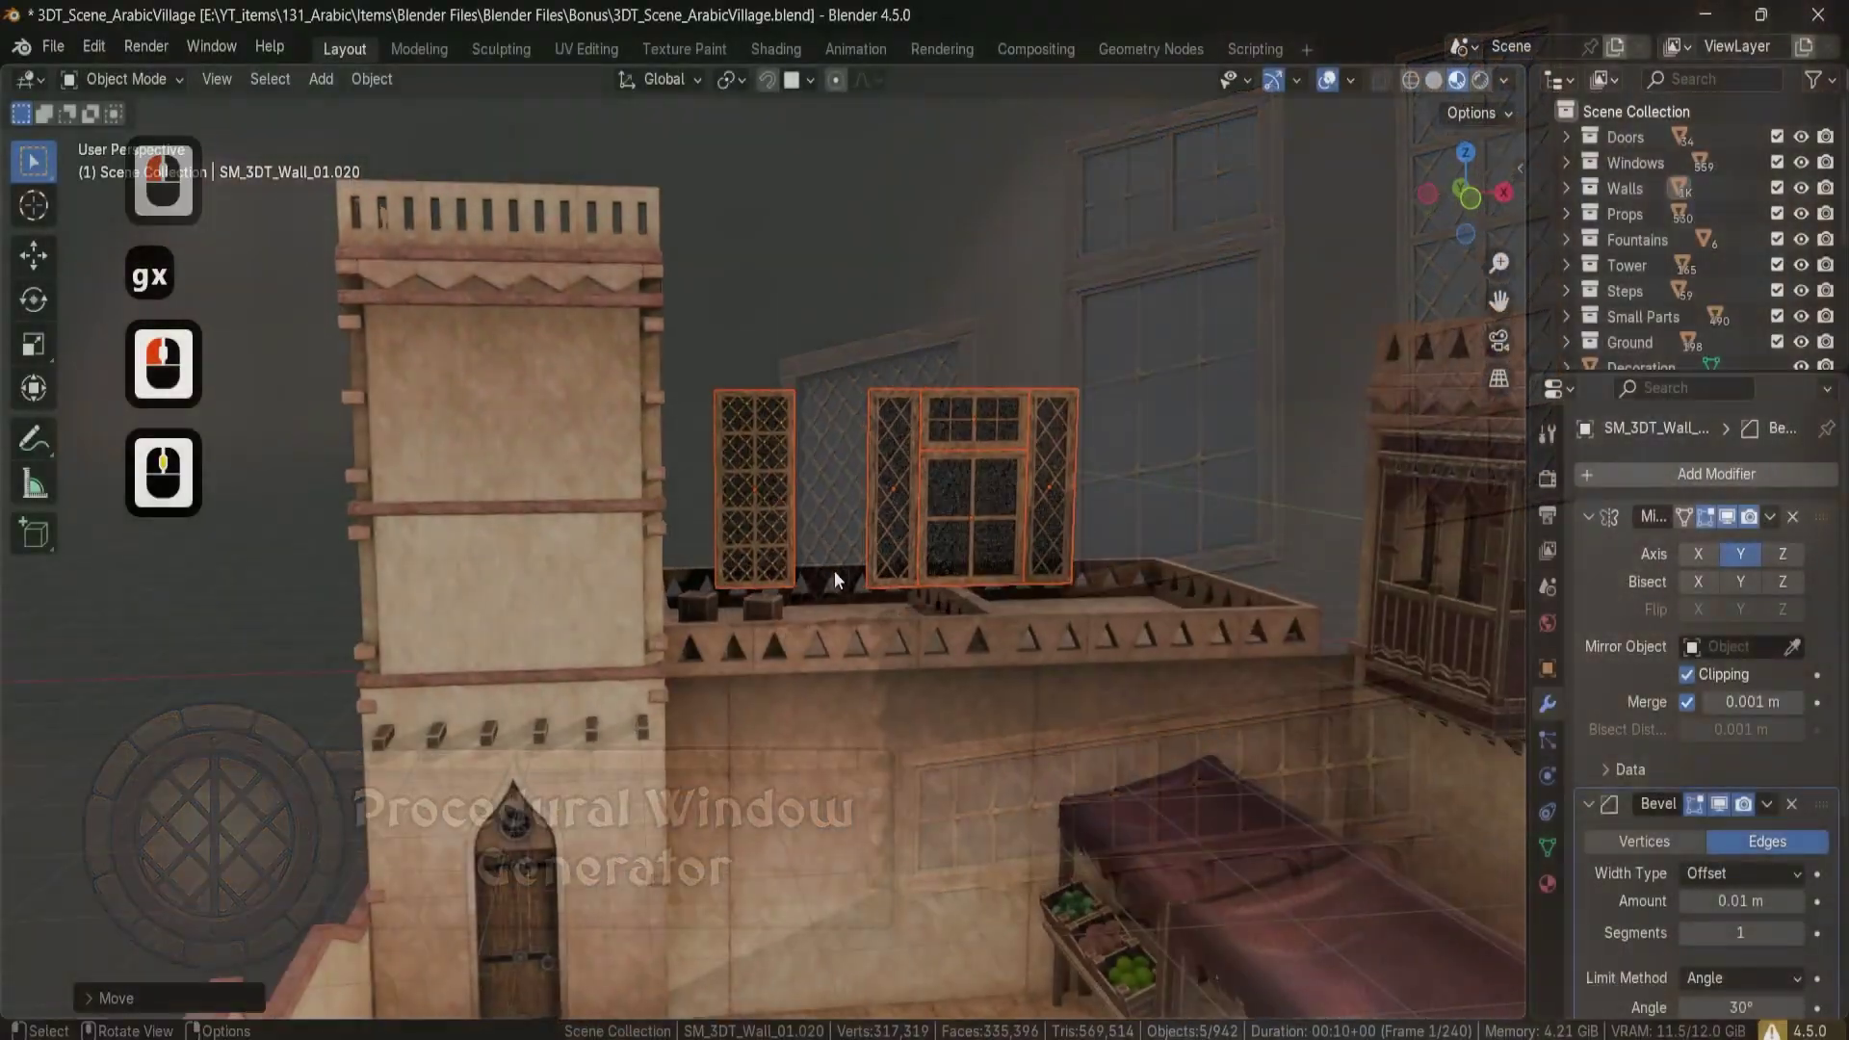
Place the narrow lattice window on the plain upper wall of the tower.
key(s)
click(818, 512)
key(1)
key(g)
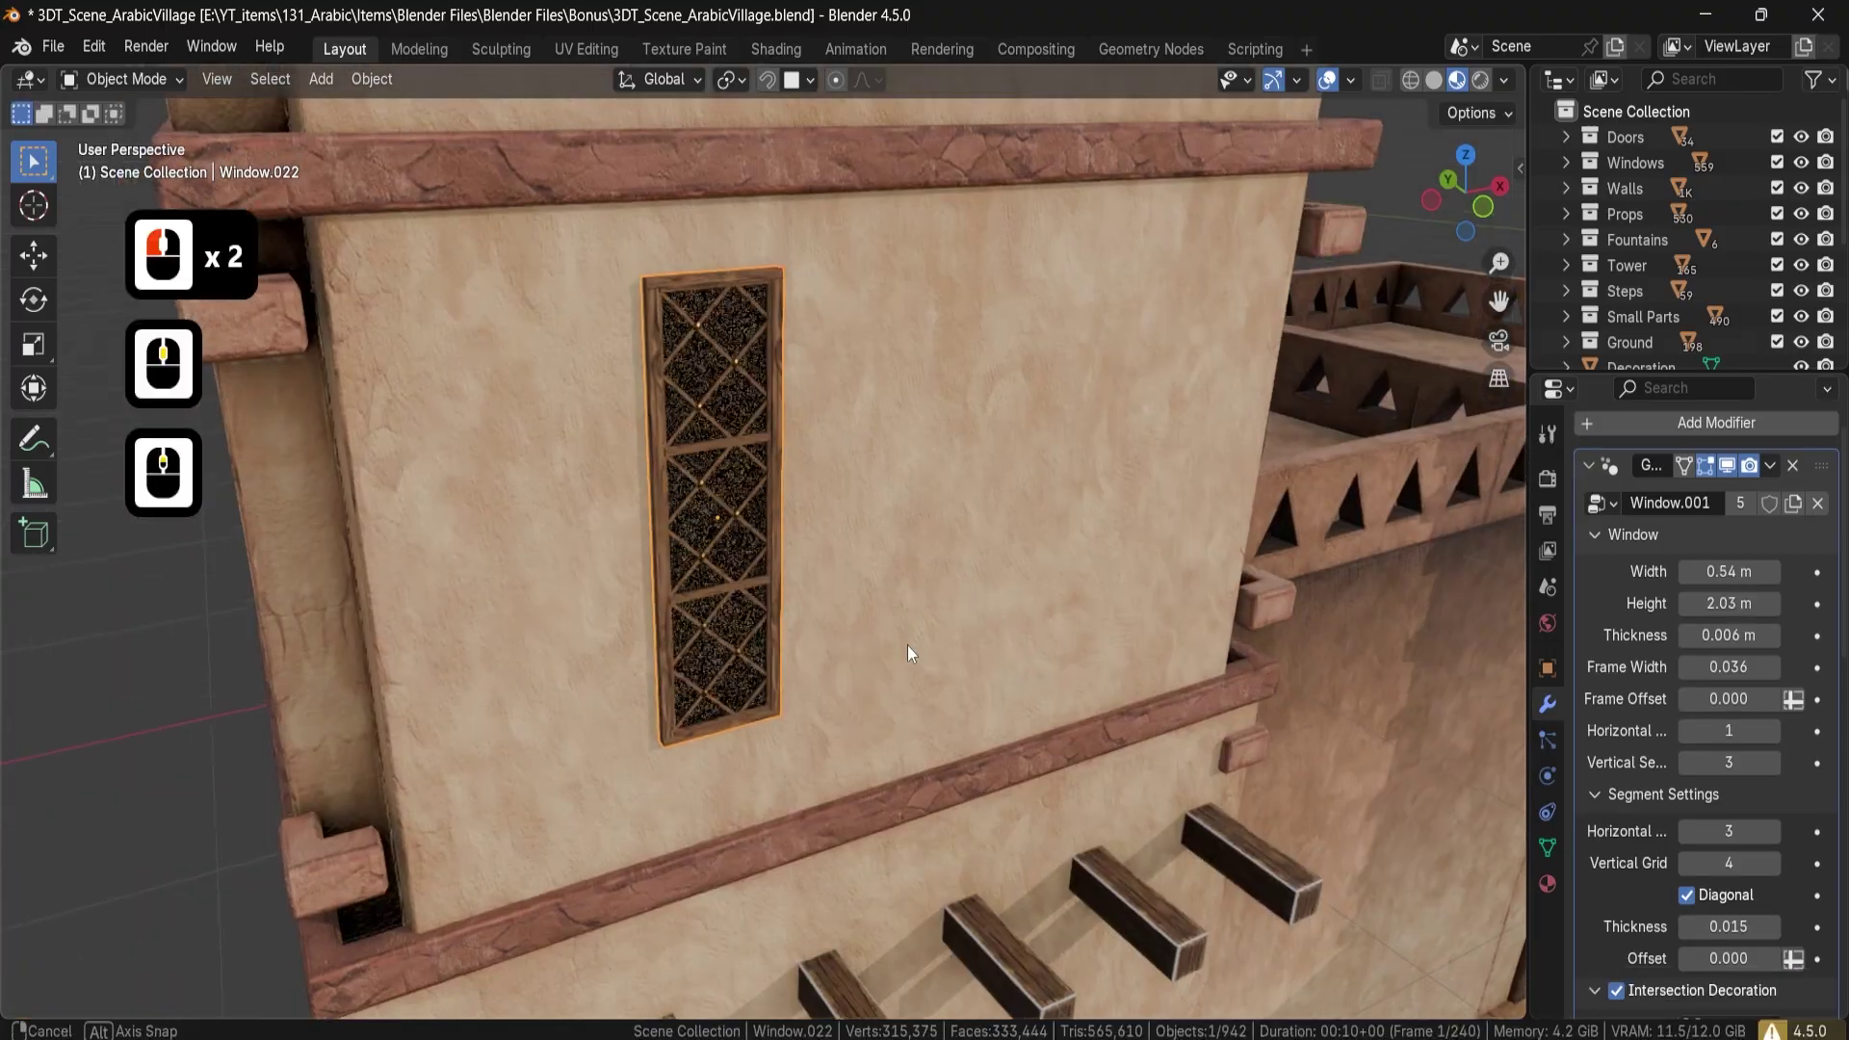
Duplicate the tower's lattice window about 1.2 m along the X axis.
scroll(881, 615, down, 3)
middle_drag(882, 616, 888, 607)
key(shift+d)
key(g)
key(x)
key(y)
key(x)
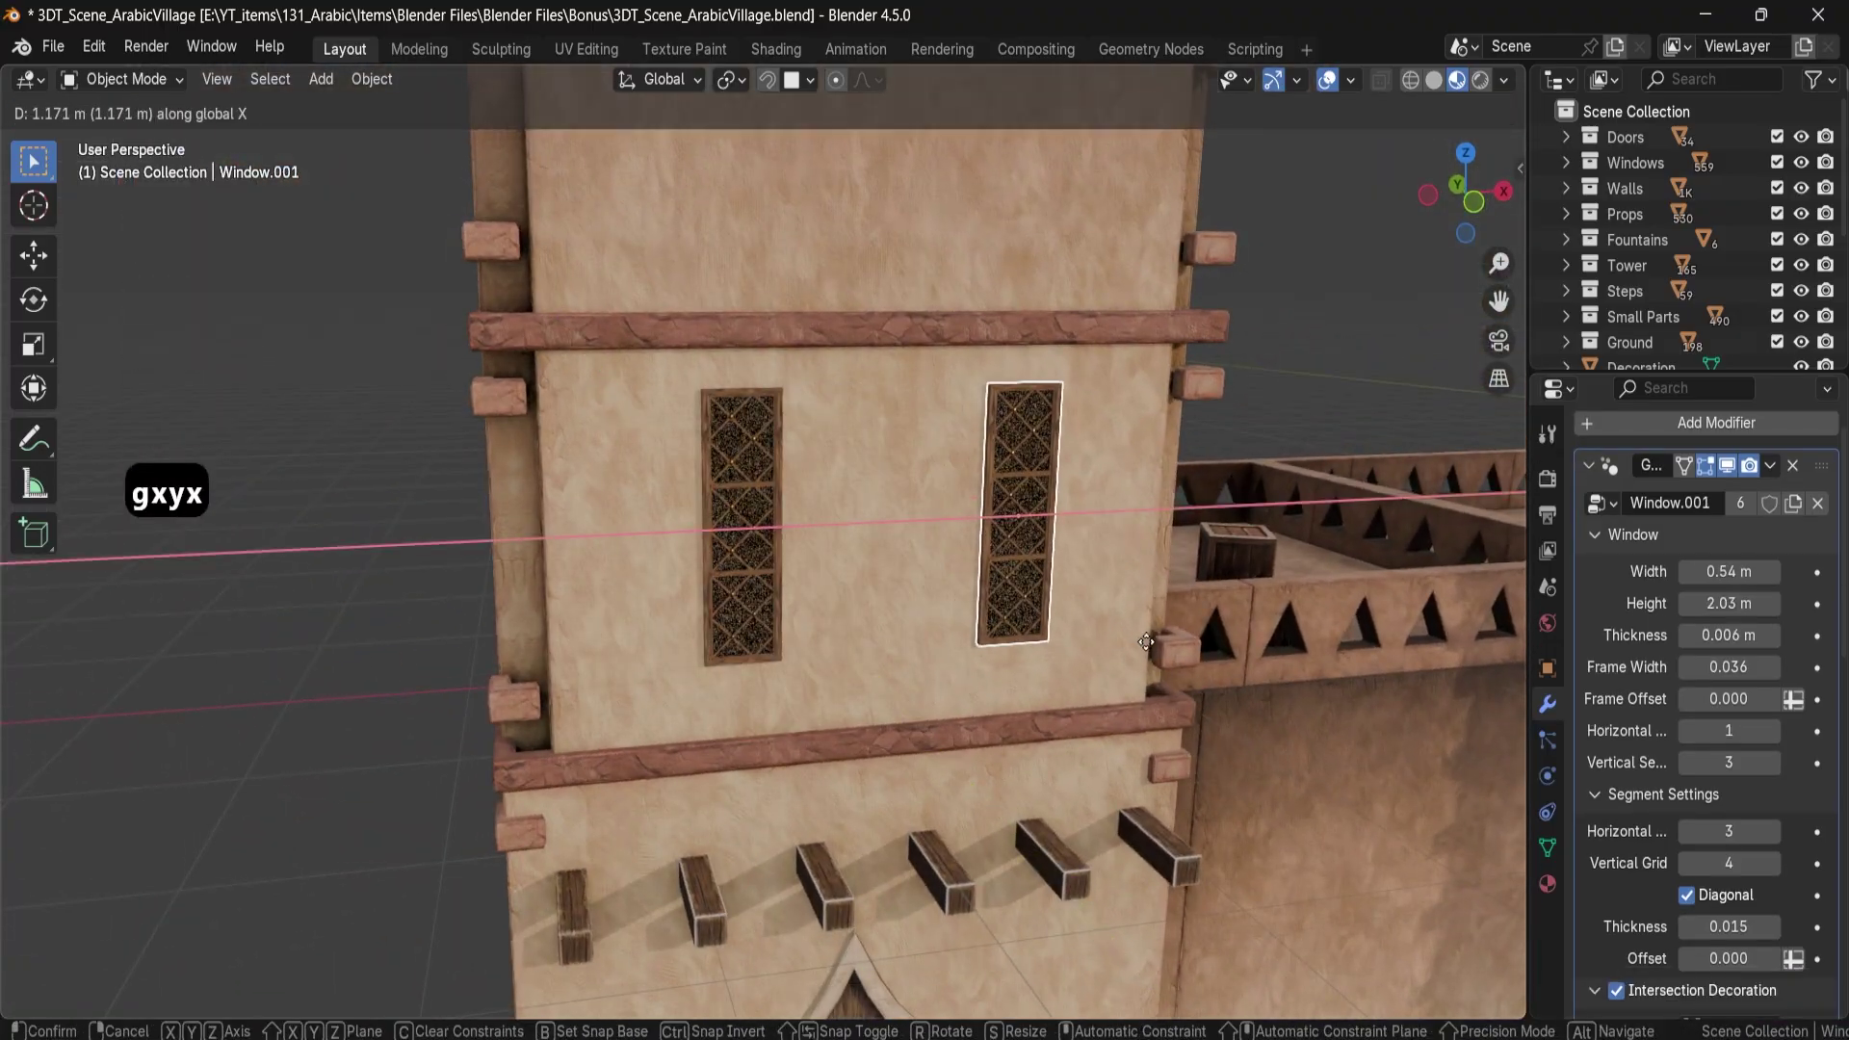
click(1157, 589)
Duplicate the pair of tower lattice windows upward along Z onto the storey above.
shift+click(707, 535)
shift+middle_drag(707, 535, 695, 631)
scroll(695, 631, down, 3)
key(shift+d)
key(g)
key(z)
click(857, 387)
Move the multi-part window onto the wall beside the market stall and set its two central panes' width to 2 m.
middle_drag(857, 387, 914, 292)
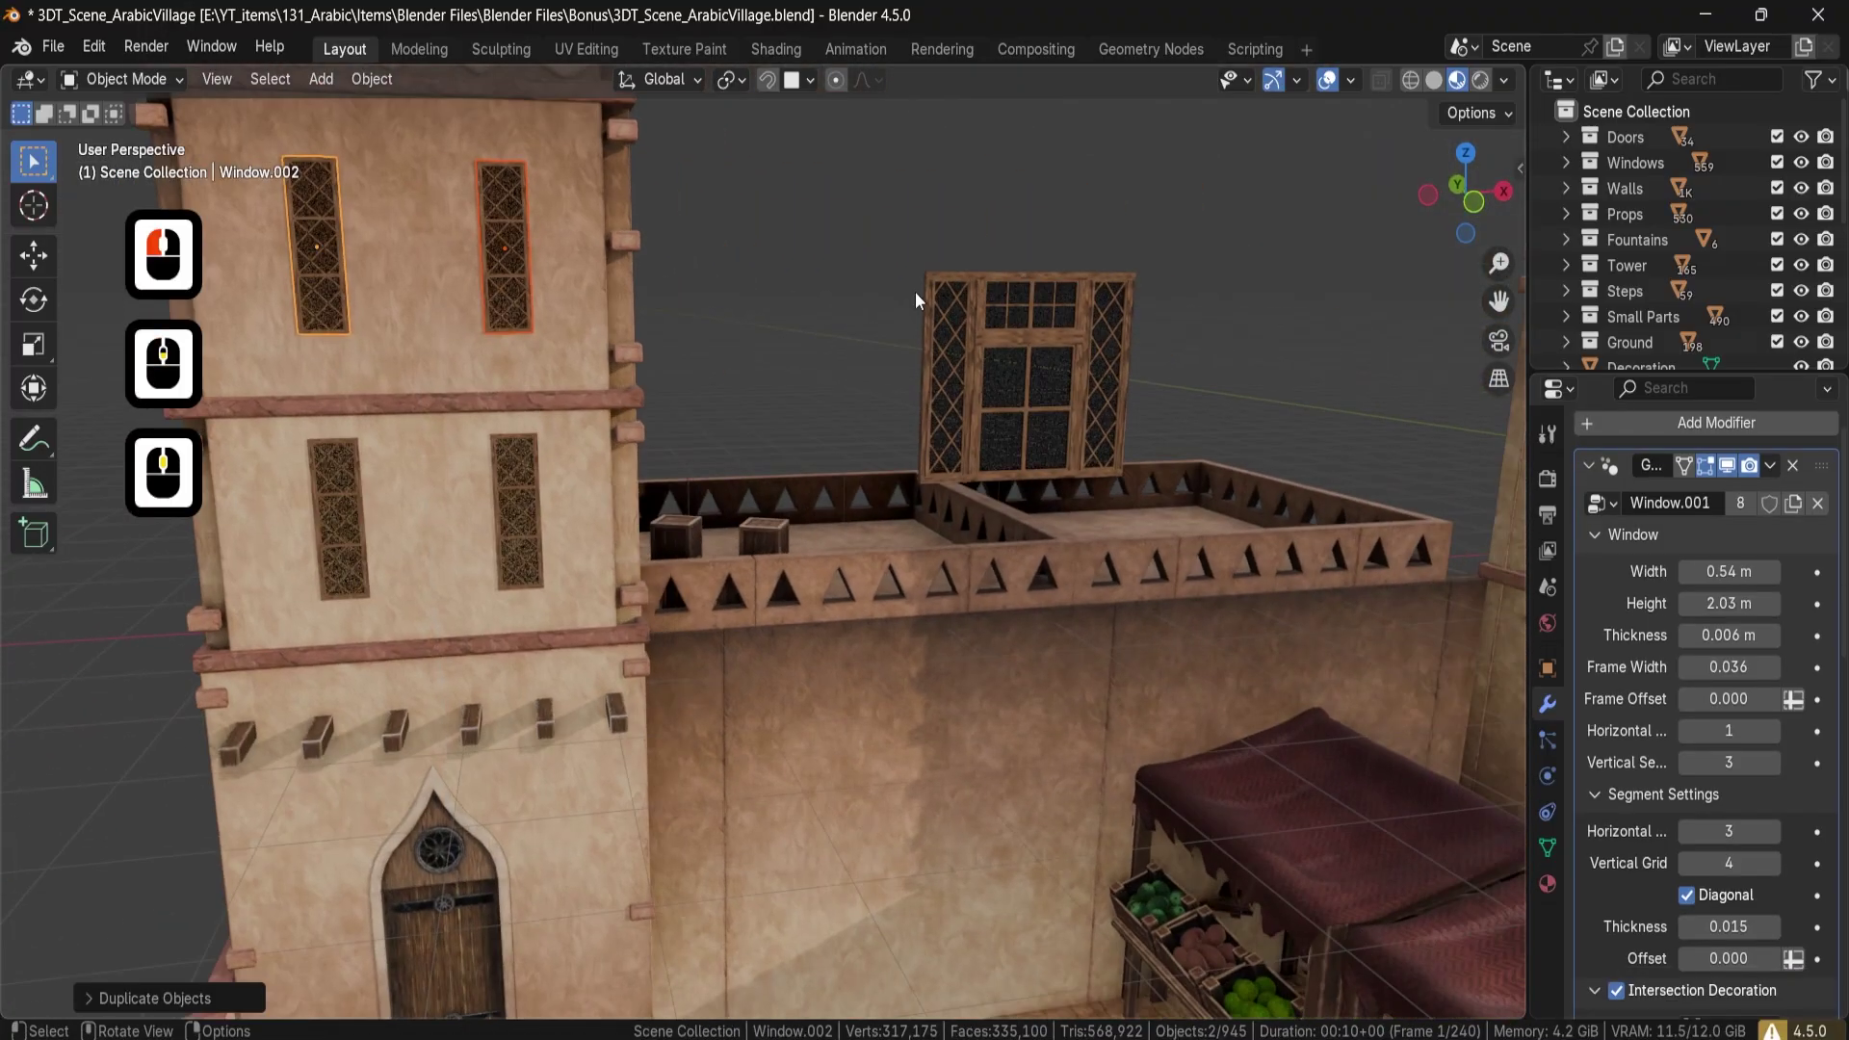
key(KP_7)
key(g)
double_click(1717, 572)
text(2)
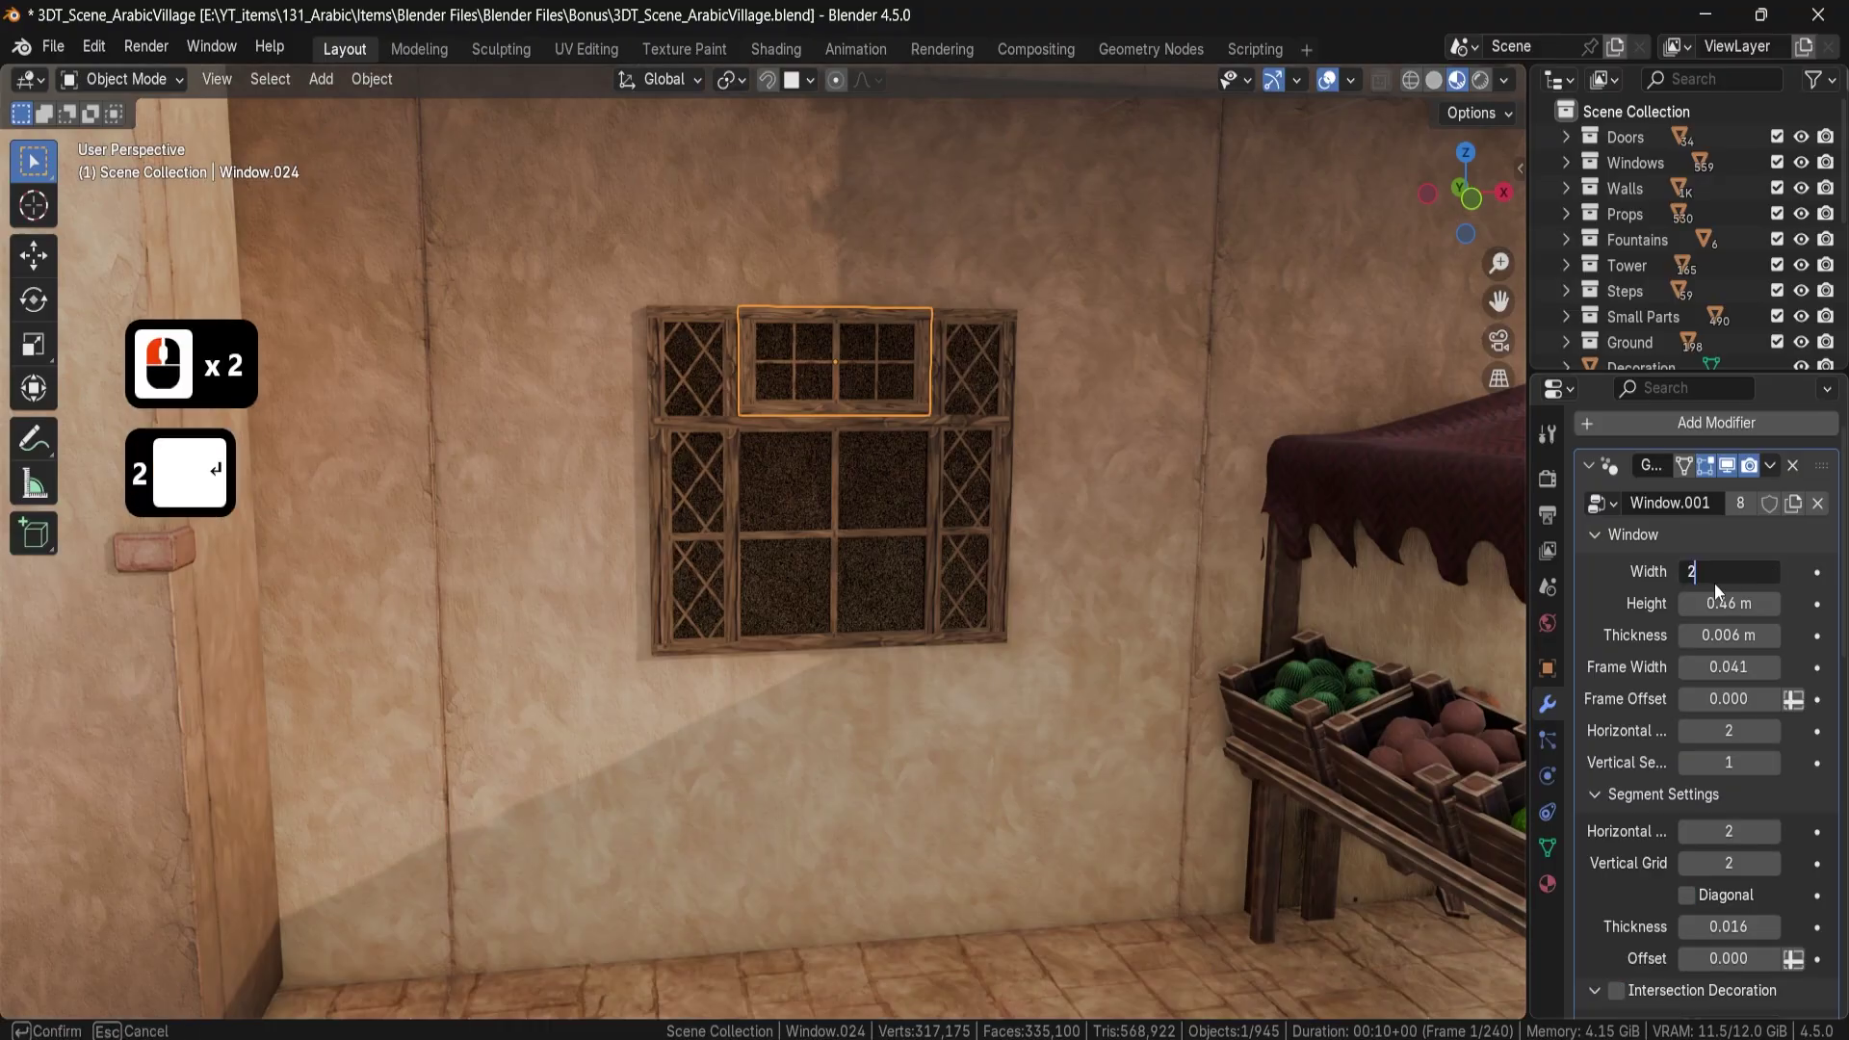
Move both lattice side panels outward along X so they flank the widened central panes.
text(gx)
click(590, 459)
click(967, 485)
key(g)
key(x)
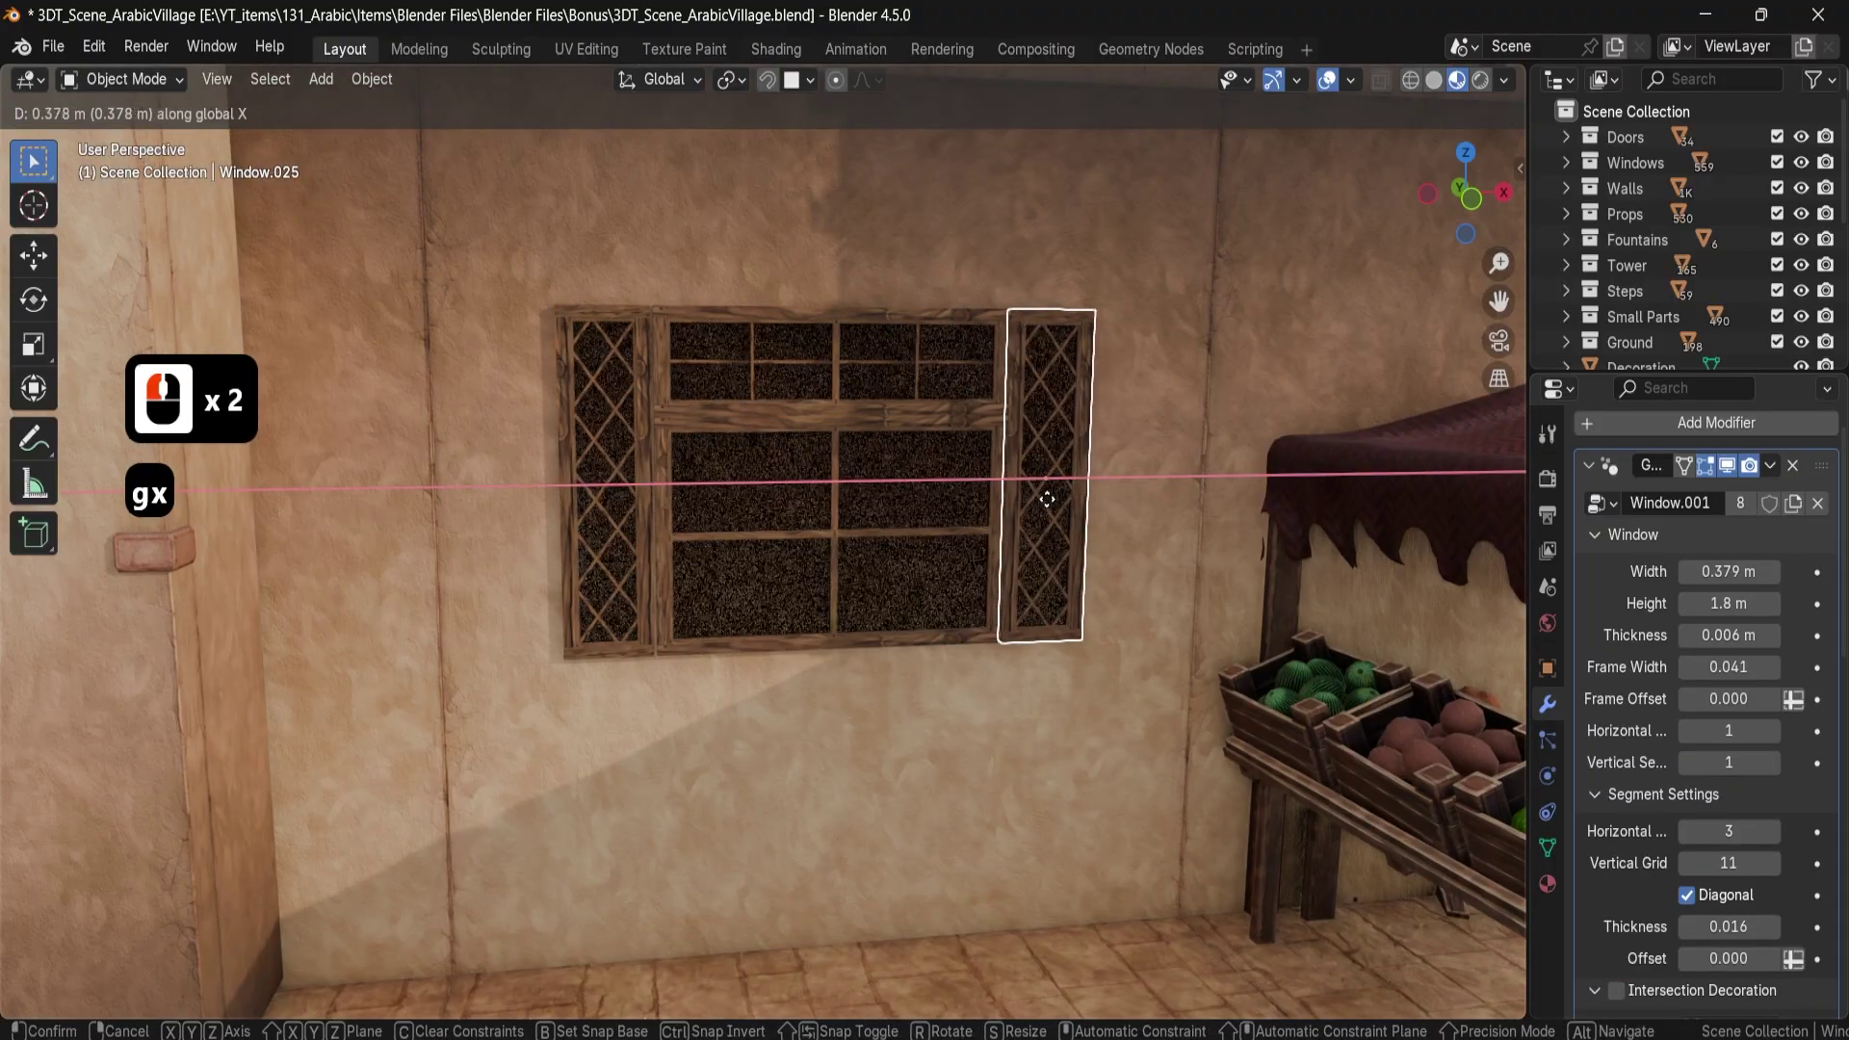
click(1047, 501)
Set the lower central pane's segment grid to 8 by 8 diagonal and enable its intersection decoration.
click(924, 539)
click(1774, 832)
click(1774, 832)
click(1774, 832)
click(1774, 863)
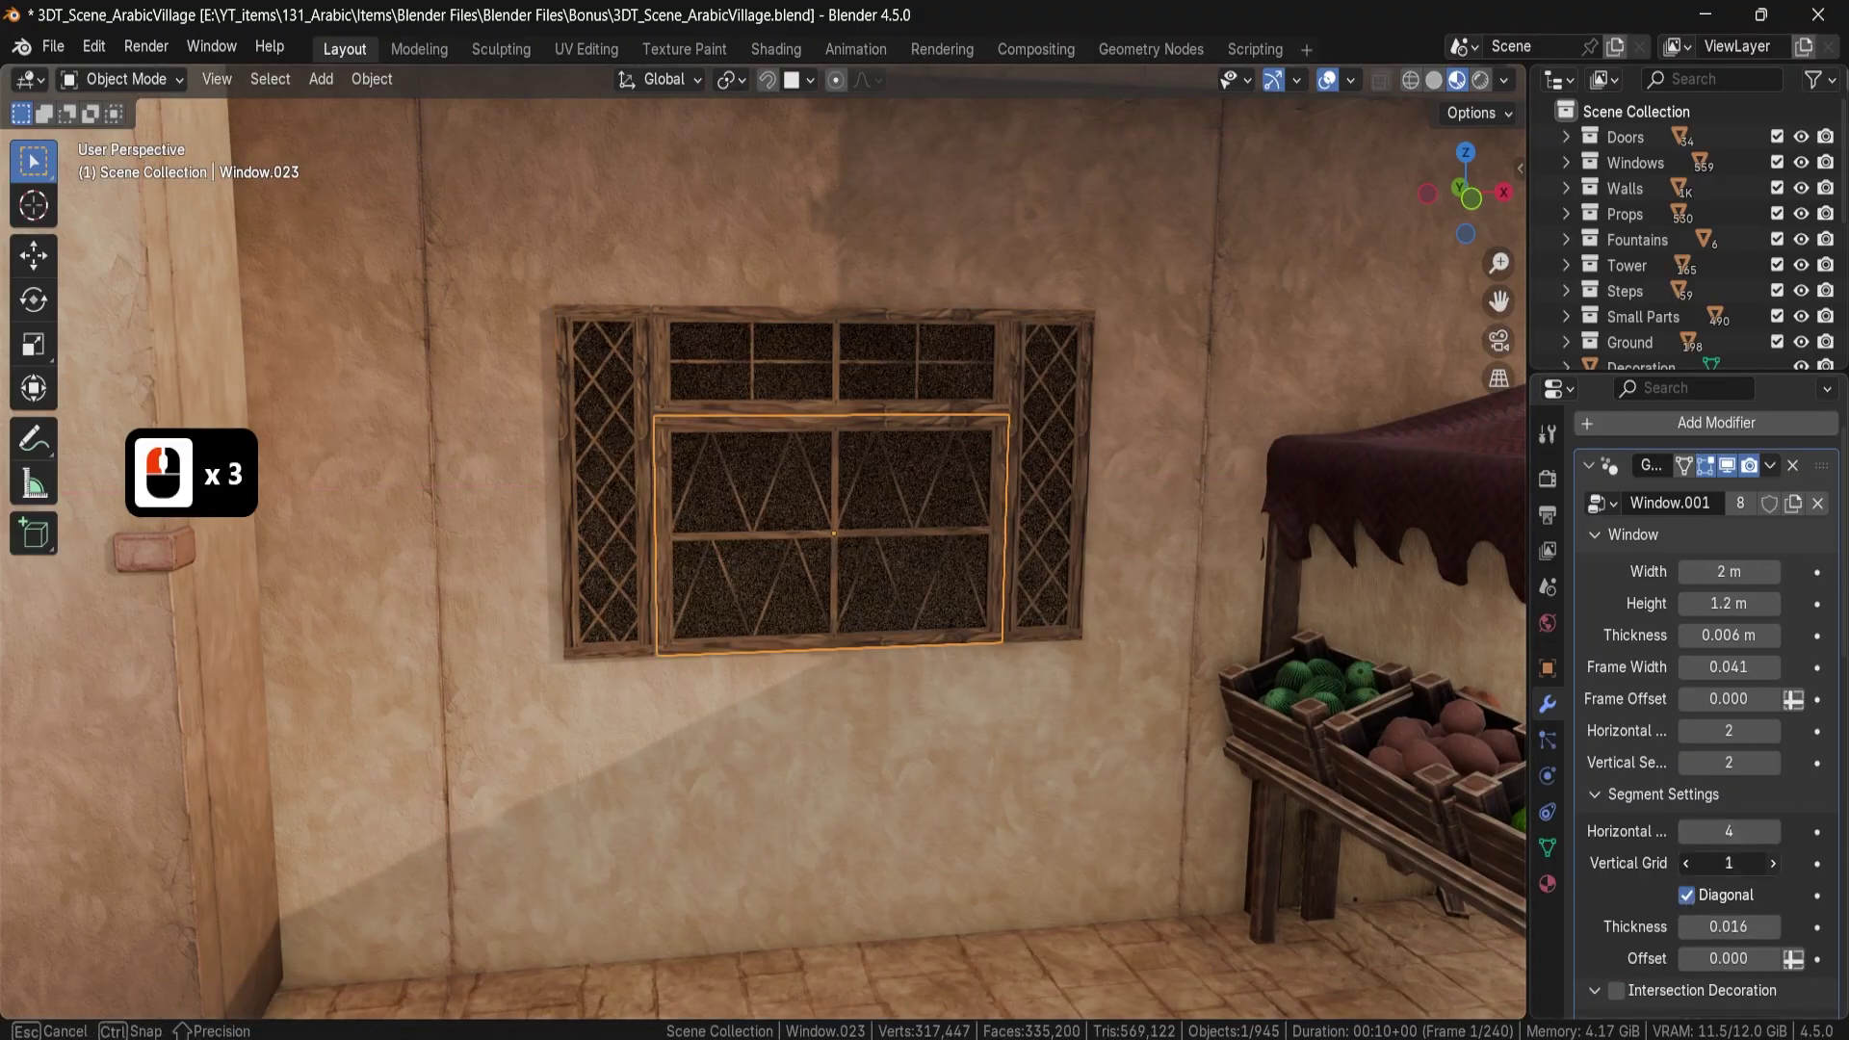
click(1777, 867)
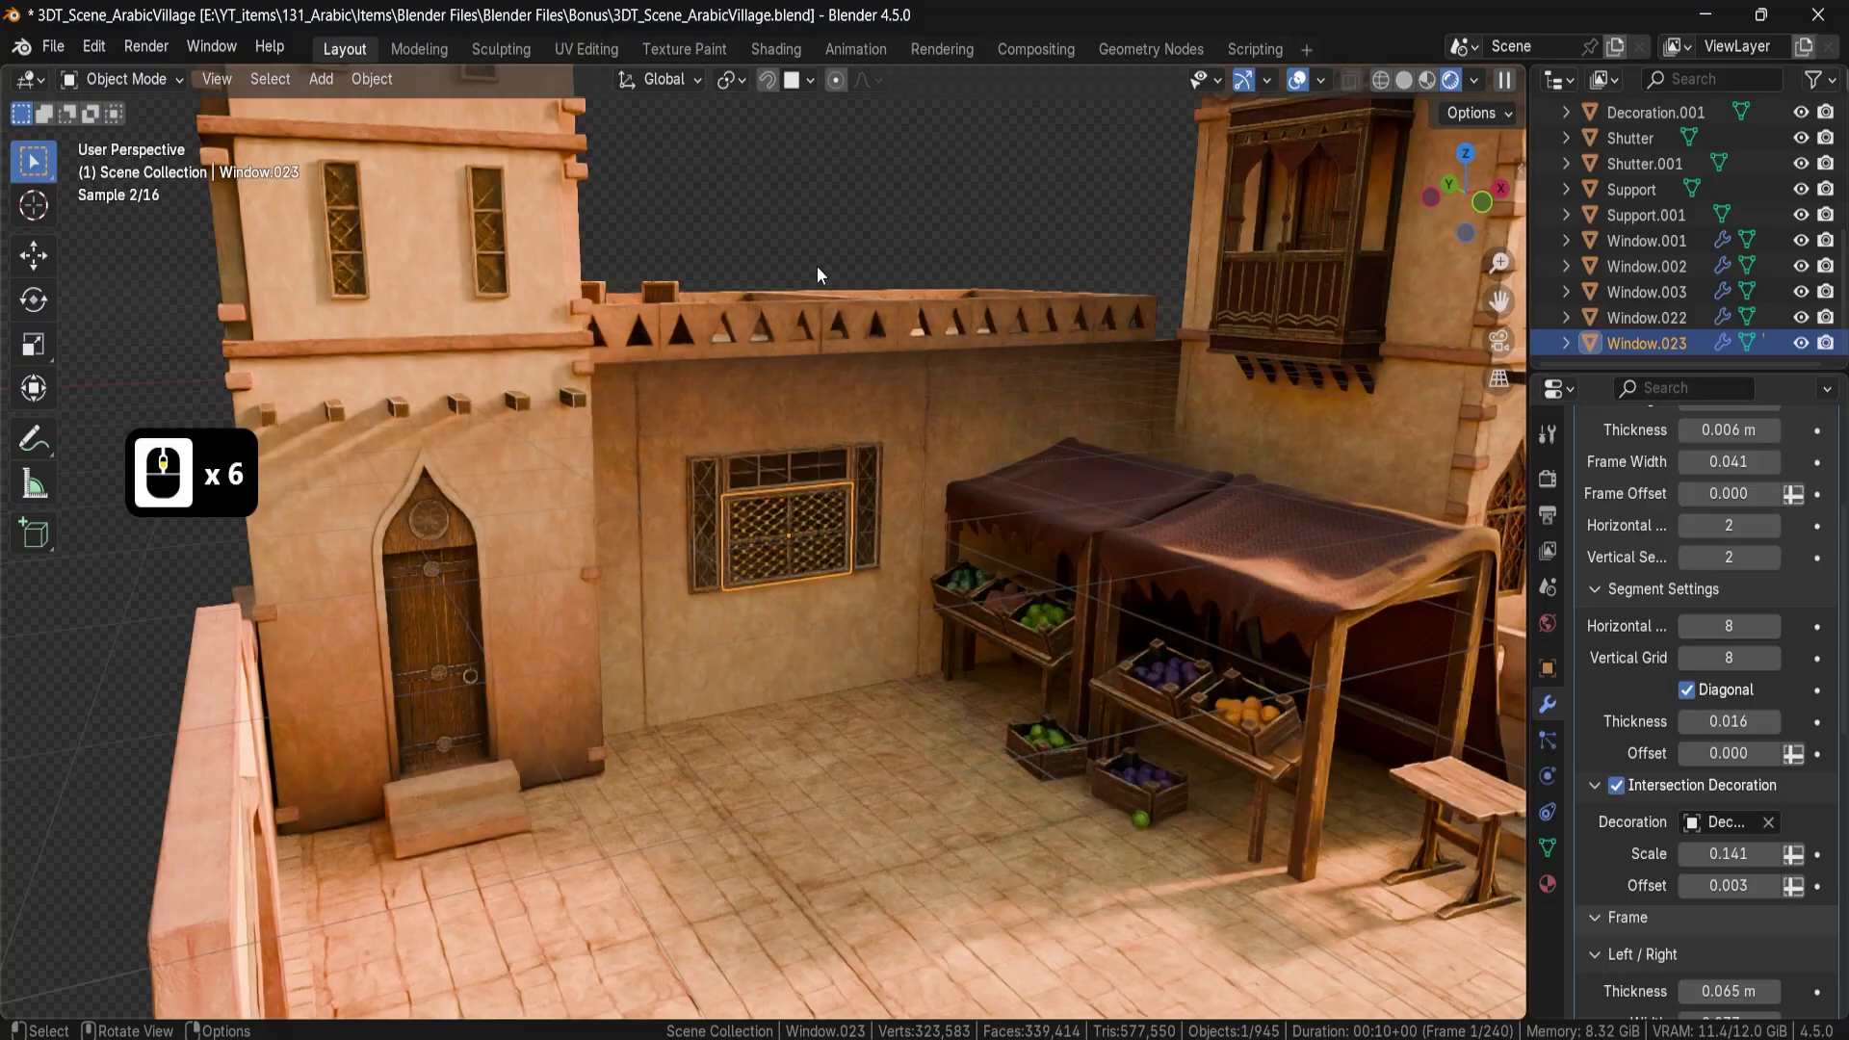
middle_drag(817, 266, 909, 663)
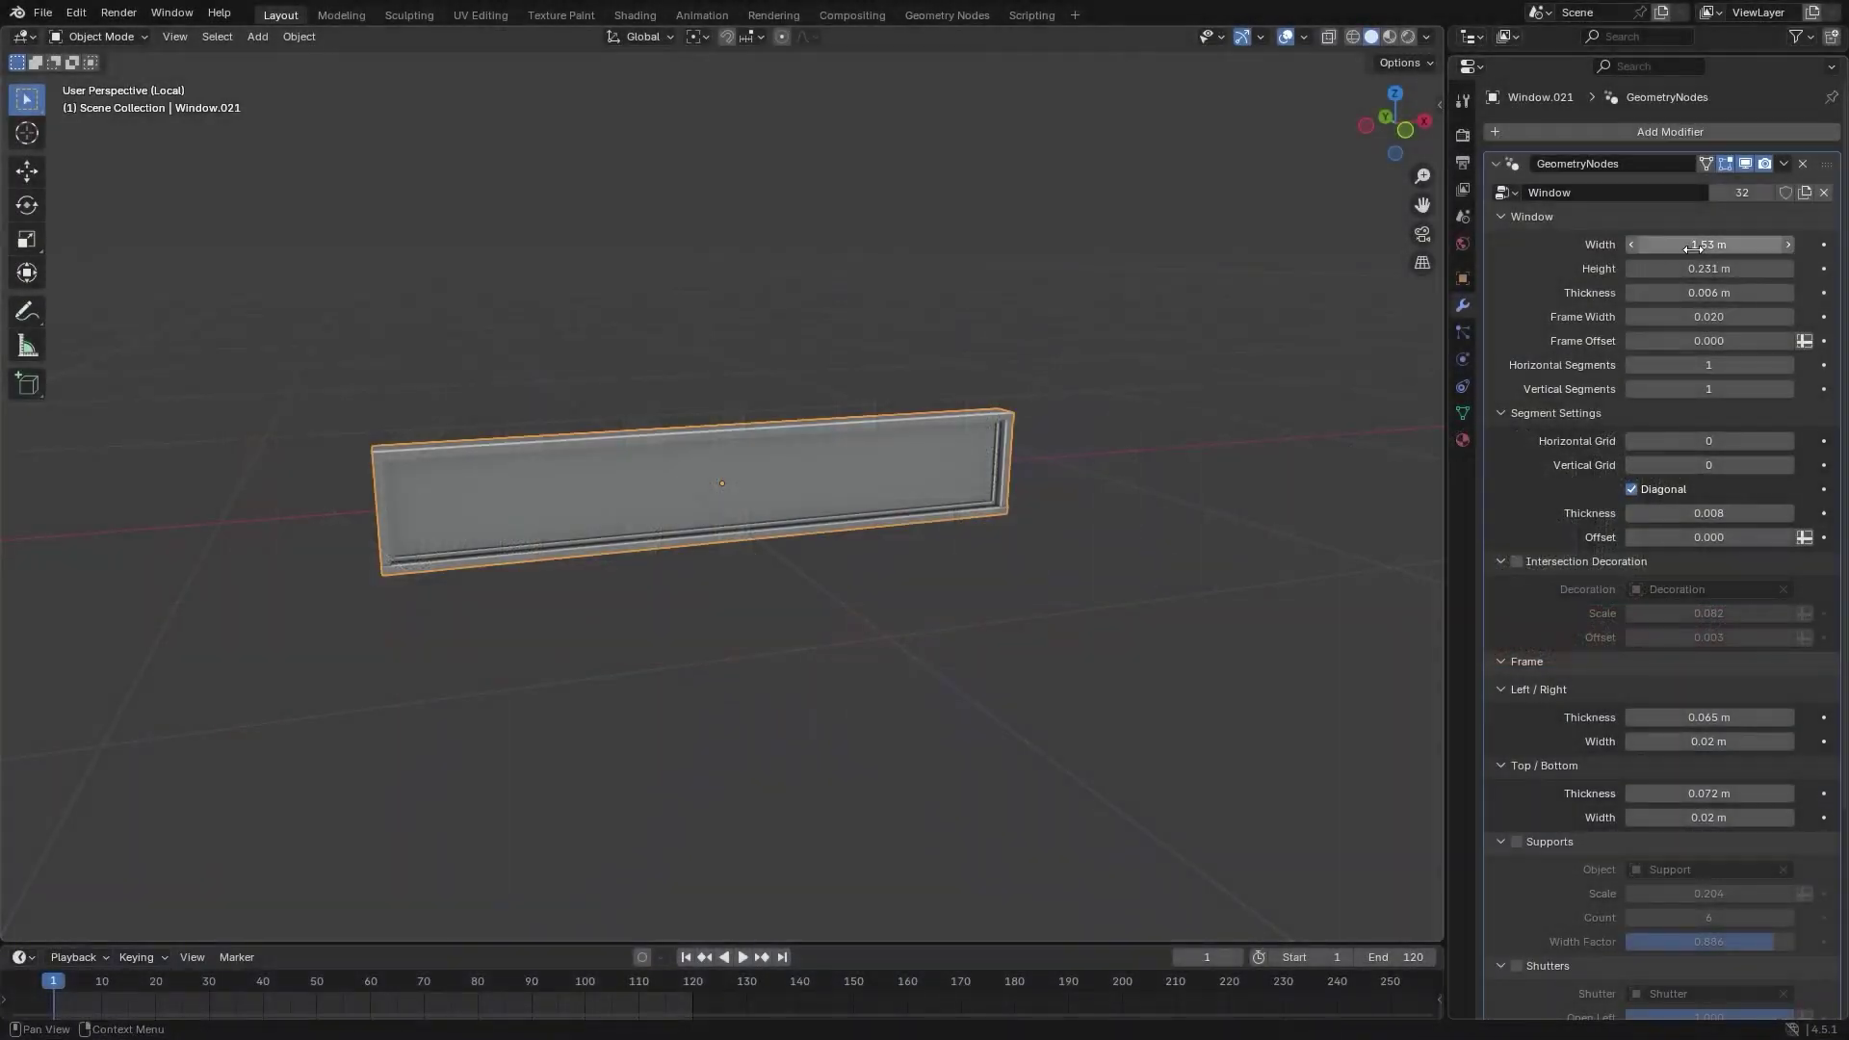
Shape the window to 0.764 m by 0.694 m with frame width 0.031, 2 by 2 segments, a 7 by 7 diagonal grid and intersection decoration.
drag(1693, 248, 1646, 270)
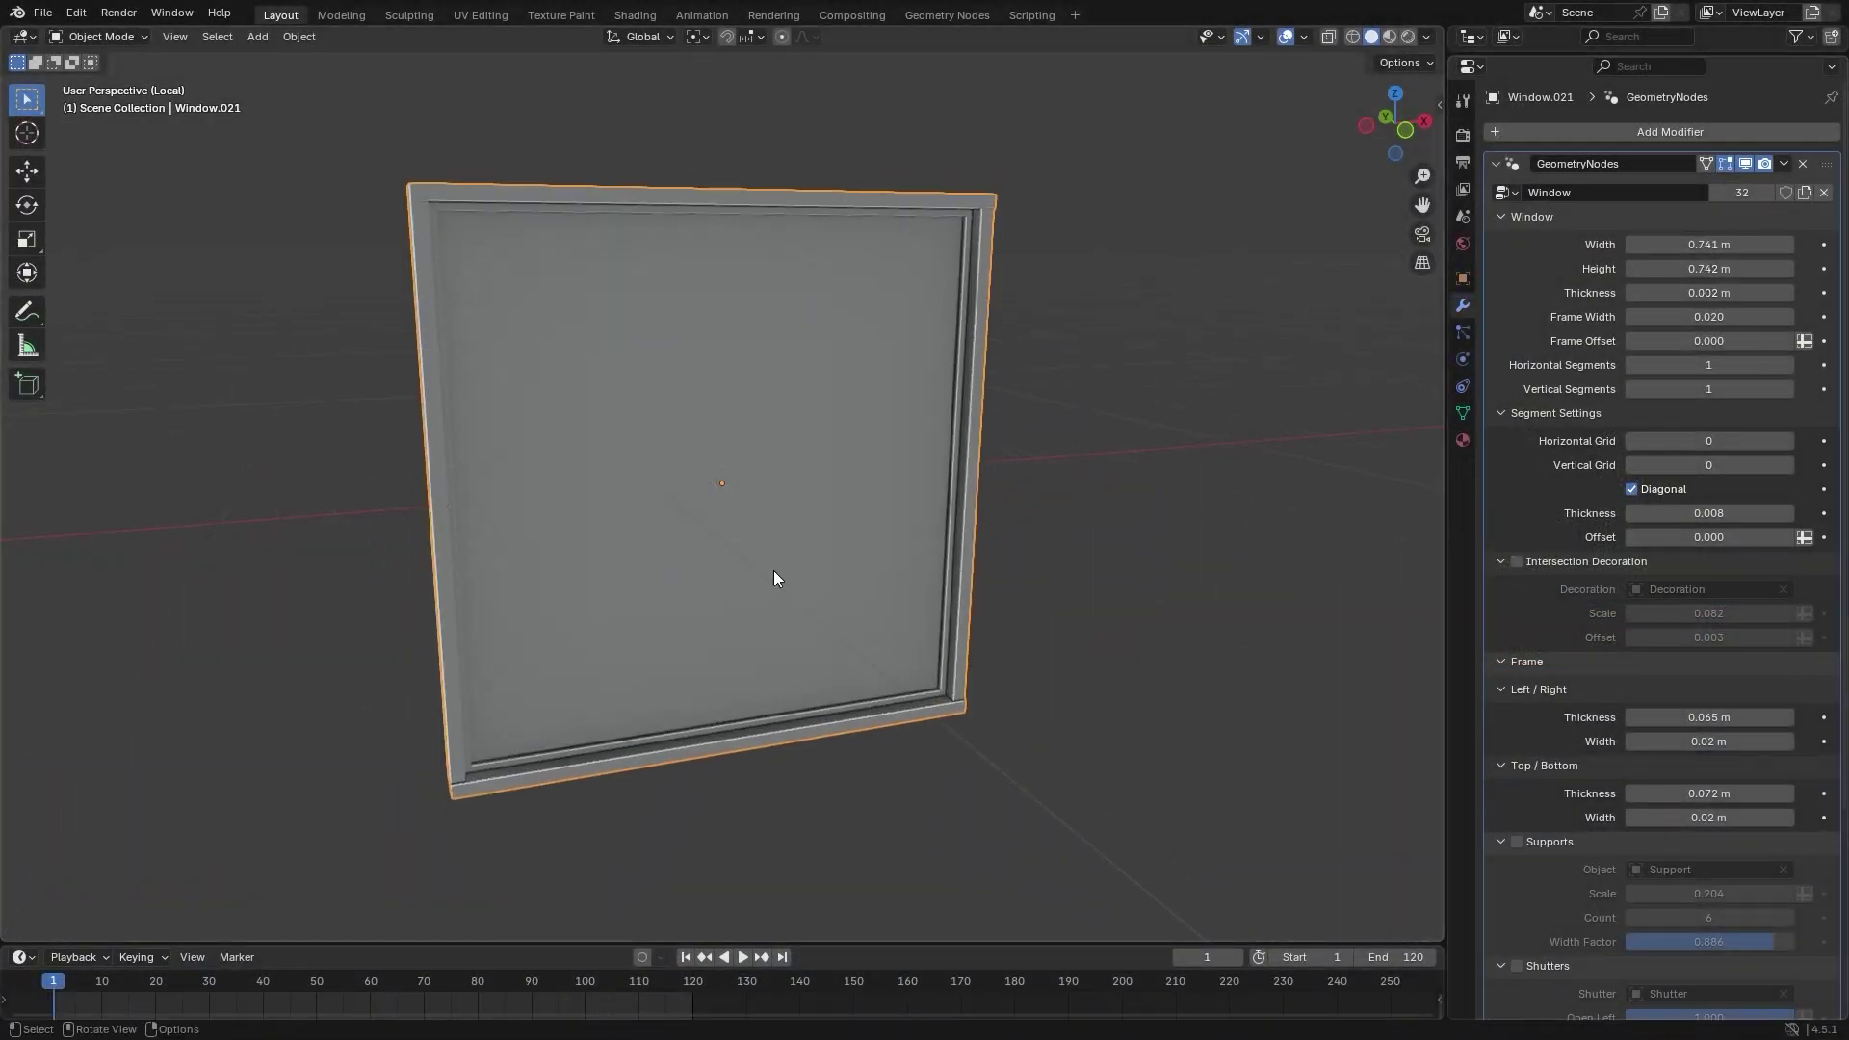
drag(1708, 317, 1719, 320)
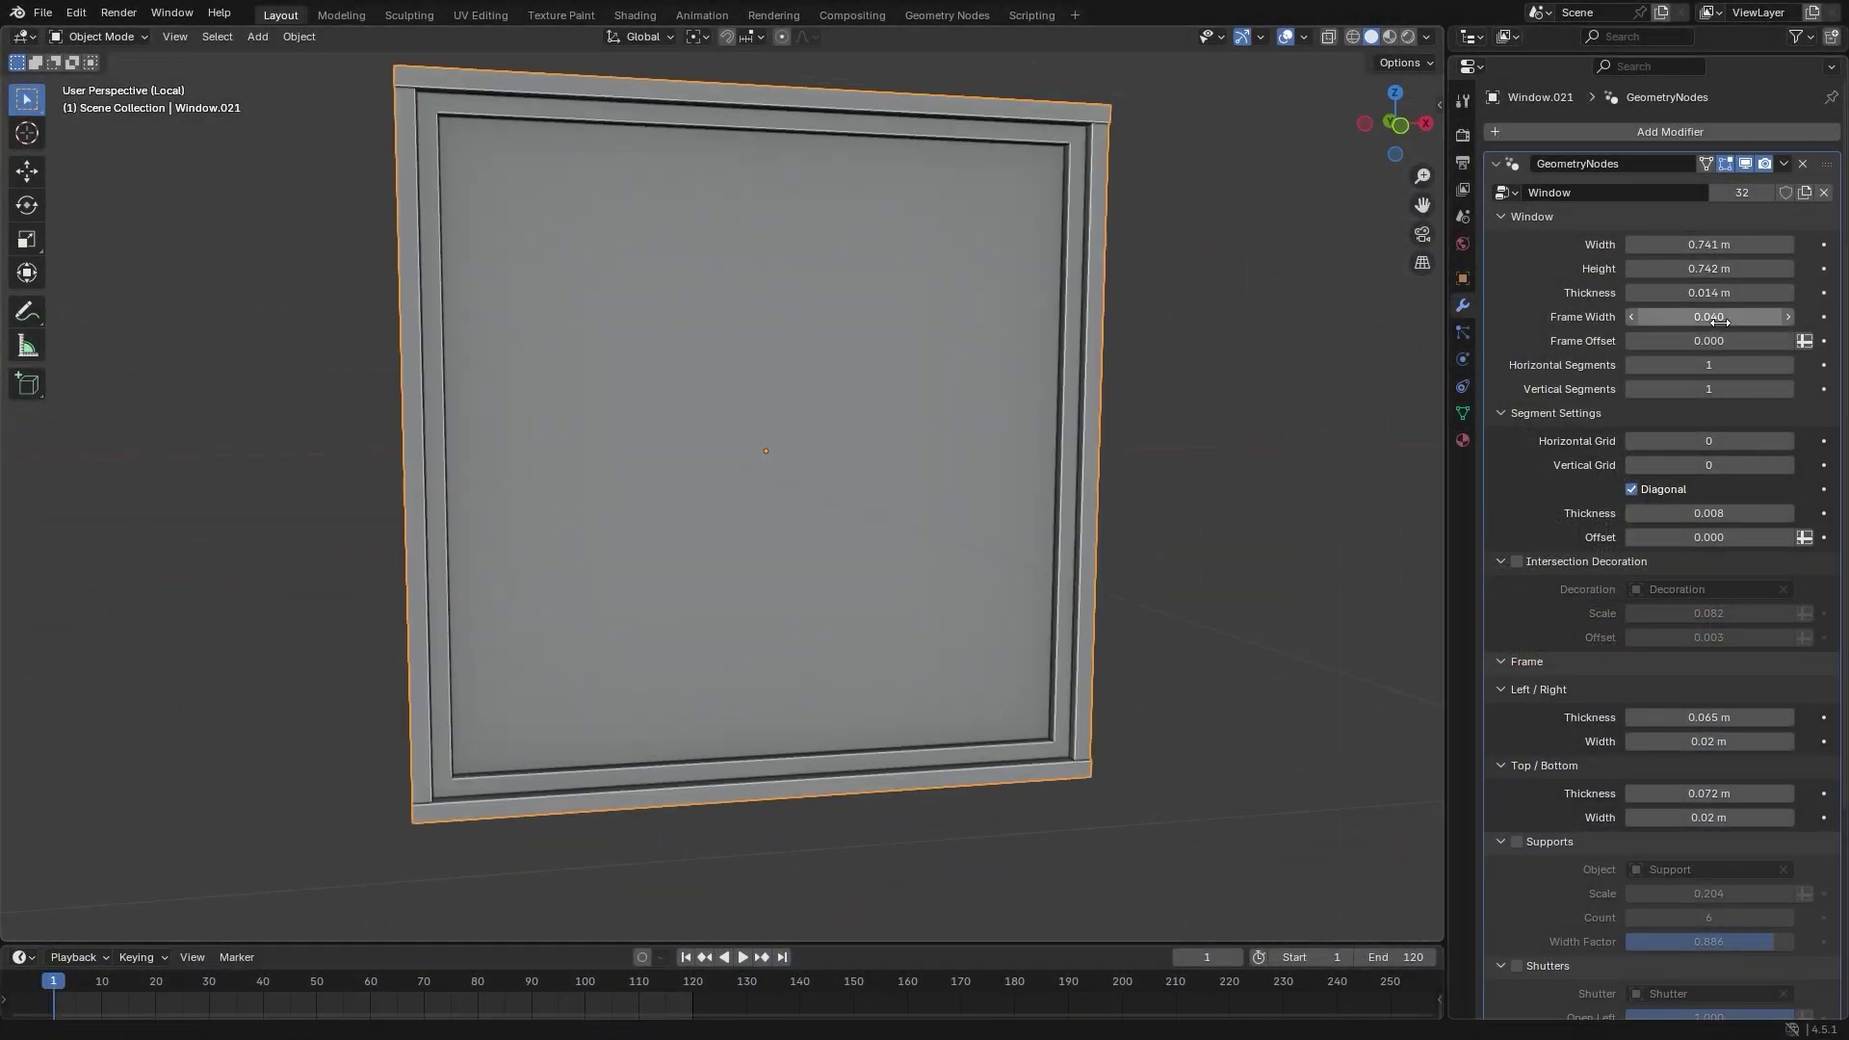
drag(1708, 341, 1735, 358)
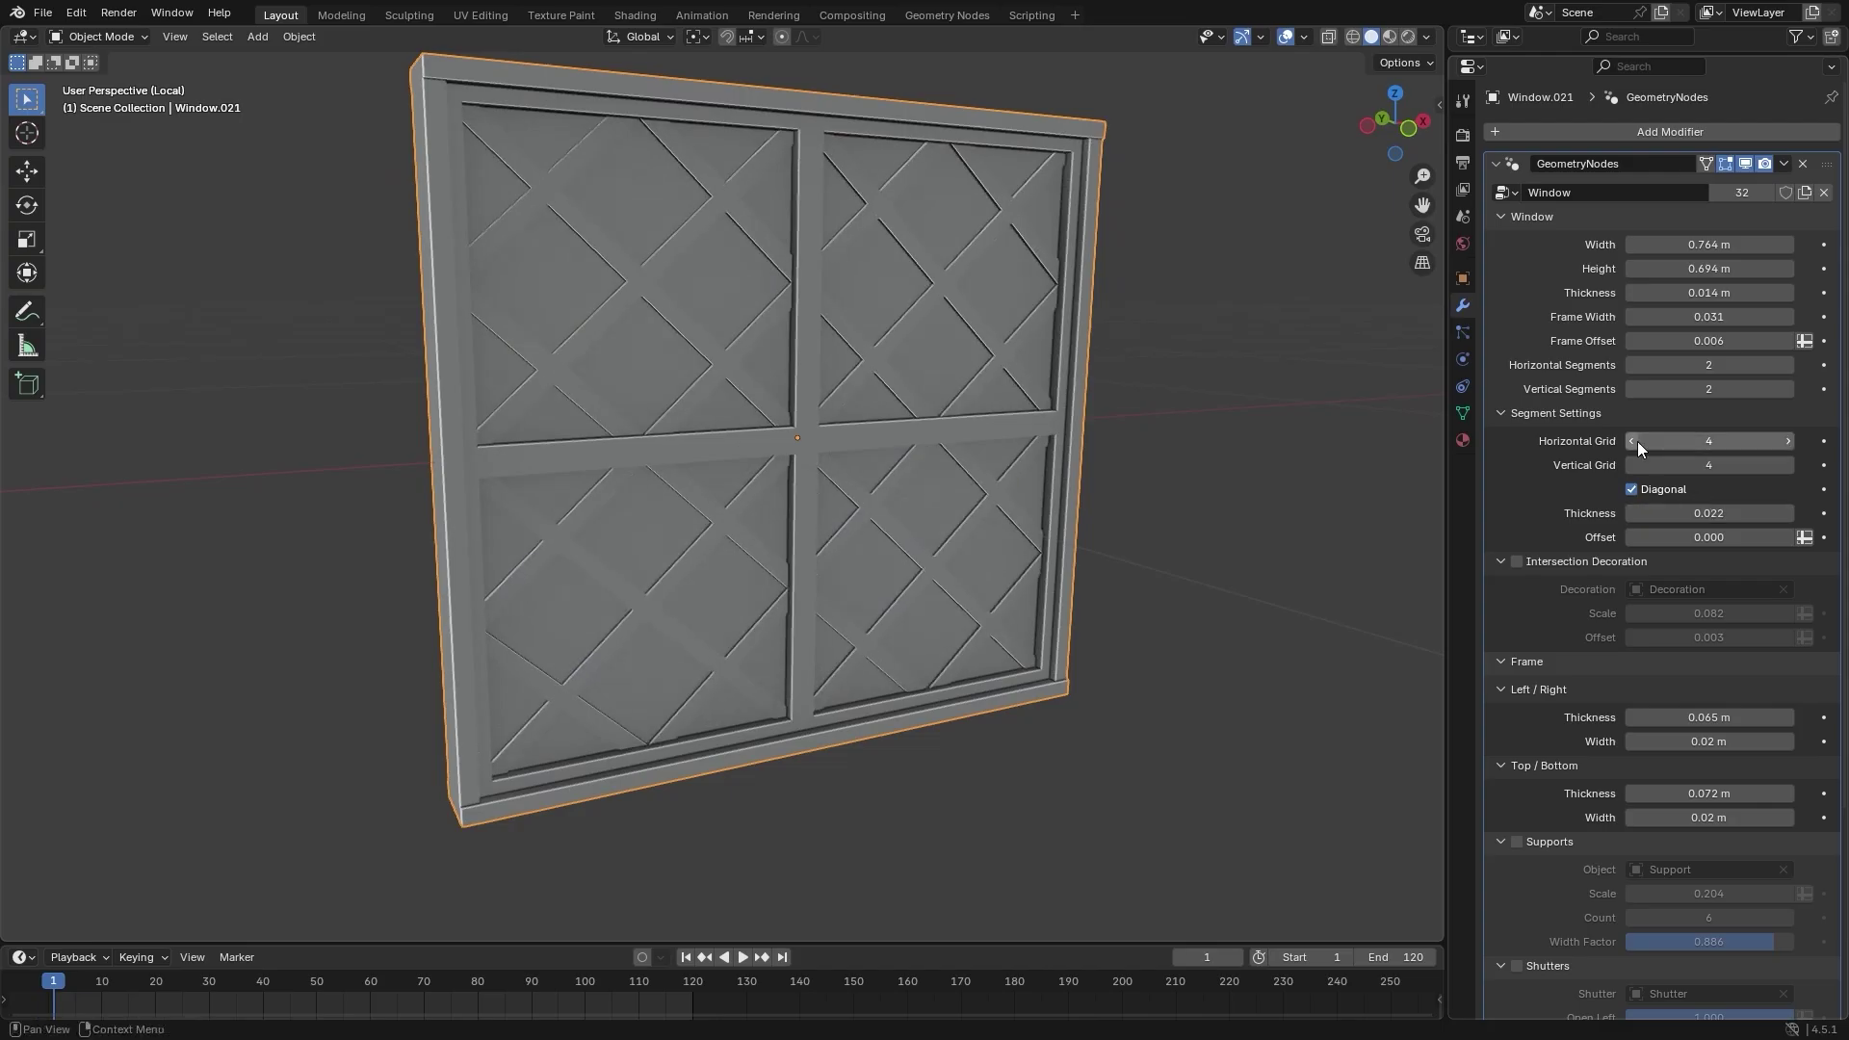
click(1788, 465)
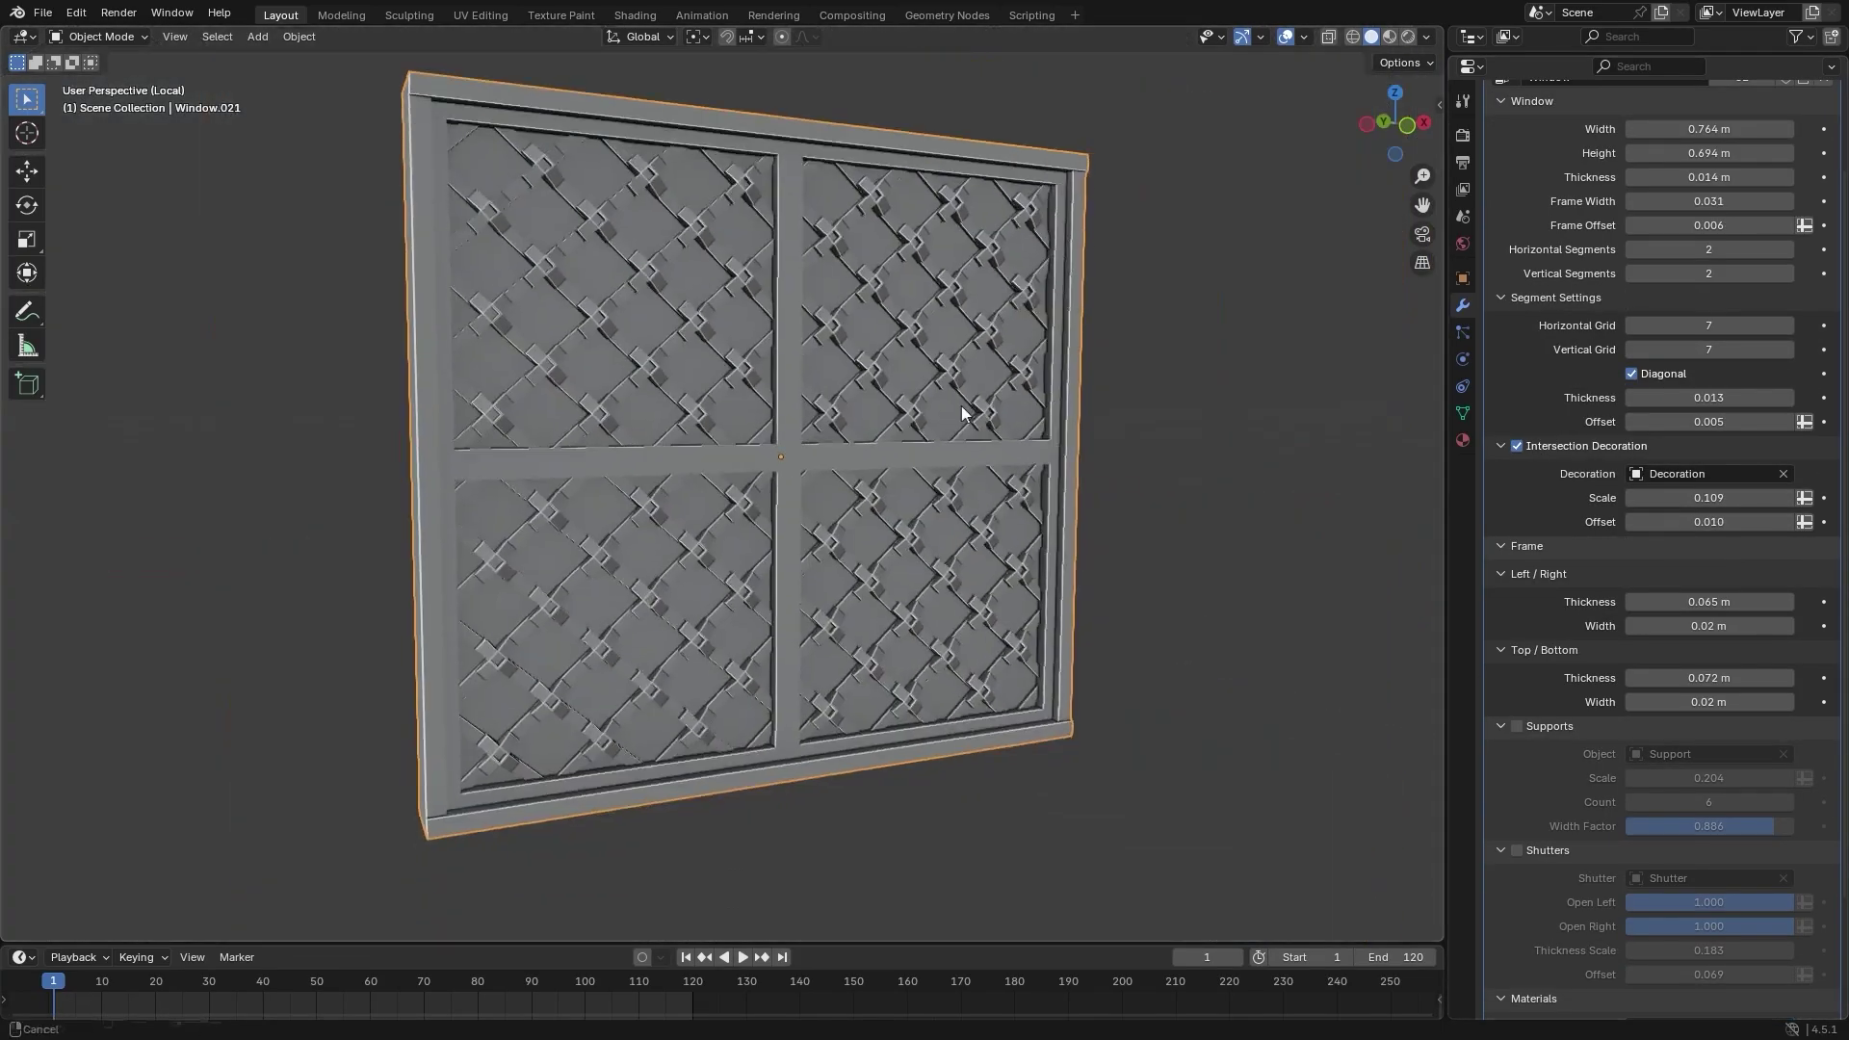
Set the outer frame's sides to 0.1 m thick and 0.037 m wide, and its top/bottom to 0.121 m thick and 0.041 m wide.
middle_drag(963, 414, 959, 425)
scroll(1667, 586, down, 3)
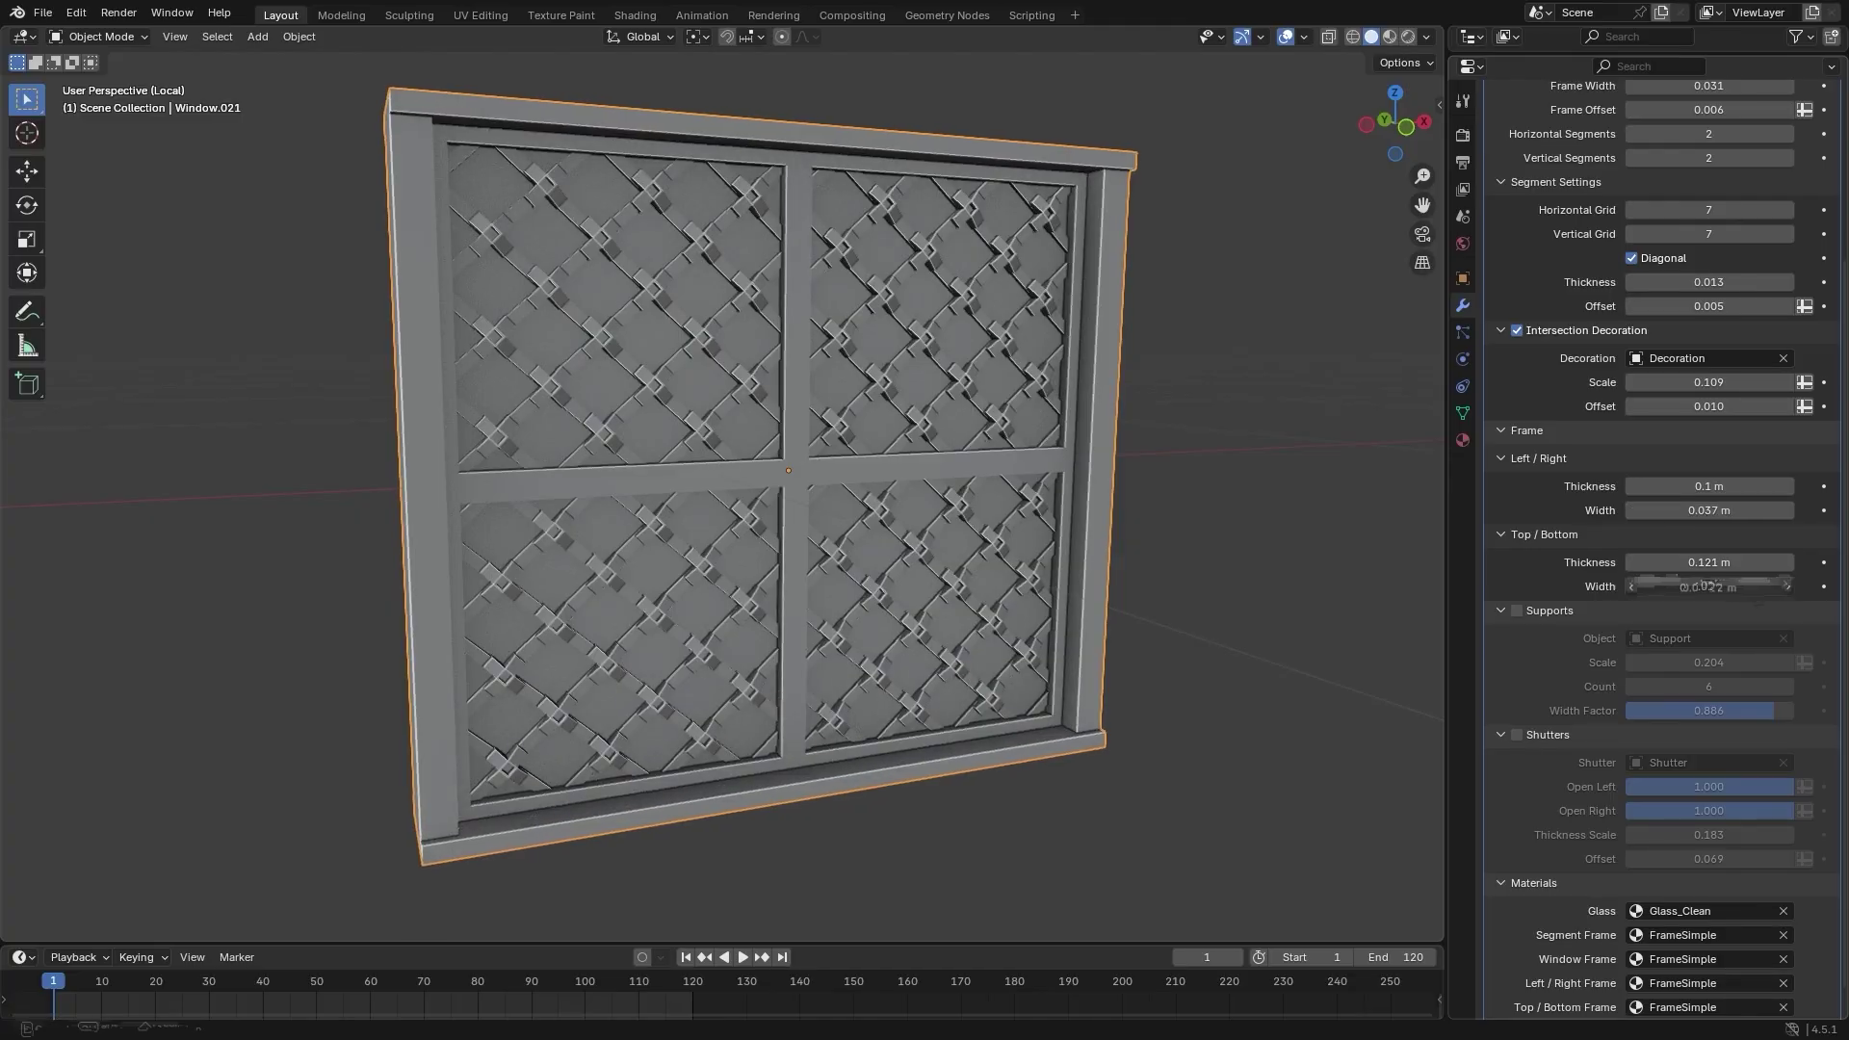
drag(1708, 587, 1733, 587)
Enable the window supports with scale 0.408, count 2 and width factor 0.800.
click(1517, 610)
middle_drag(1002, 771, 925, 623)
drag(1708, 662, 1753, 662)
click(1628, 686)
click(1628, 686)
click(1628, 685)
click(1627, 685)
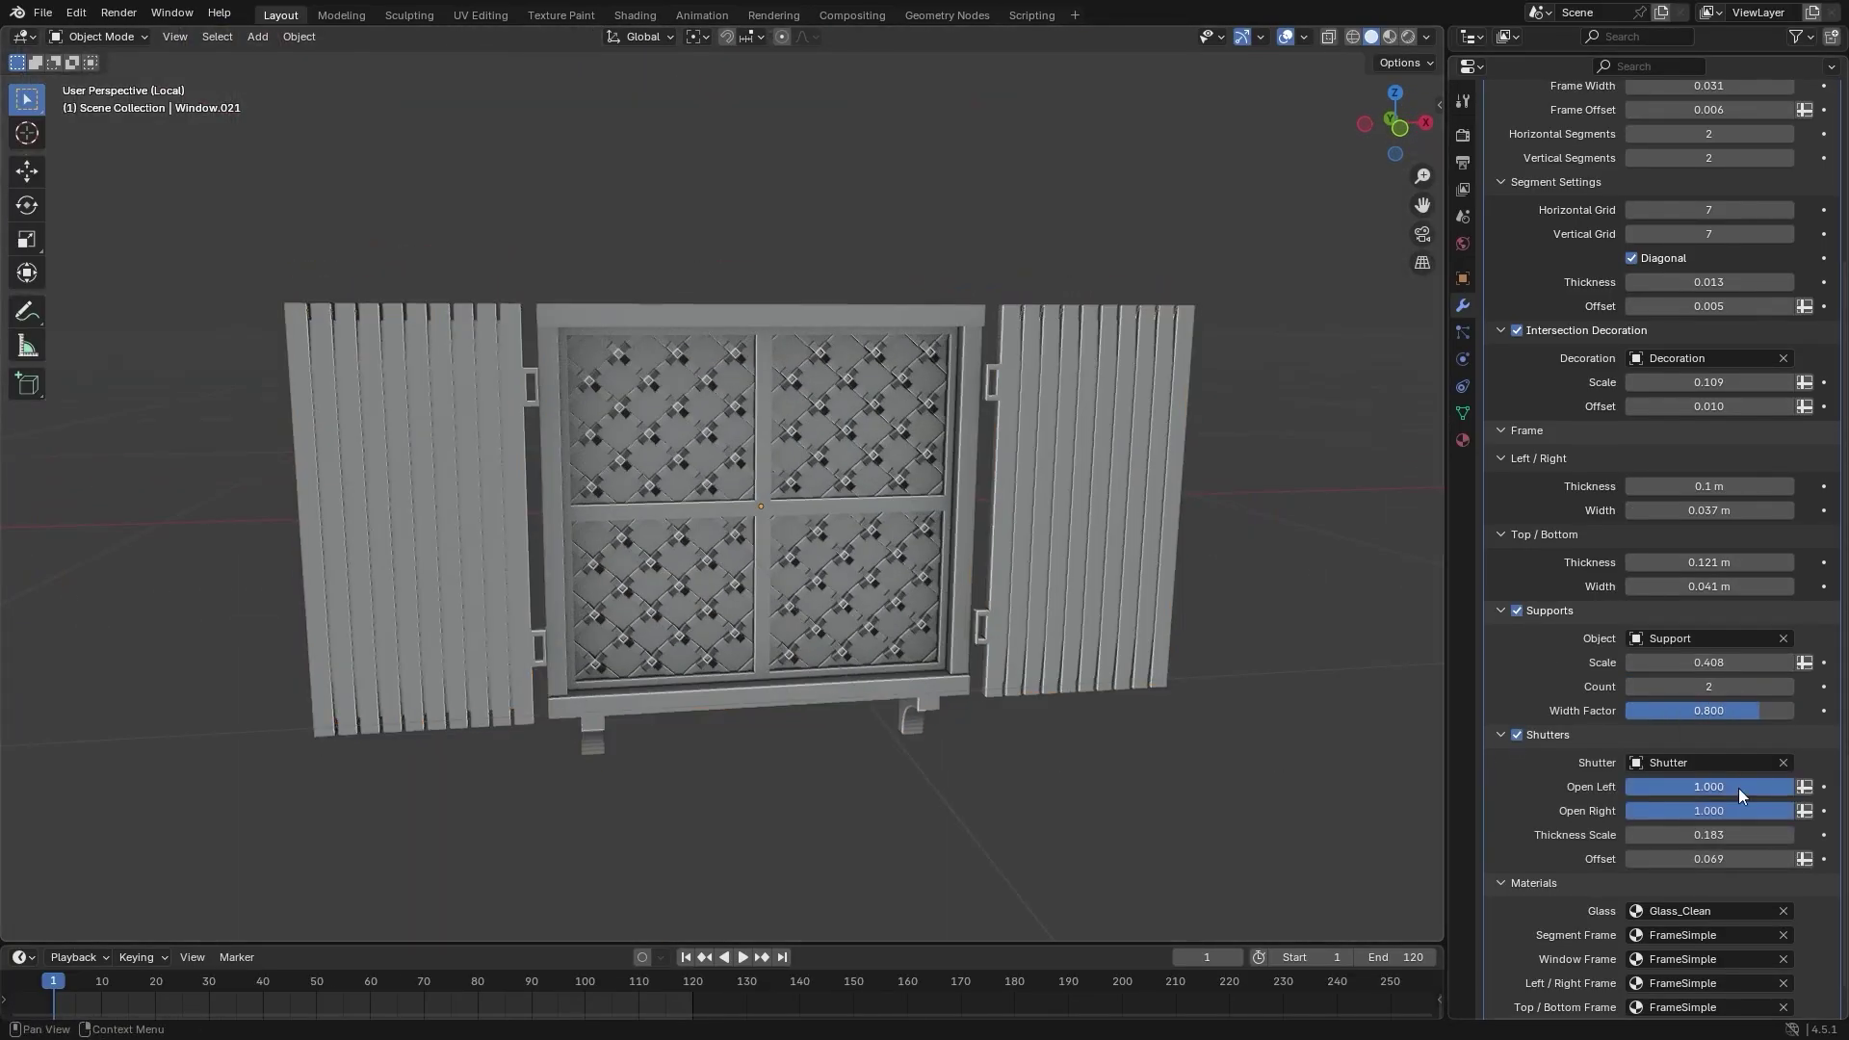
Set the shutters' opening to 0.780 left and 0.737 right, thickness scale to 0.134 and offset to 0.032, and disable the shutters.
drag(1739, 790, 1719, 790)
mouse_move(1733, 811)
mouse_down()
mouse_move(1687, 811)
mouse_move(1717, 788)
mouse_up()
drag(1718, 835, 1685, 835)
mouse_move(766, 631)
middle_down()
mouse_move(836, 727)
mouse_move(782, 648)
middle_up()
drag(1719, 858, 1681, 858)
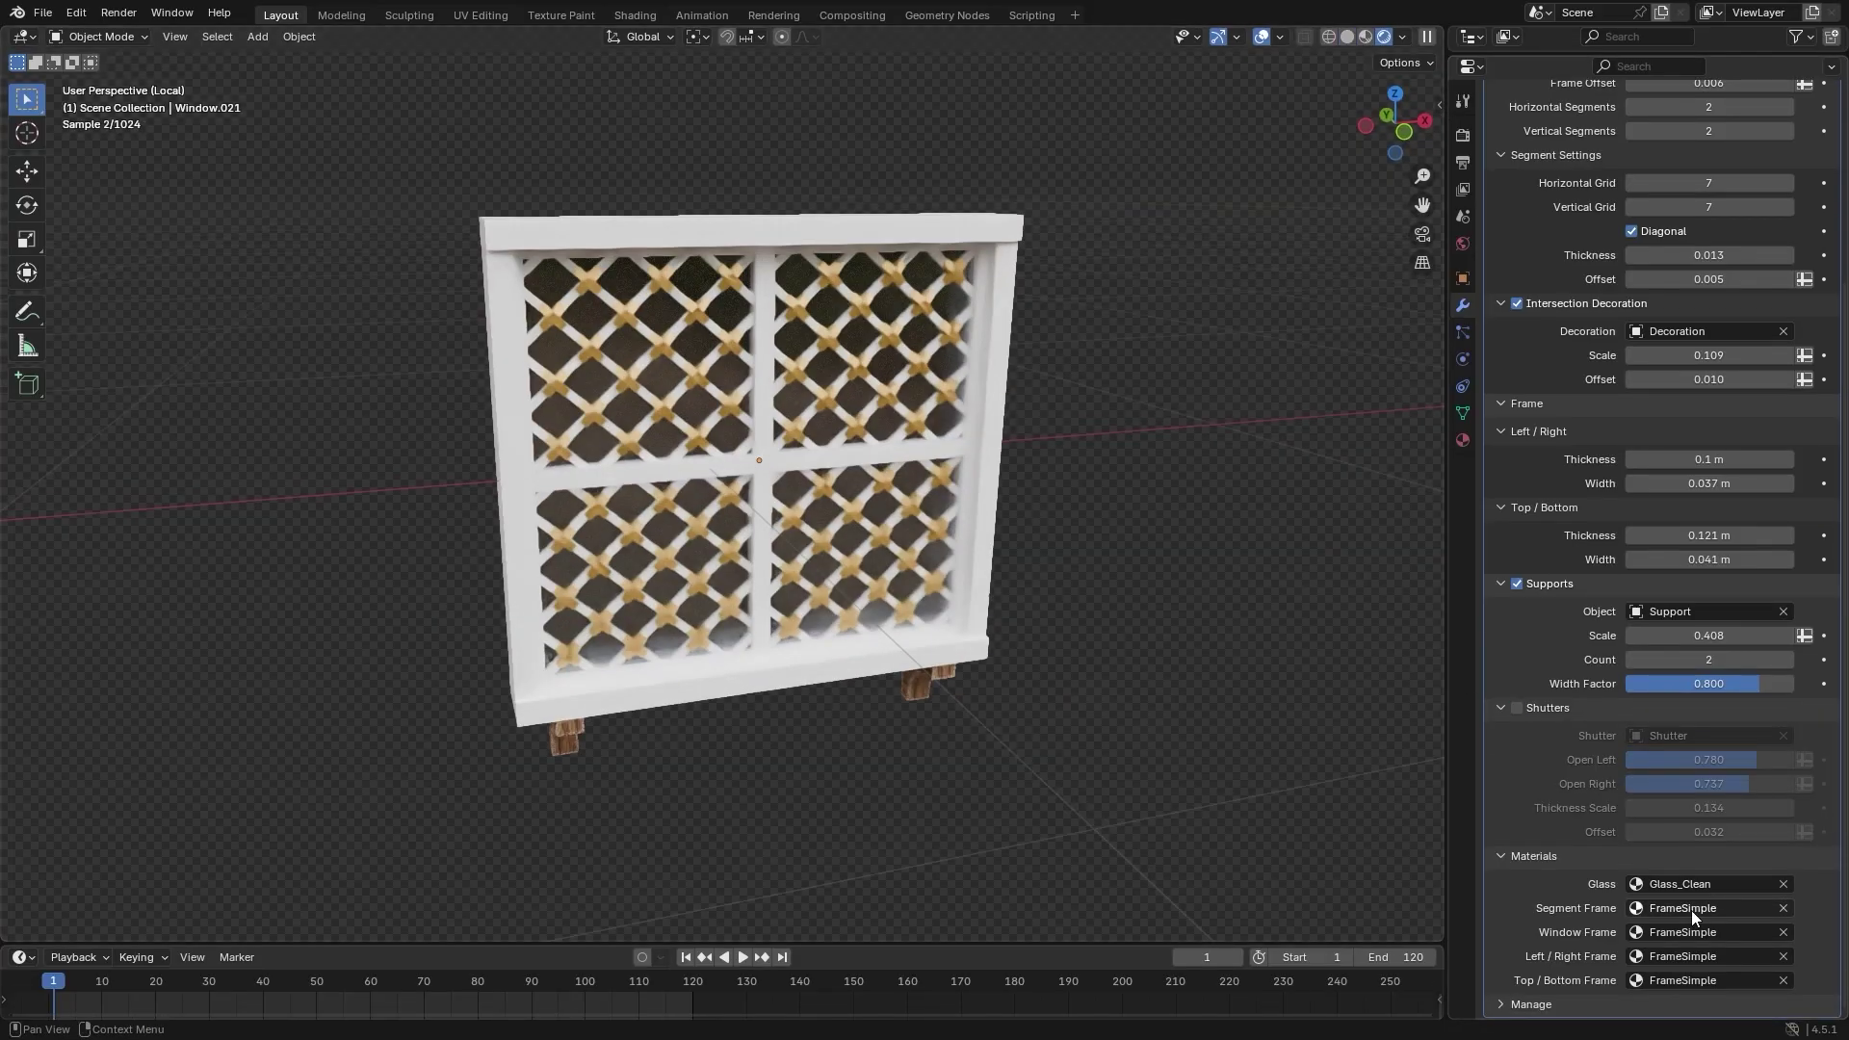
Assign the Wood_02 material to the segment frame, window frame, left/right frame and top/bottom frame.
click(1693, 908)
click(1687, 780)
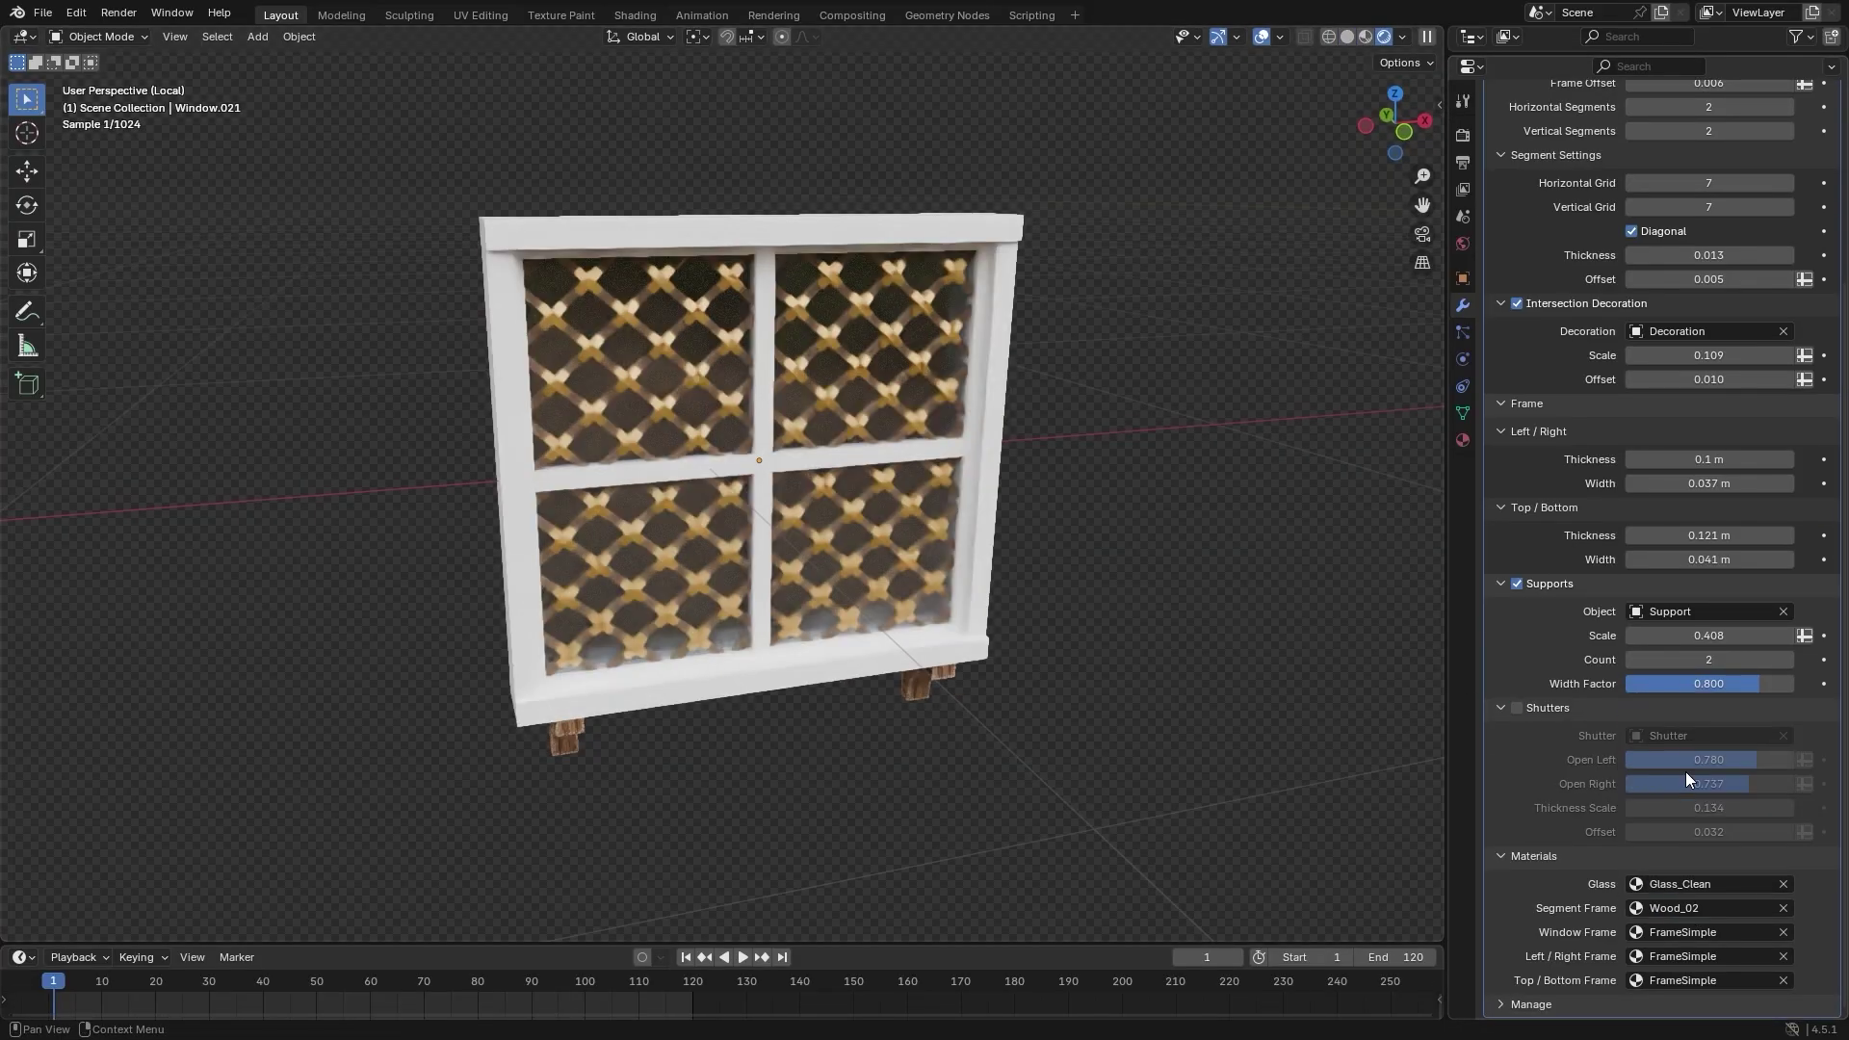
text(od)
click(1681, 770)
click(1685, 956)
text(wood)
click(1679, 793)
click(1678, 980)
text(wood)
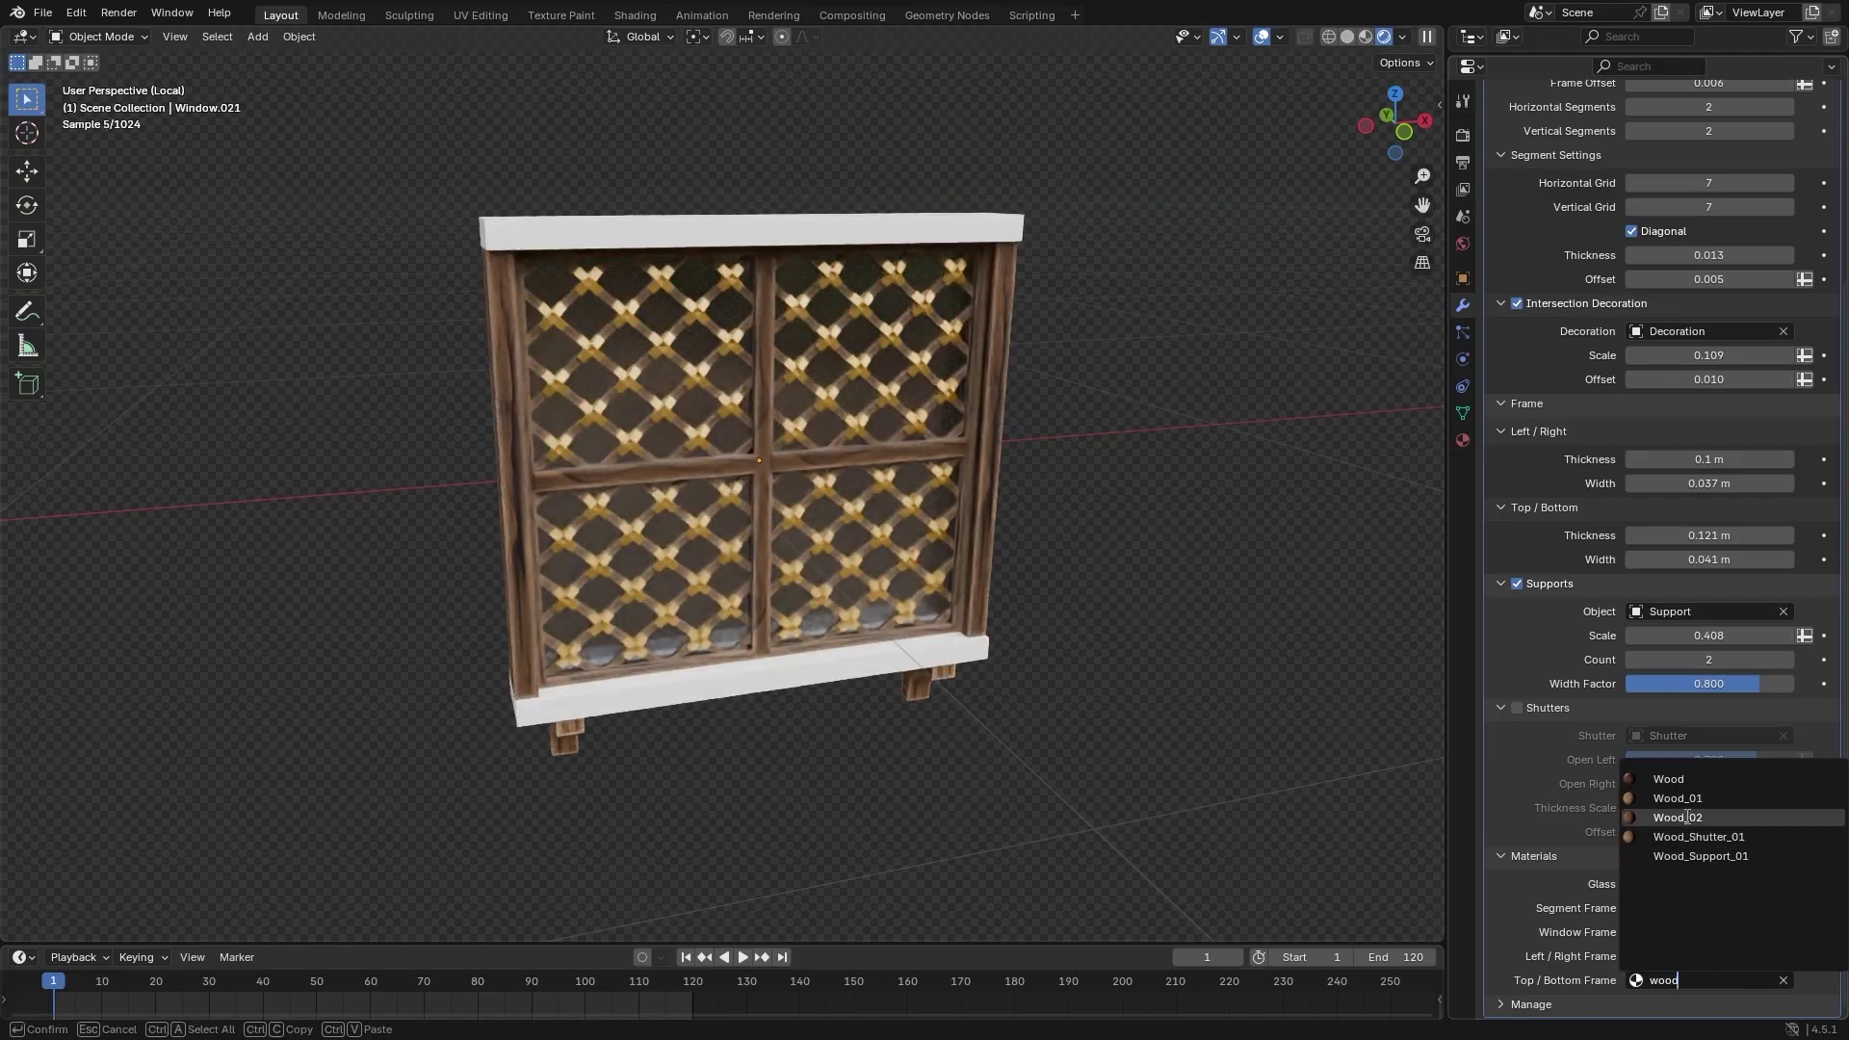
click(1677, 817)
Change the segment frame material to Wood_01 and the glass material to Glass_Dirty.
click(1681, 908)
text(wood)
click(1683, 726)
middle_drag(1129, 628, 1140, 597)
click(1703, 882)
text(gla)
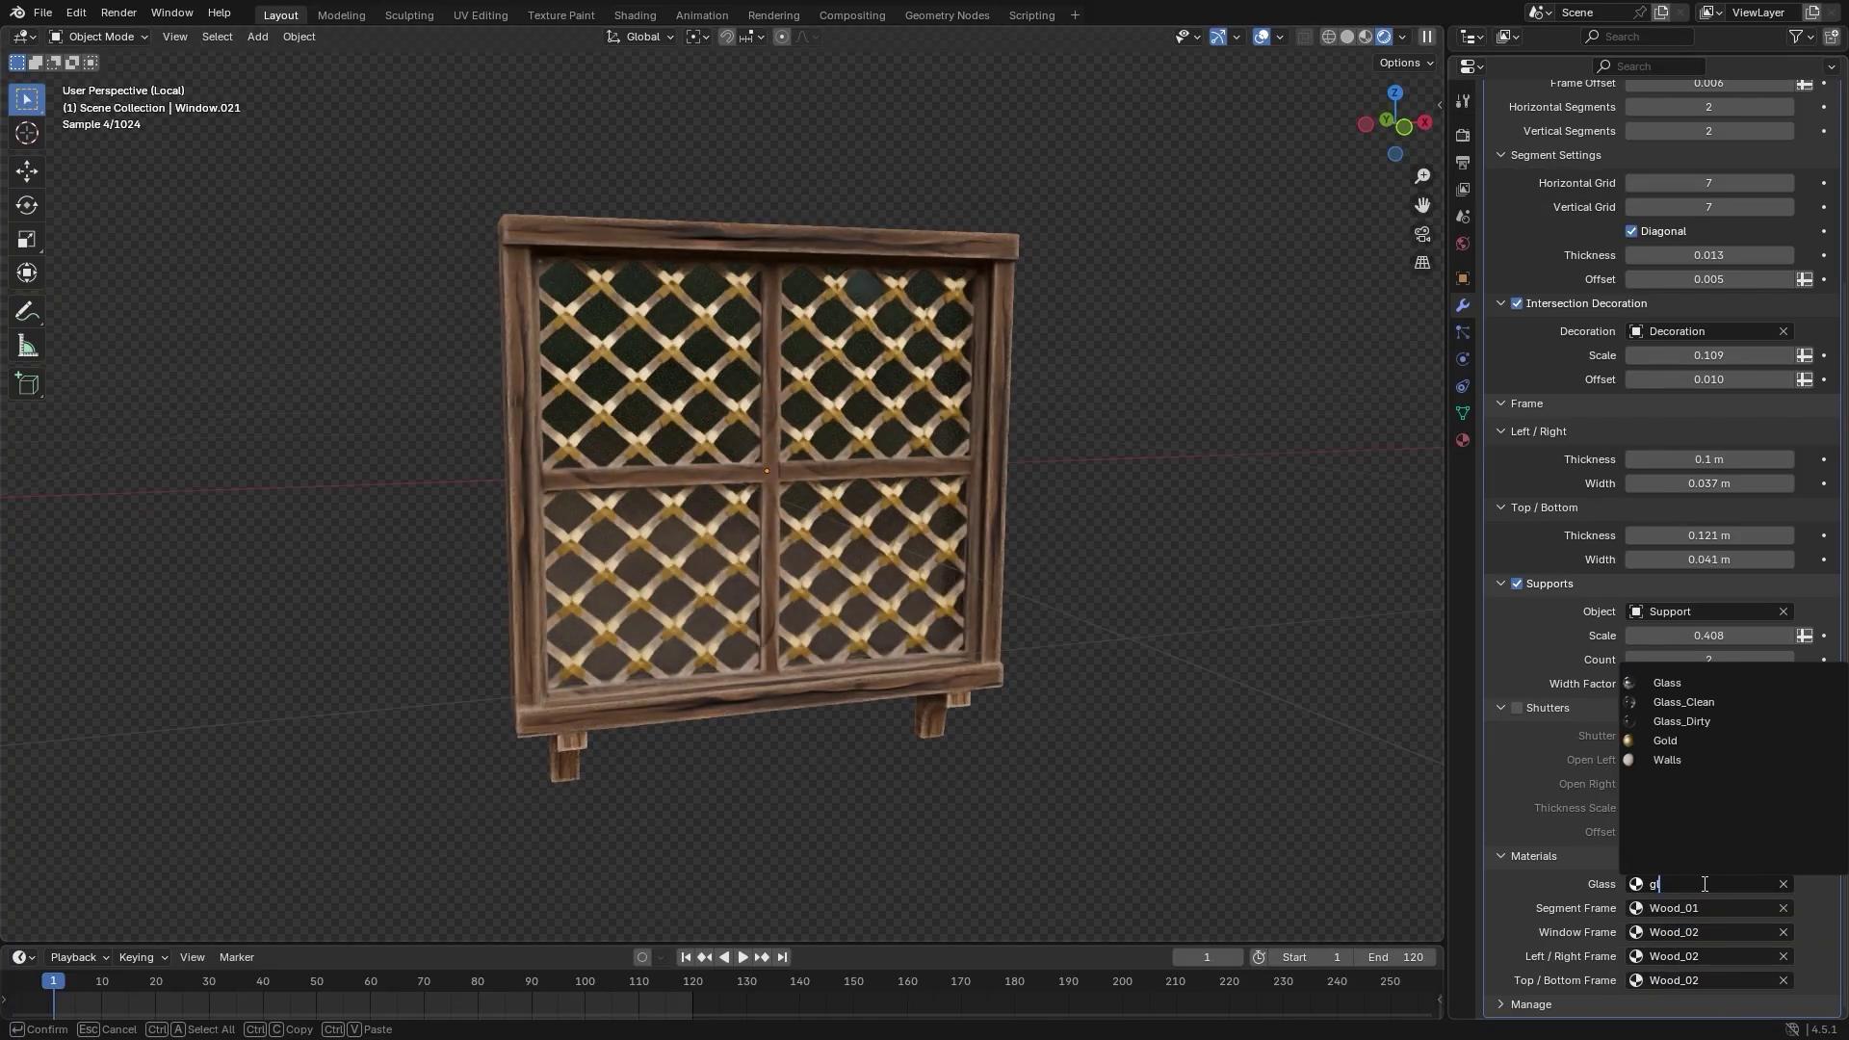
click(1687, 719)
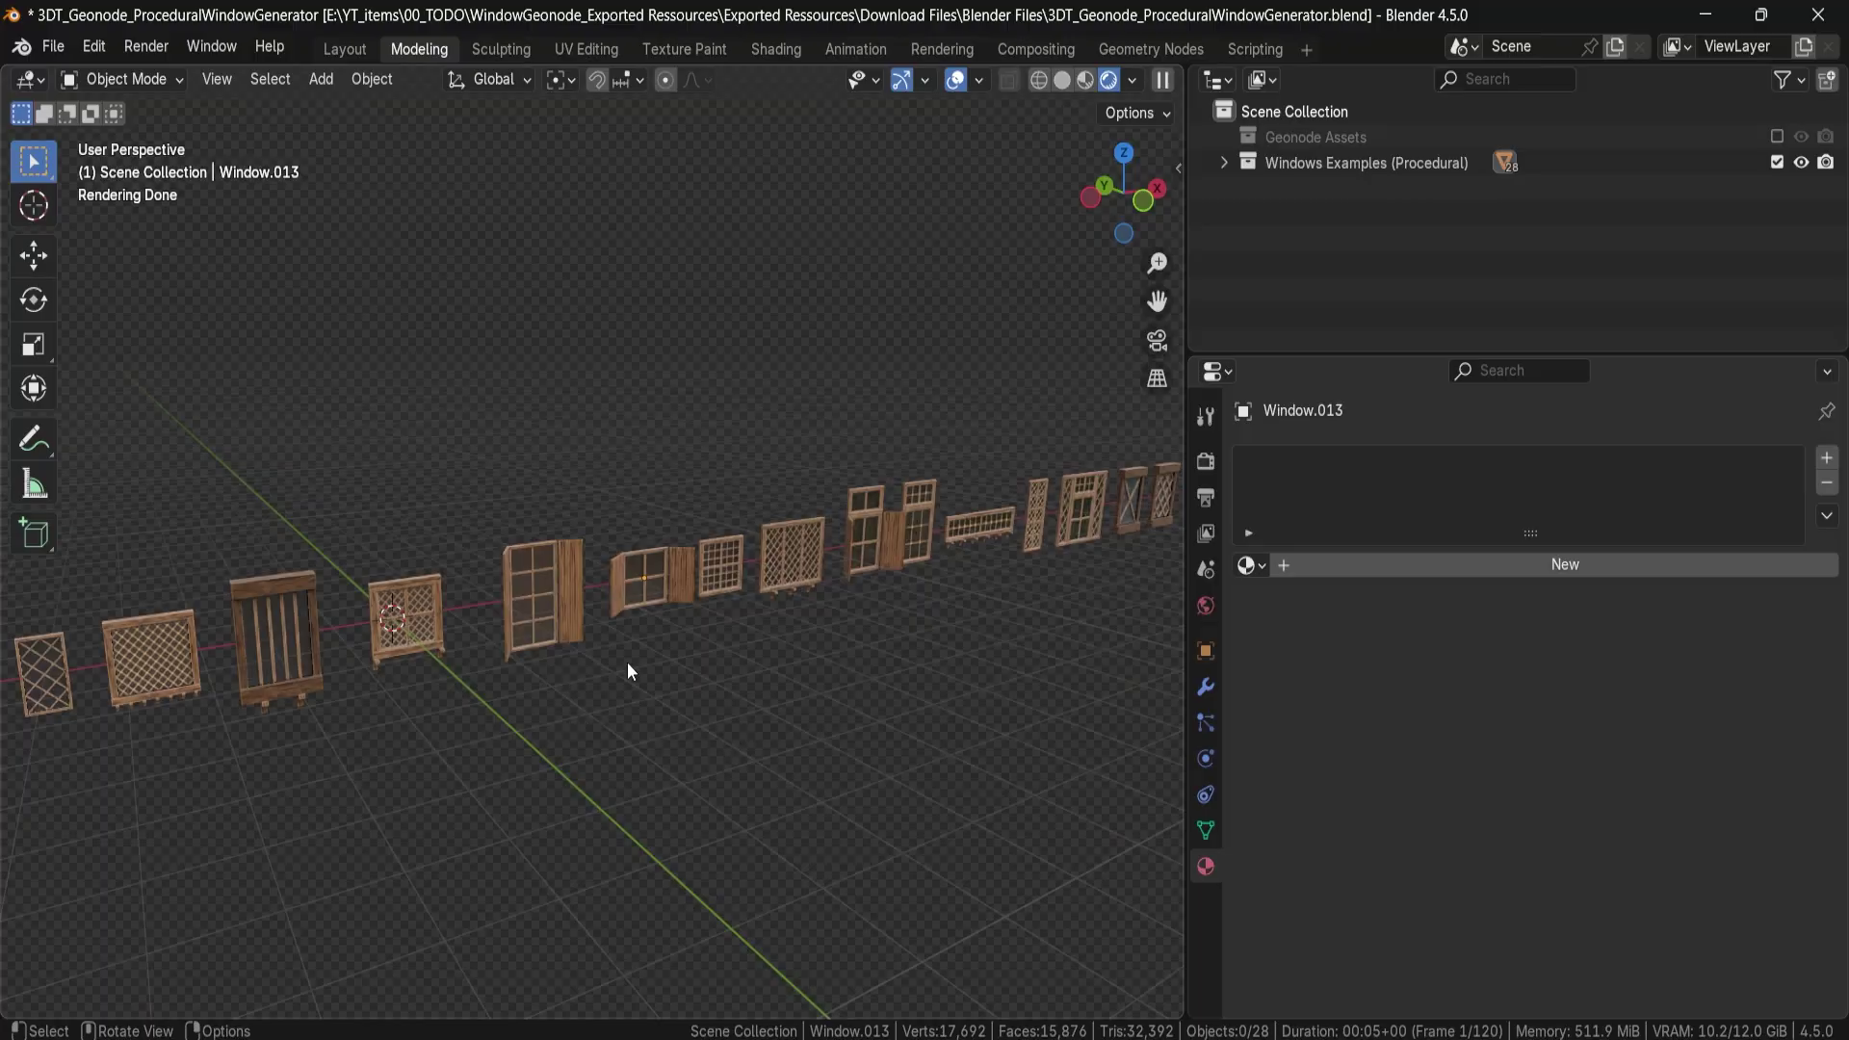
Examine the example windows and the three-segment lattice window's Geometry Nodes settings, and switch the viewport to solid shading.
middle_drag(441, 685, 755, 672)
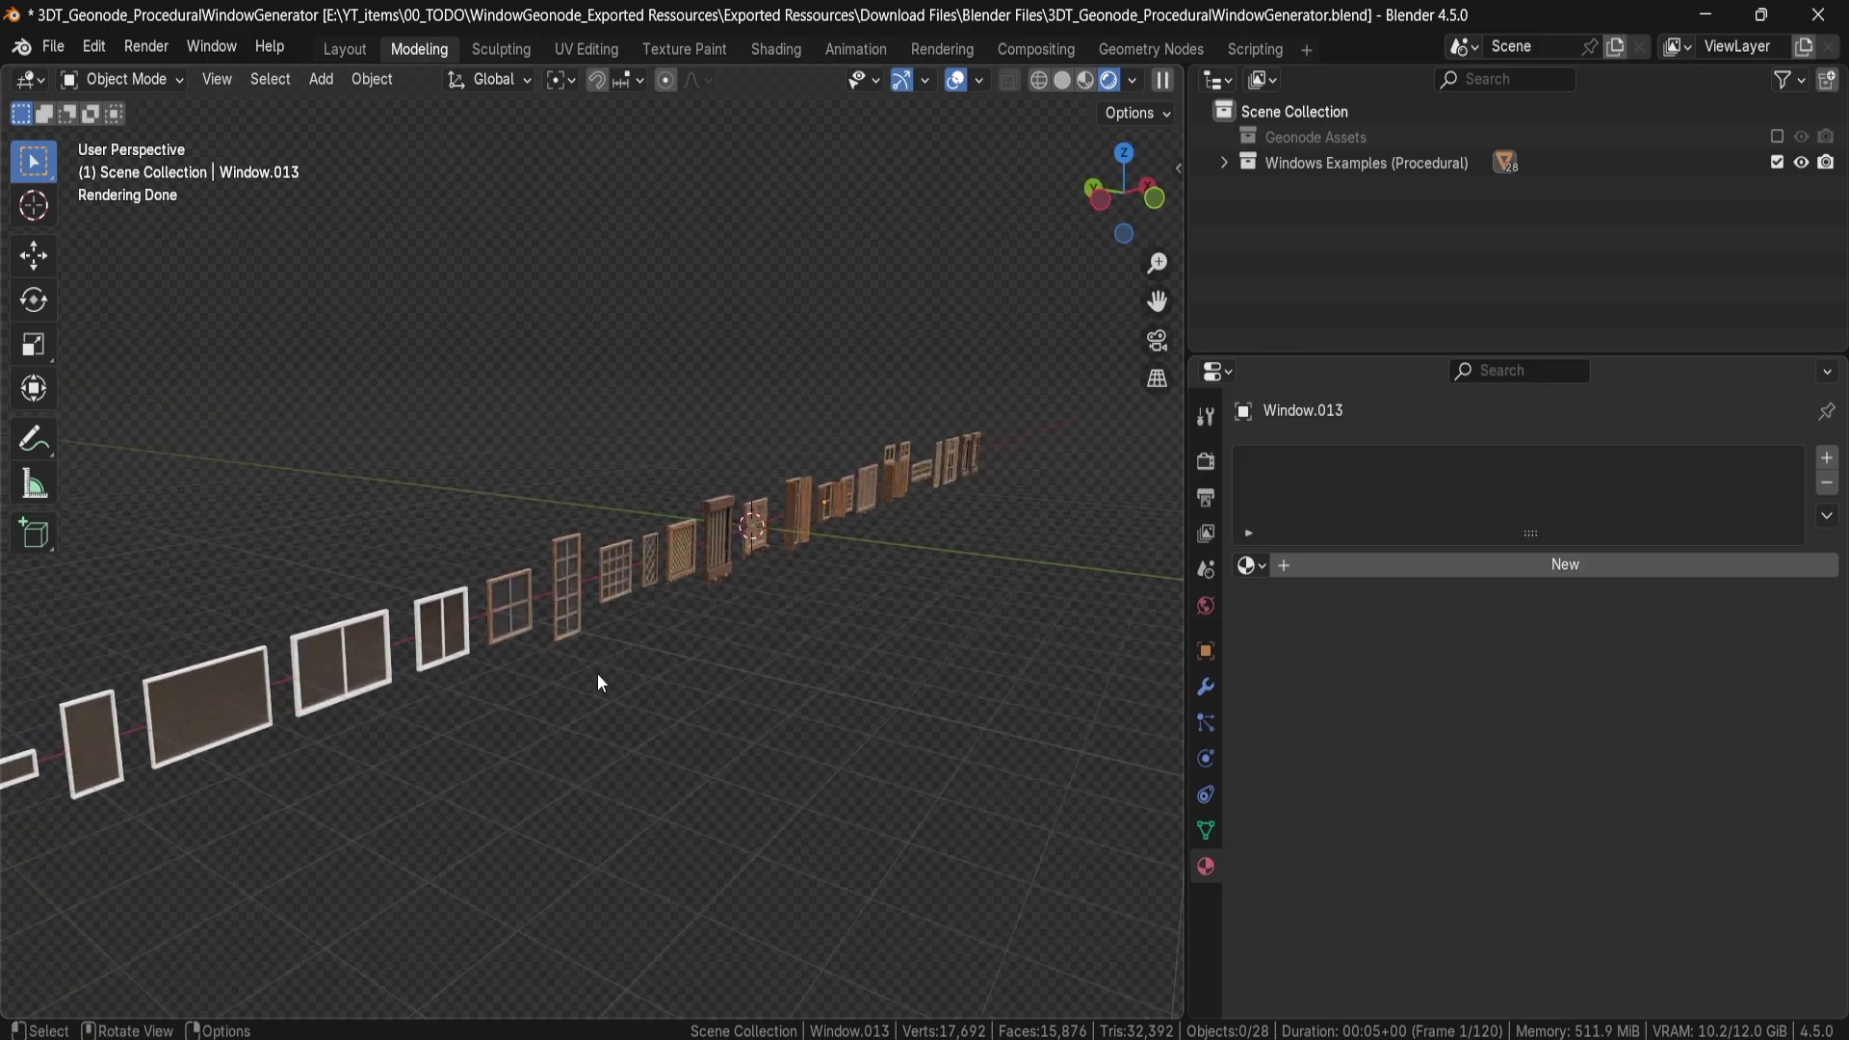
scroll(754, 642, up, 6)
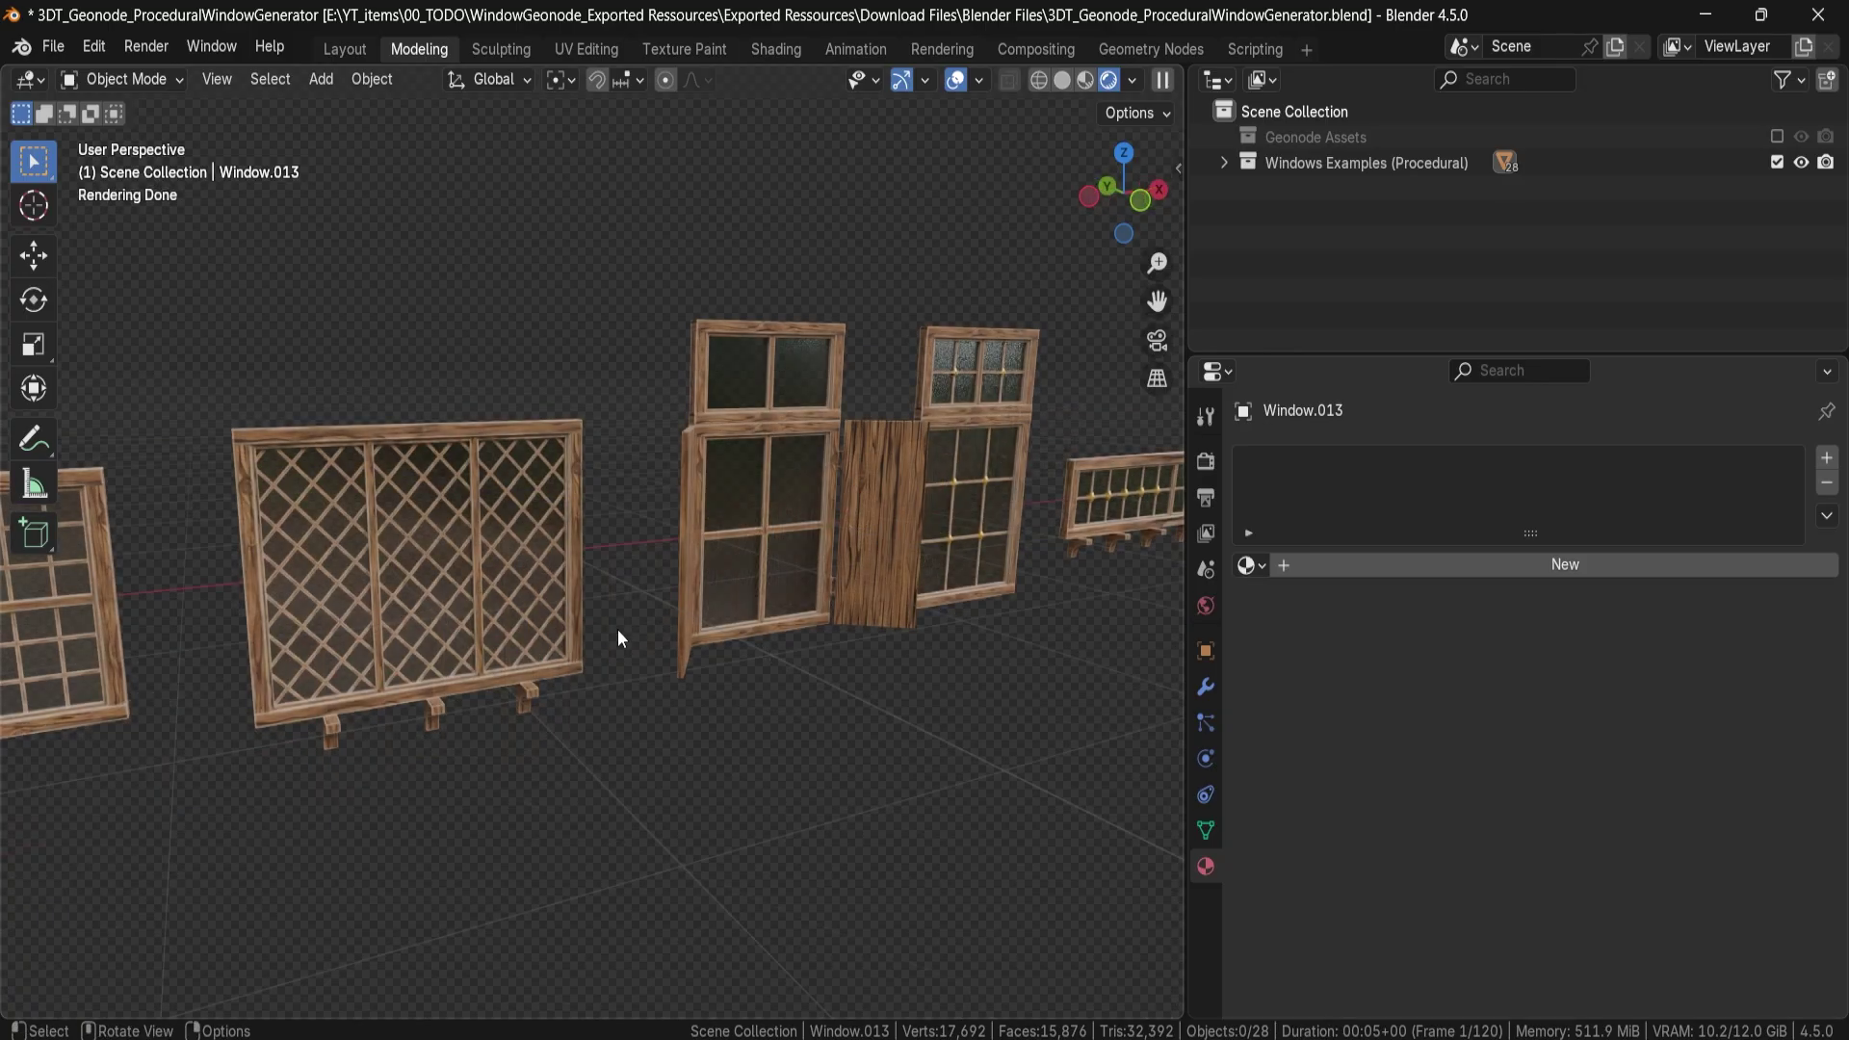
click(488, 609)
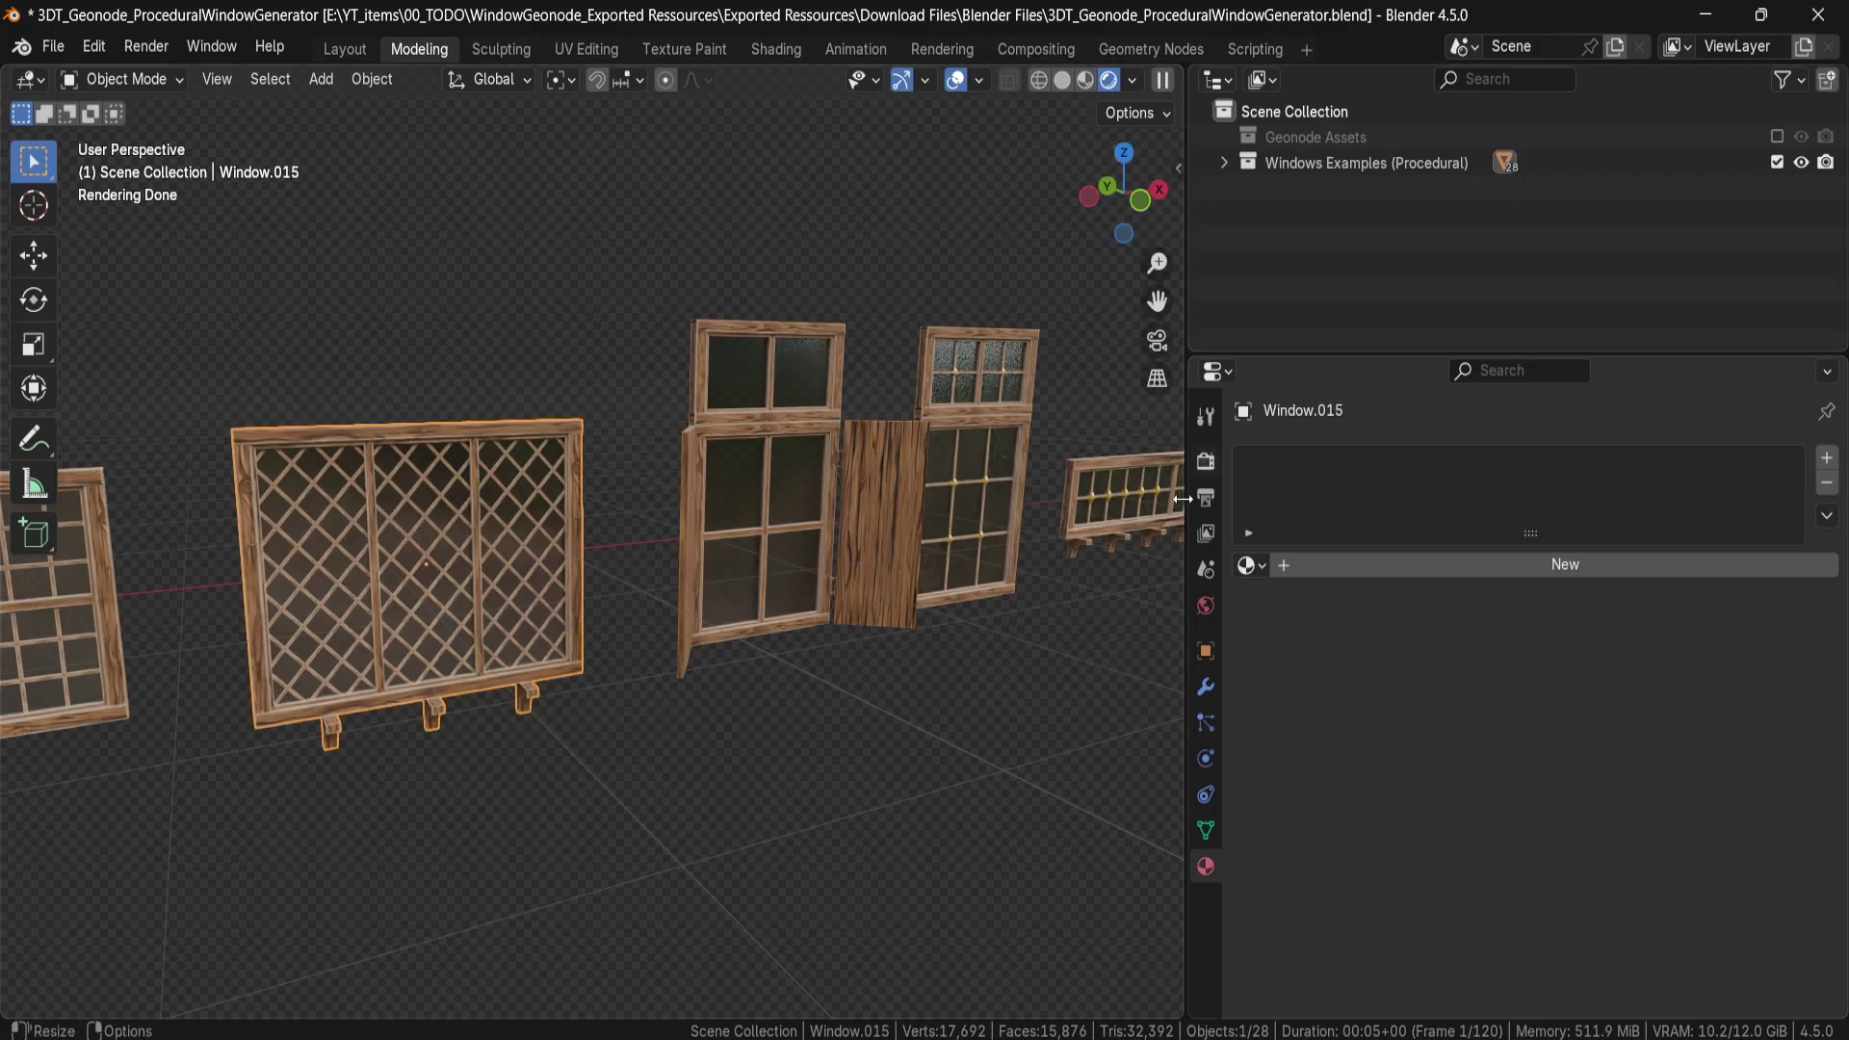
click(1206, 687)
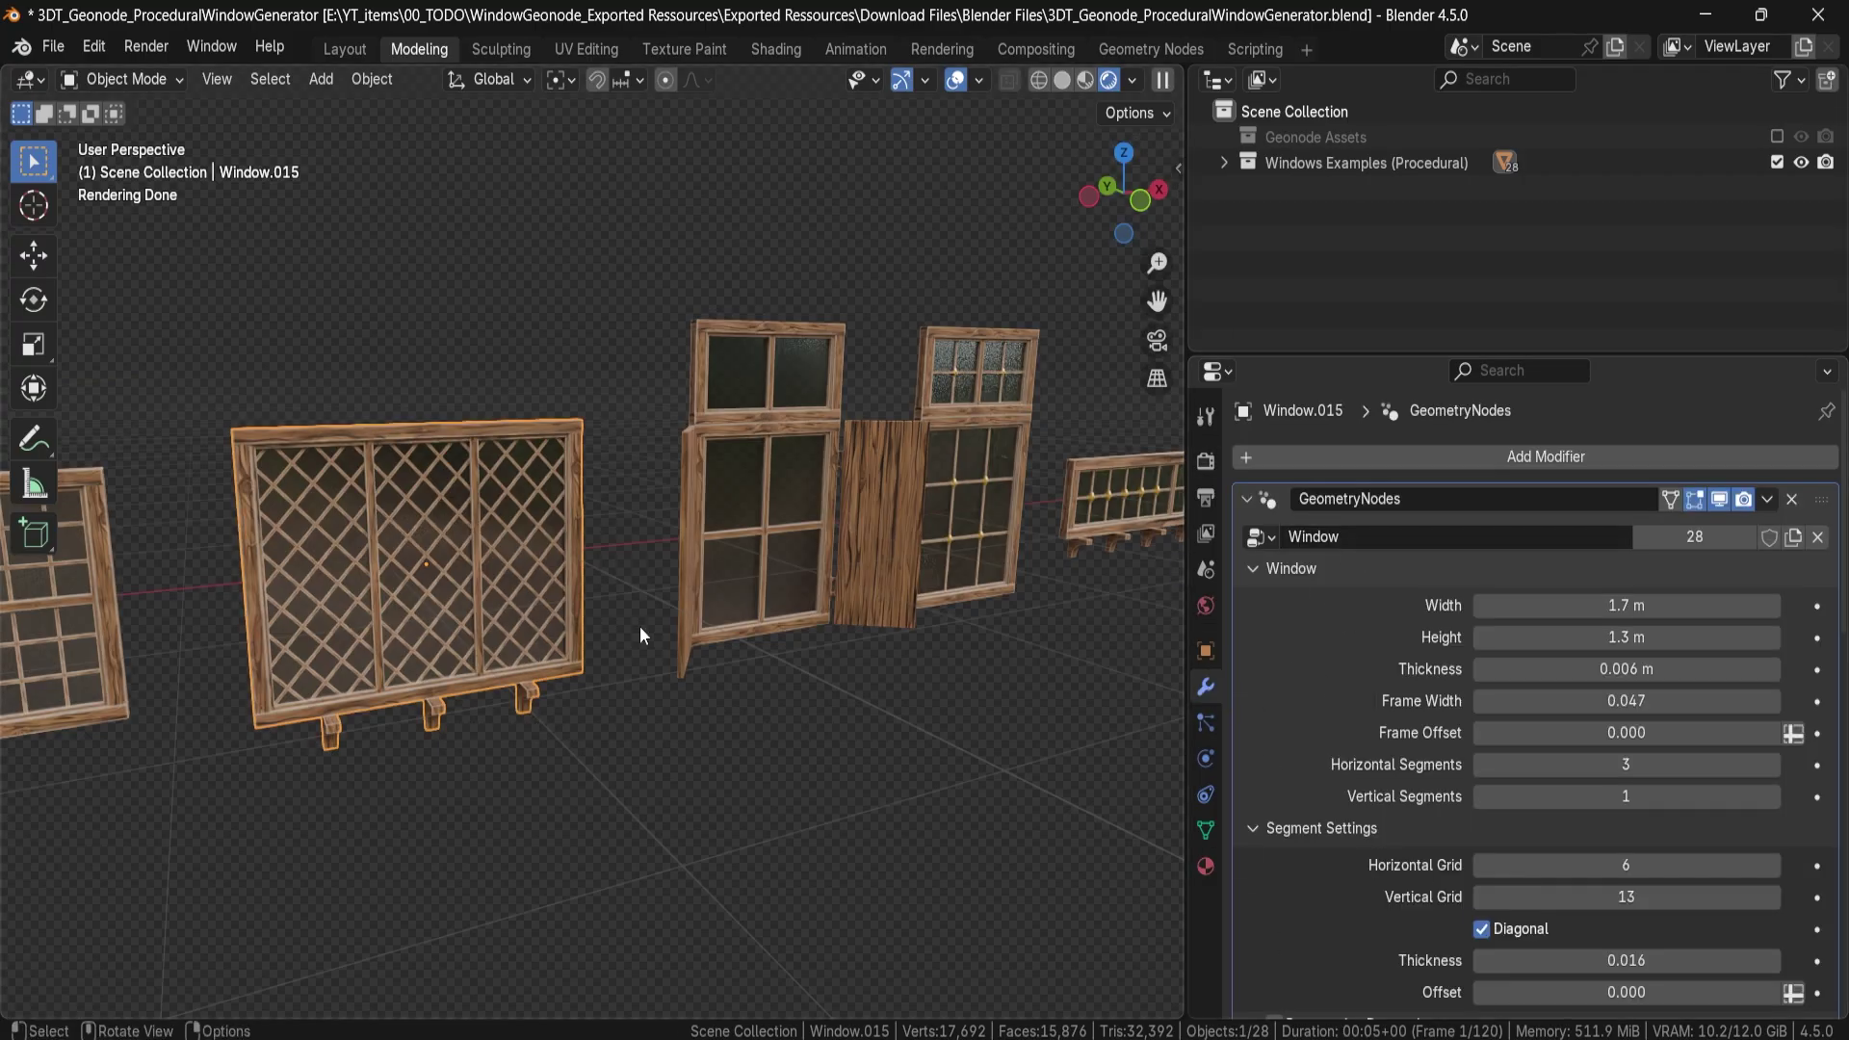
scroll(641, 636, down, 3)
click(1063, 81)
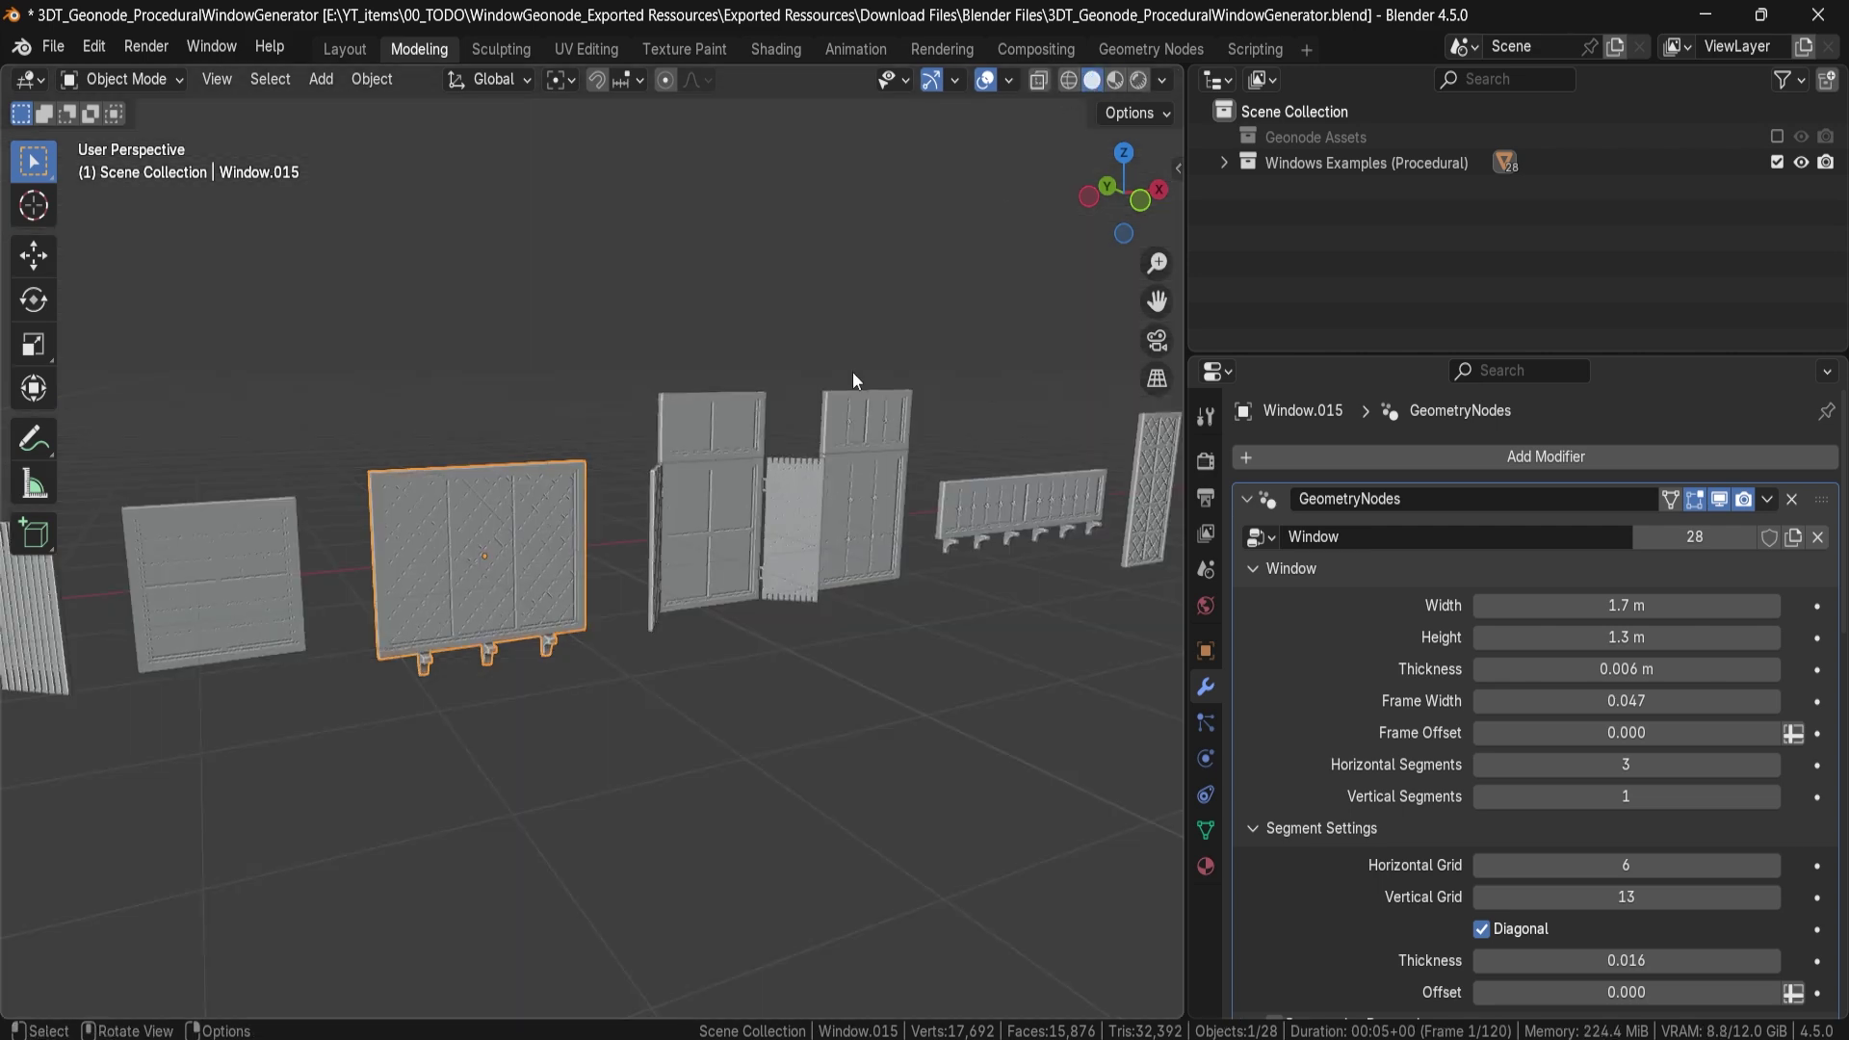
Add a plane mesh at the 3D cursor among the example windows.
scroll(635, 680, down, 5)
shift+middle_drag(635, 678, 847, 663)
key(shift+a)
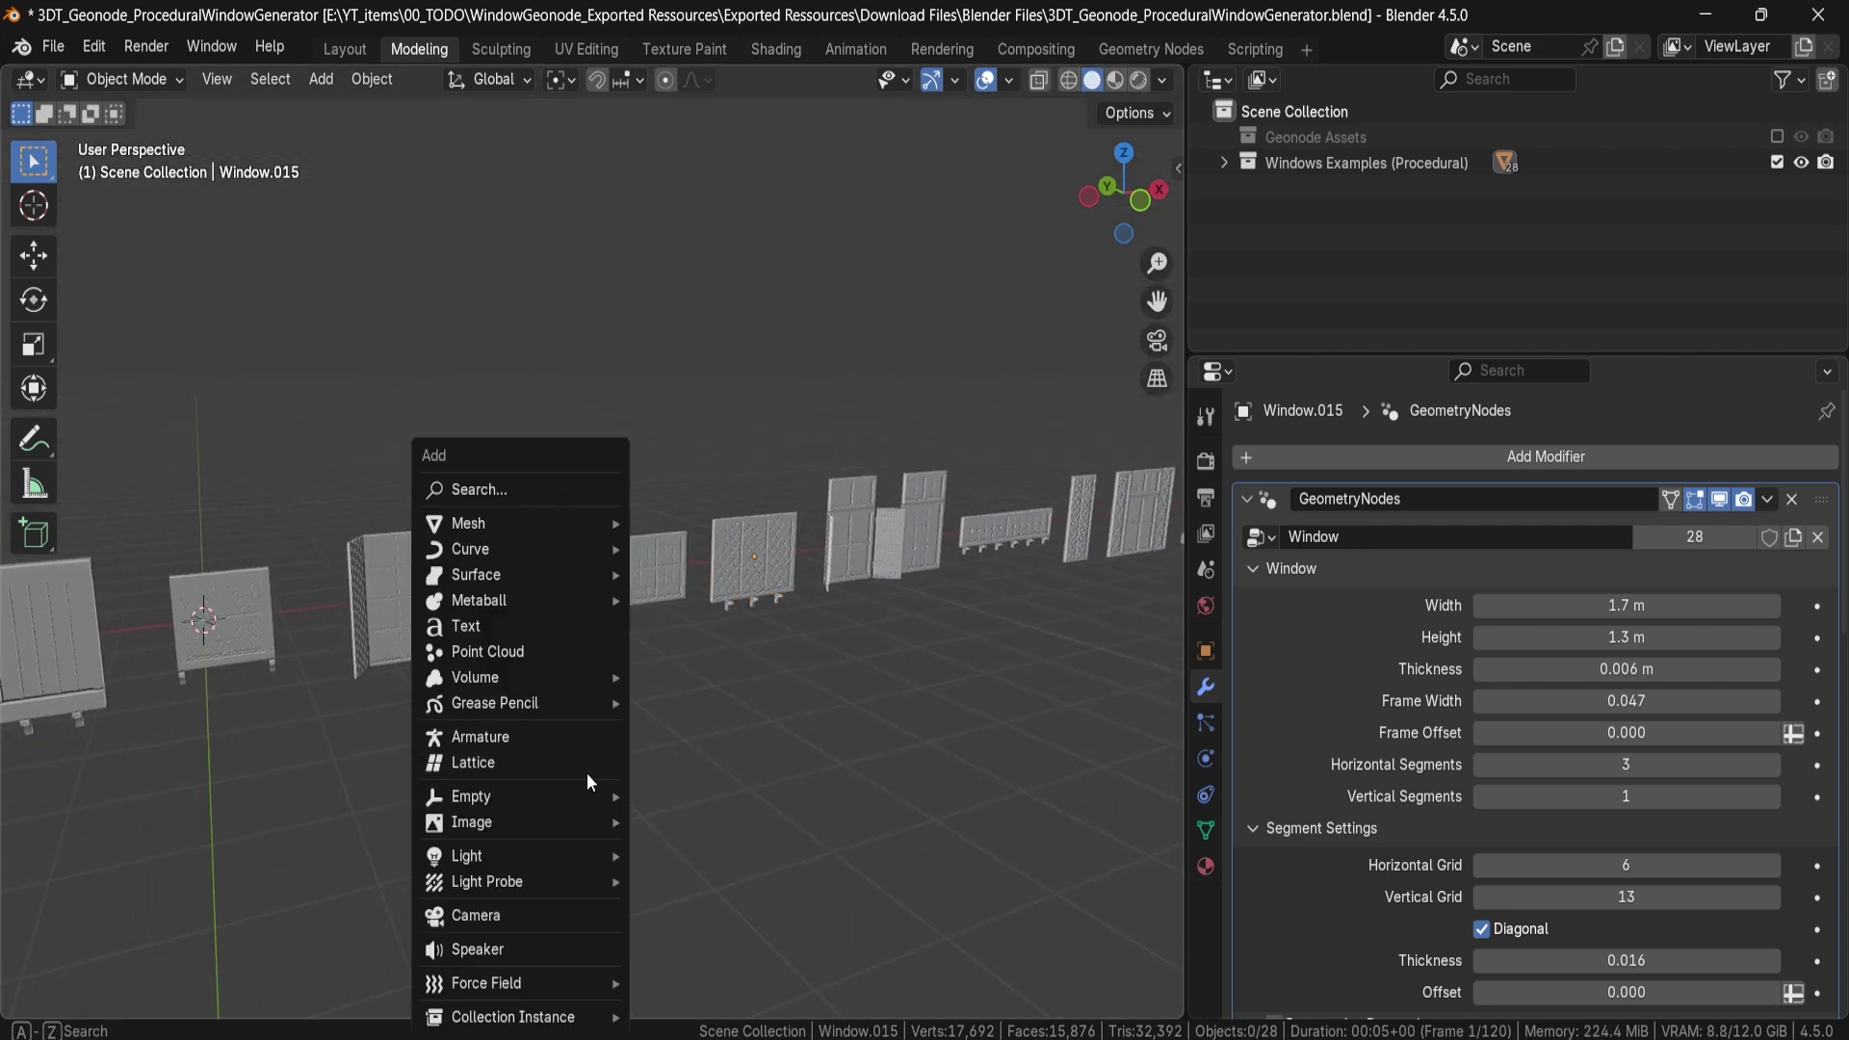
mouse_move(545, 530)
click(651, 528)
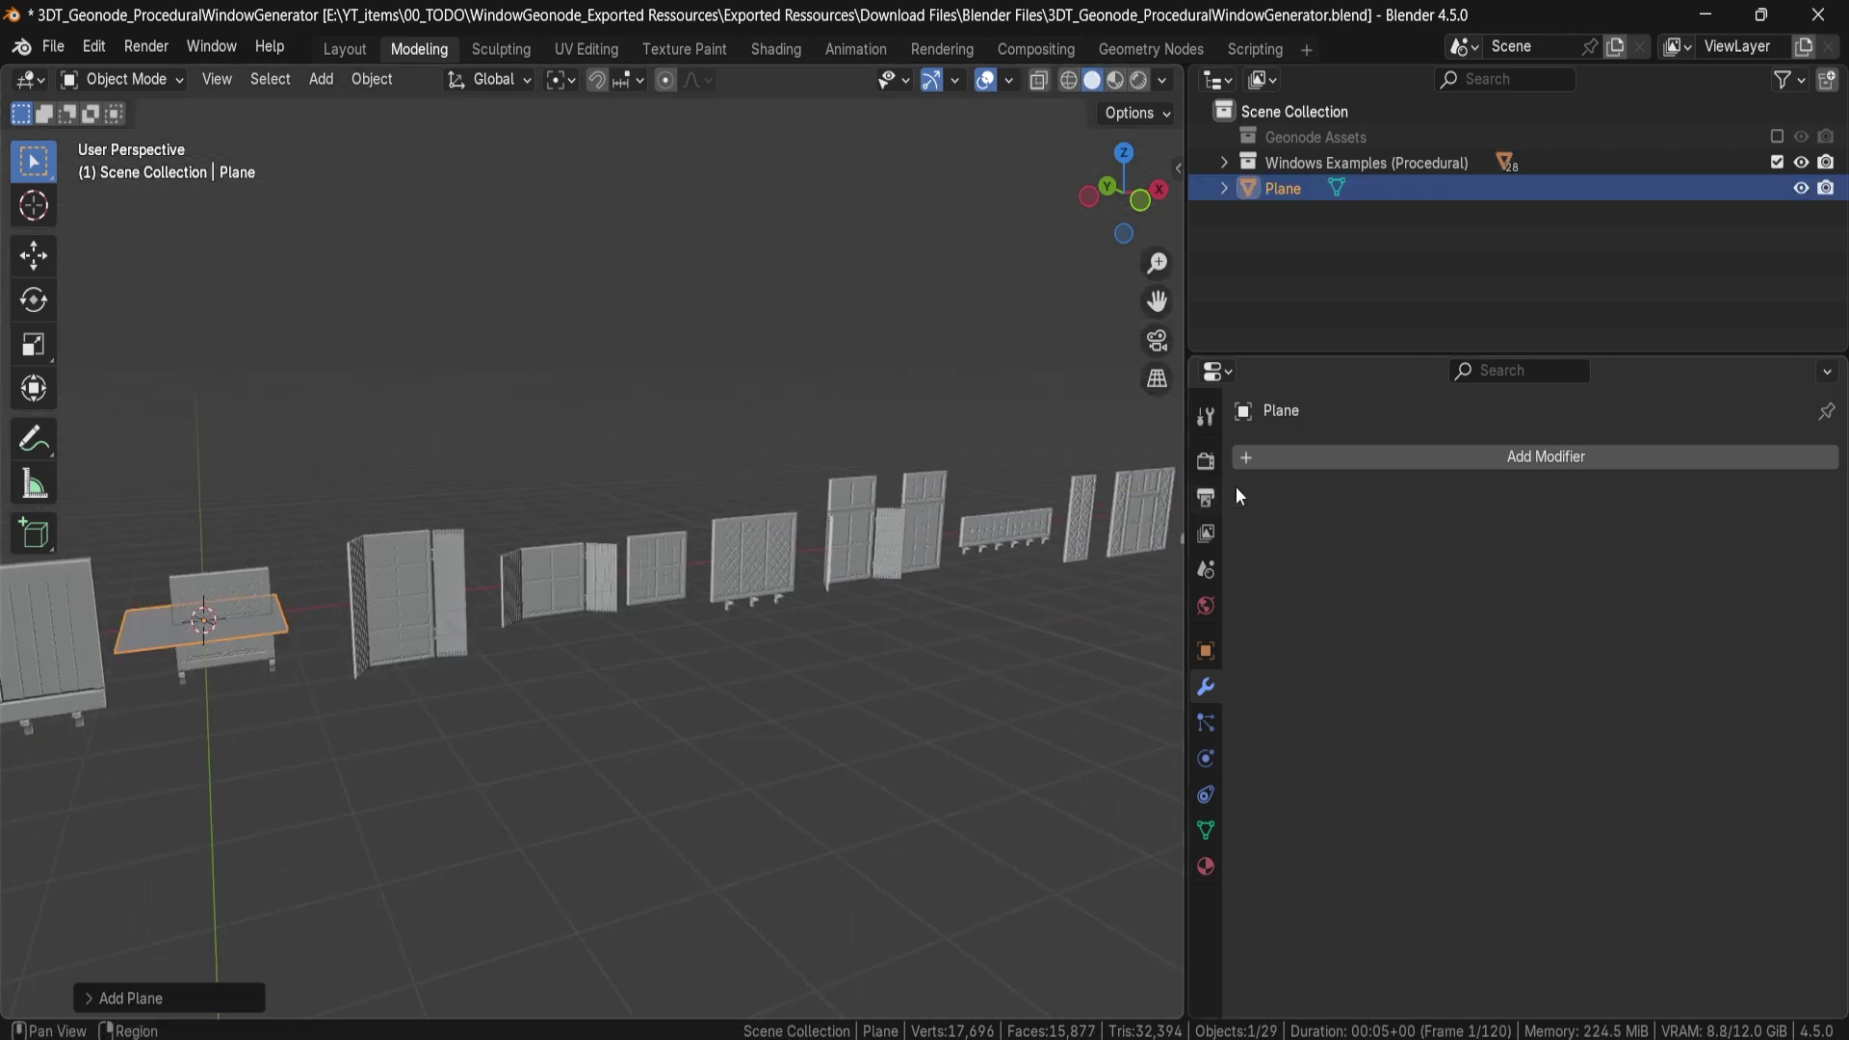
Add a Geometry Nodes modifier to the plane and assign the Window node group.
click(1366, 455)
click(1321, 456)
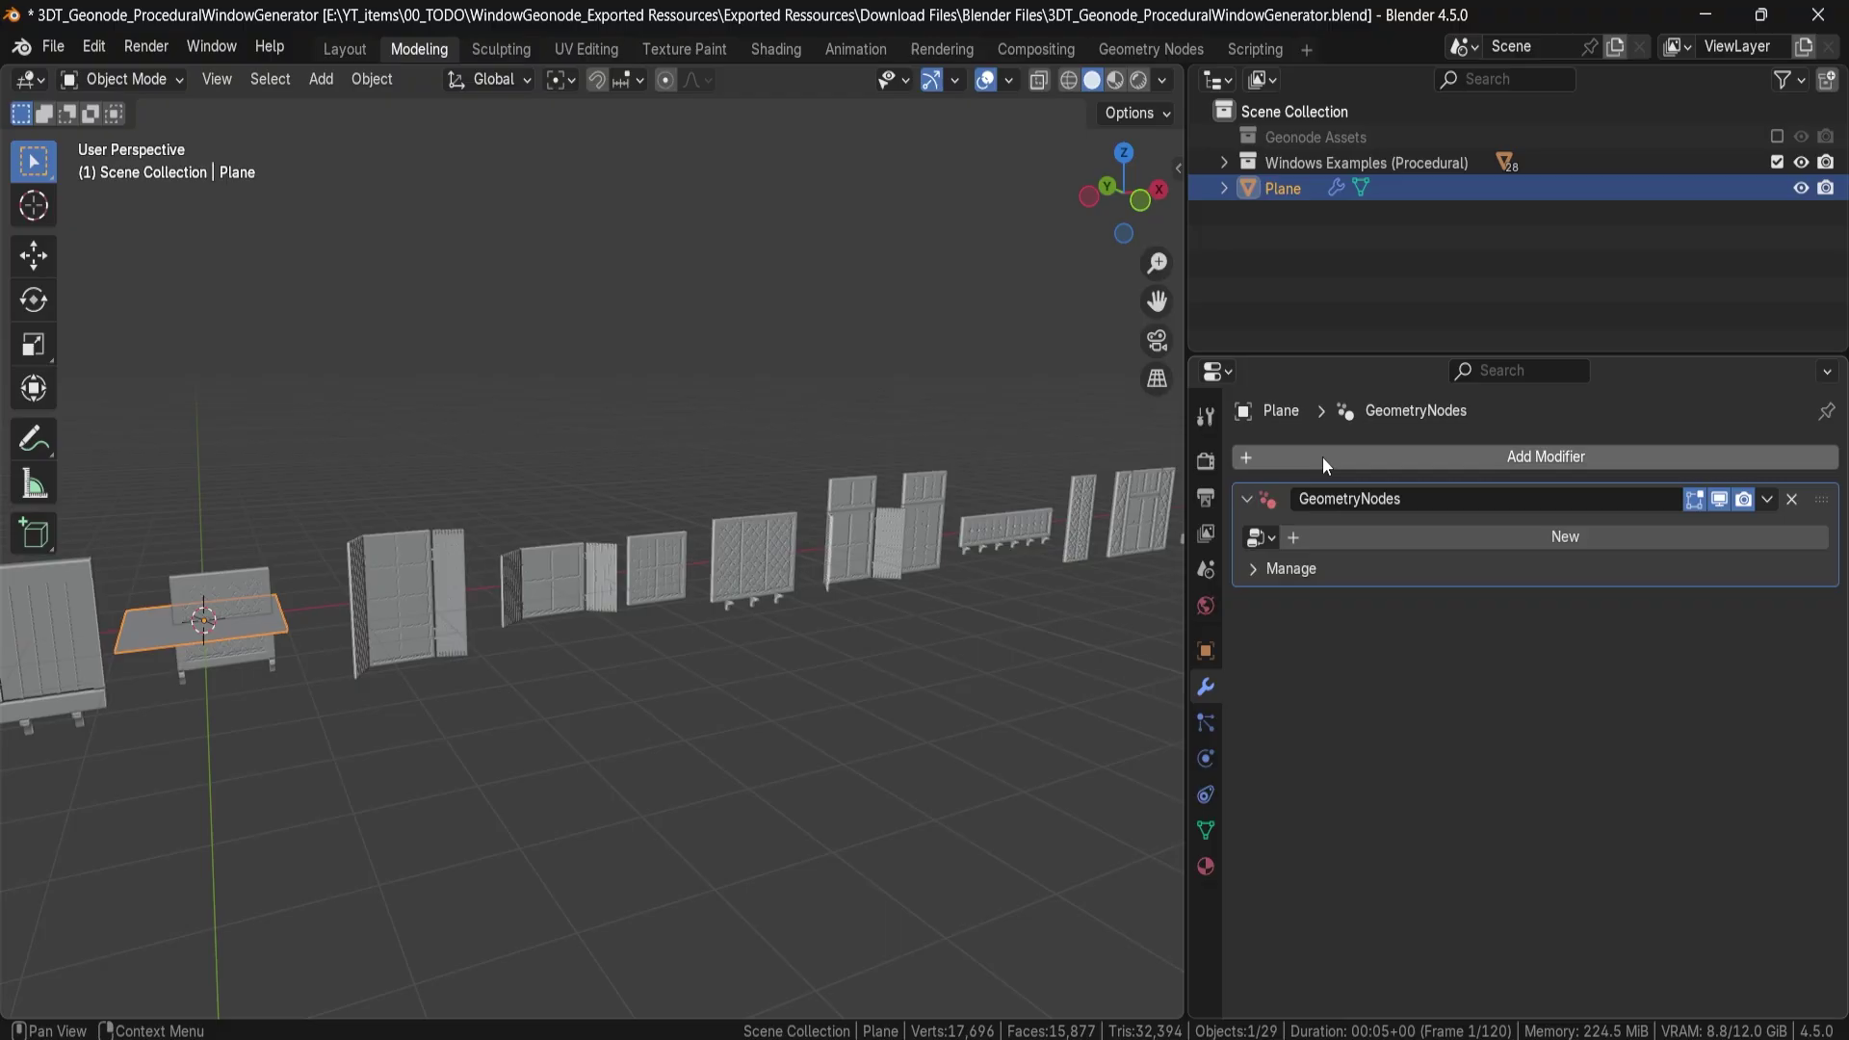
click(1255, 539)
click(1273, 577)
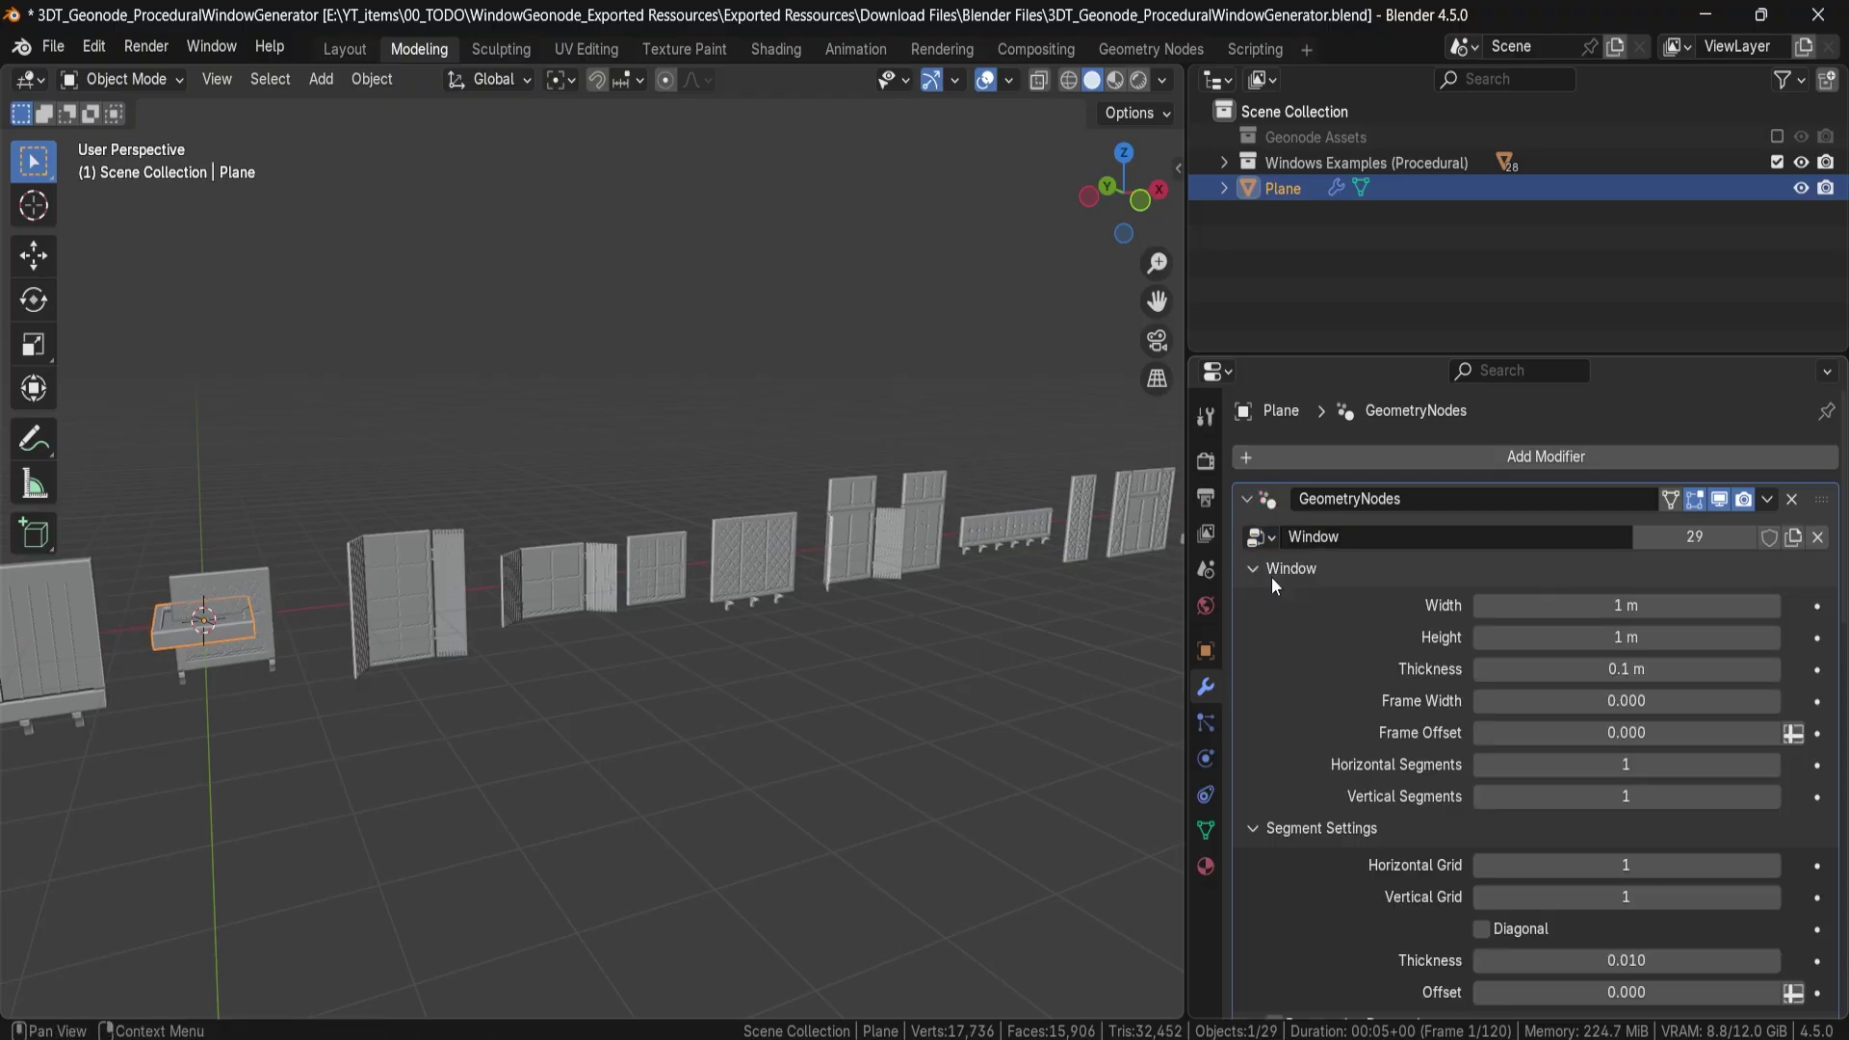
Move the newly generated window away from the row of example windows.
key(g)
click(308, 565)
scroll(713, 540, up, 6)
shift+middle_drag(221, 476, 760, 486)
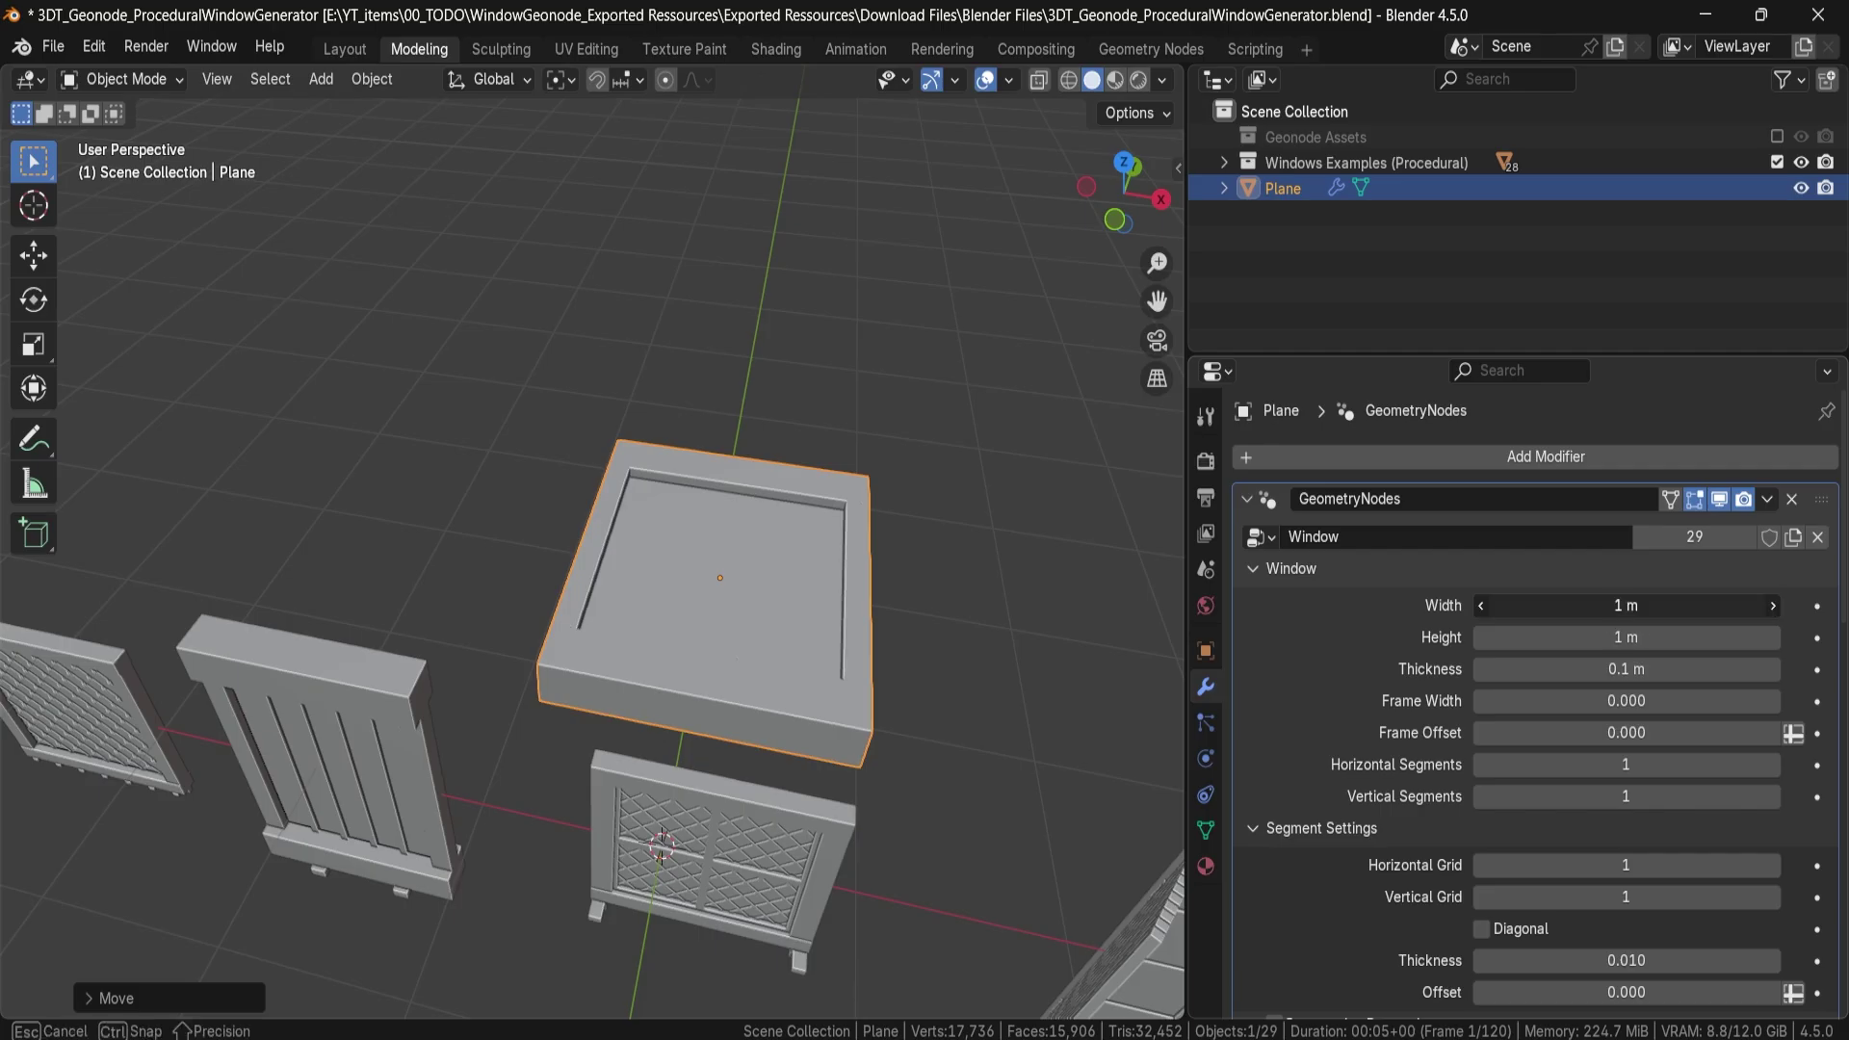
Set the new window to 1.63 m by 0.95 m, frame width and offset to 0.070, with a 3 by 3 grid of thickness 0.080 and offset 0.050.
drag(1625, 637, 1606, 637)
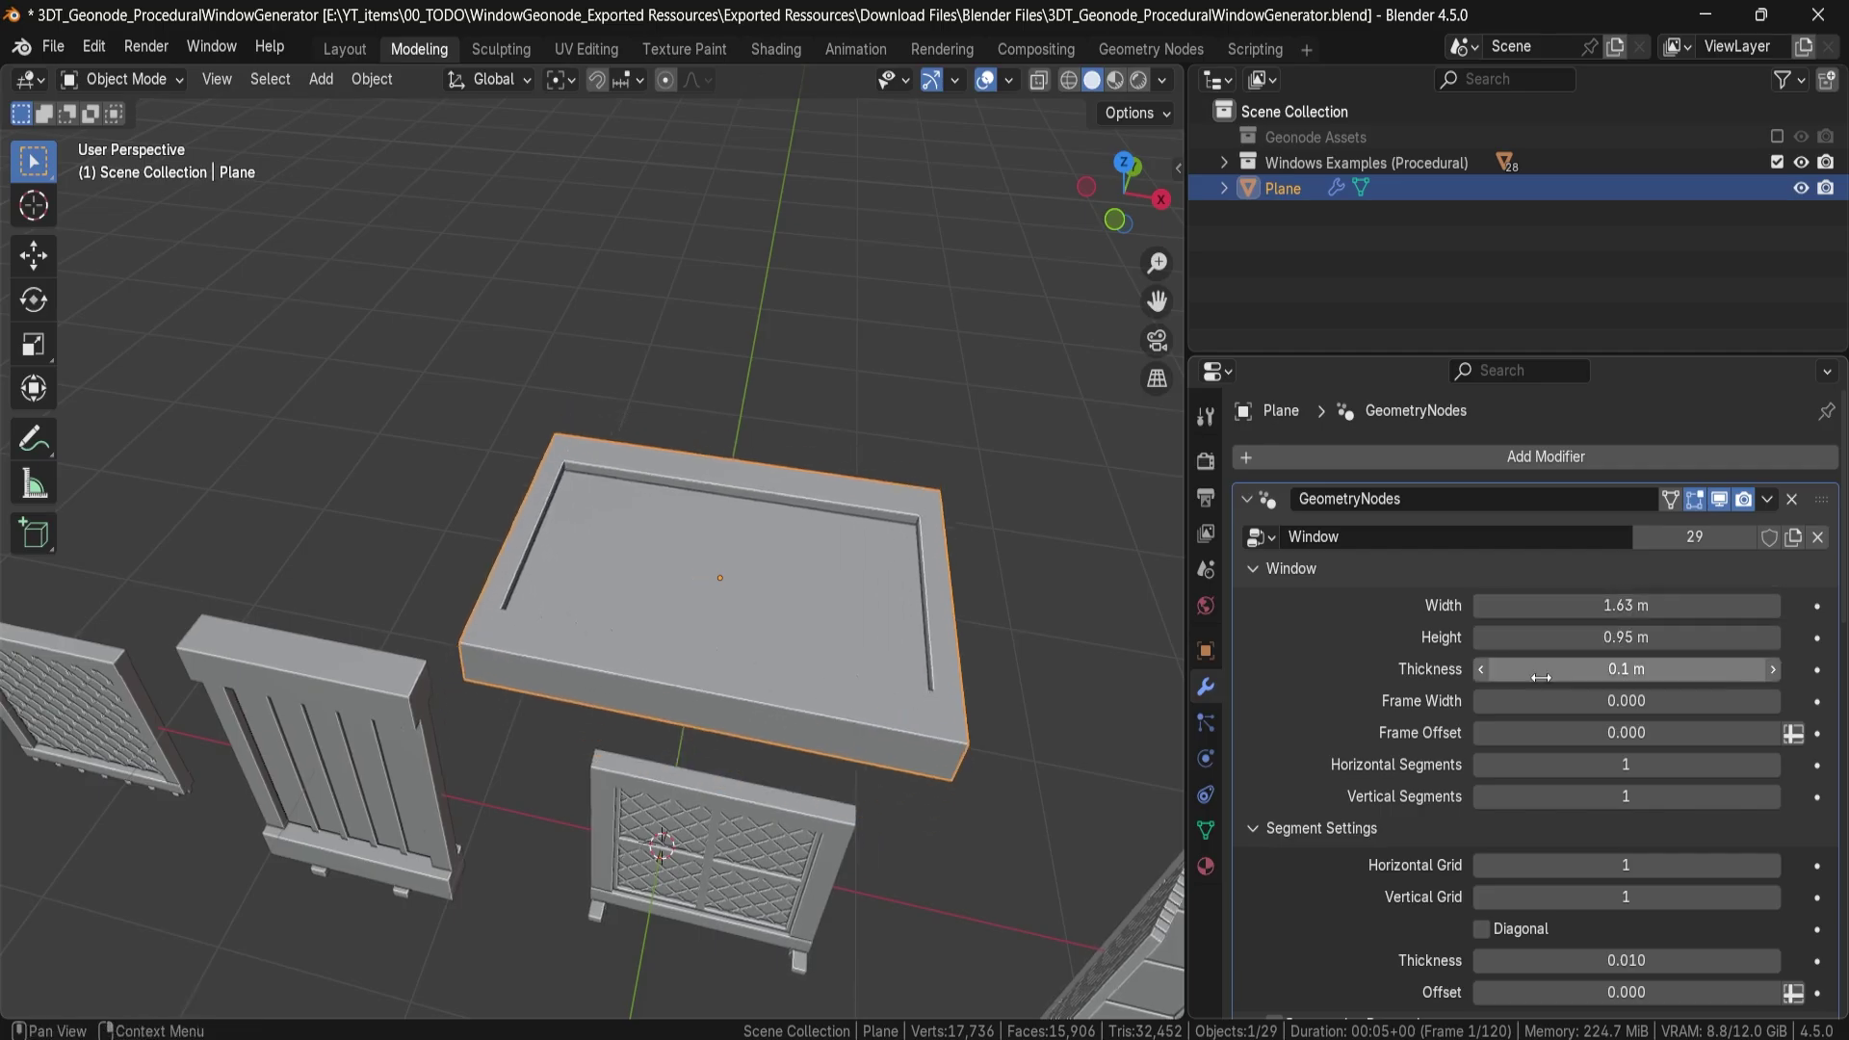
drag(1758, 867, 1772, 868)
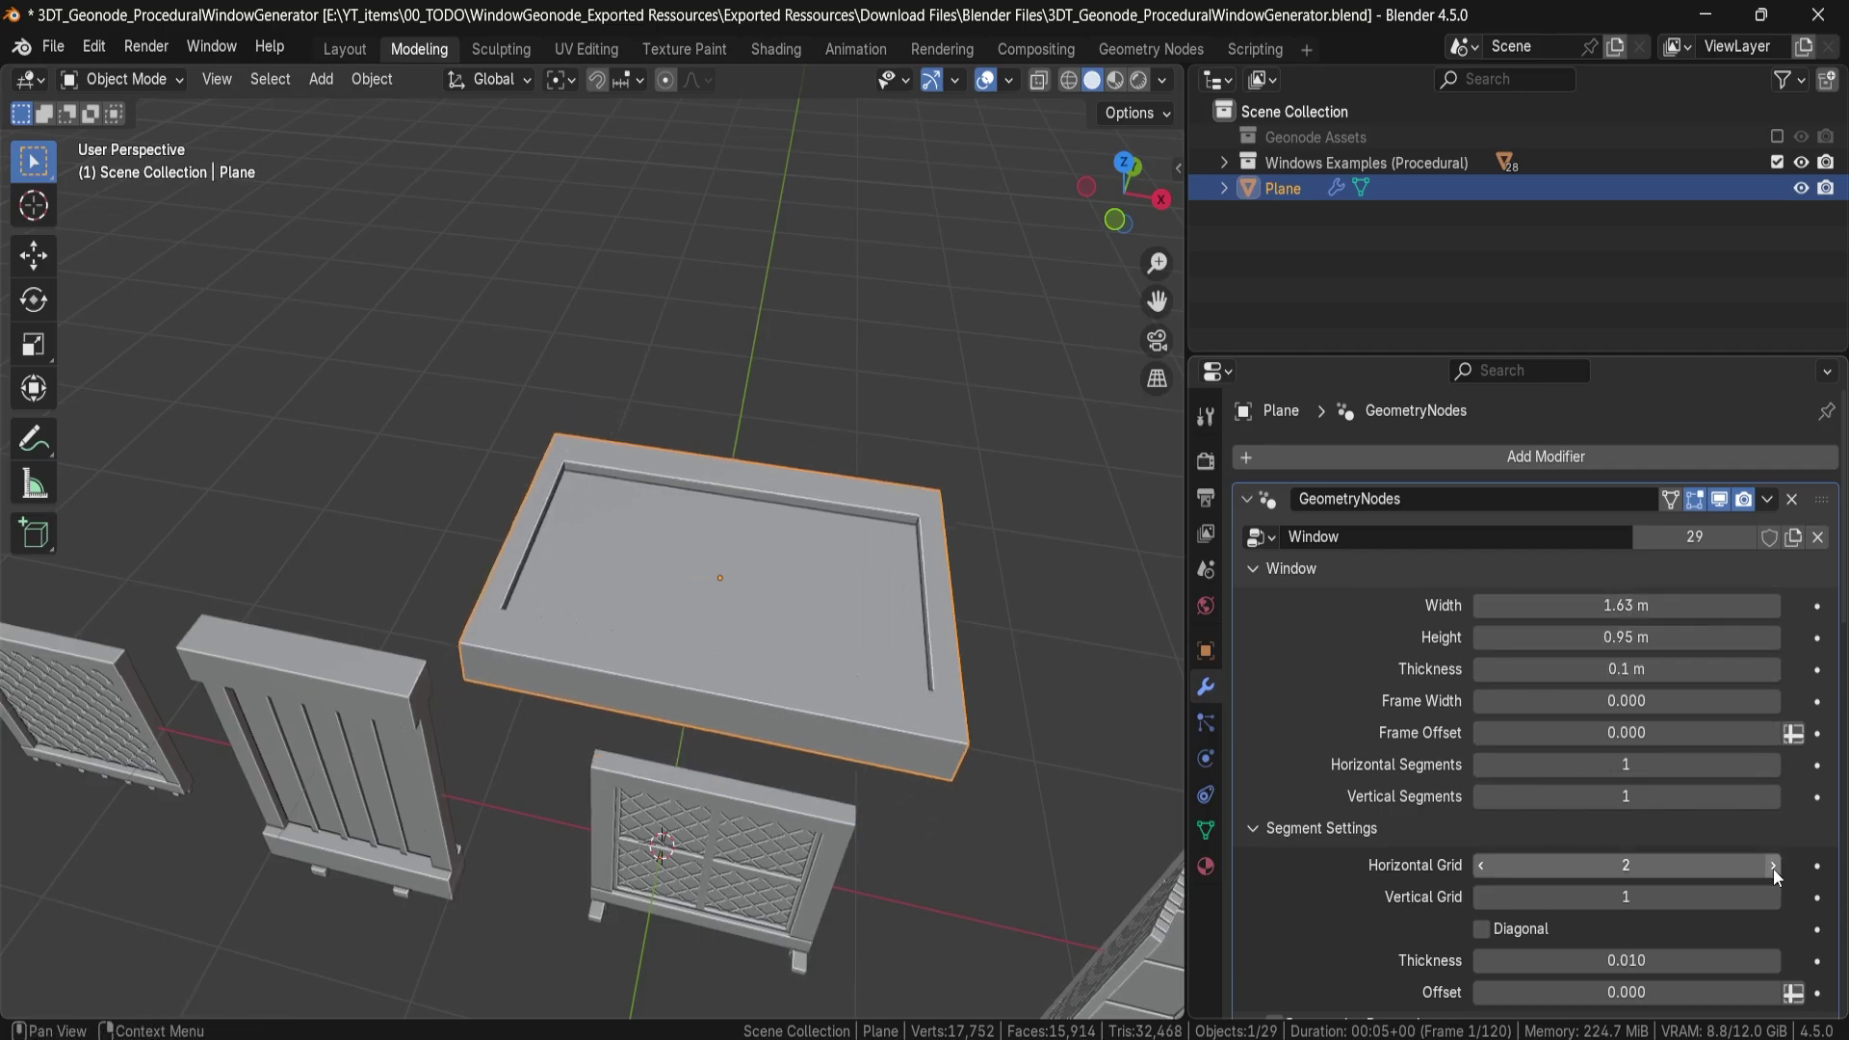
click(1775, 899)
click(1776, 900)
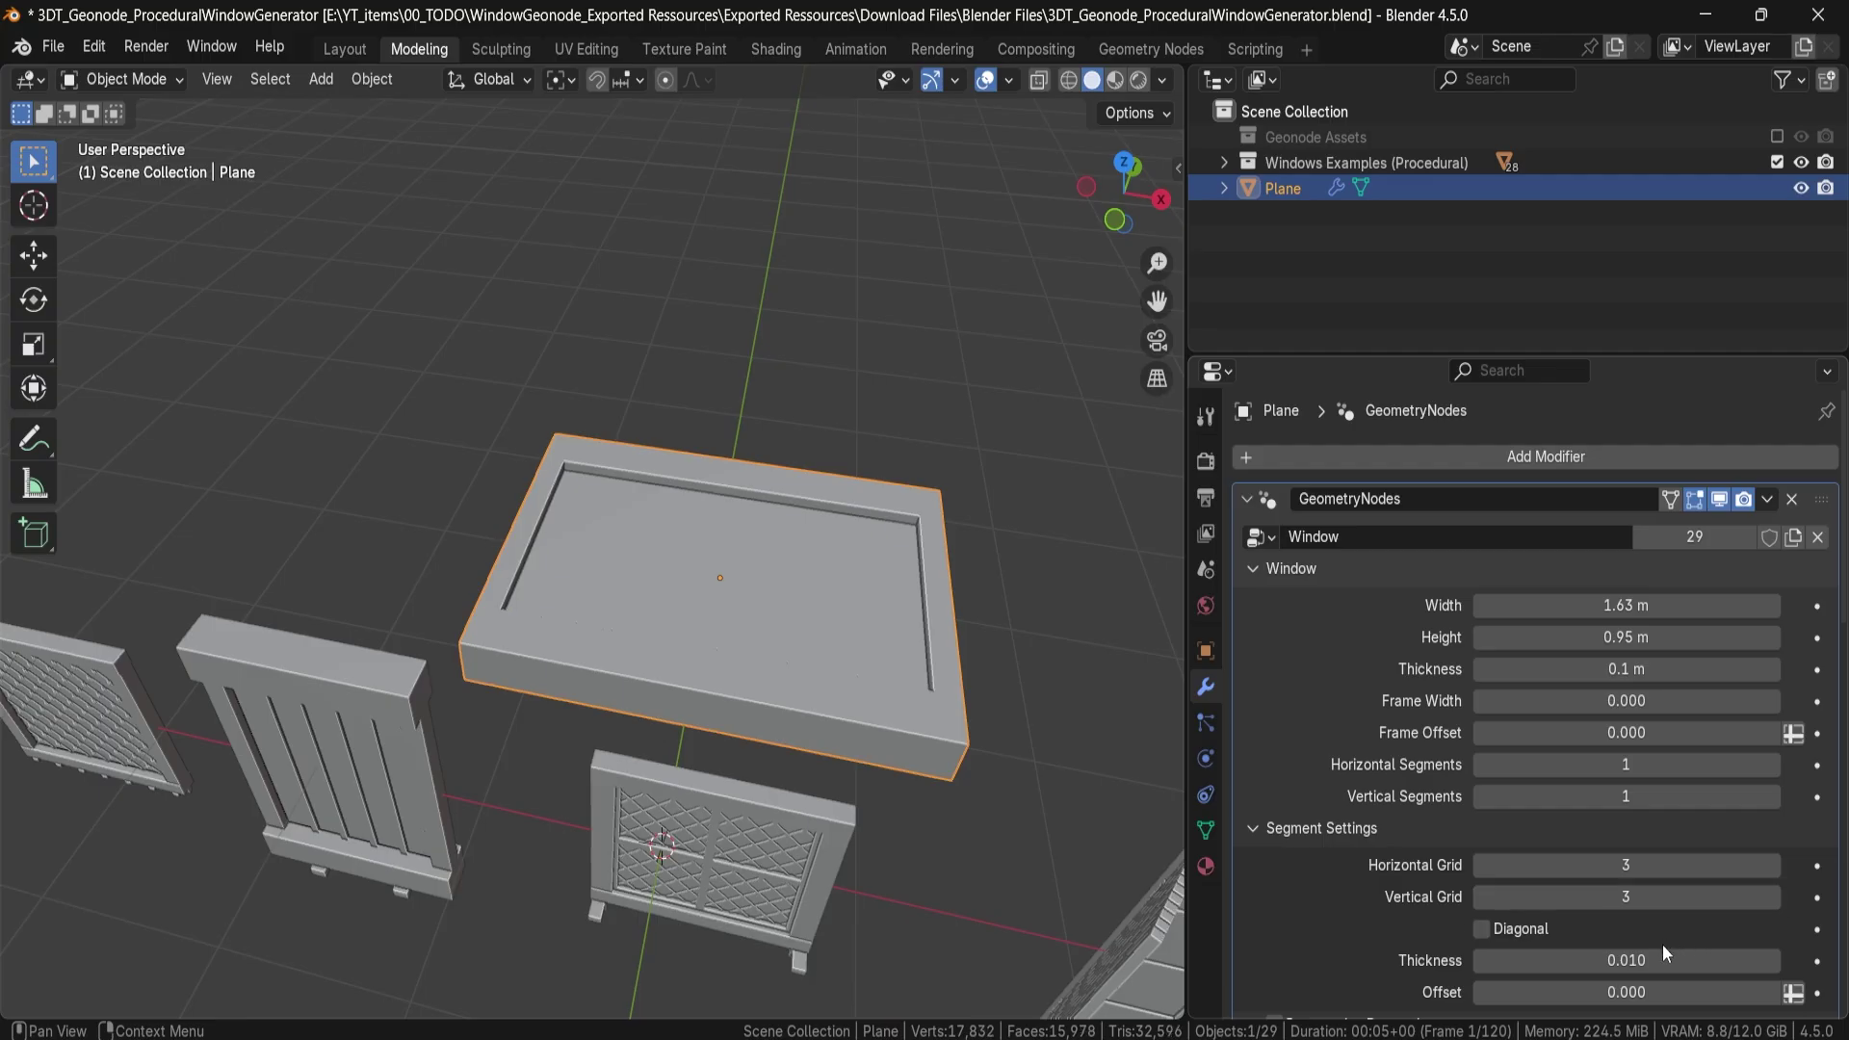
scroll(1662, 944, down, 2)
drag(1624, 858, 1659, 858)
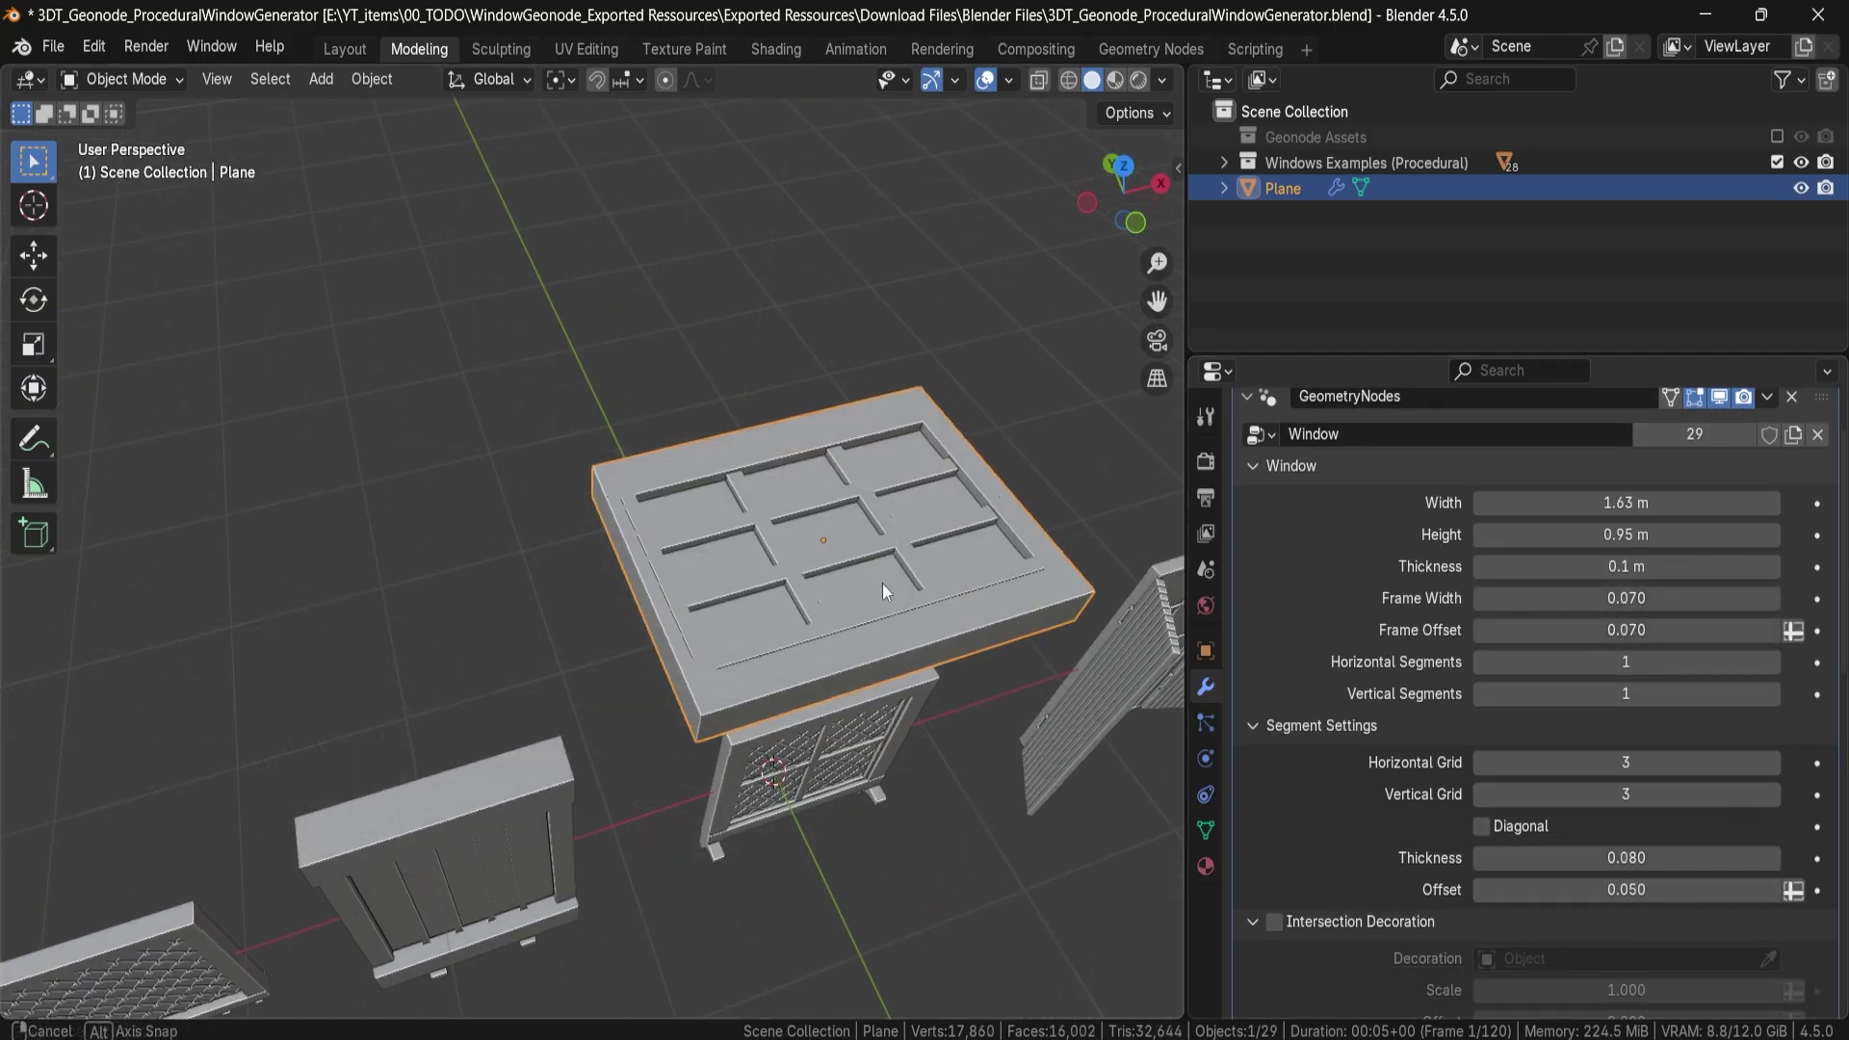
Delete the newly generated test window.
middle_drag(882, 584, 603, 539)
scroll(715, 574, down, 3)
key(Delete)
scroll(603, 539, down, 2)
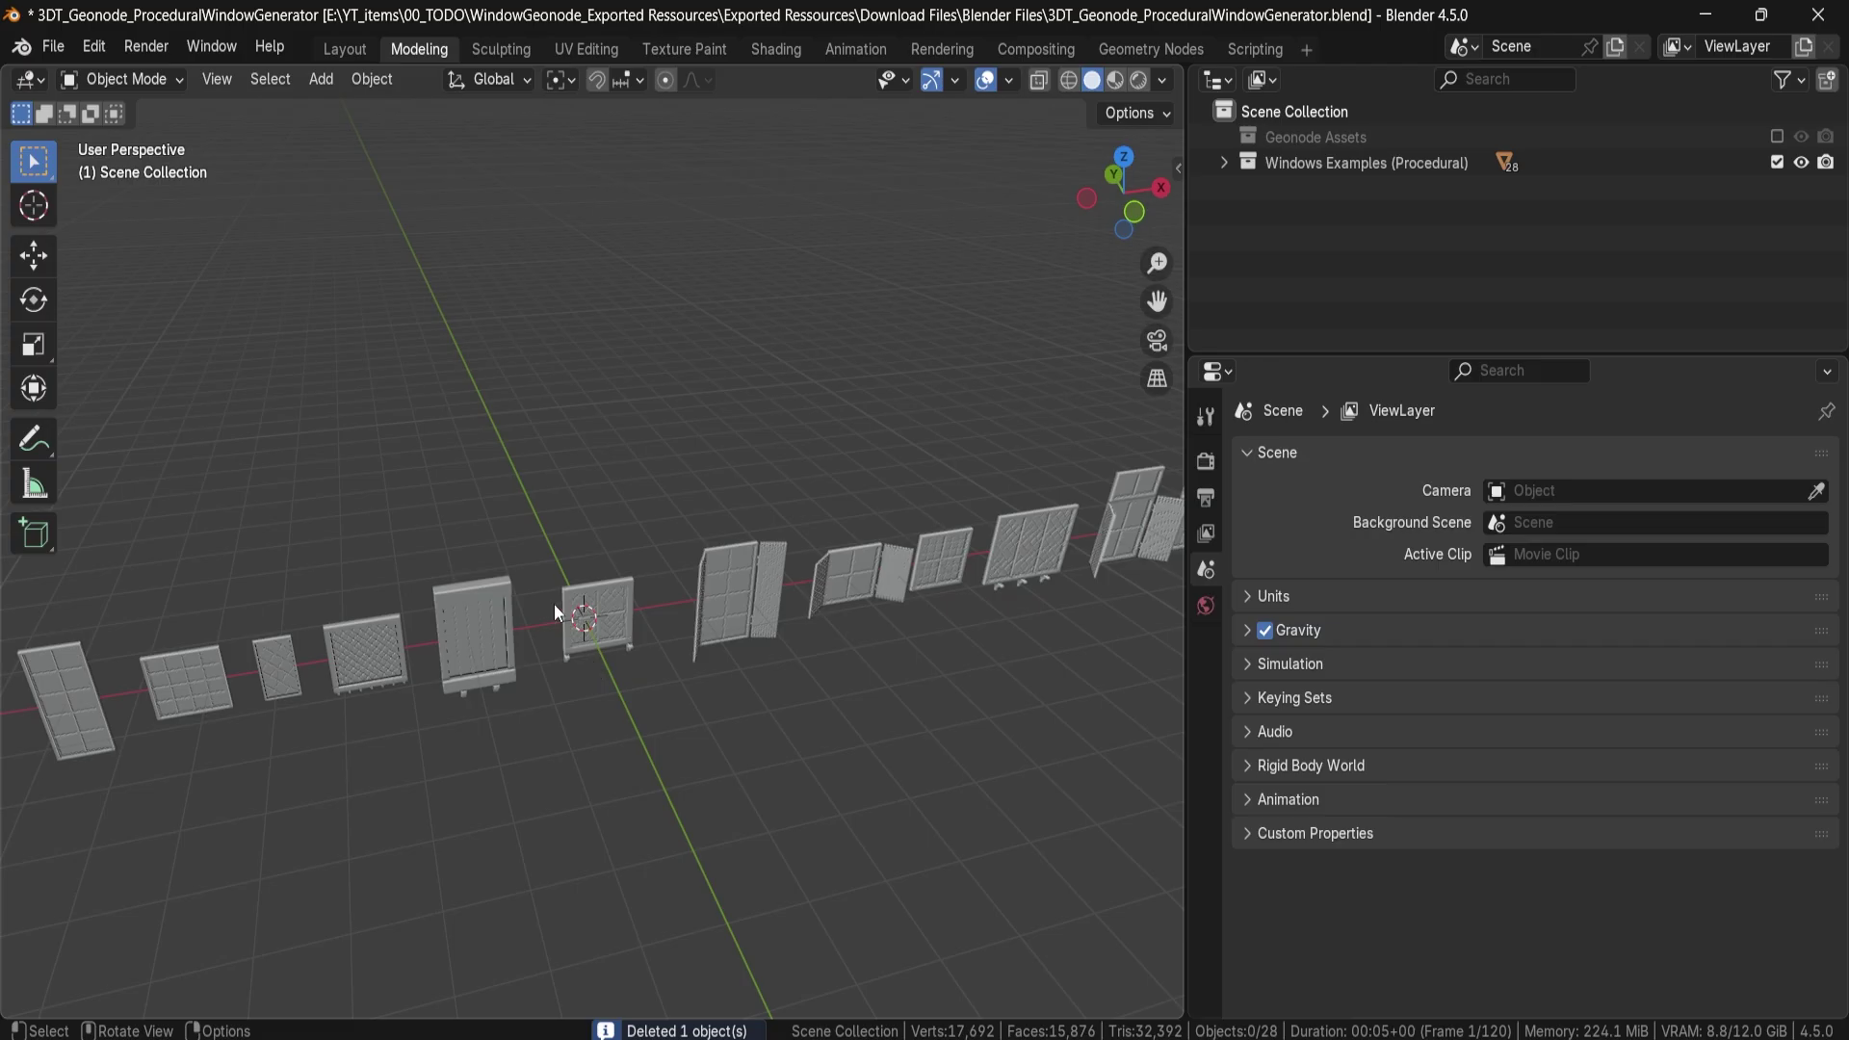
shift+middle_drag(468, 614, 662, 533)
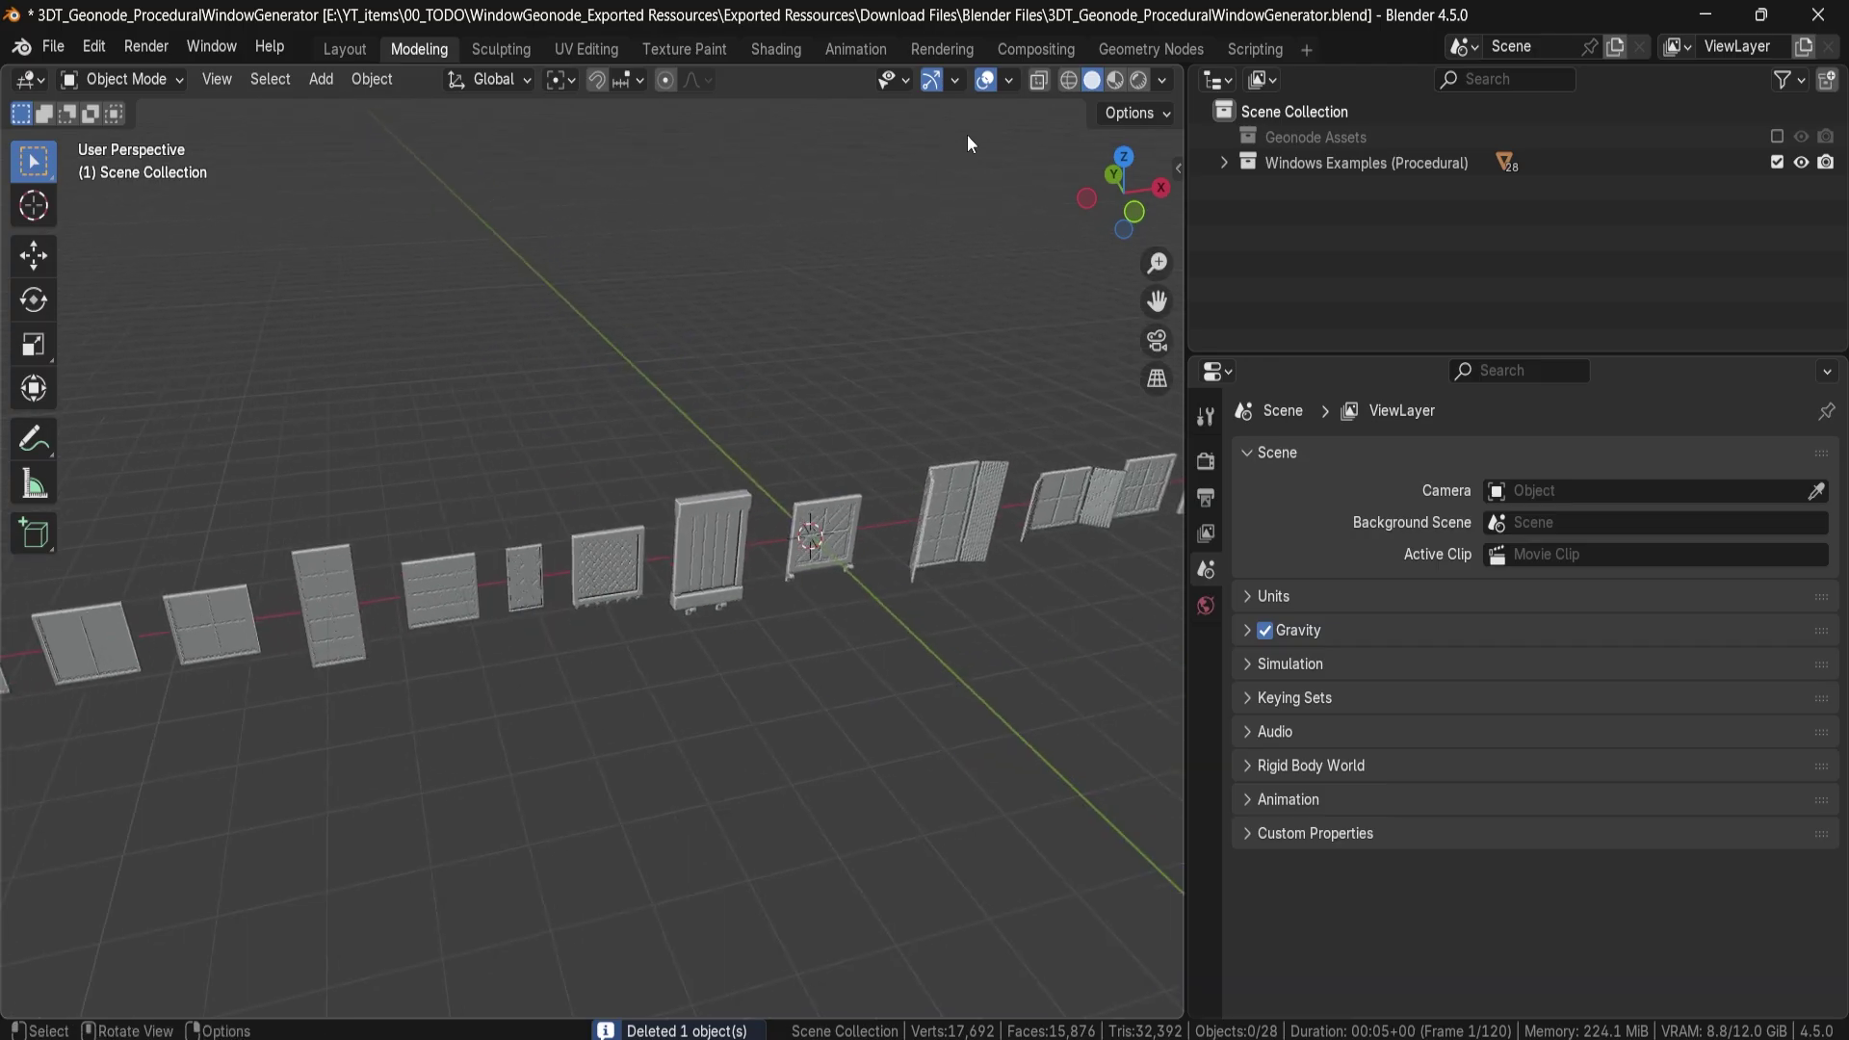
Switch the viewport to Material Preview shading and try moving the shuttered window and the pane above it.
click(1115, 79)
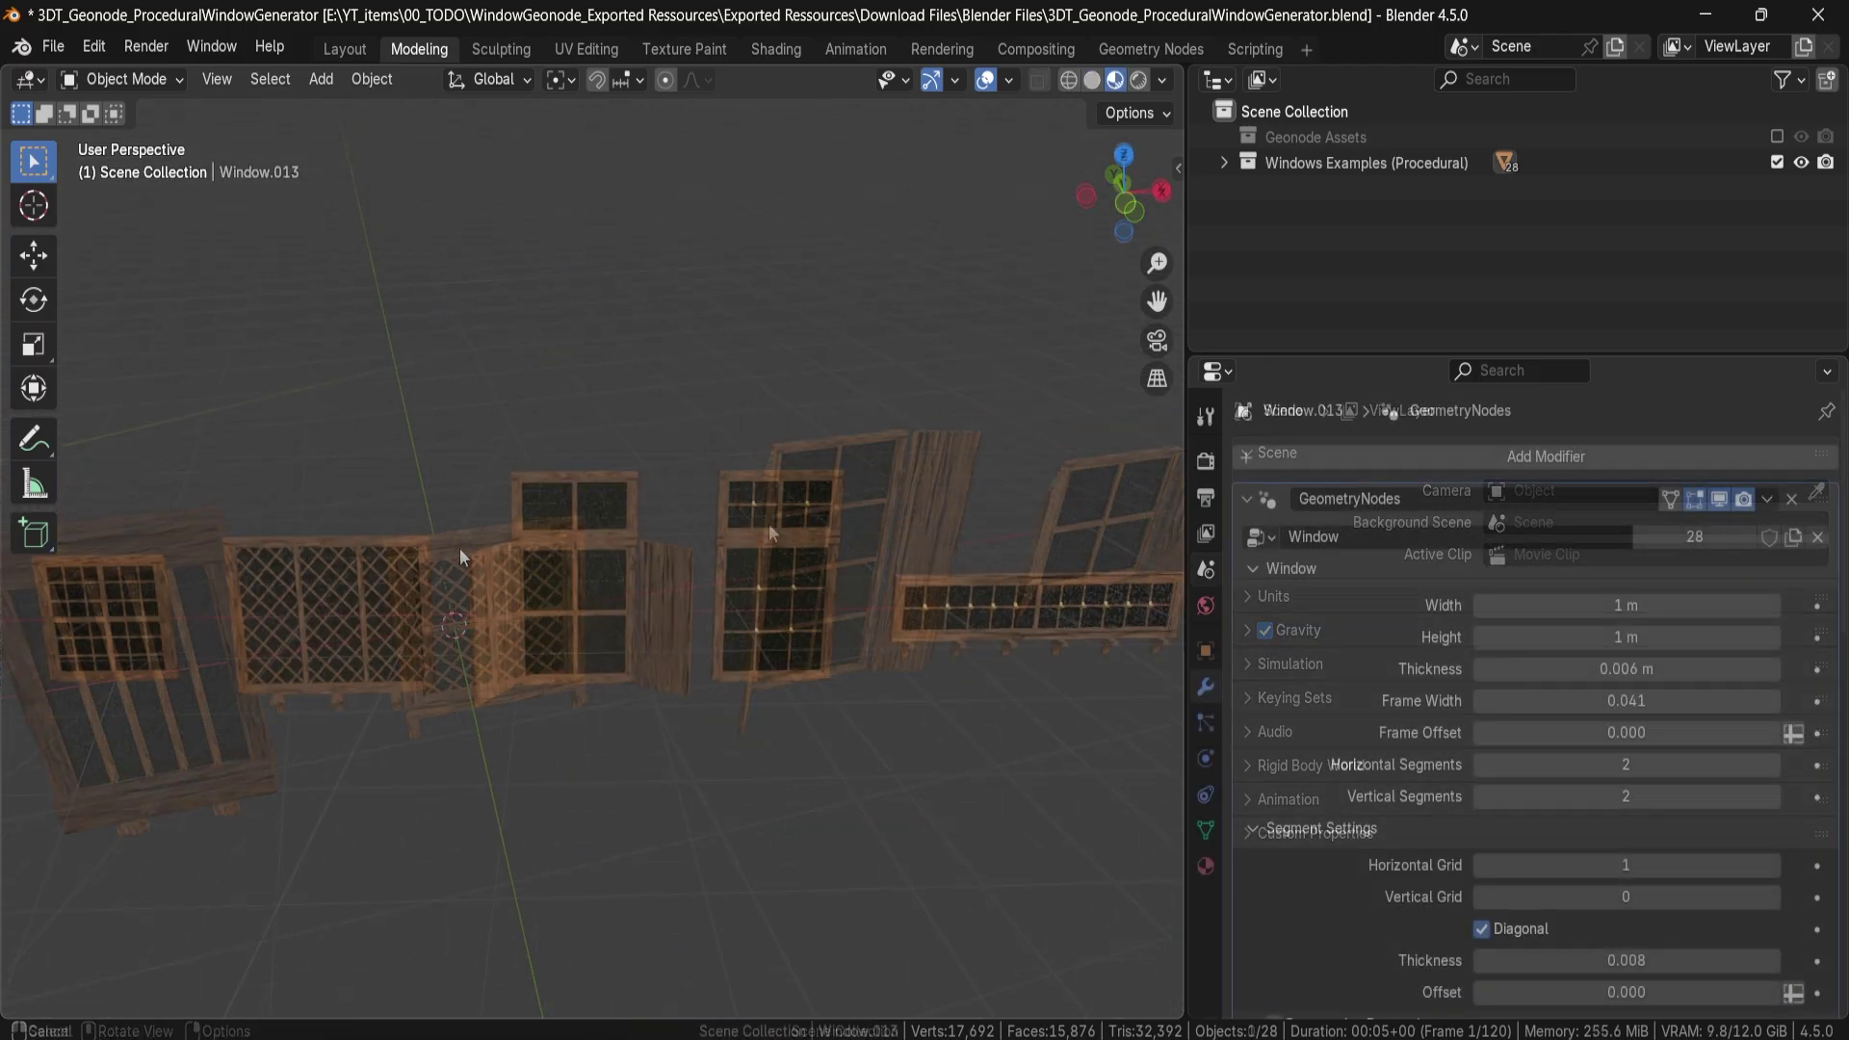
scroll(582, 500, up, 3)
click(539, 679)
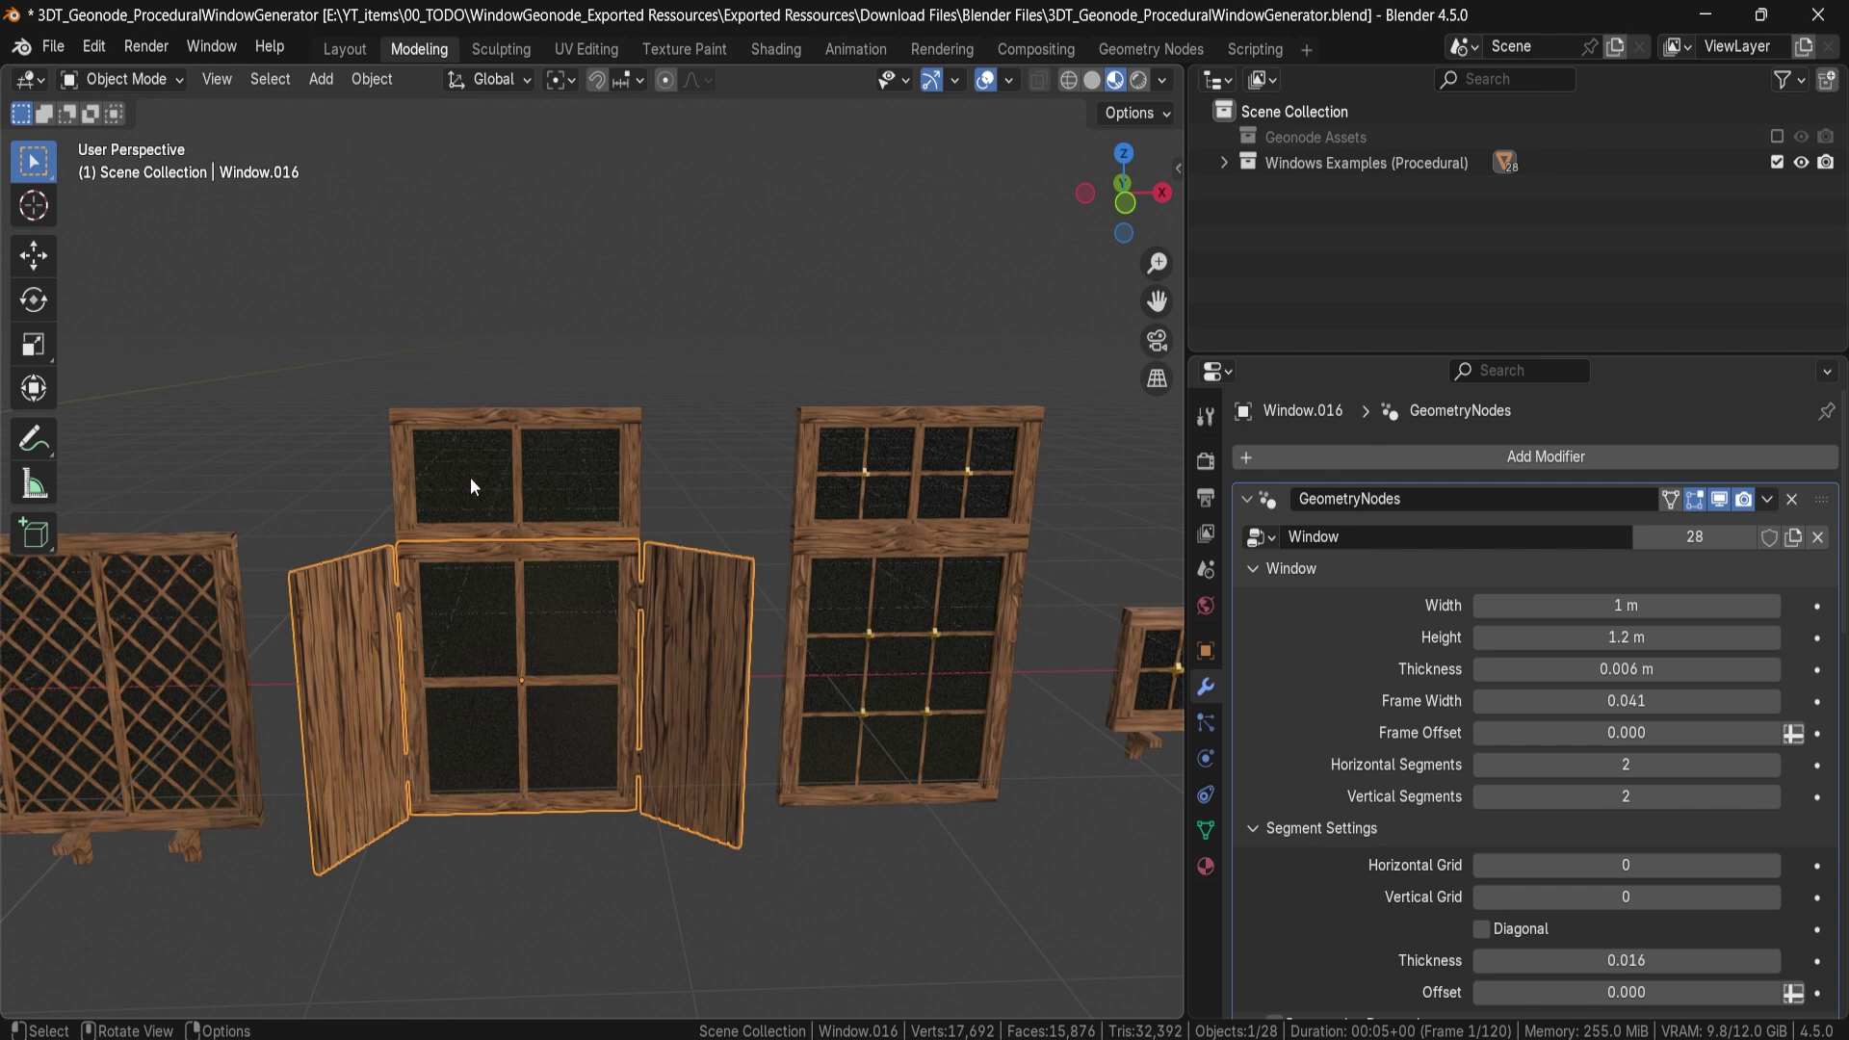
key(g)
right_click(545, 387)
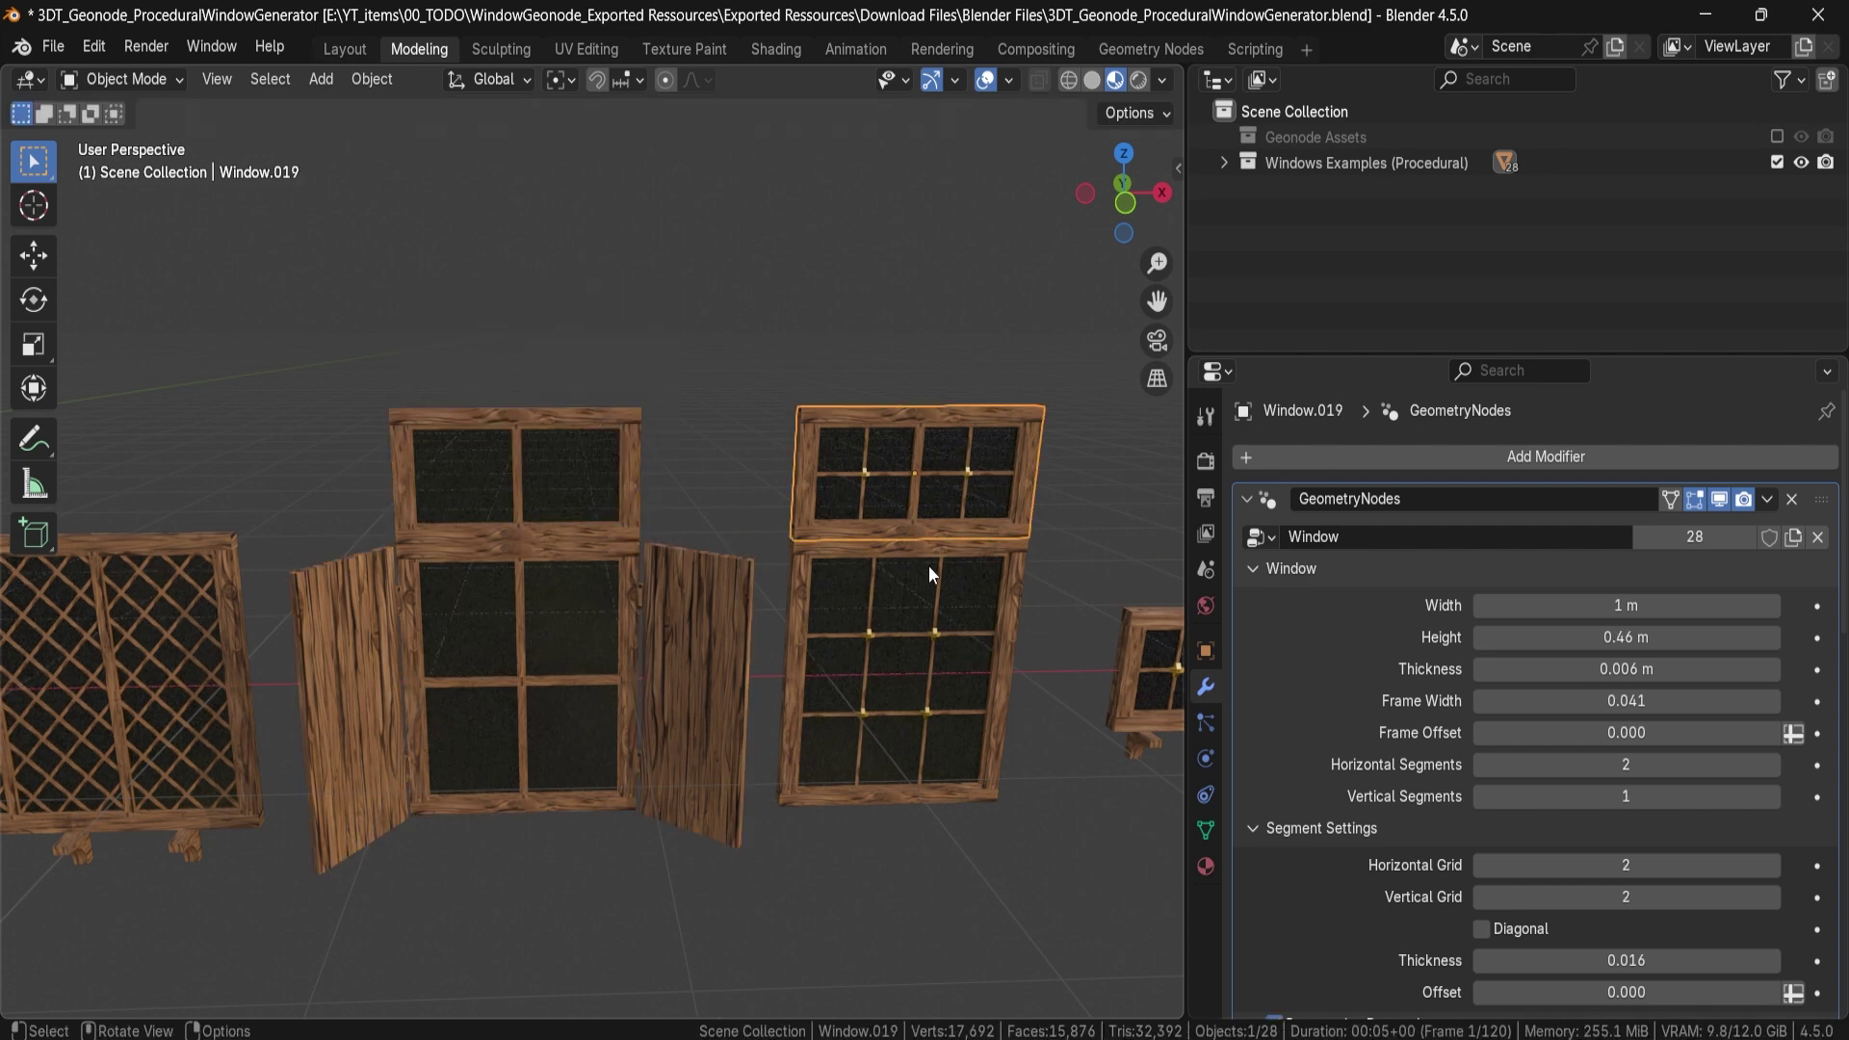
Try moving the narrow diagonal-grid side panel and the upper pane of the four-part window separately.
middle_drag(929, 564, 376, 568)
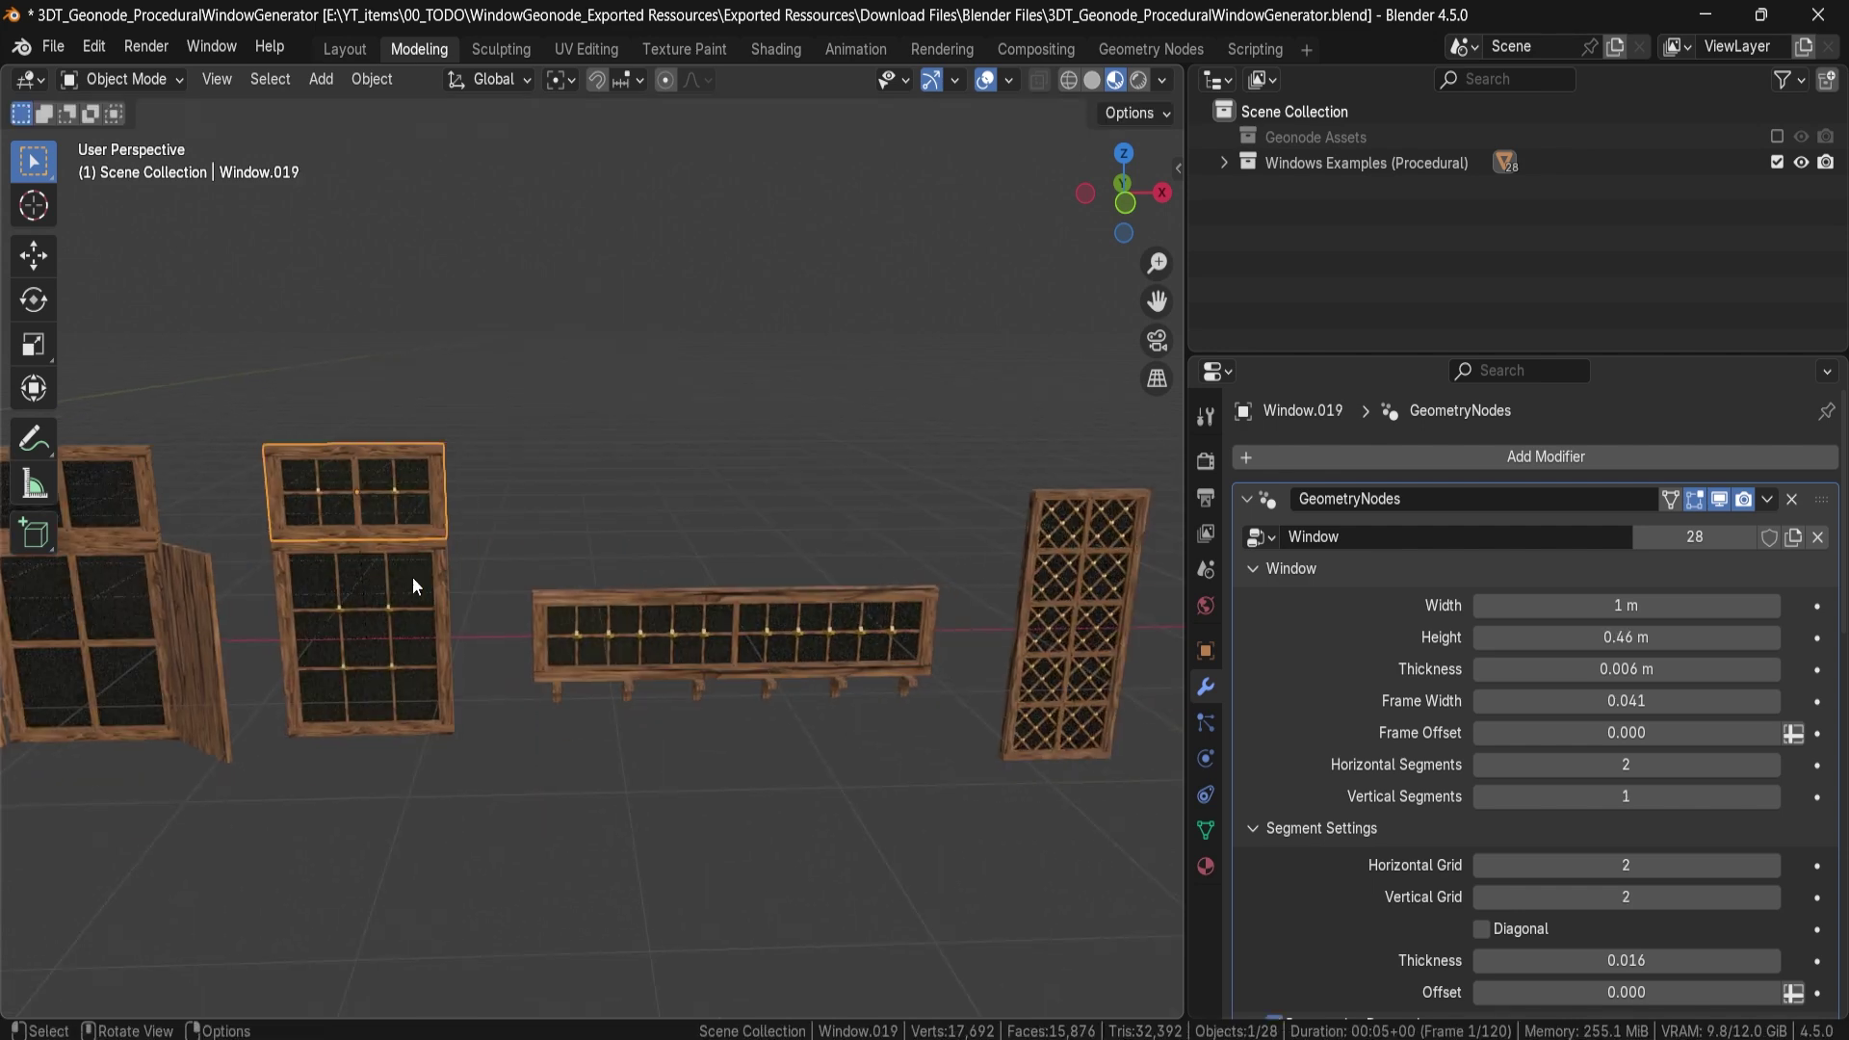
scroll(409, 626, down, 2)
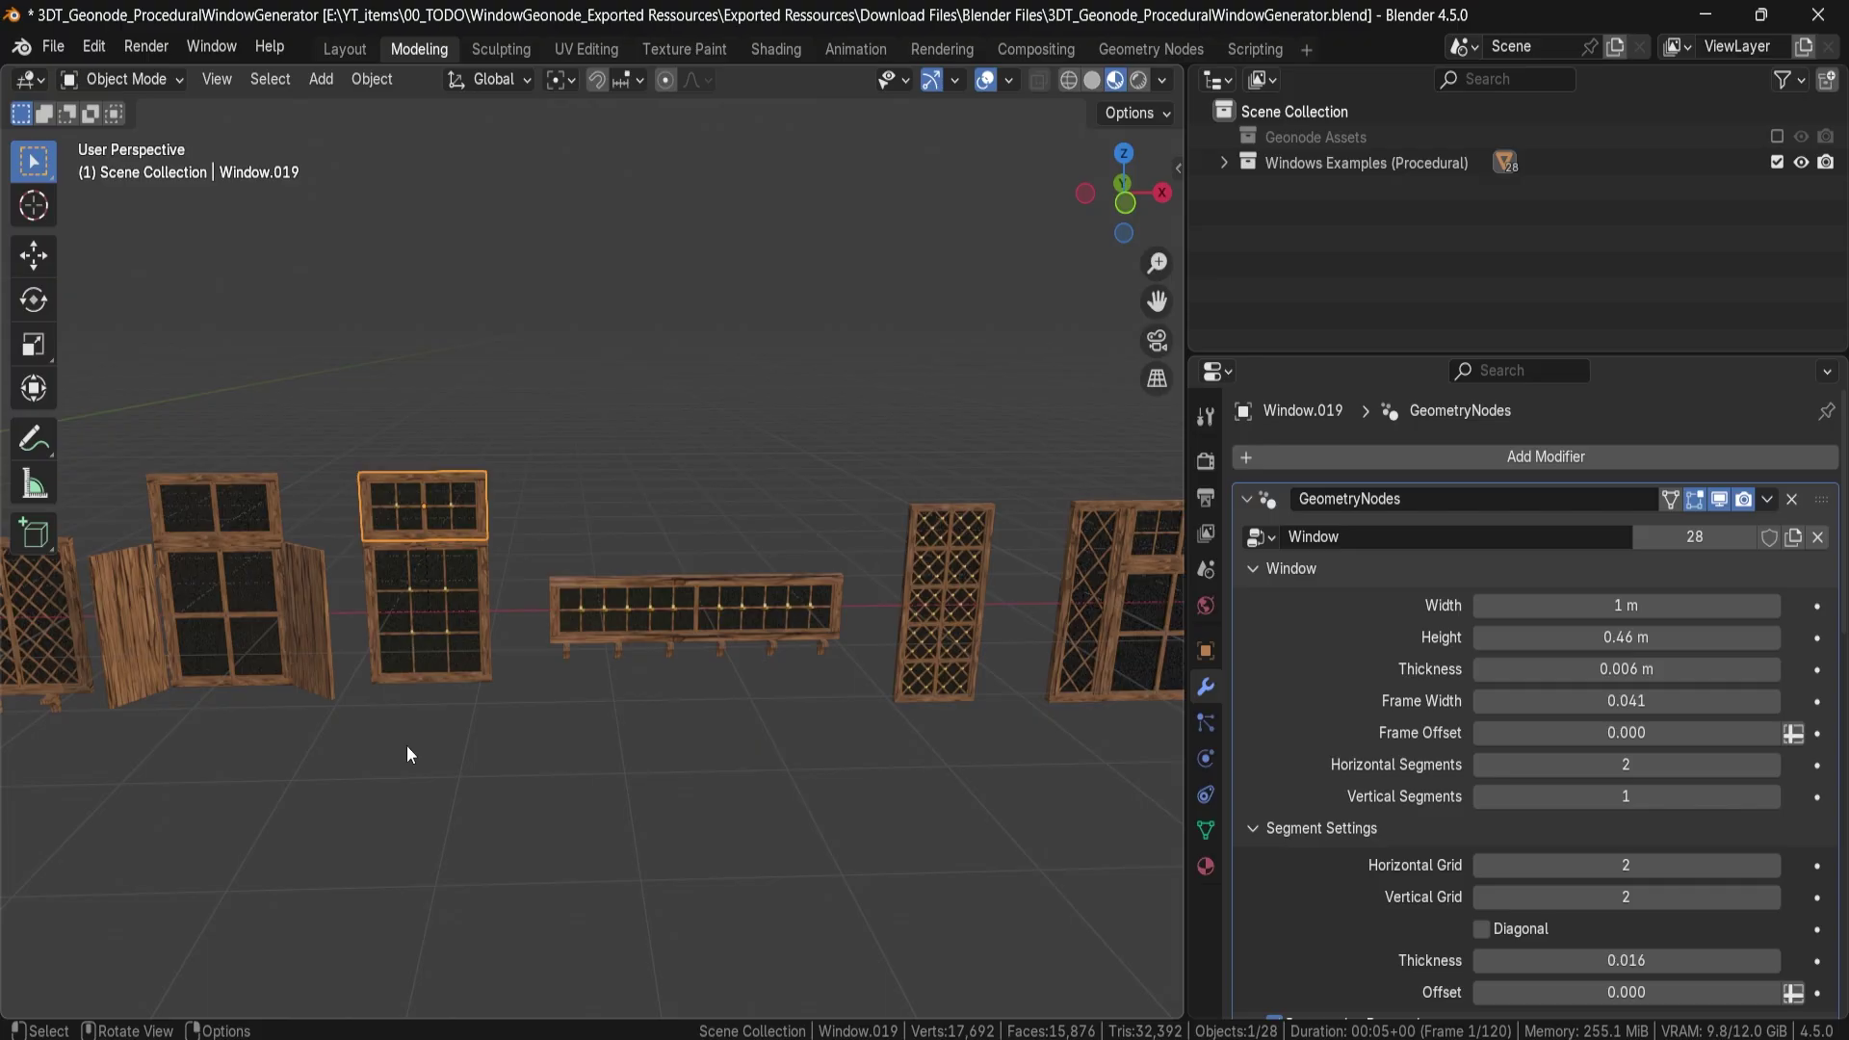
shift+middle_drag(608, 701, 154, 680)
scroll(463, 630, up, 3)
shift+middle_drag(569, 595, 418, 575)
click(418, 565)
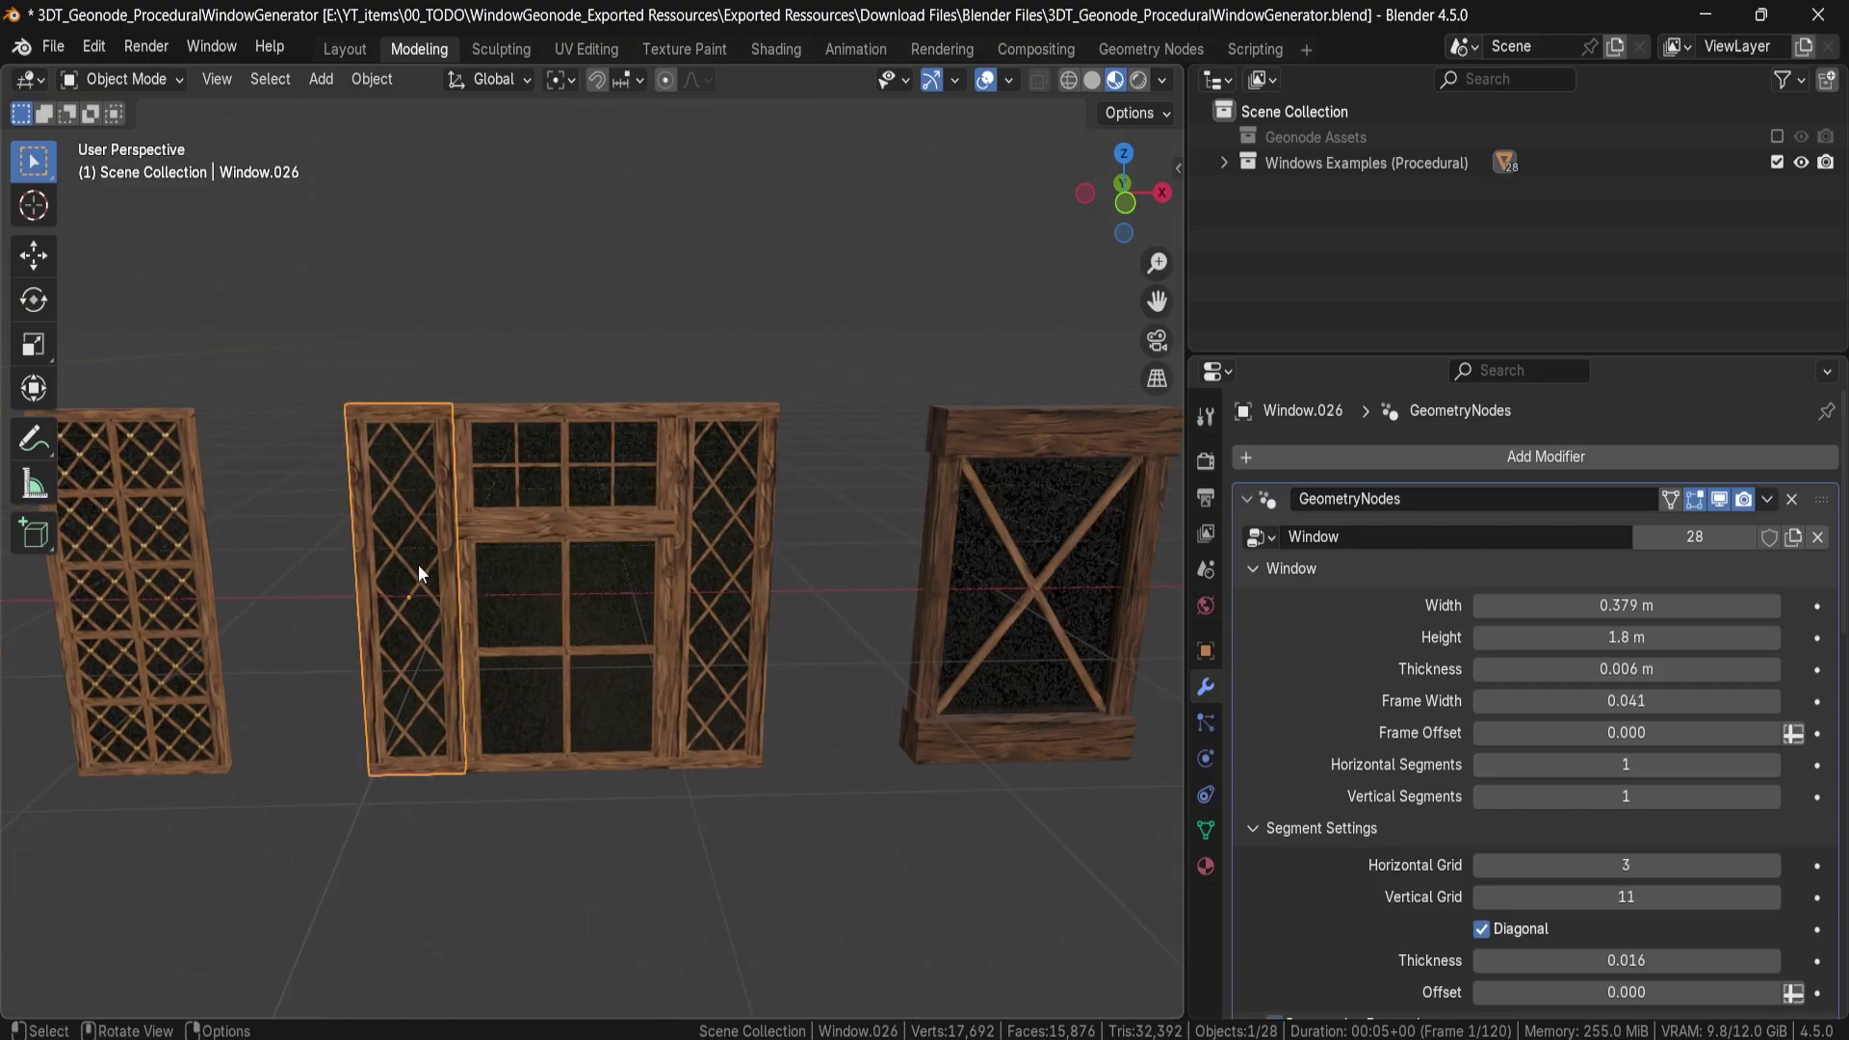
key(g)
key(Escape)
click(547, 488)
key(g)
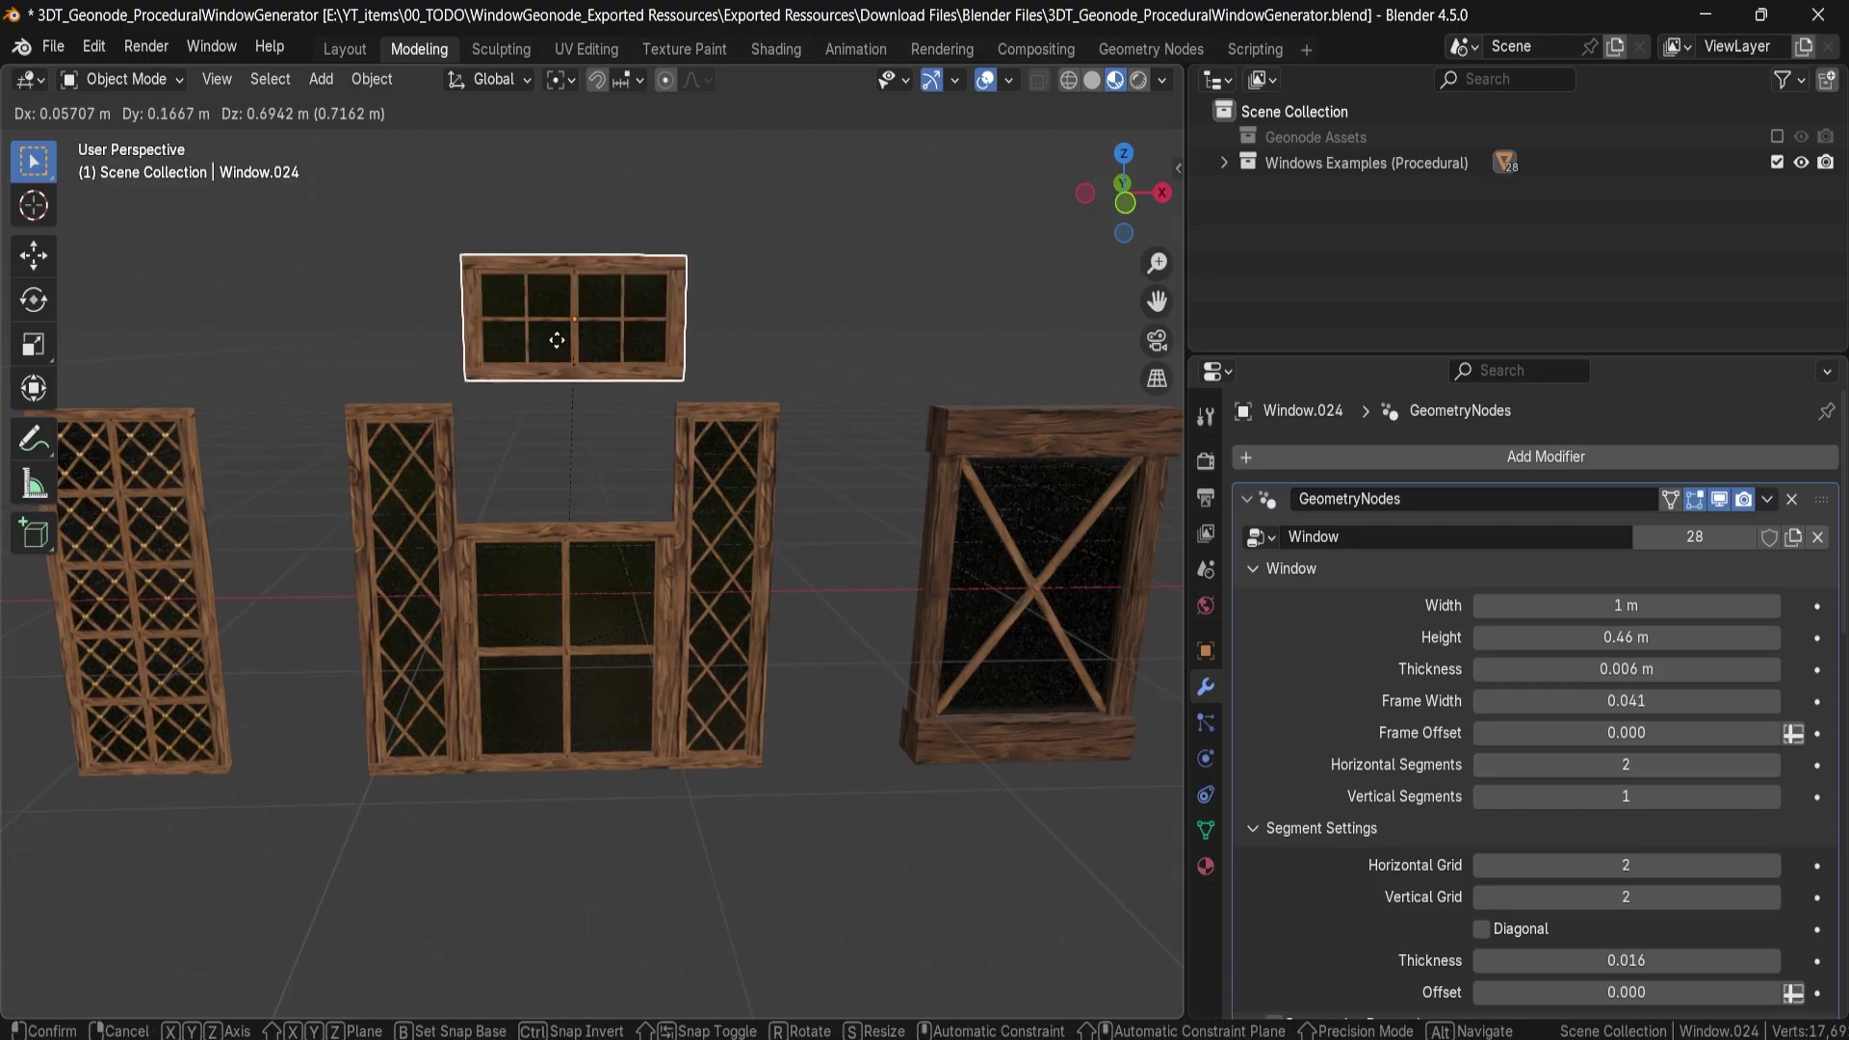
key(Escape)
Duplicate the four-segment diagonal-lattice window at the origin and place the copy above the row of examples.
middle_drag(564, 410, 683, 616)
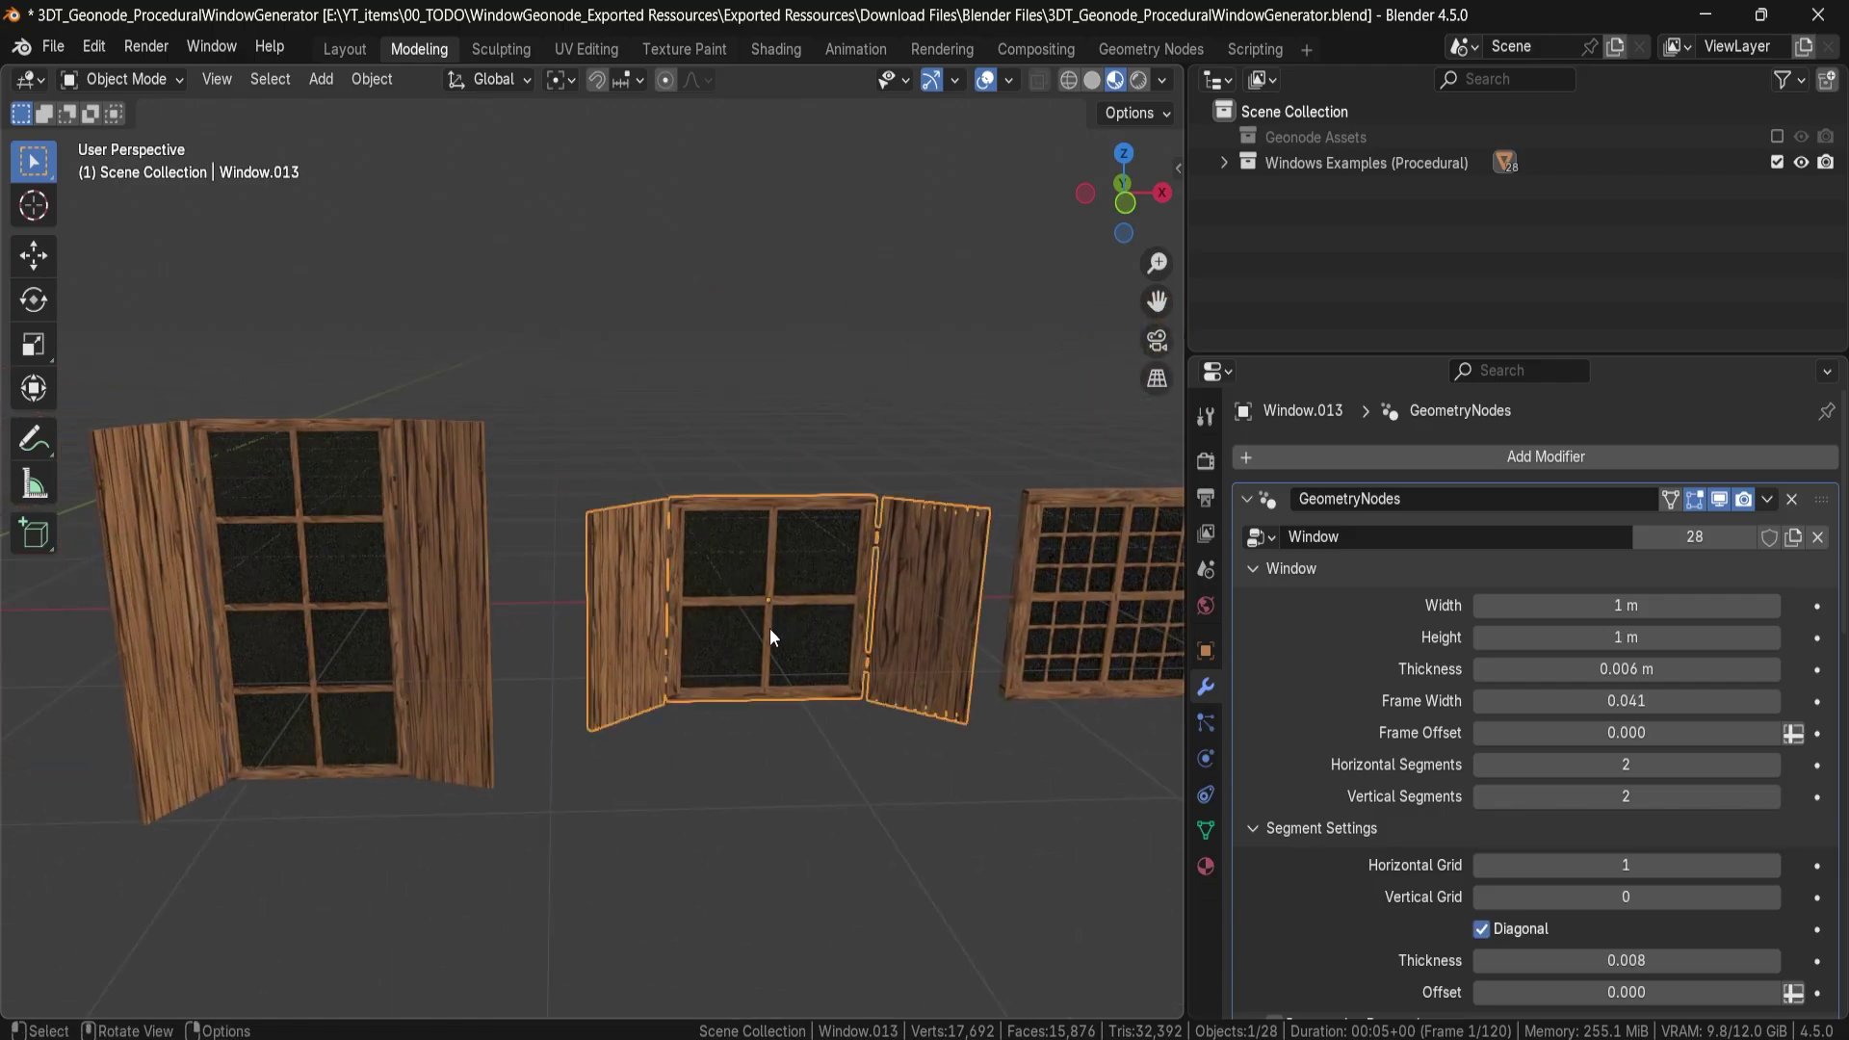
scroll(674, 597, down, 3)
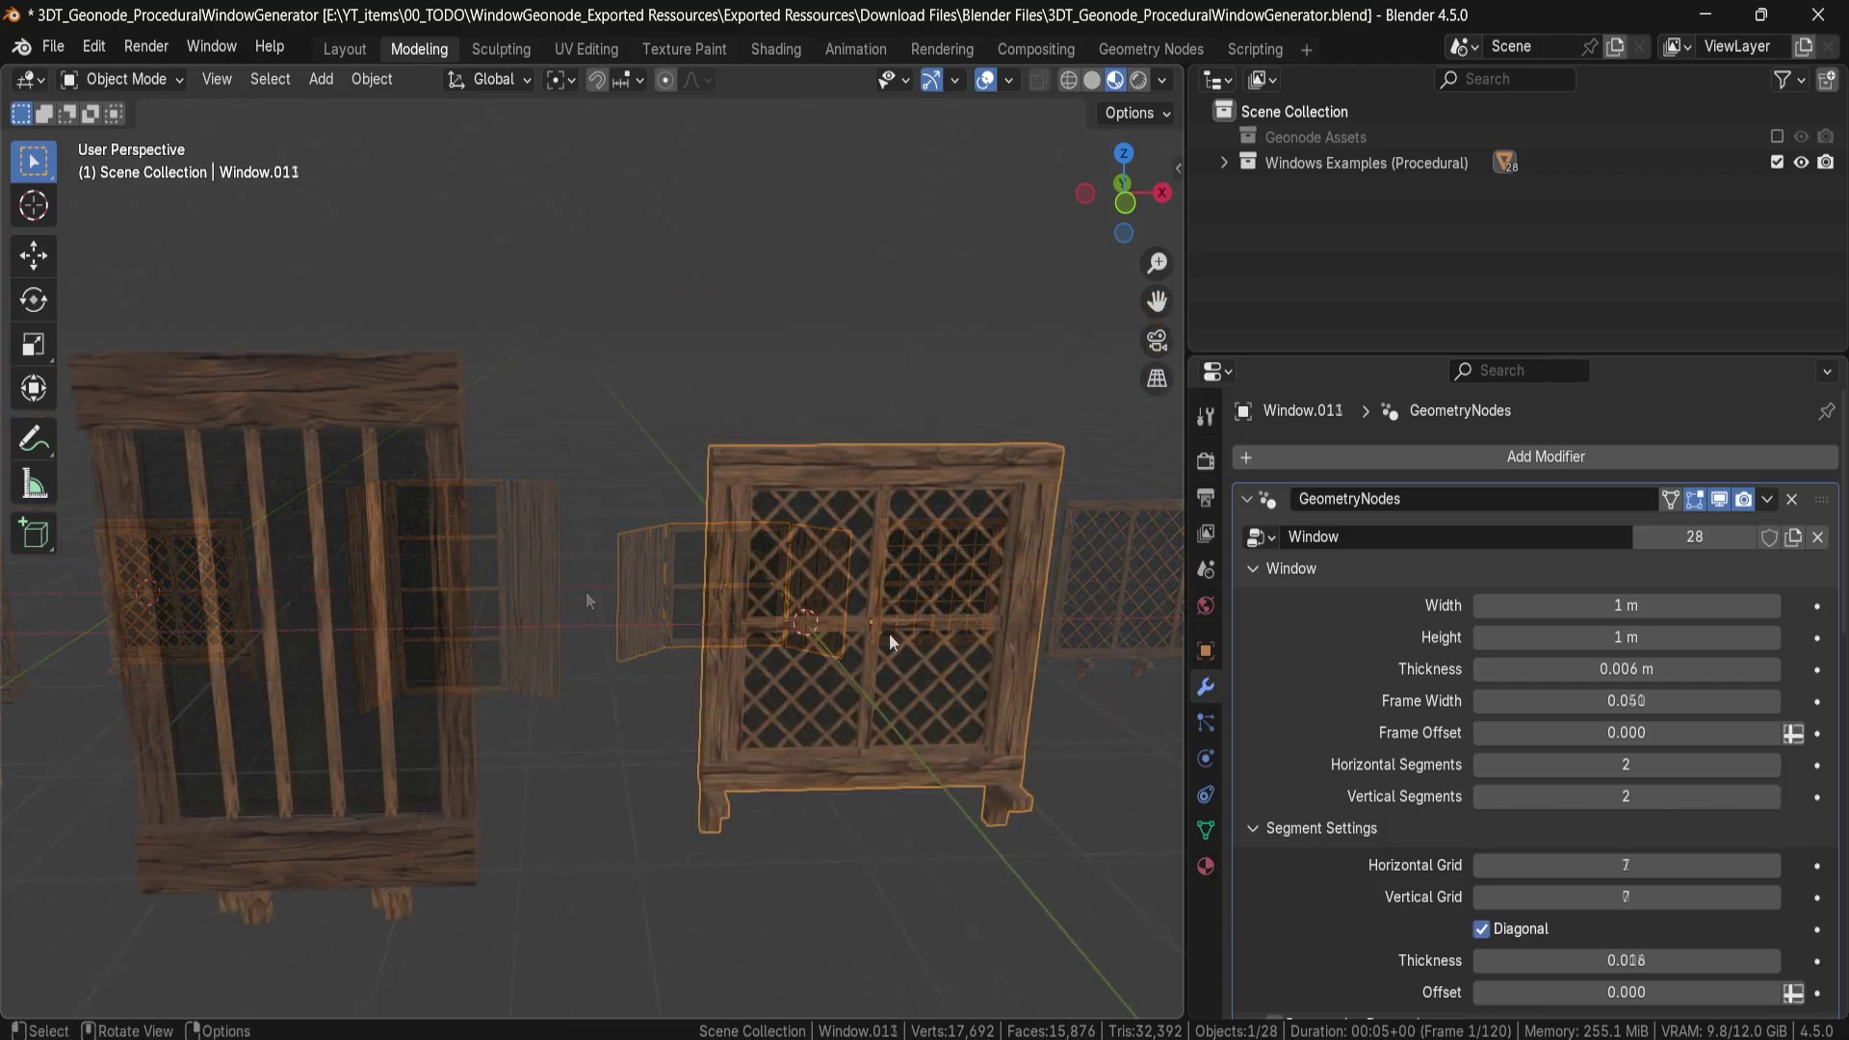
scroll(835, 615, down, 4)
key(shift+d)
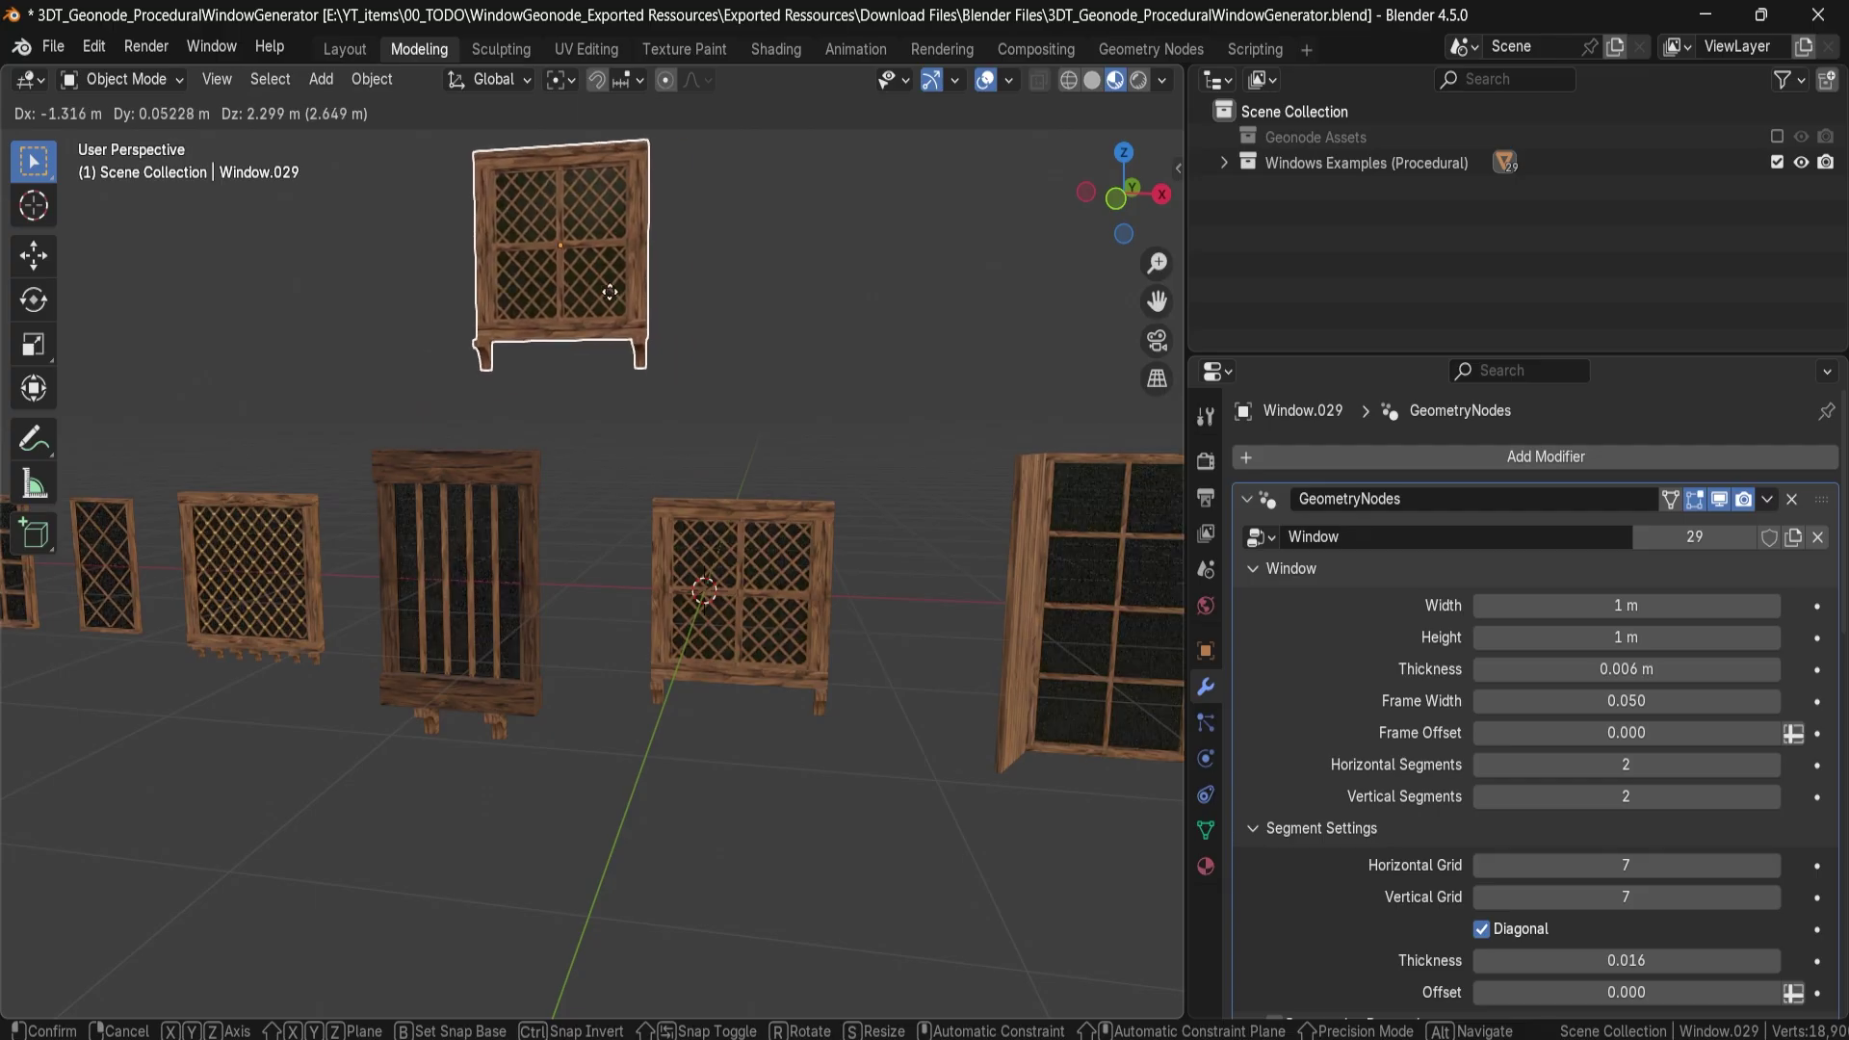
click(610, 292)
shift+middle_drag(610, 291, 632, 576)
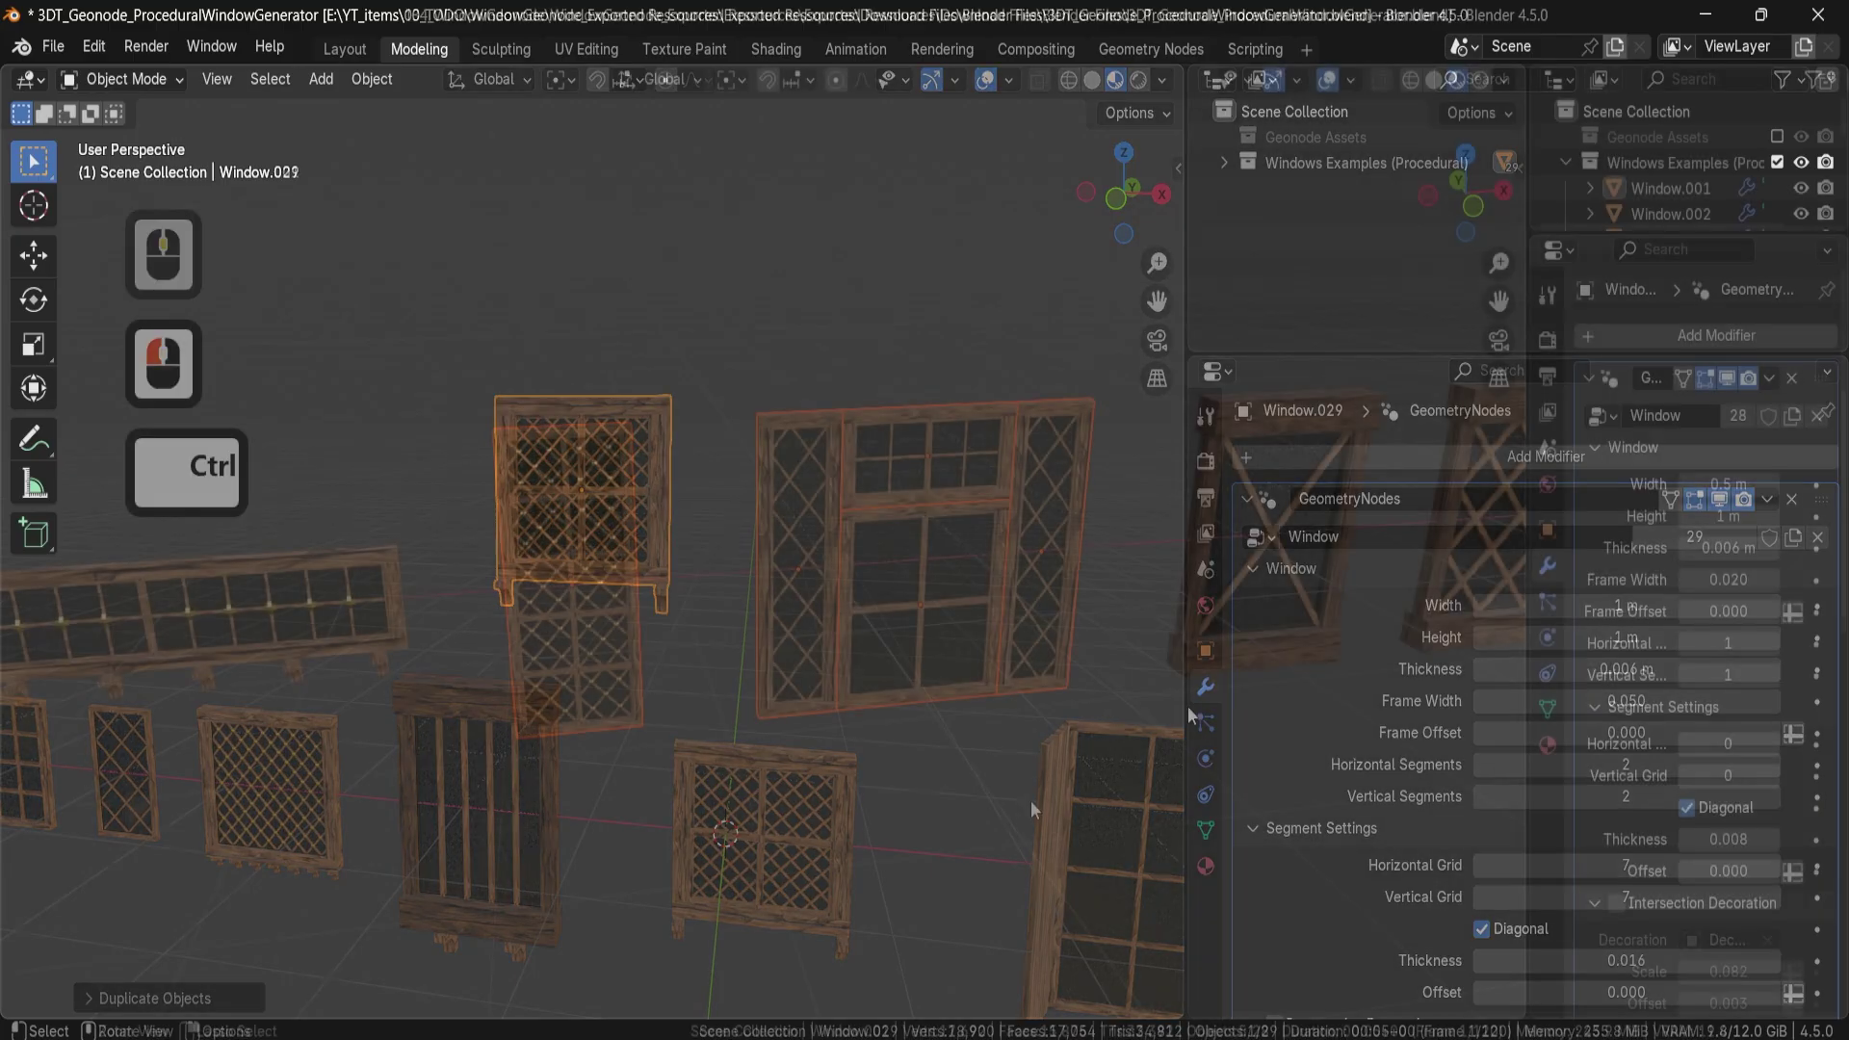
Copy the selected windows, switch to the 3DT_Scene_ArabicVillage file, delete its selected objects and paste the windows there.
key(ctrl+c)
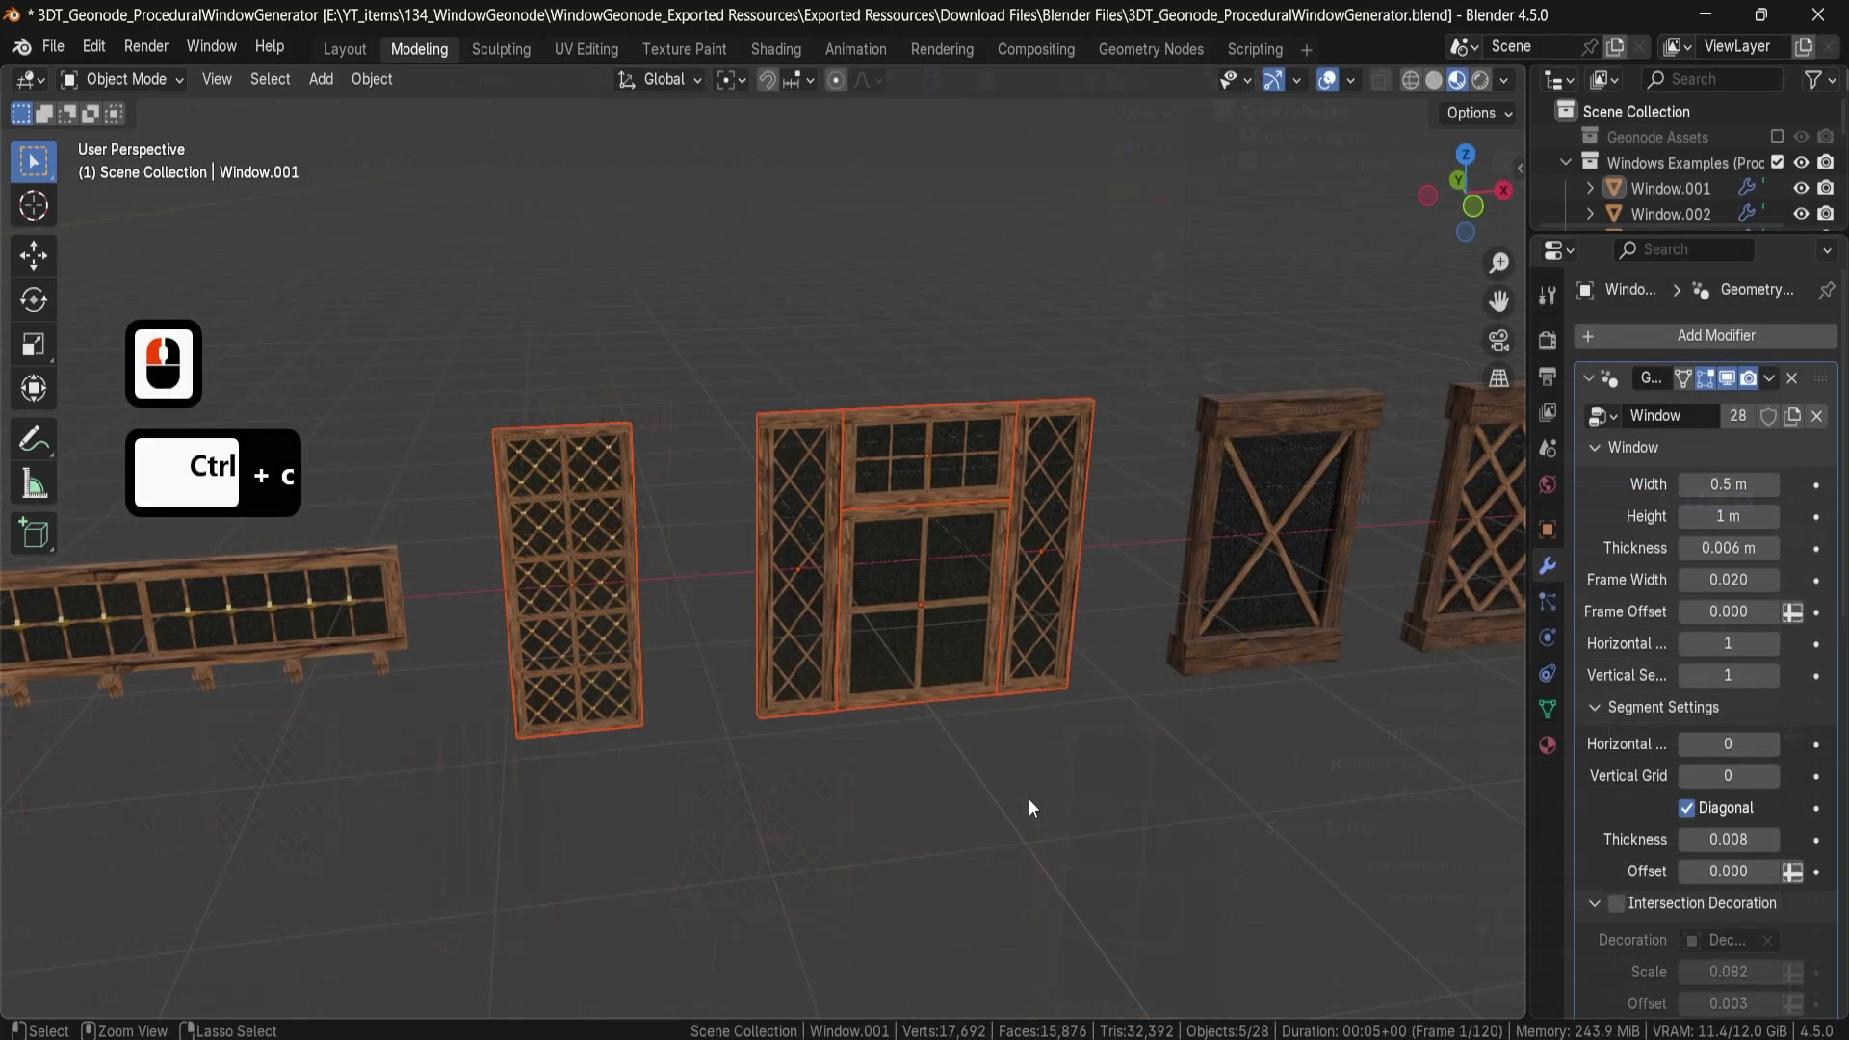
mouse_move(961, 996)
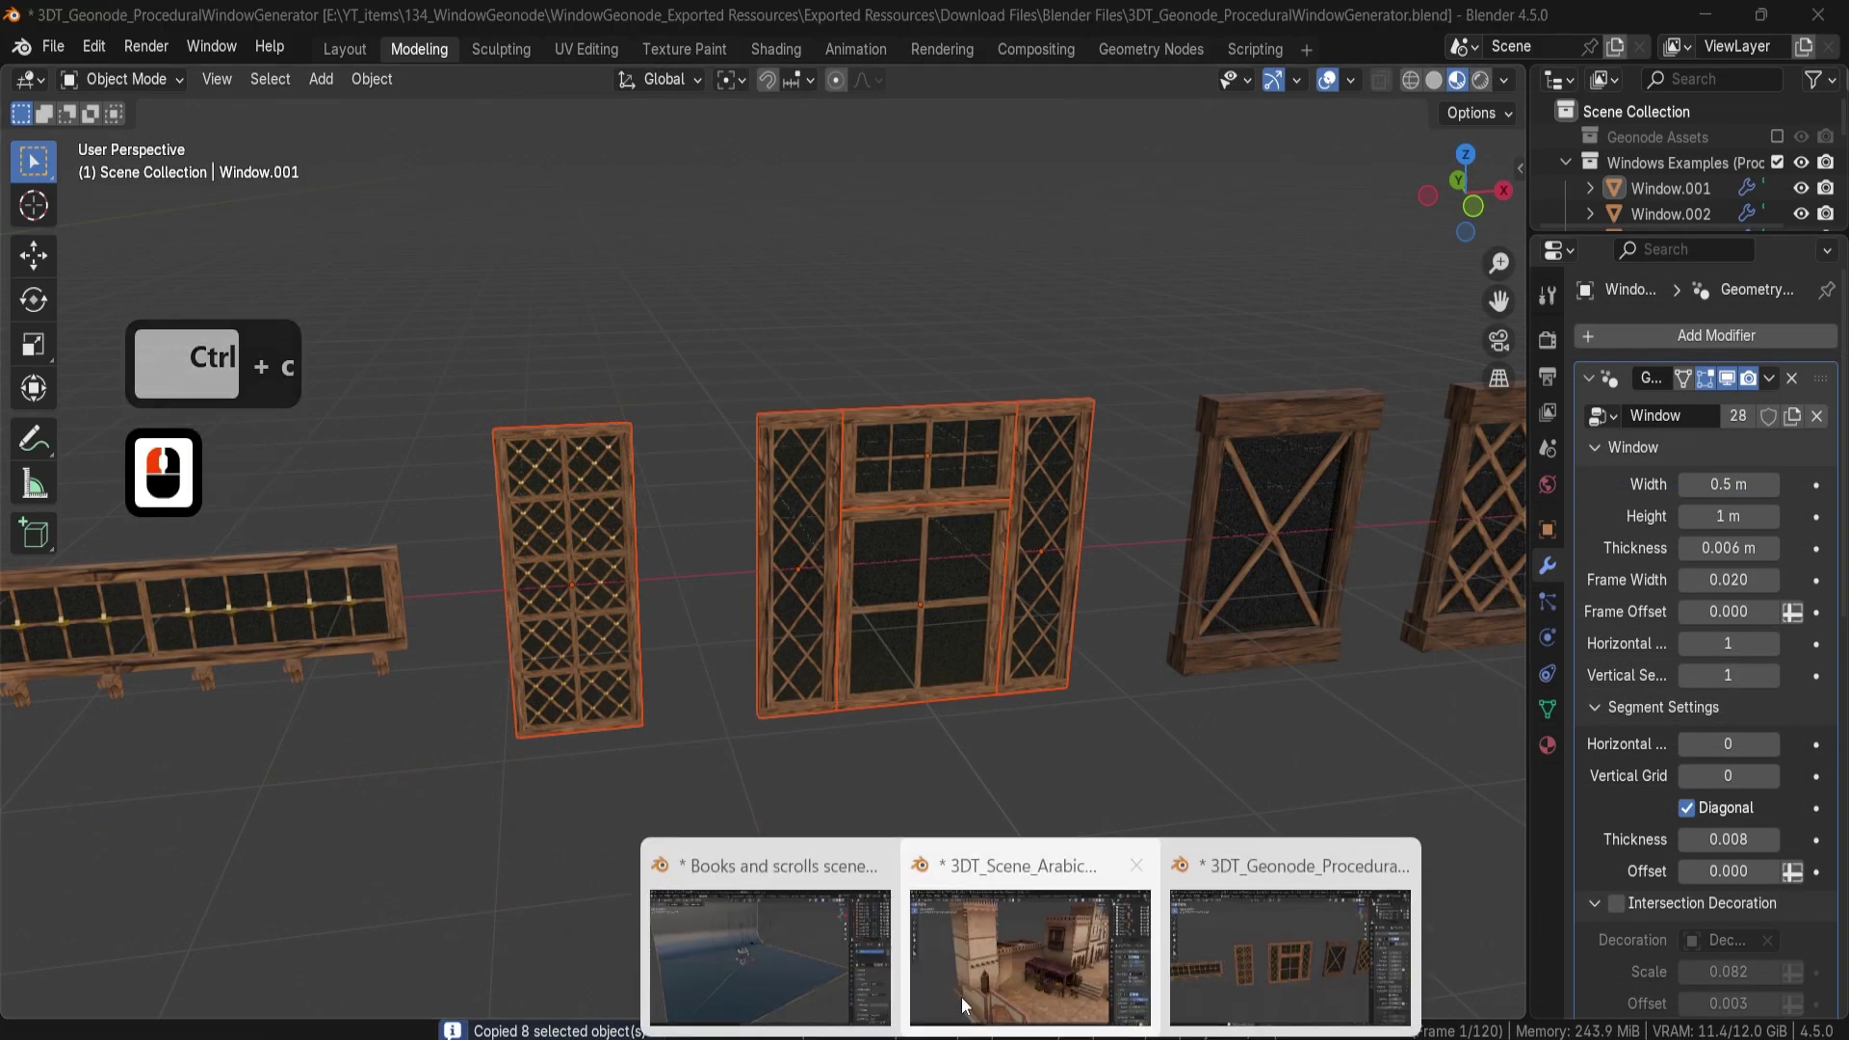
click(942, 951)
key(Delete)
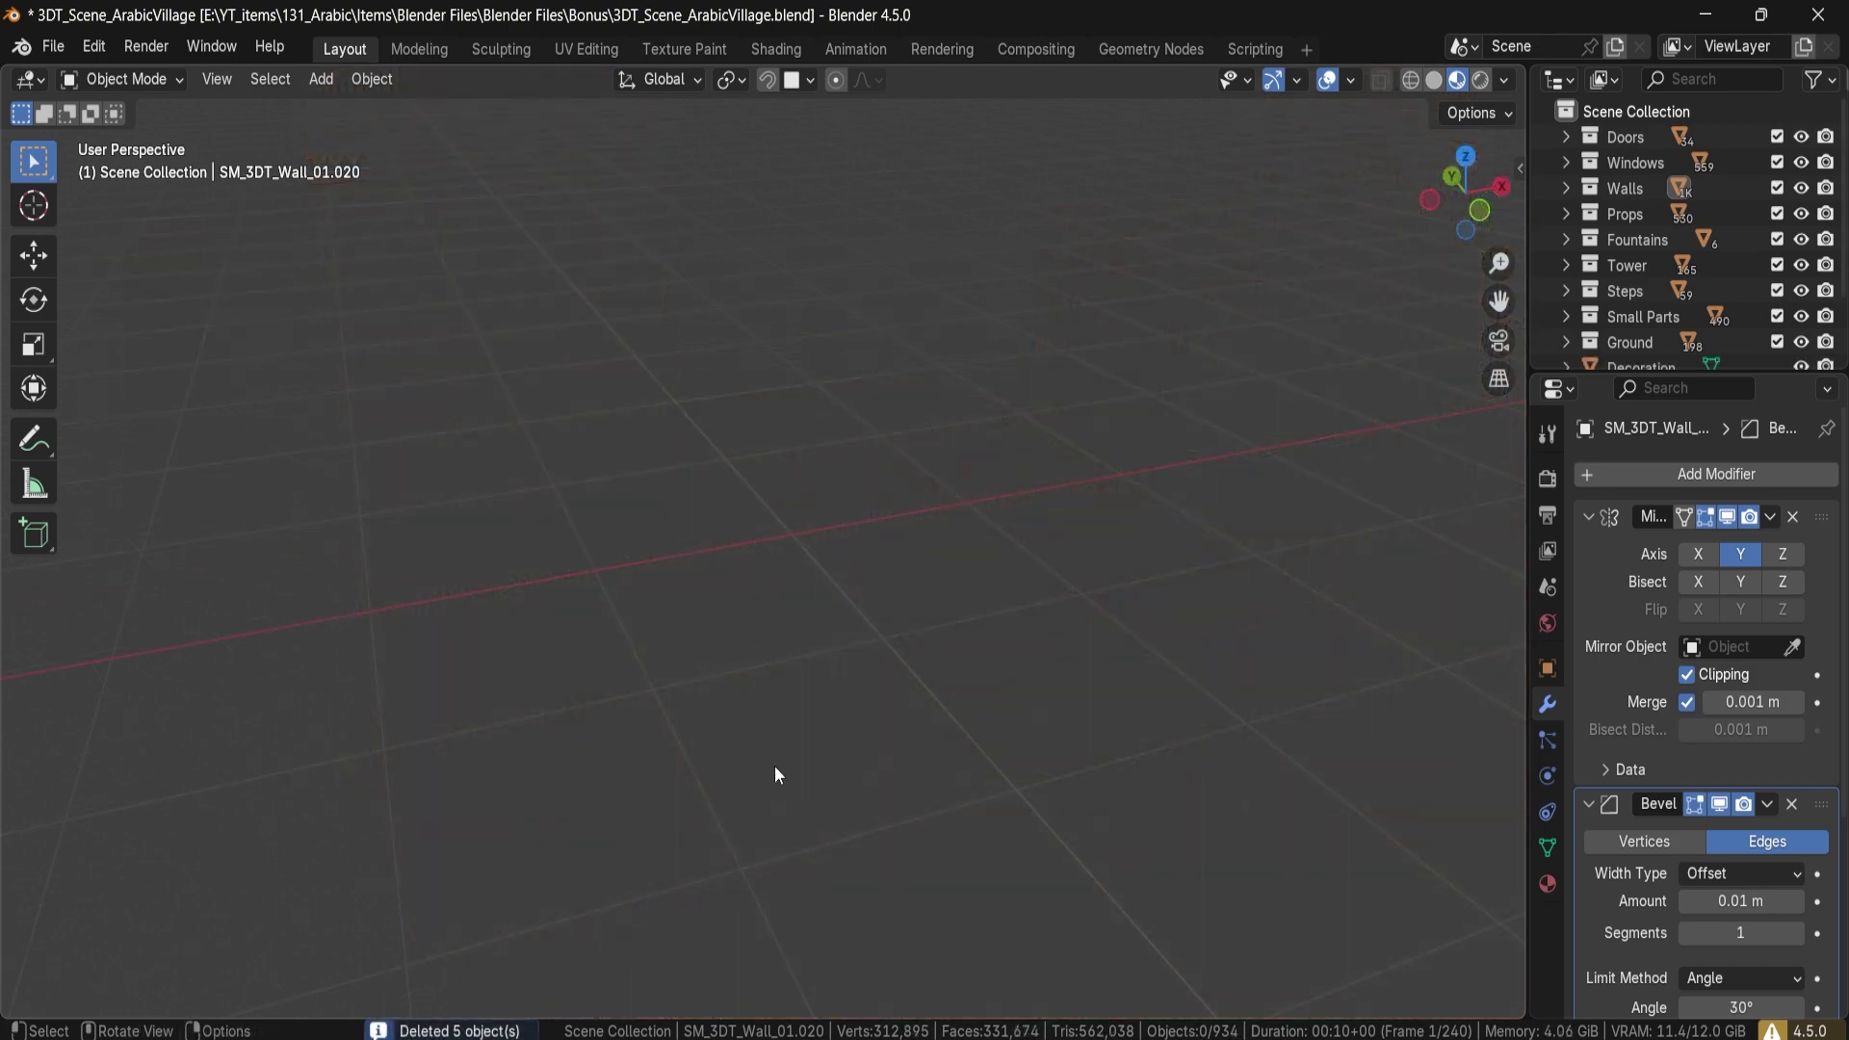
key(ctrl+v)
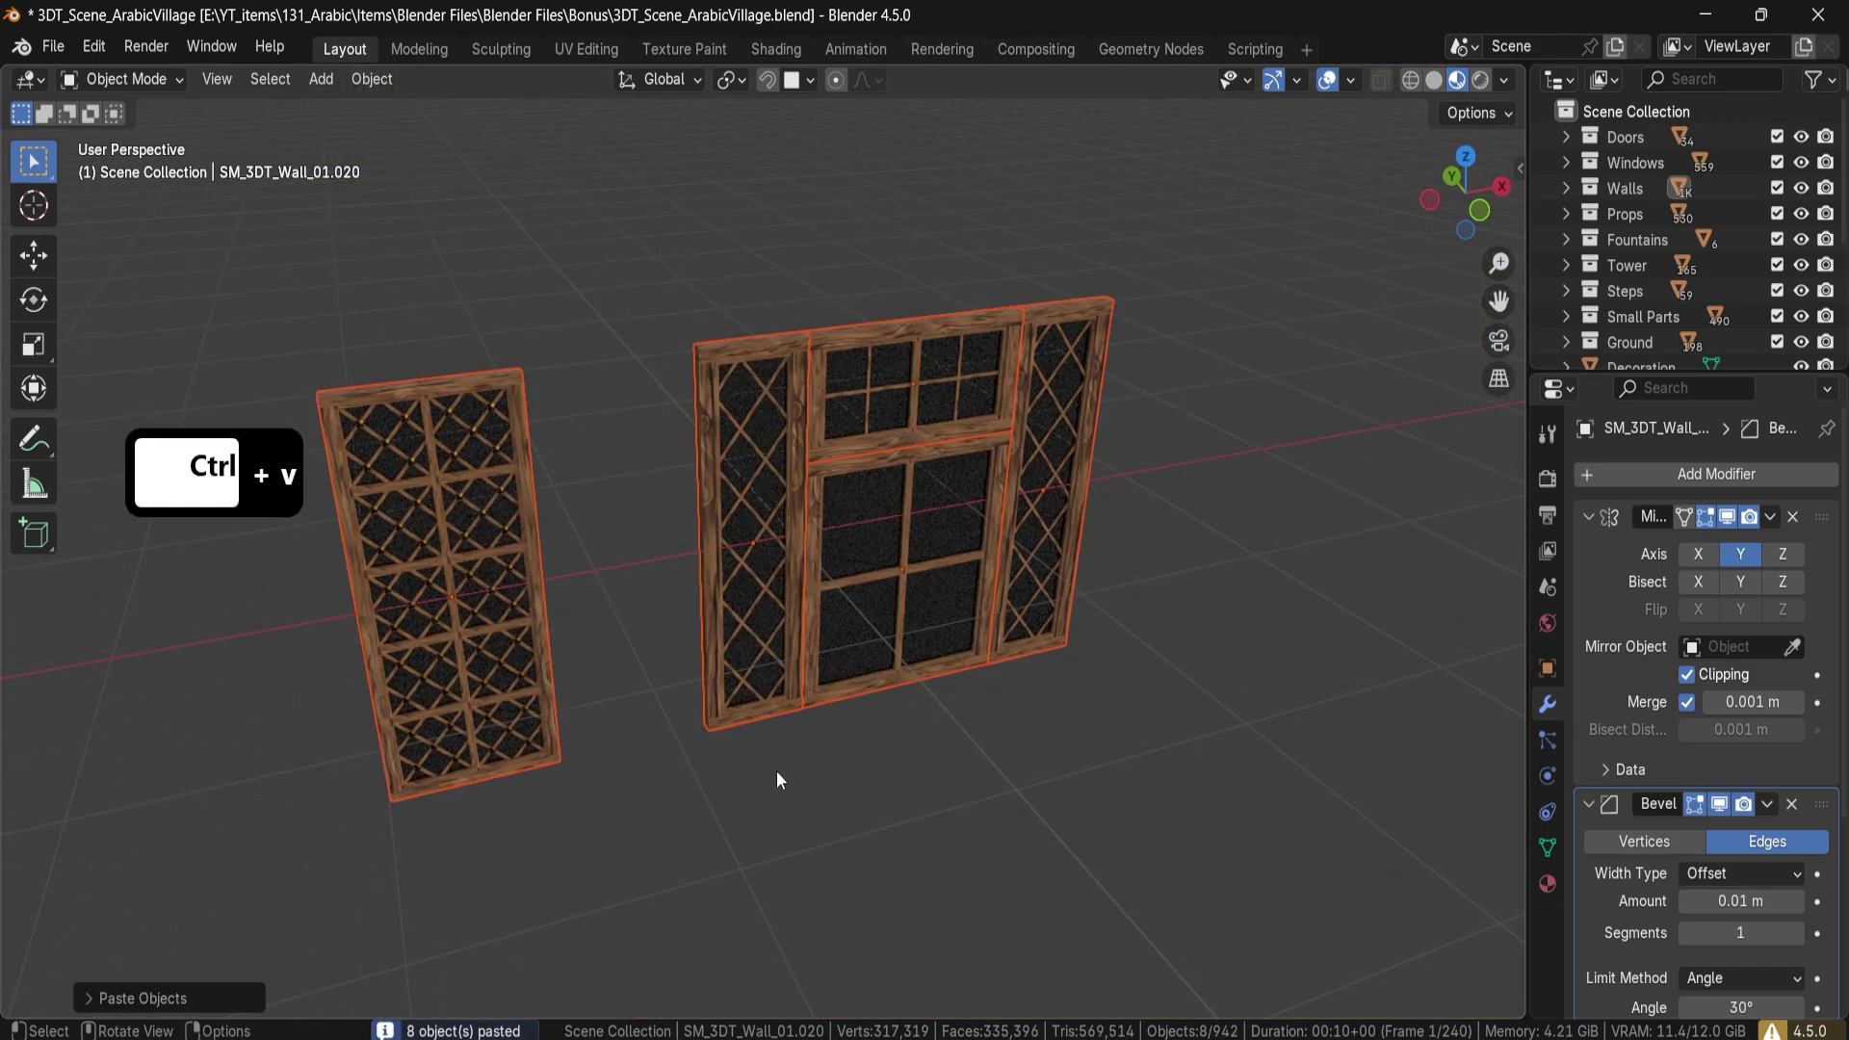
middle_drag(777, 771, 551, 720)
scroll(498, 709, down, 5)
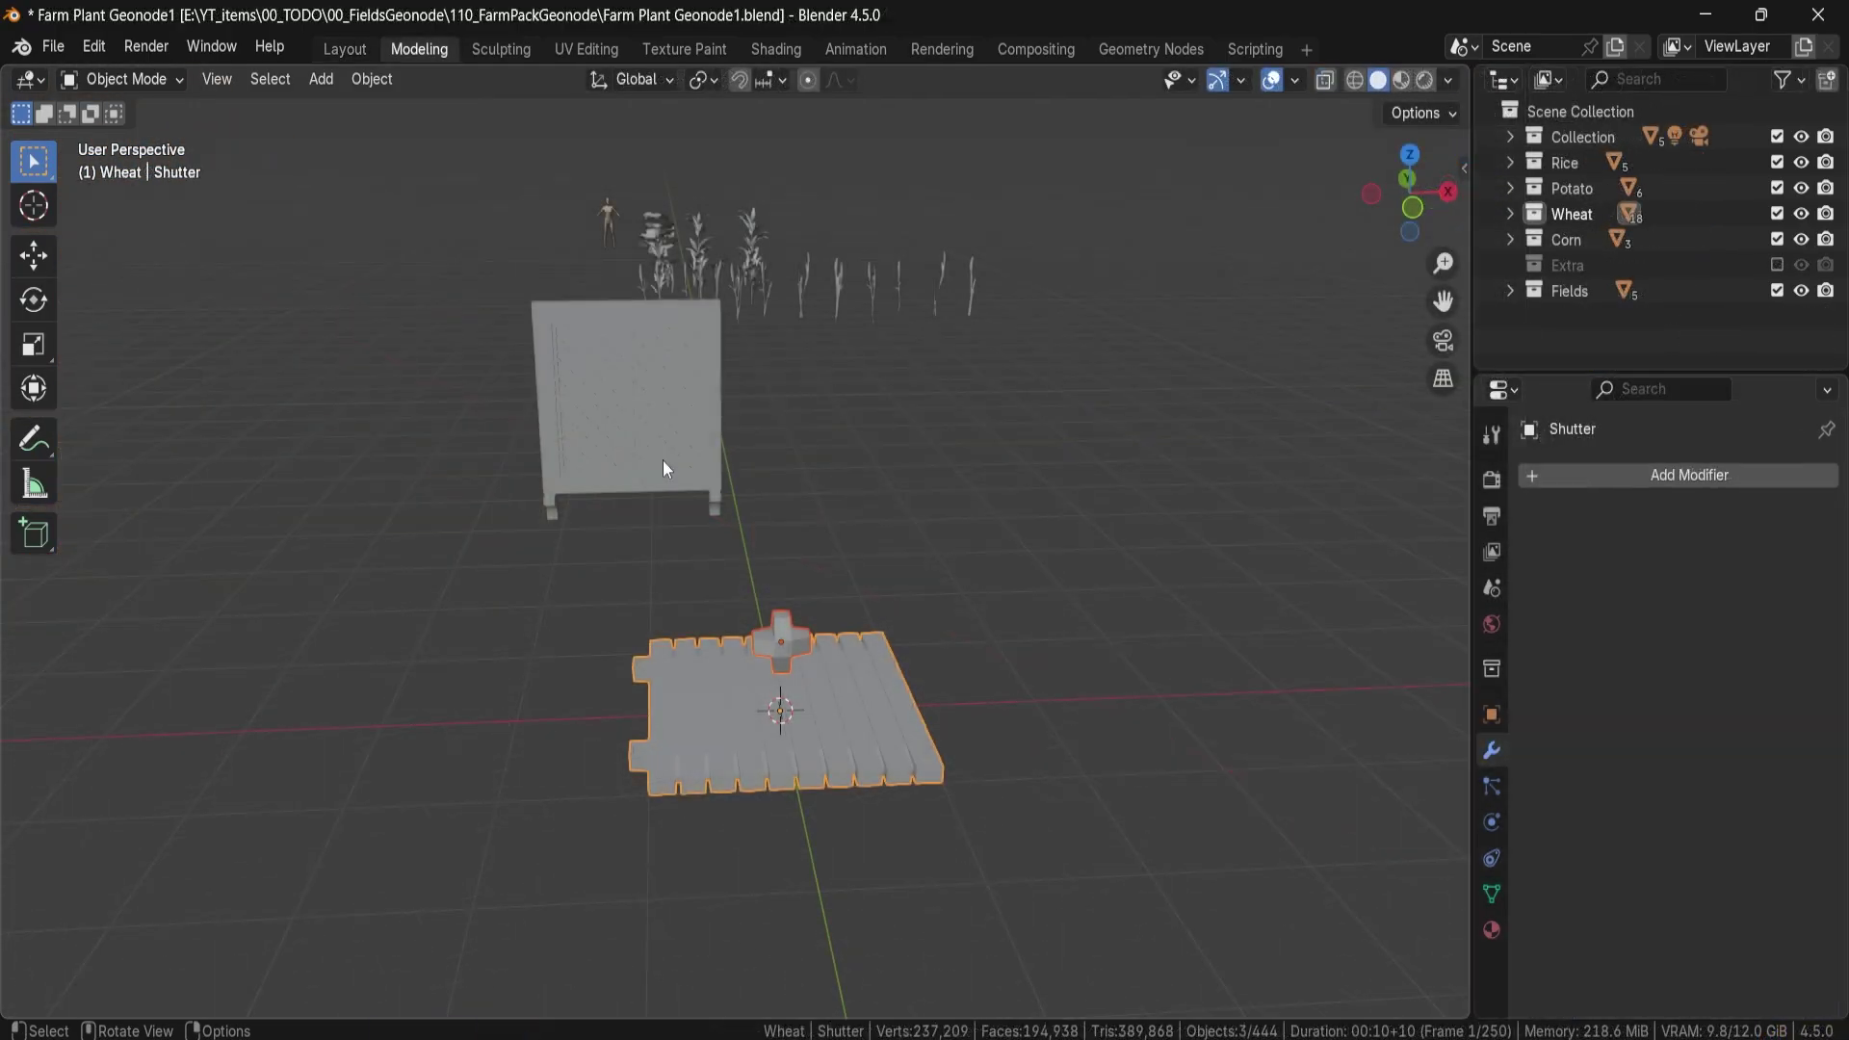
In the farm plant file, delete the window, shutter and small decoration near the origin, and return to the window generator file.
click(662, 461)
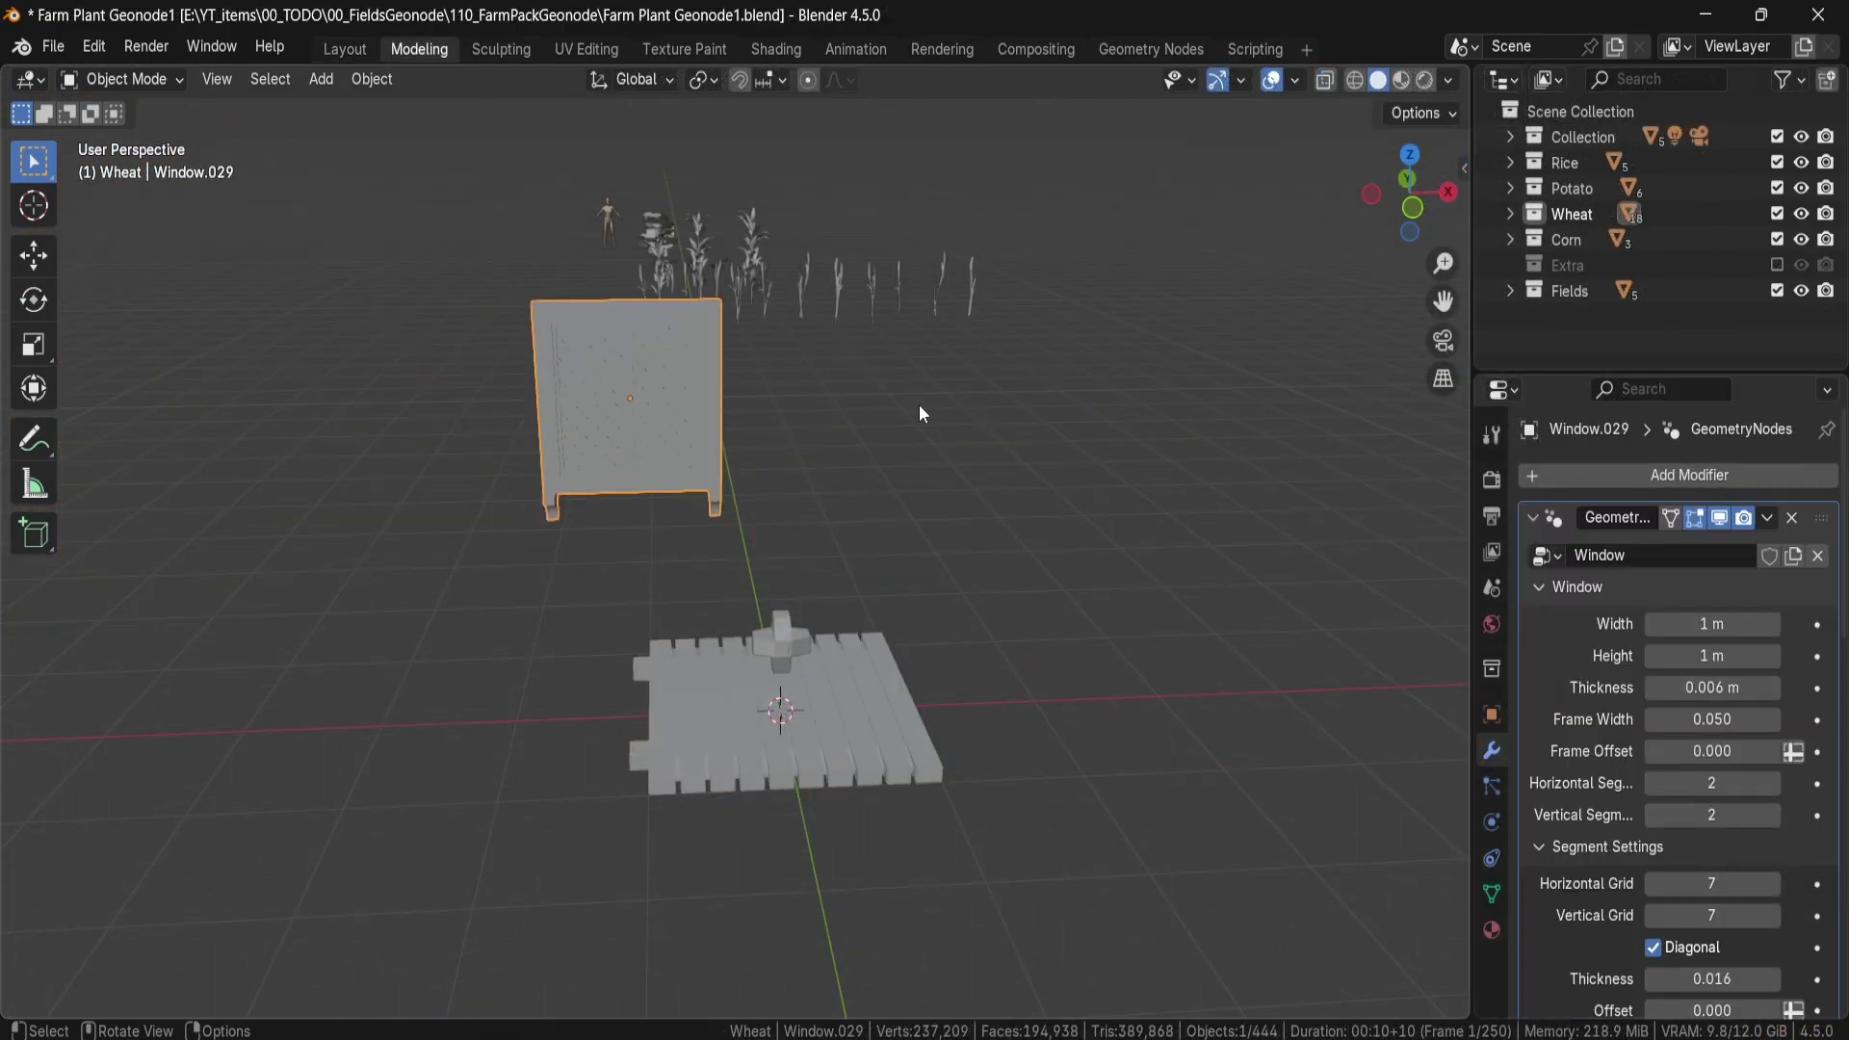
drag(393, 405, 905, 776)
key(Delete)
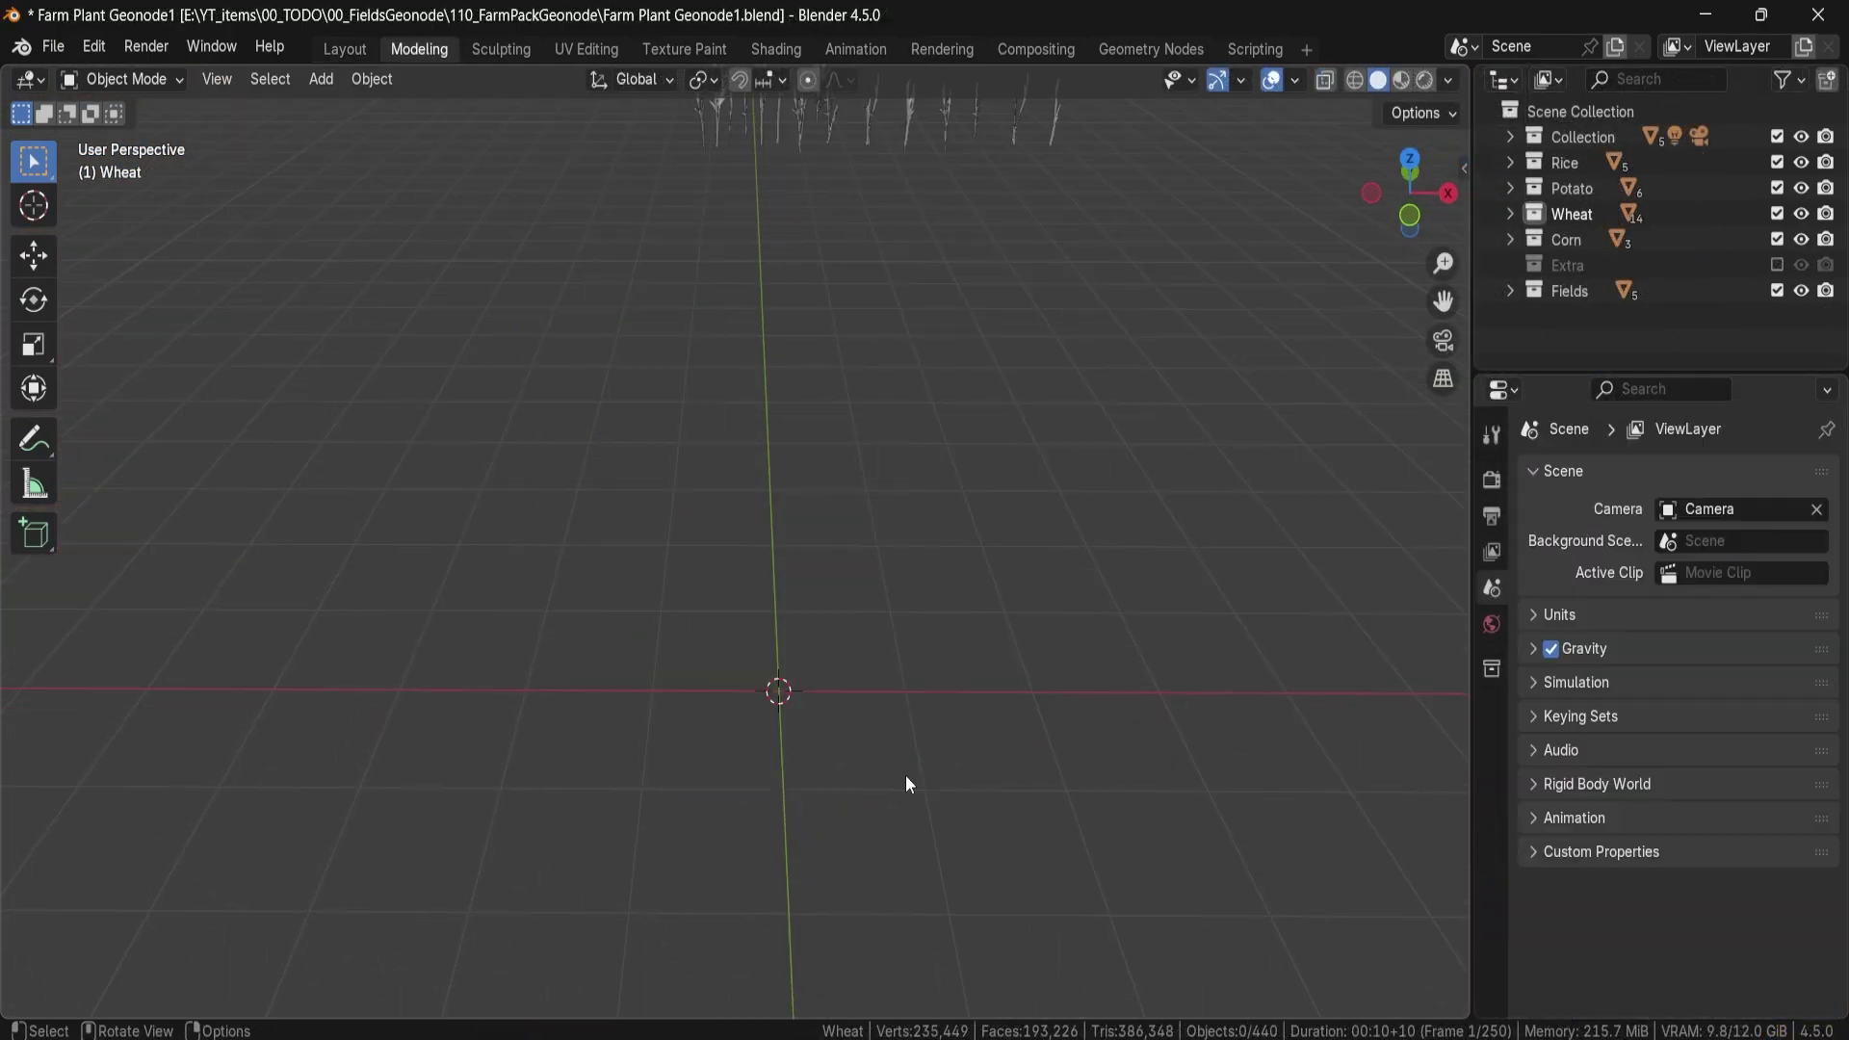
mouse_move(1137, 1039)
click(1060, 932)
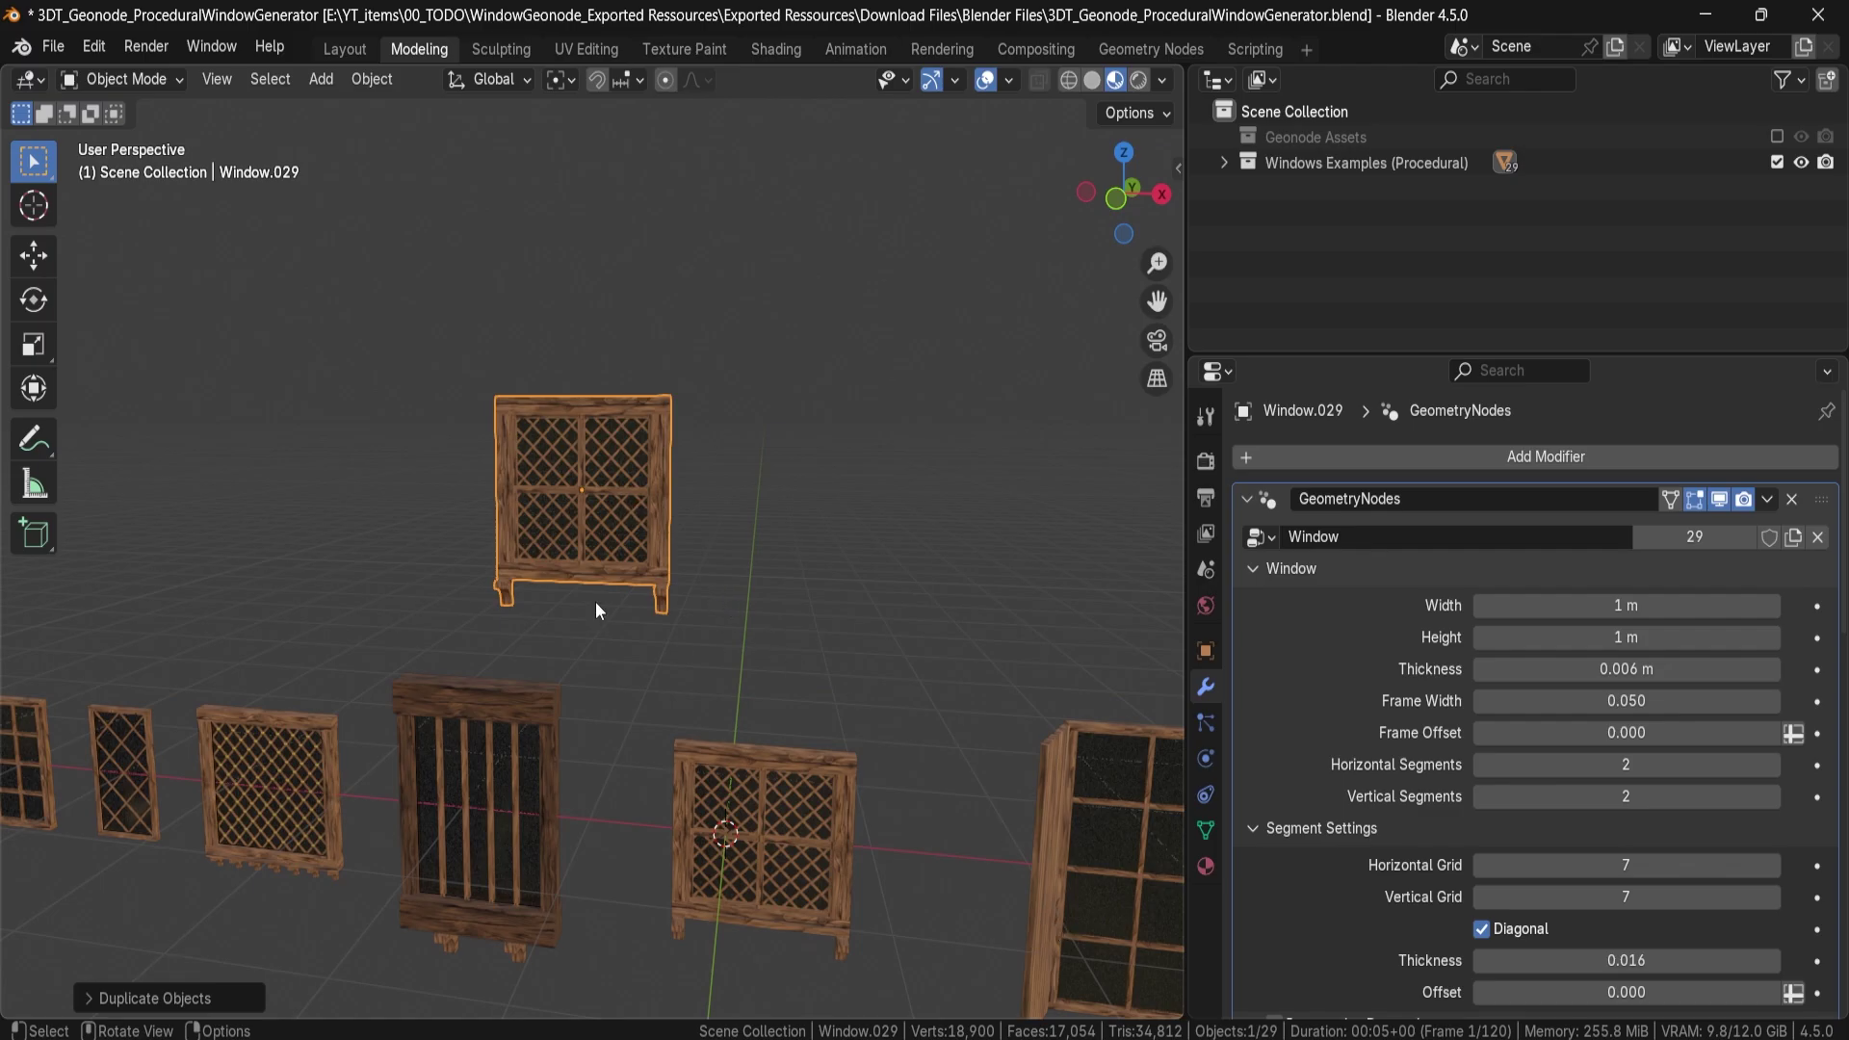
Set the duplicated window's width to 1.32 m and its height to 0.78 m.
middle_drag(597, 588, 678, 566)
scroll(994, 619, up, 1)
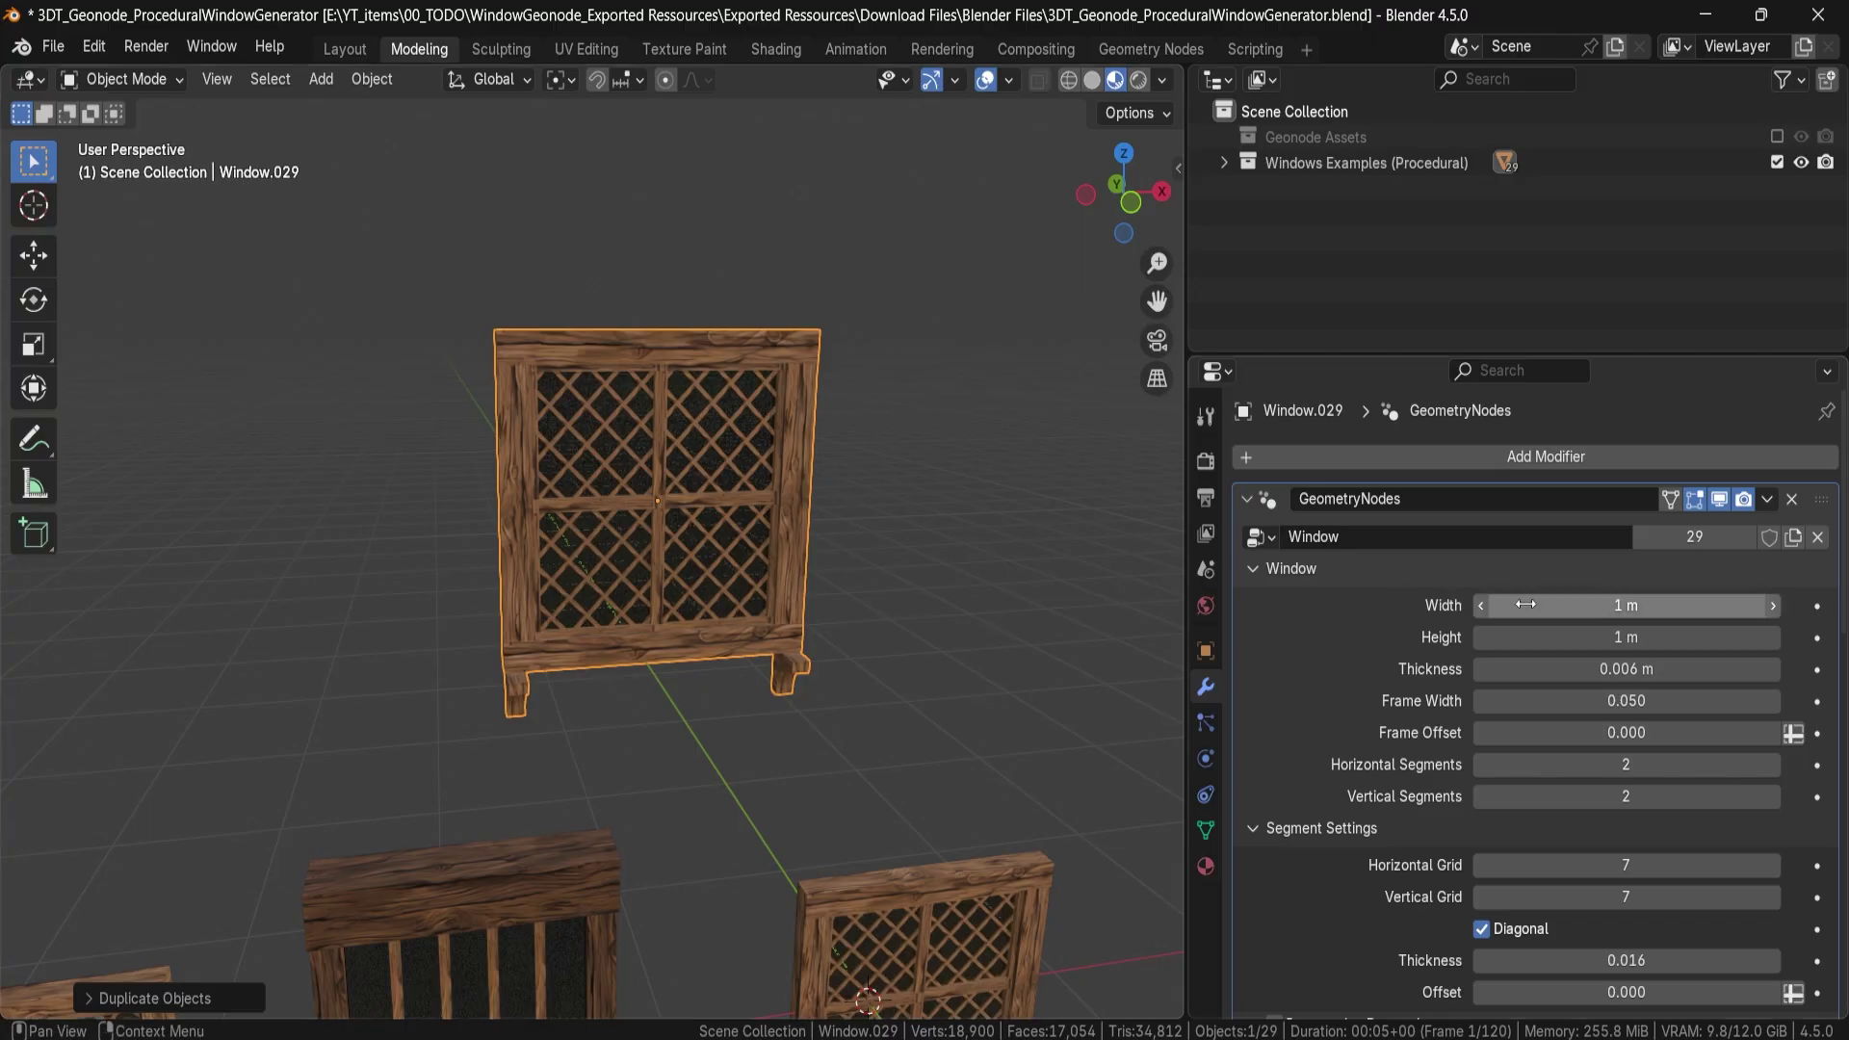
drag(1526, 605, 1718, 604)
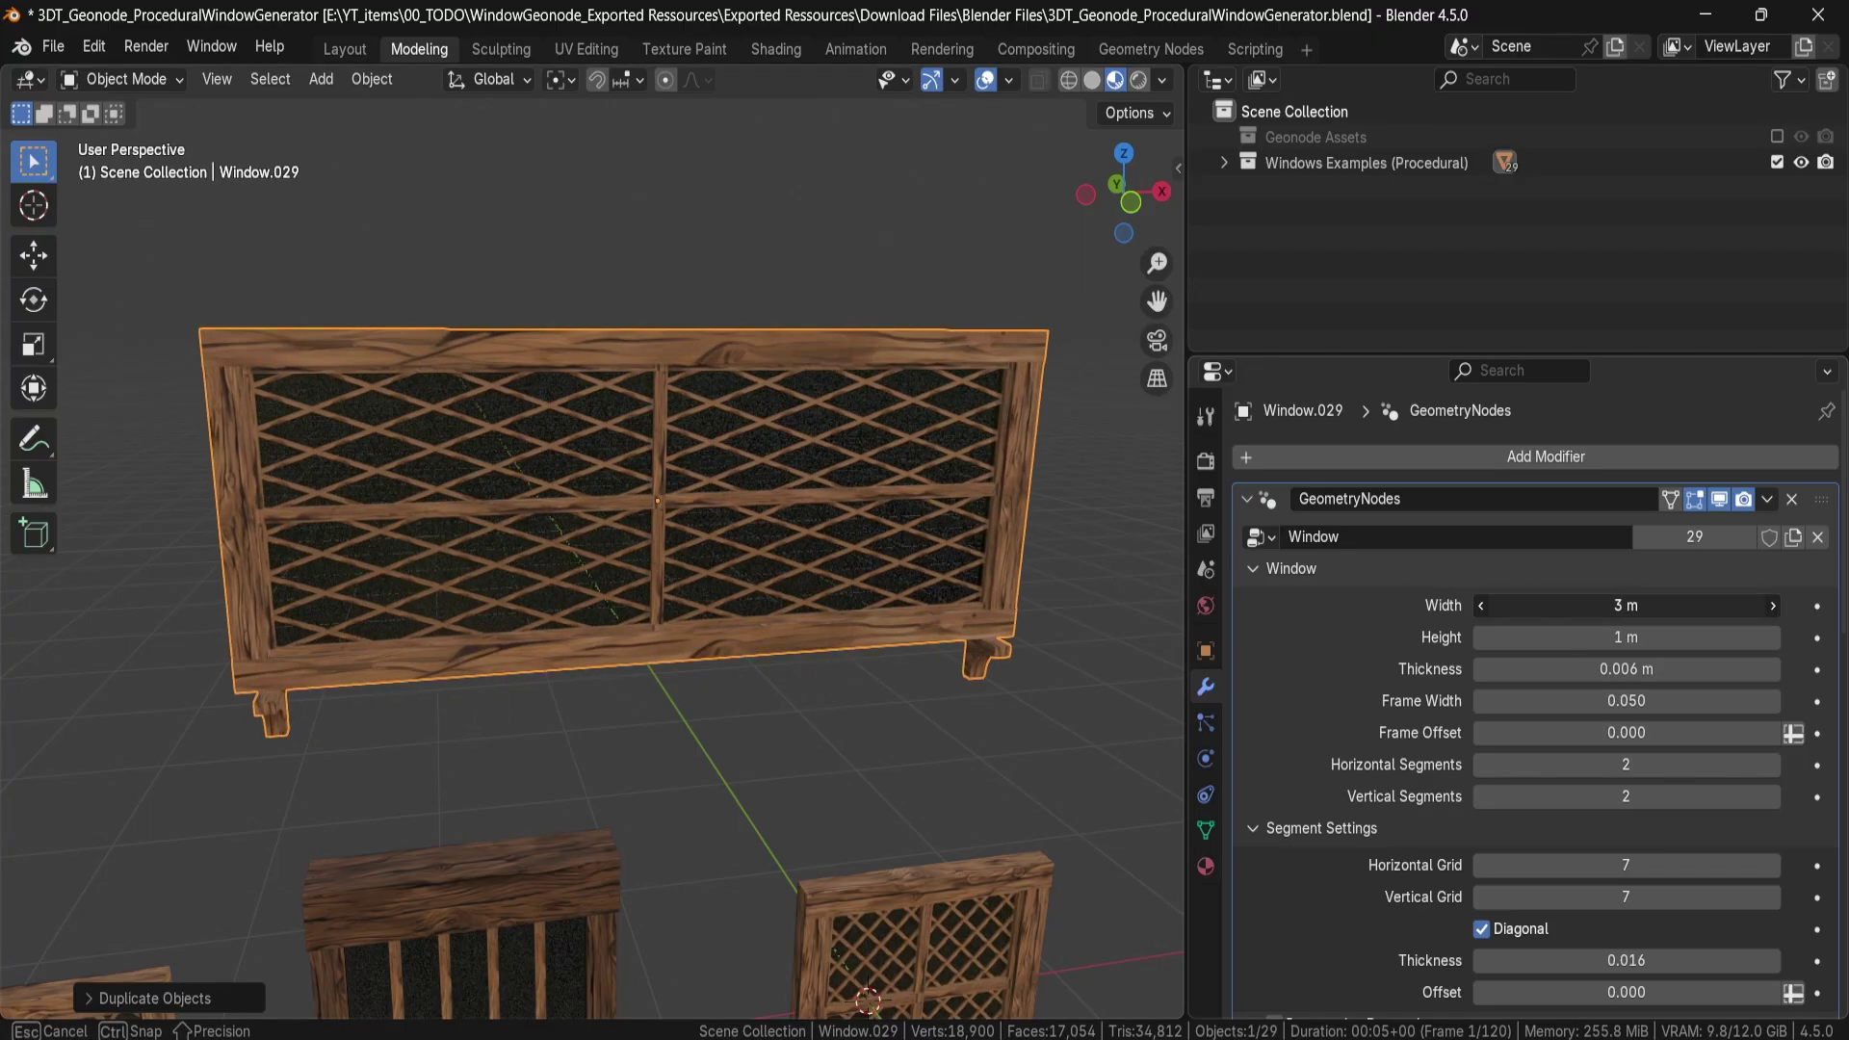
drag(1521, 637, 1339, 604)
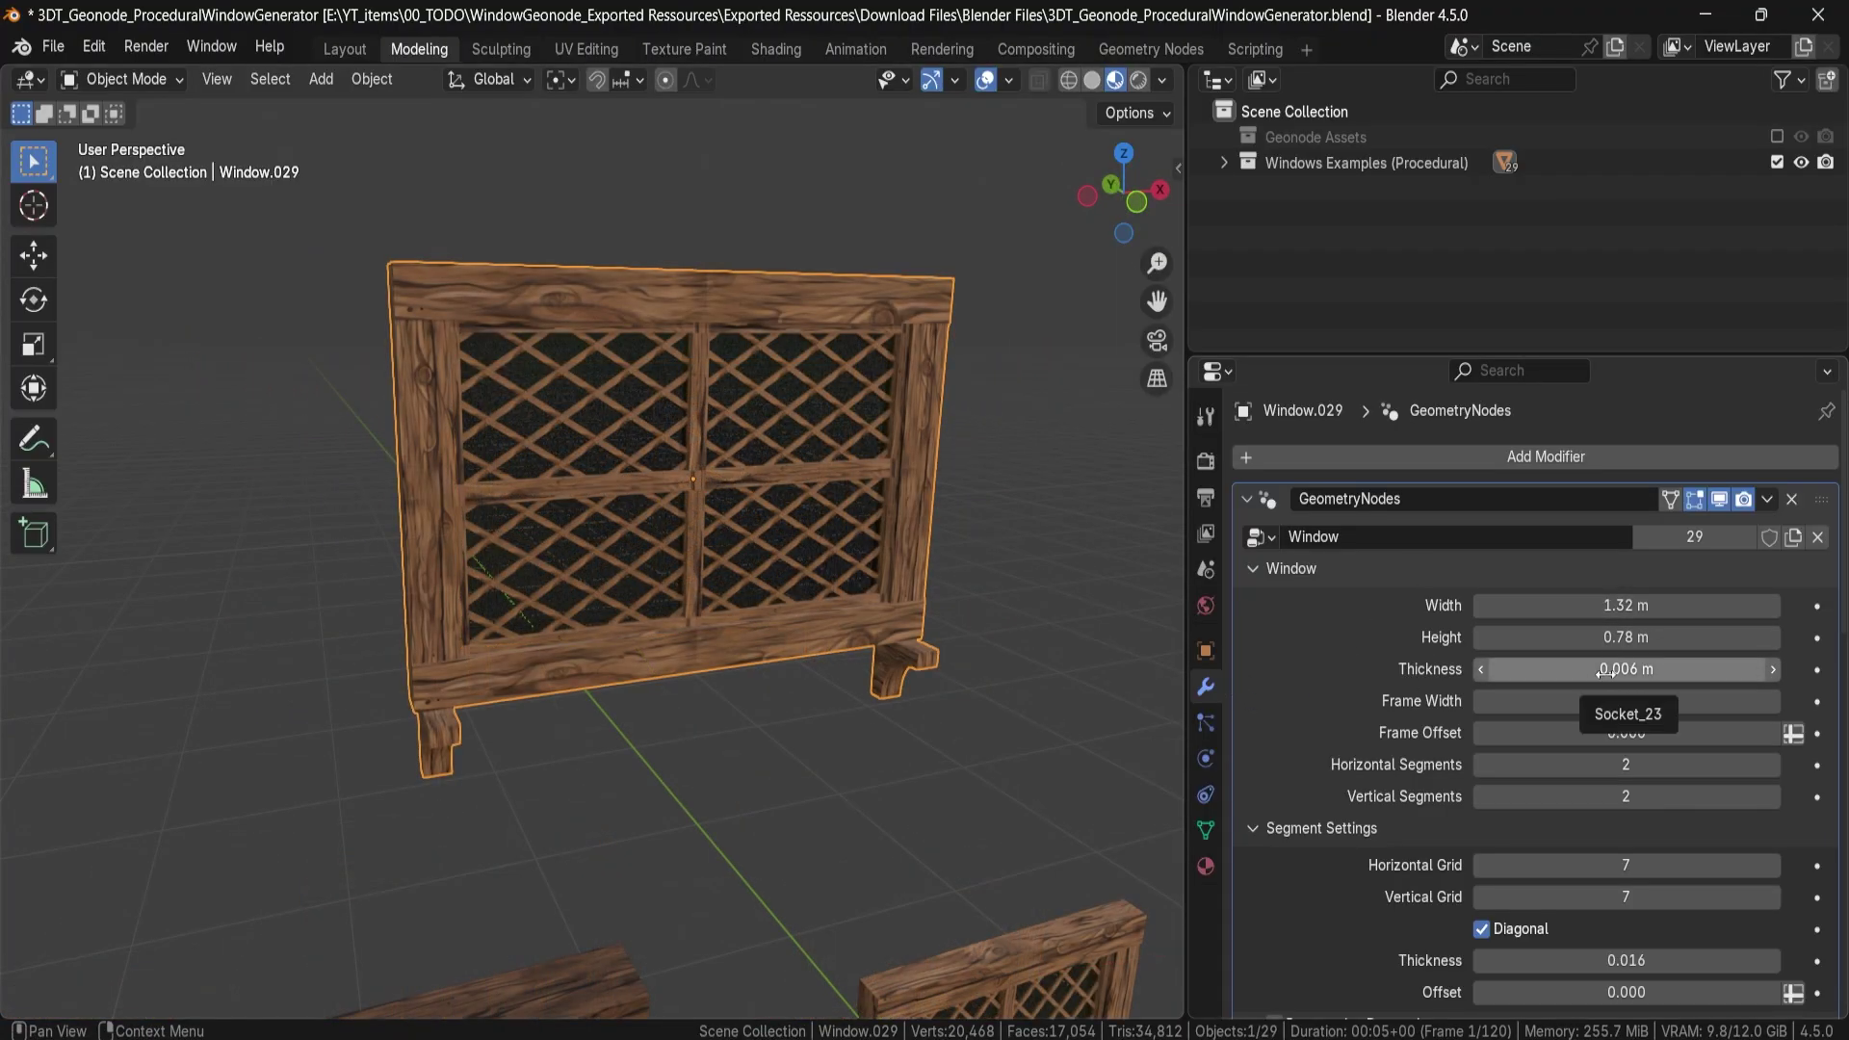
Set the duplicated window's thickness to 0.016 m and inspect it from the front and back.
middle_drag(676, 554, 755, 574)
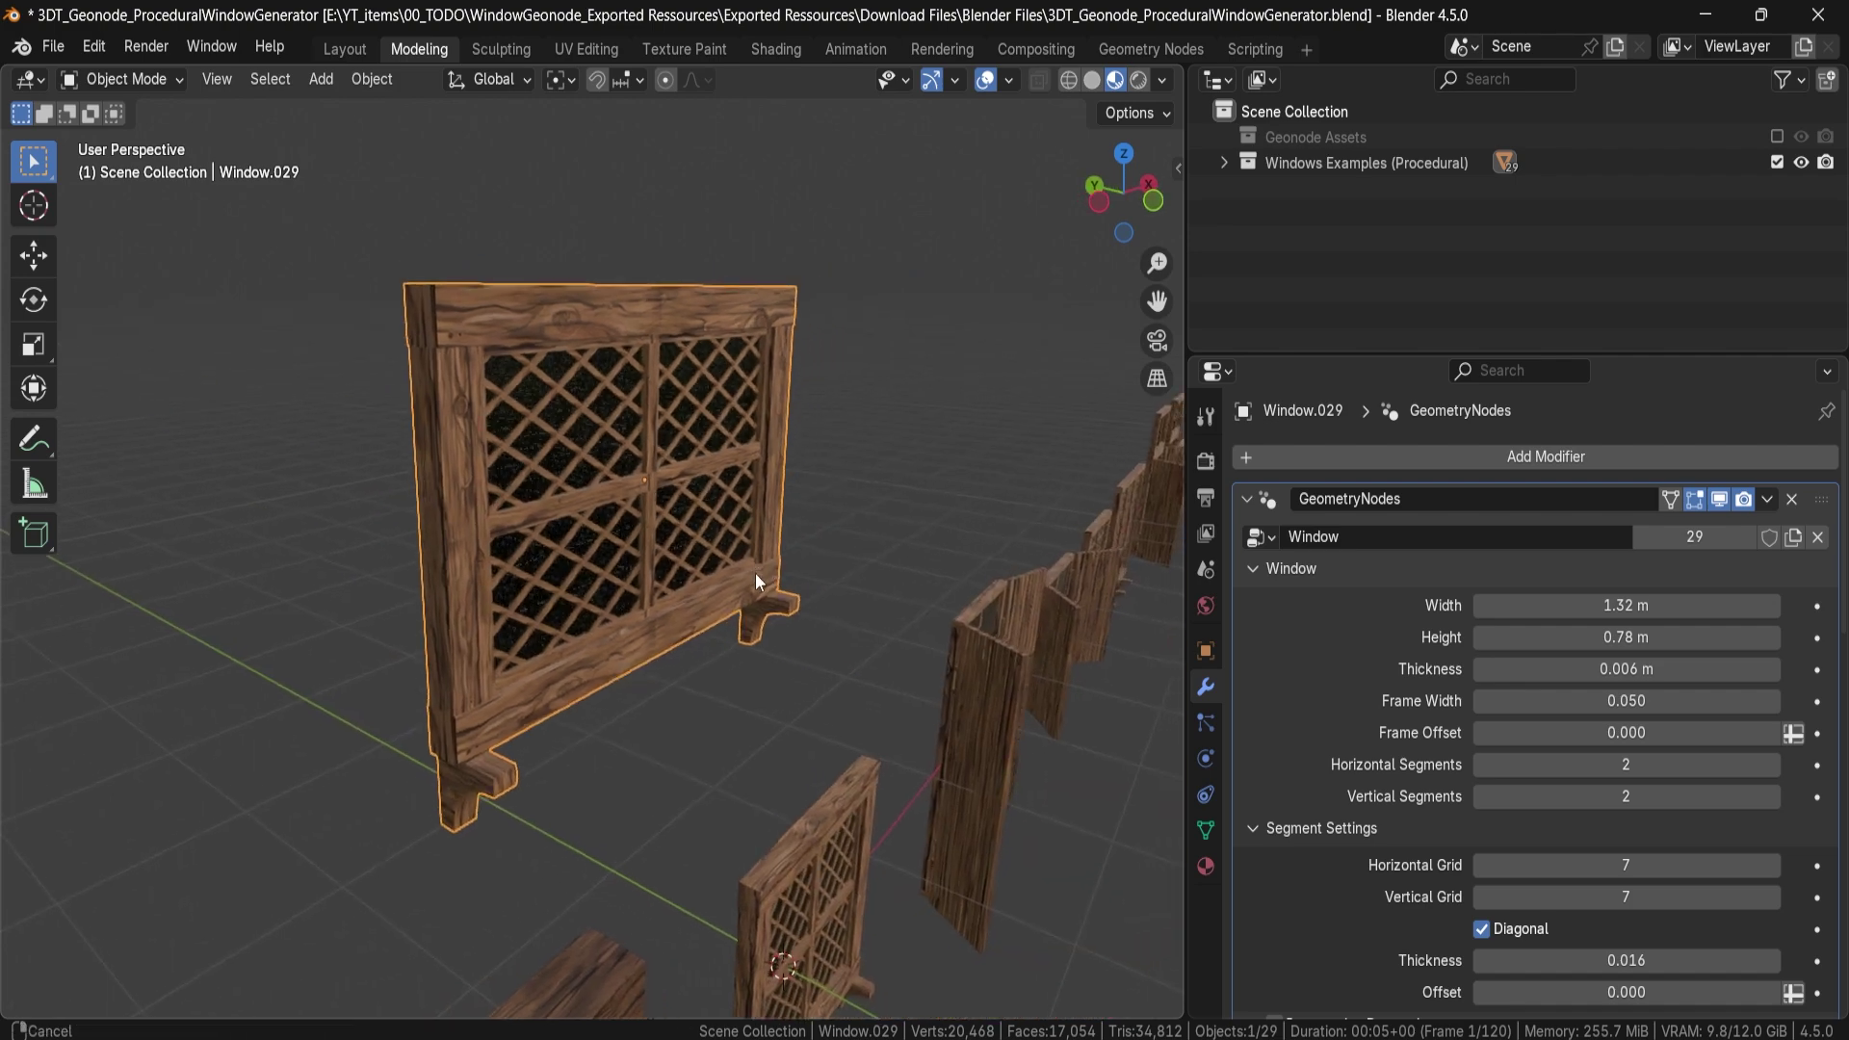
scroll(761, 597, up, 3)
scroll(763, 610, down, 1)
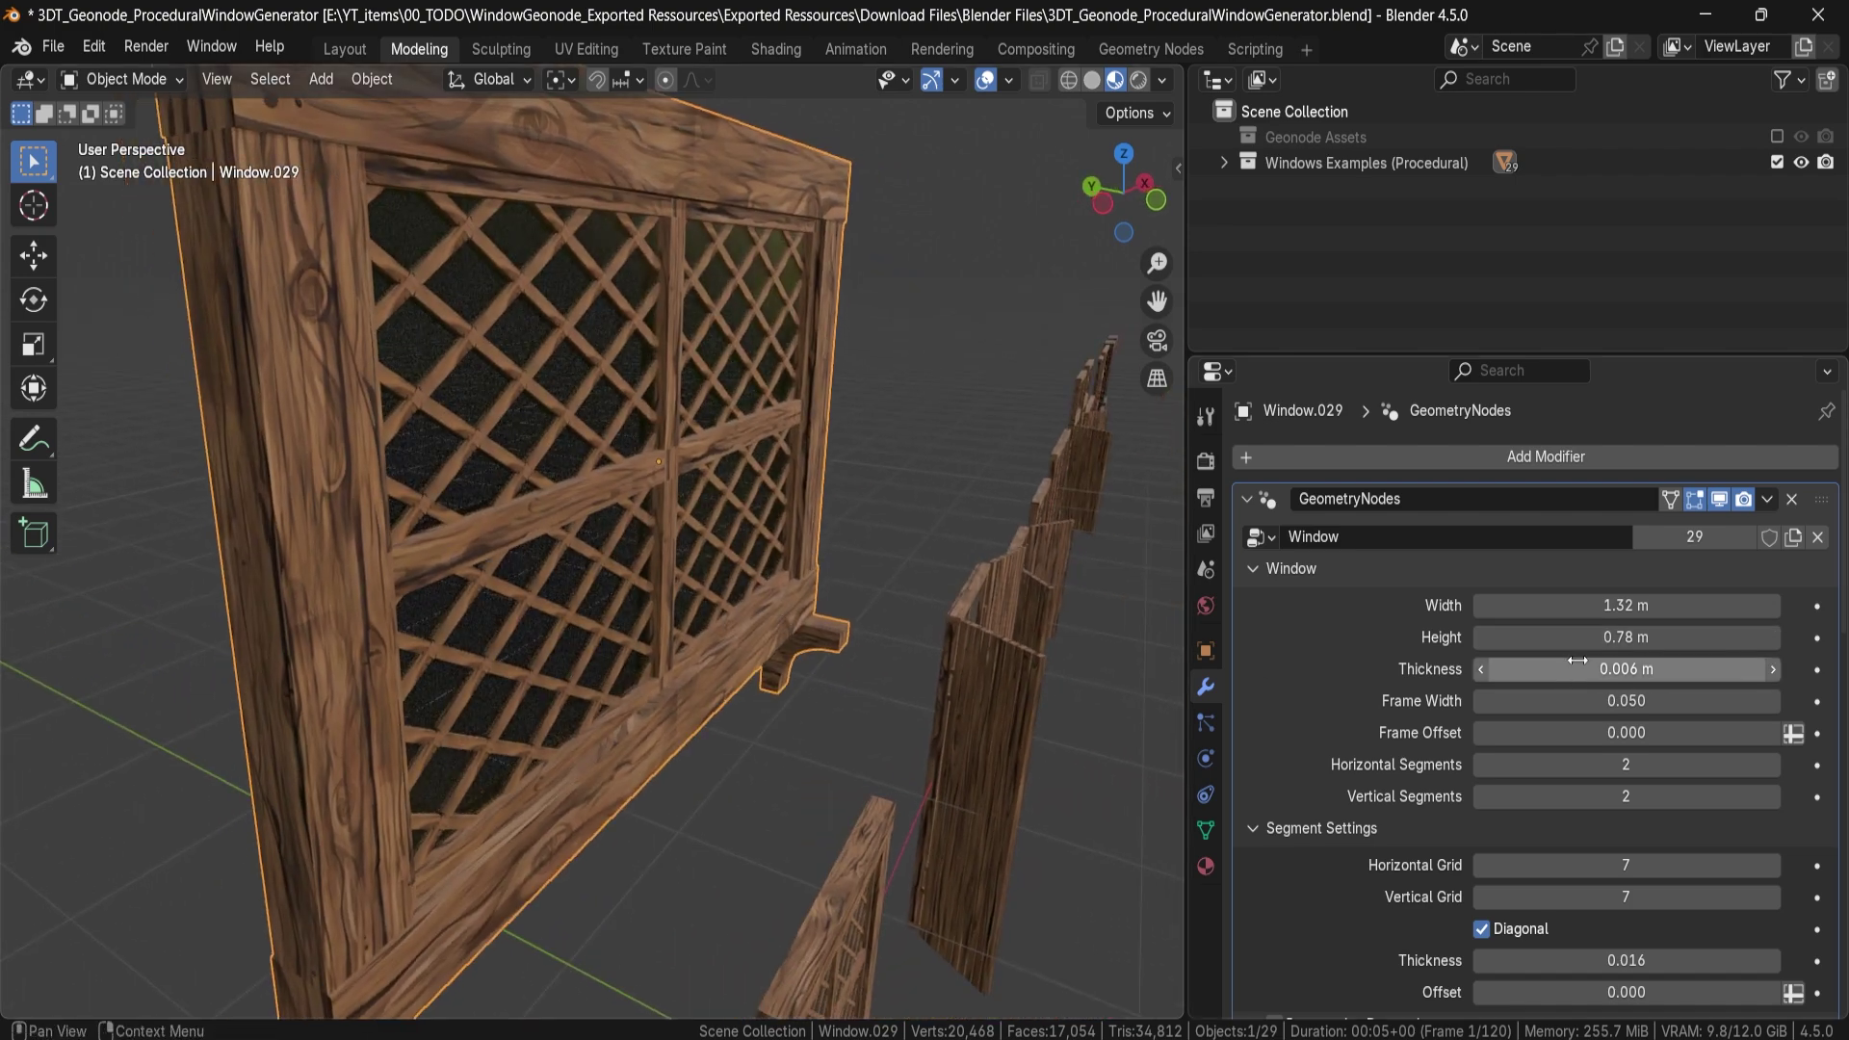
mouse_move(1578, 661)
mouse_down()
mouse_move(1605, 661)
mouse_move(1578, 661)
mouse_up()
middle_drag(617, 573, 303, 633)
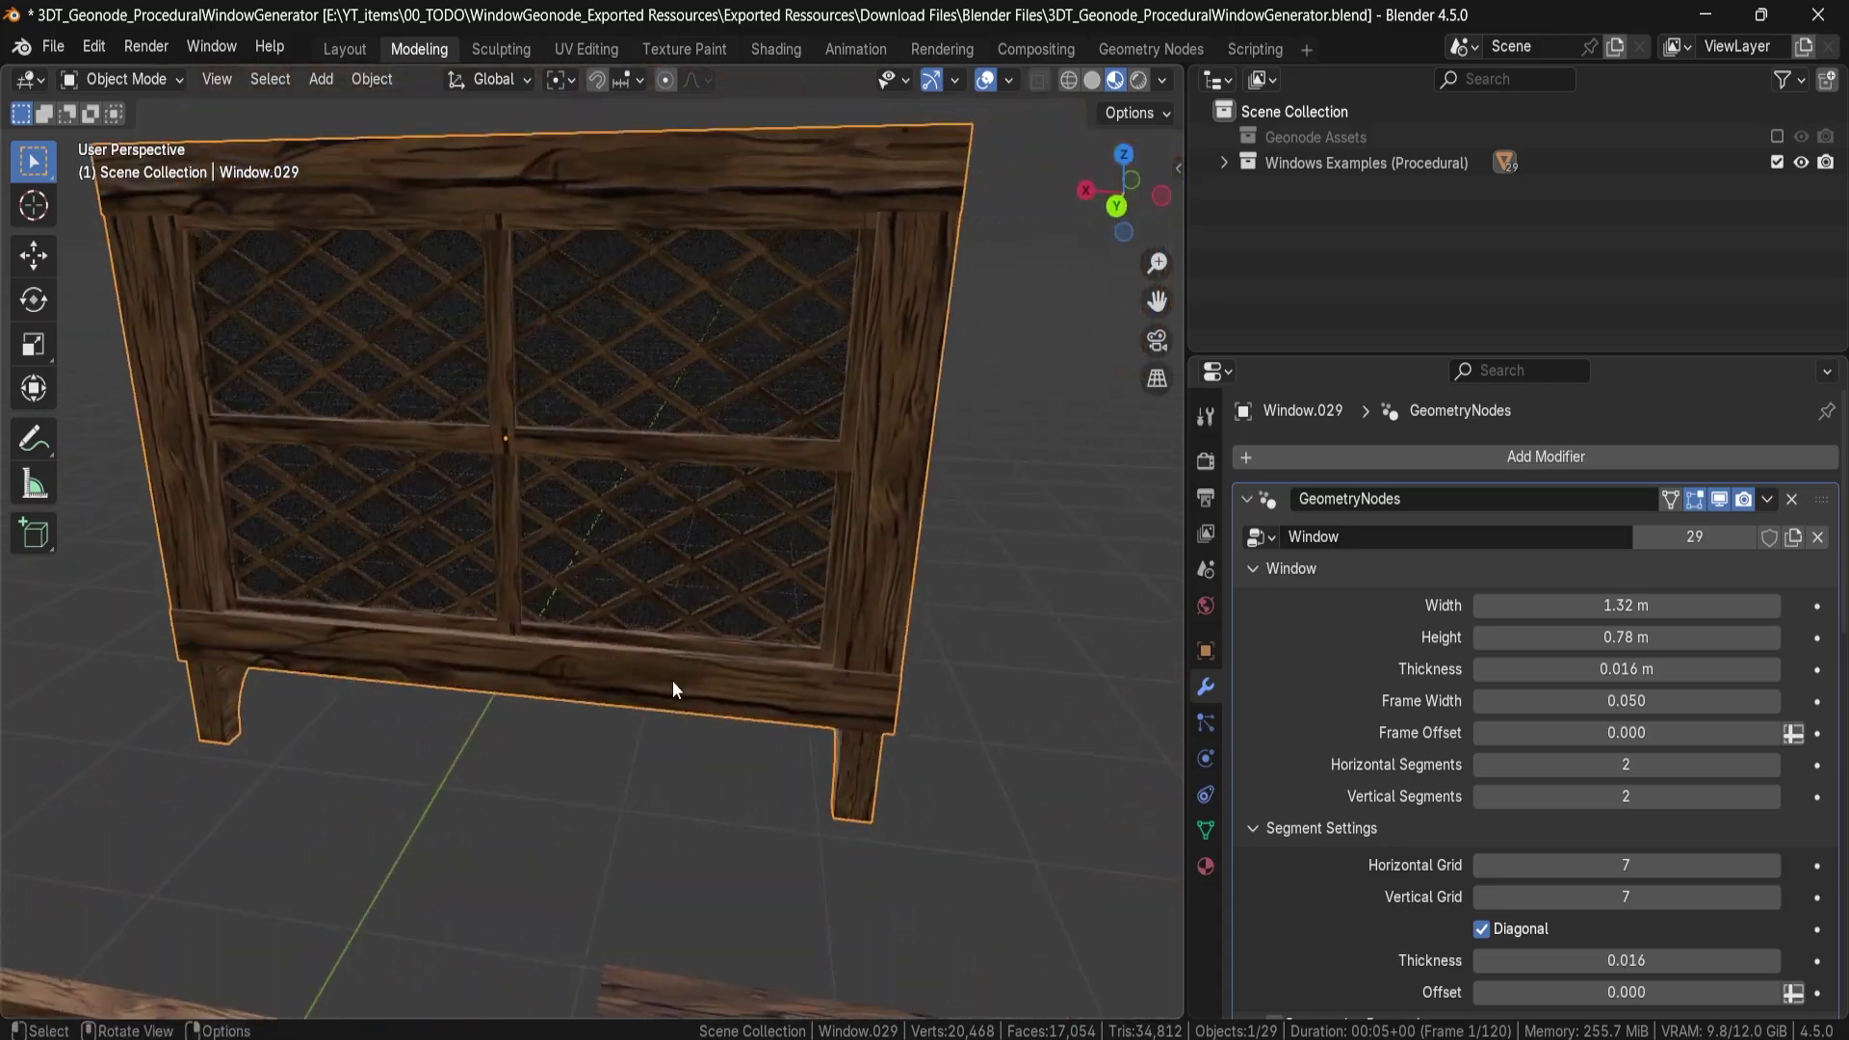
scroll(672, 680, up, 3)
middle_drag(672, 619, 367, 614)
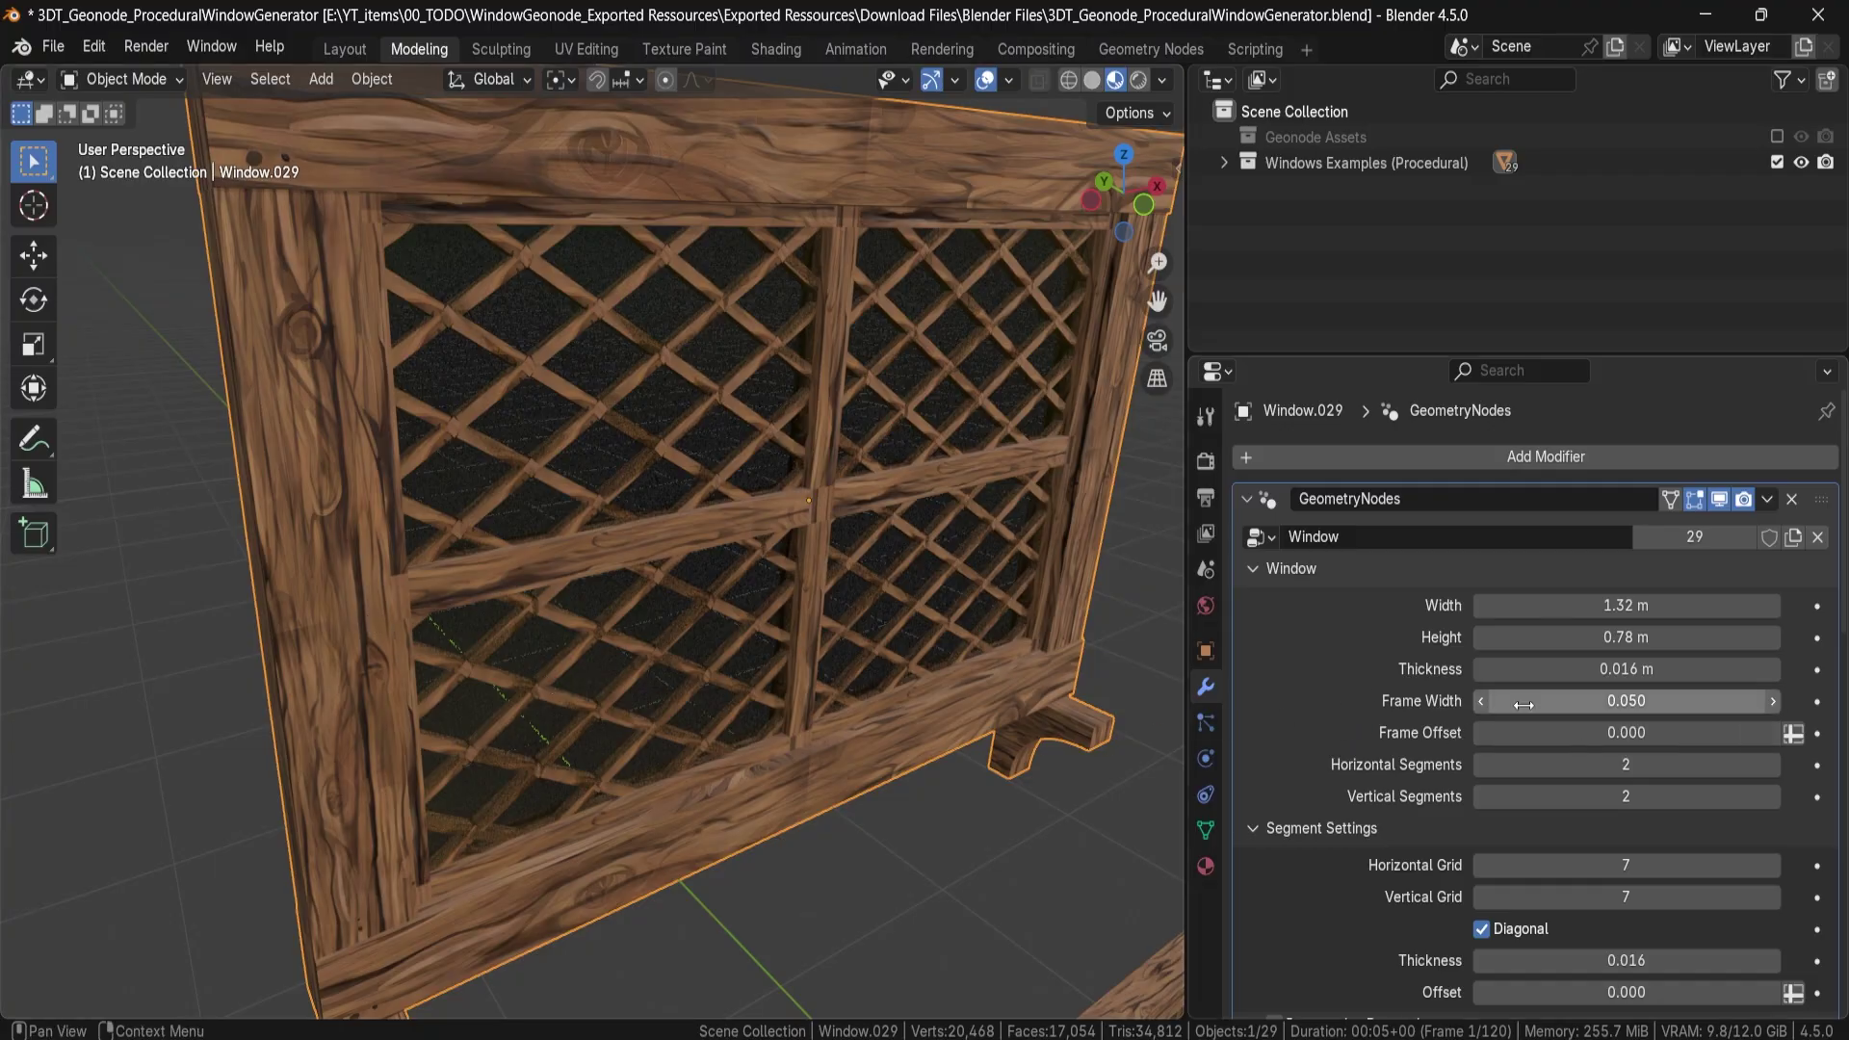
Try a frame width of 0.180 on the lattice window and reduce it to 0.060.
middle_drag(1106, 659, 315, 518)
scroll(304, 530, up, 2)
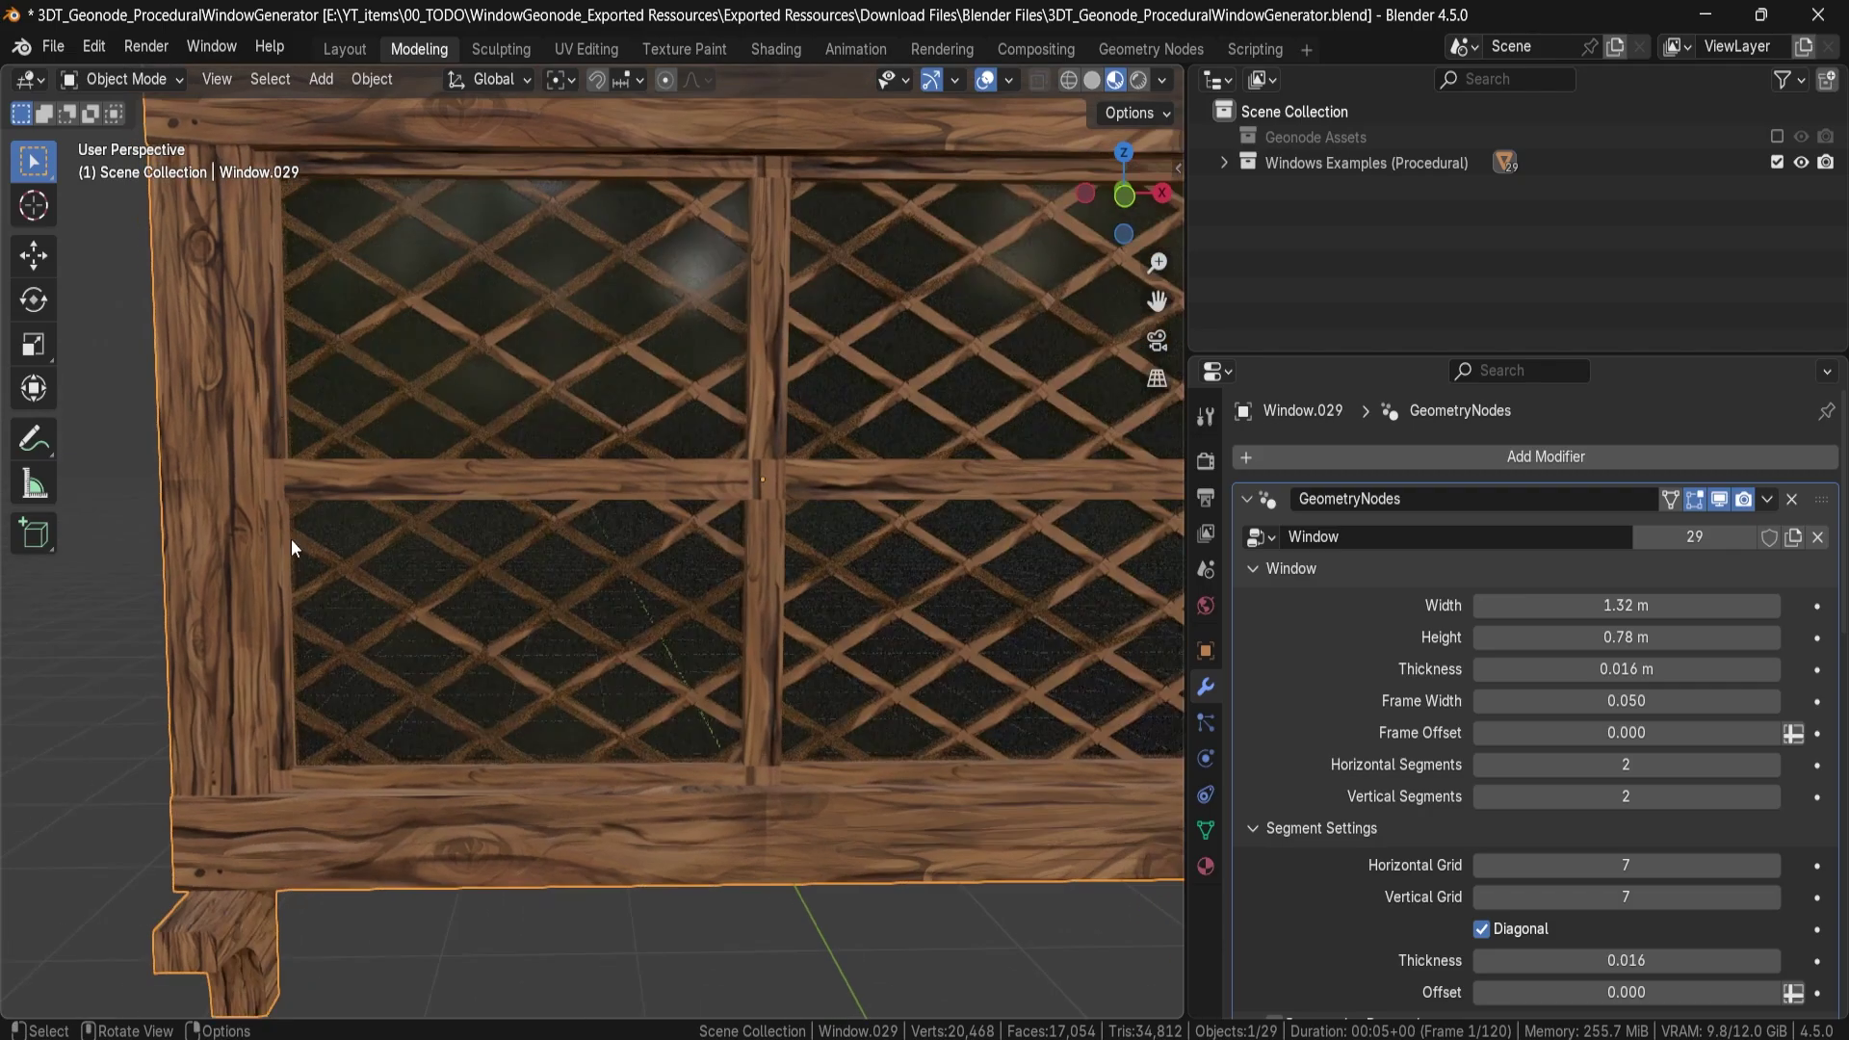
middle_drag(859, 747, 839, 748)
shift+middle_drag(839, 748, 701, 764)
drag(1633, 701, 1777, 700)
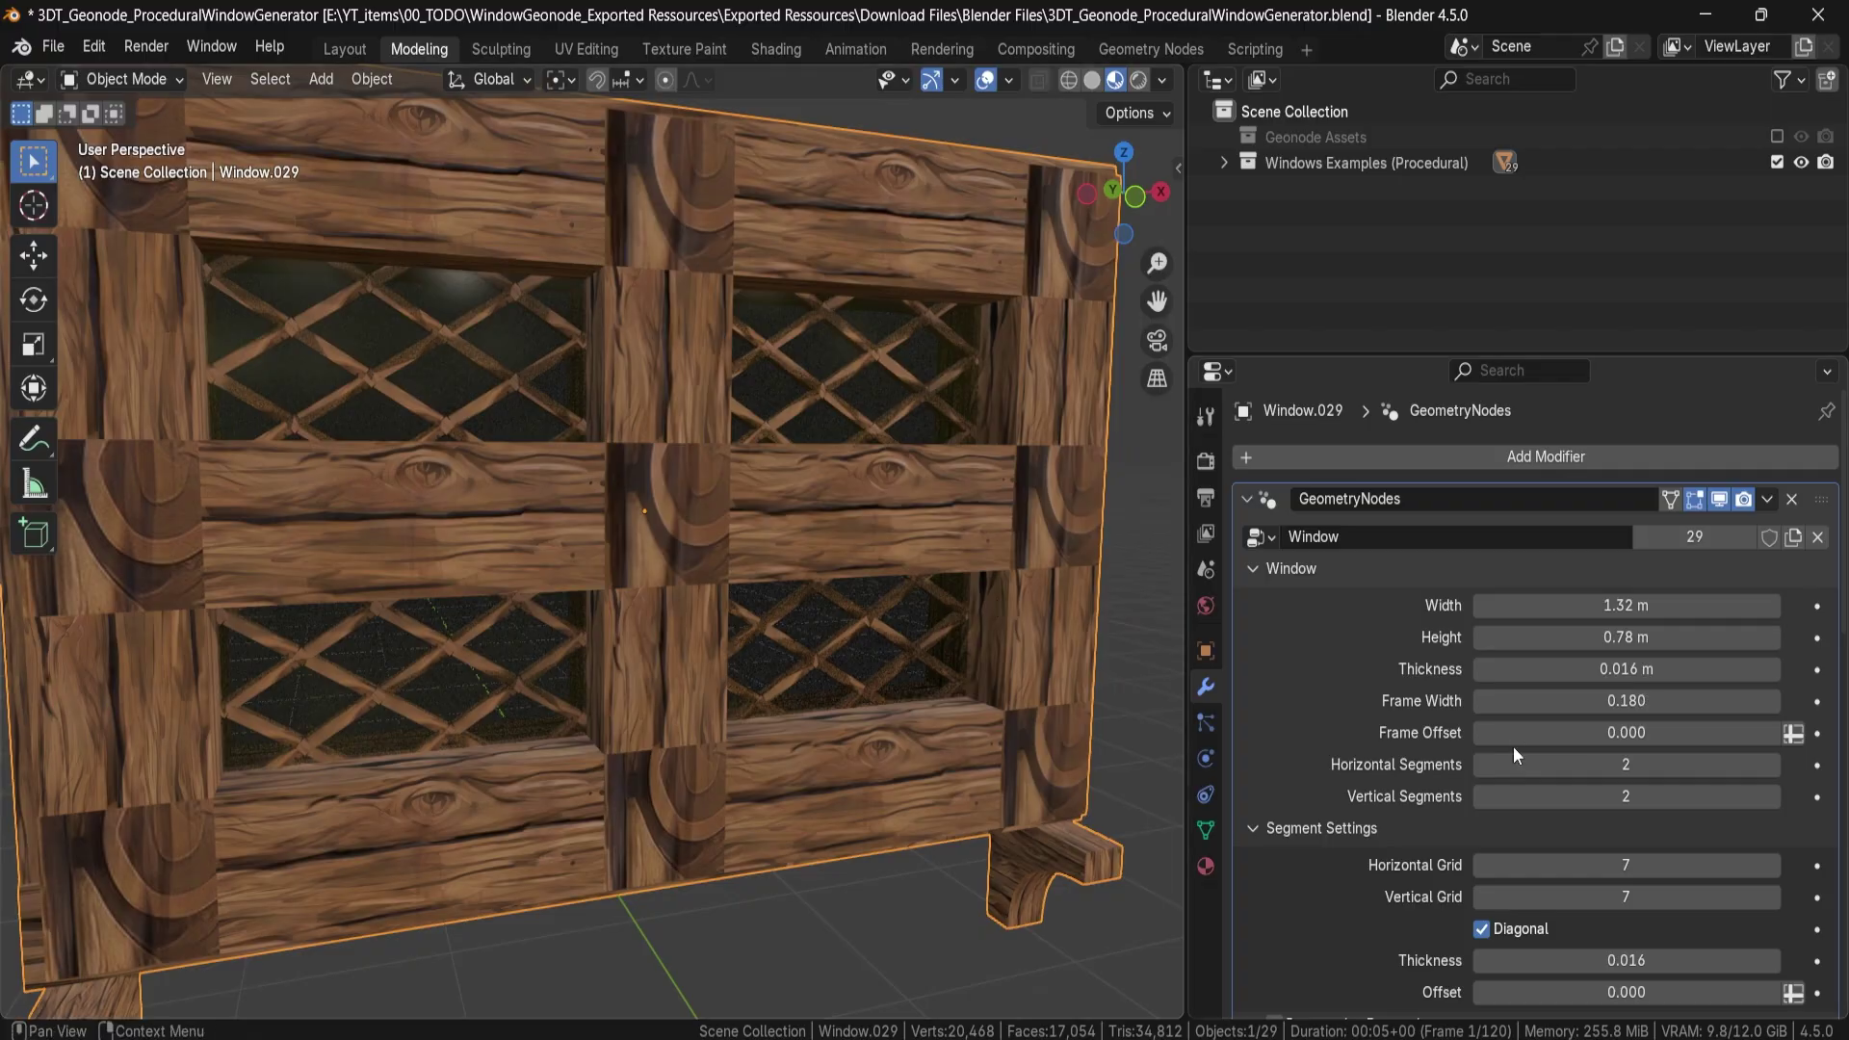
drag(1517, 700, 1352, 700)
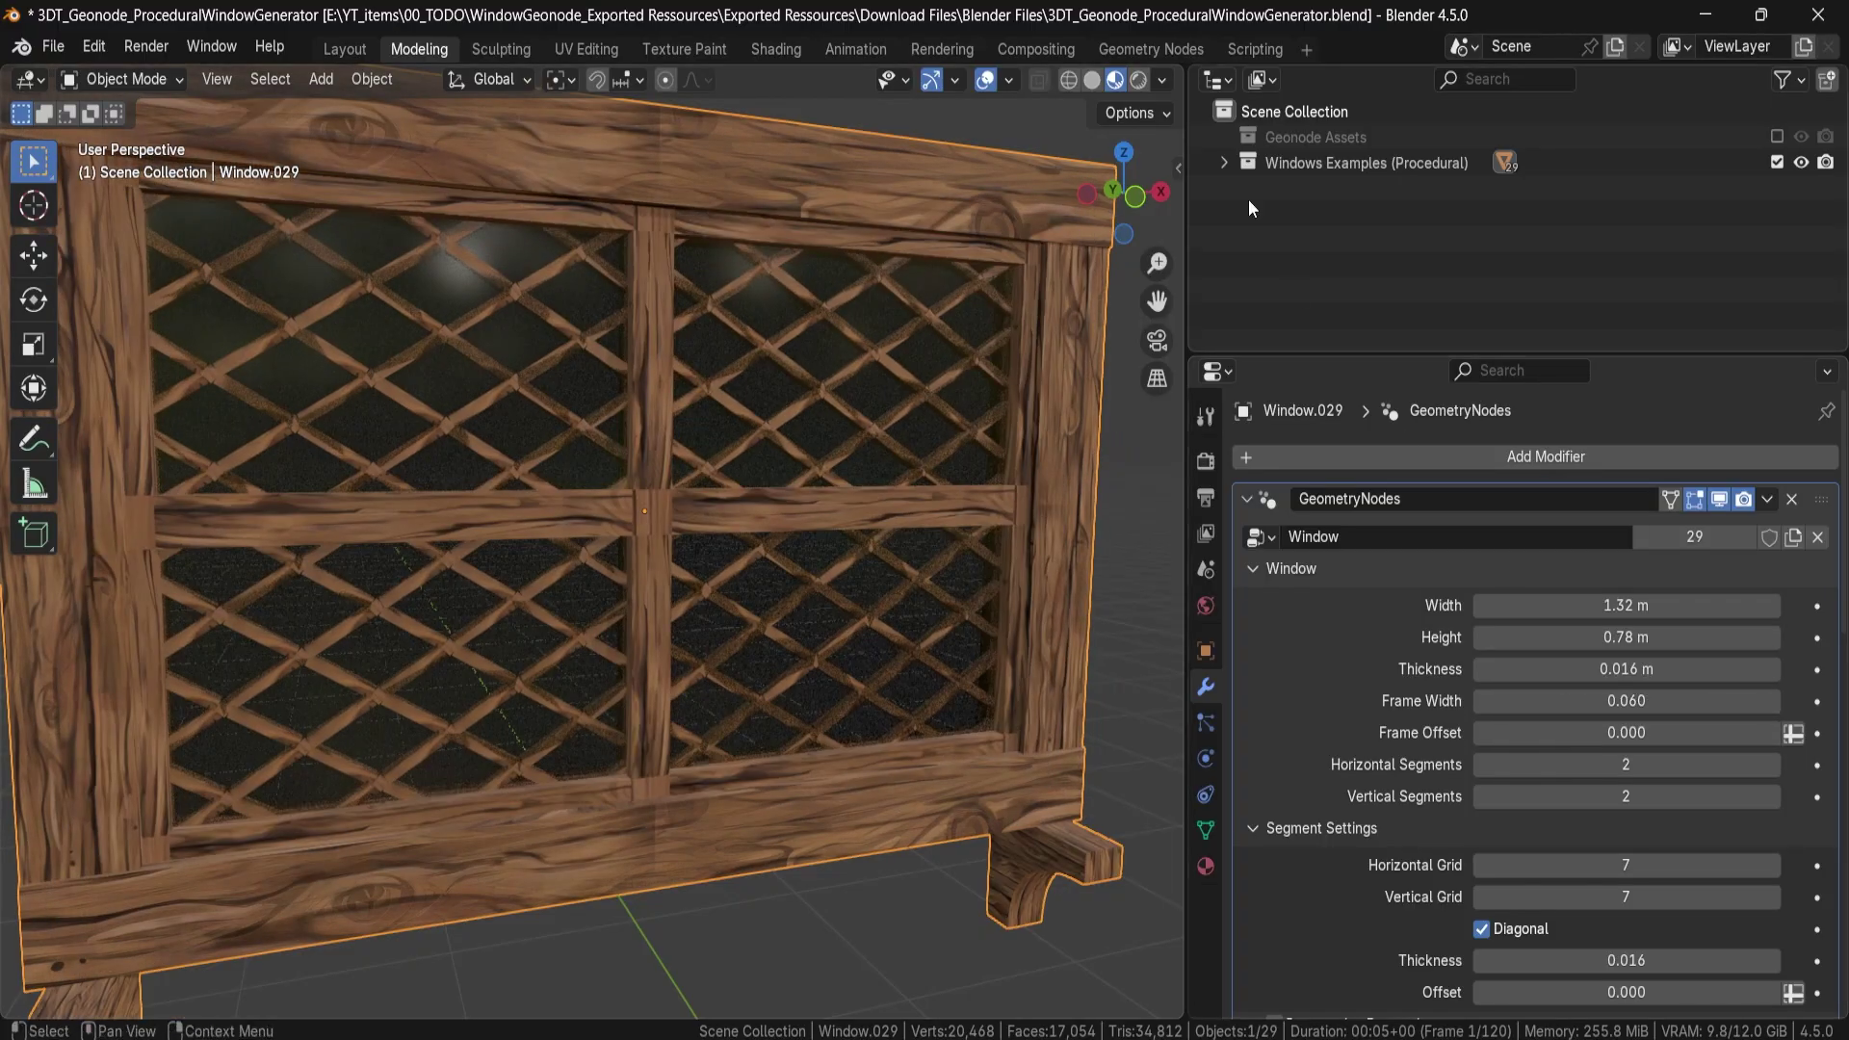
Switch to Solid shading and set the window's frame width to 0.075.
click(1091, 79)
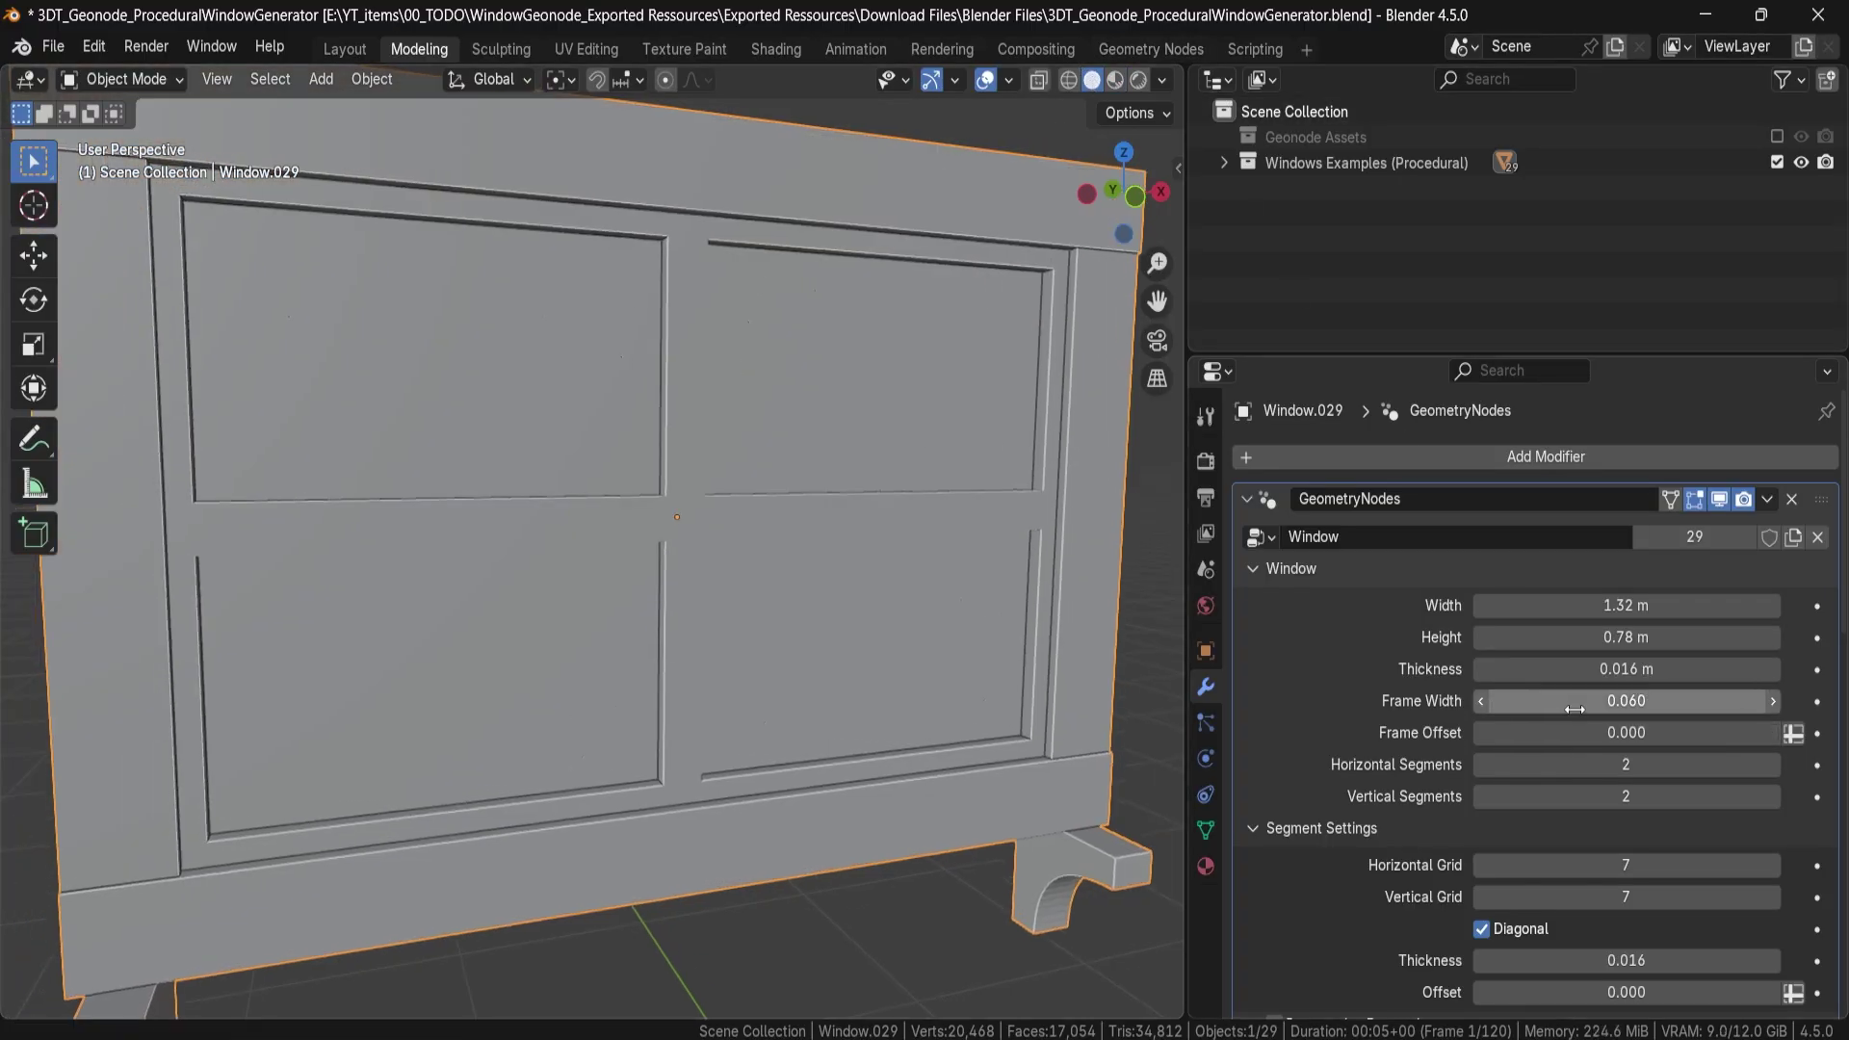
drag(1575, 709, 1648, 733)
middle_drag(632, 713, 563, 558)
scroll(713, 669, up, 3)
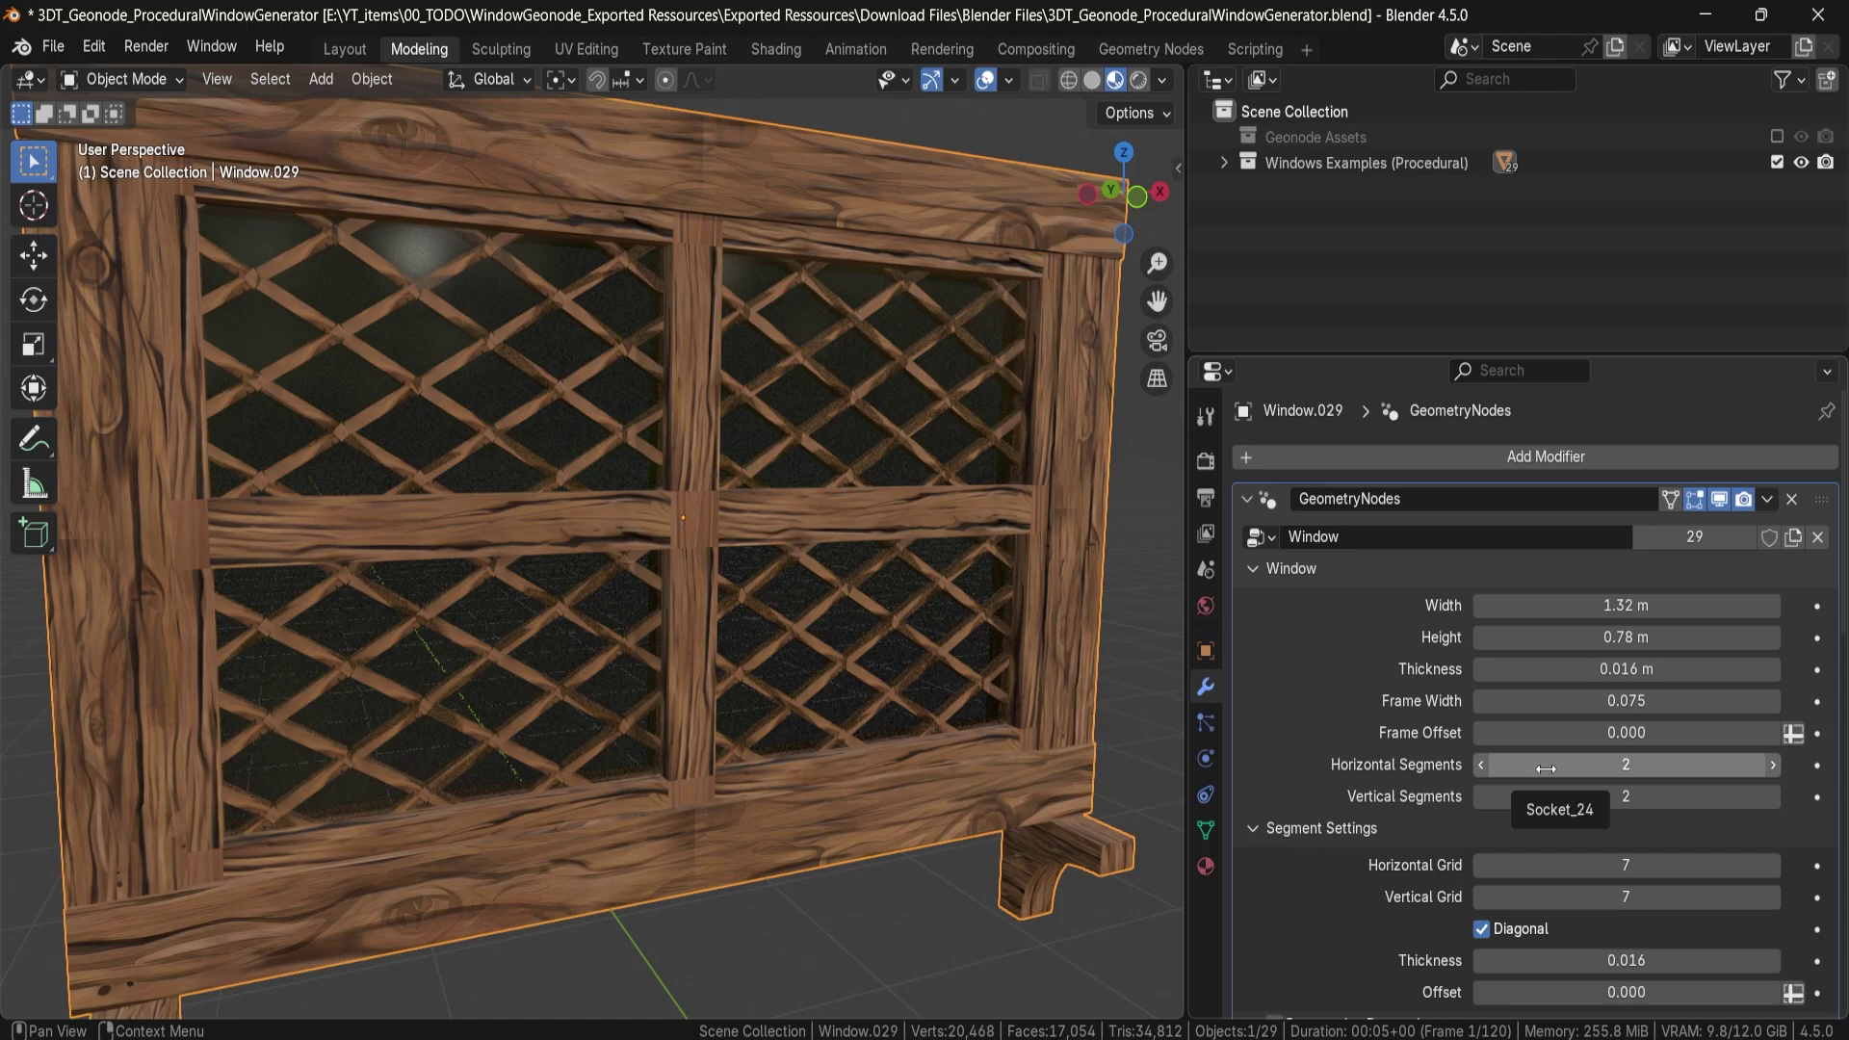
Set both the horizontal and vertical segments of the lattice window to 4.
middle_drag(625, 547, 570, 501)
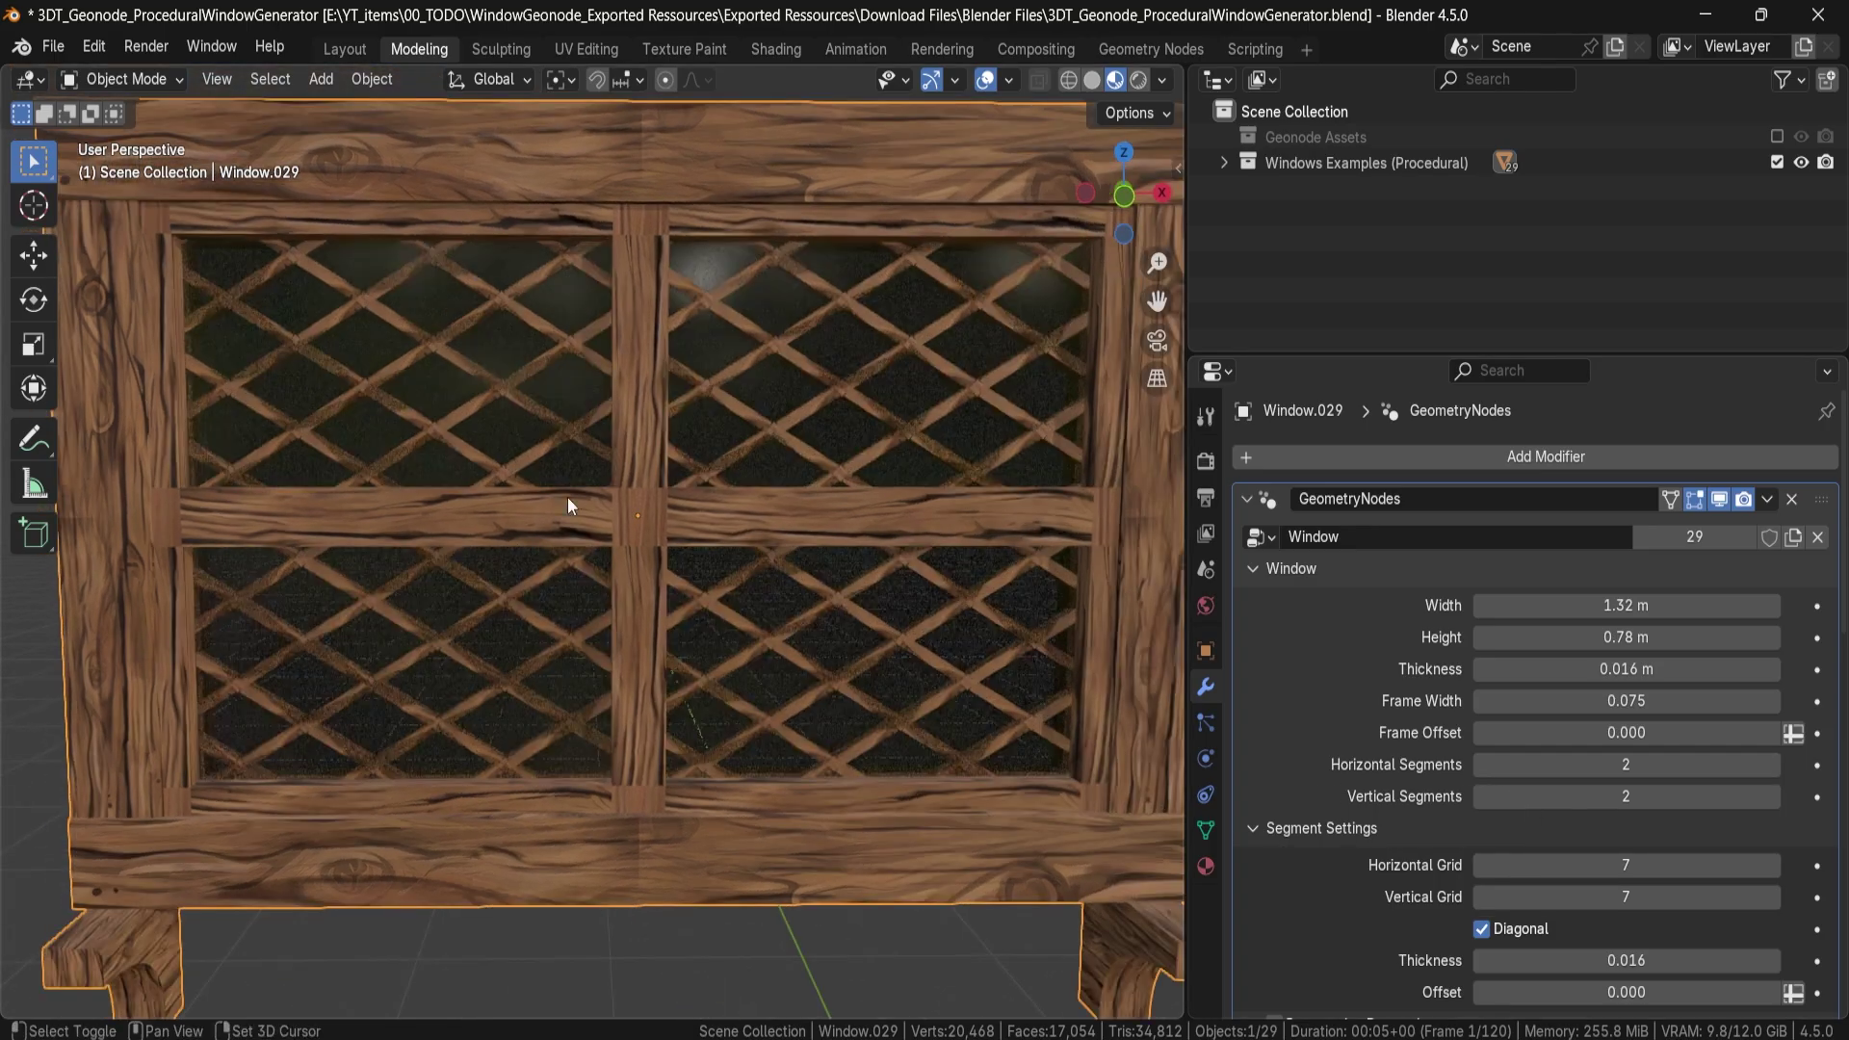
scroll(622, 873, up, 2)
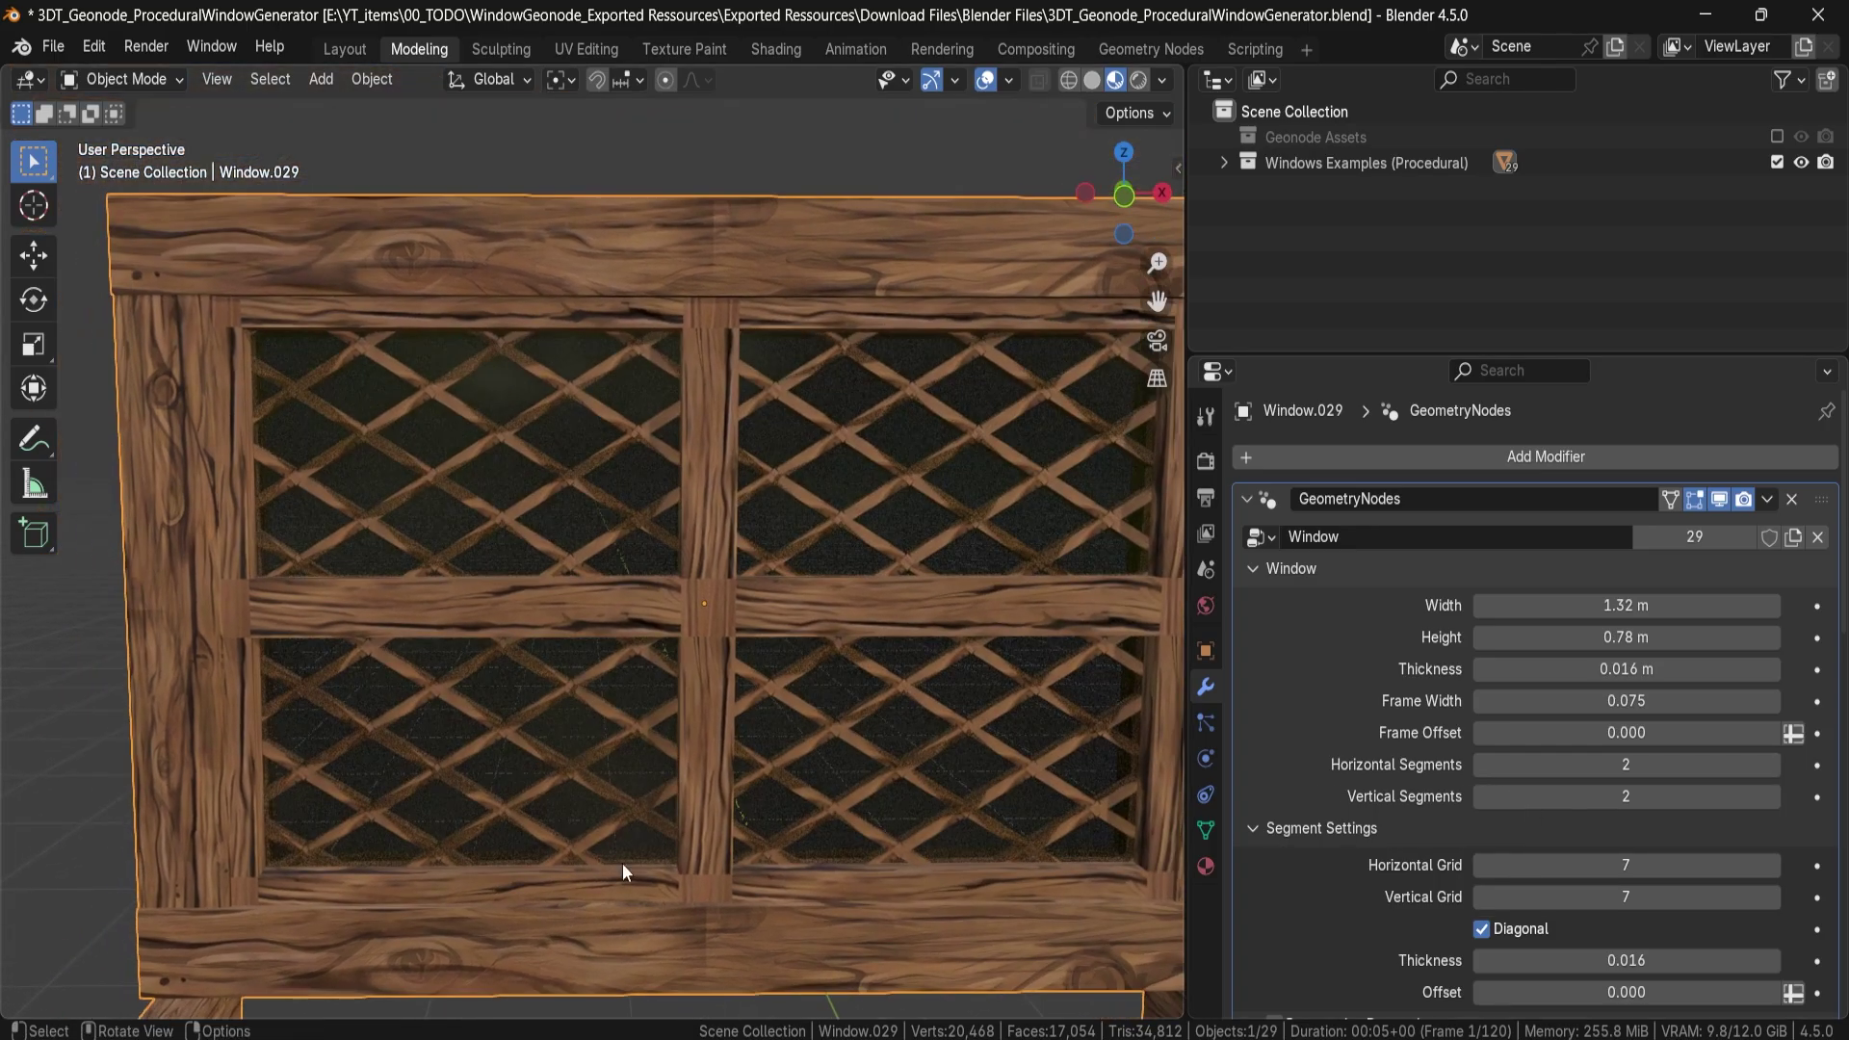
click(1772, 766)
click(1772, 766)
click(1770, 798)
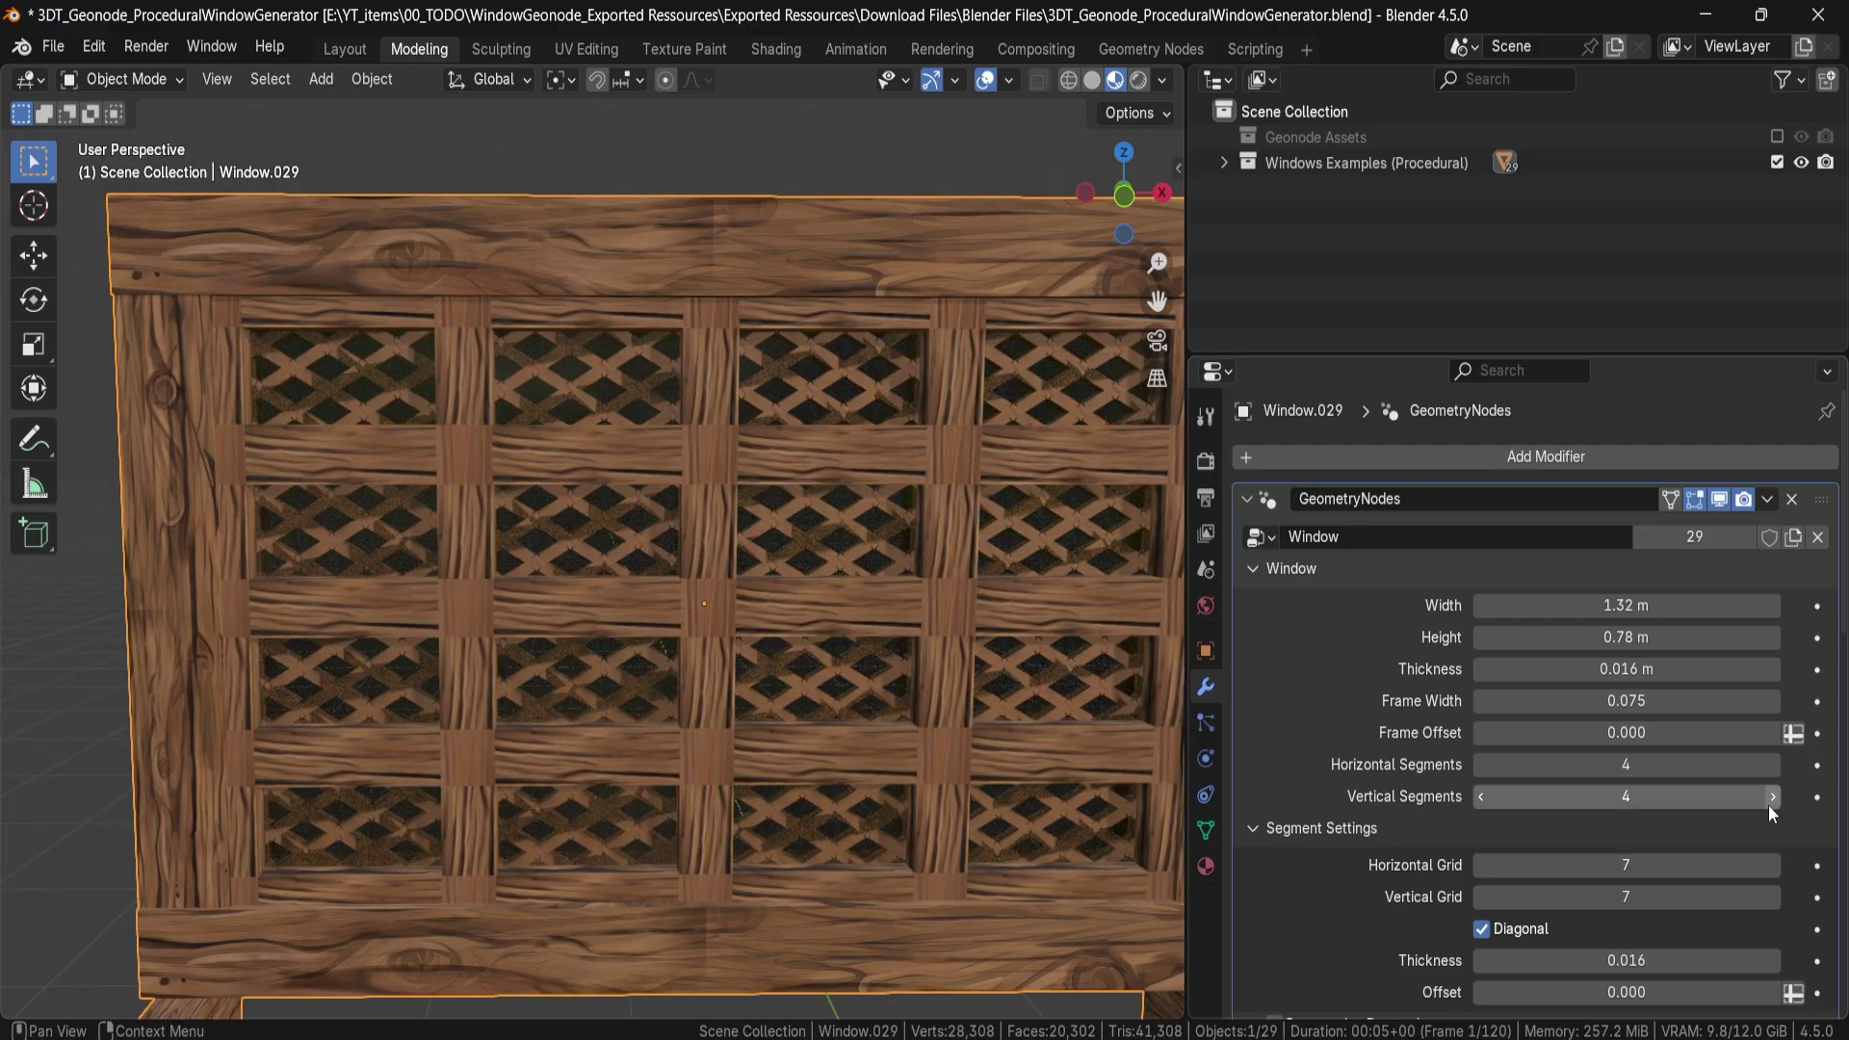
click(1770, 800)
middle_drag(645, 628, 447, 417)
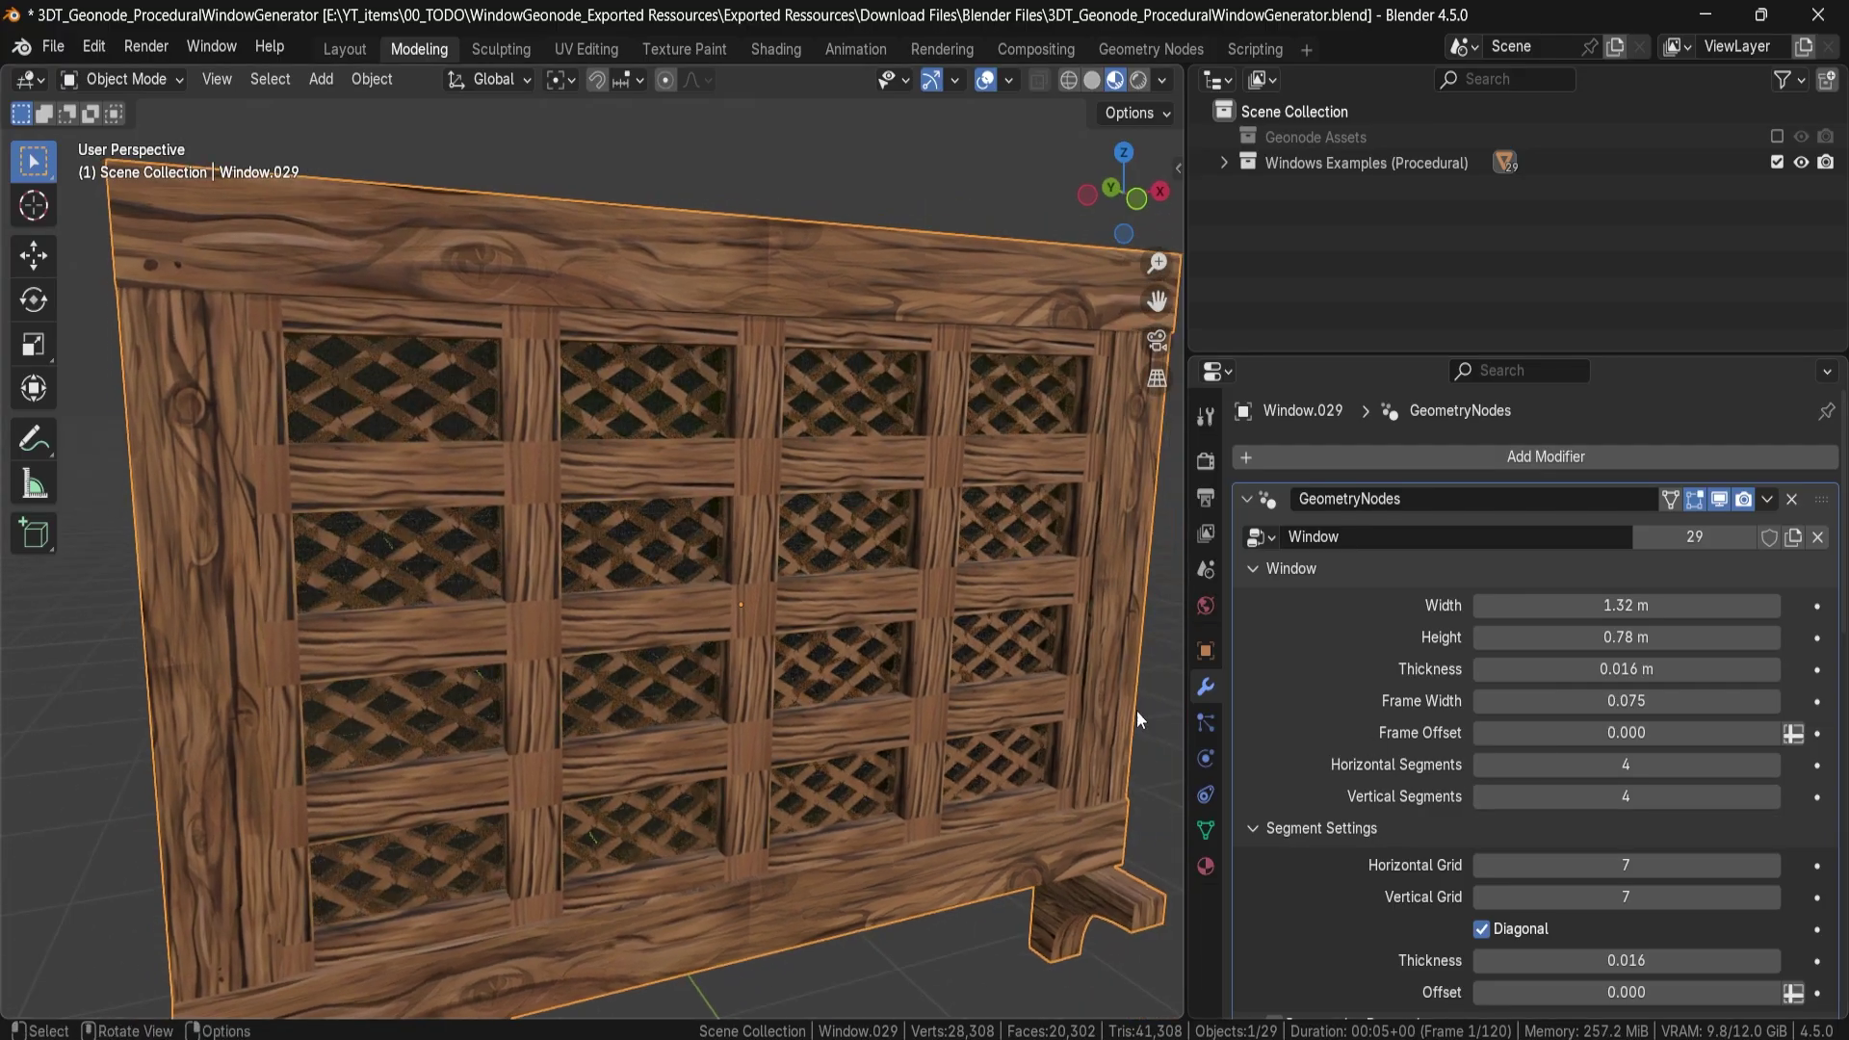
Reduce the horizontal and vertical grid of the window segments to 1 in the textured view.
click(1091, 80)
click(1119, 79)
middle_drag(523, 501, 961, 722)
drag(1631, 864, 1483, 861)
click(1481, 899)
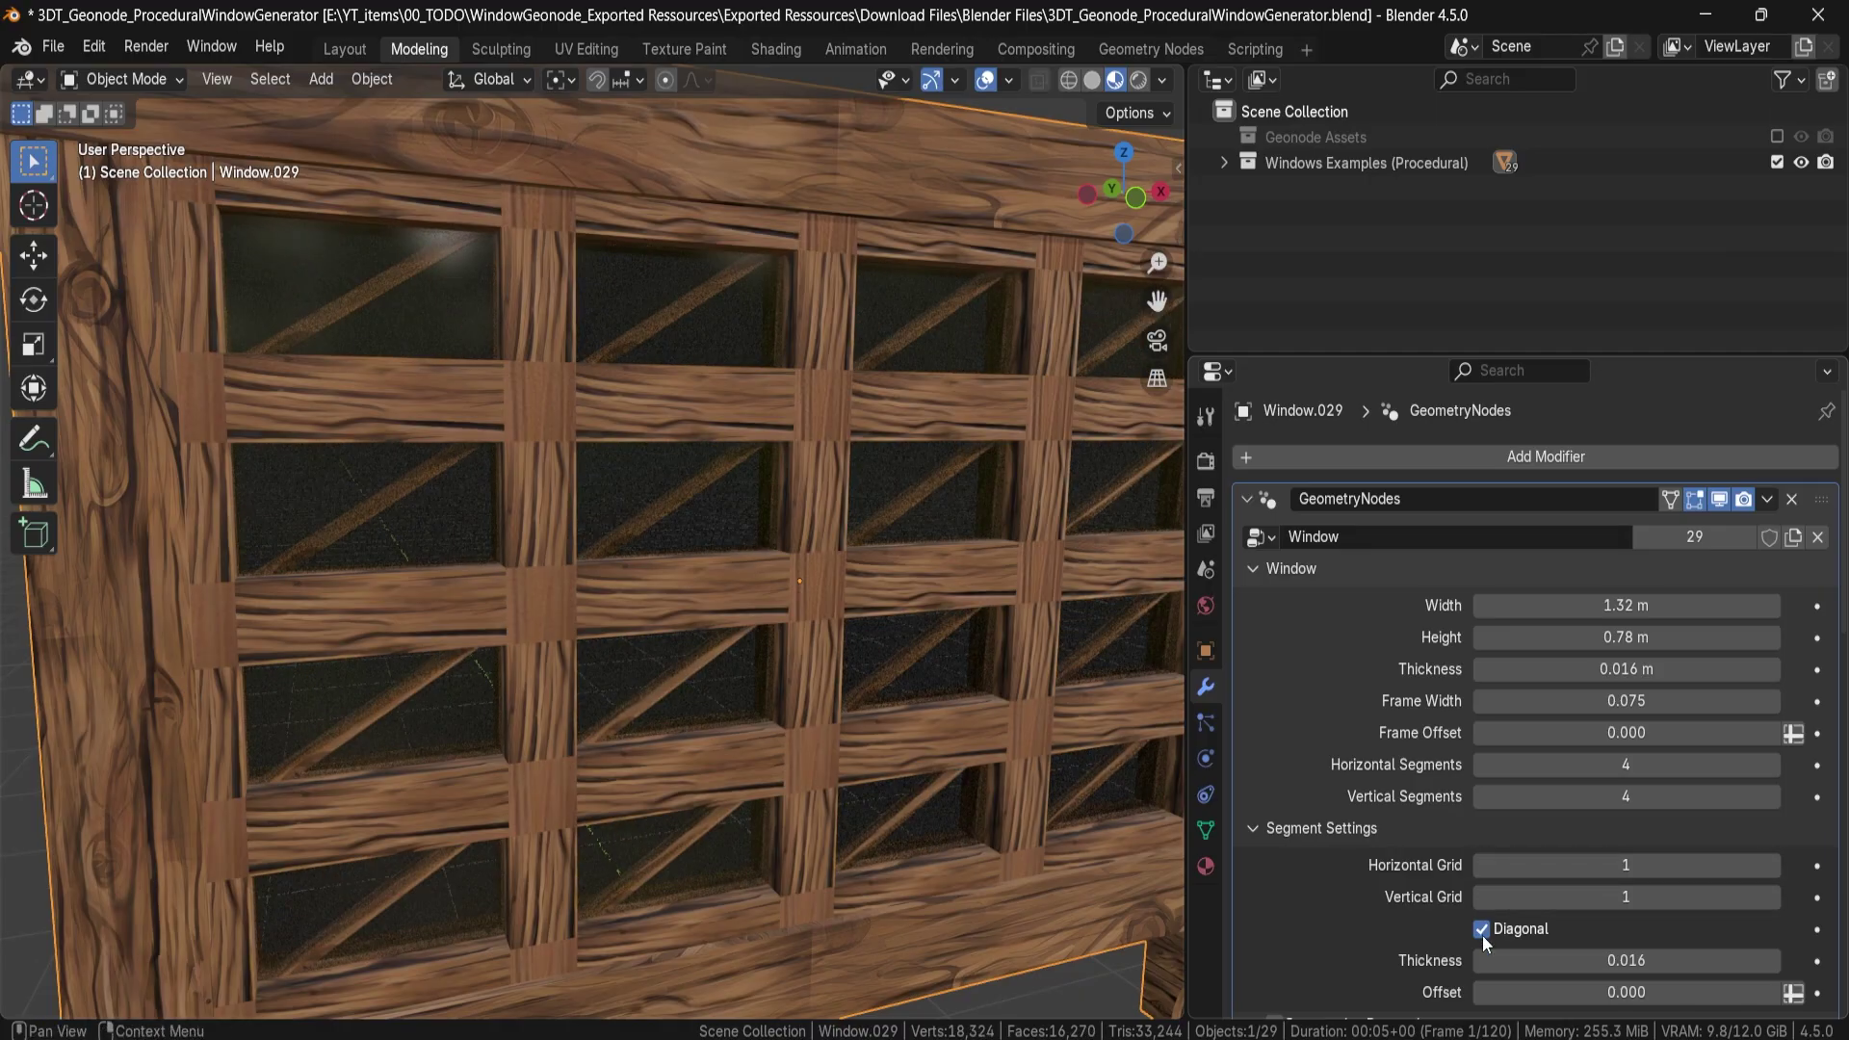
Set the horizontal and vertical grid to 0 and view the window without its lattice from both sides.
click(1596, 865)
text(0)
key(Tab)
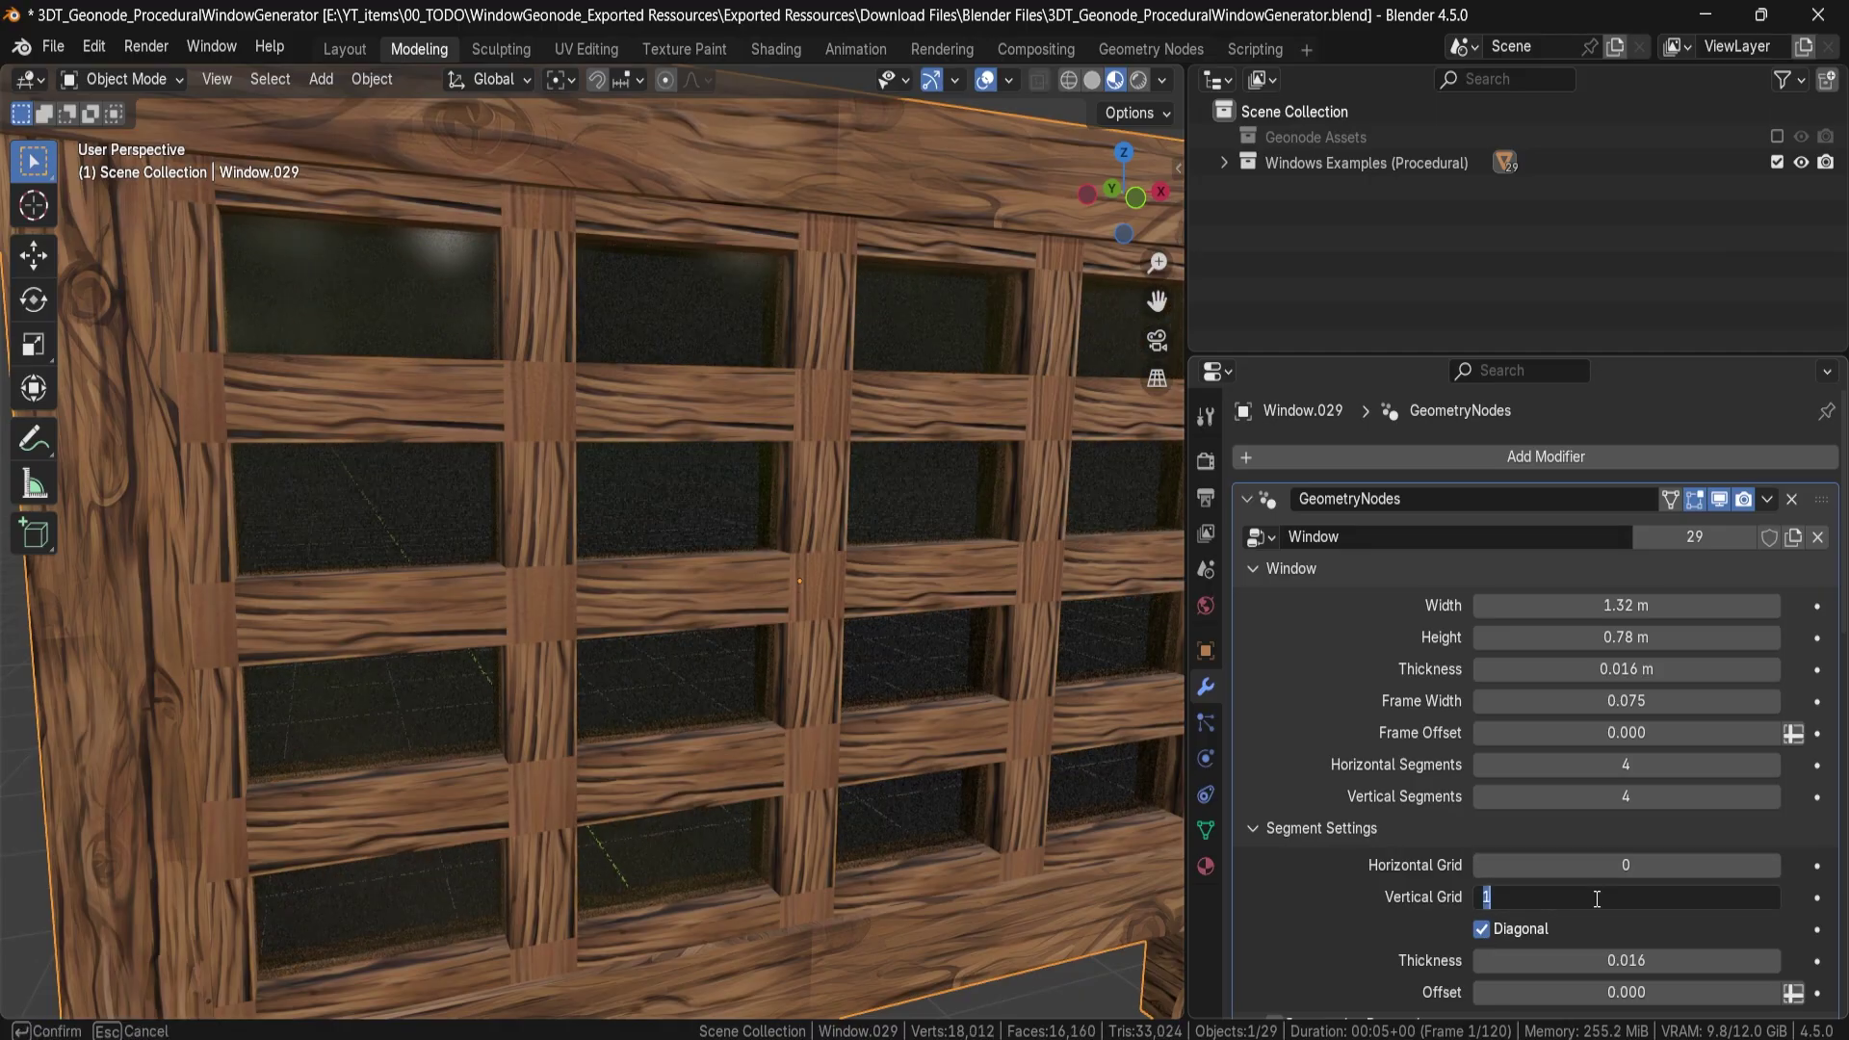
text(0)
key(Return)
scroll(755, 651, down, 5)
middle_drag(827, 599, 582, 719)
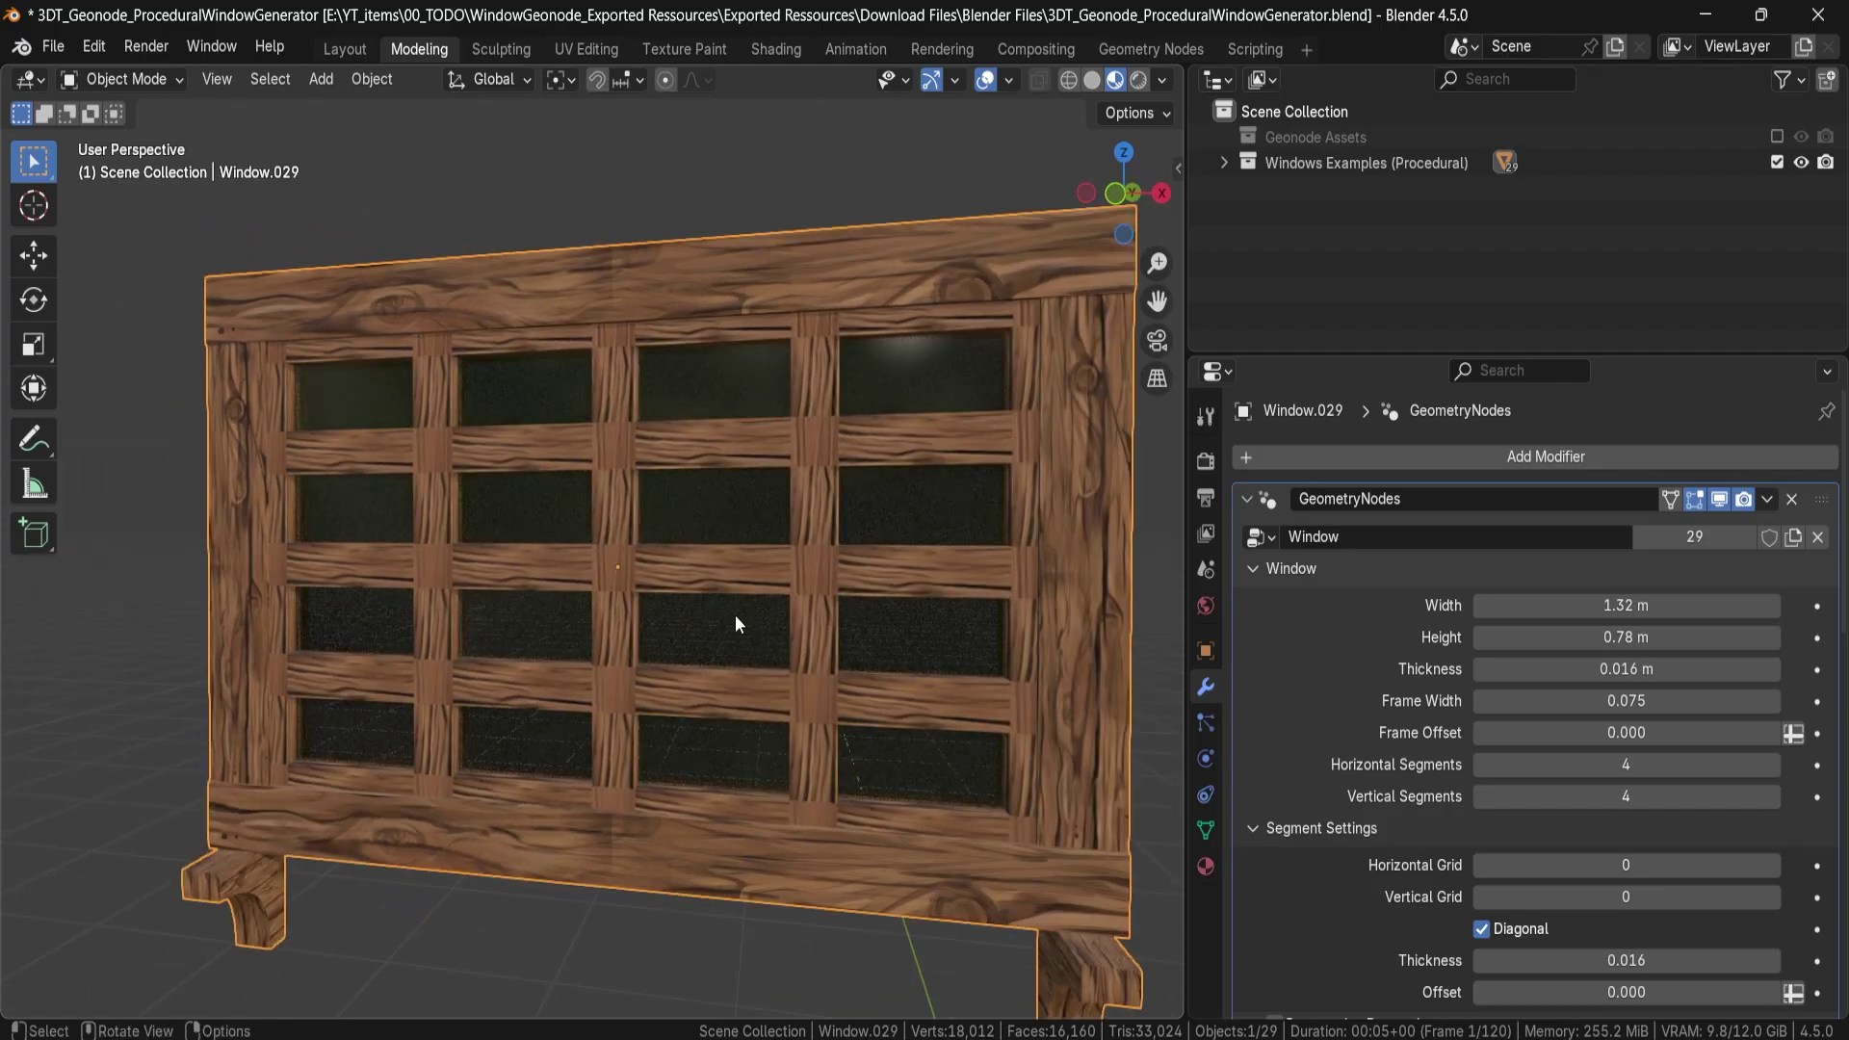
middle_drag(688, 661, 828, 678)
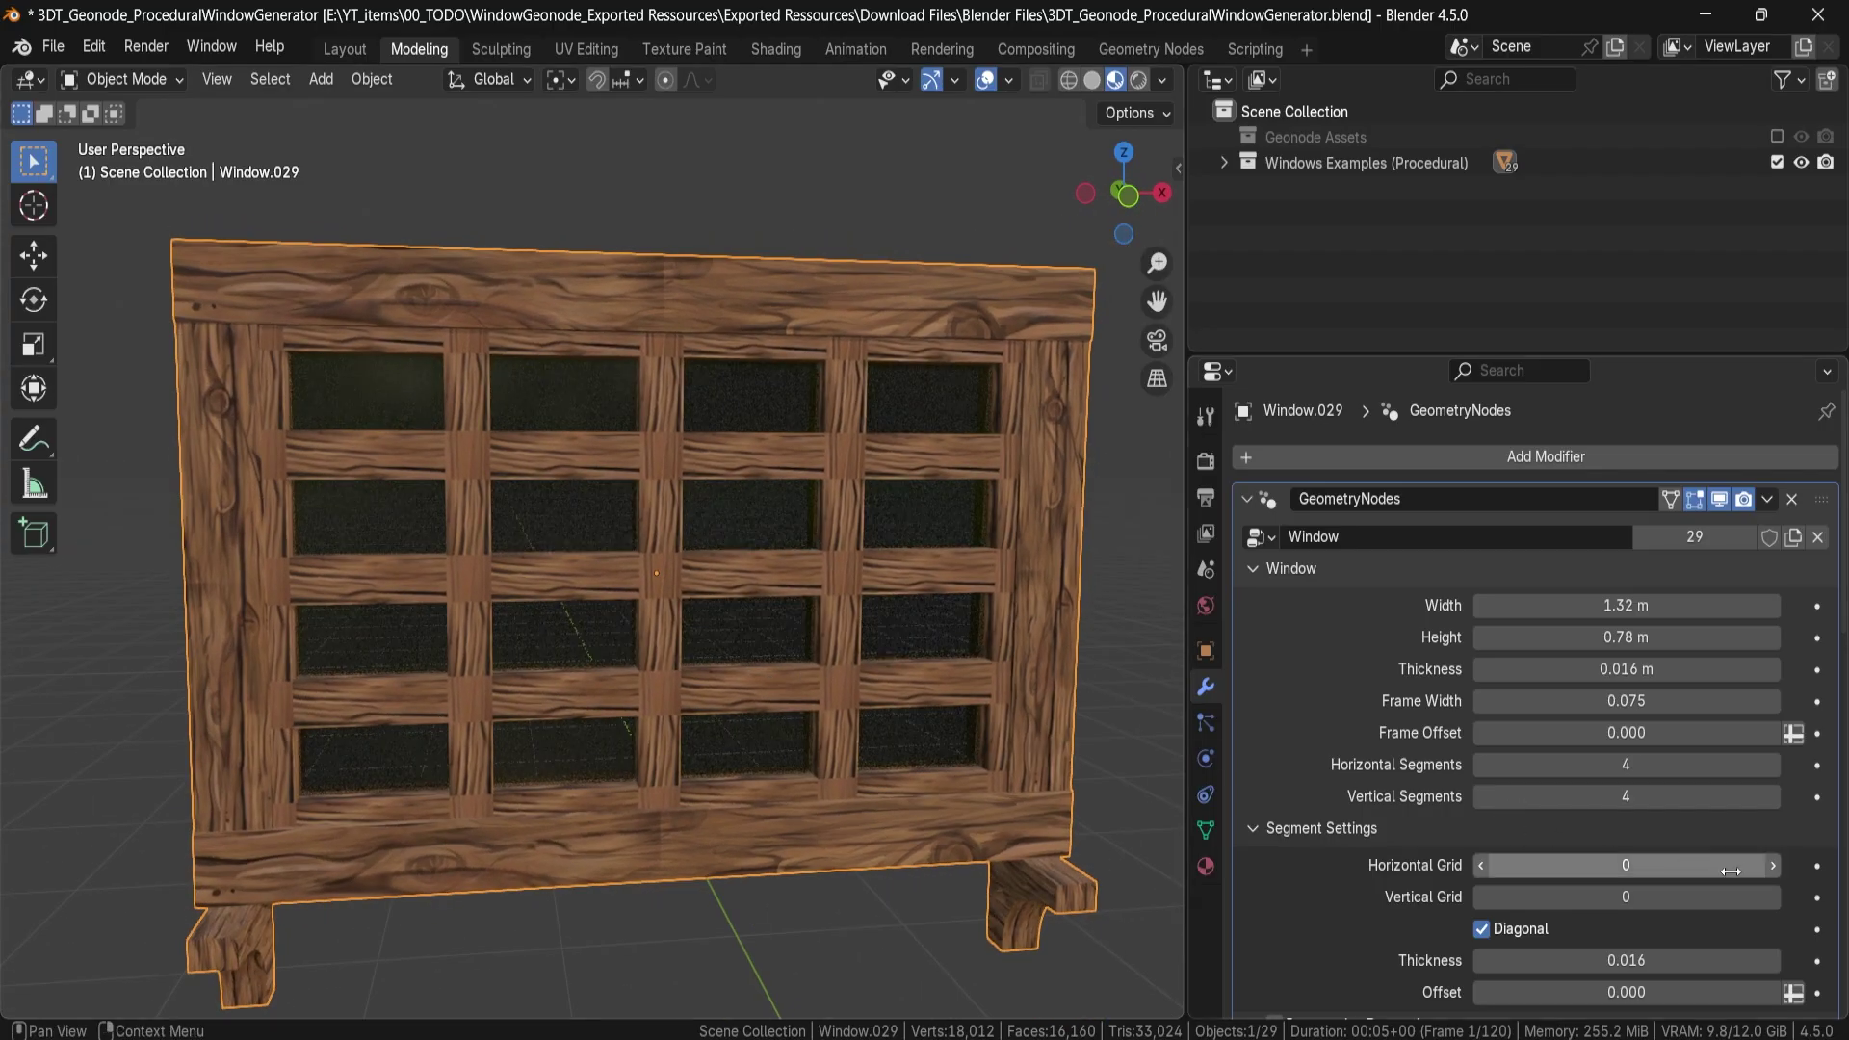
Raise the segment lattice's horizontal and vertical grid to 3 each.
click(1774, 866)
click(1773, 866)
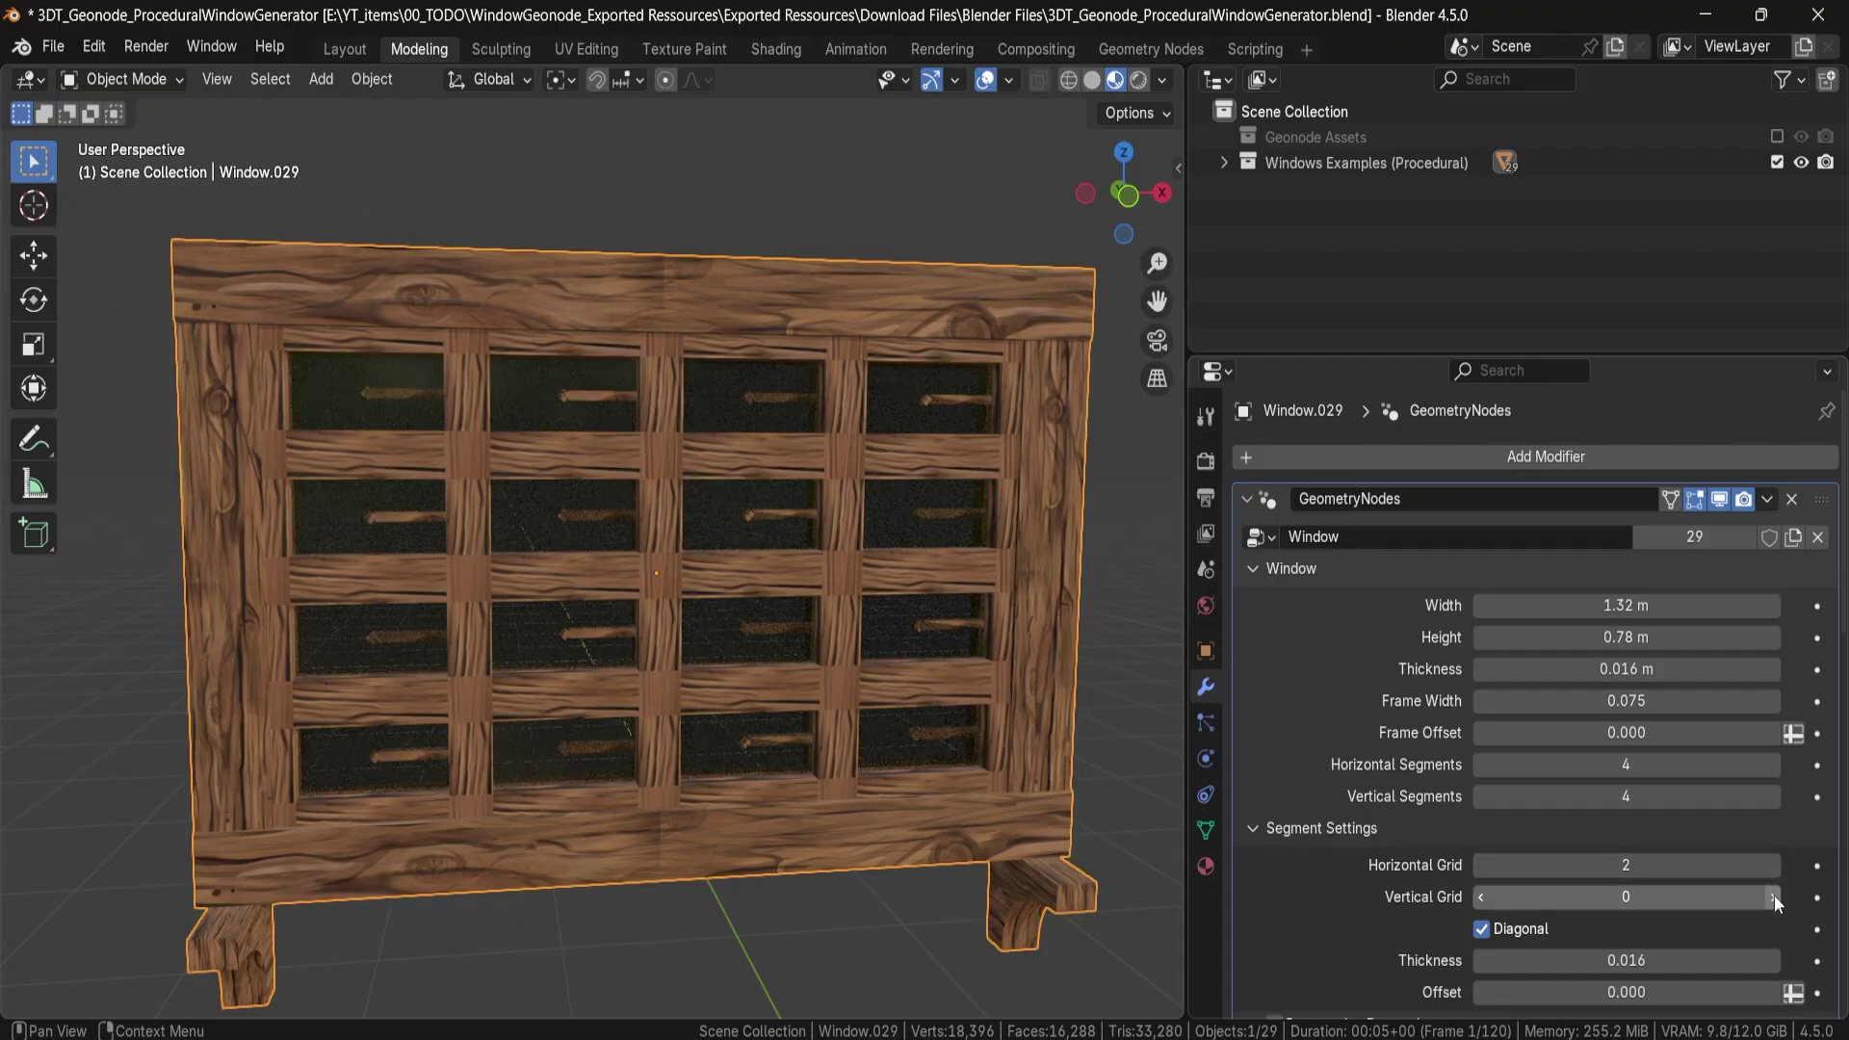
click(1773, 895)
click(1774, 896)
click(1773, 897)
click(1770, 866)
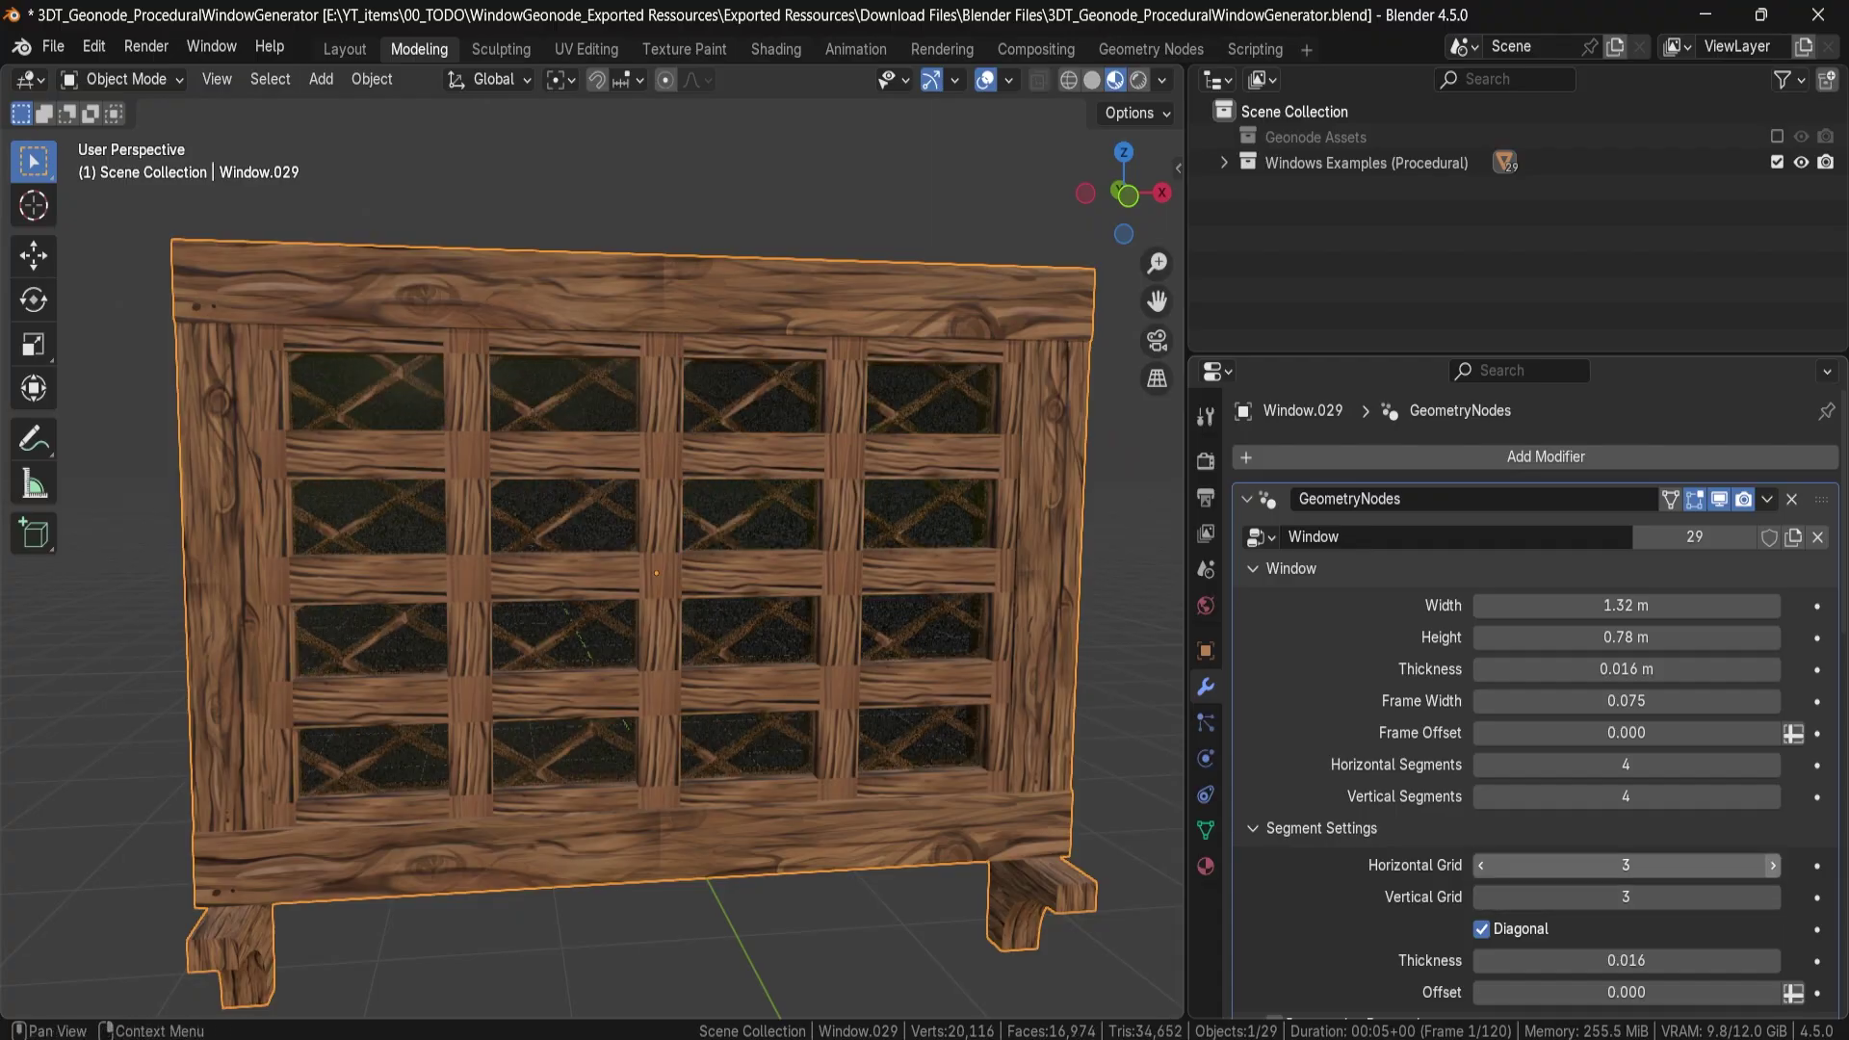
Set both the horizontal and vertical grid of the segments to 5.
click(1769, 864)
click(1769, 864)
click(1661, 863)
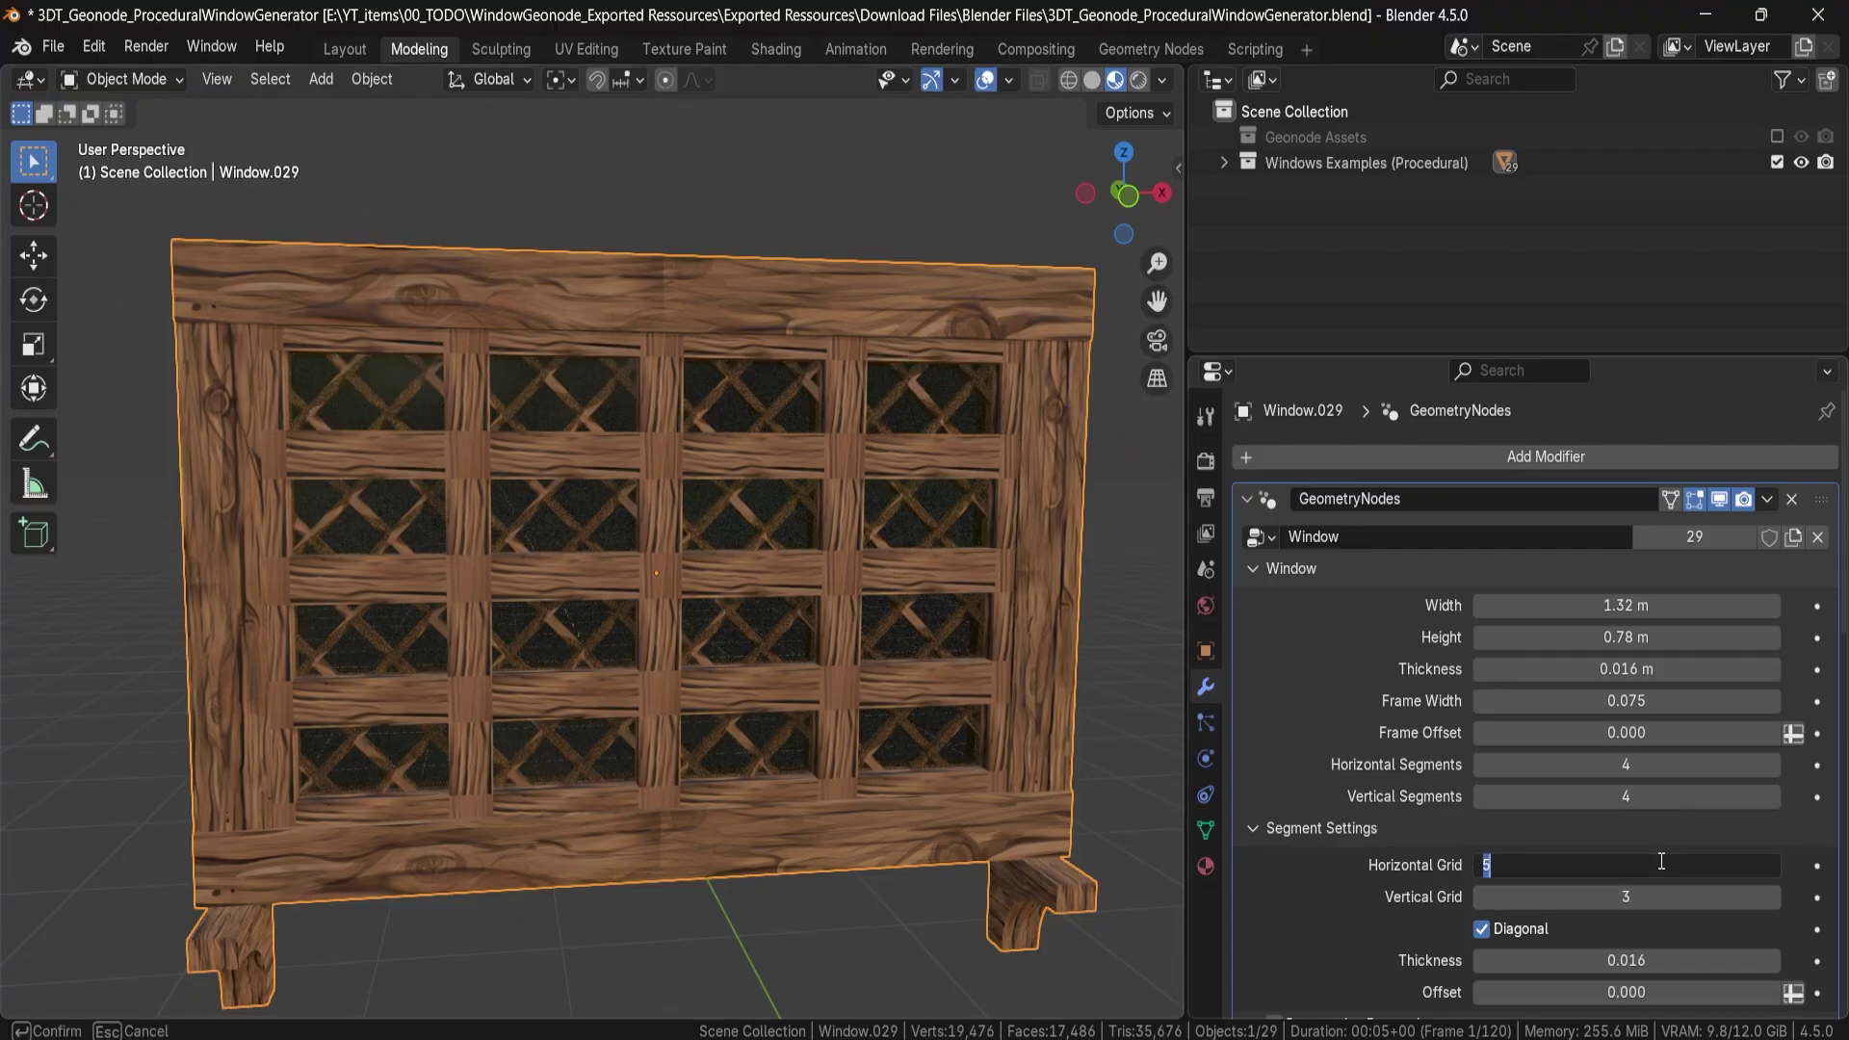
key(Return)
click(1648, 892)
text(5)
key(Return)
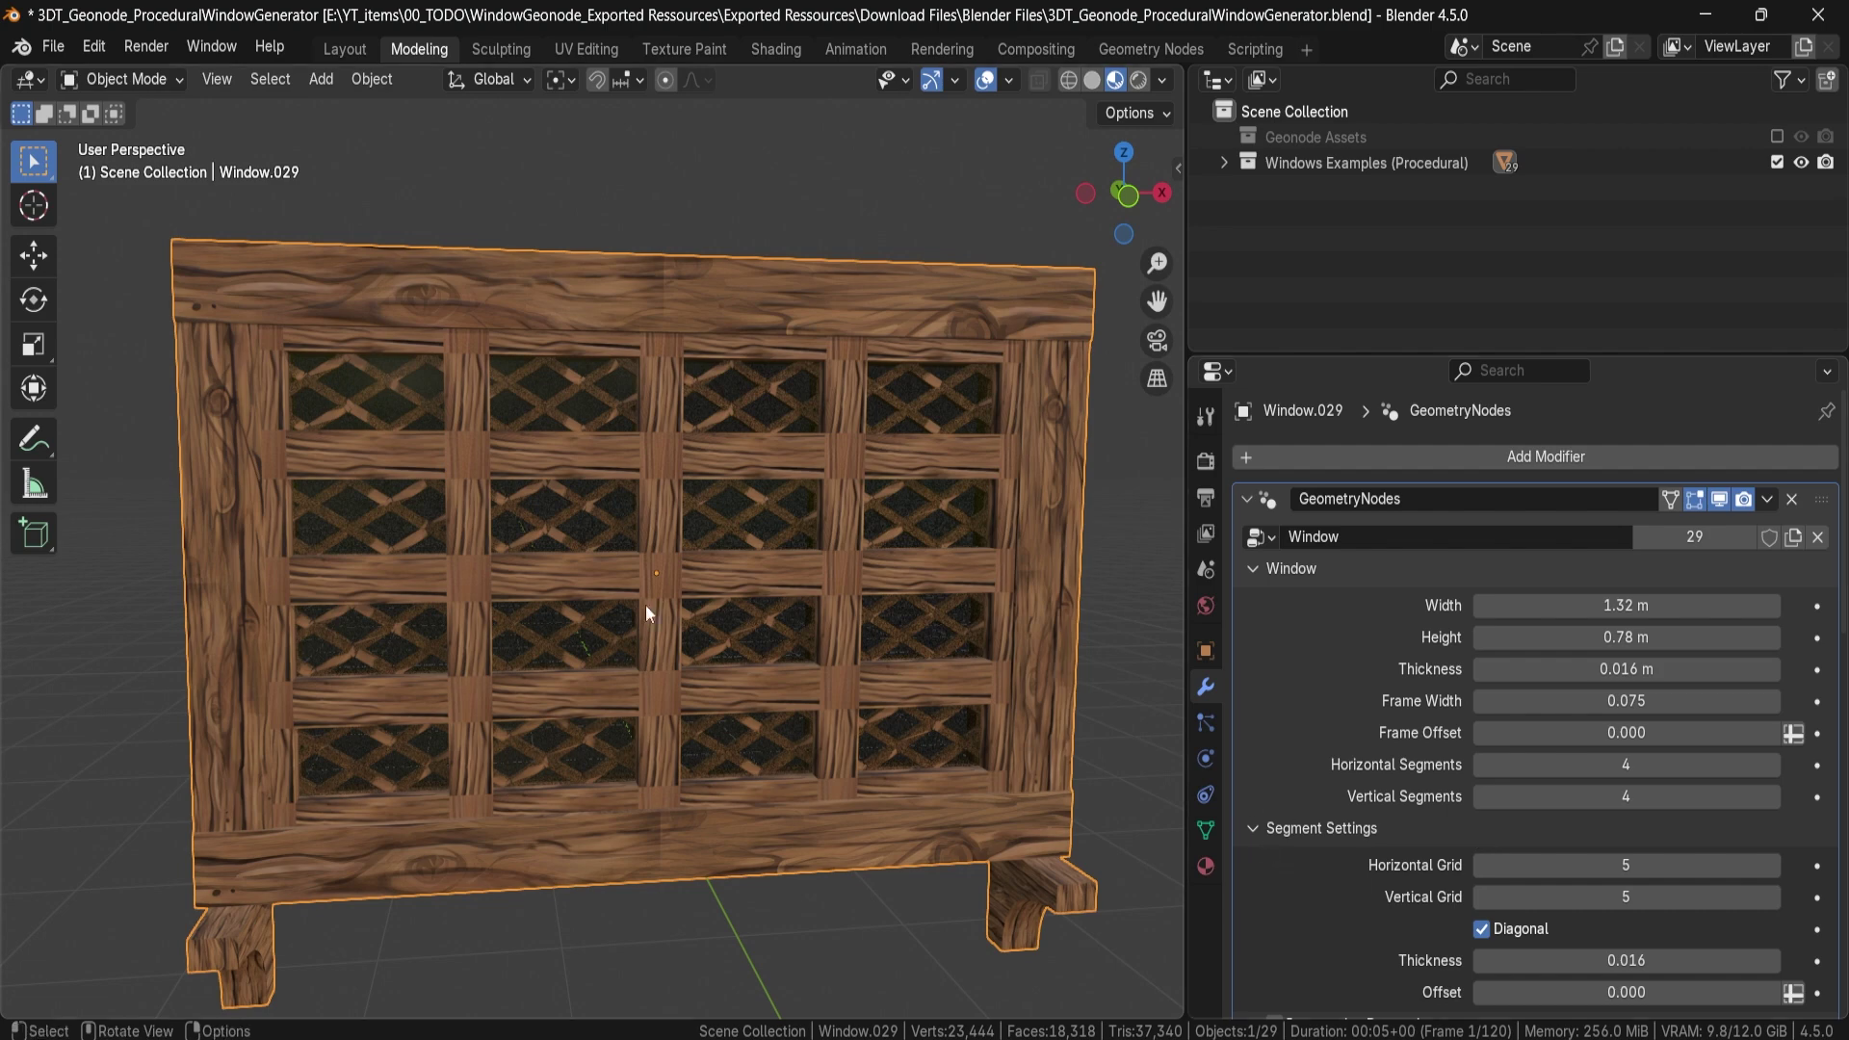
Turn off the lattice's Diagonal option and reduce the segment grid thickness to 0.003.
middle_drag(559, 527, 520, 521)
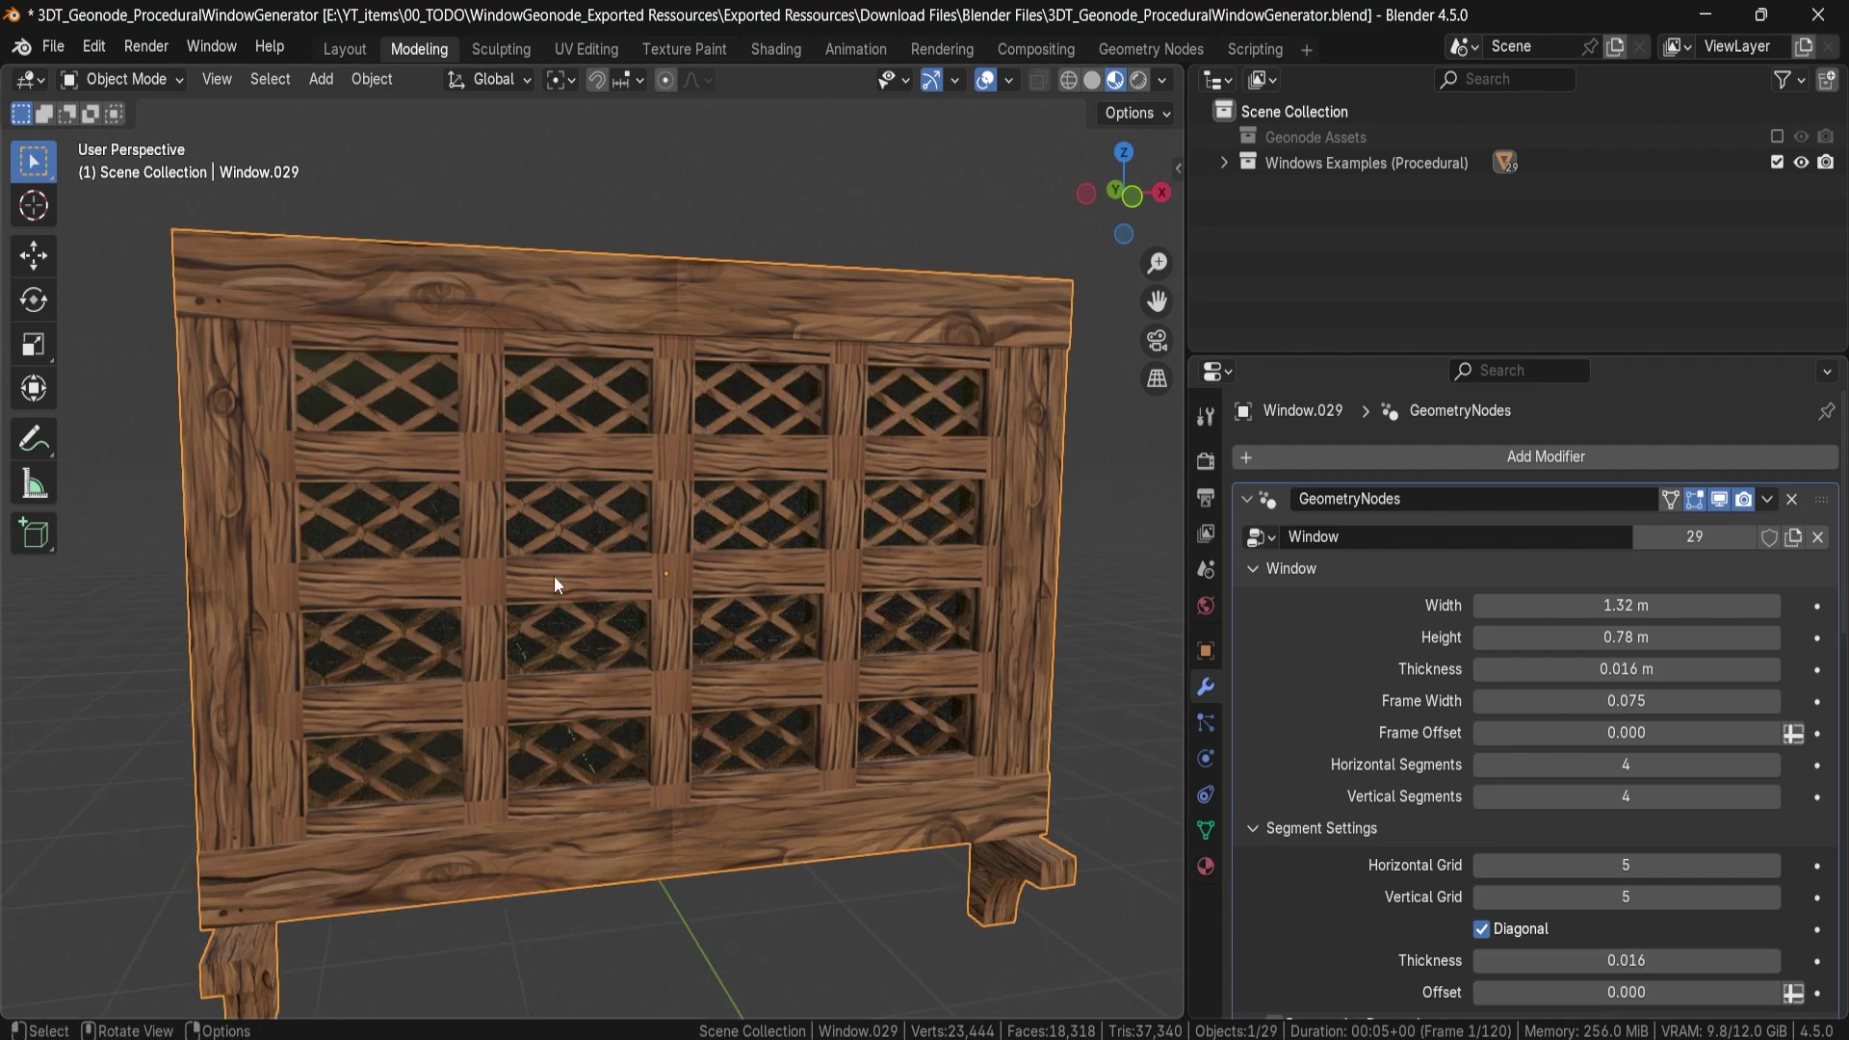
scroll(554, 584, up, 3)
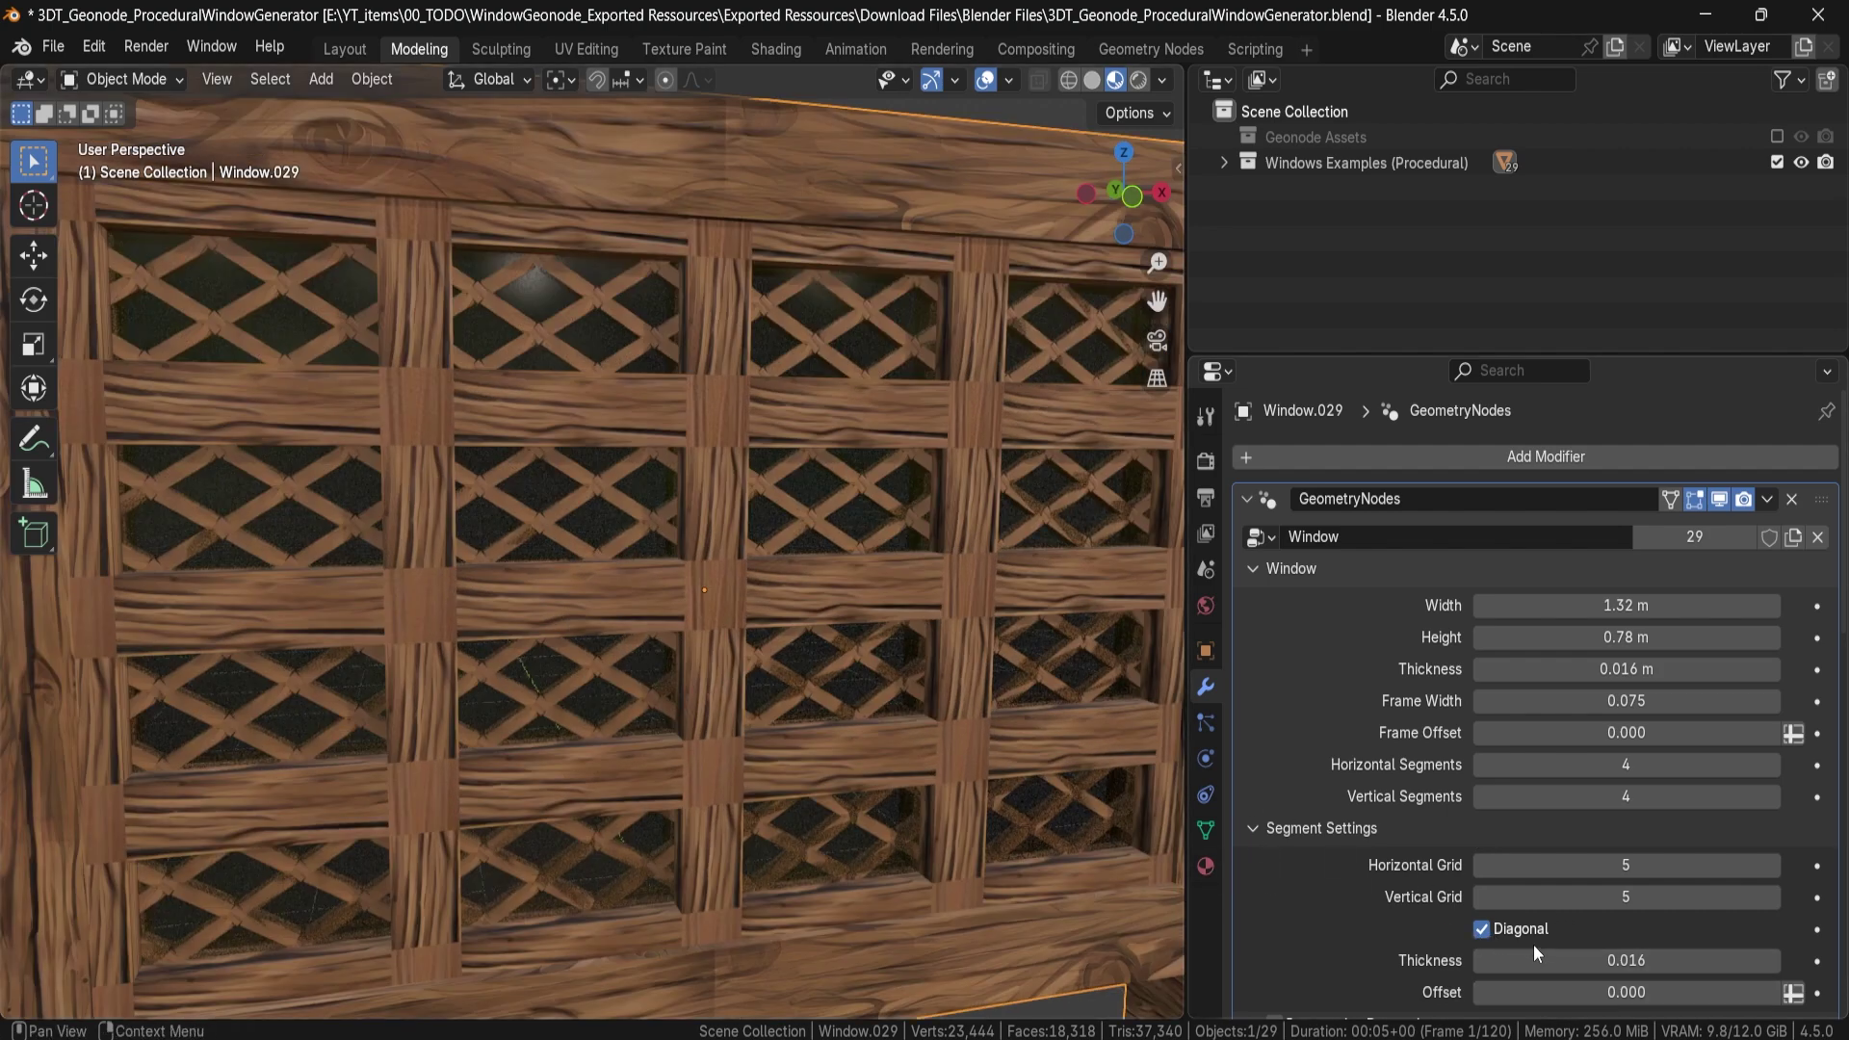
click(1482, 929)
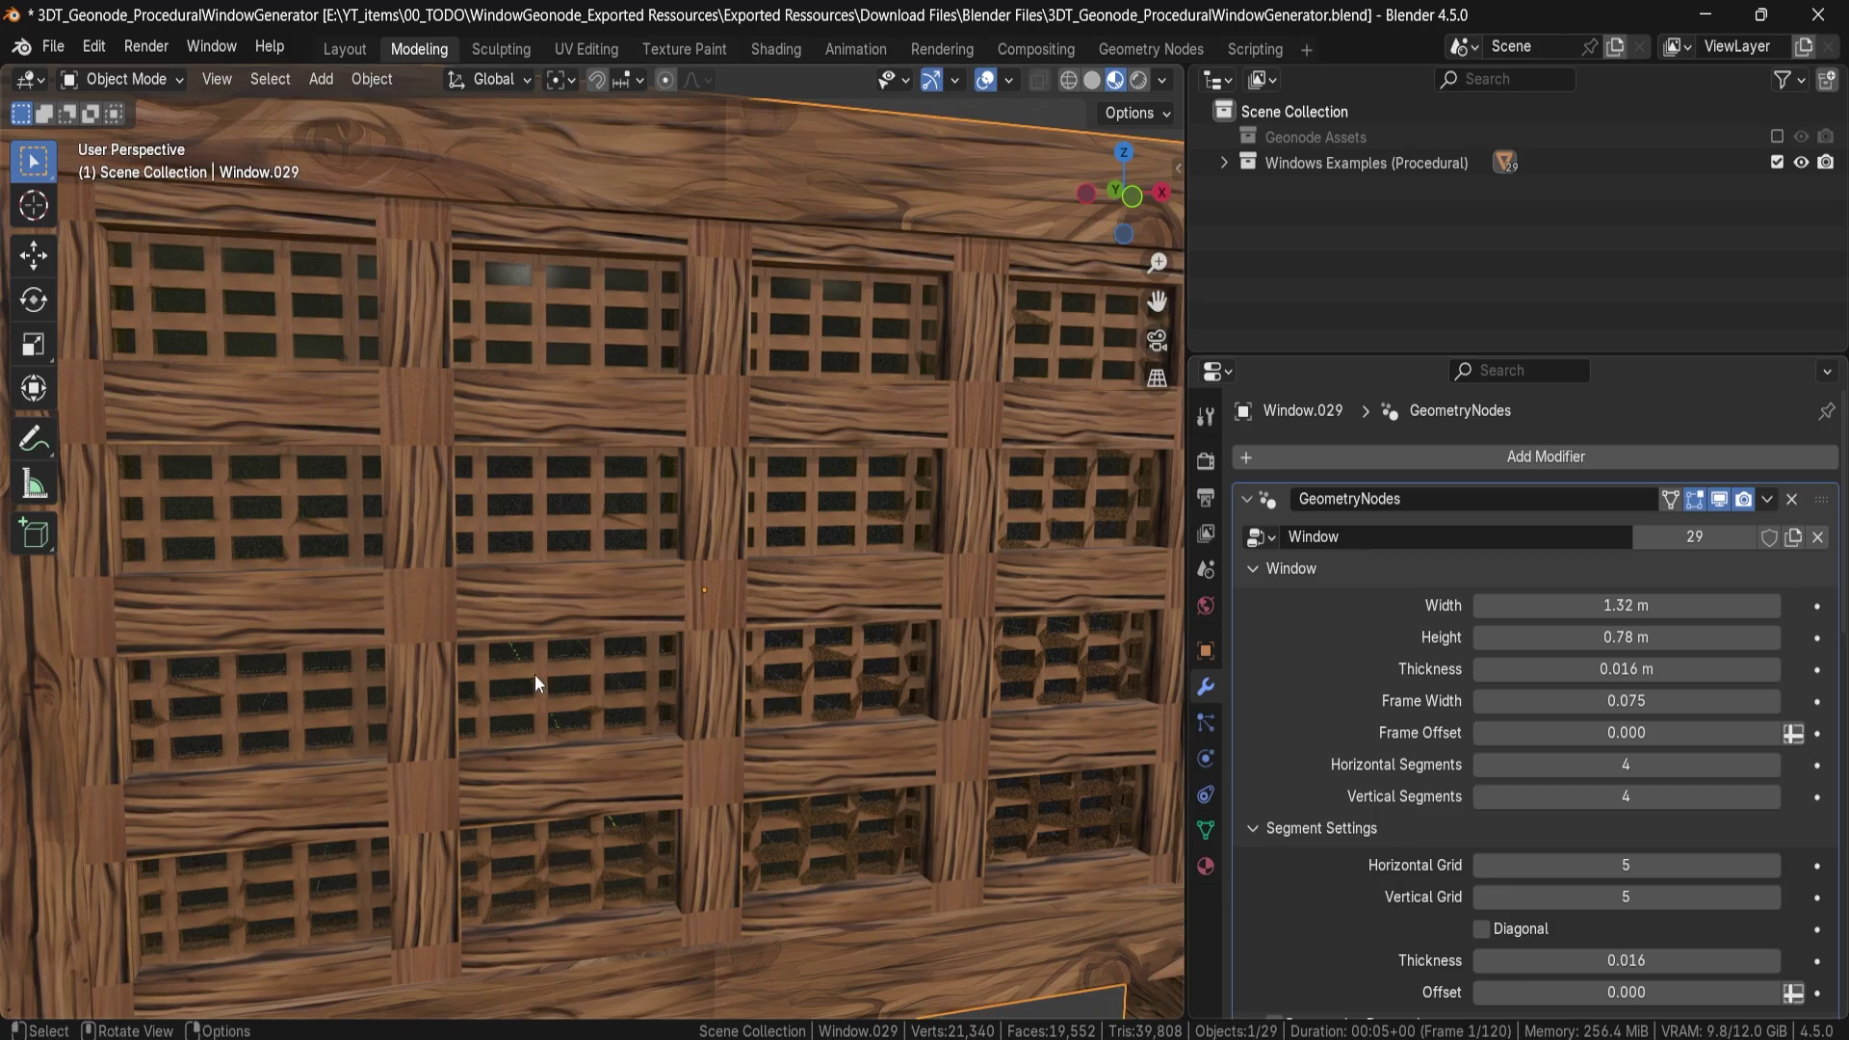
middle_drag(545, 601, 651, 593)
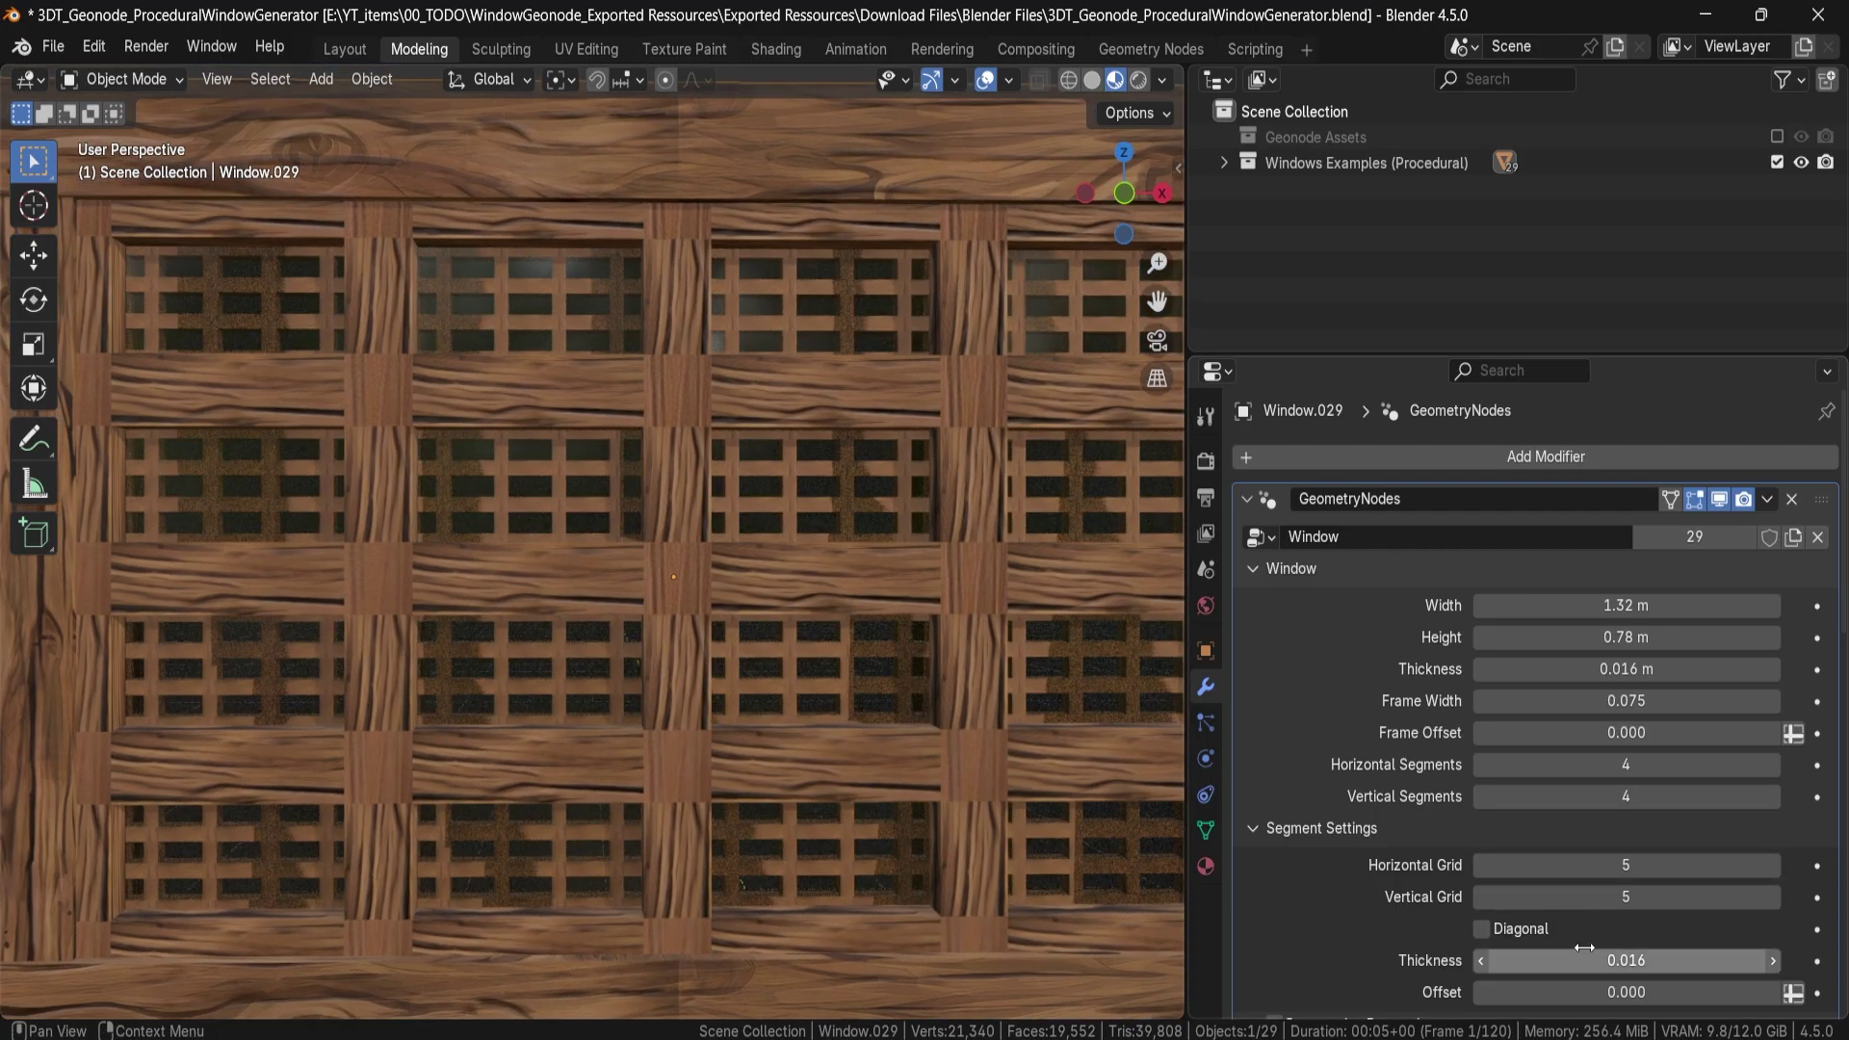
scroll(1627, 960, down, 2)
drag(1627, 909, 1531, 909)
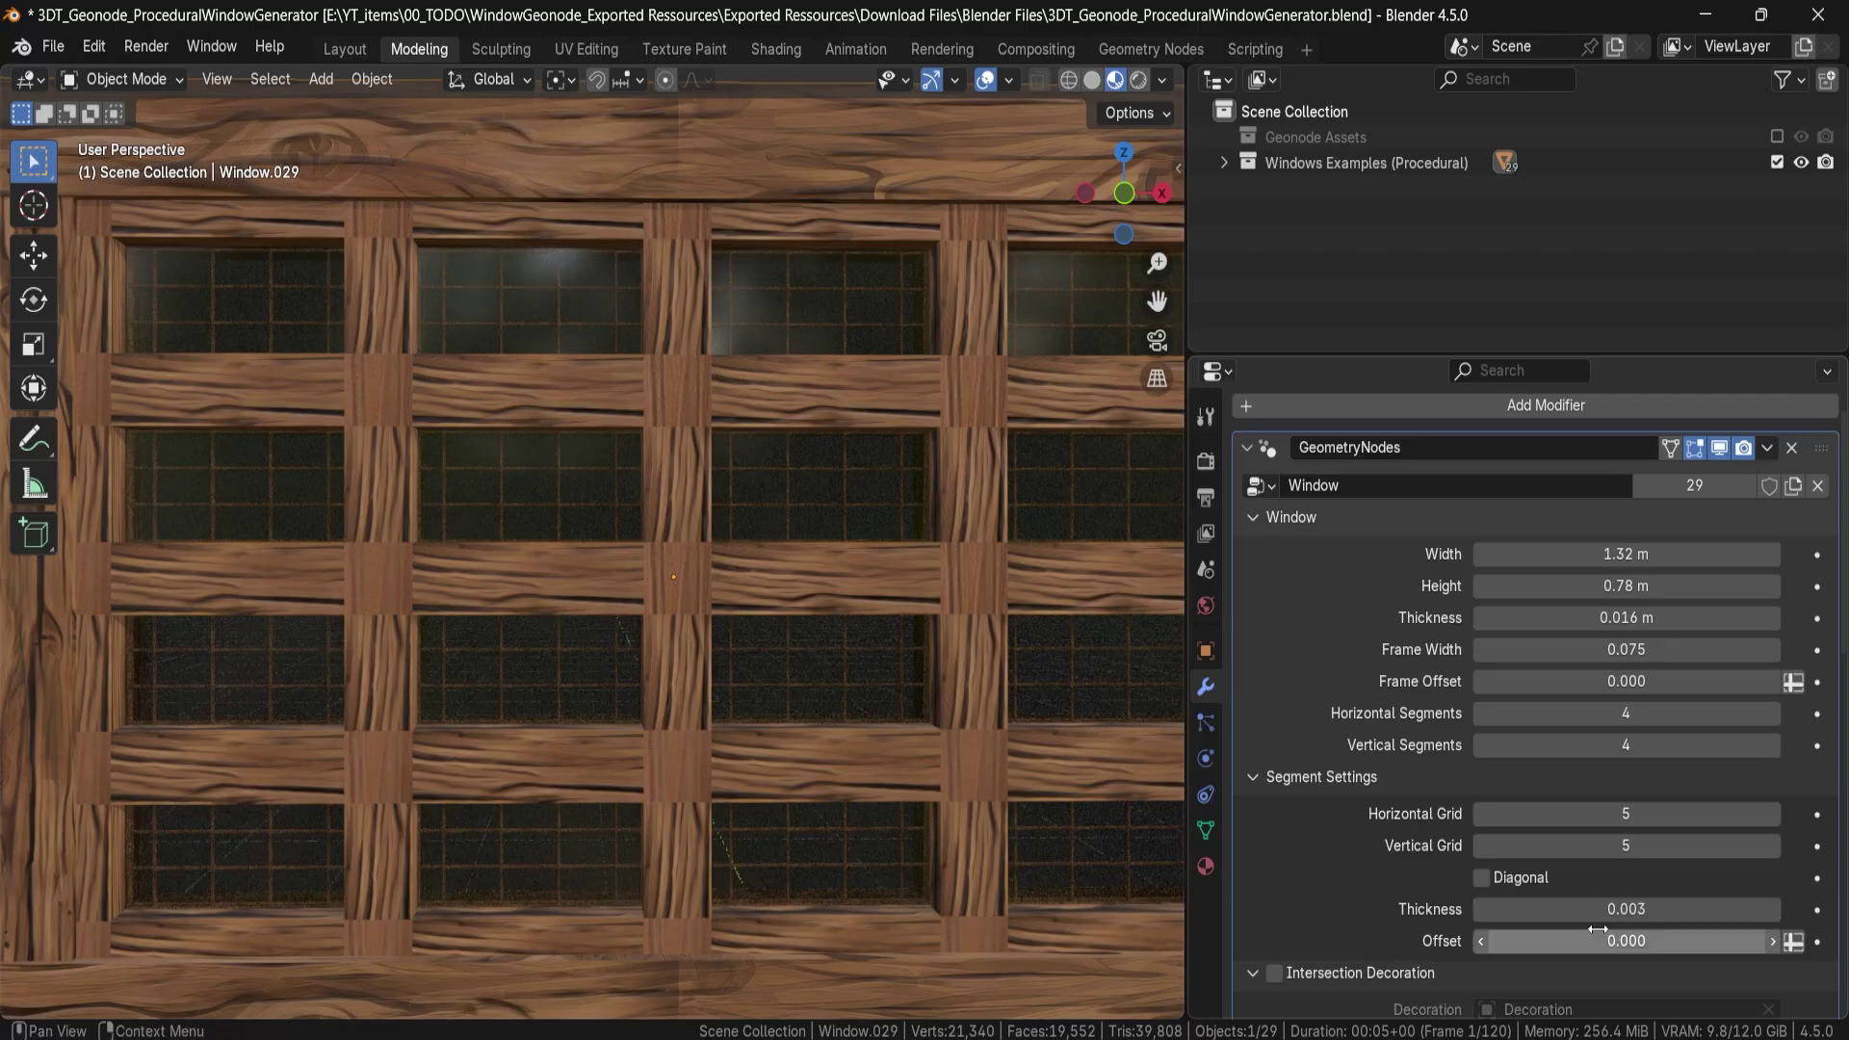
middle_drag(684, 657, 462, 679)
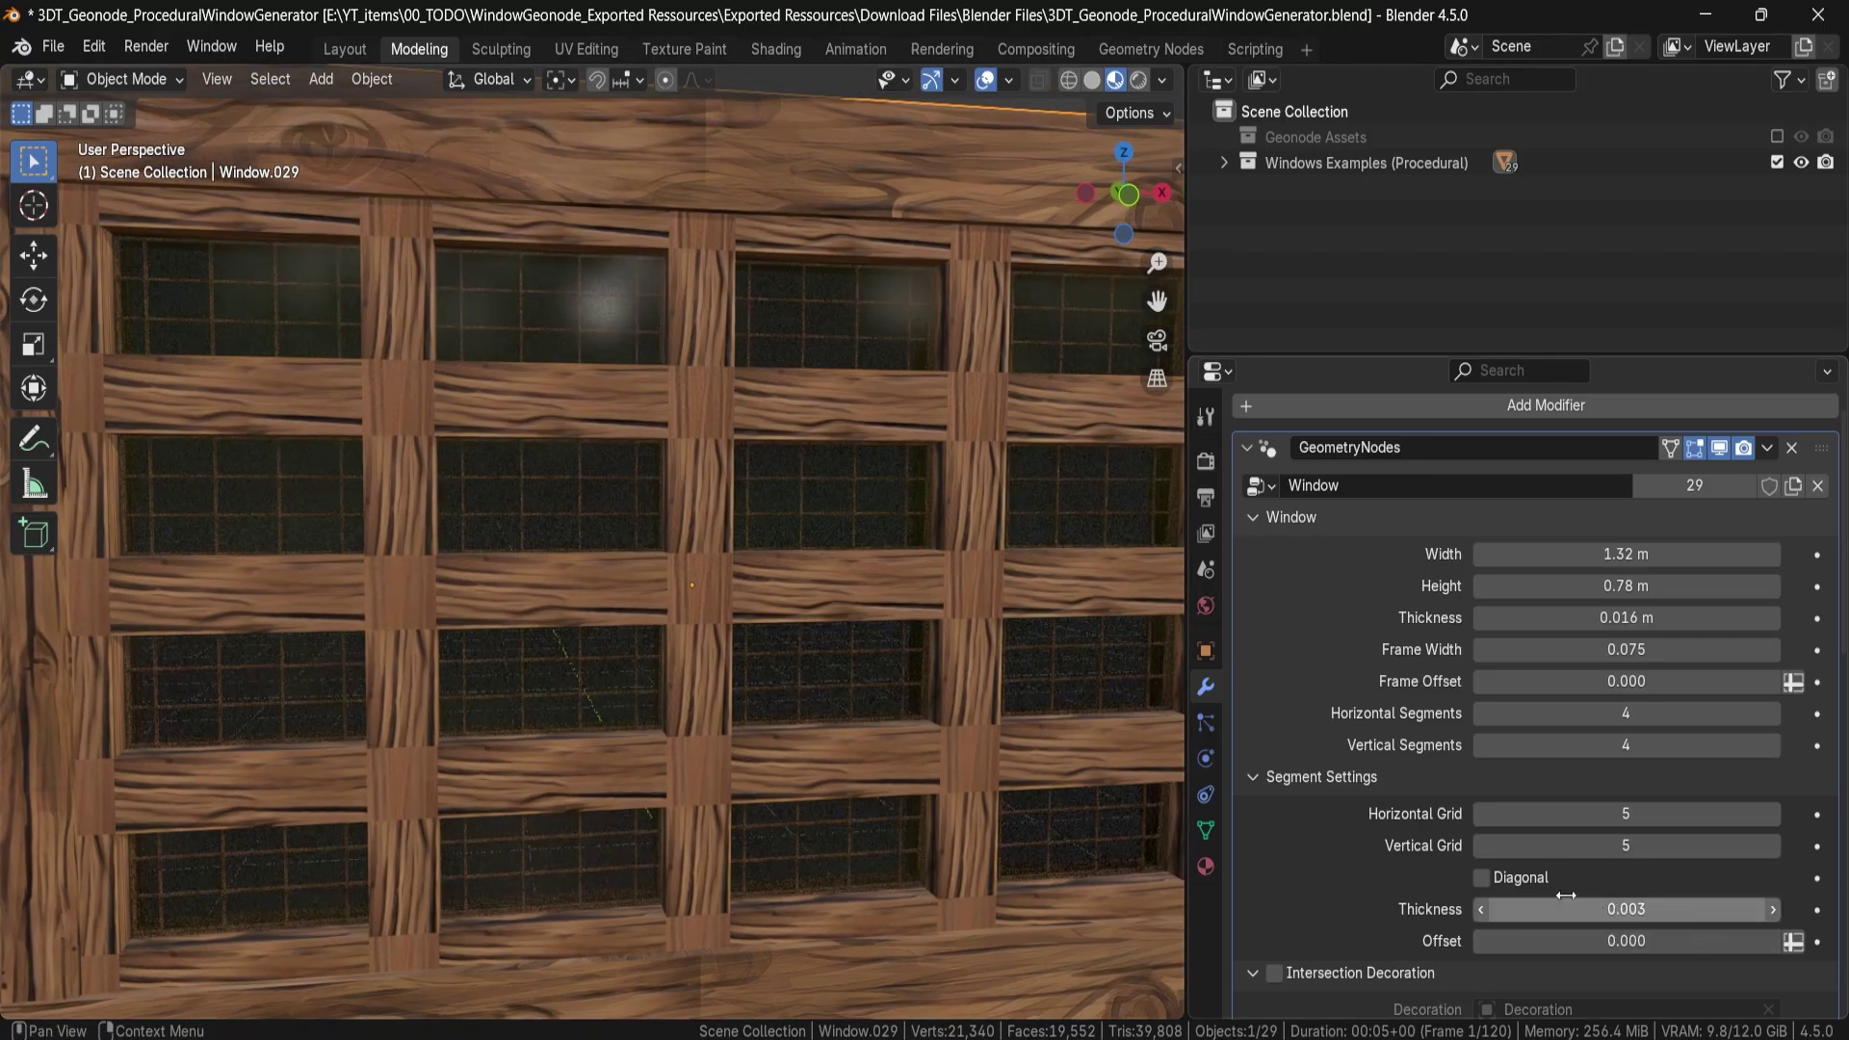
Compare the thin grid with and without the Diagonal option, leaving Diagonal enabled.
click(1505, 881)
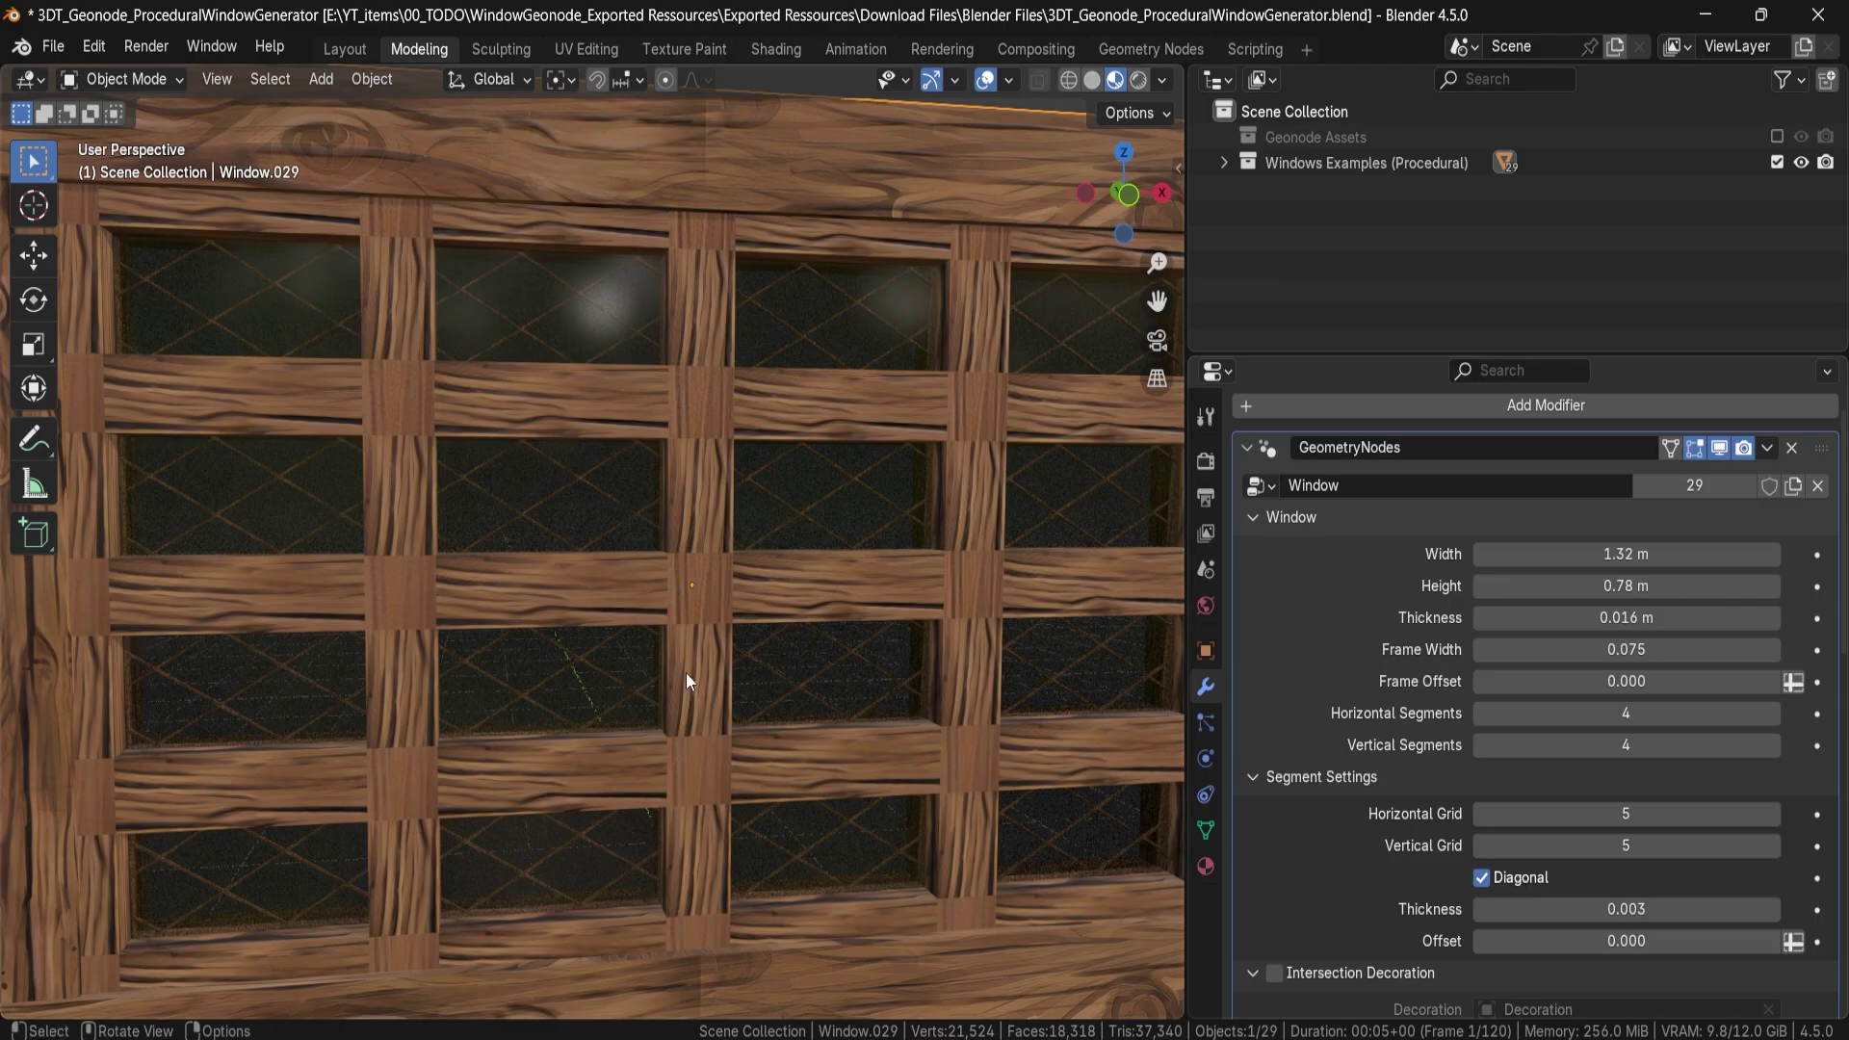
click(1521, 882)
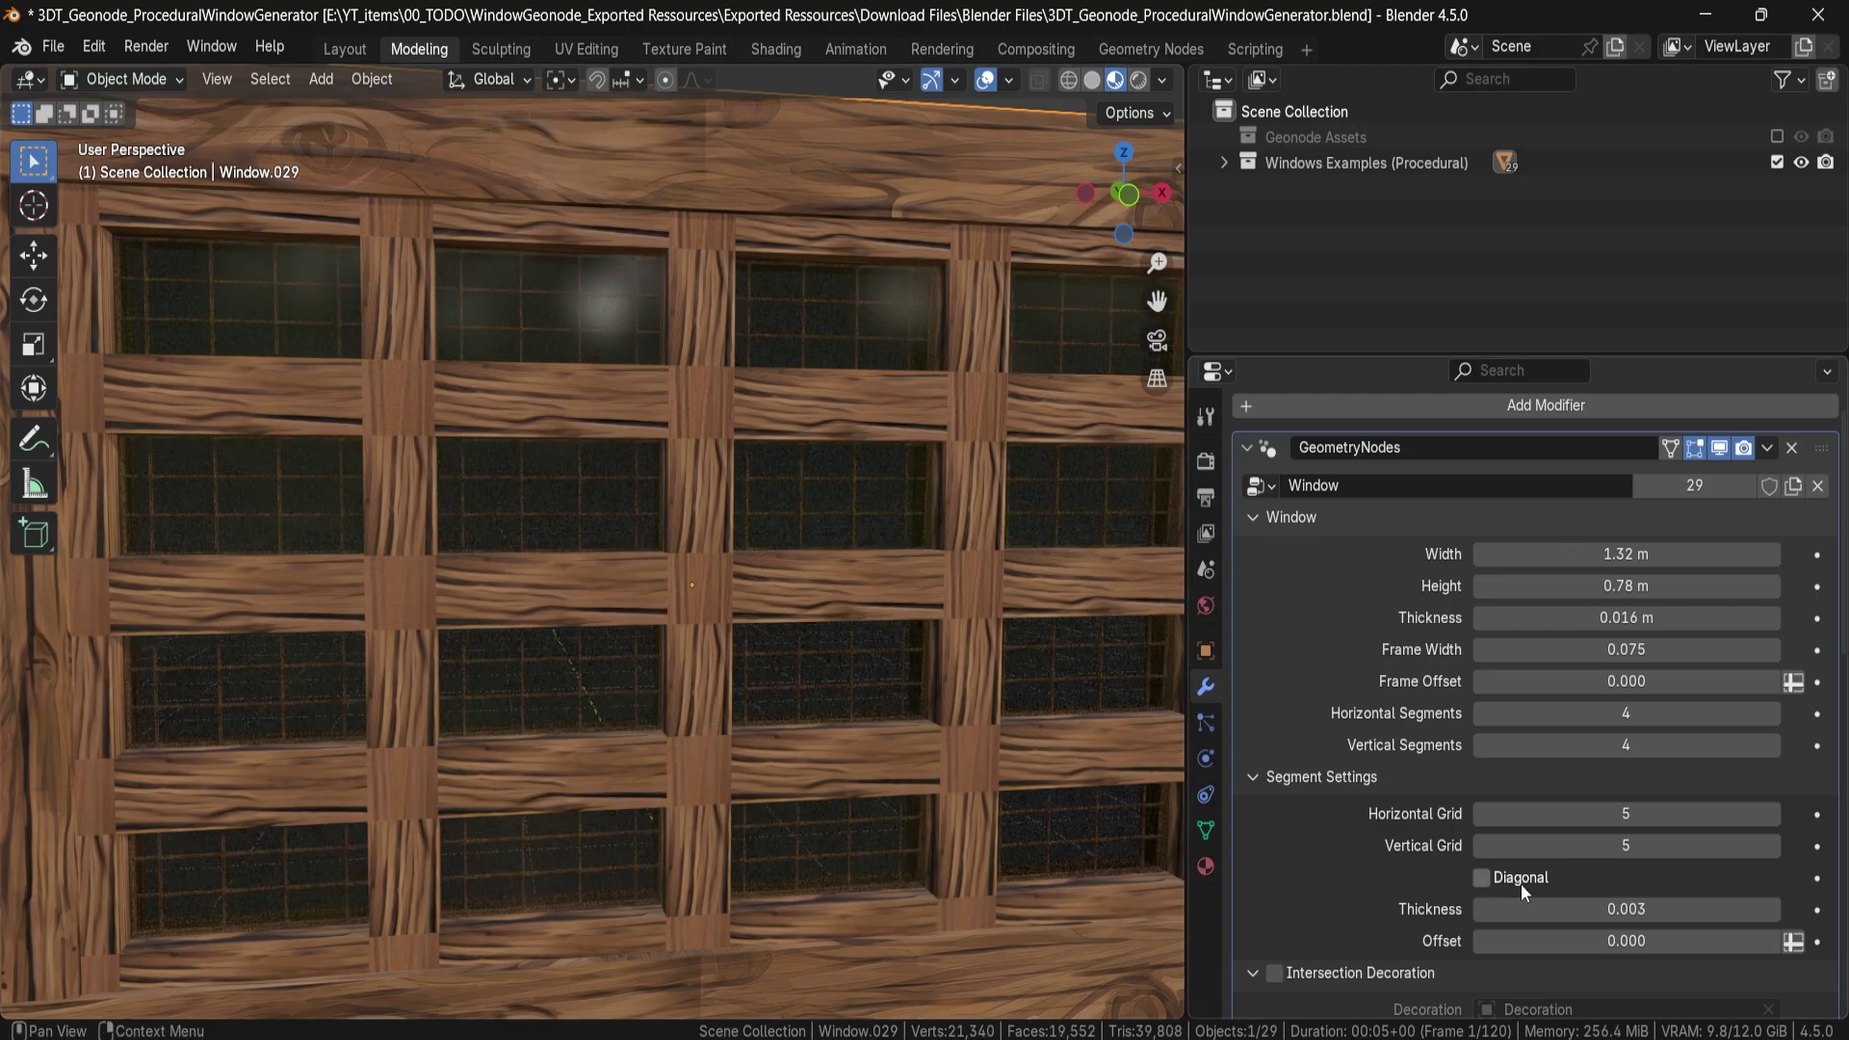
click(1521, 882)
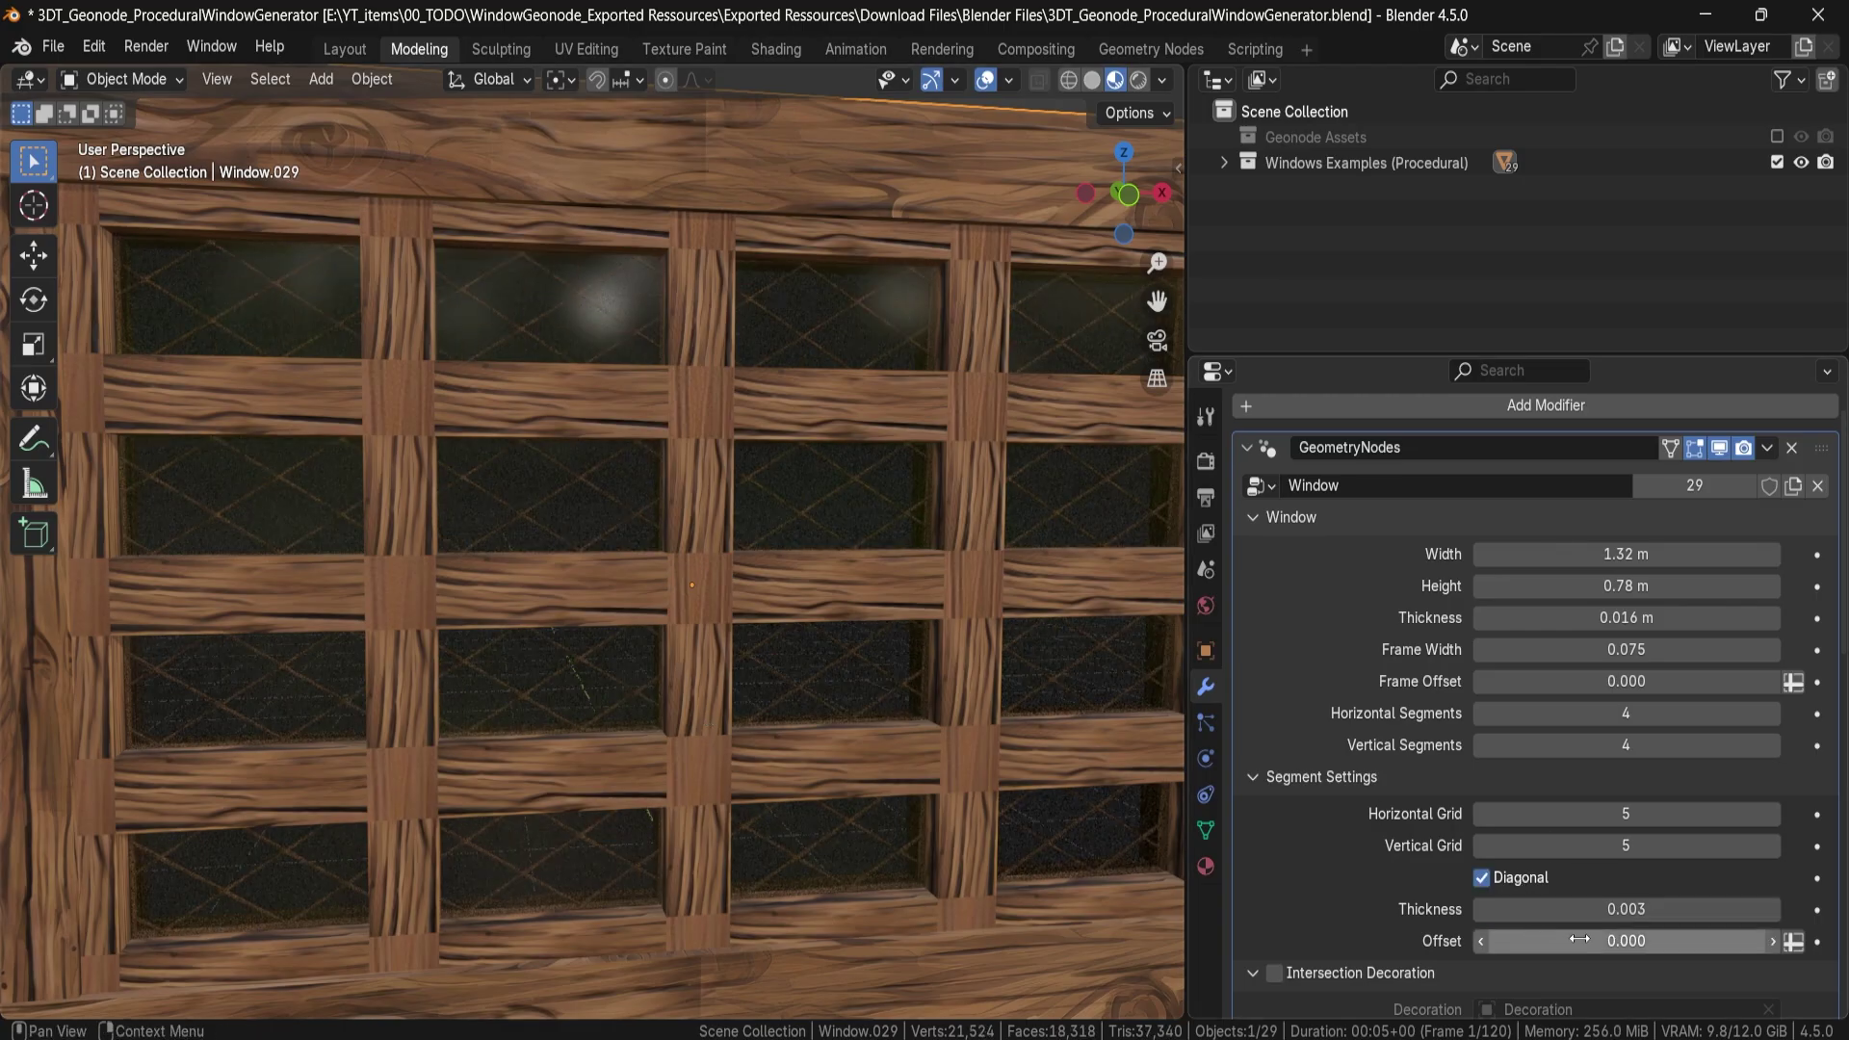
Try a segment grid offset of 0.008, inspect the lattice up close and undo the change.
middle_drag(616, 732, 1269, 777)
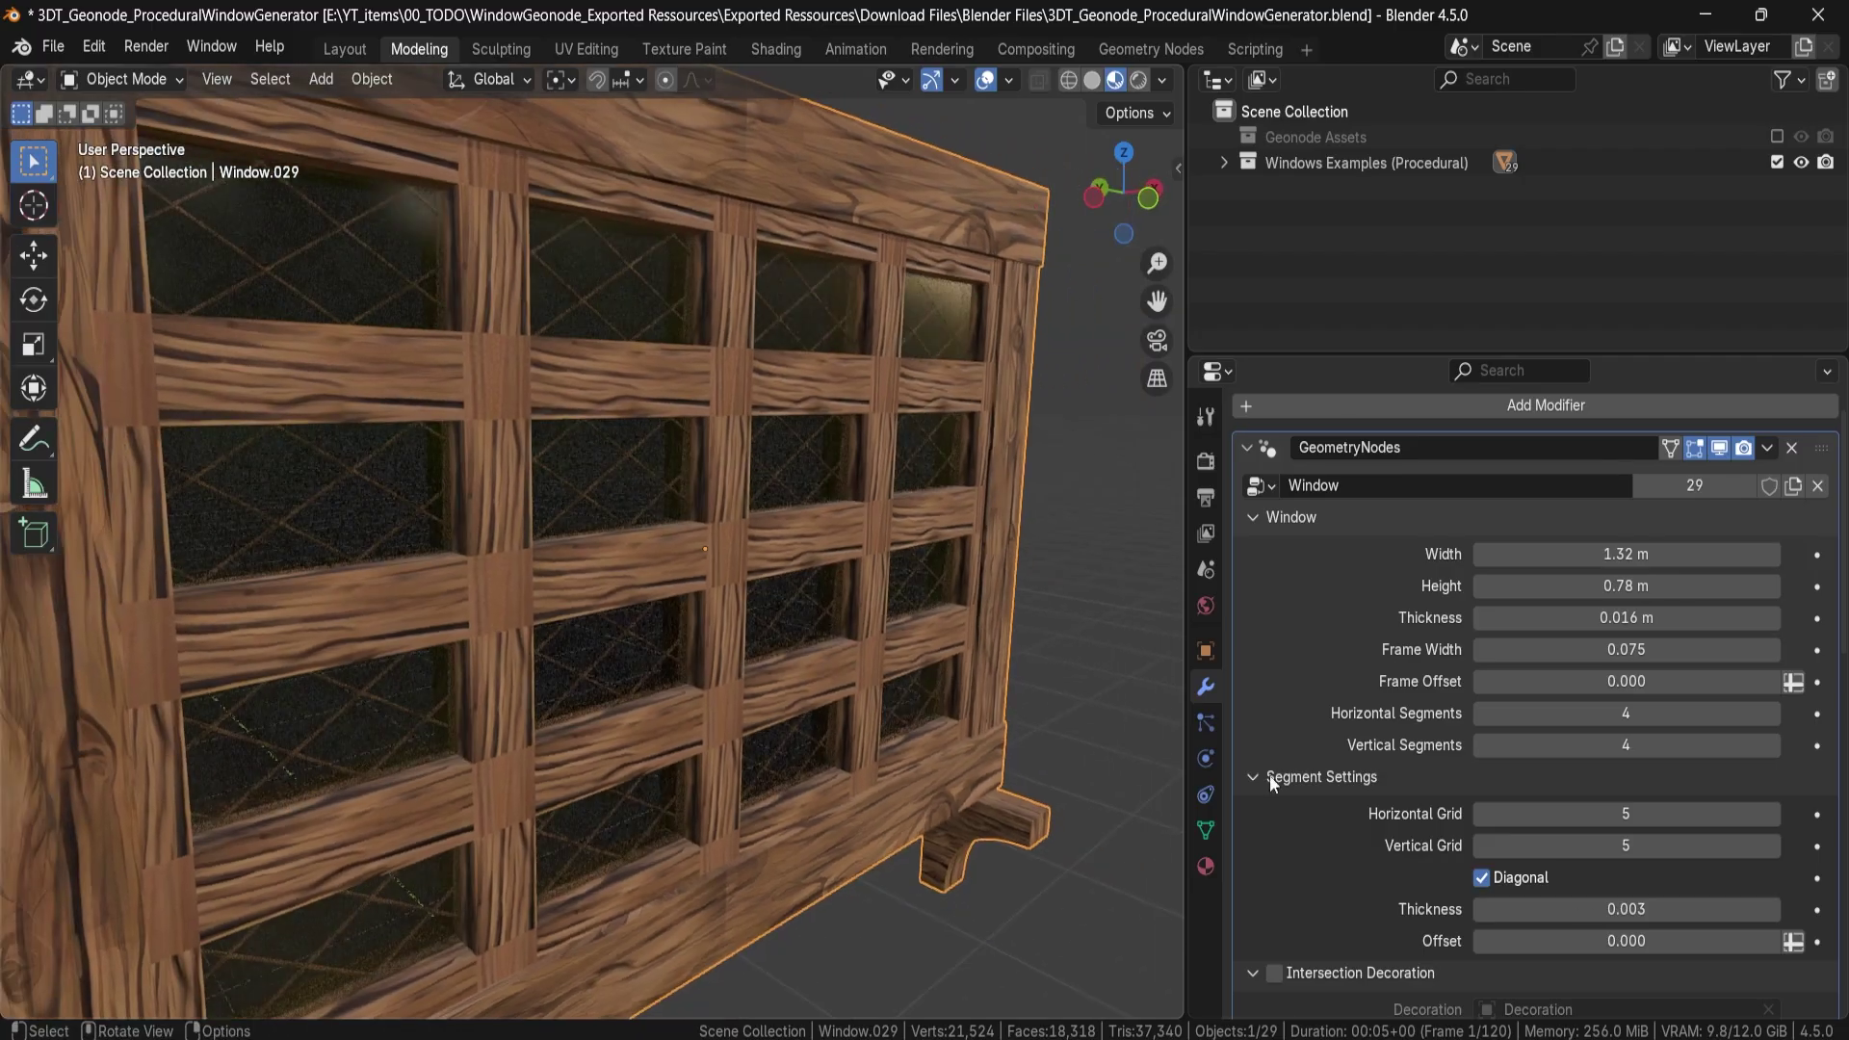
drag(1593, 946, 1614, 947)
scroll(667, 505, up, 6)
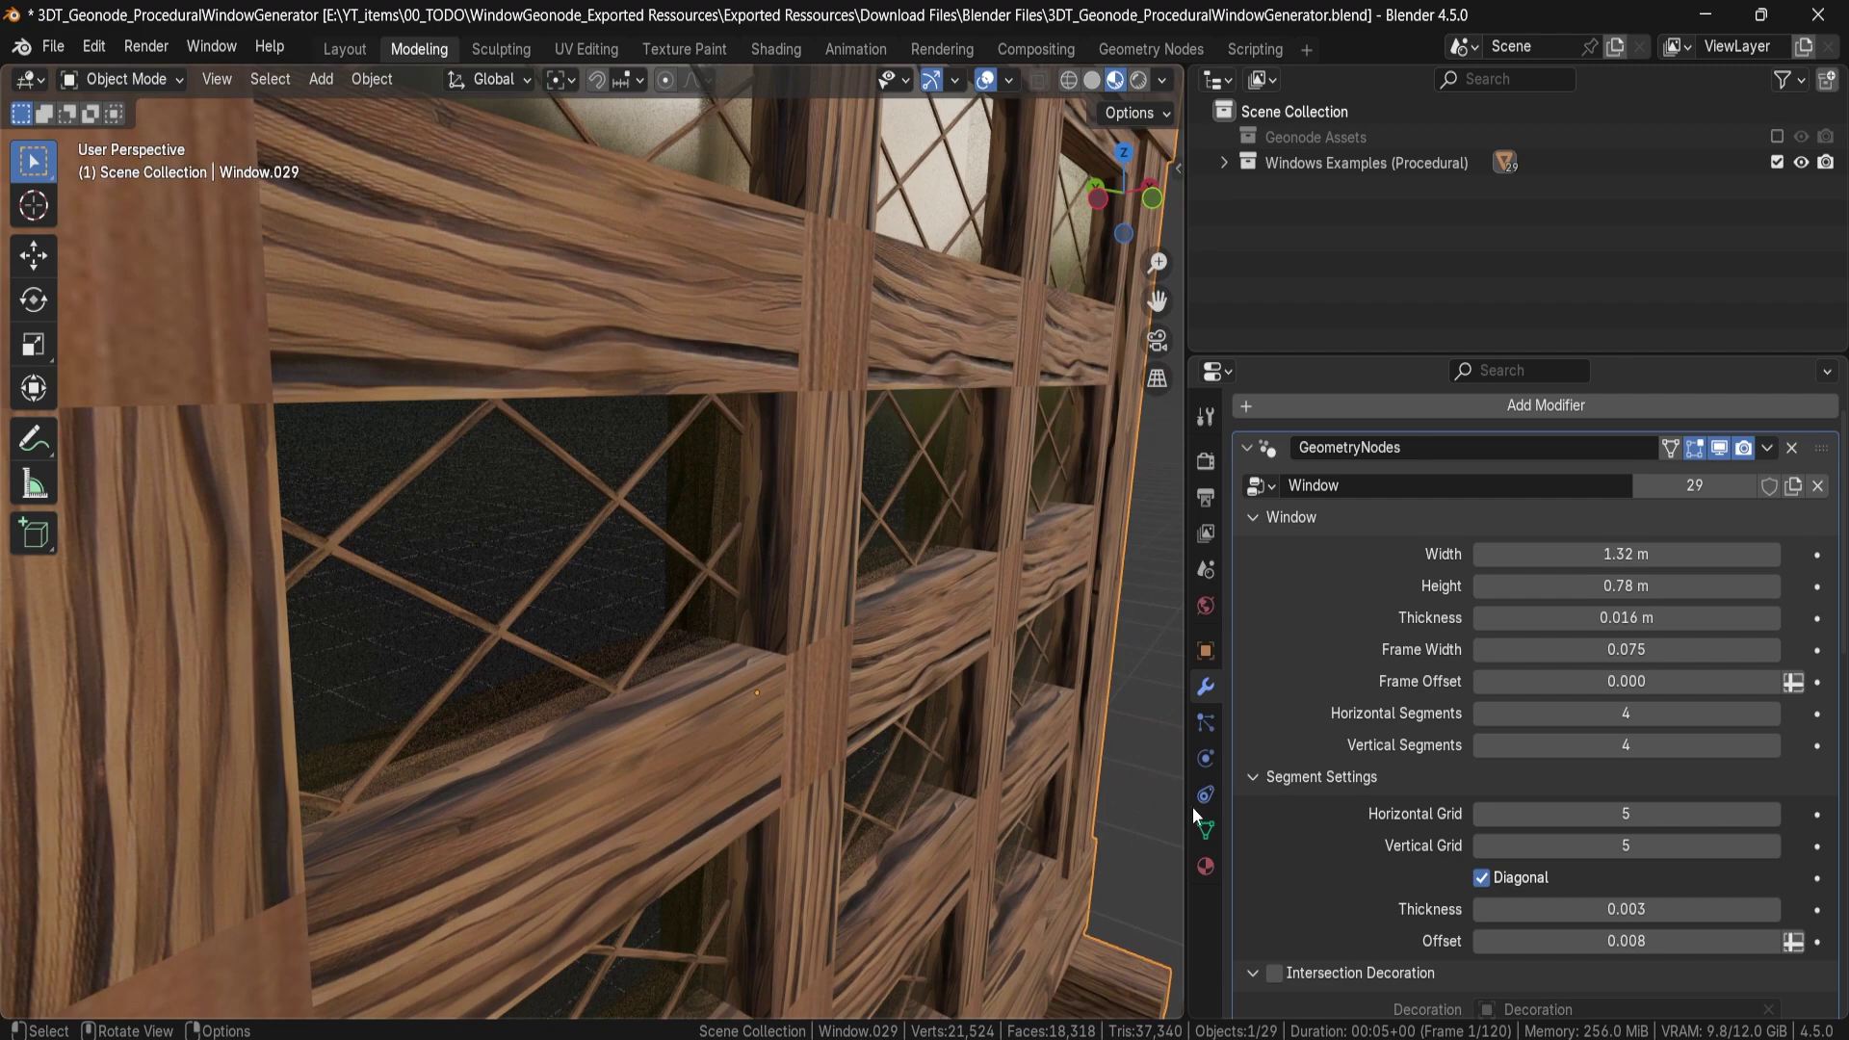
key(ctrl+z)
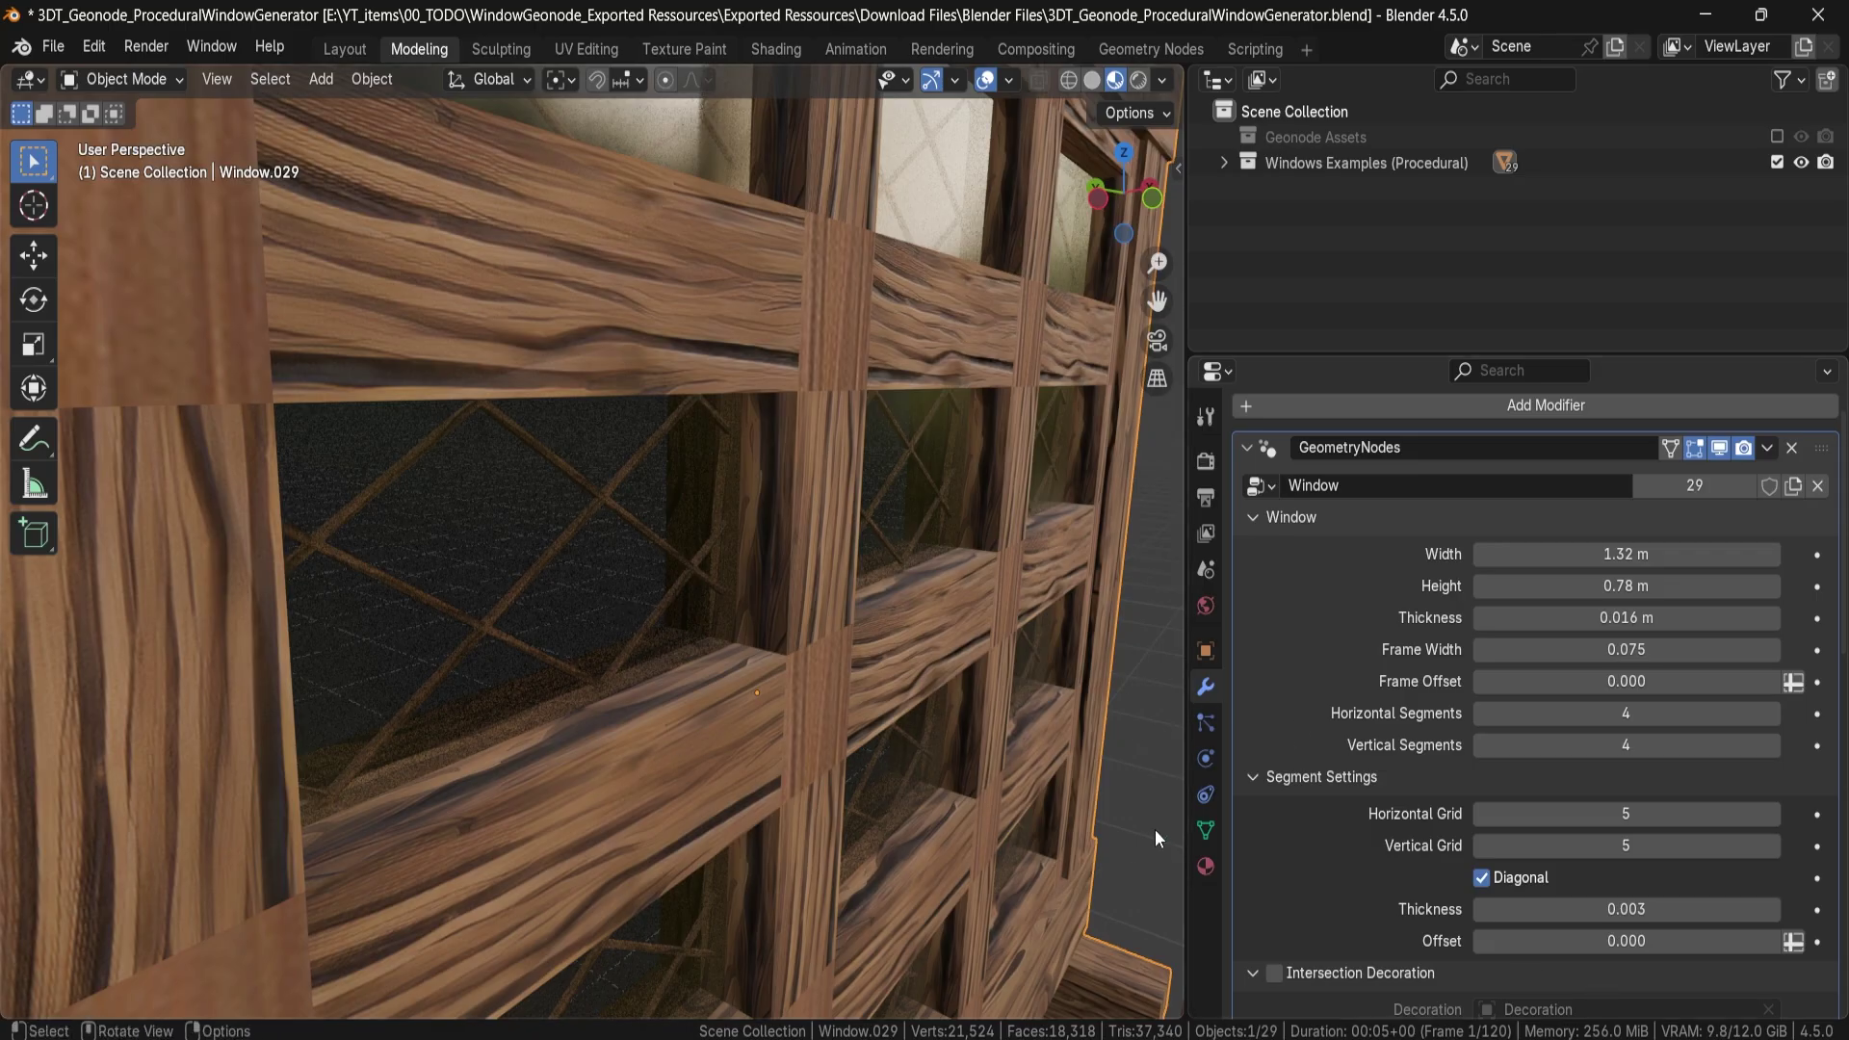
Set the segment grid offset to 0.010 and inspect the lattice in Solid and Material Preview shading.
drag(1628, 941, 1648, 941)
middle_drag(701, 653, 599, 488)
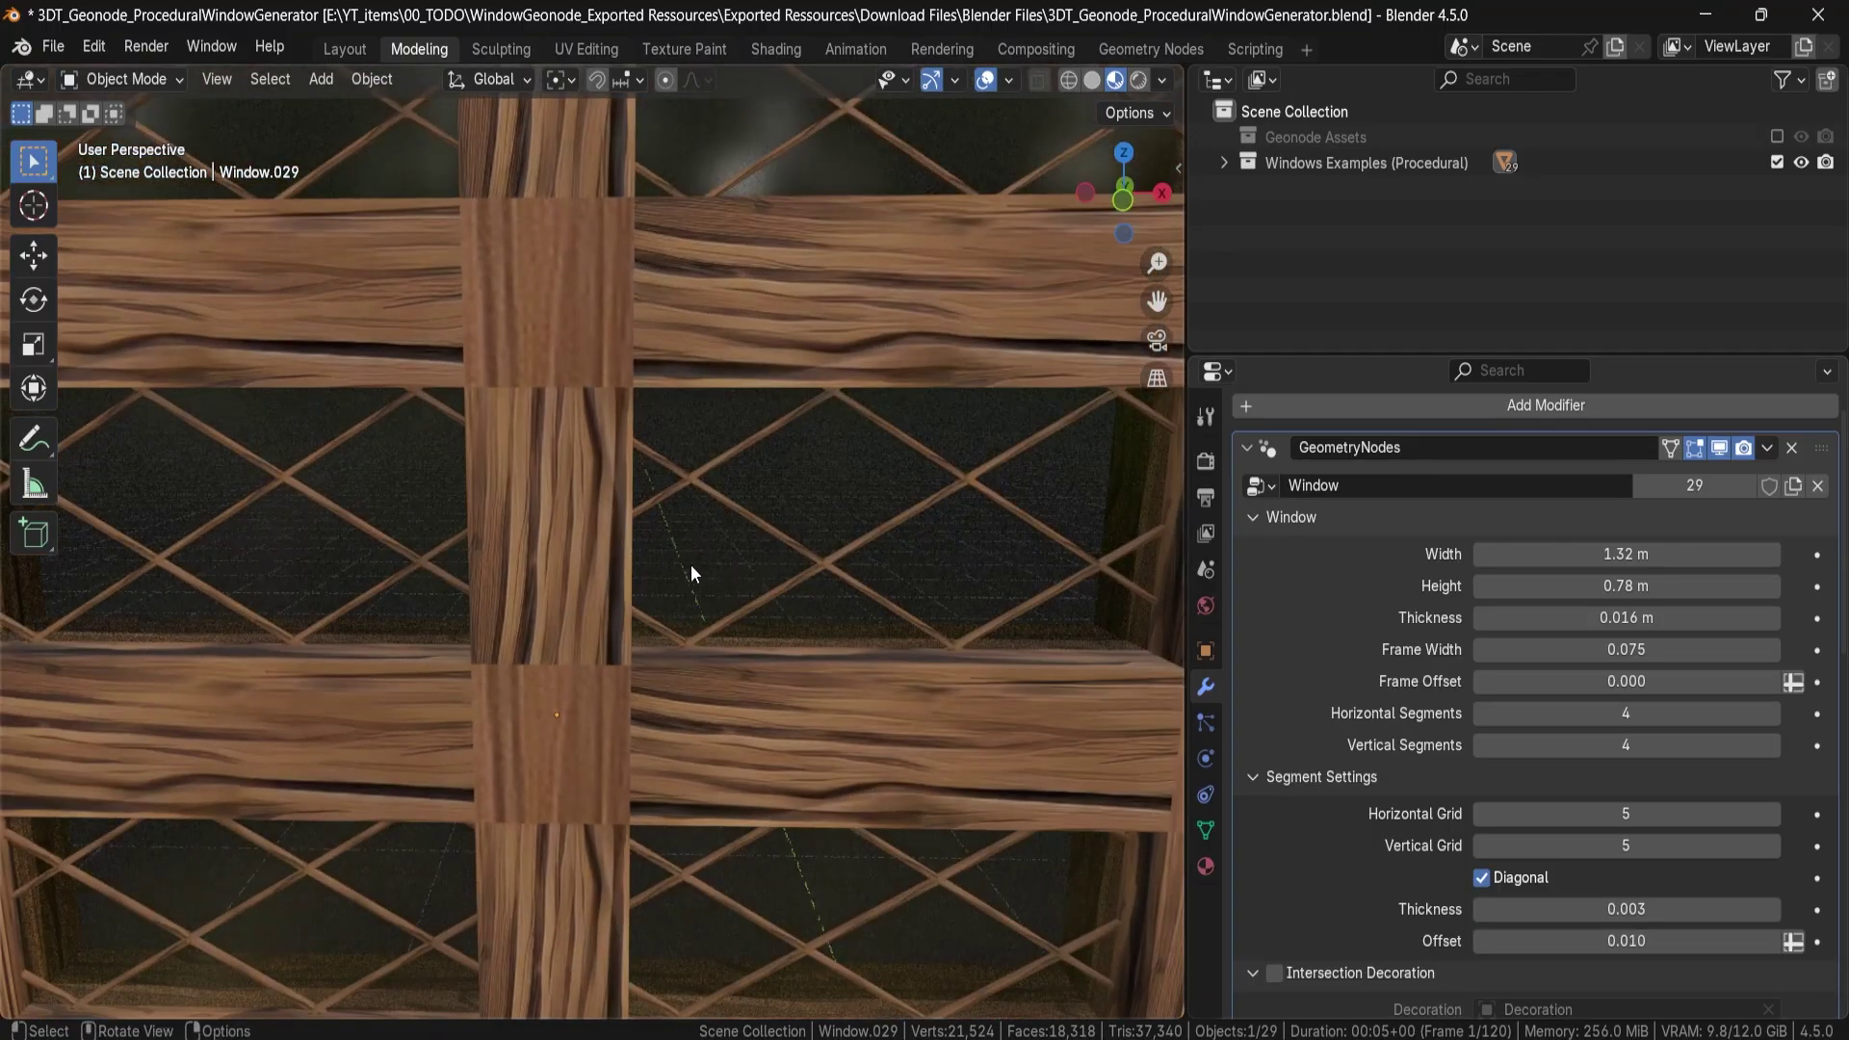
scroll(690, 573, down, 3)
middle_drag(693, 548, 847, 475)
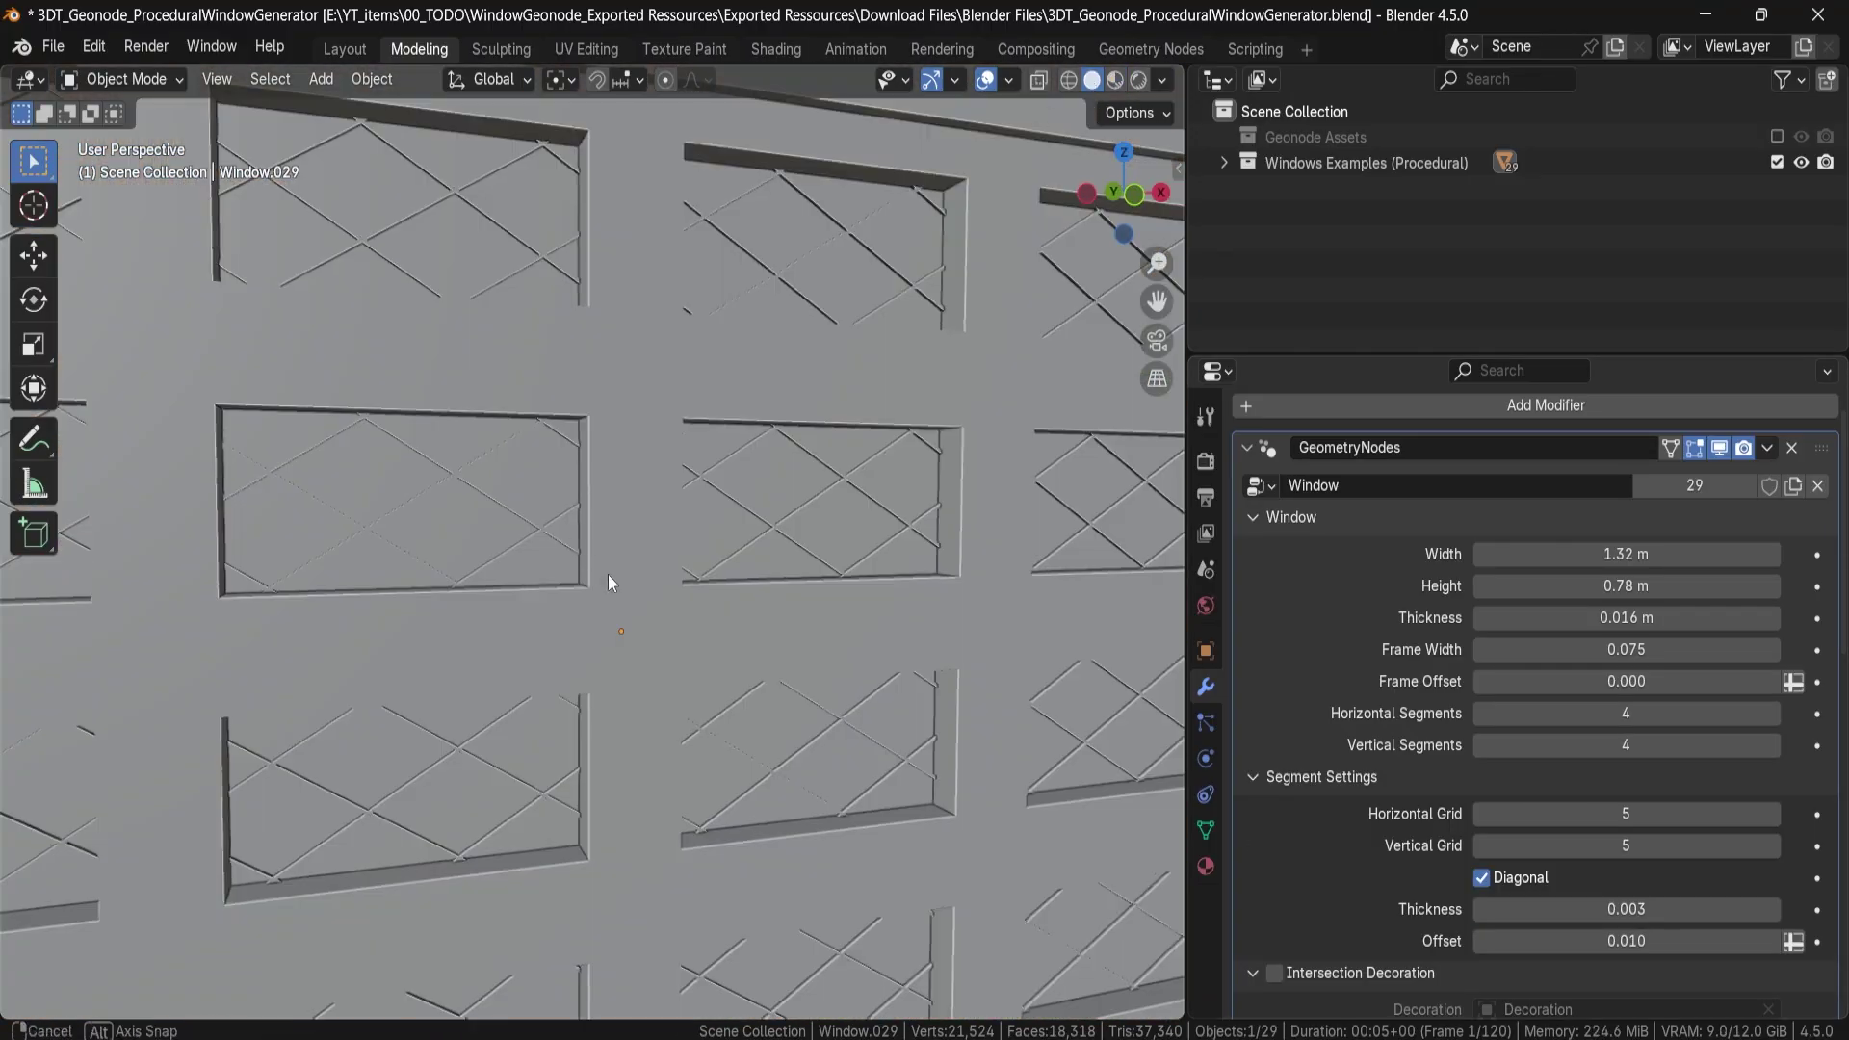
middle_drag(608, 574, 702, 576)
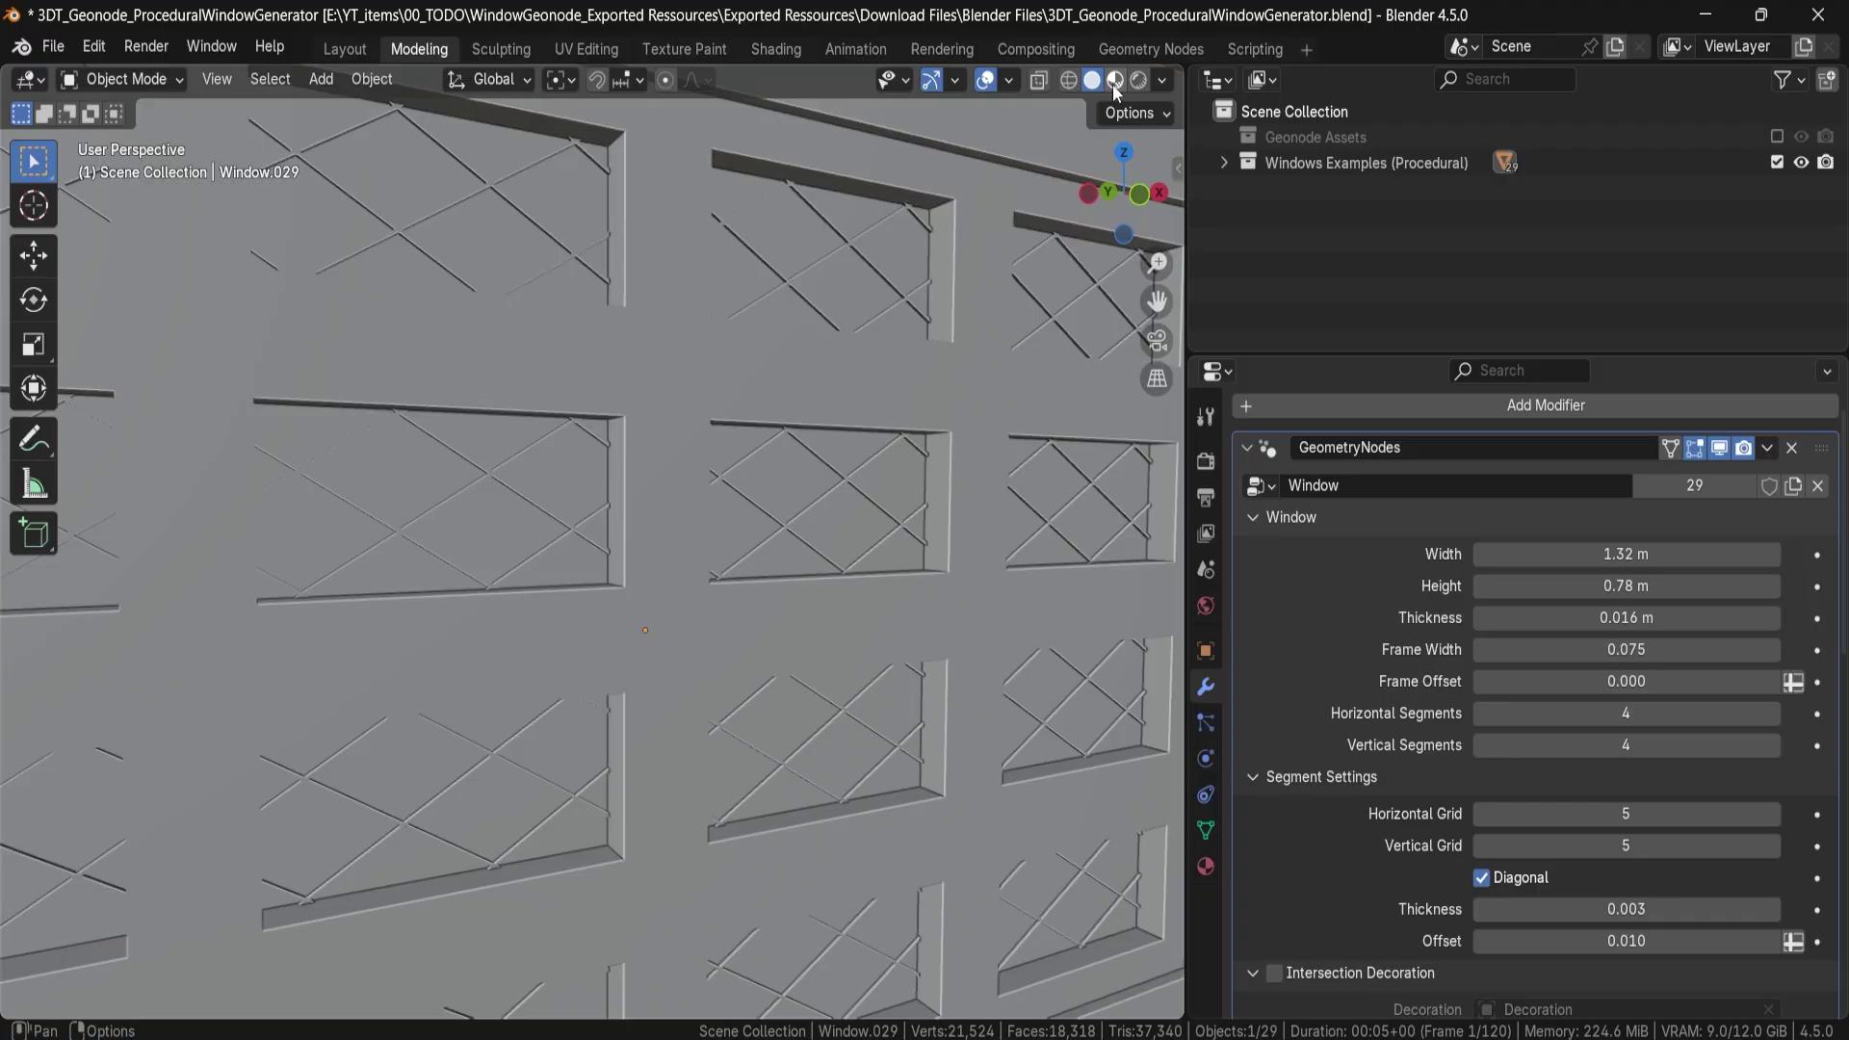
click(1114, 81)
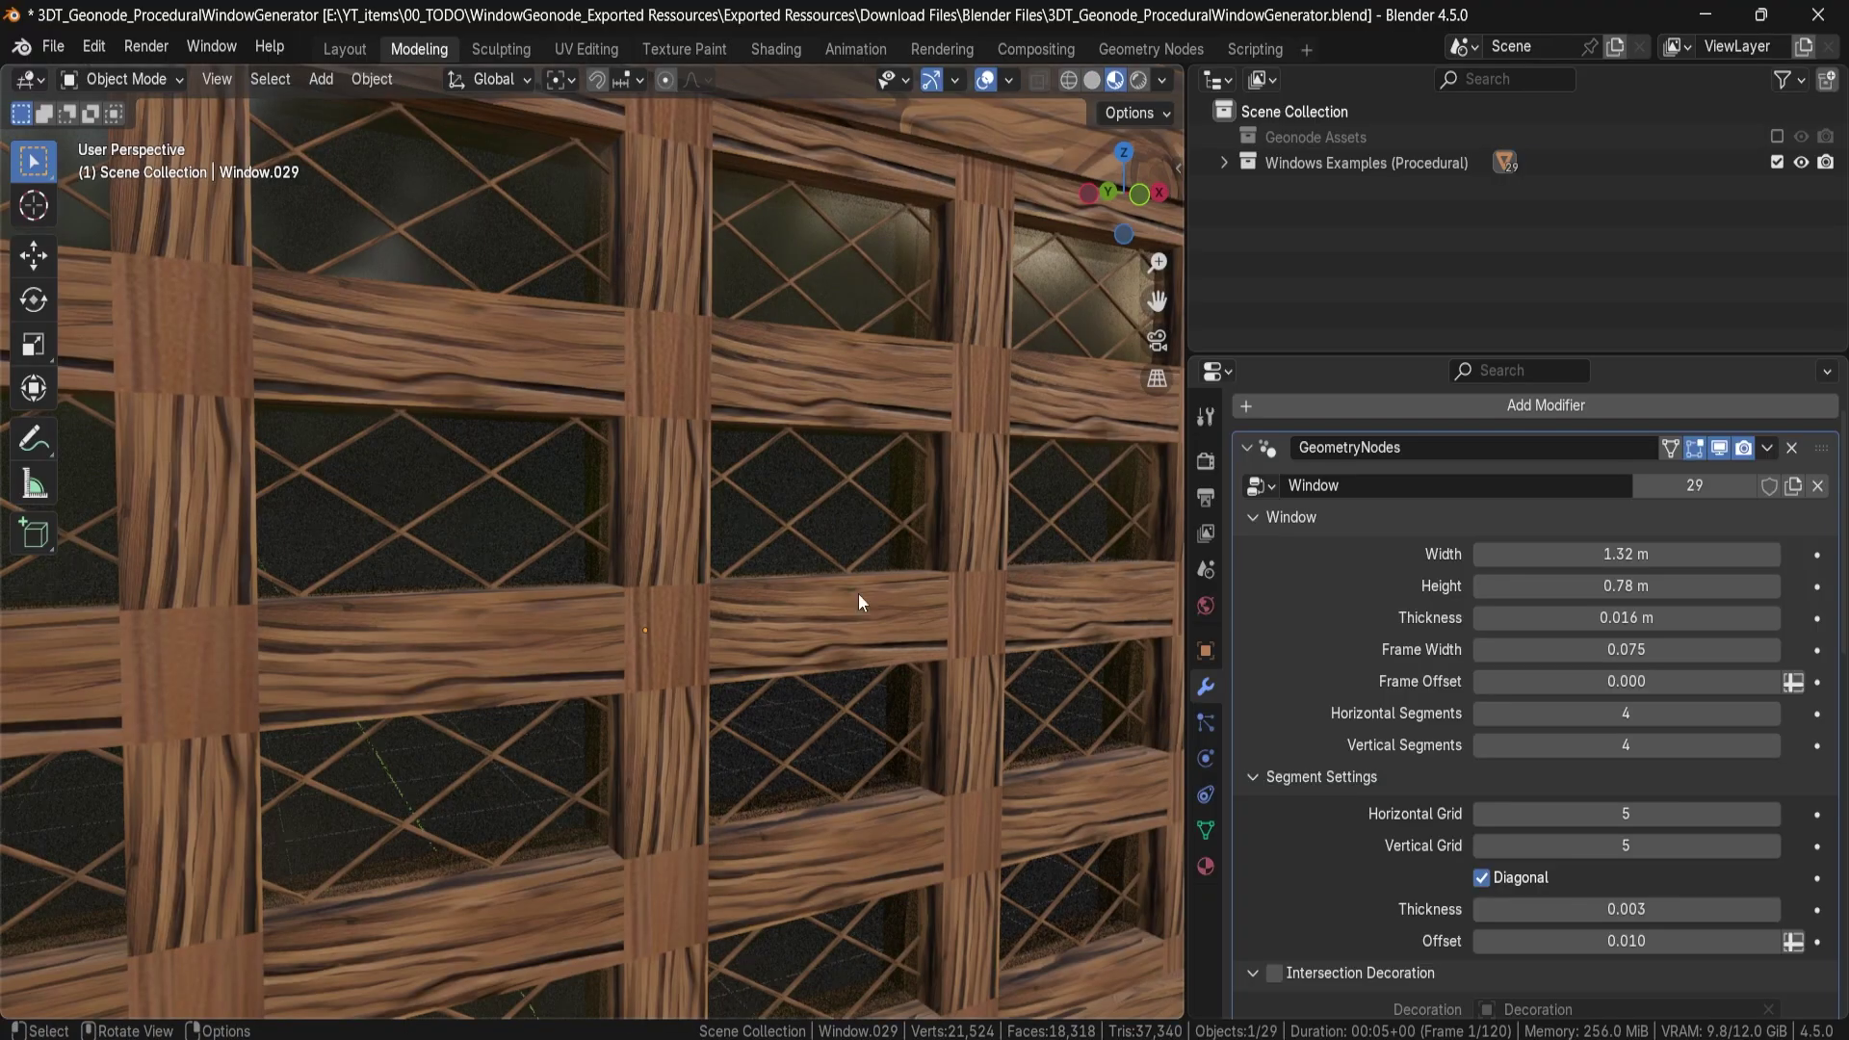
scroll(1508, 846, down, 1)
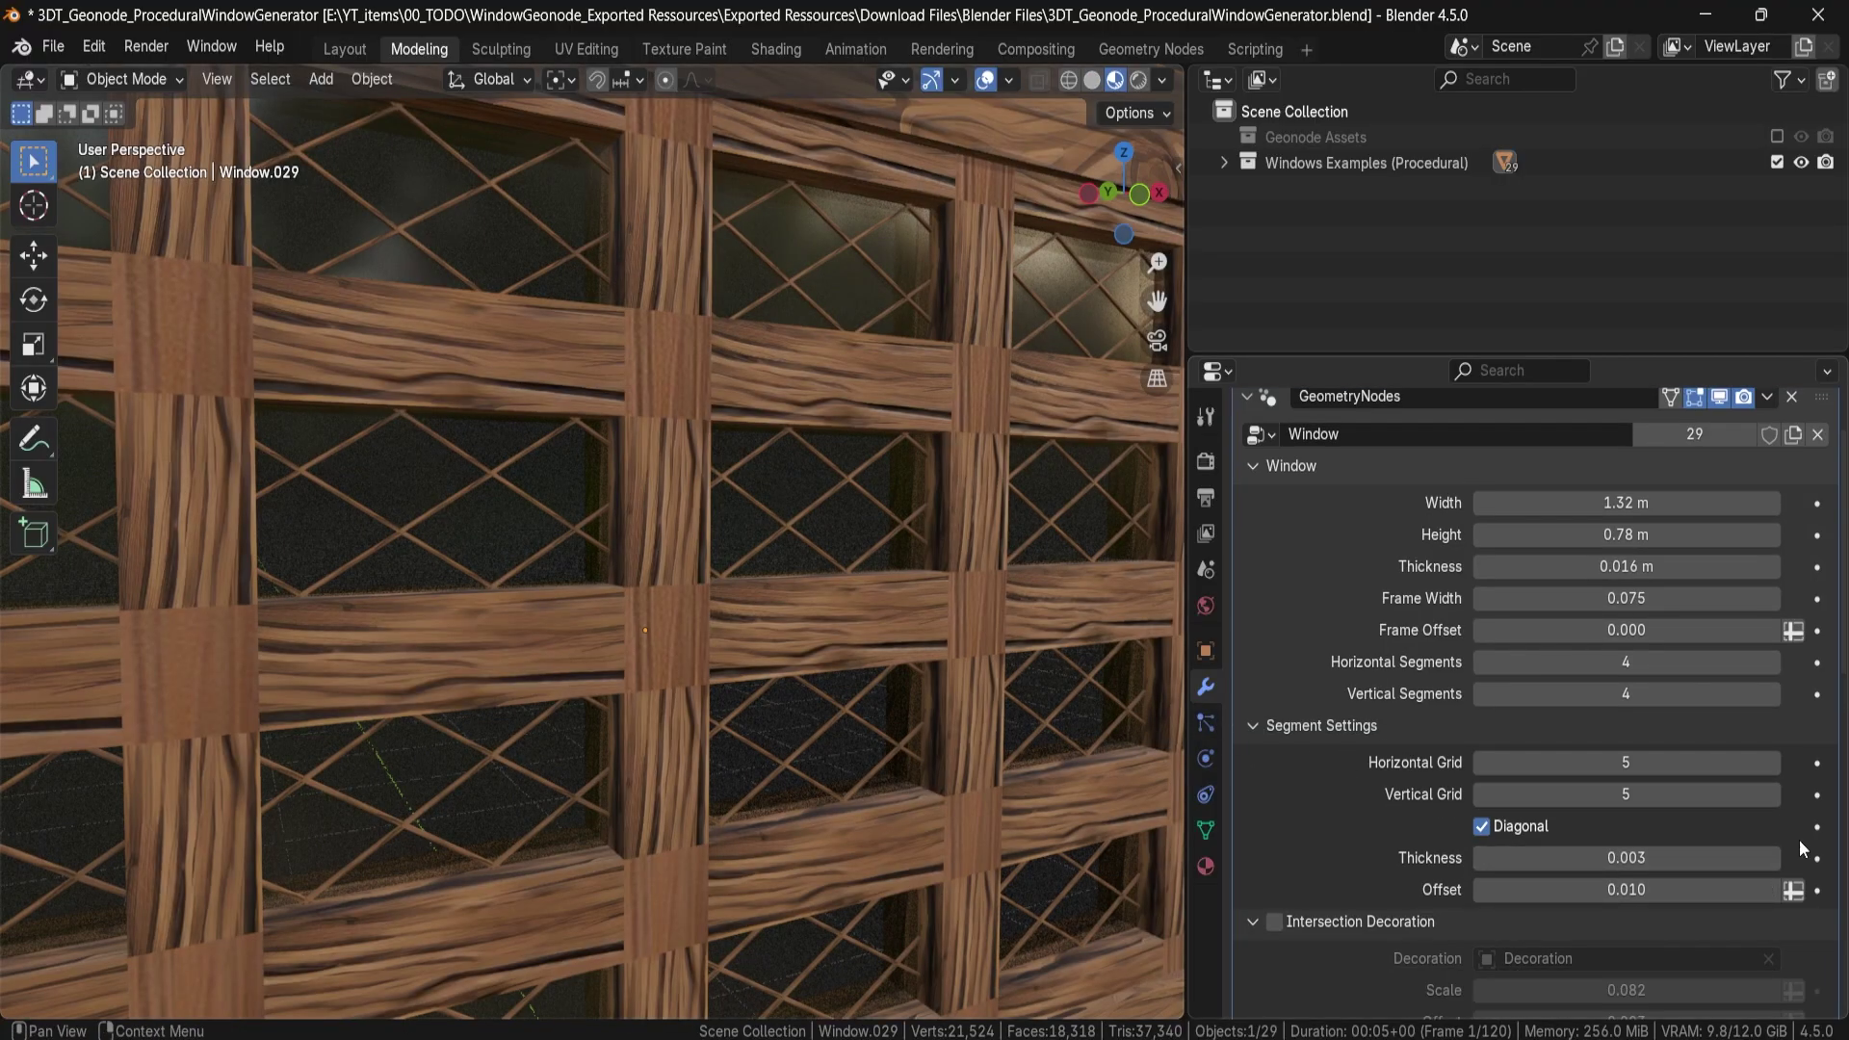
Increase both the horizontal and vertical grid of the segments to 8.
click(1771, 762)
click(1771, 762)
click(1771, 762)
click(1771, 793)
click(1770, 794)
click(1771, 793)
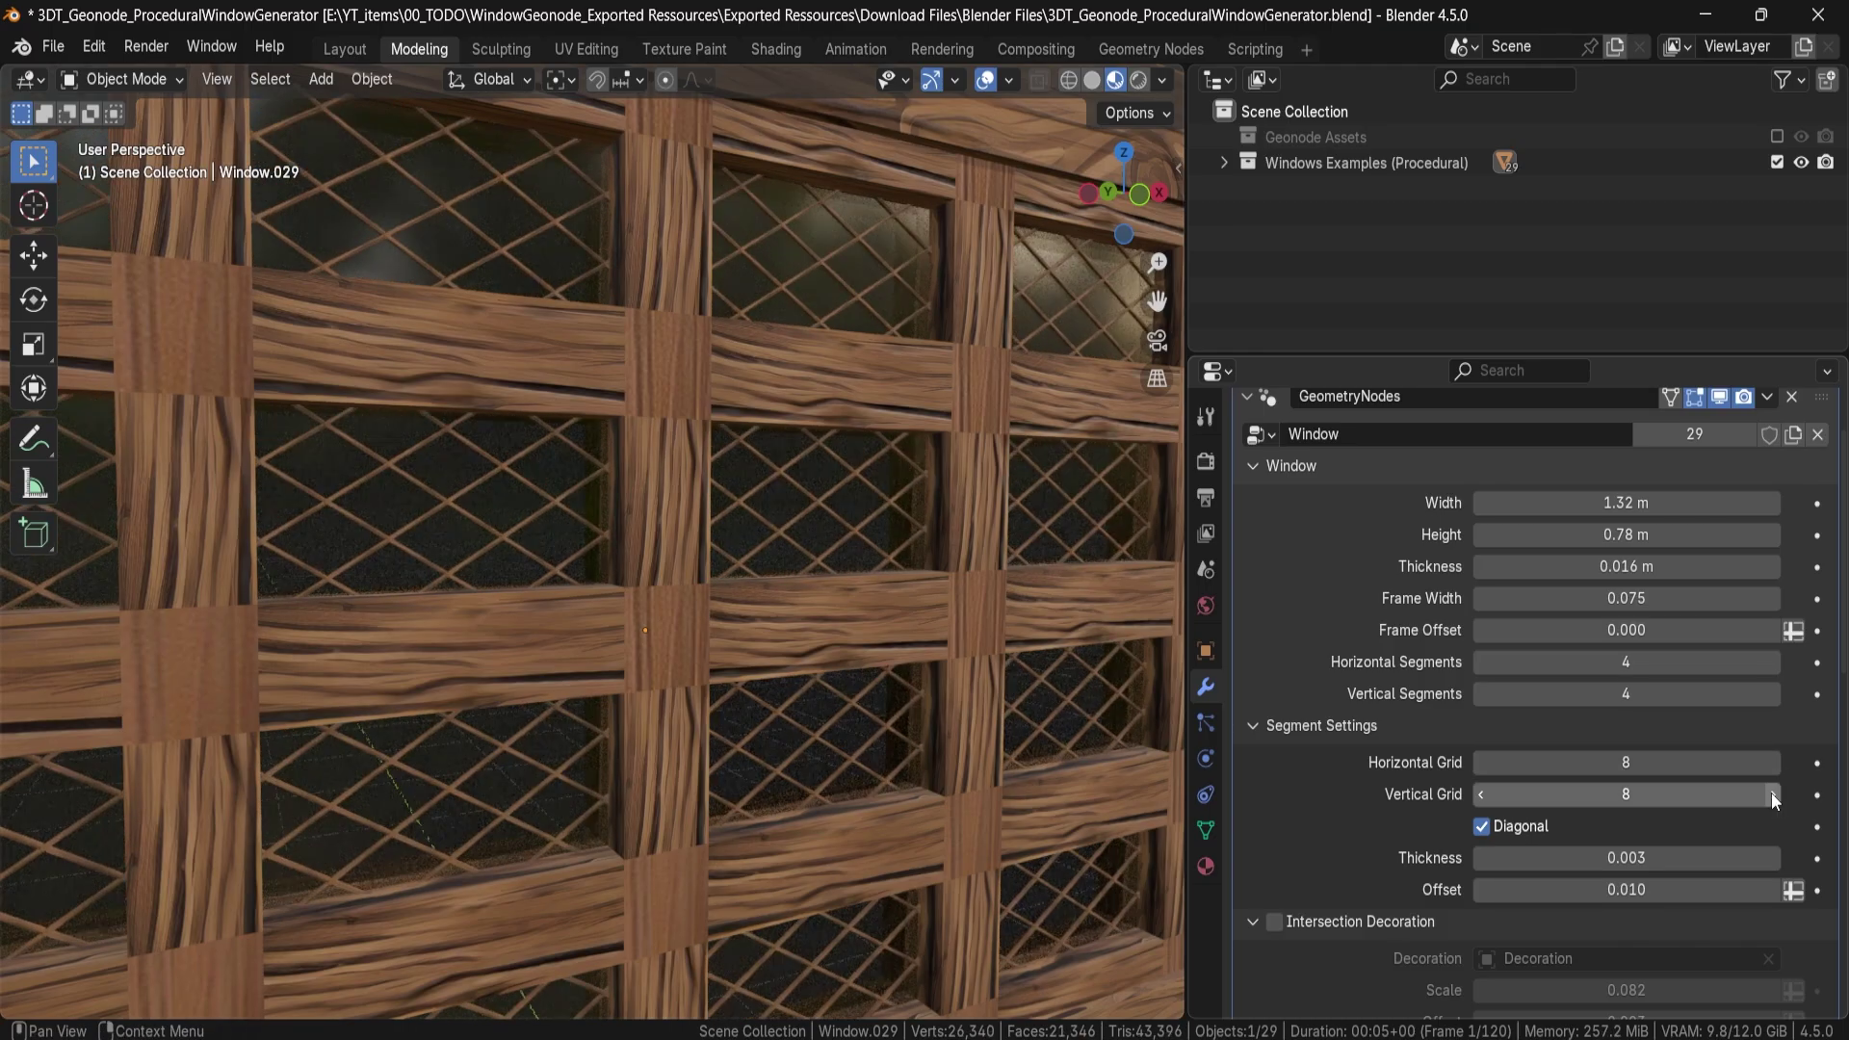
Reduce the window's horizontal and vertical segments to 2 each.
click(1483, 662)
click(1483, 662)
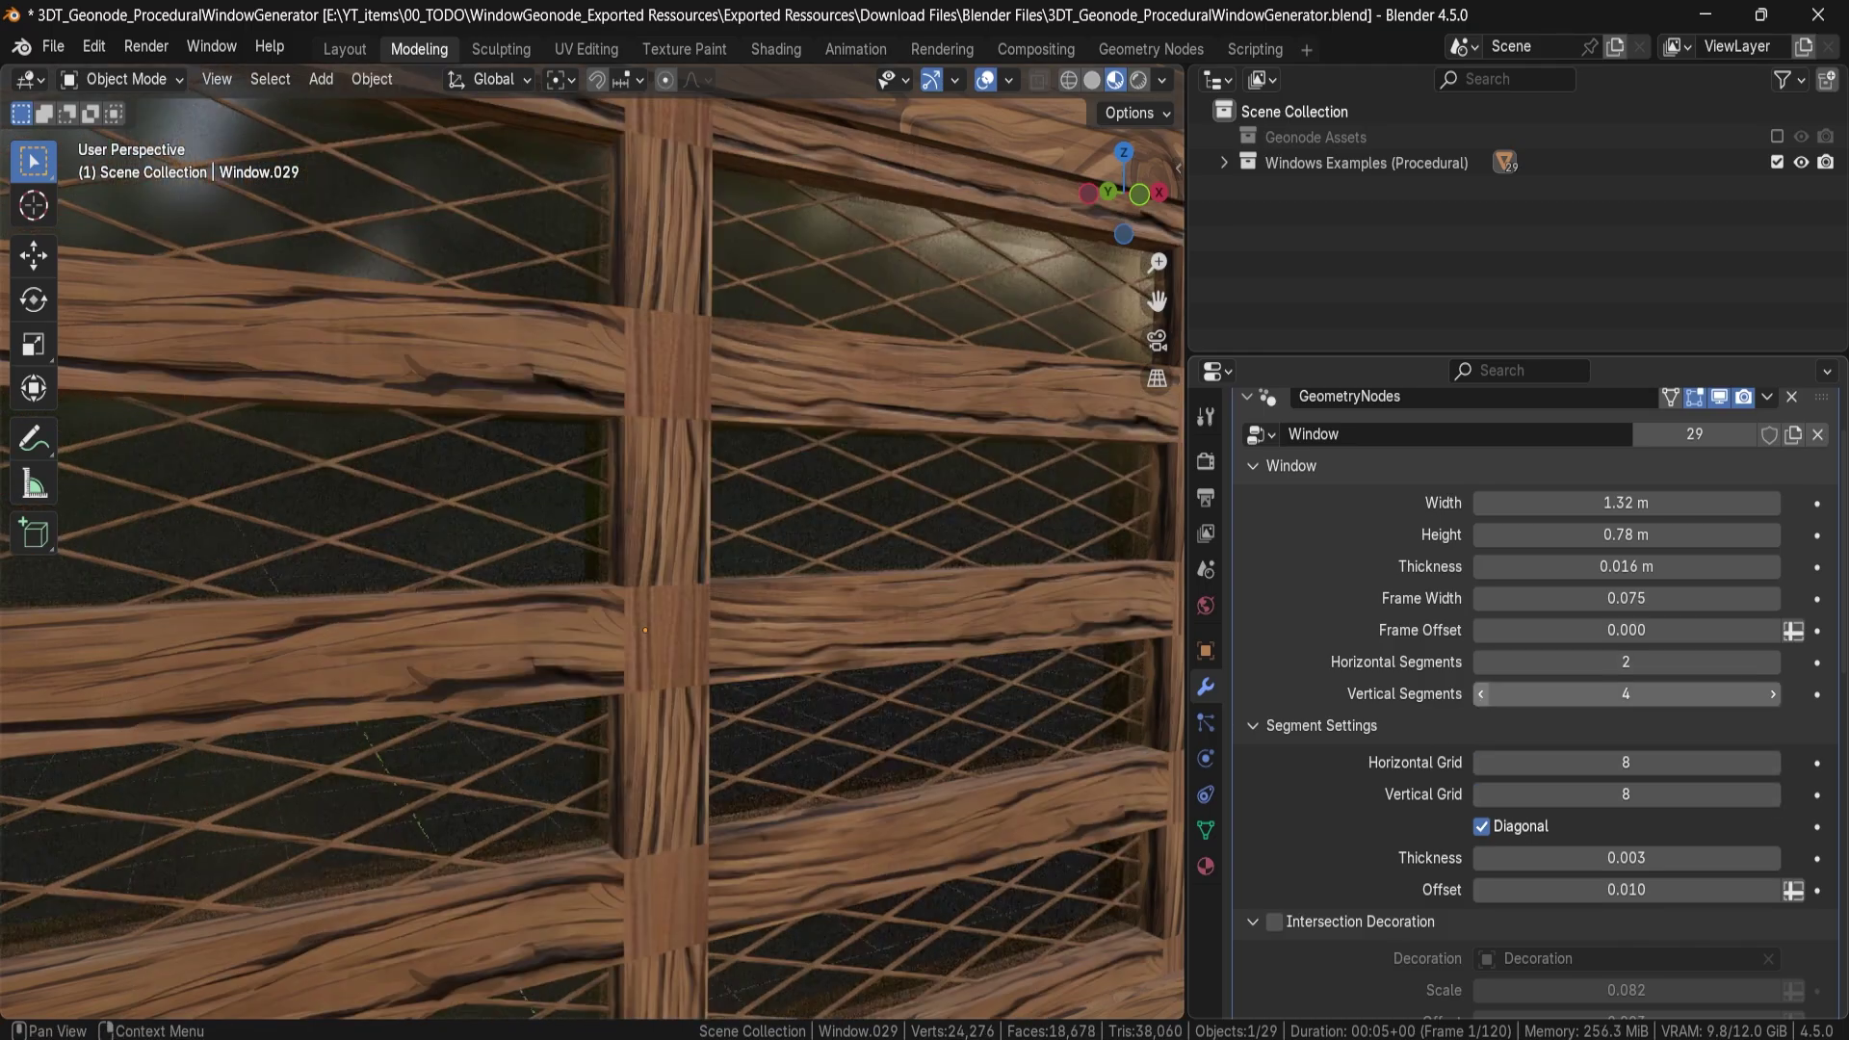
click(1483, 693)
click(1483, 694)
scroll(956, 698, down, 5)
scroll(1591, 917, down, 2)
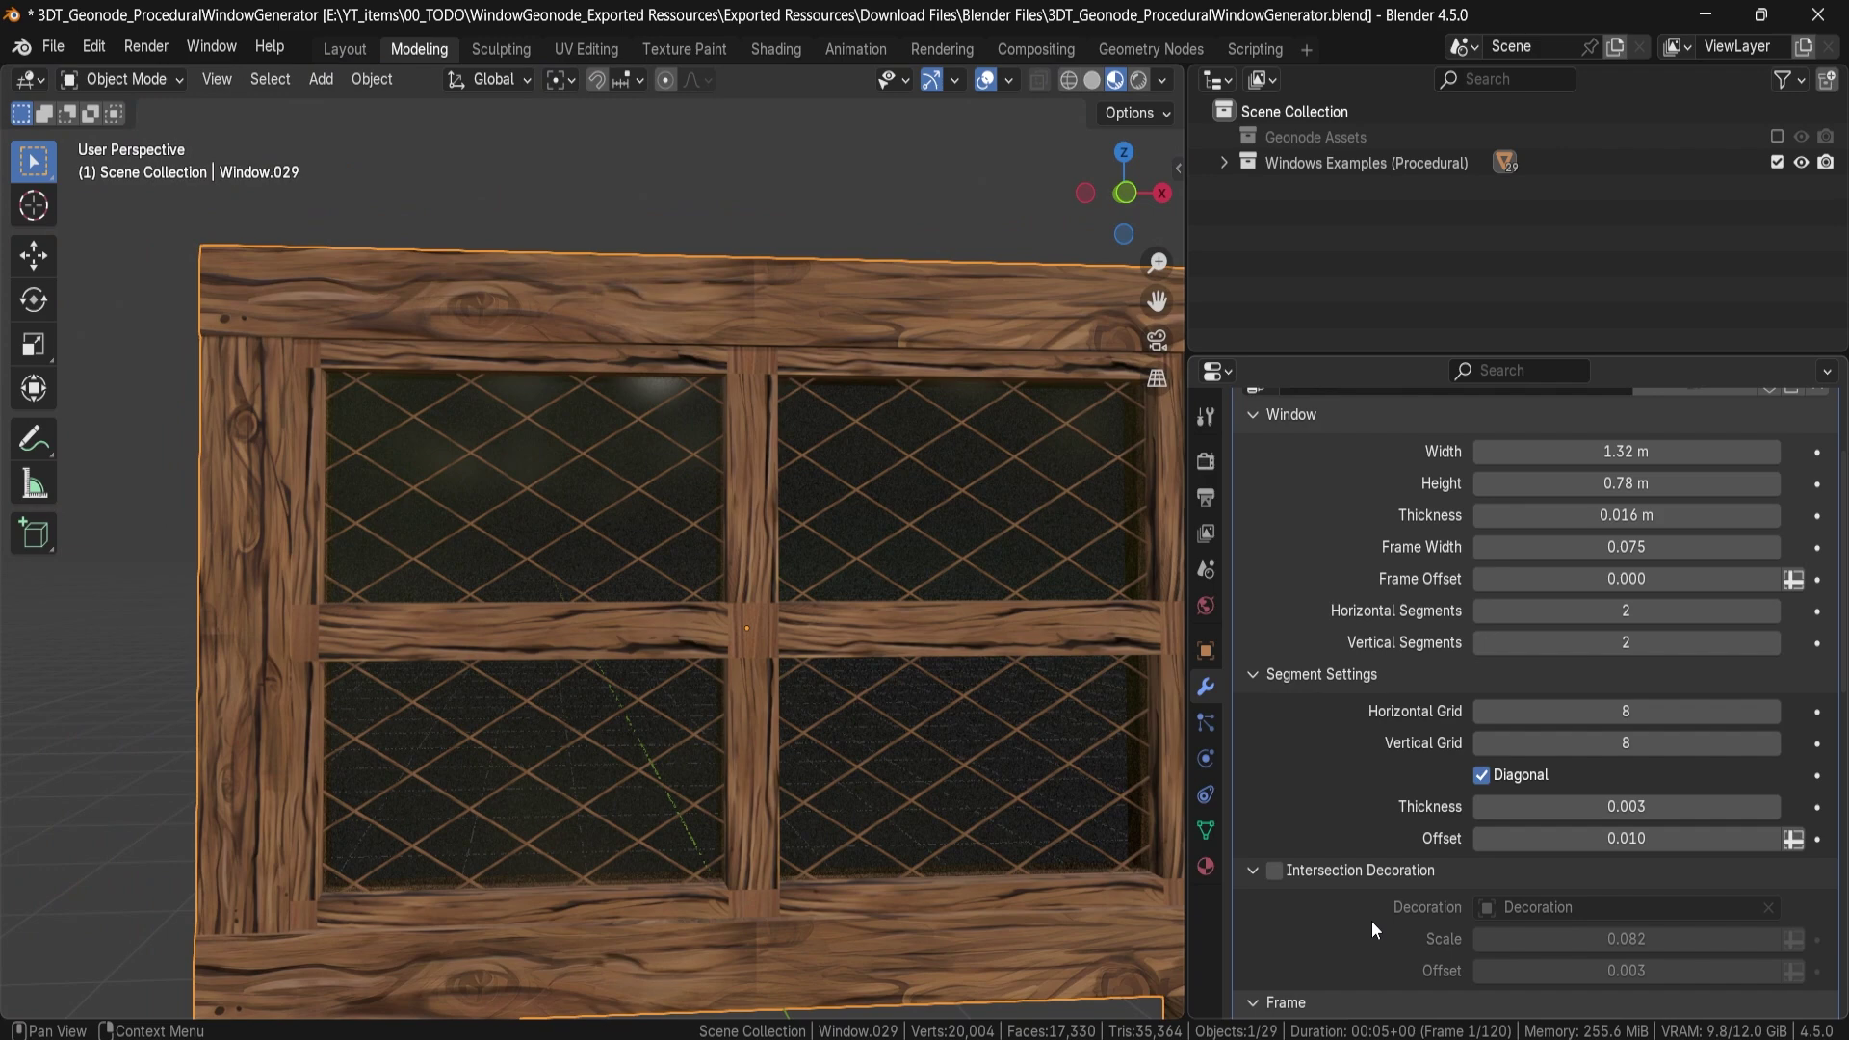
Enable Intersection Decoration on the segment grid and inspect the ornaments at the lattice crossings.
click(1275, 869)
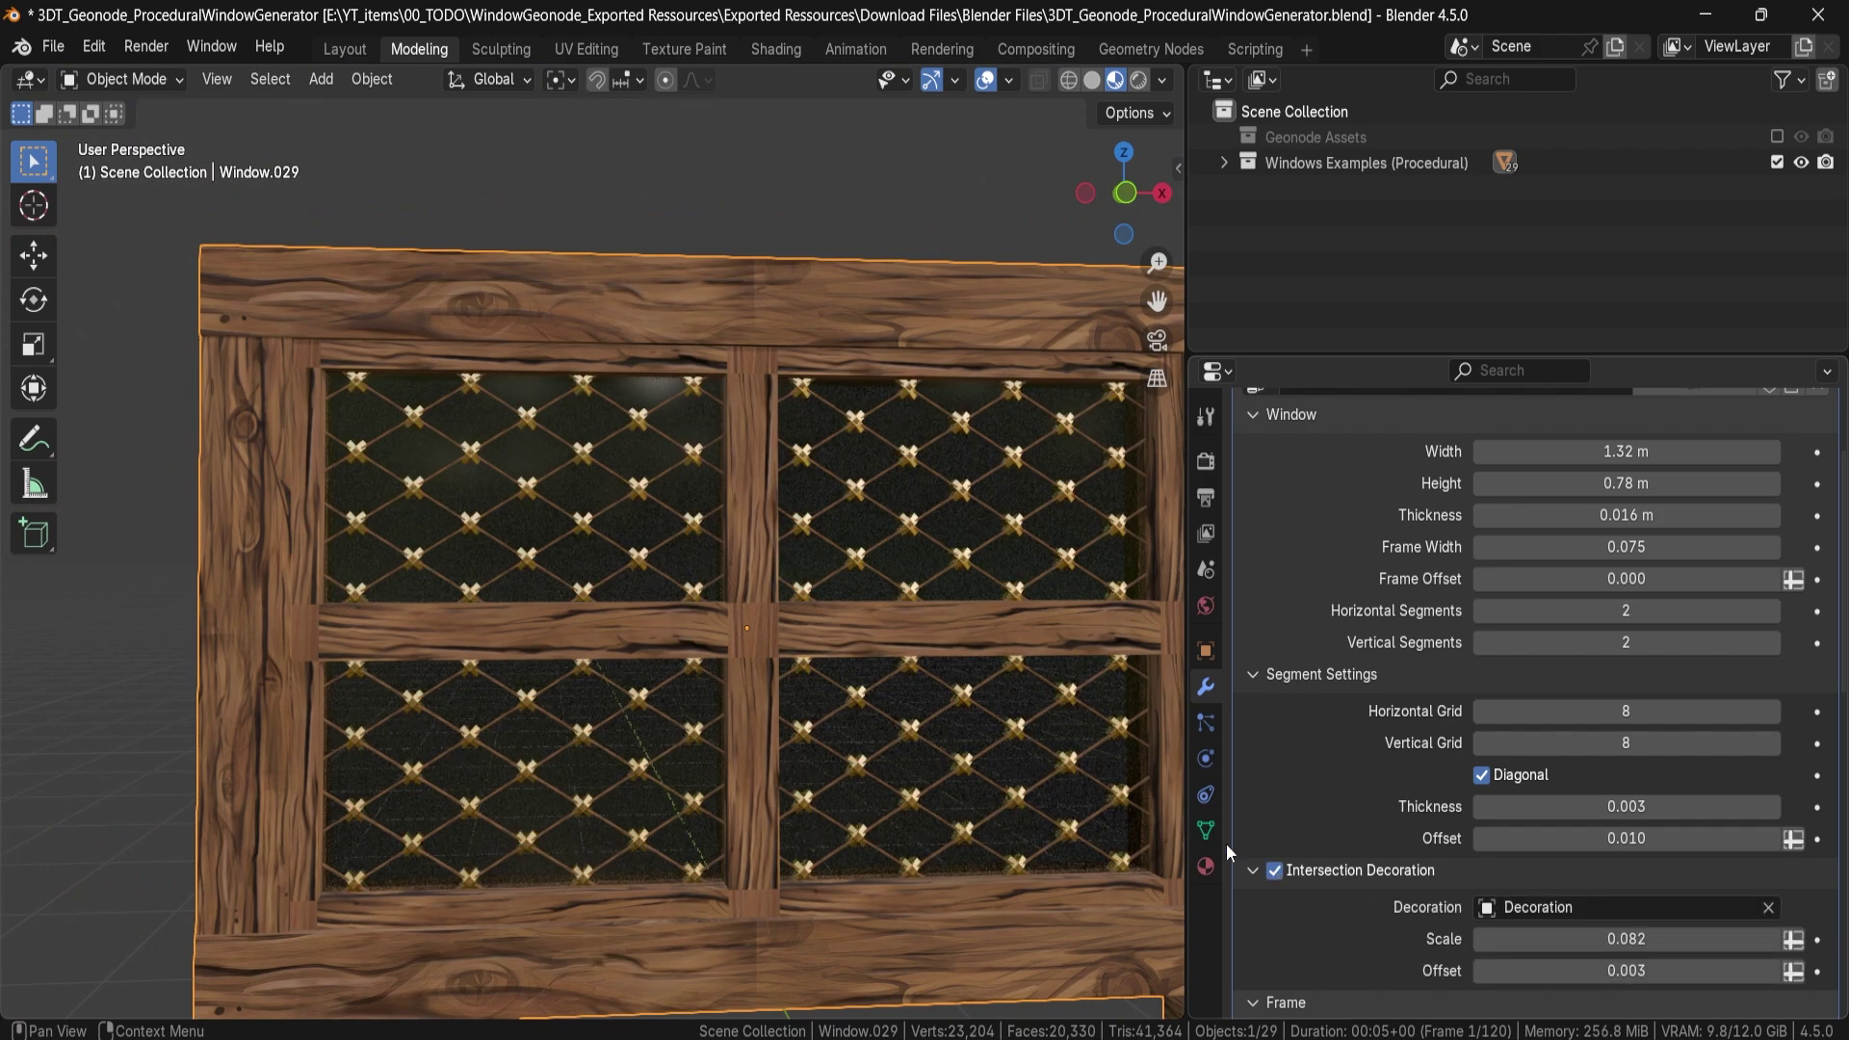
middle_drag(499, 486, 611, 518)
scroll(611, 518, up, 4)
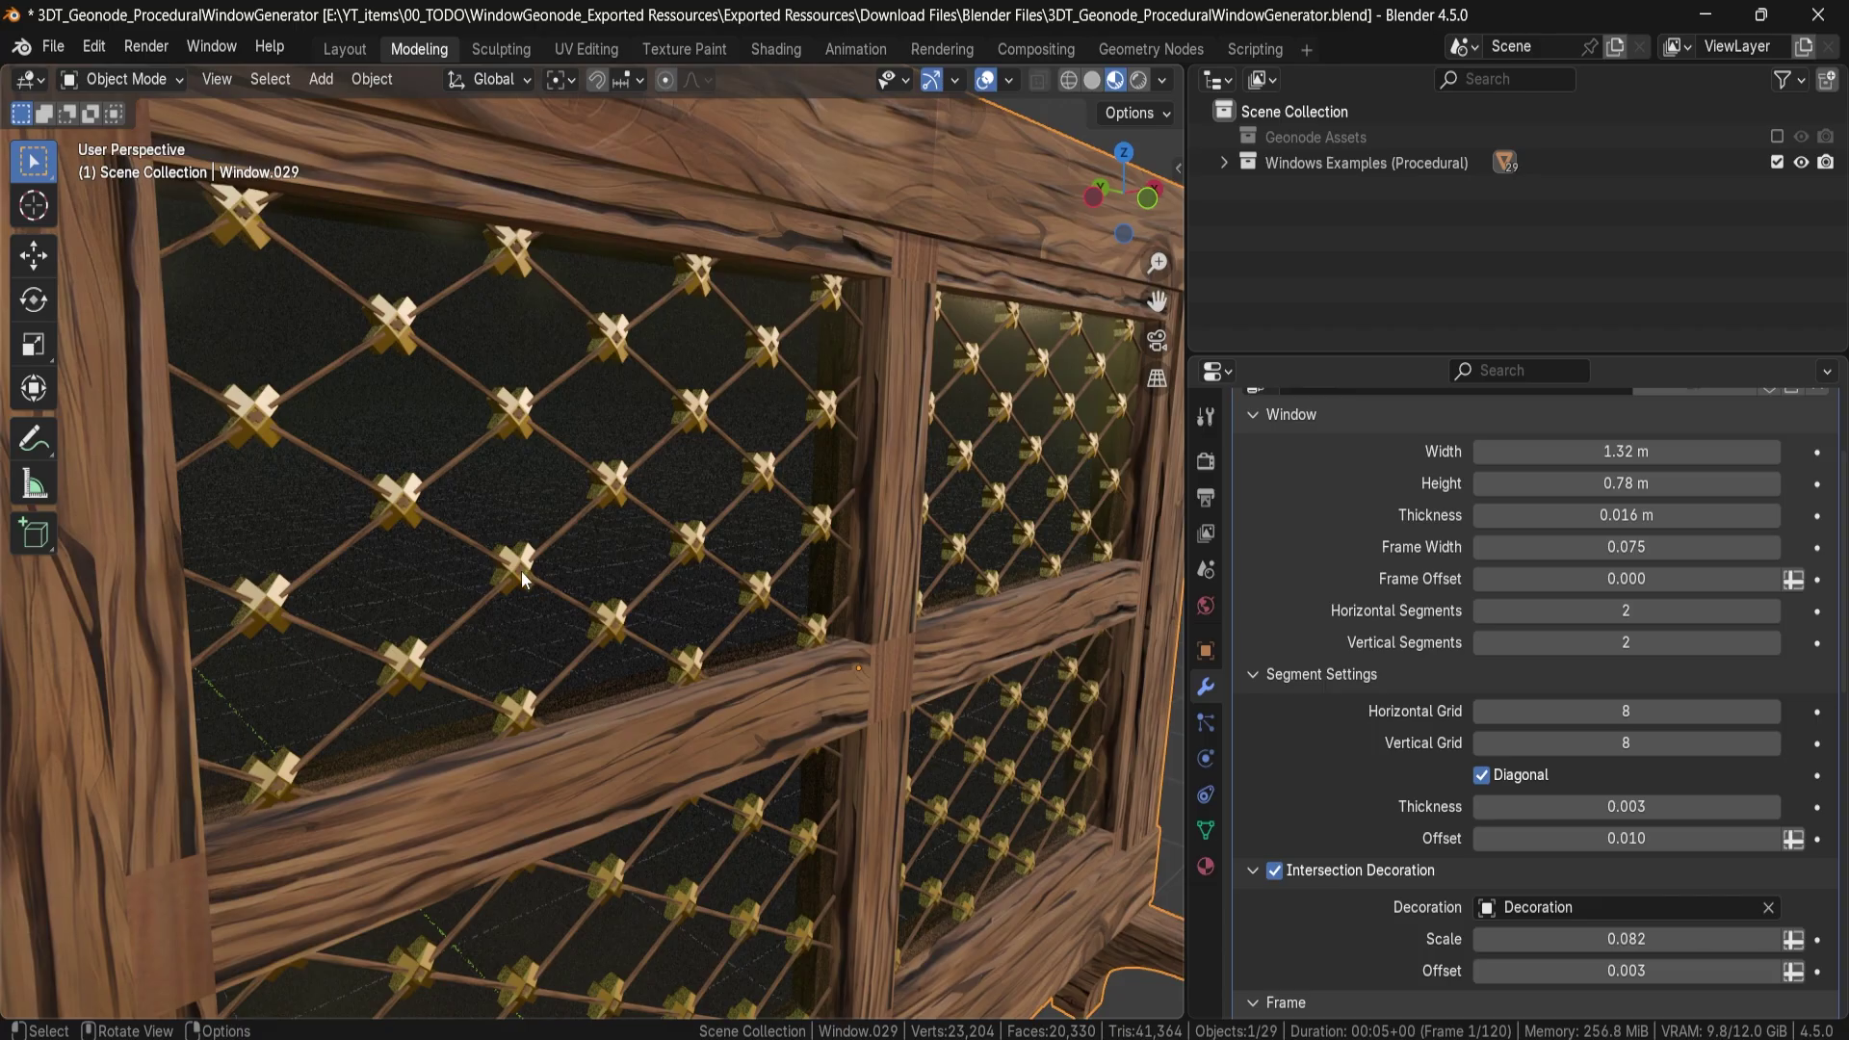
middle_drag(690, 547, 685, 549)
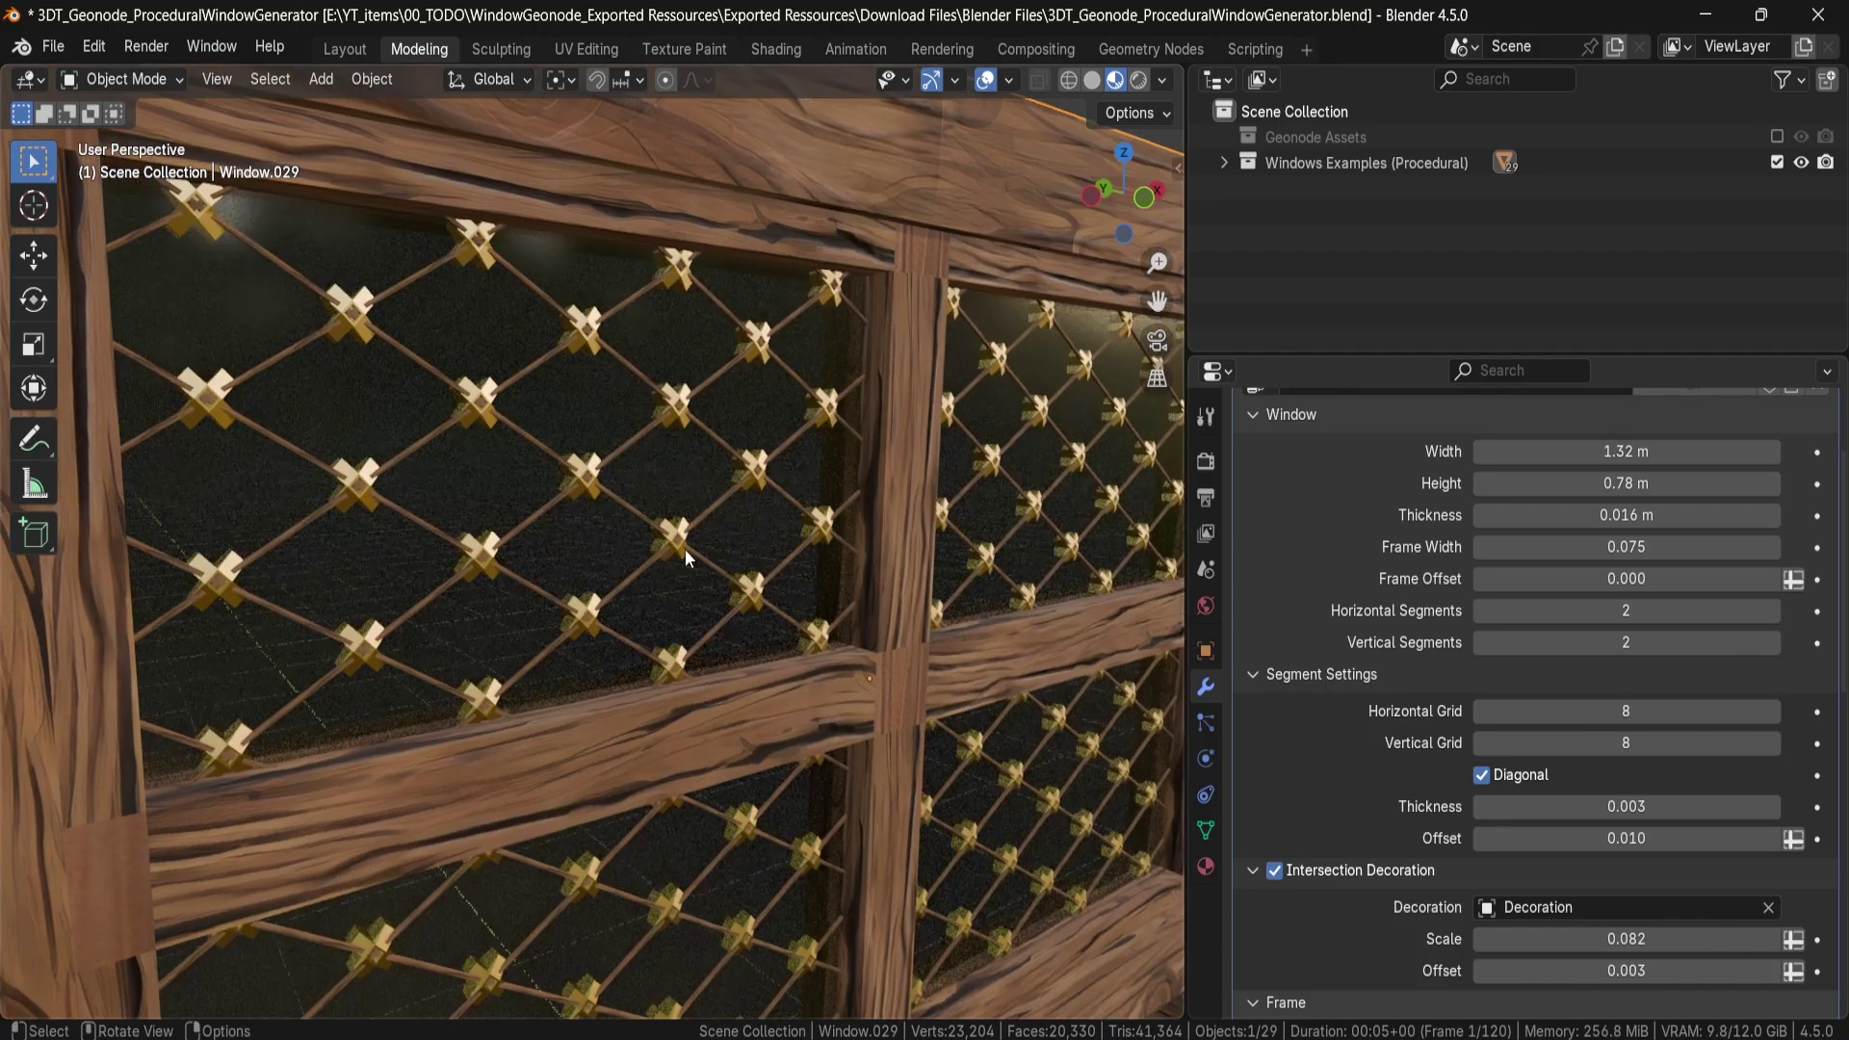
Turn off the Diagonal option to make the decorated grid straight, and view the whole window.
click(1482, 776)
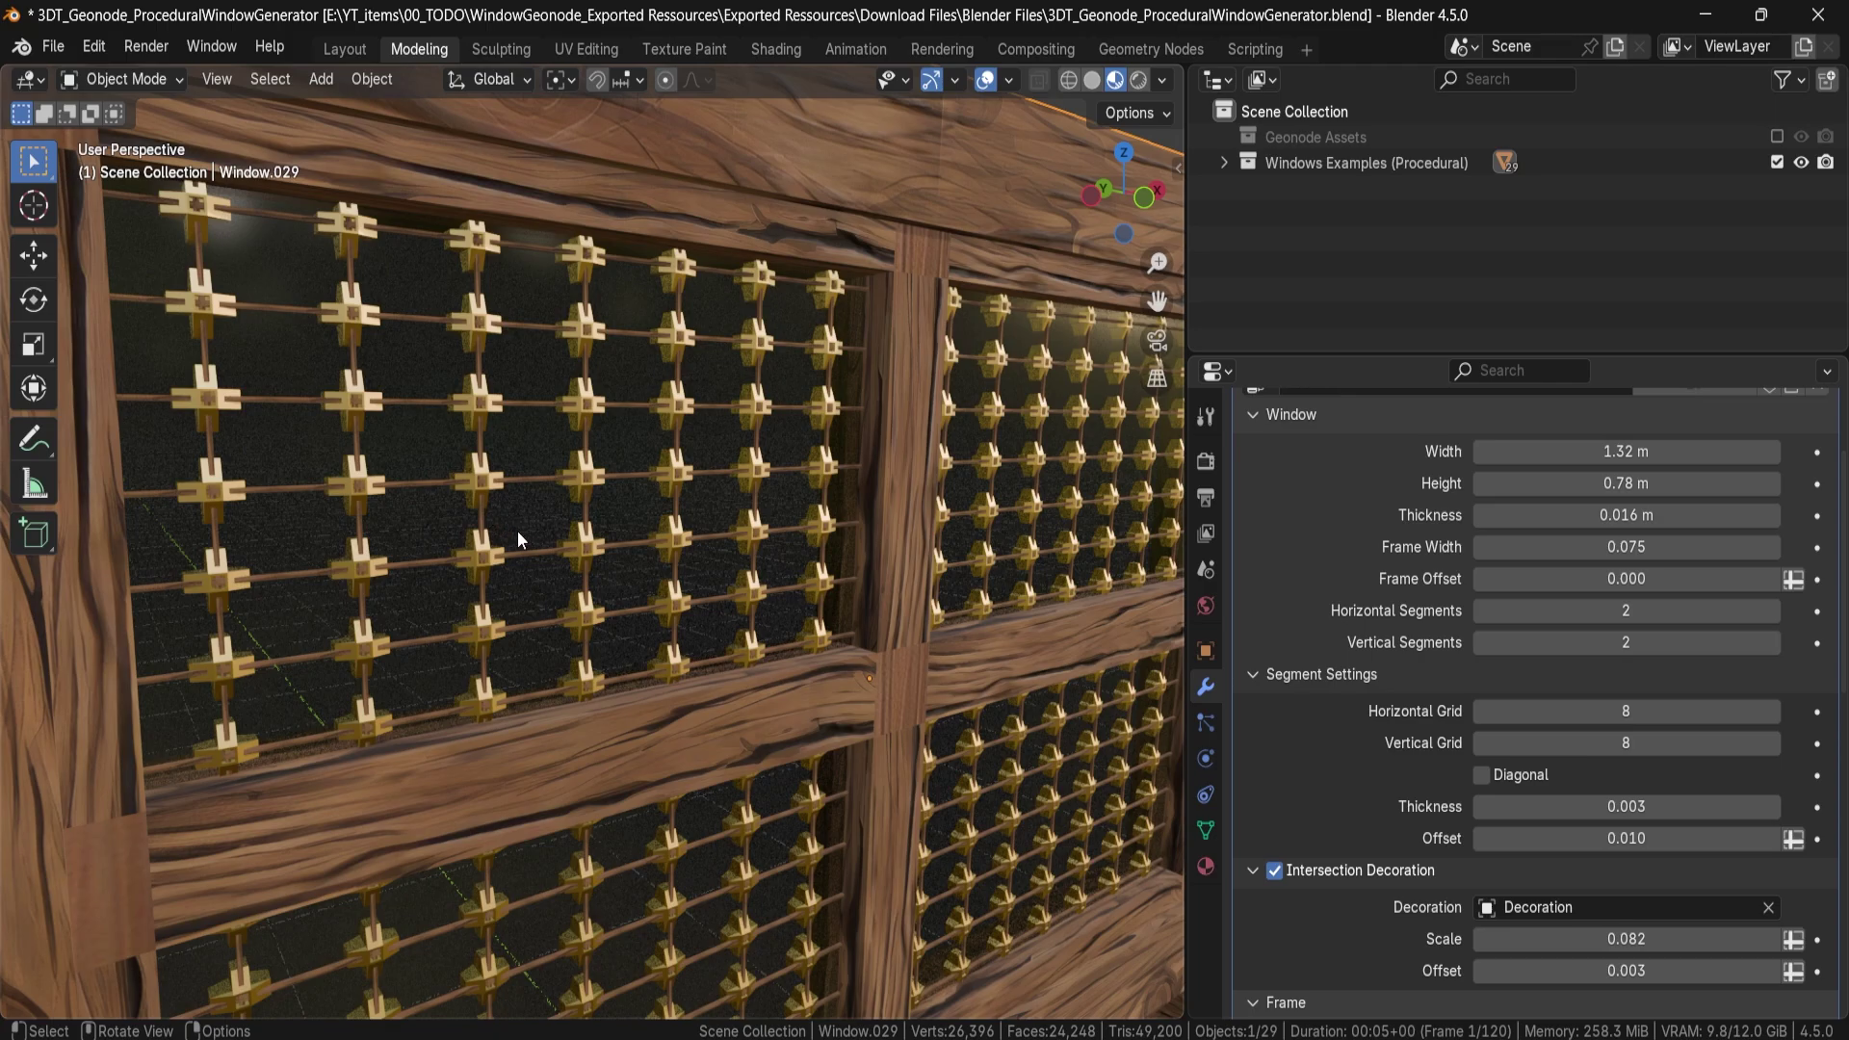
scroll(605, 627, down, 3)
scroll(627, 576, up, 1)
middle_drag(605, 627, 655, 583)
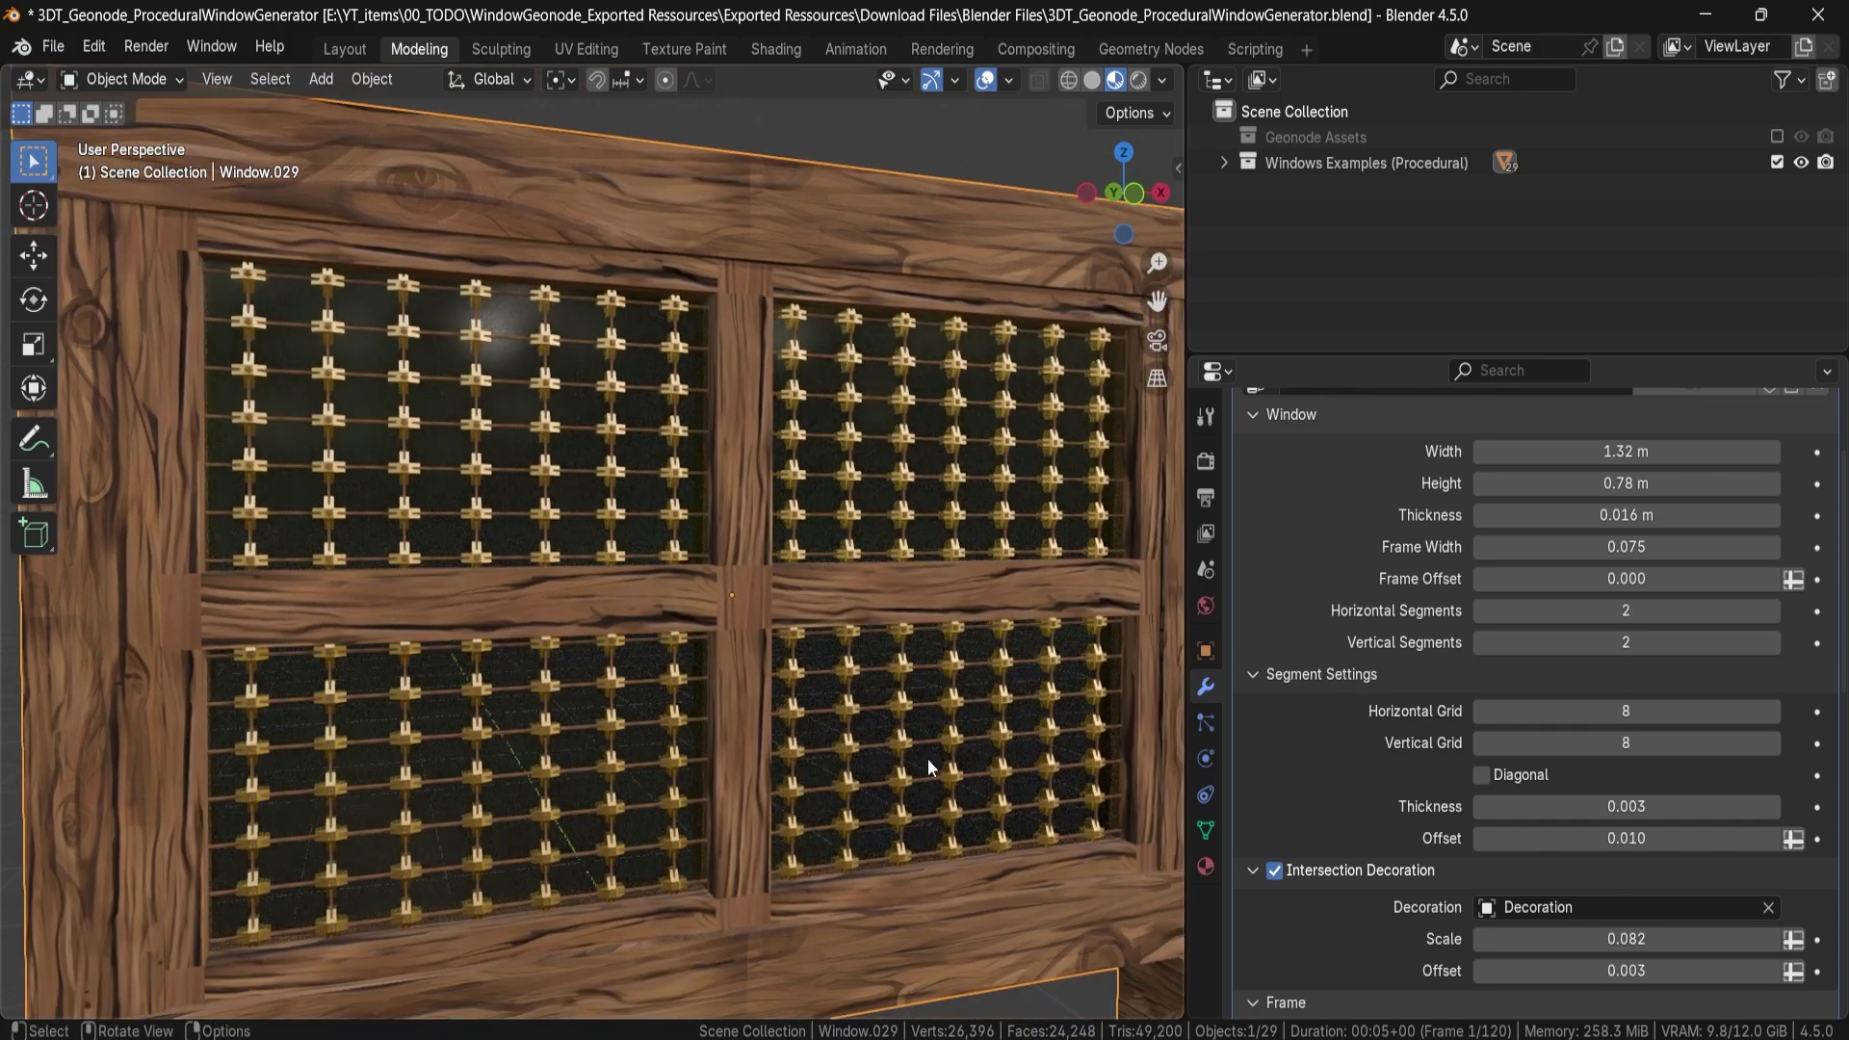
Set the intersection decoration's scale to 0.057 and its offset to 0.012, checking the ornaments up close.
mouse_move(1662, 946)
mouse_down()
mouse_move(1610, 947)
mouse_move(1680, 971)
mouse_up()
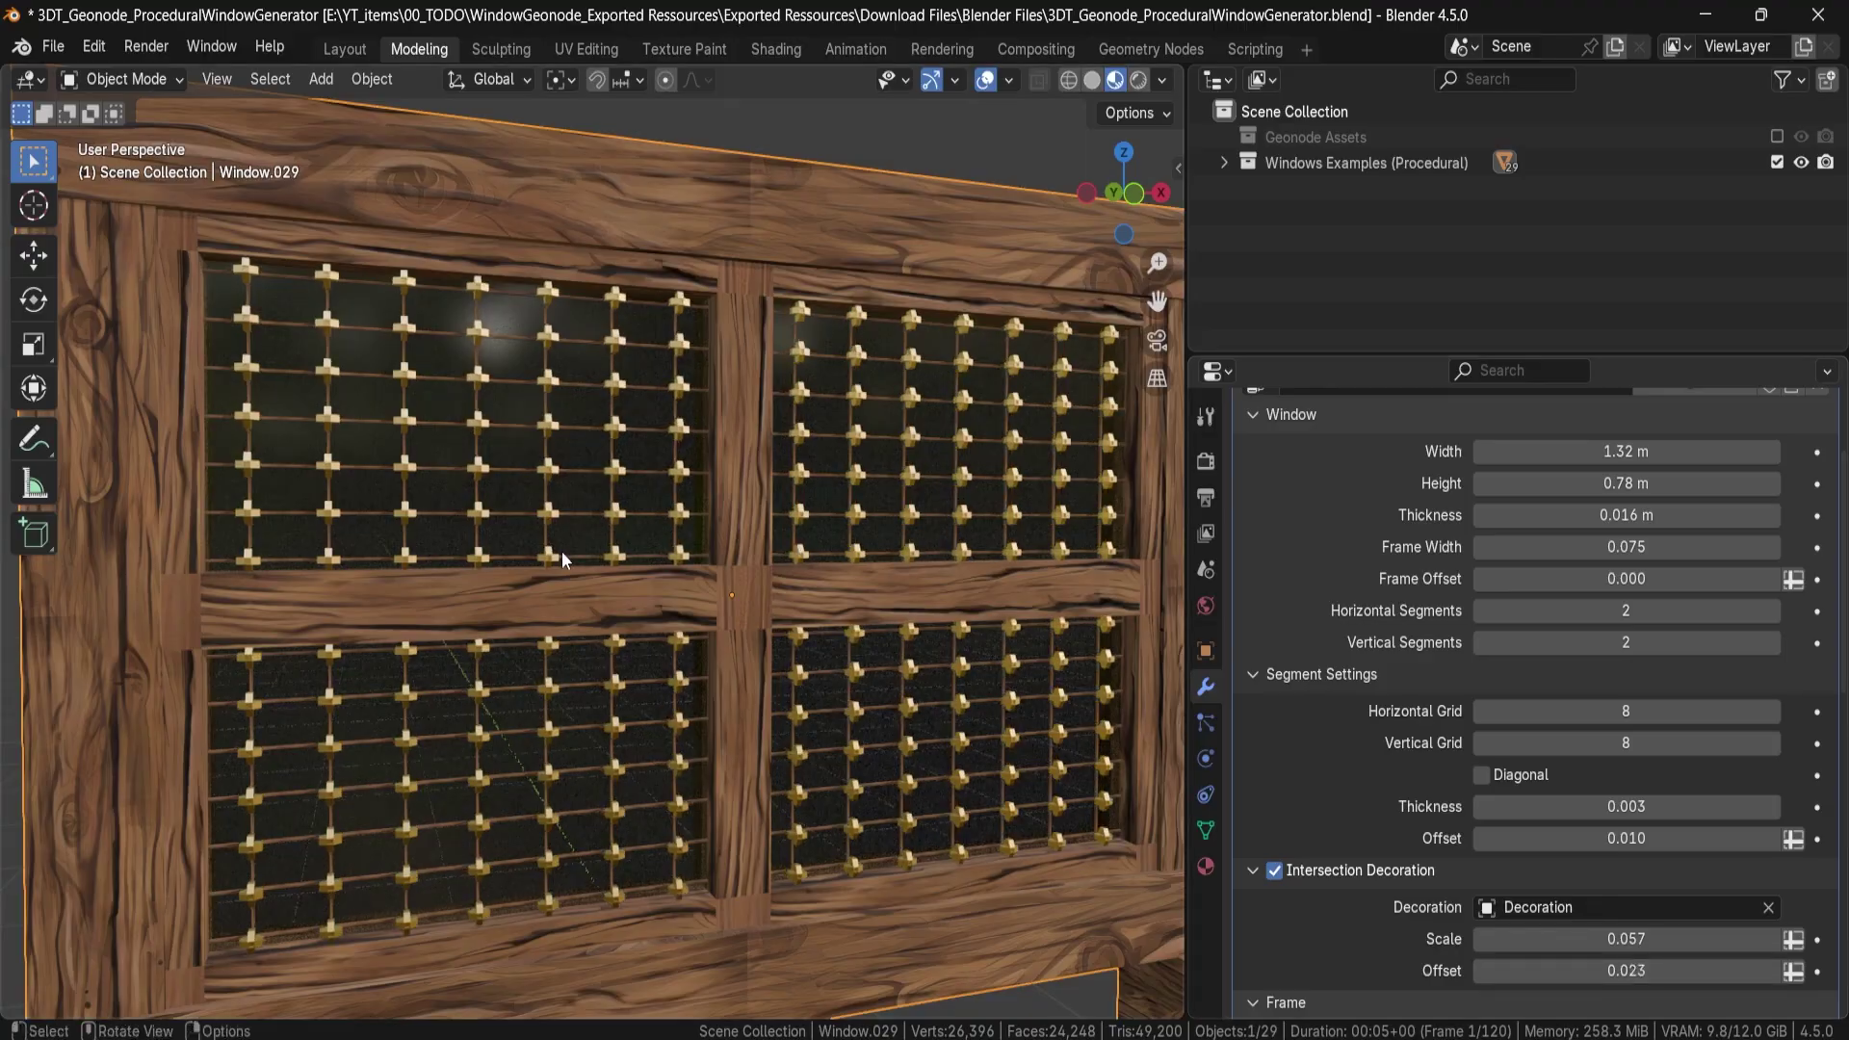
middle_drag(562, 550, 685, 607)
scroll(686, 607, up, 6)
drag(1669, 970, 1647, 970)
middle_drag(737, 622, 730, 632)
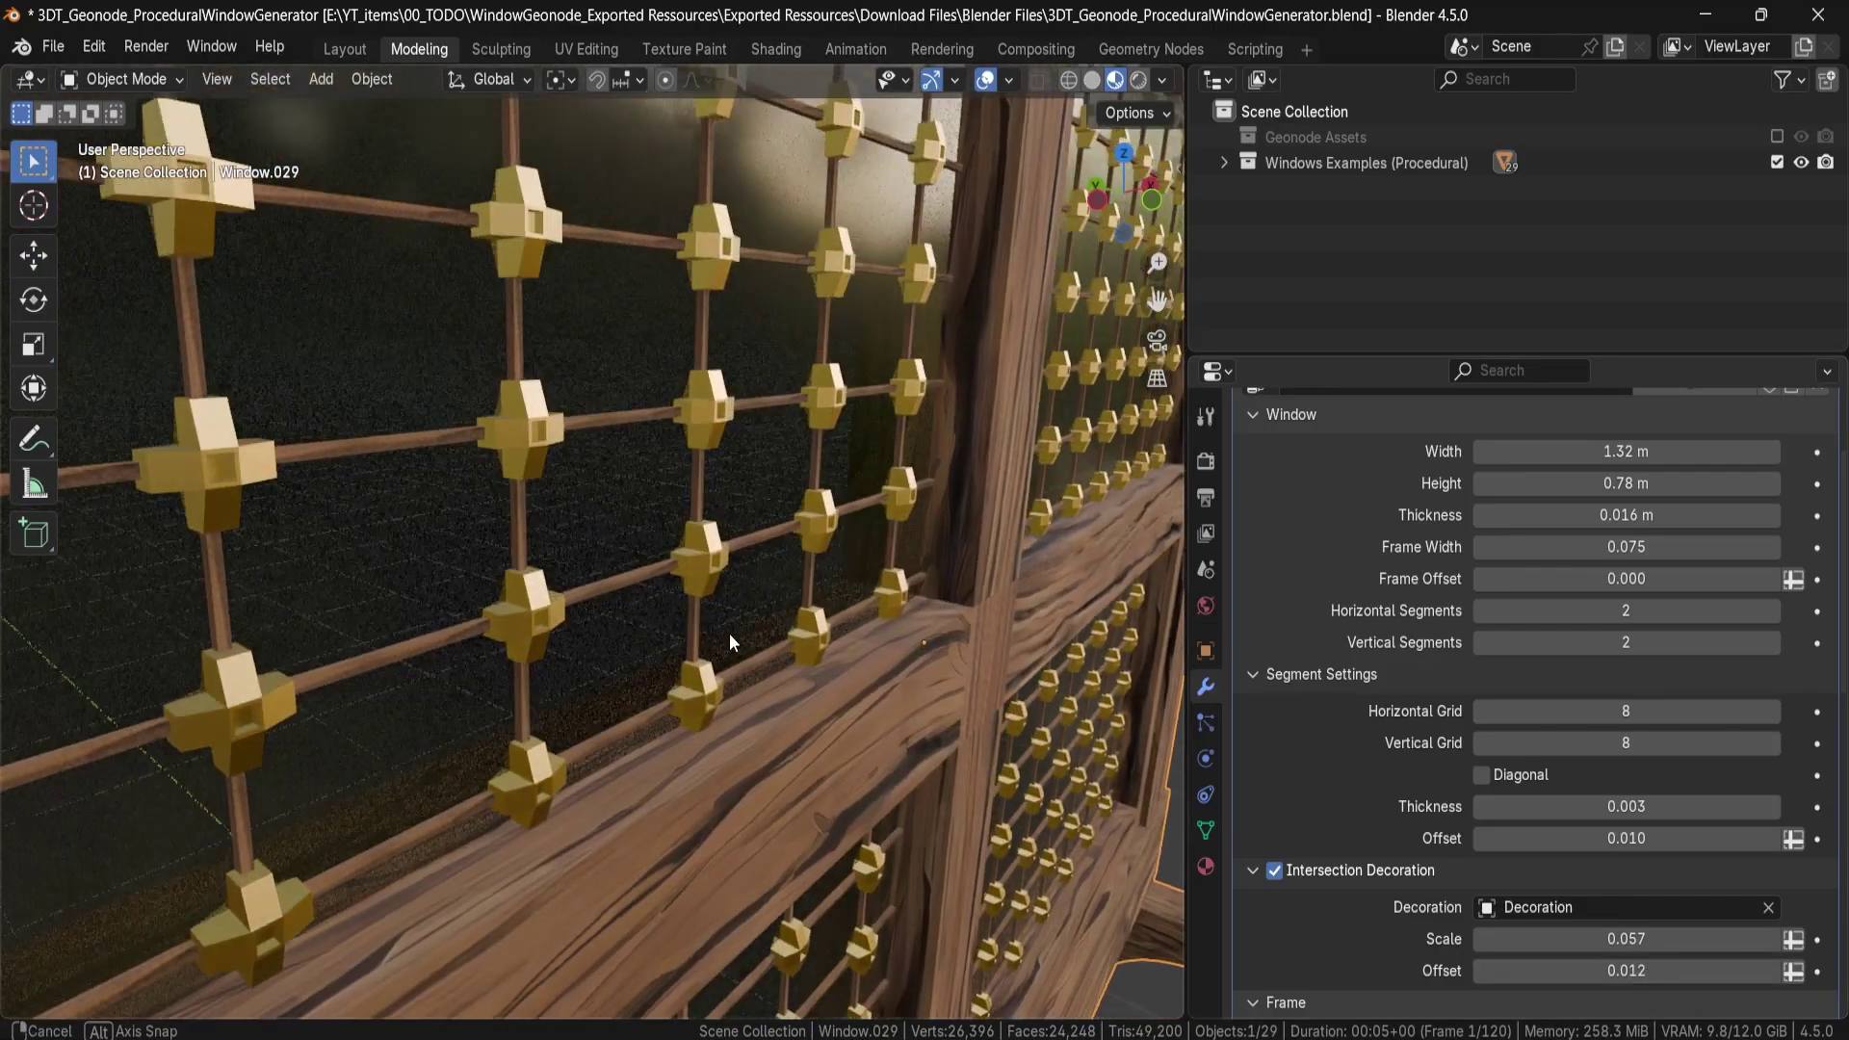
Set the segment grid's thickness to 0.009 and its offset to 0.005, and view the whole window.
middle_drag(730, 633, 737, 645)
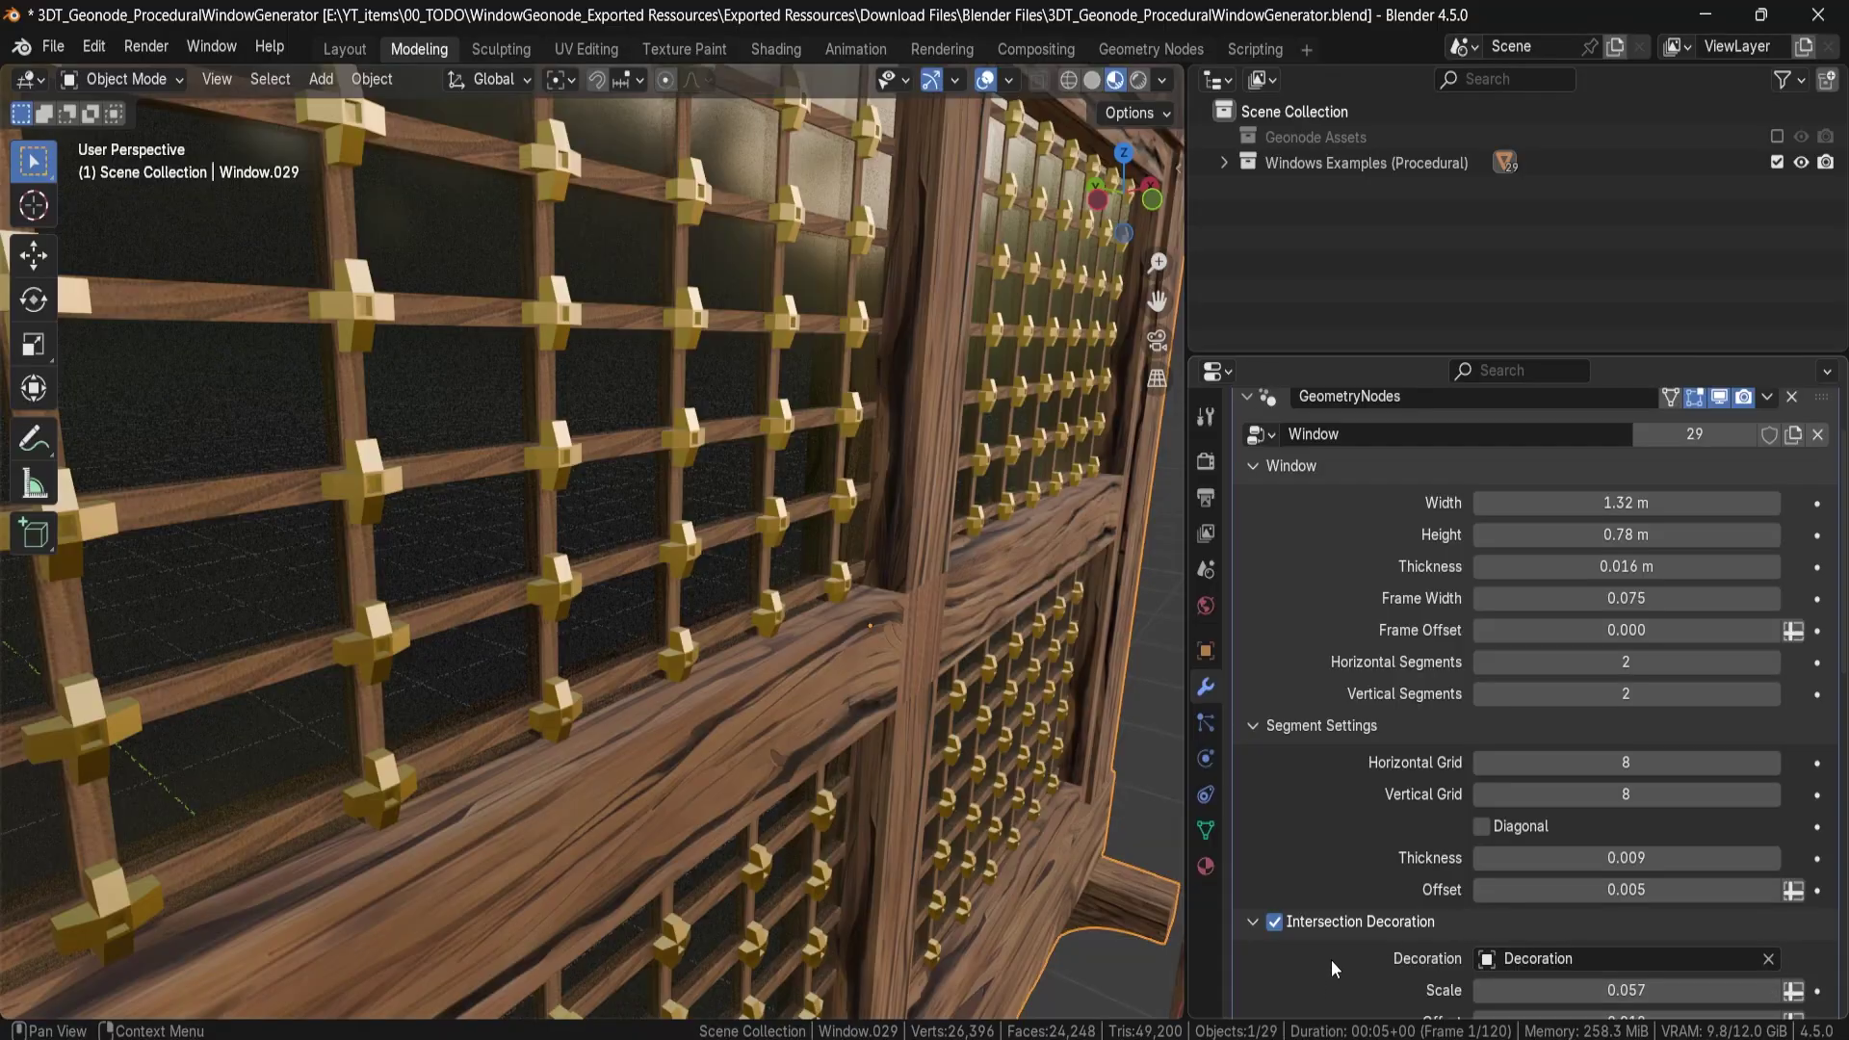
scroll(1504, 917, down, 3)
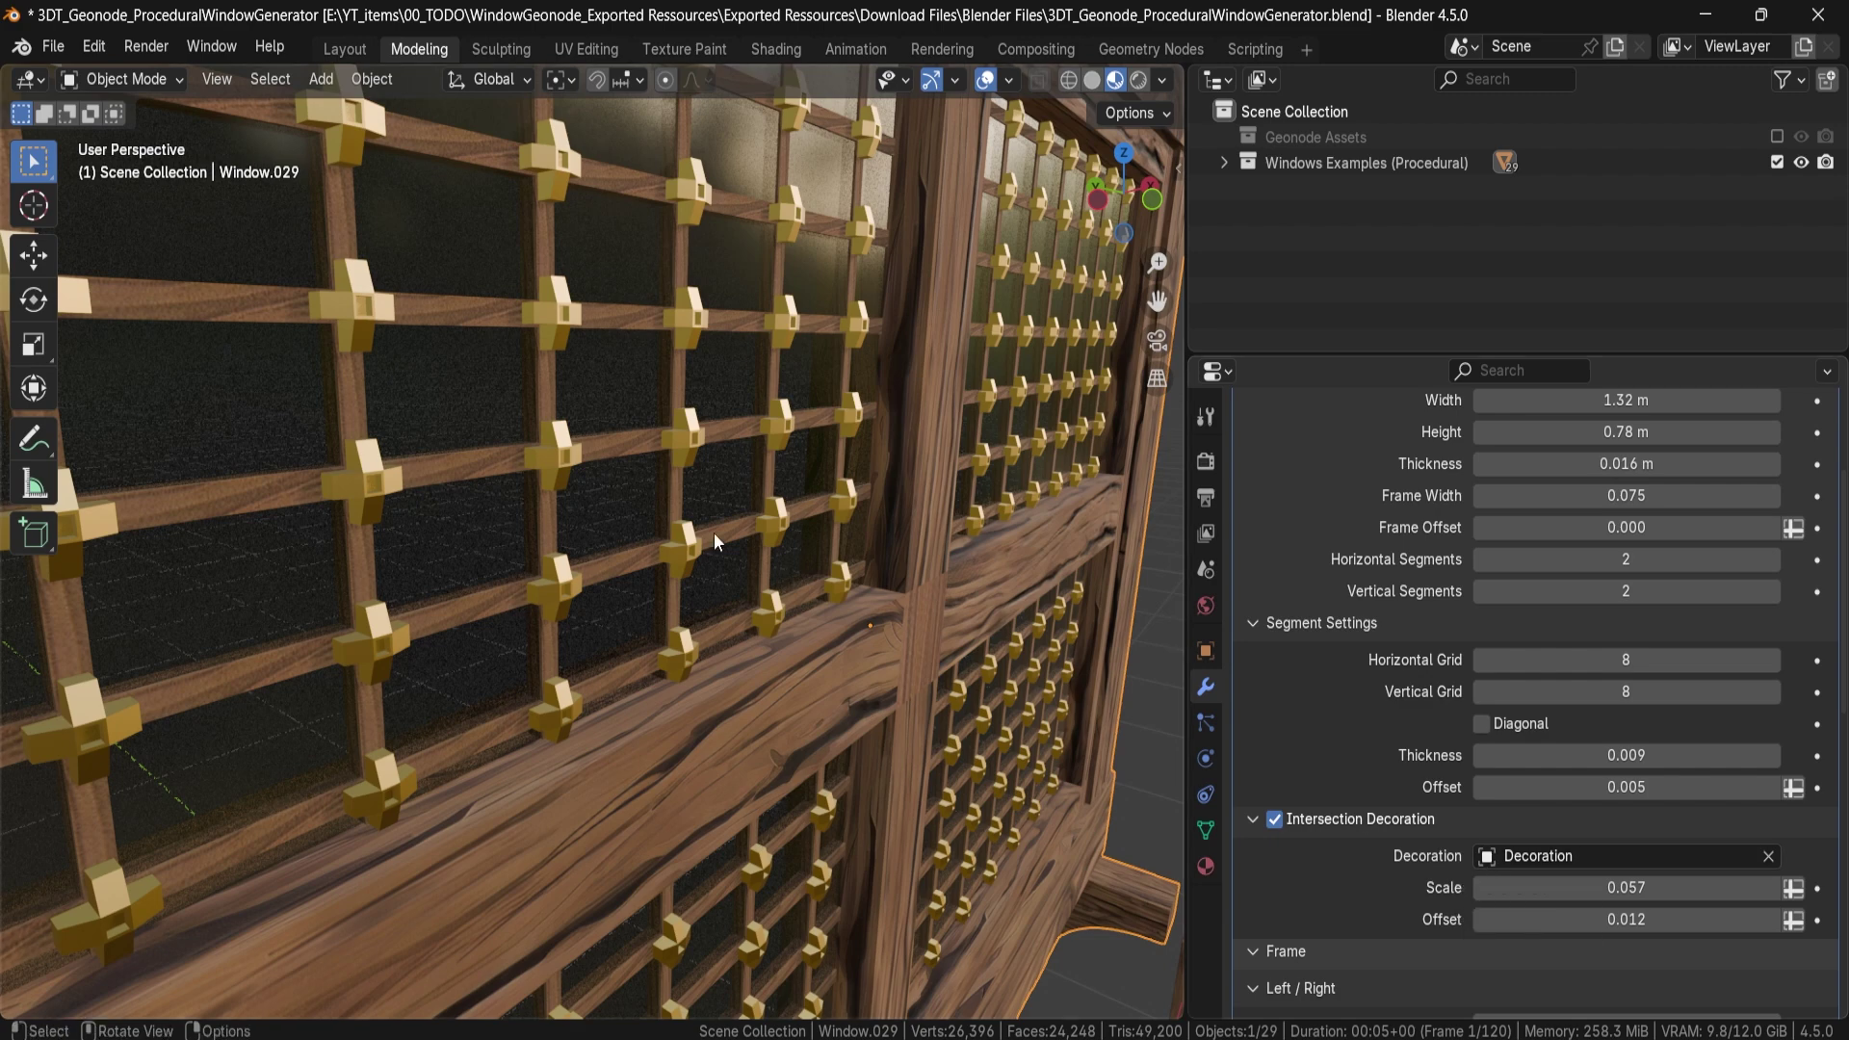
scroll(693, 598, down, 8)
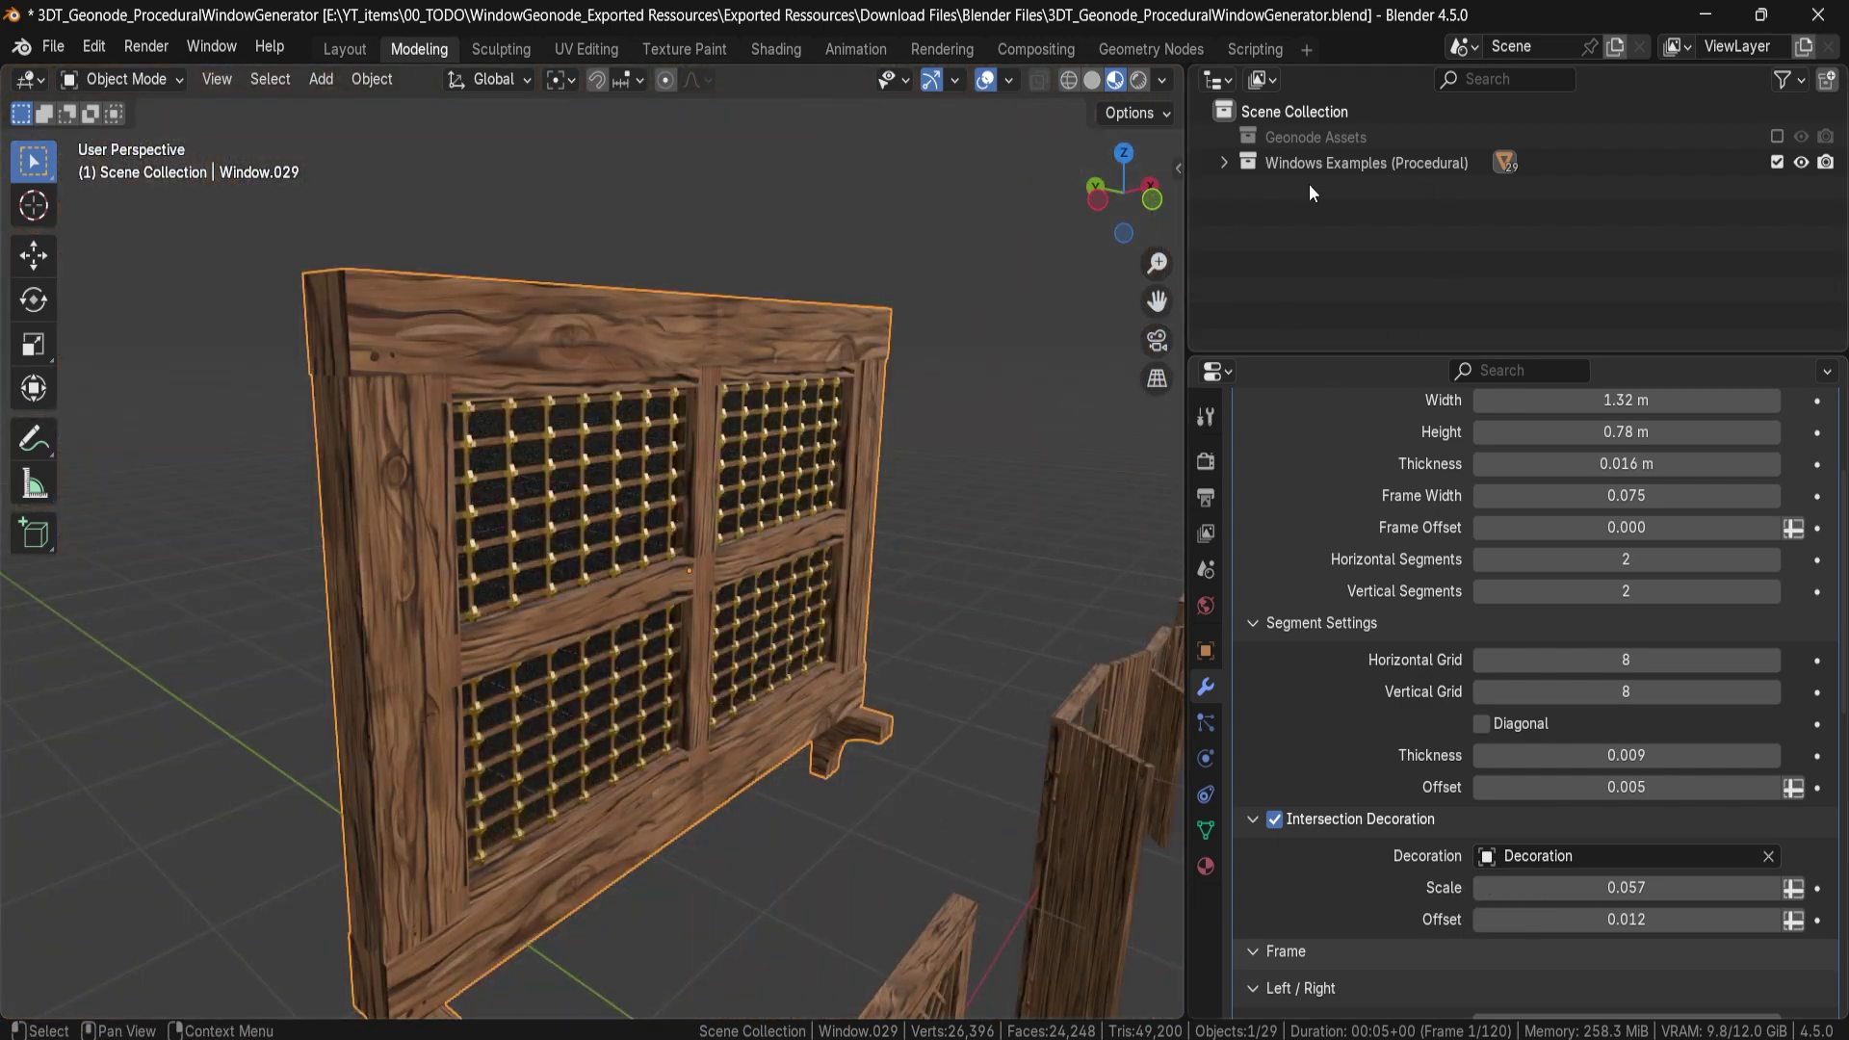
Enable the Geonode Assets collection, delete its Support.001 object, and select the remaining Support asset.
click(1777, 142)
scroll(867, 501, down, 6)
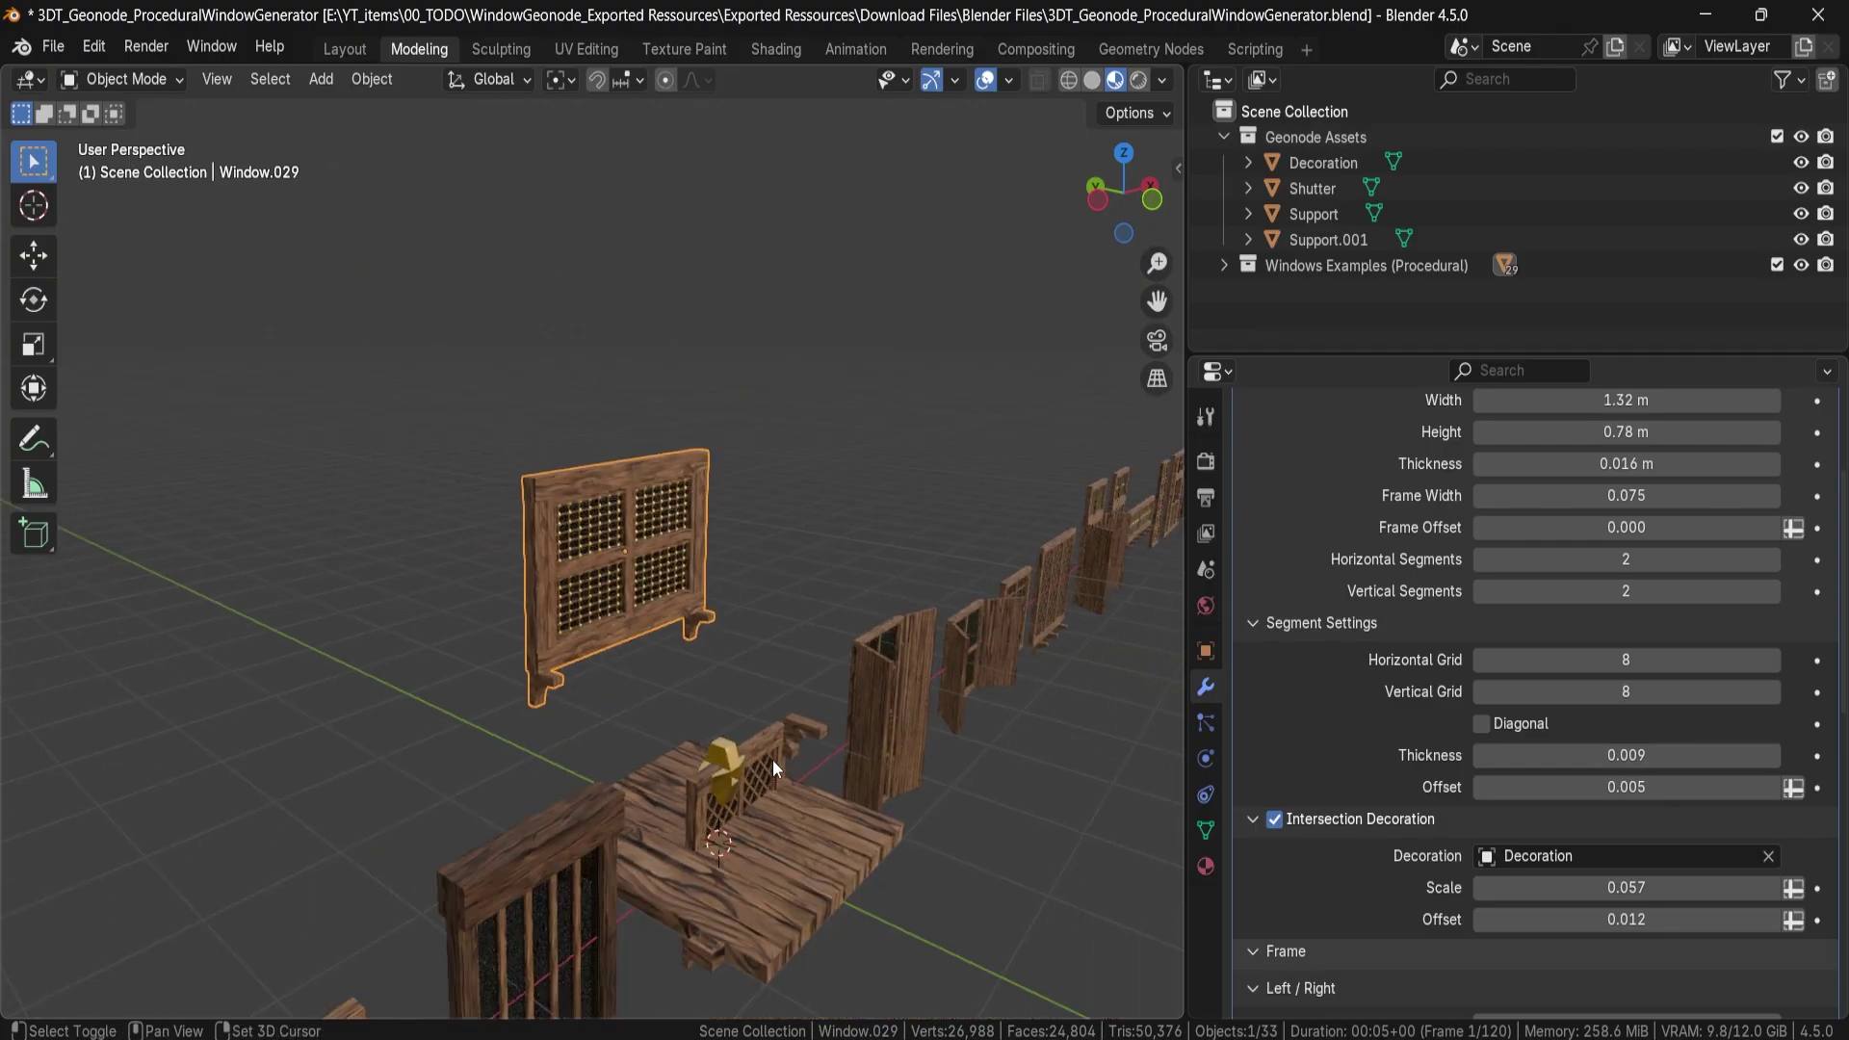
shift+middle_drag(772, 760, 690, 530)
scroll(992, 489, up, 2)
shift+middle_drag(845, 598, 795, 586)
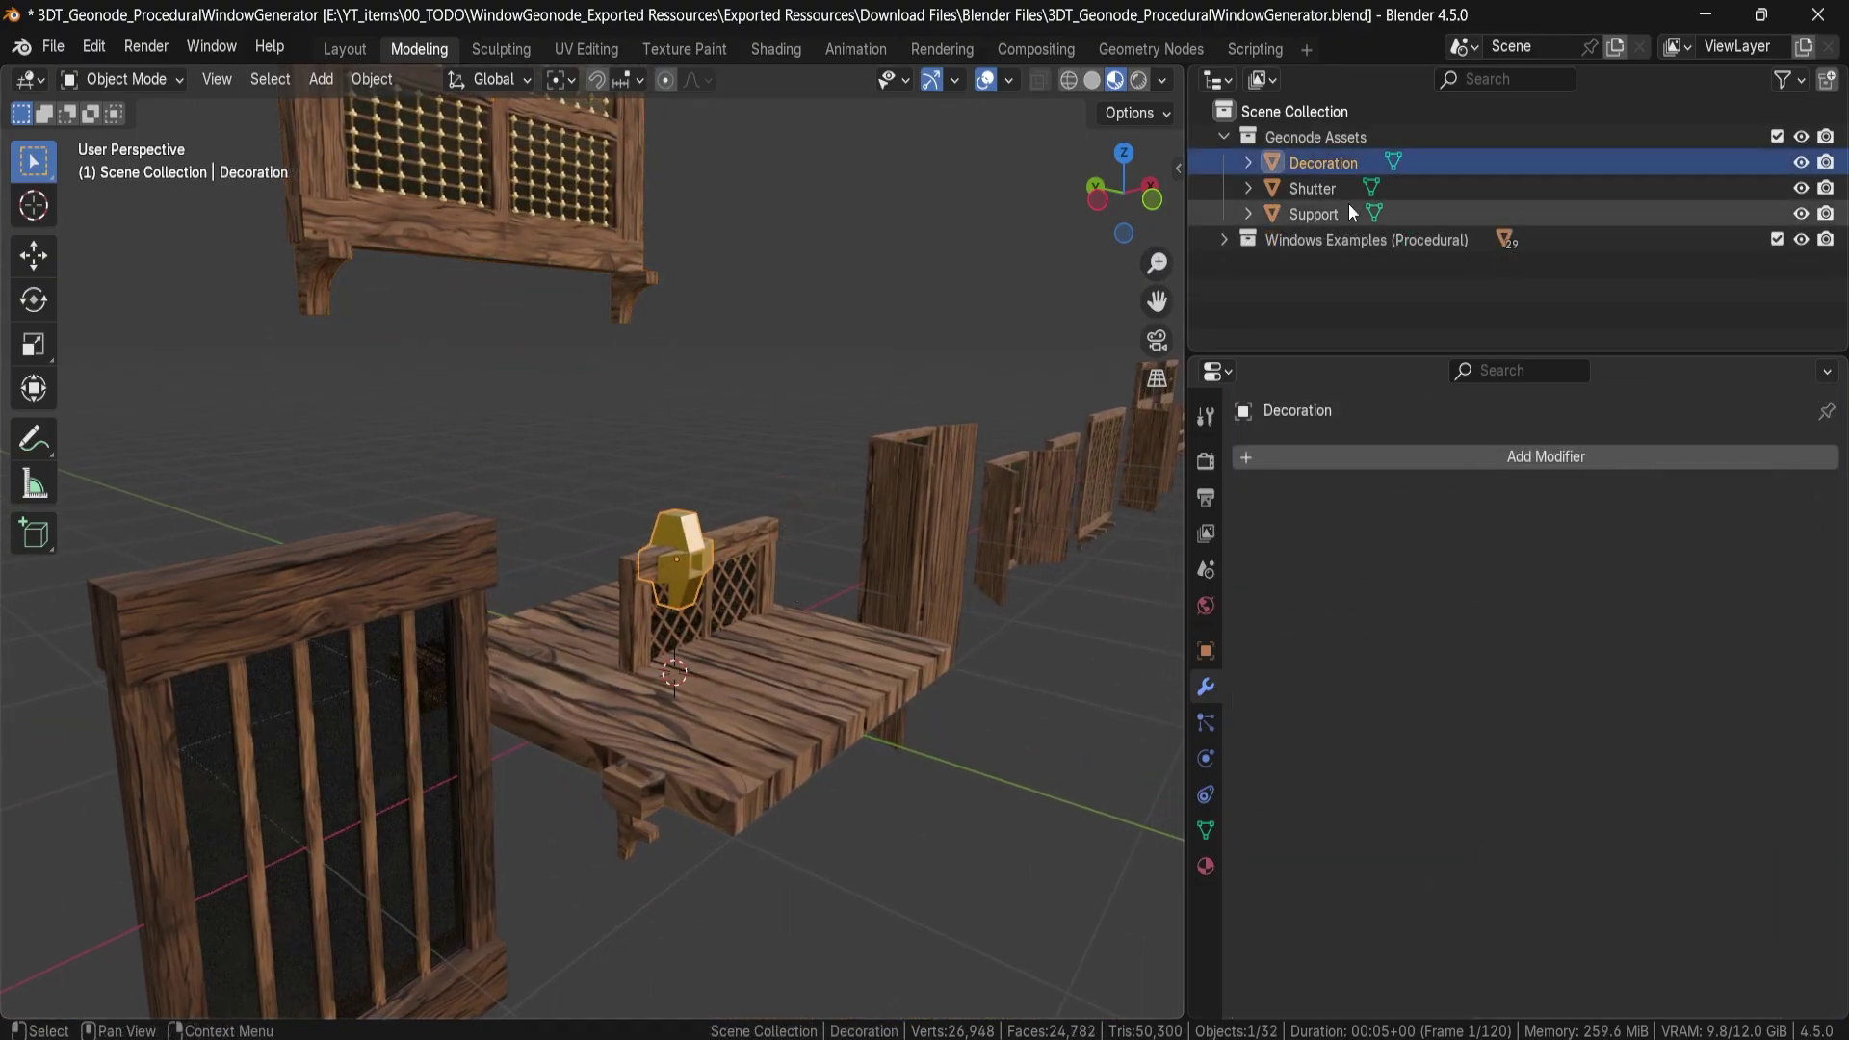
click(1348, 212)
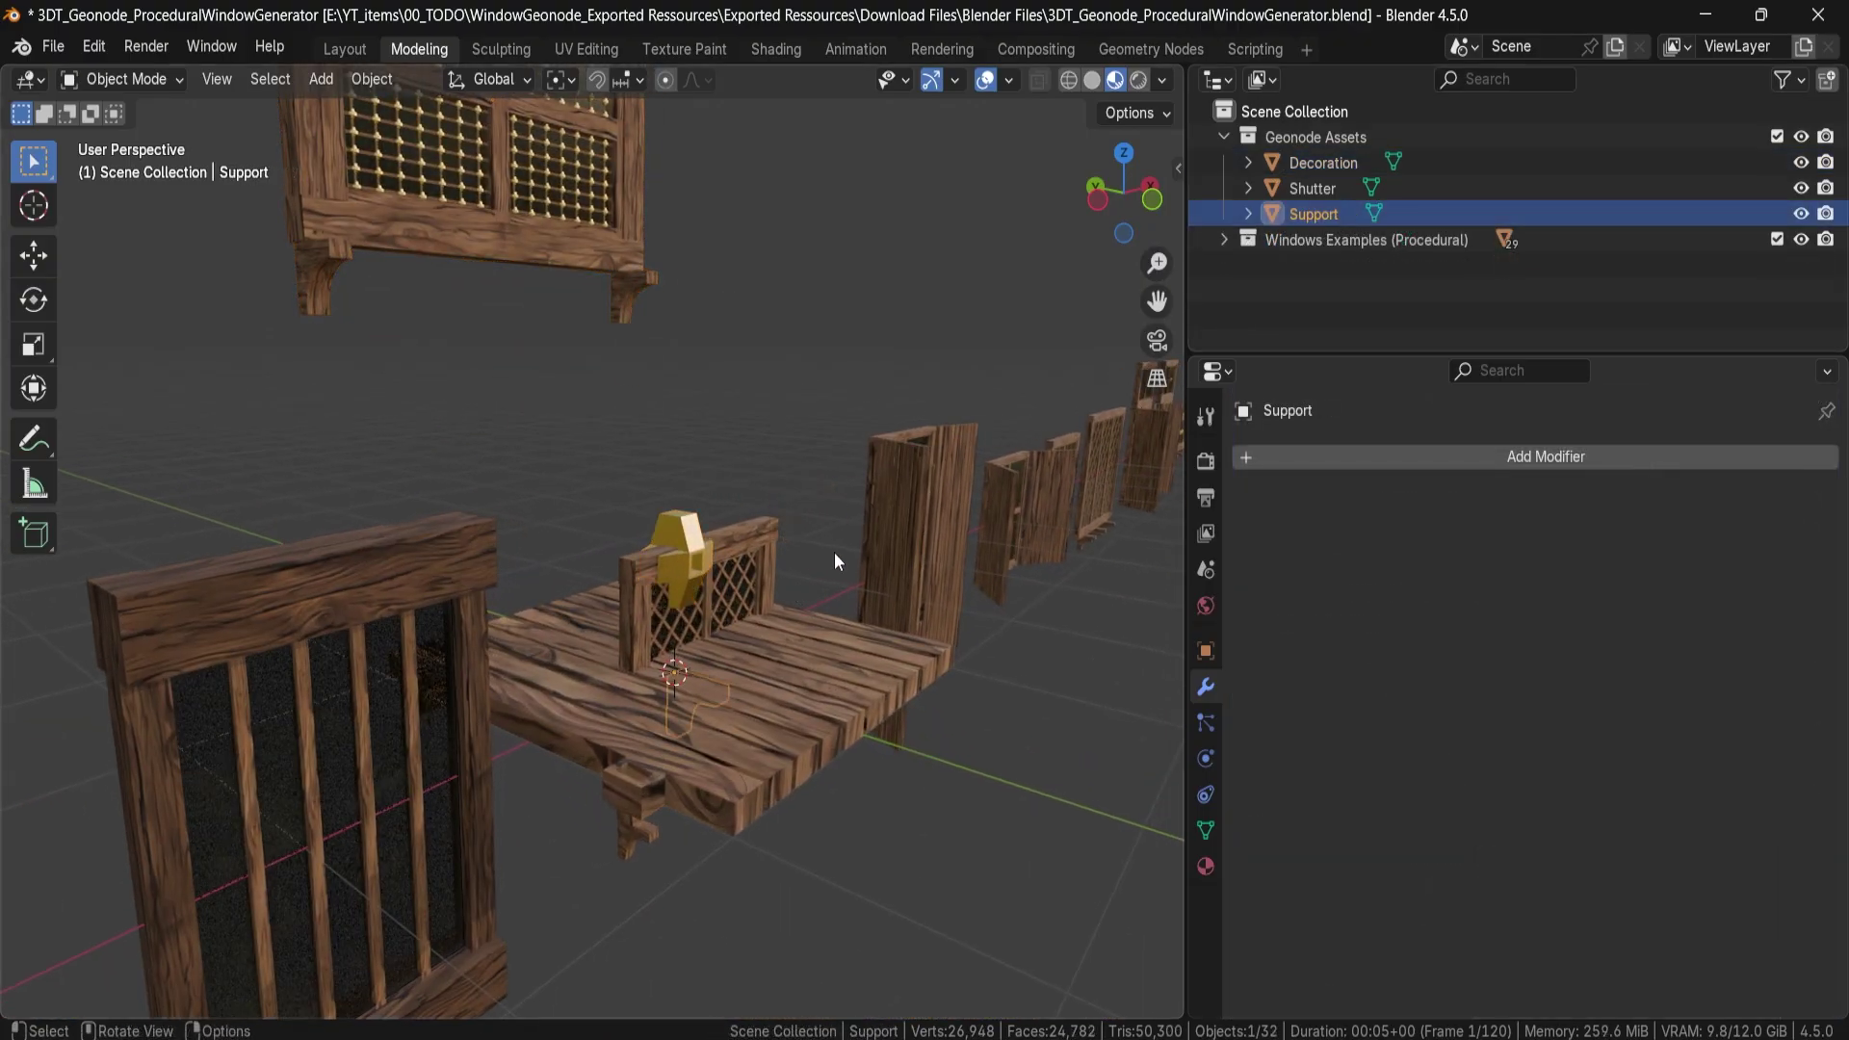
Hide the small diagonal-lattice window that stands behind the decoration asset.
middle_drag(825, 575, 760, 505)
click(793, 592)
key(h)
scroll(734, 628, up, 4)
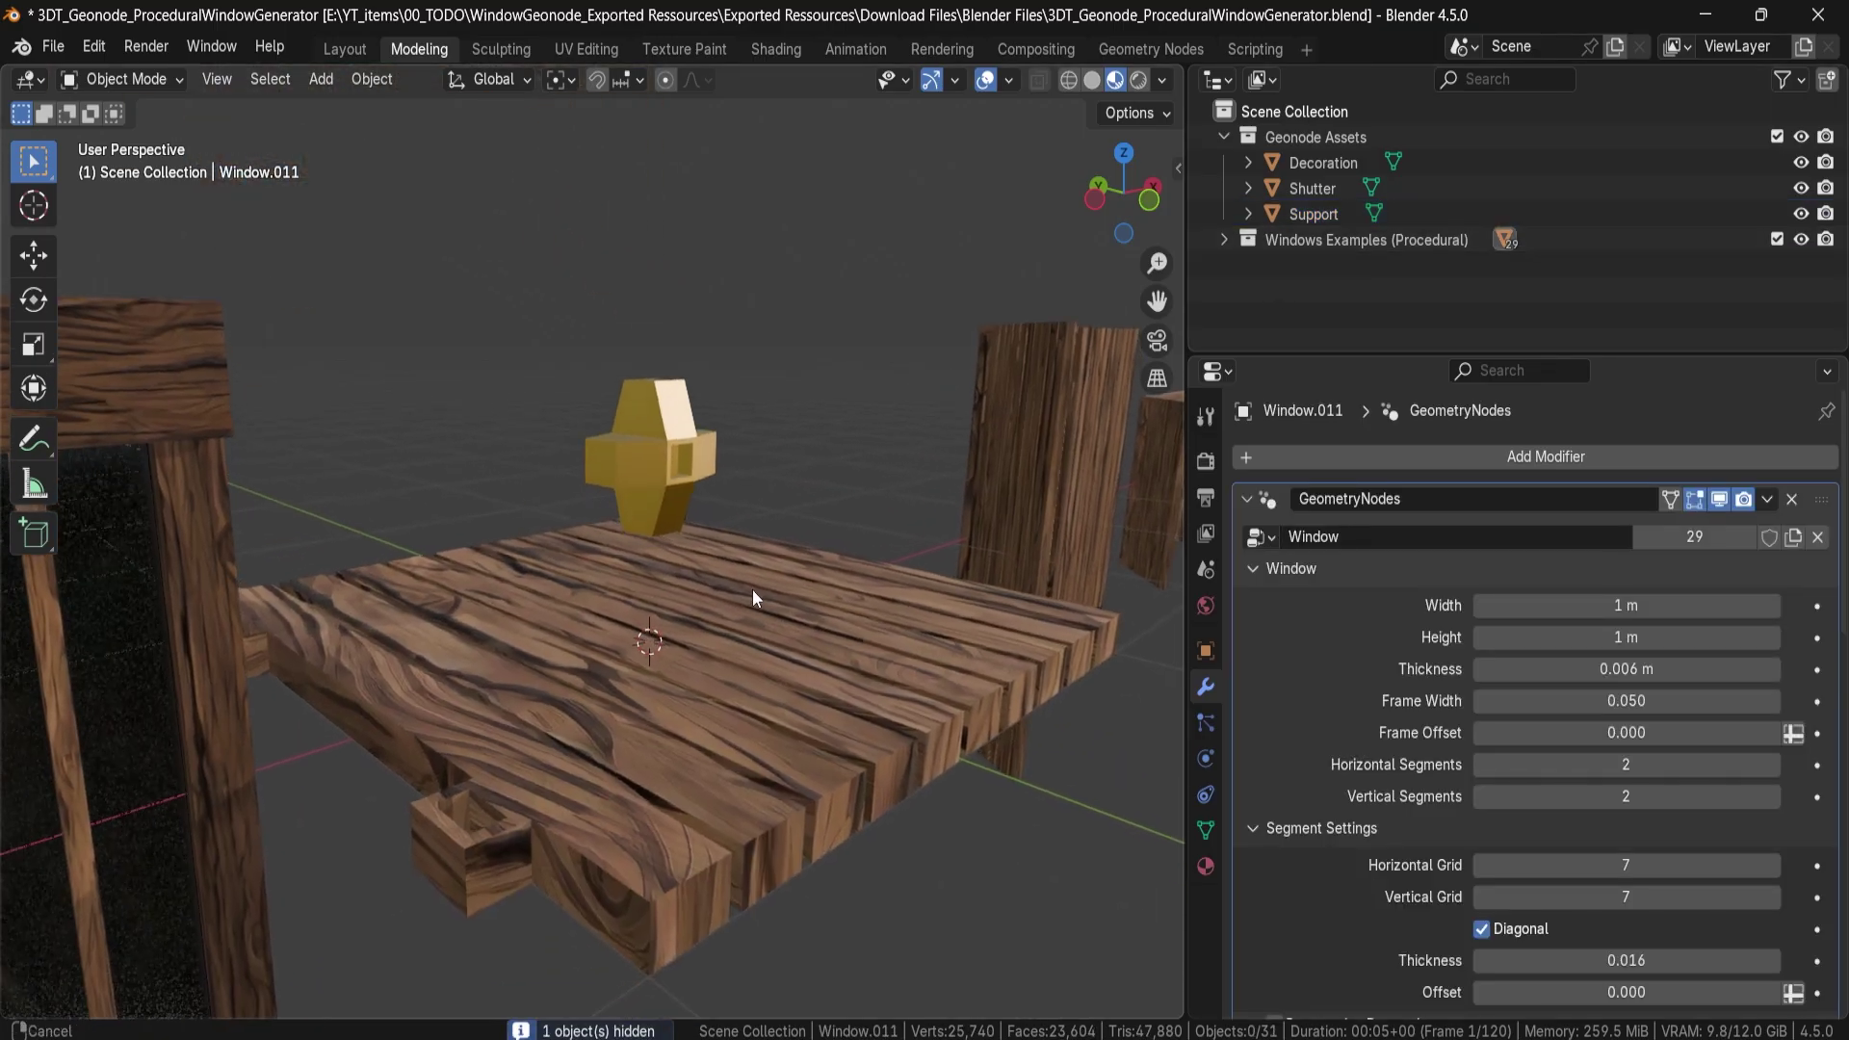
Compare the Decoration asset with the window's ornaments, duplicate it, and move the copy about 0.55 m up along the Z axis.
click(652, 401)
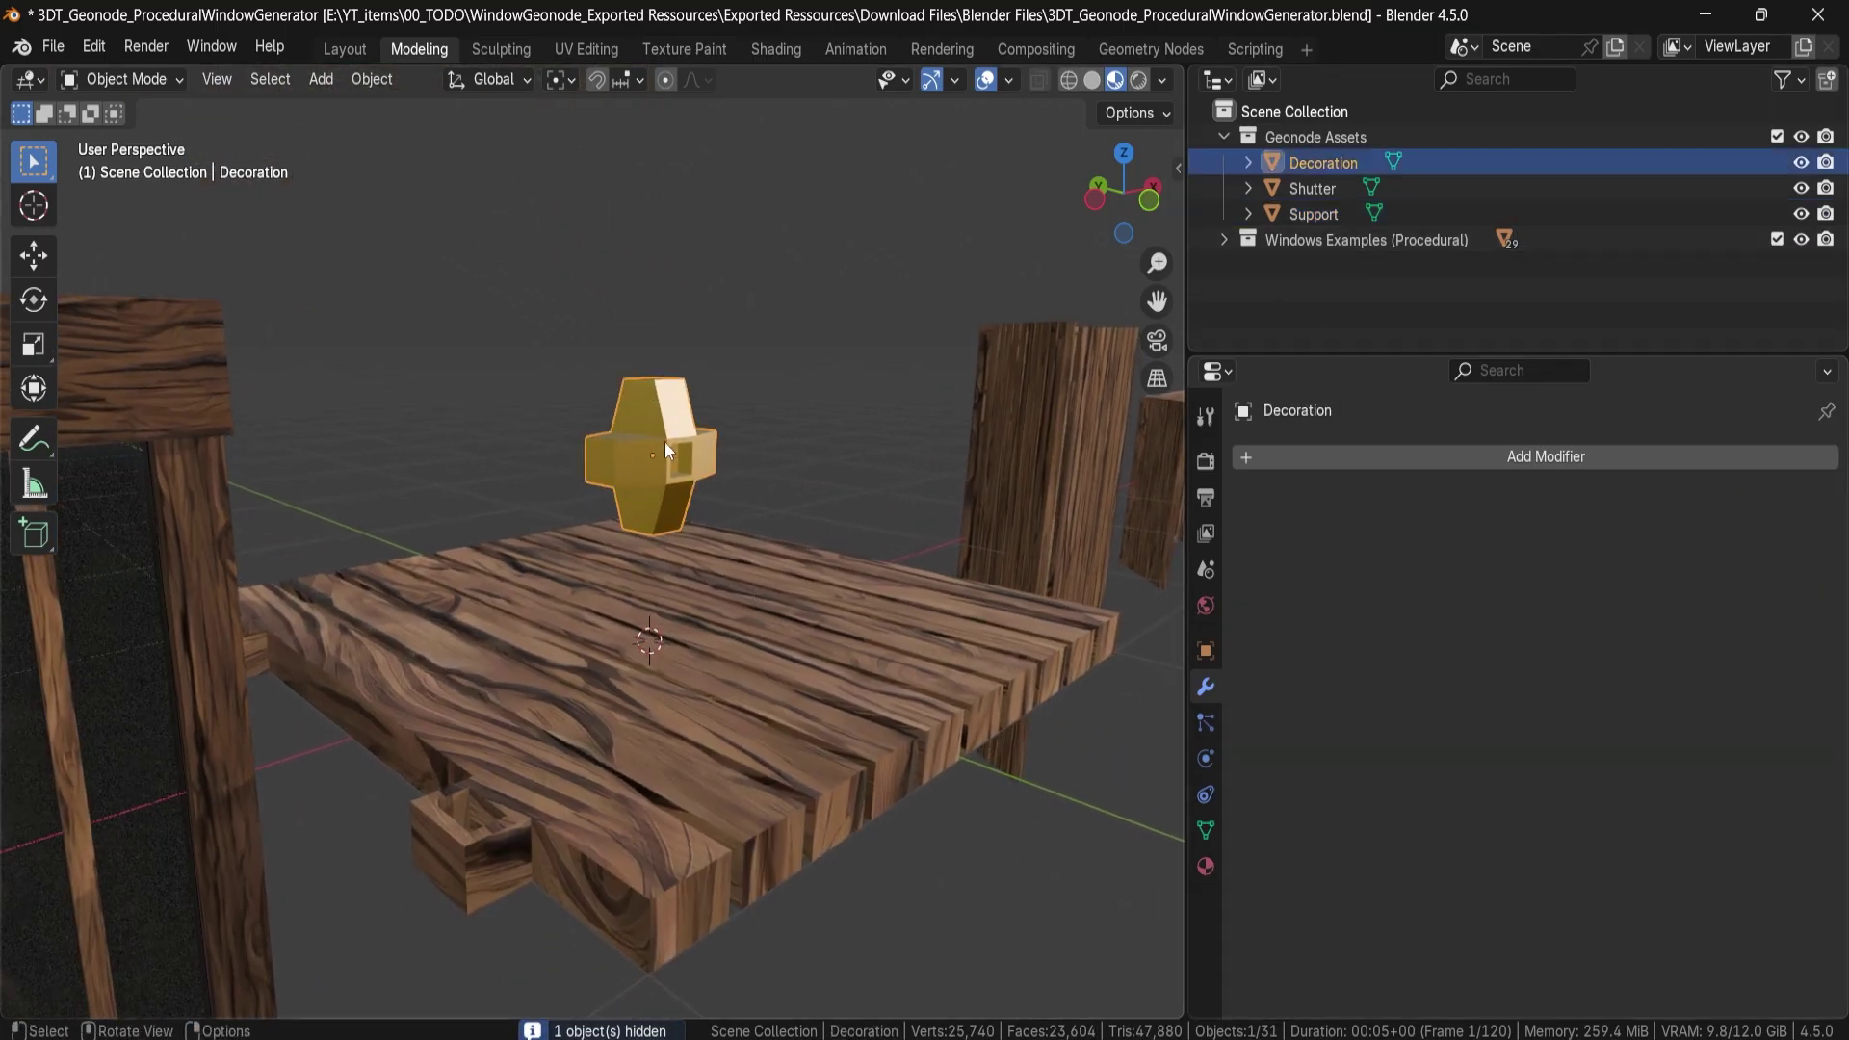
scroll(664, 442, down, 4)
scroll(732, 691, up, 10)
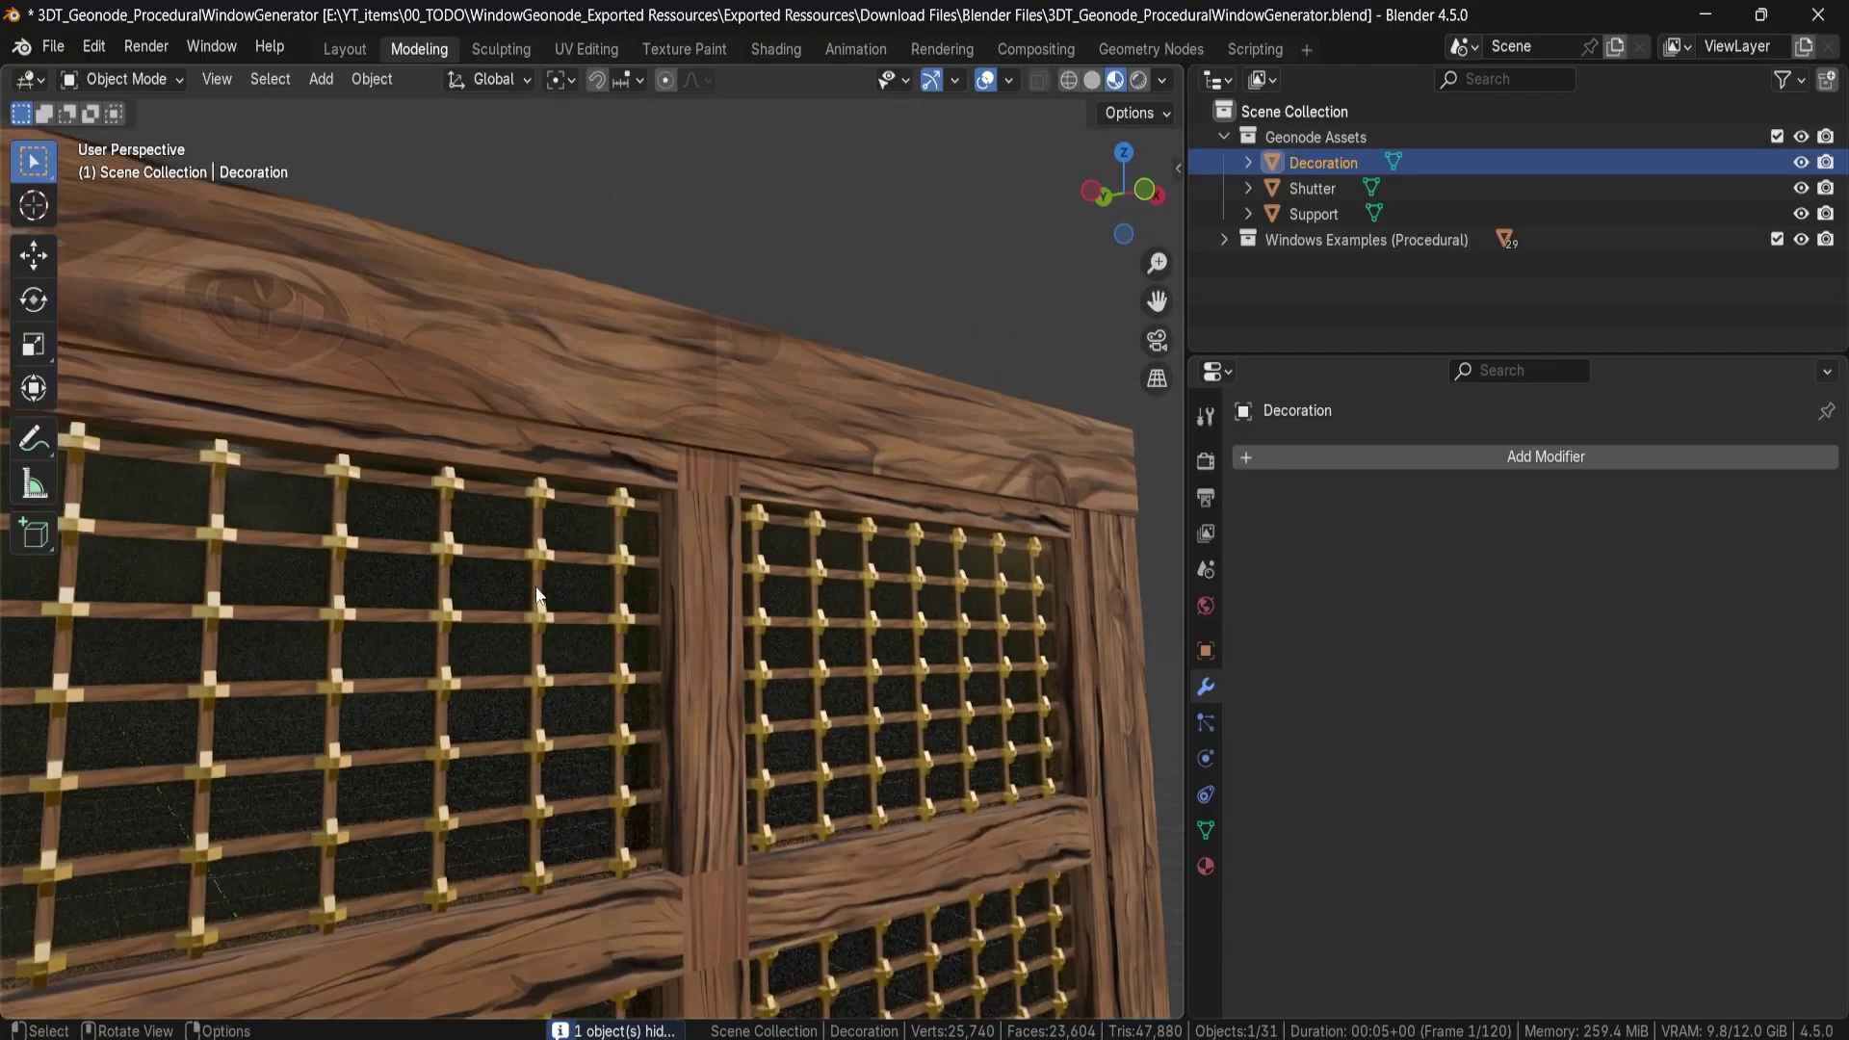
scroll(520, 589, up, 3)
scroll(558, 697, down, 11)
shift+middle_drag(753, 728, 715, 491)
scroll(789, 847, up, 2)
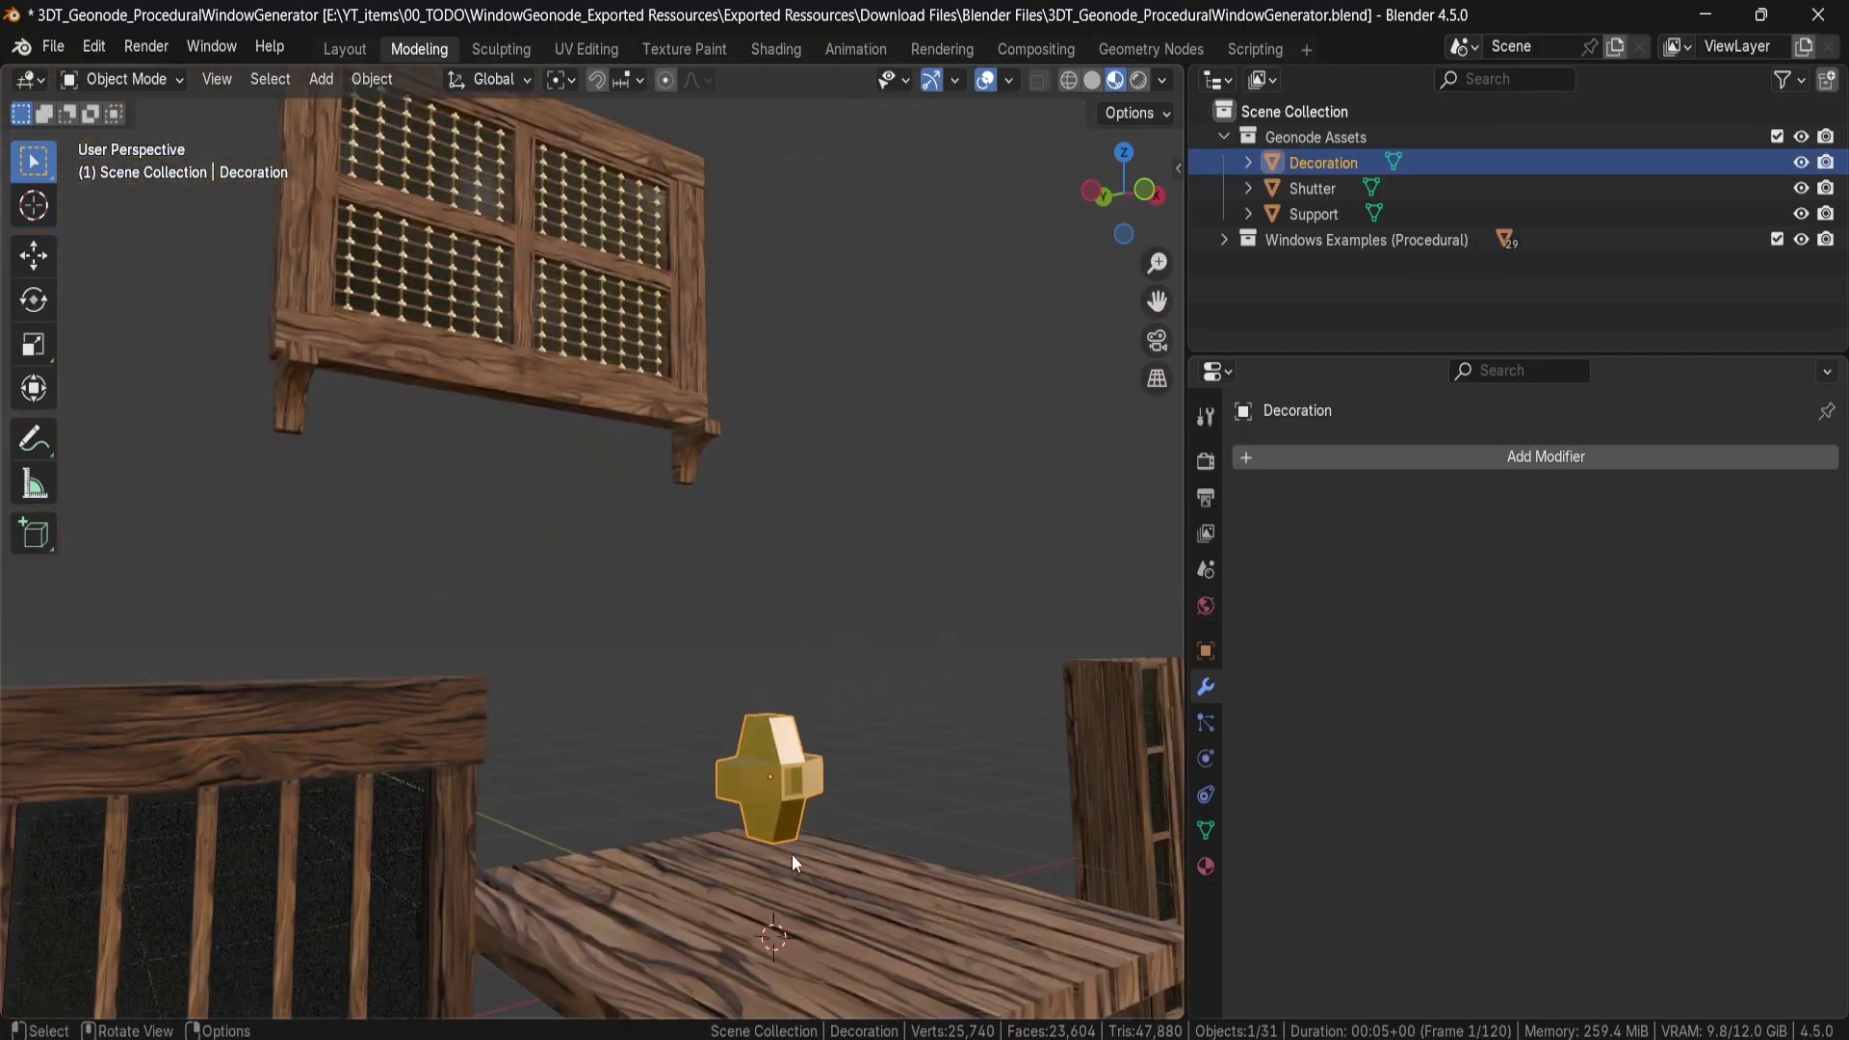
scroll(713, 771, up, 4)
key(shift+d)
key(z)
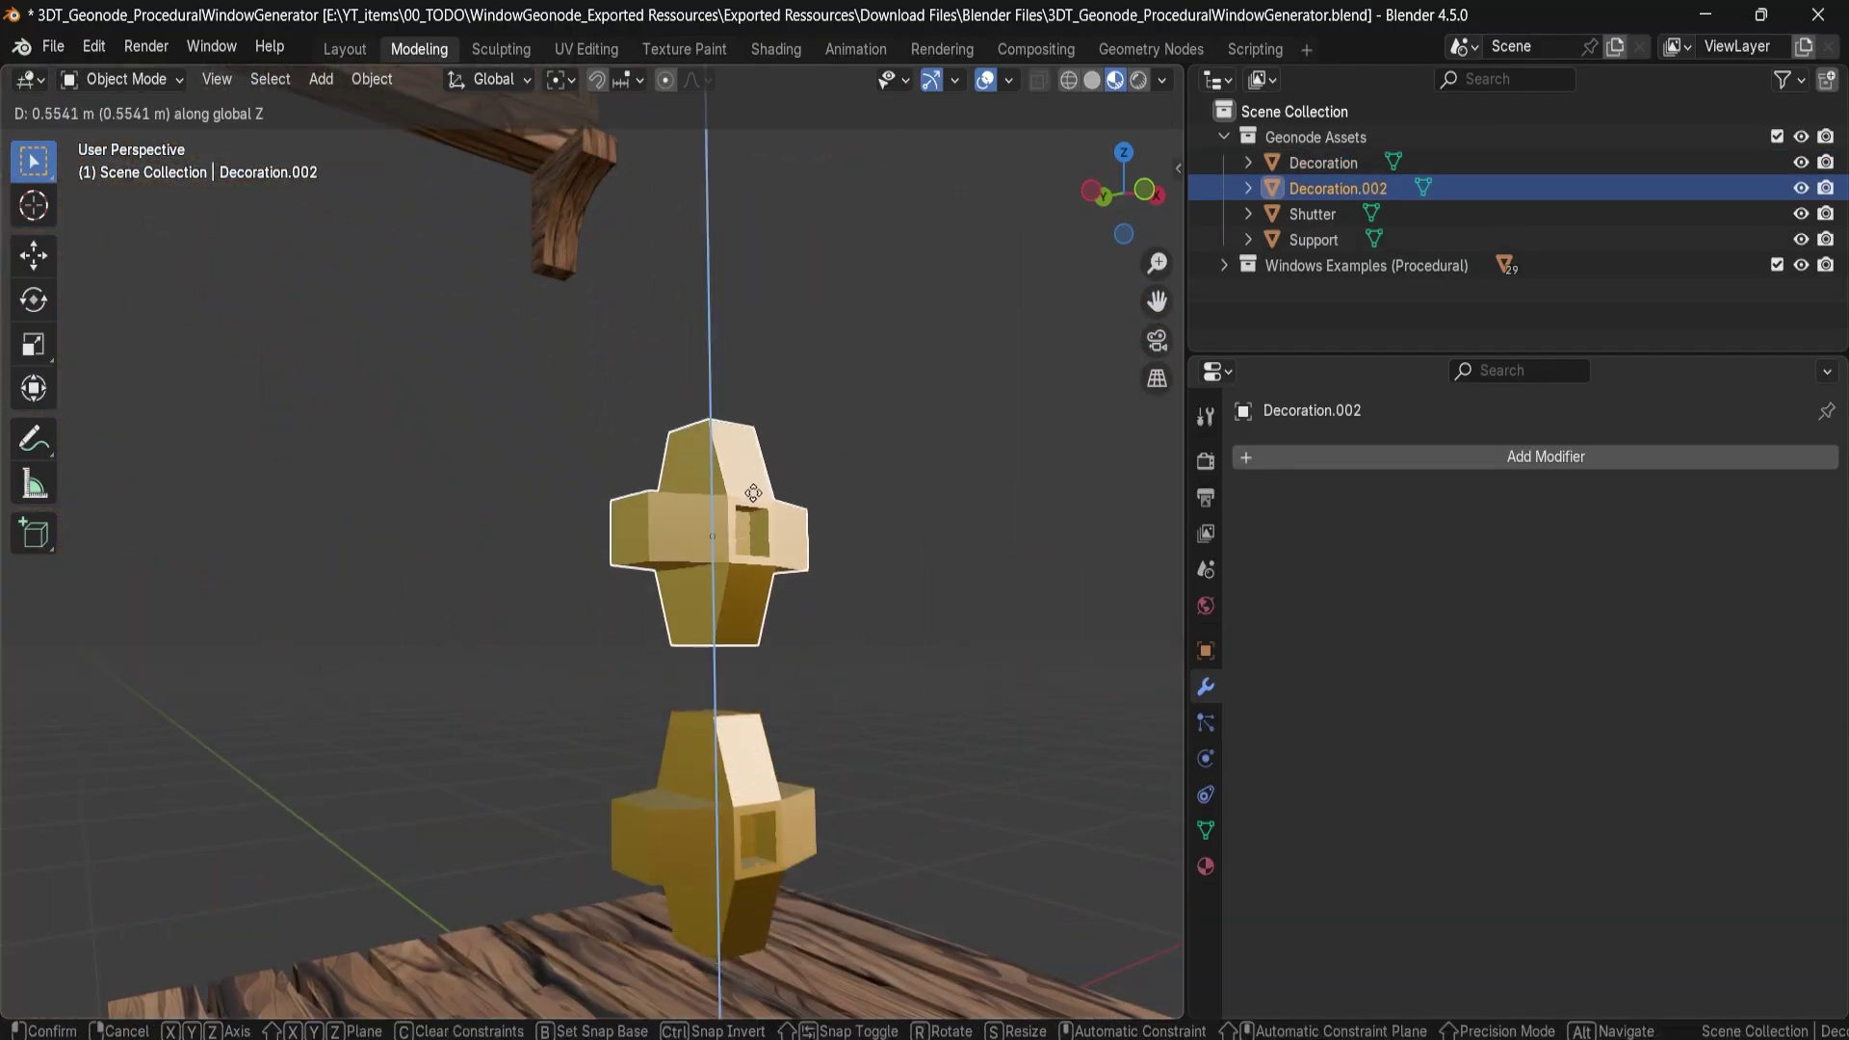
click(753, 493)
Pull the copy's recessed front face outward about 0.16 m along Y and scale it down into a spike.
scroll(744, 506, up, 3)
key(Tab)
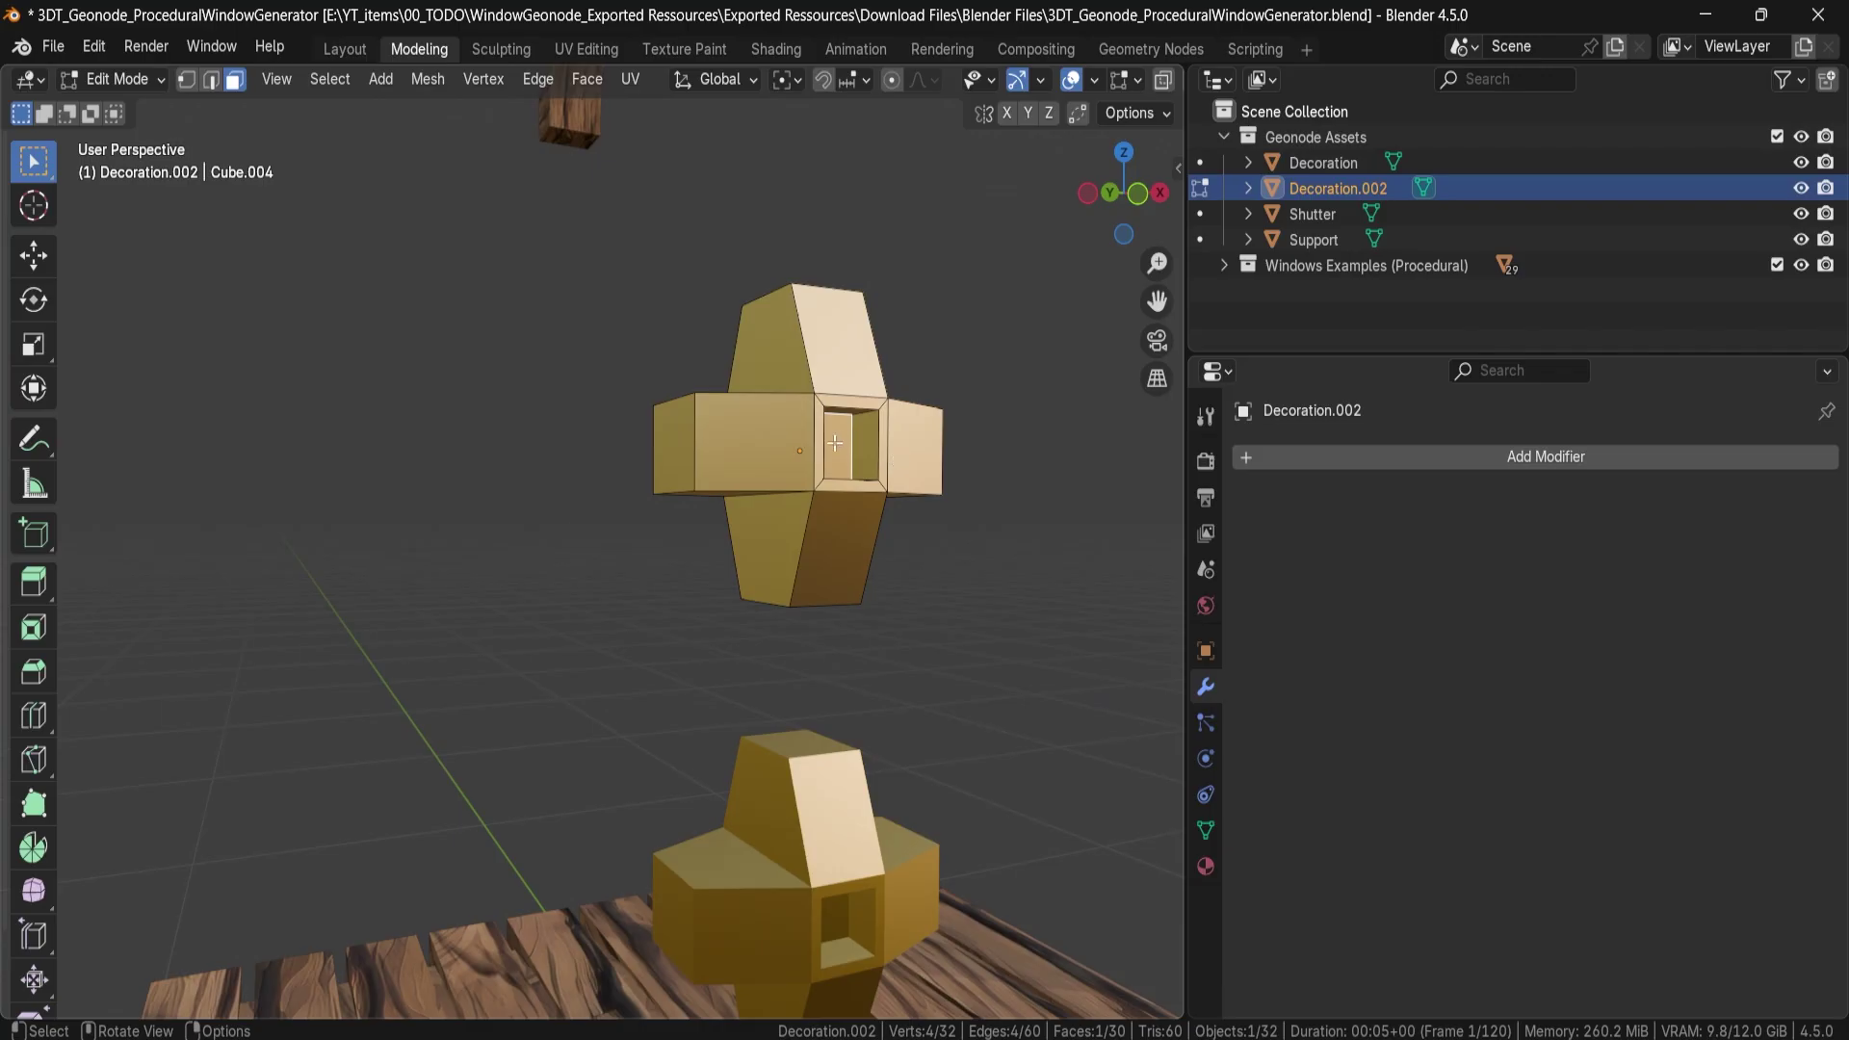
middle_drag(835, 443, 731, 565)
key(g)
key(y)
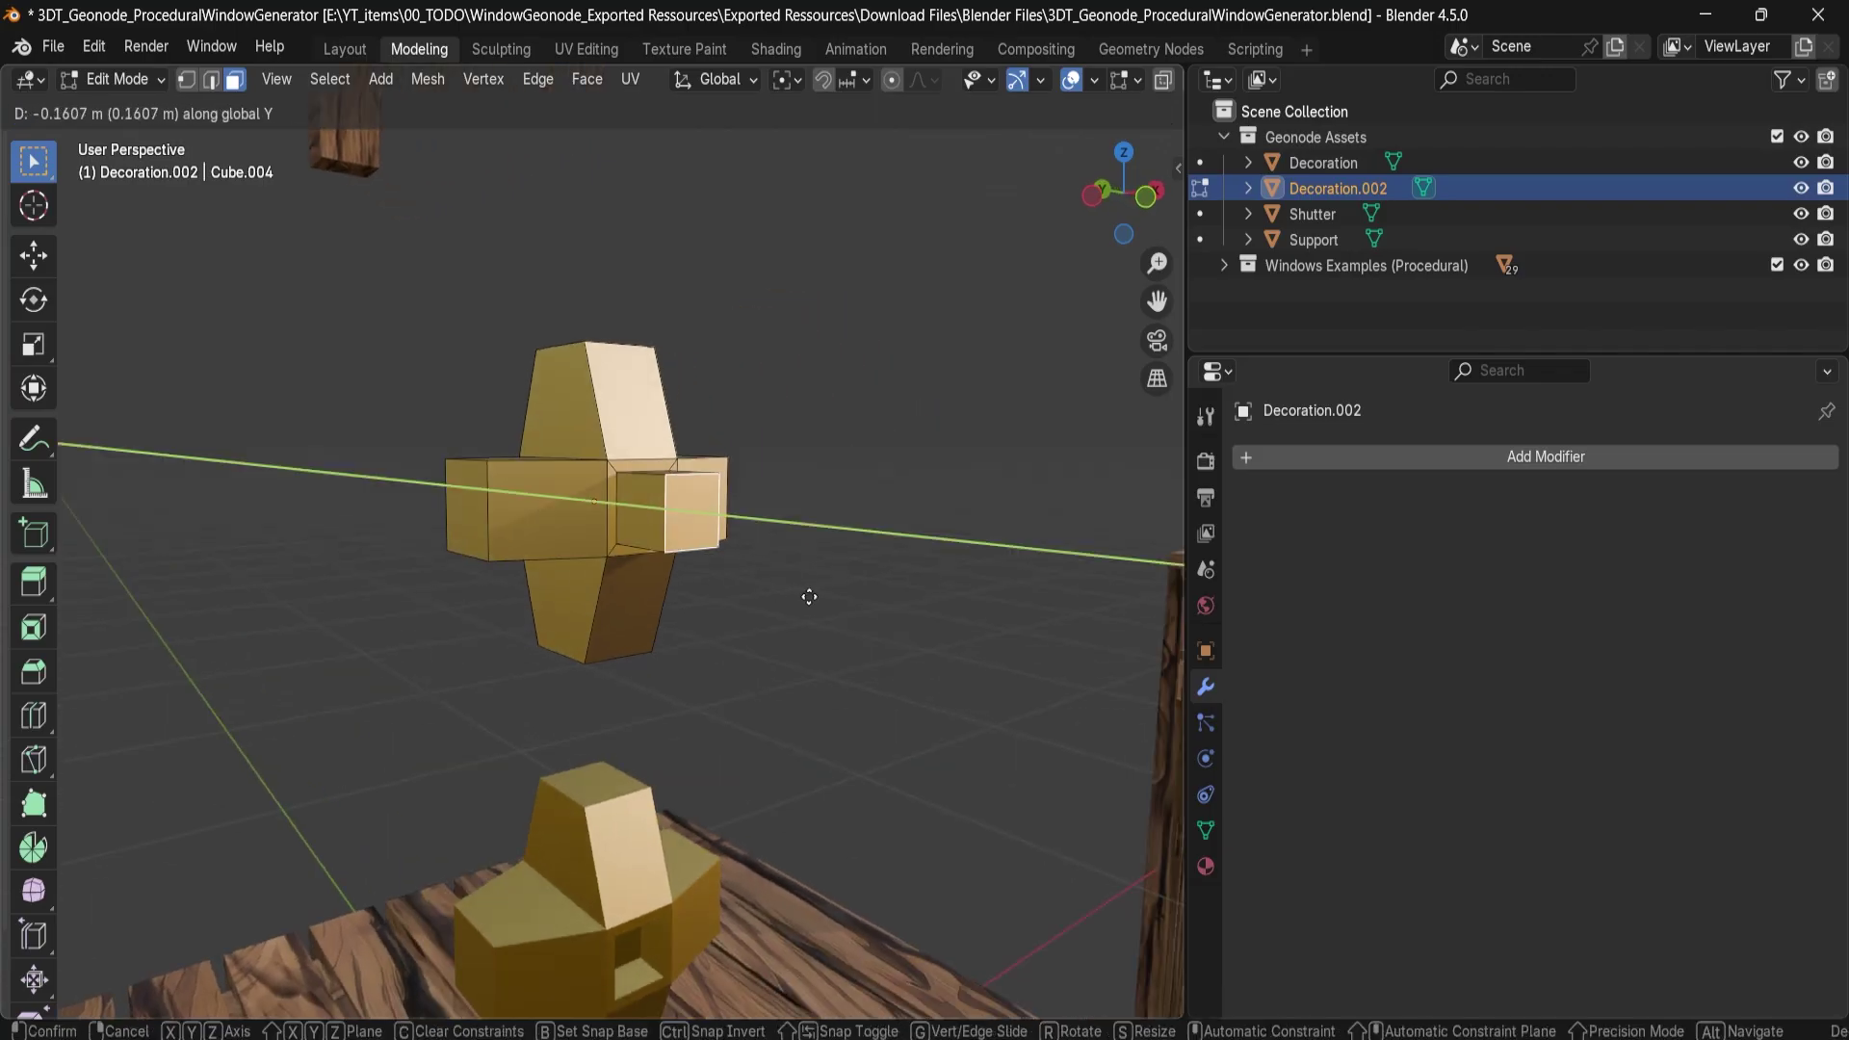
click(809, 597)
key(s)
click(761, 520)
key(s)
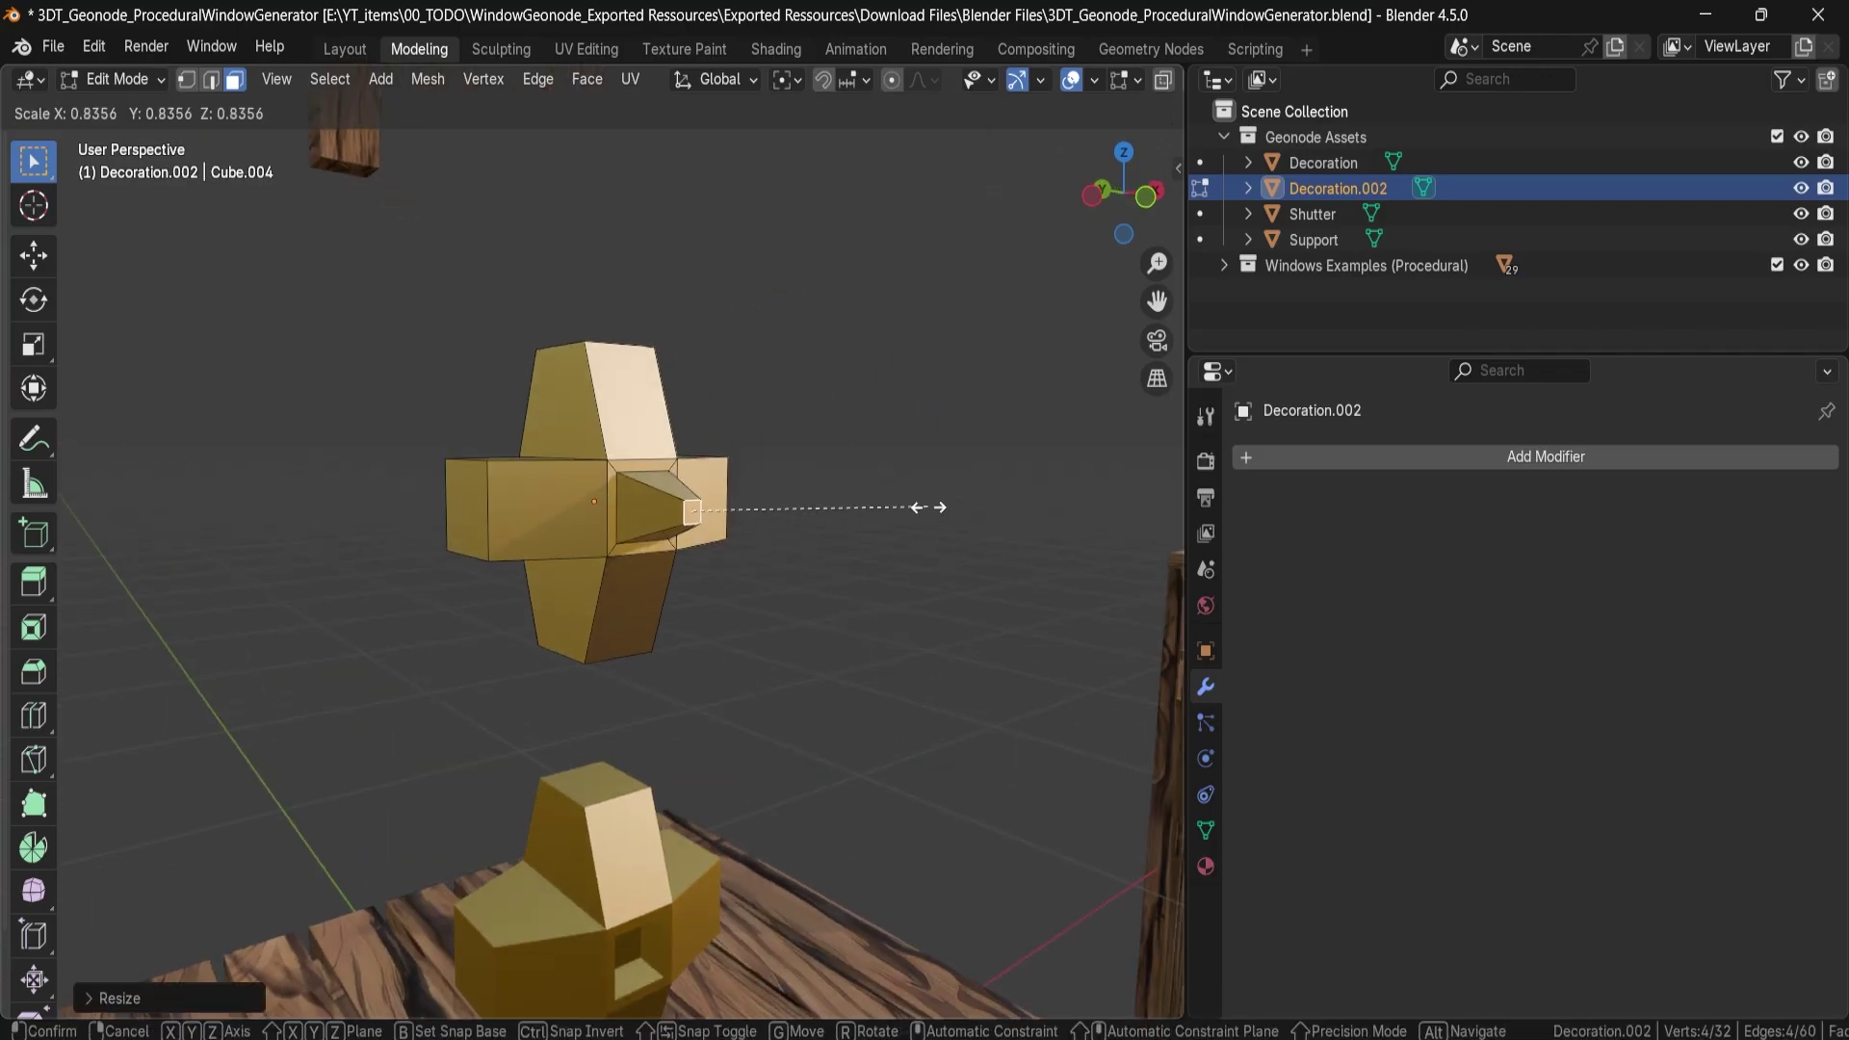
click(782, 525)
Assign Decoration.002 as the intersection decoration object of the large window.
scroll(737, 500, down, 7)
shift+middle_drag(585, 430, 815, 569)
scroll(830, 576, up, 5)
key(Tab)
click(814, 568)
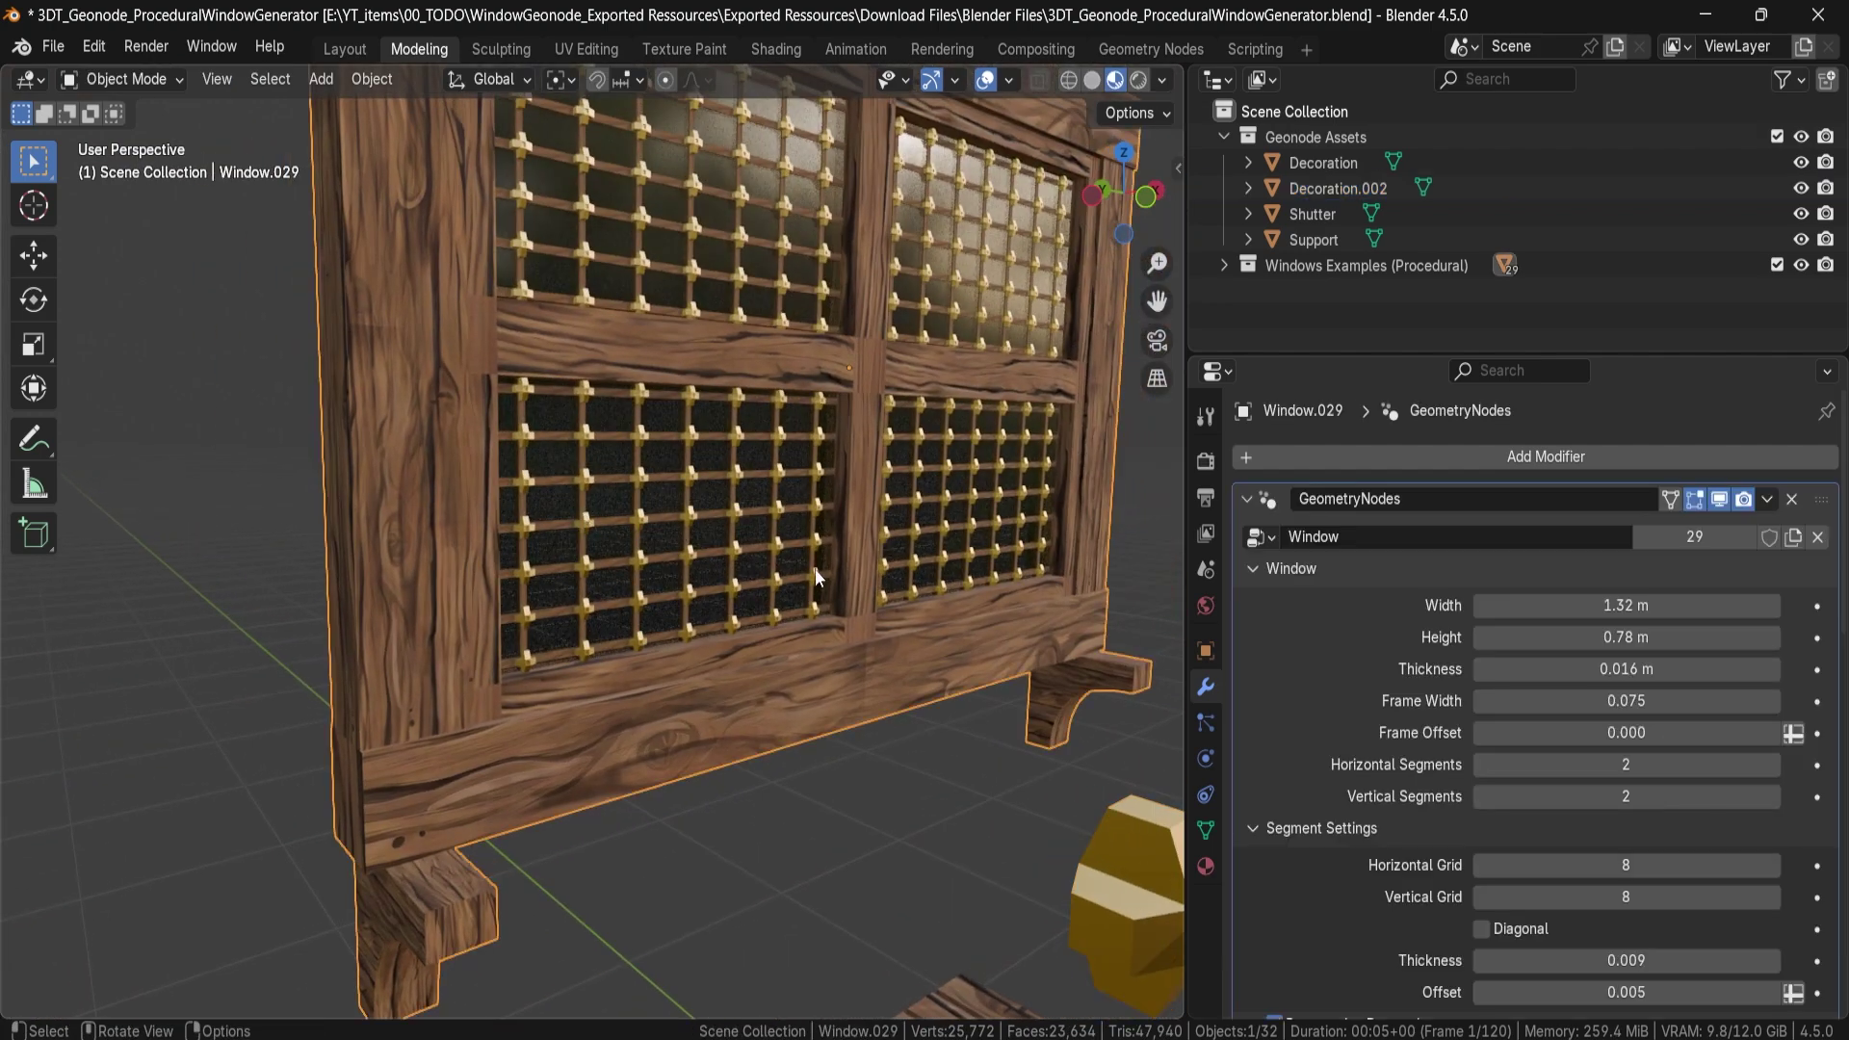
scroll(1493, 760, down, 8)
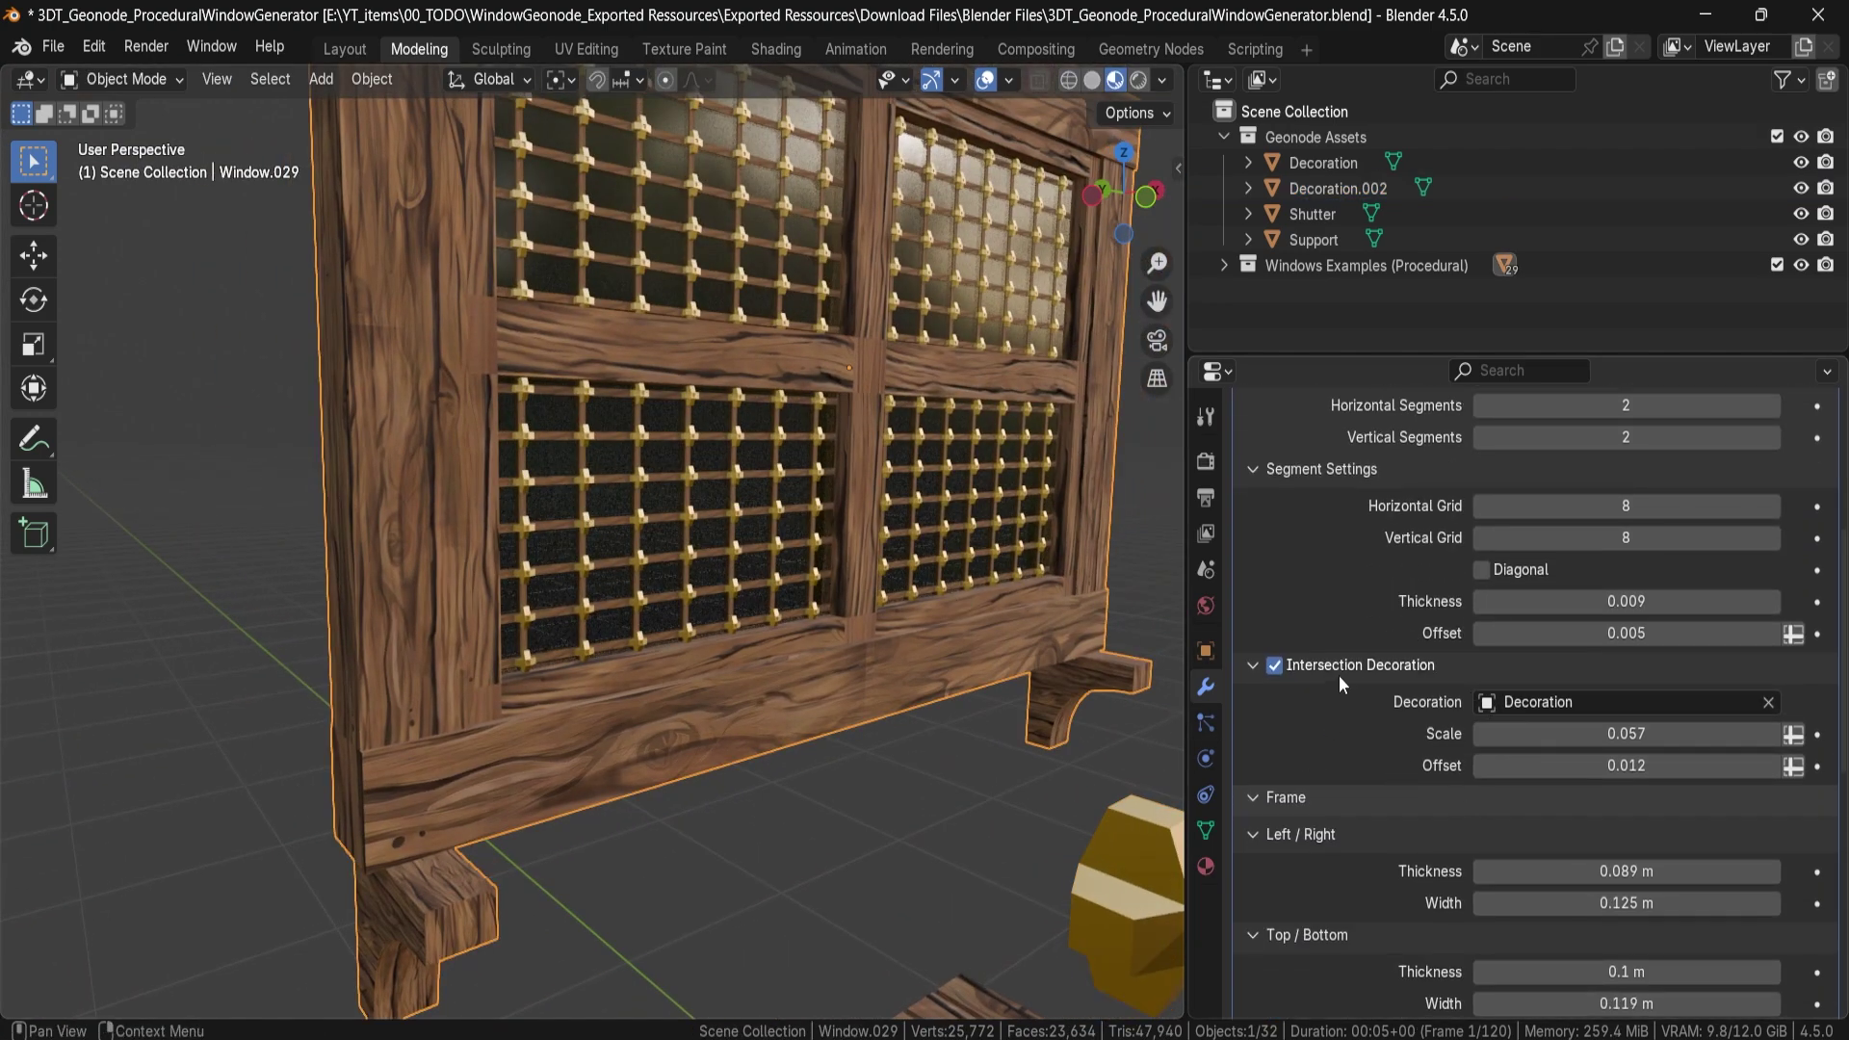
click(1494, 697)
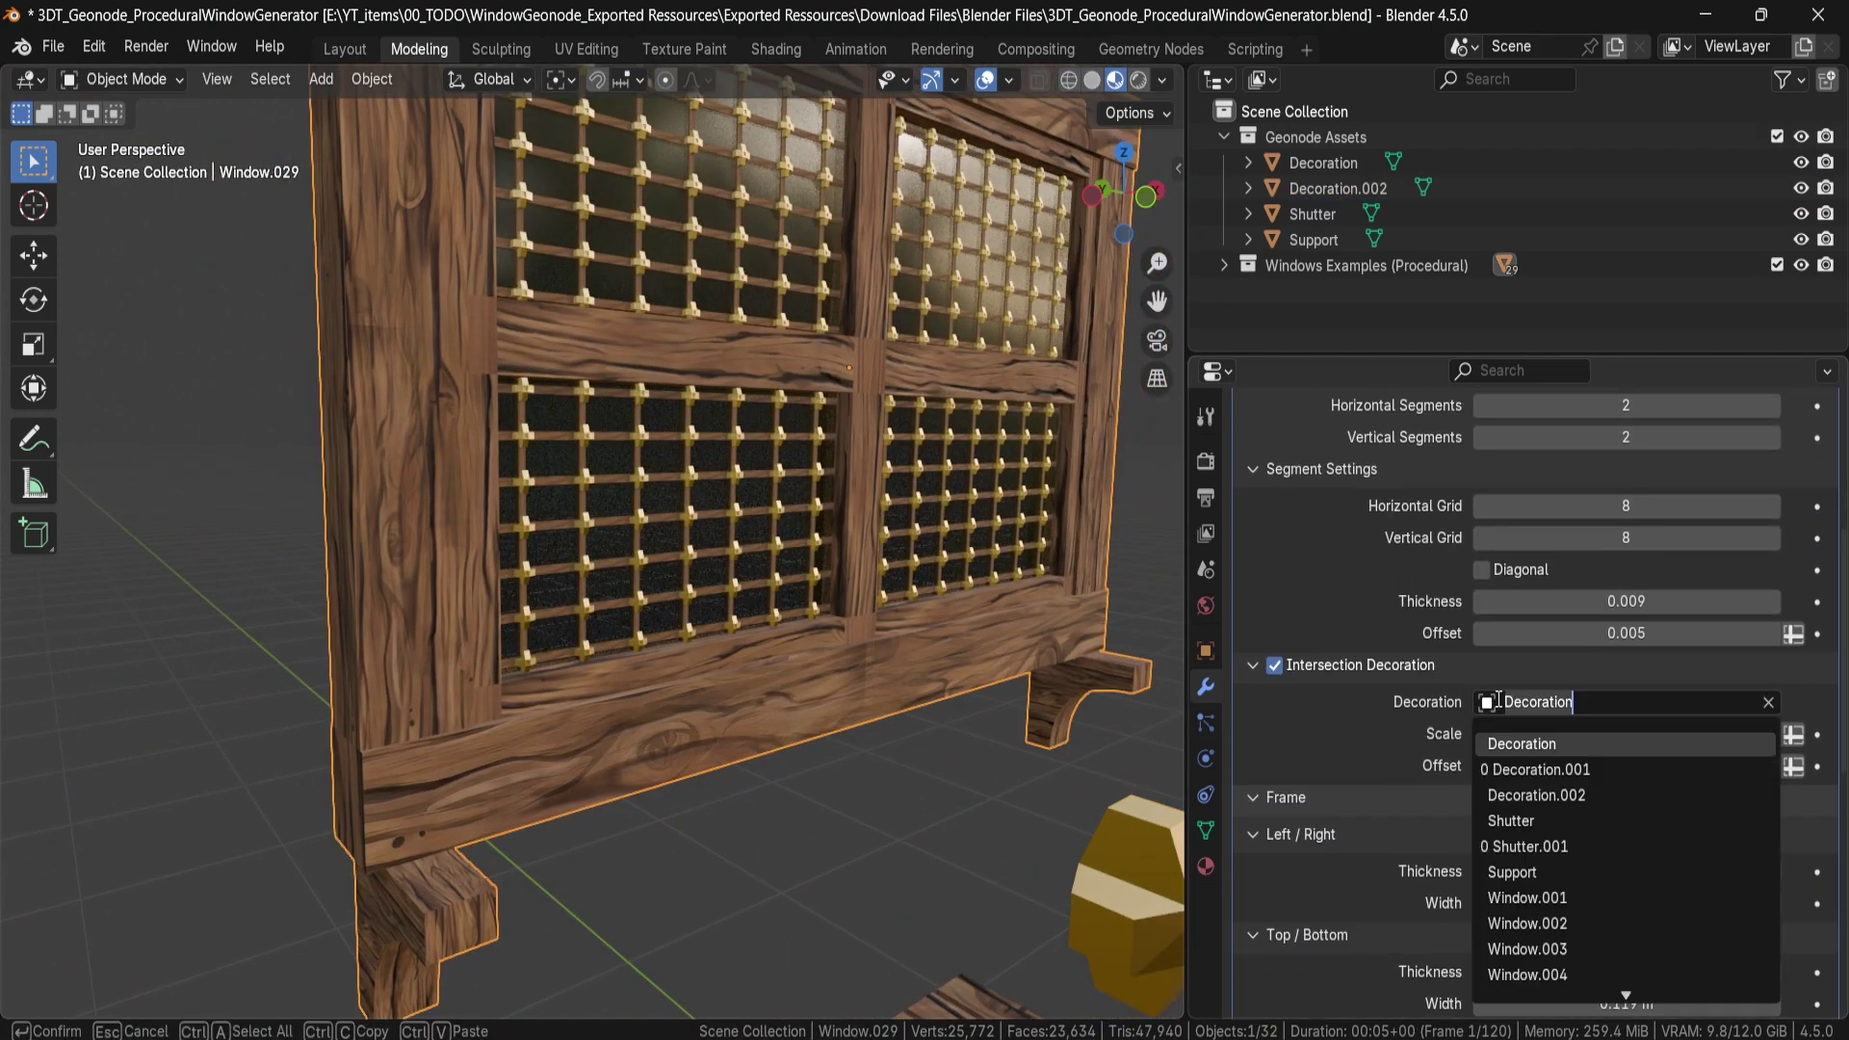
click(1535, 794)
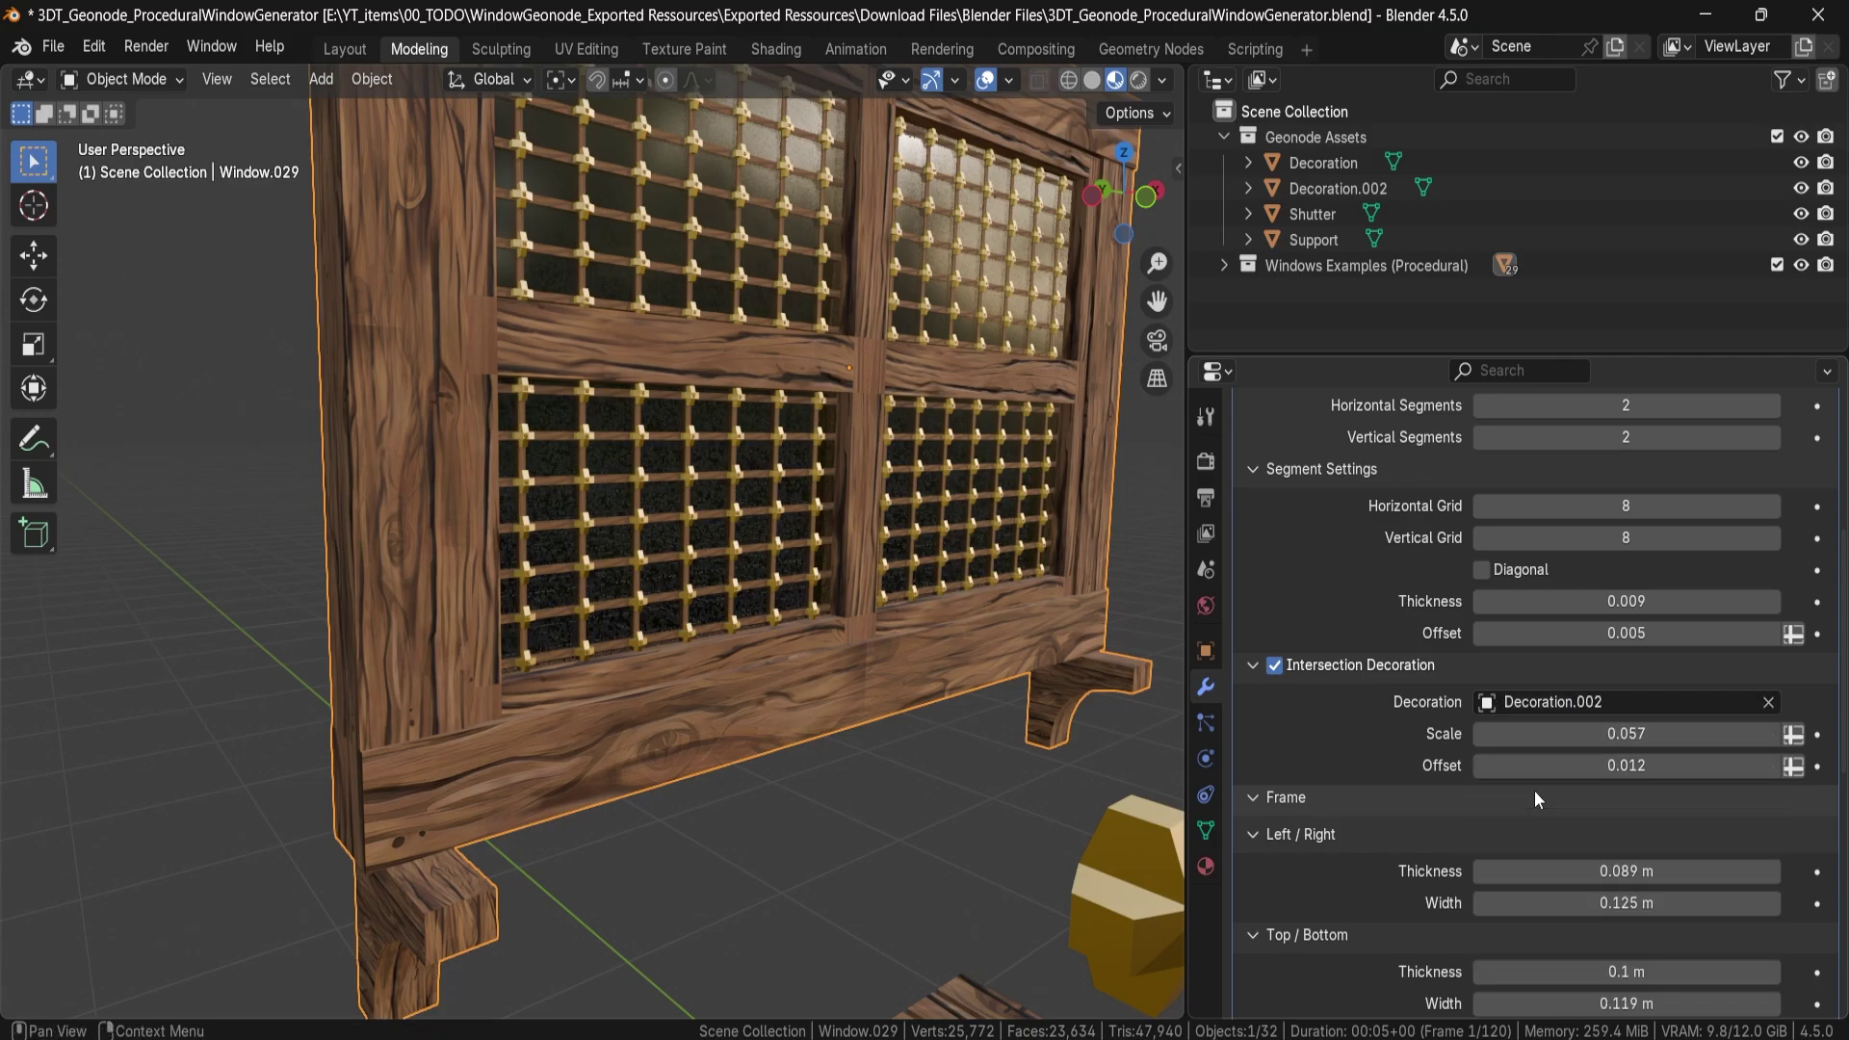
Set the intersection decoration's offset to 0.006 and turn off the window's supports.
scroll(643, 522, up, 4)
middle_drag(643, 523, 814, 710)
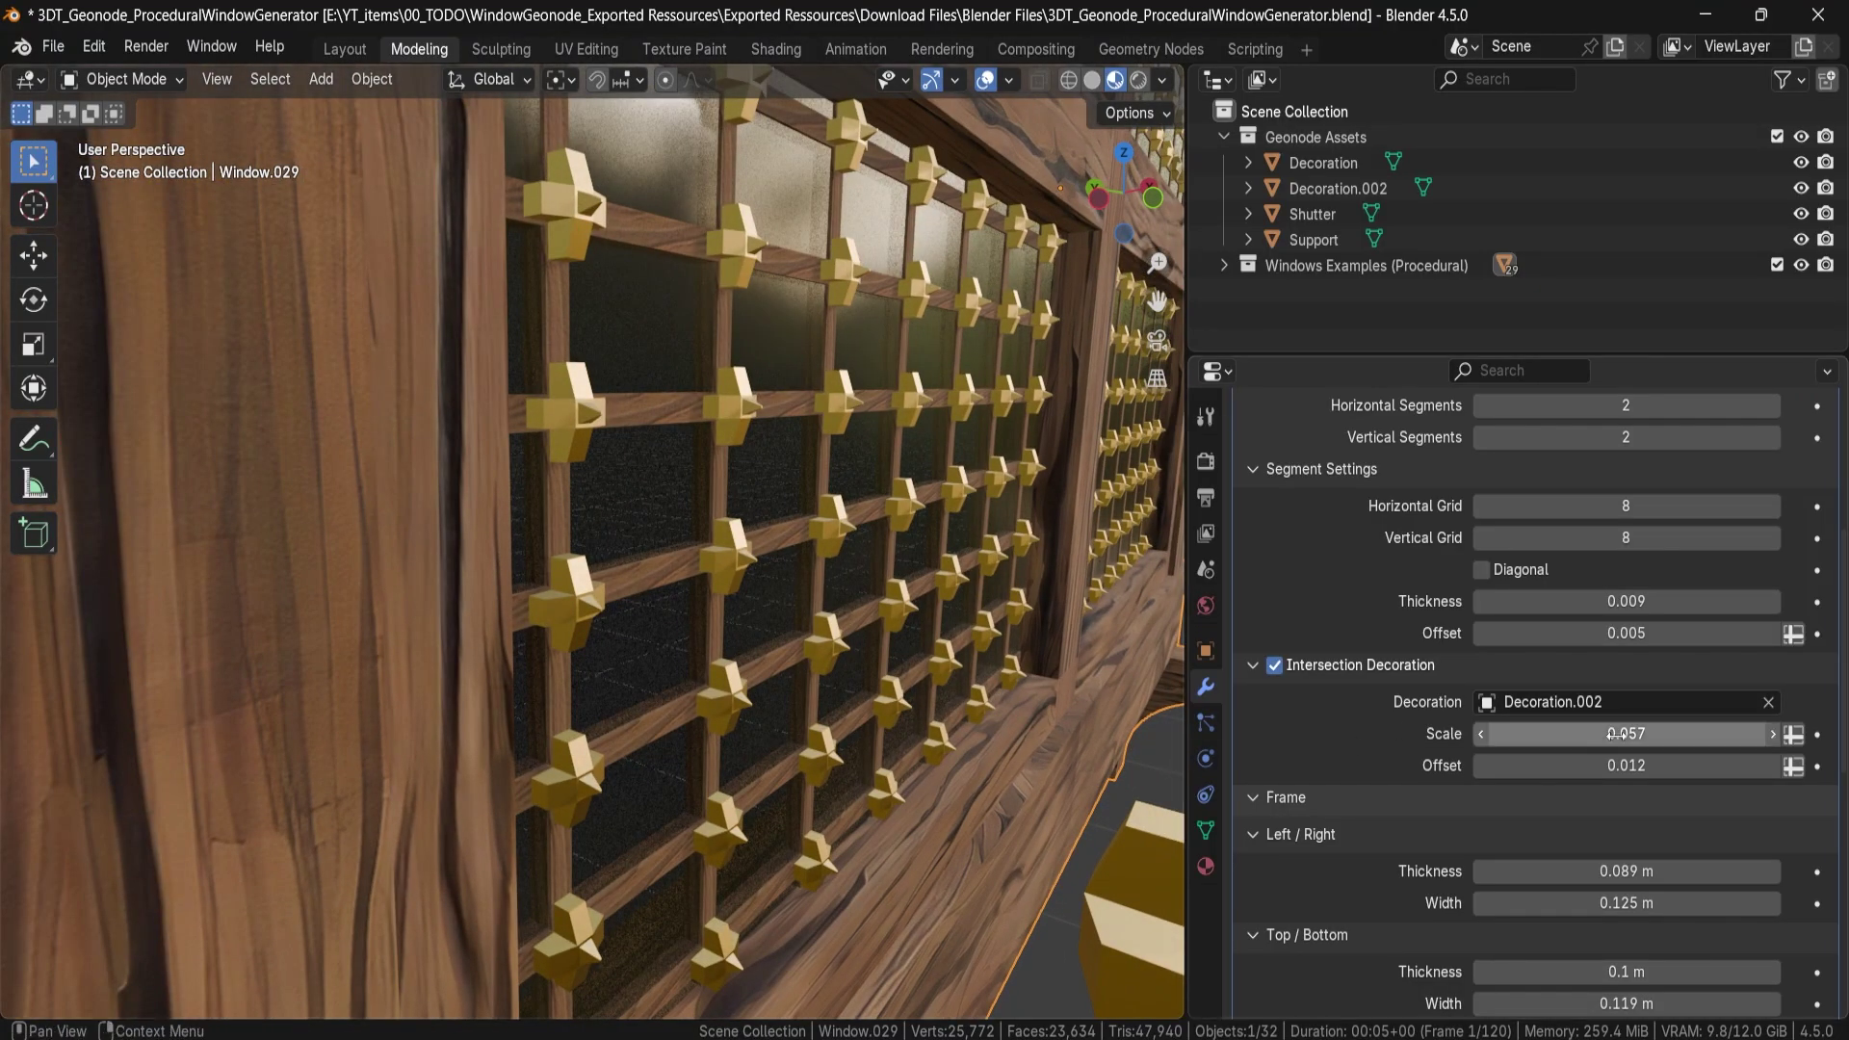
drag(1637, 766, 1574, 765)
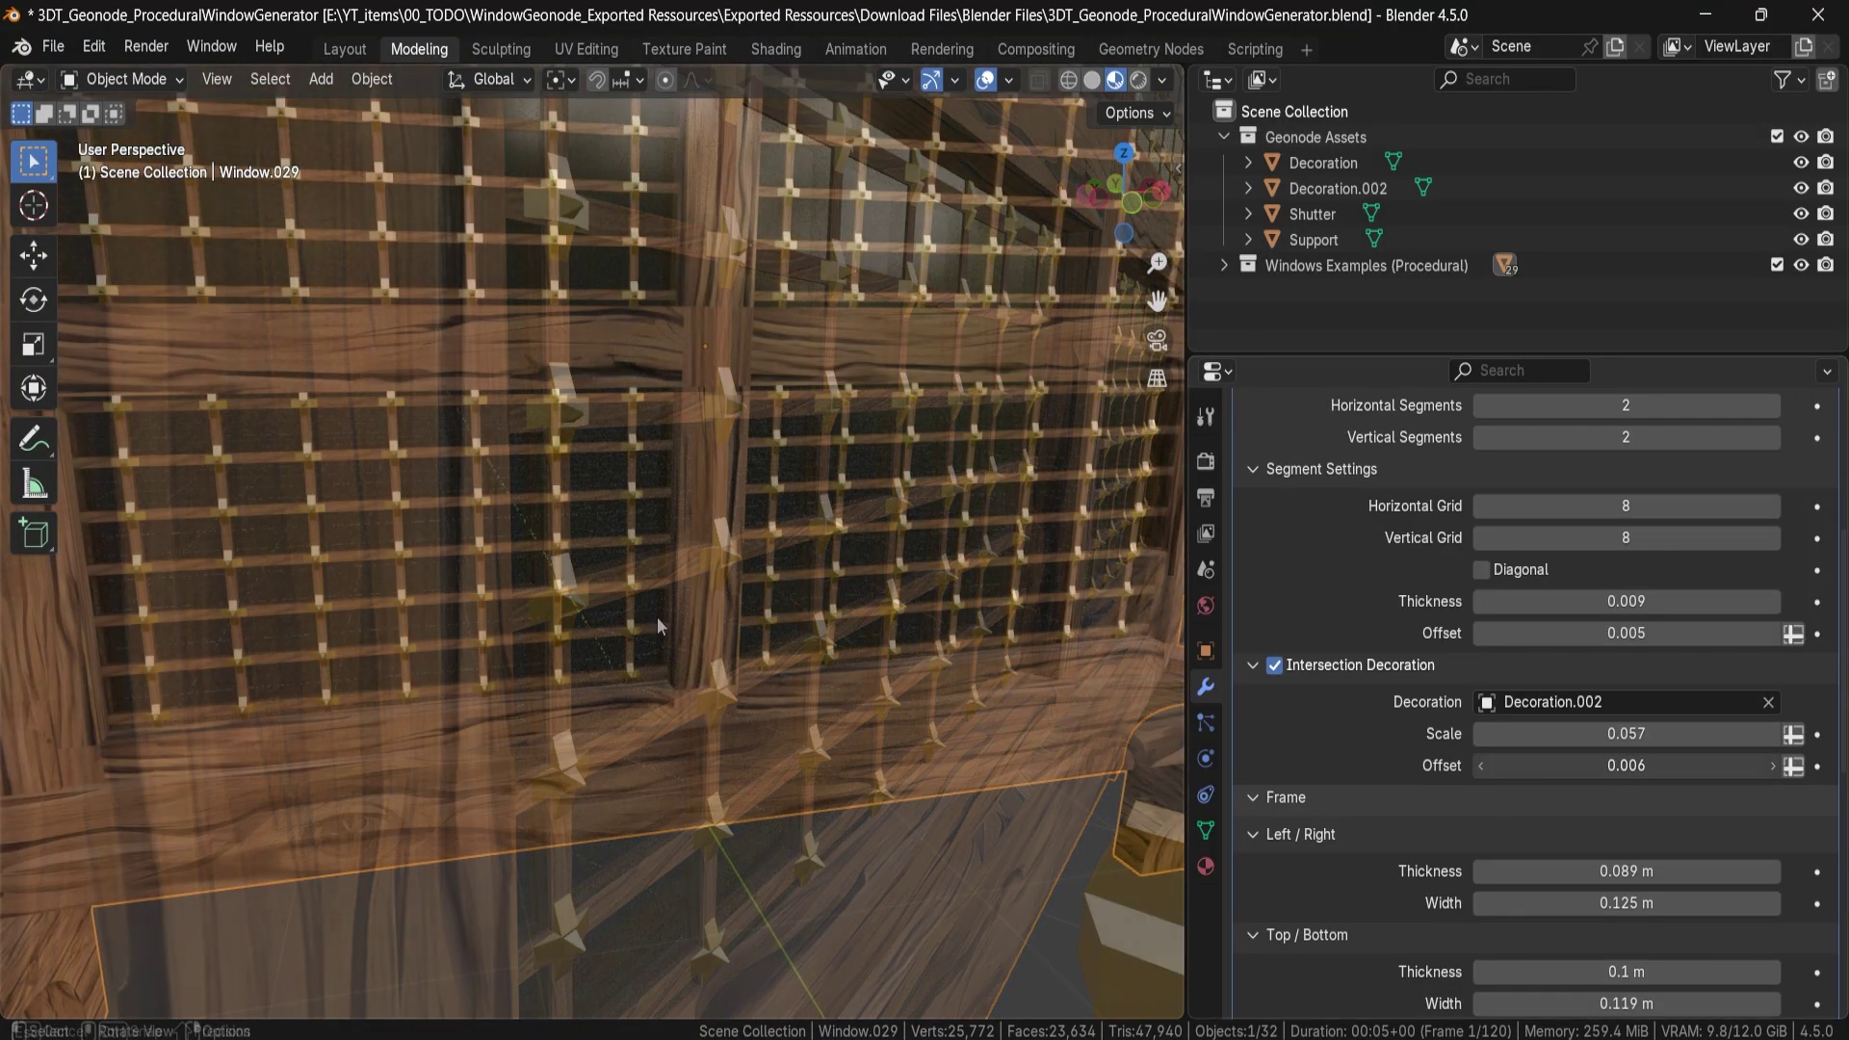
middle_drag(664, 630, 636, 499)
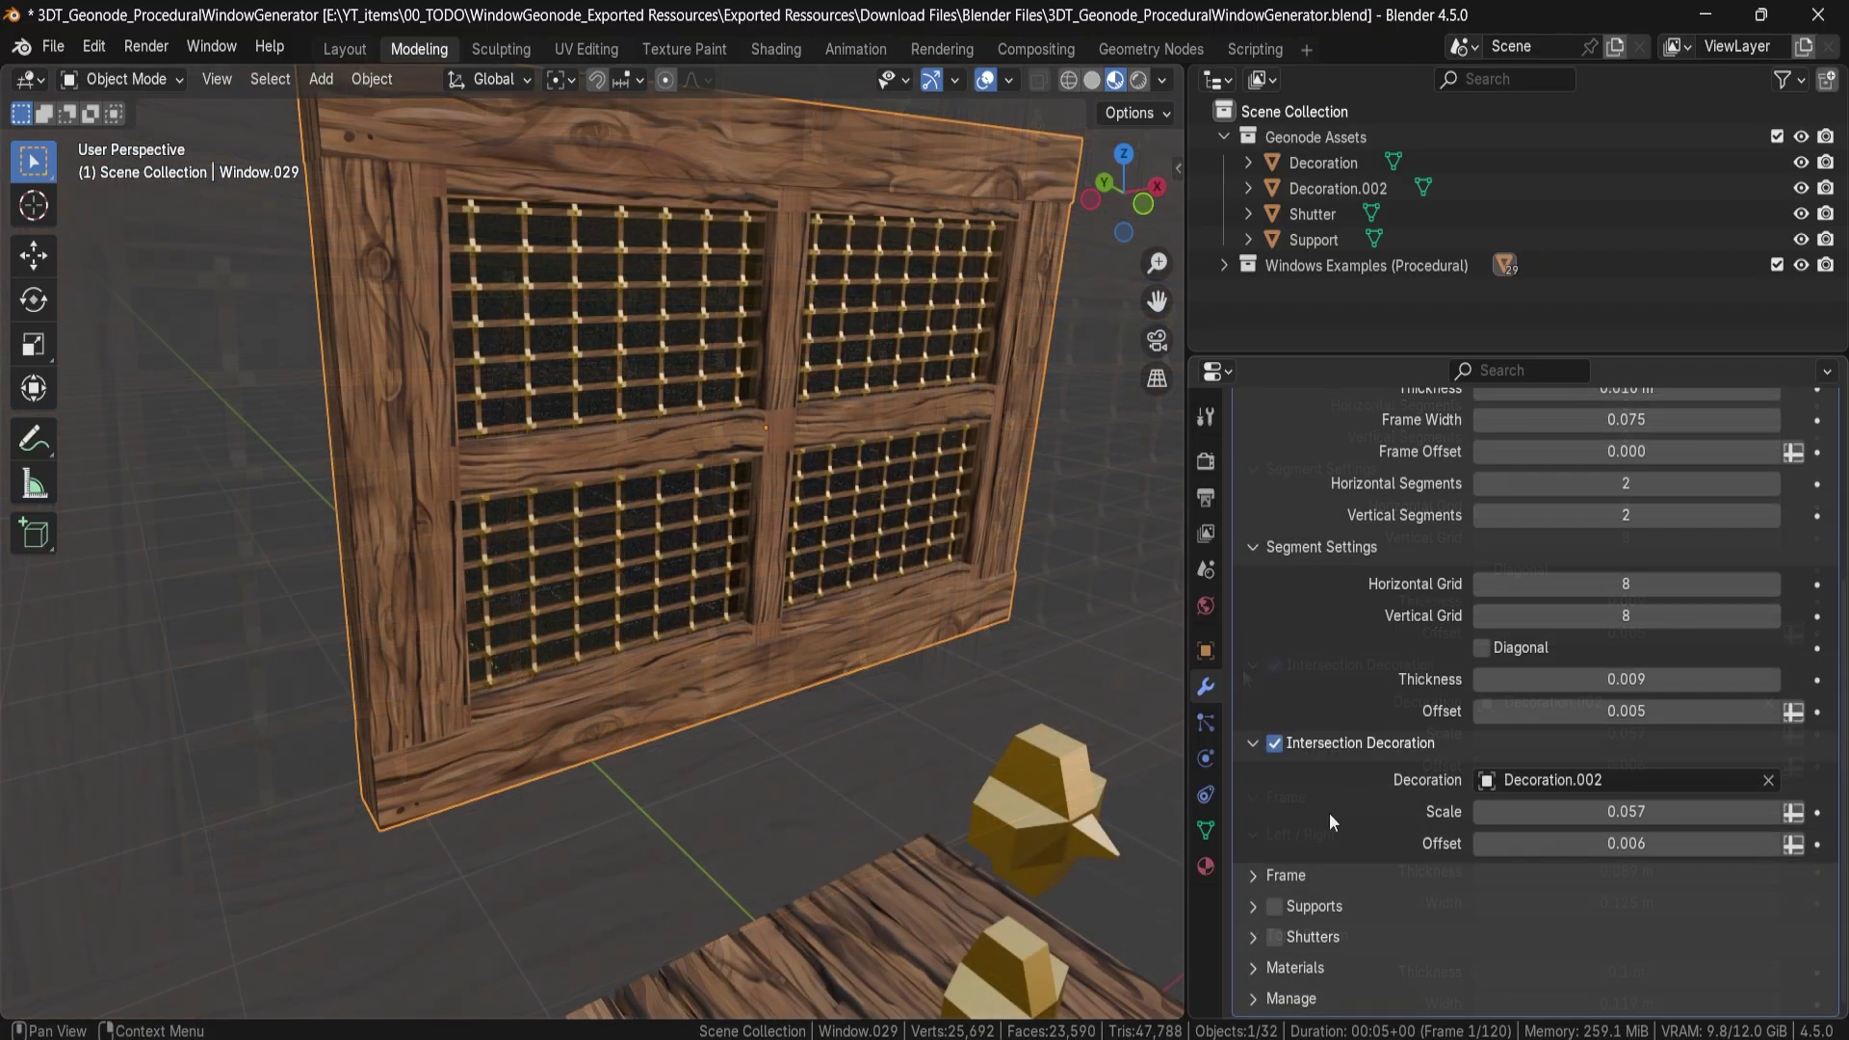
Expand the Frame settings and set the left/right frame's thickness to 0.189 m and width to 0.055 m.
click(1280, 876)
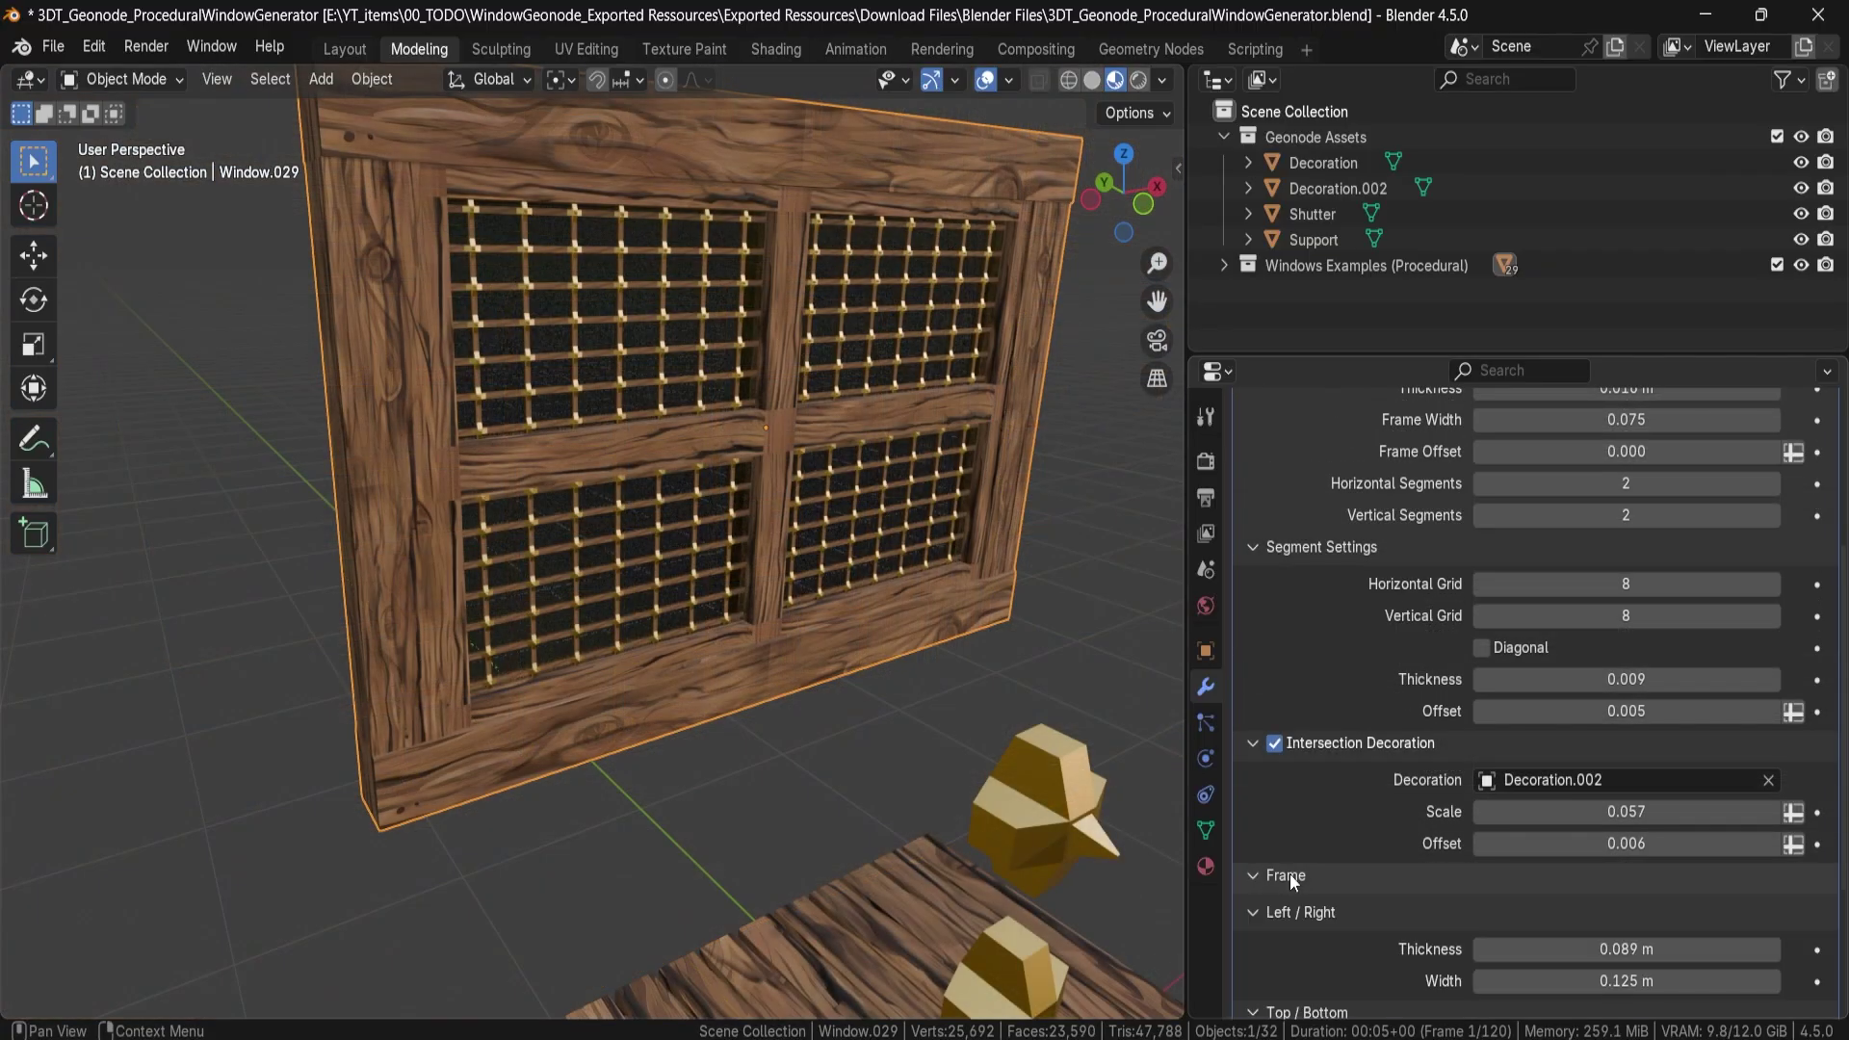
scroll(1290, 875, down, 4)
middle_drag(520, 499, 562, 576)
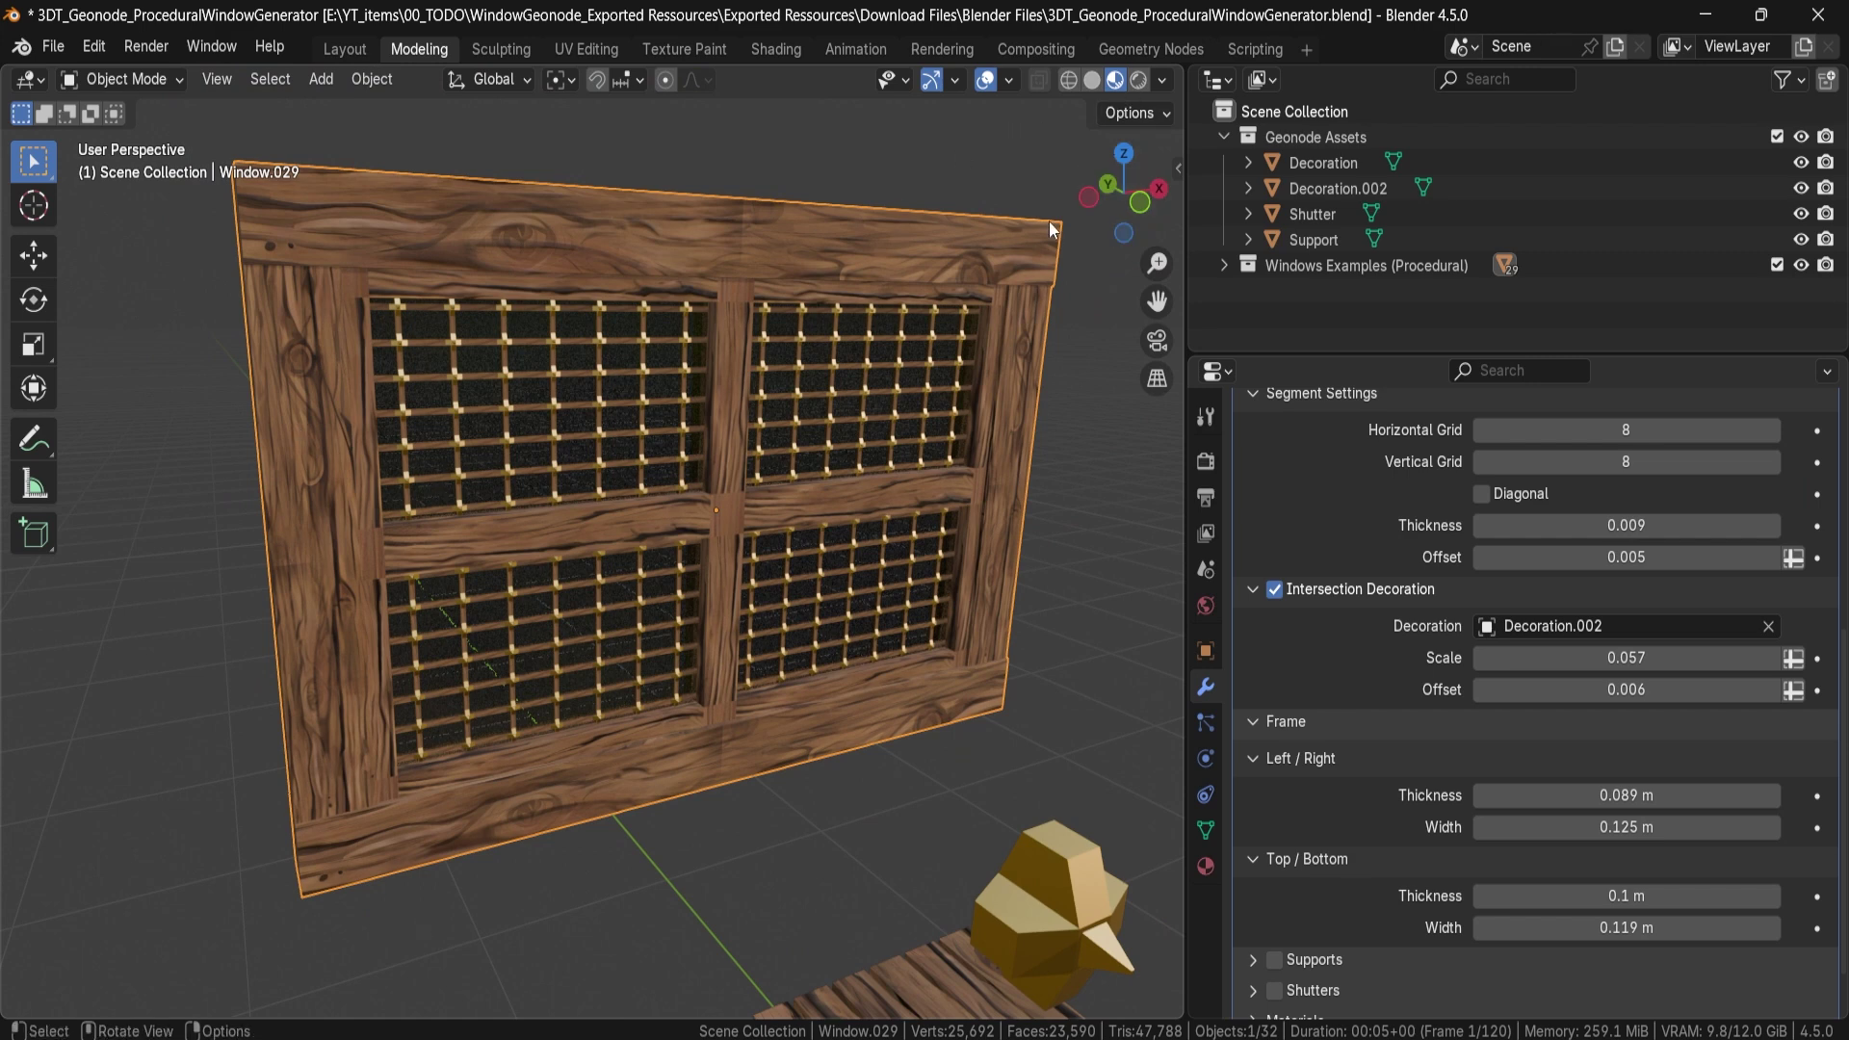
middle_drag(973, 603, 966, 597)
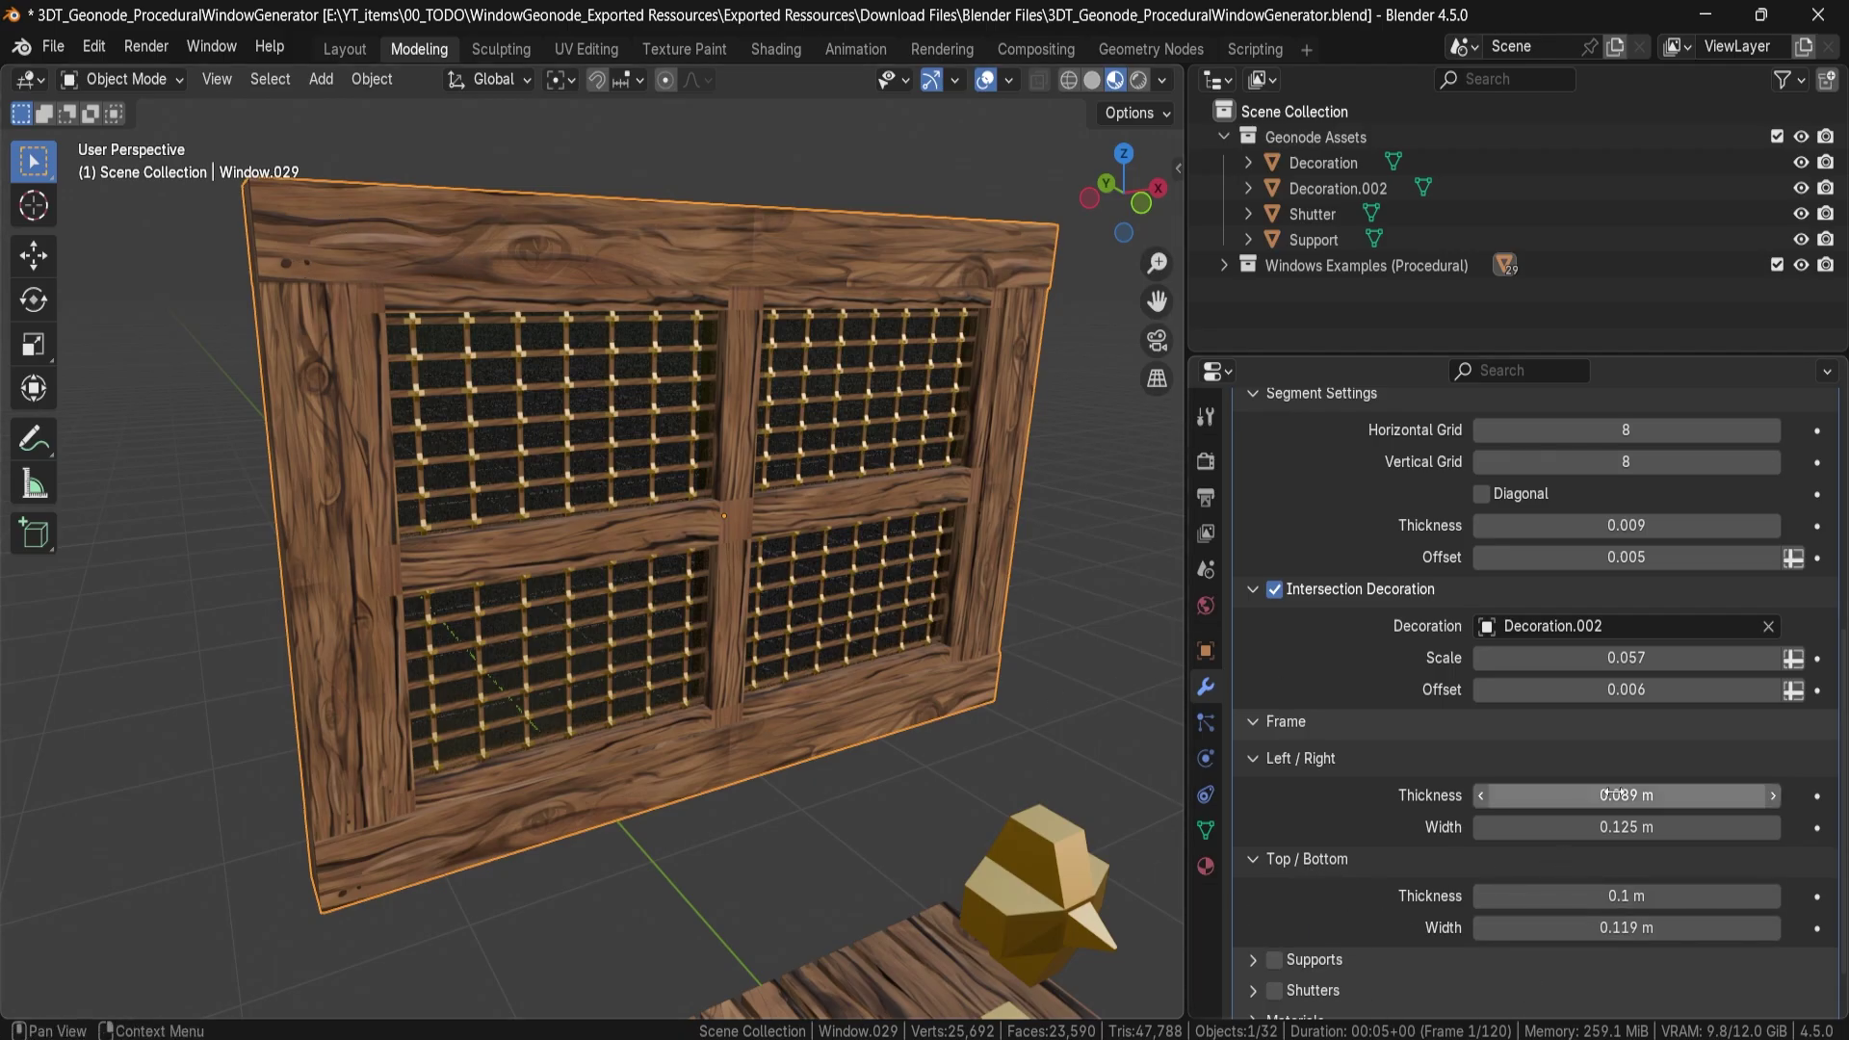
mouse_move(1613, 796)
mouse_down()
mouse_move(1546, 795)
mouse_move(1628, 795)
mouse_up()
middle_drag(926, 655, 943, 659)
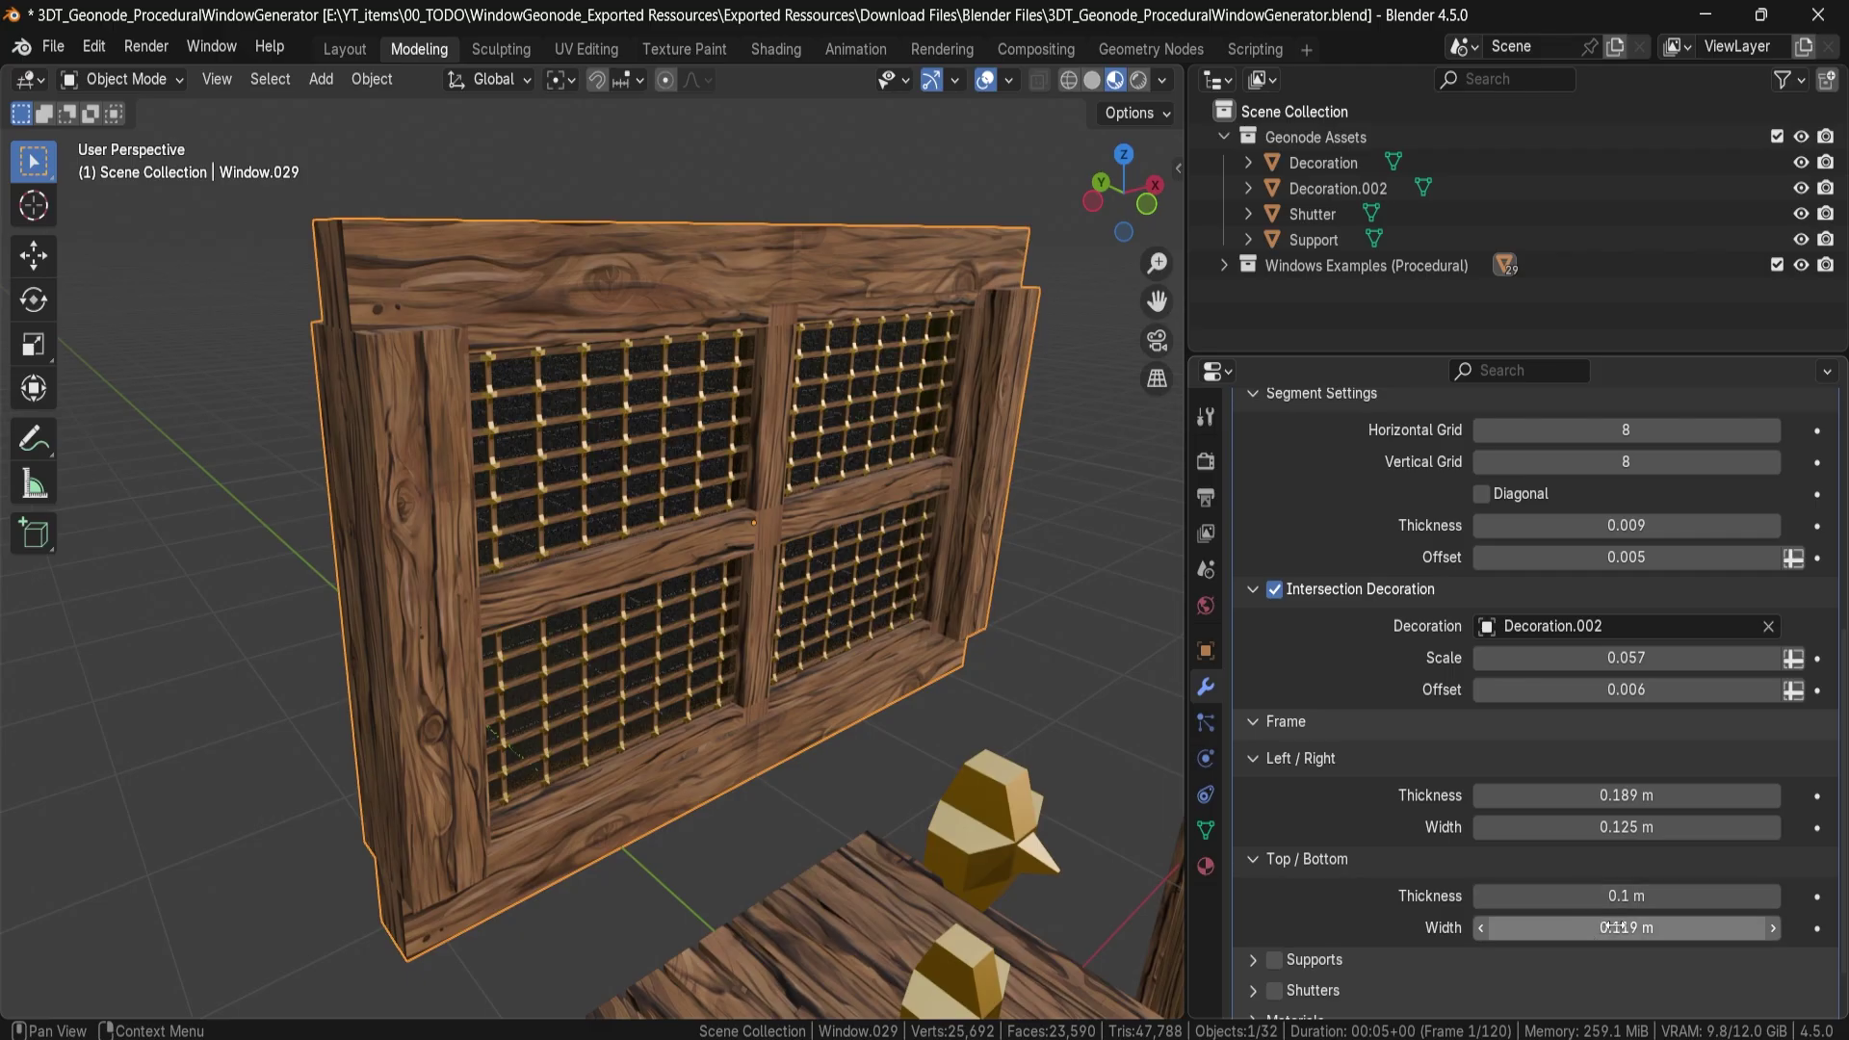
drag(1637, 826, 1591, 826)
middle_drag(1096, 795, 322, 483)
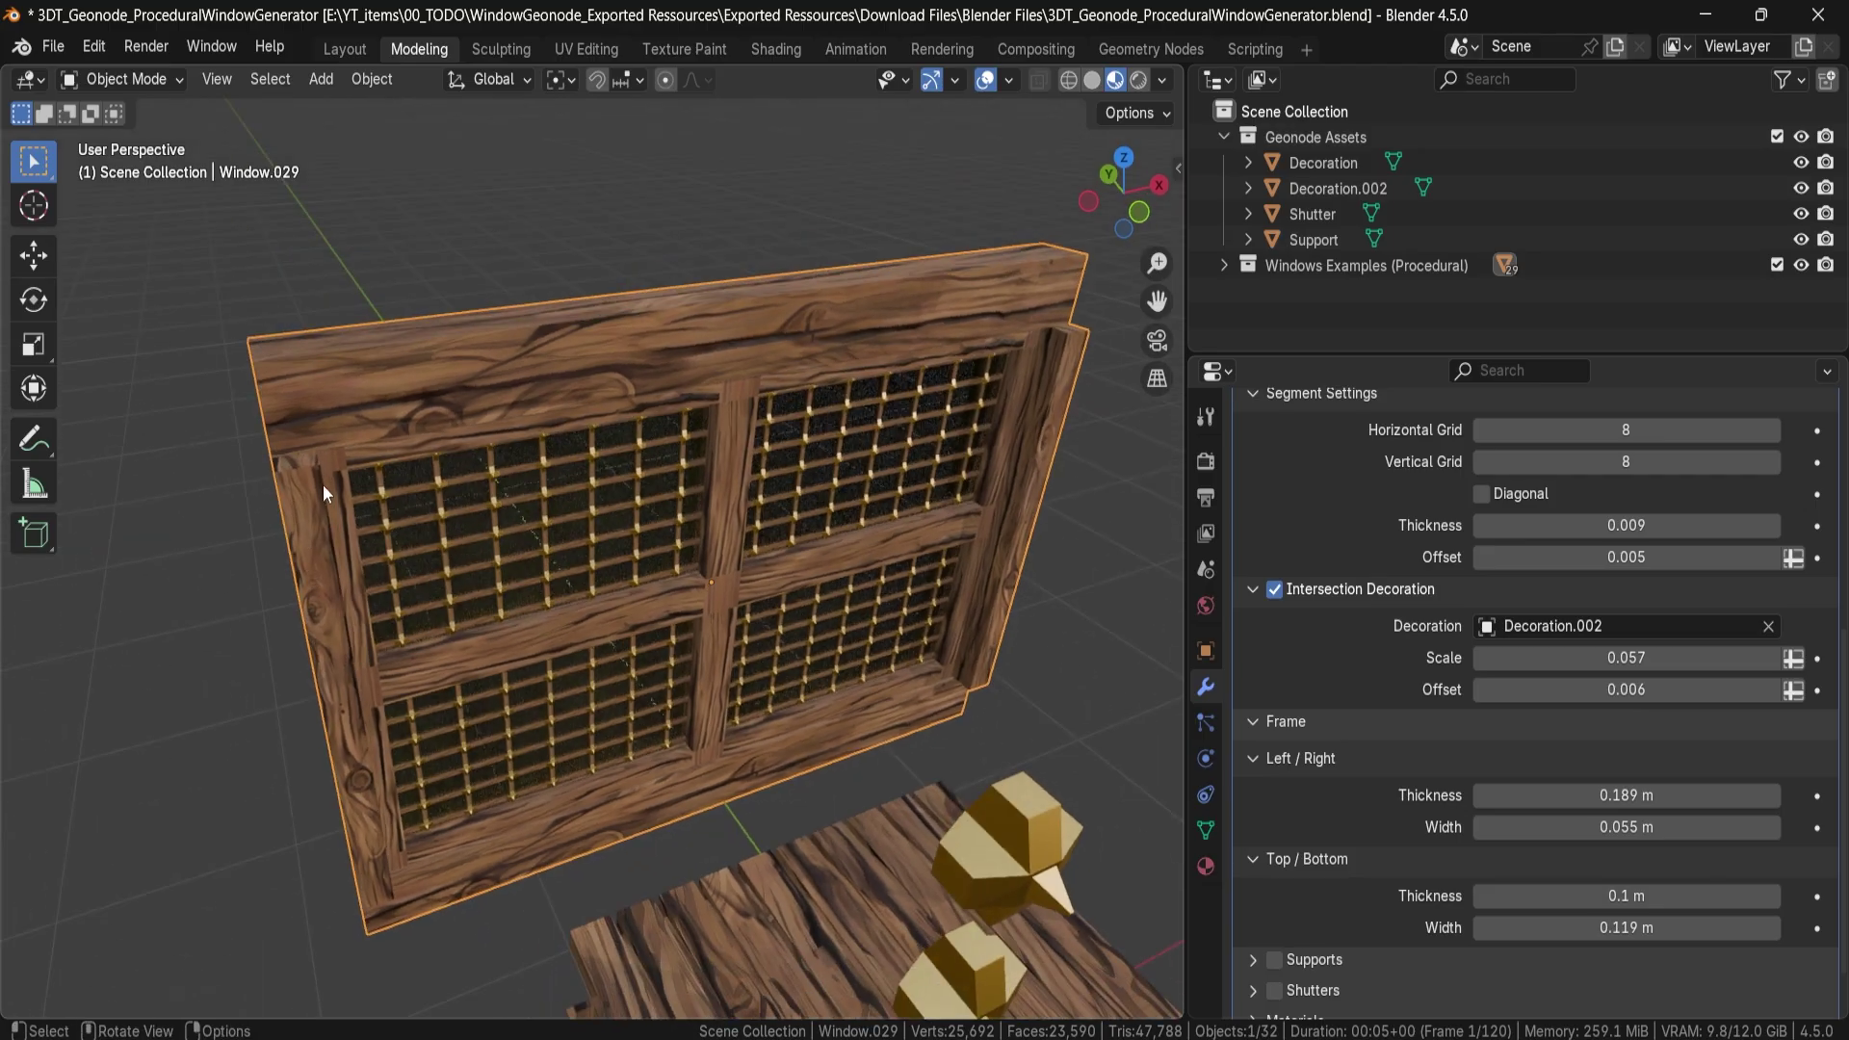
Set the top/bottom frame's thickness to 0.26 m and width to 0.129 m.
middle_drag(1159, 704, 1178, 696)
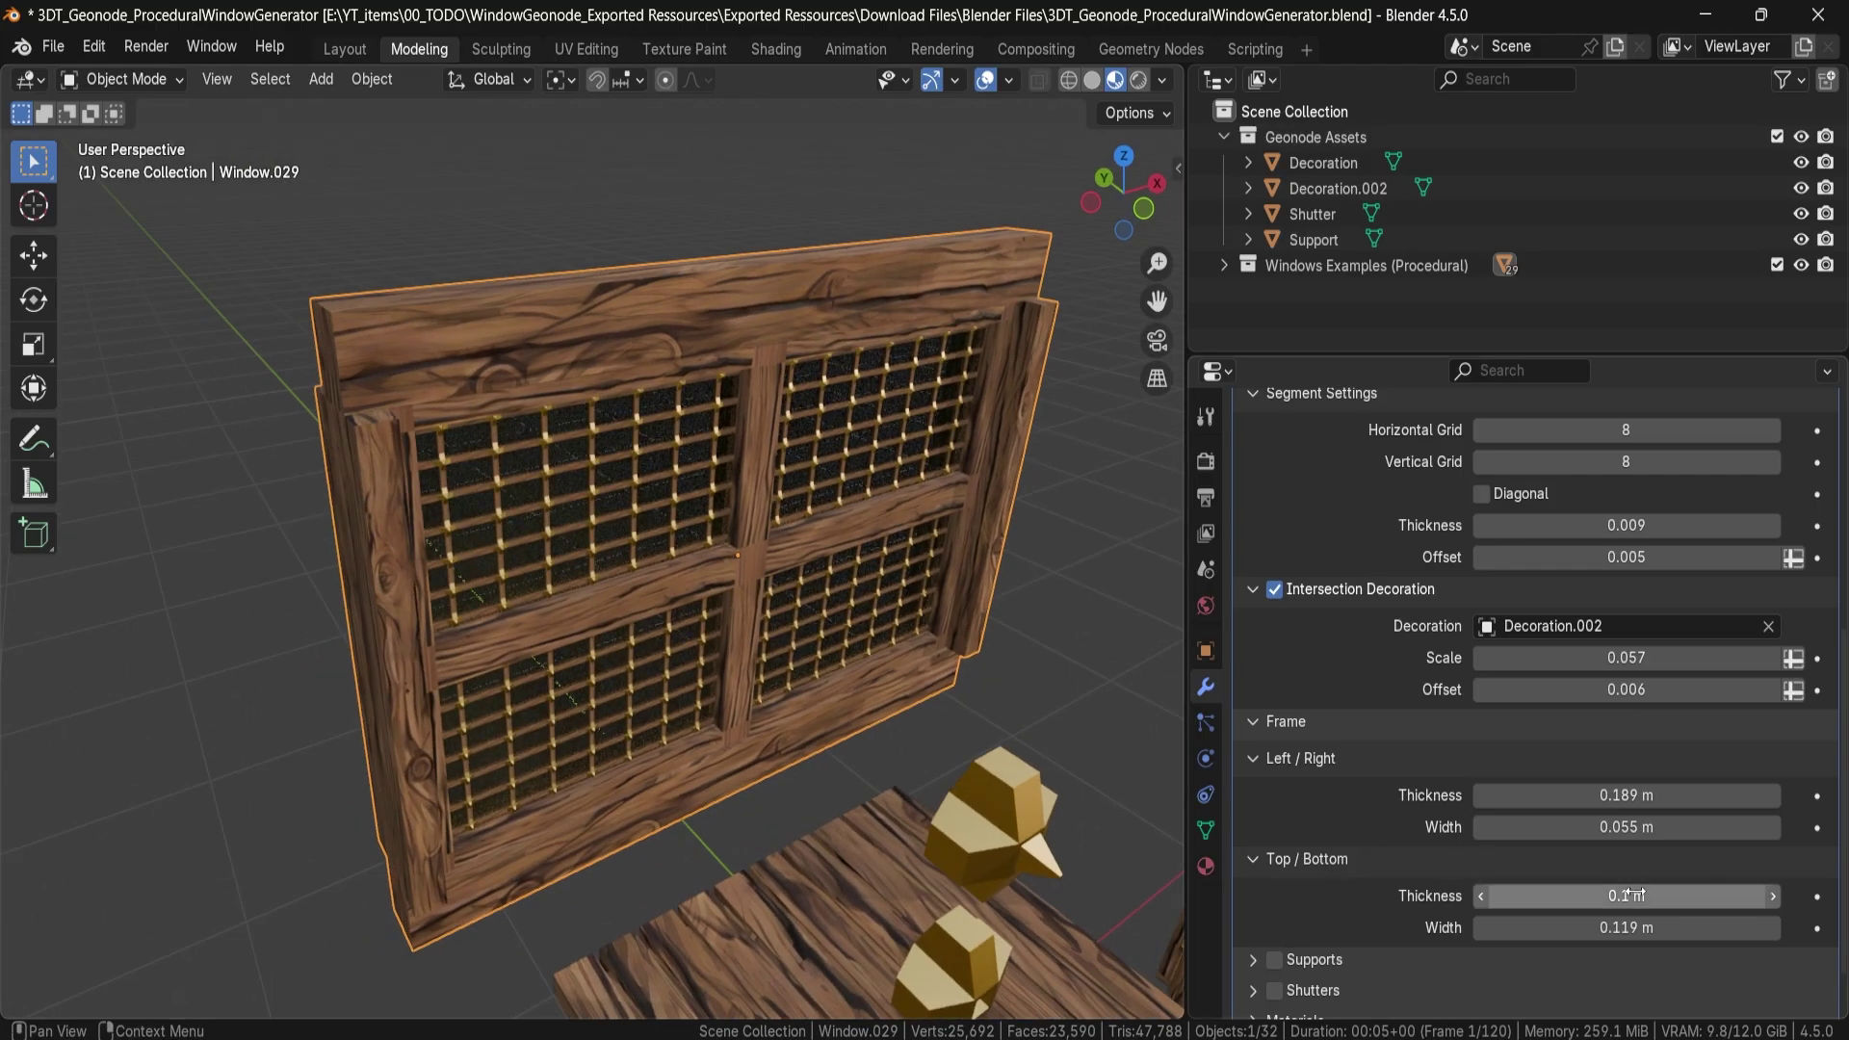
drag(1625, 892, 1656, 896)
middle_drag(719, 590, 693, 376)
drag(1626, 928, 1639, 927)
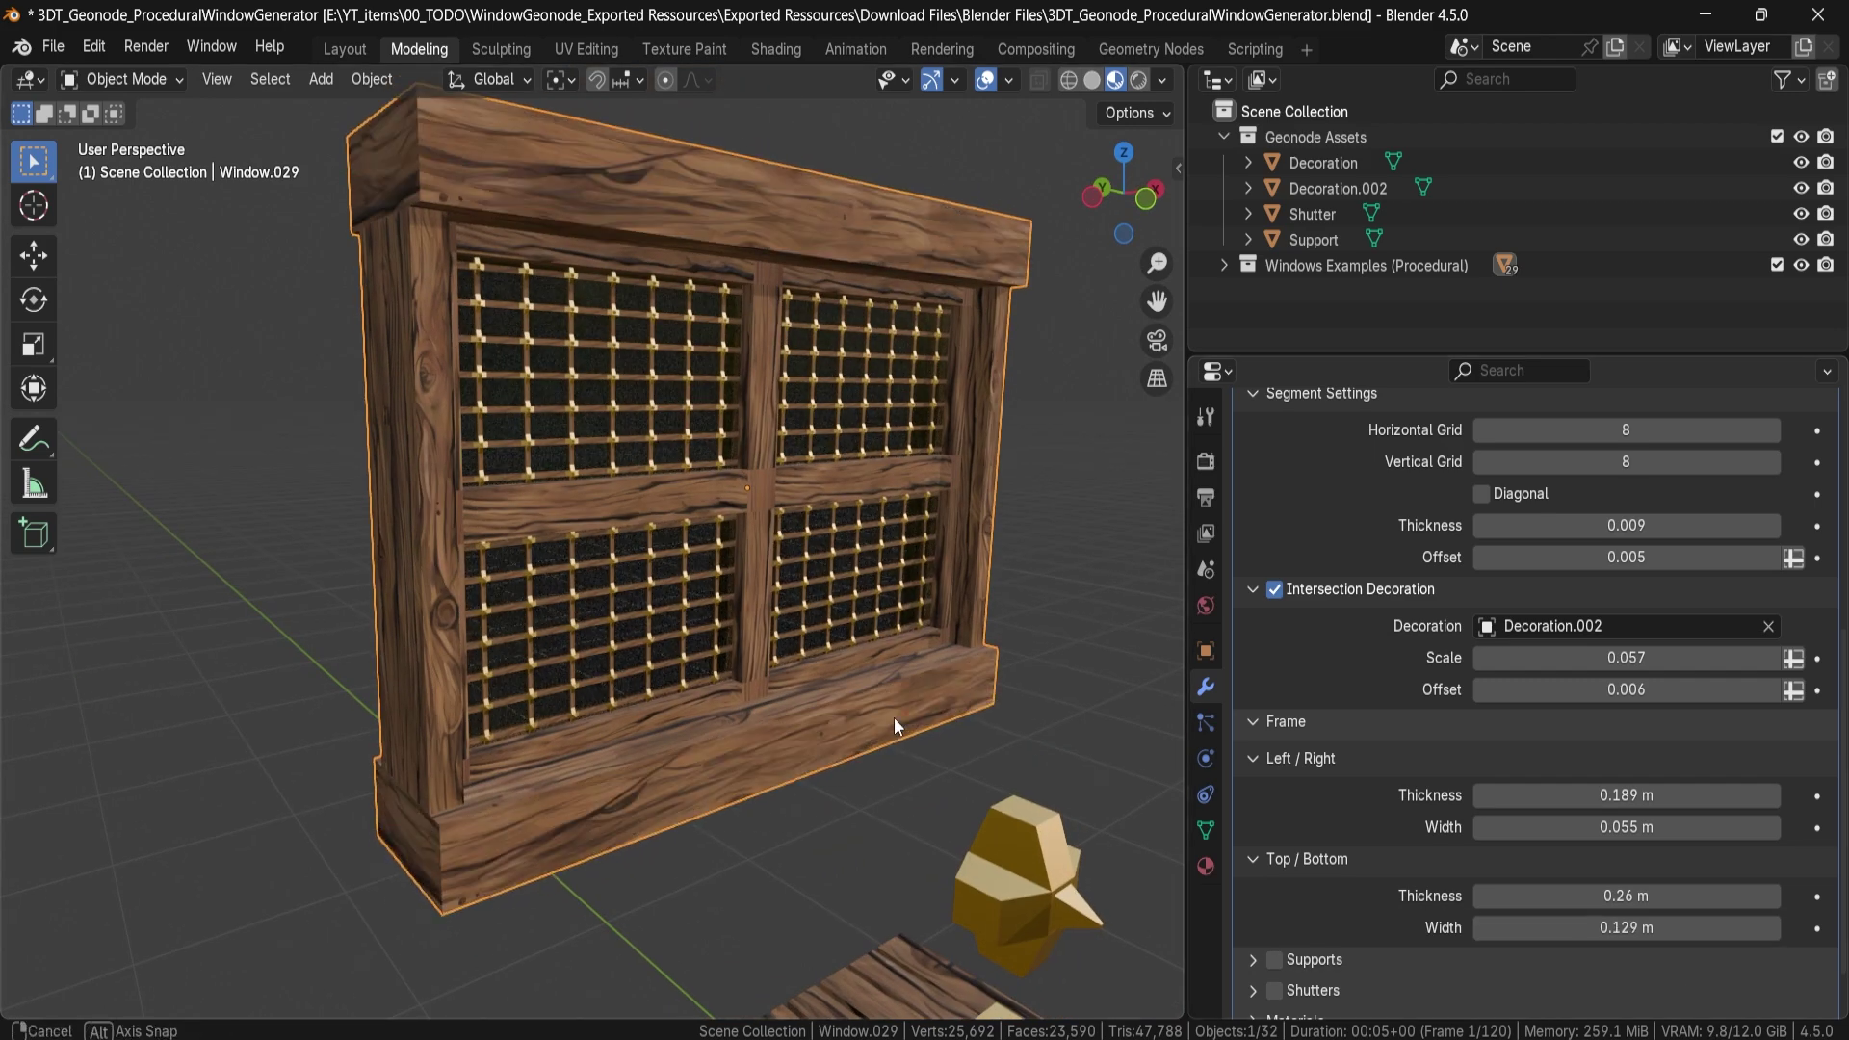
middle_drag(893, 718, 728, 688)
Switch the viewport to solid shading, then enable the window's Supports and expand their settings.
click(1092, 81)
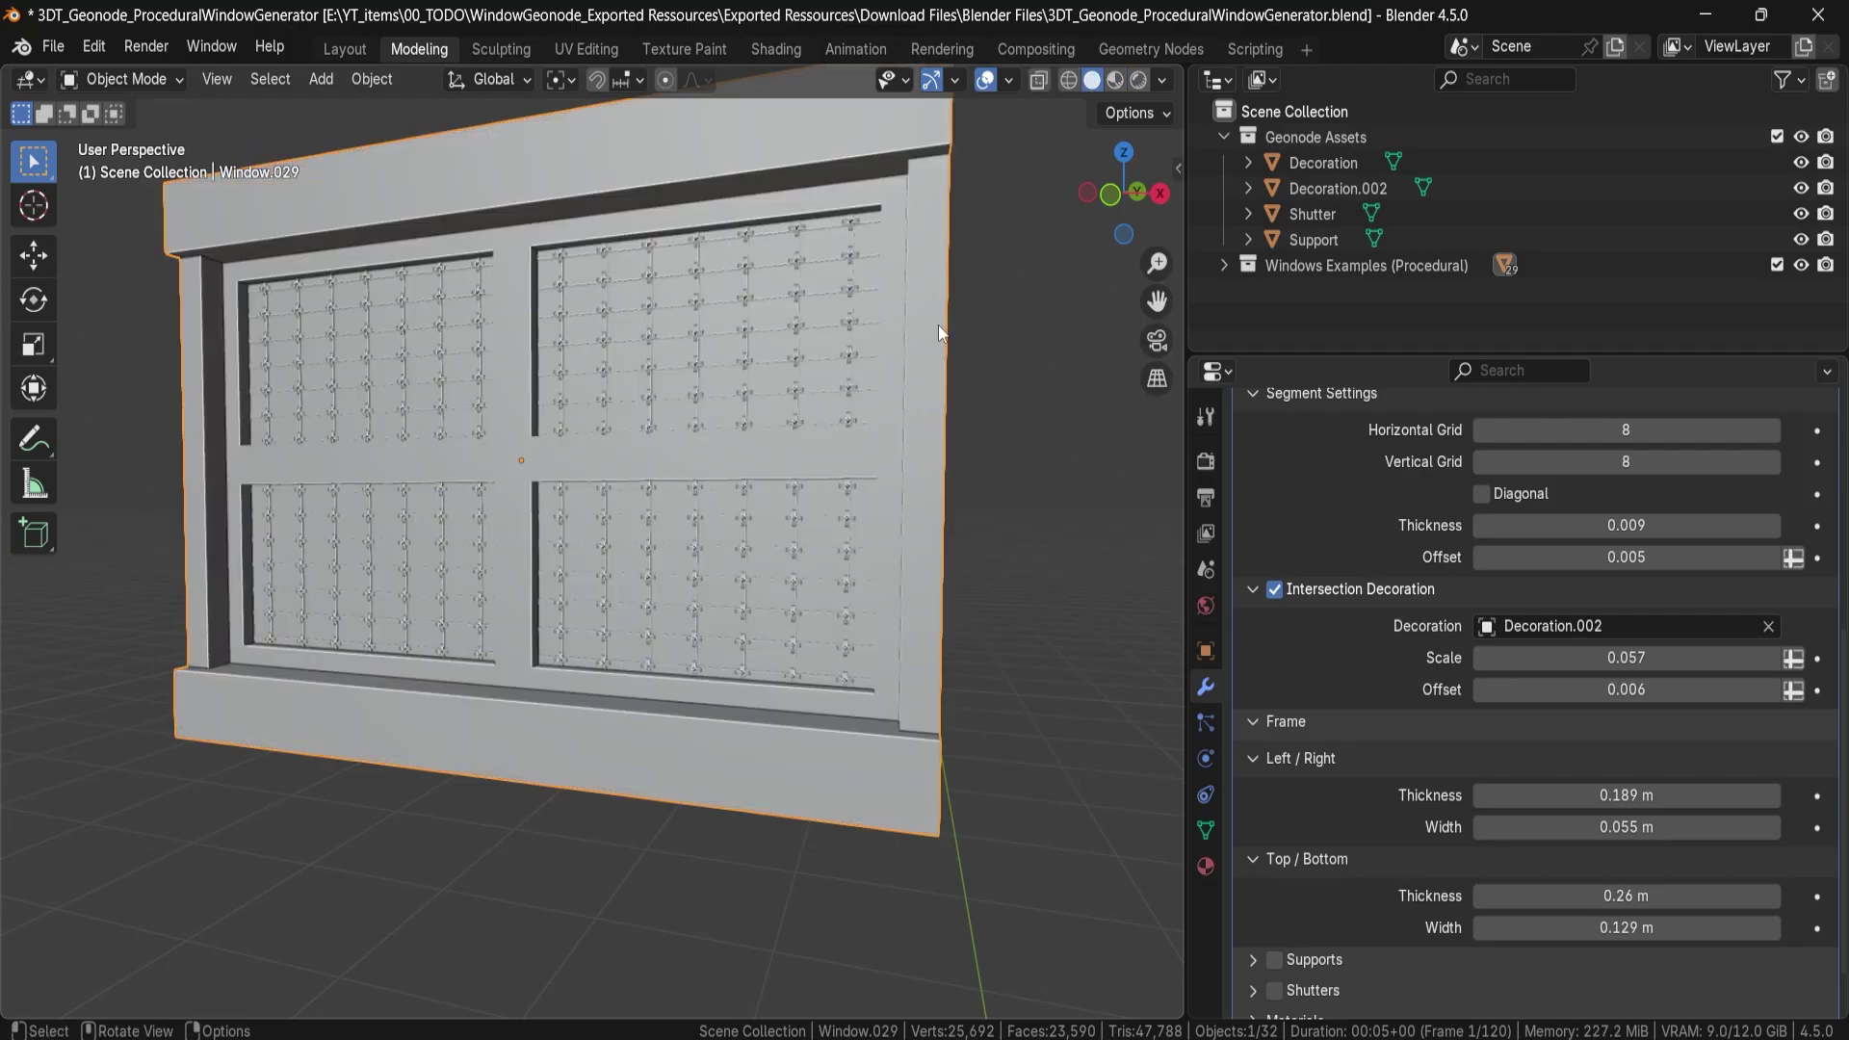
mouse_move(938, 332)
middle_down()
mouse_move(783, 412)
mouse_move(867, 466)
mouse_move(991, 467)
mouse_move(812, 520)
mouse_move(886, 523)
mouse_move(906, 493)
middle_up()
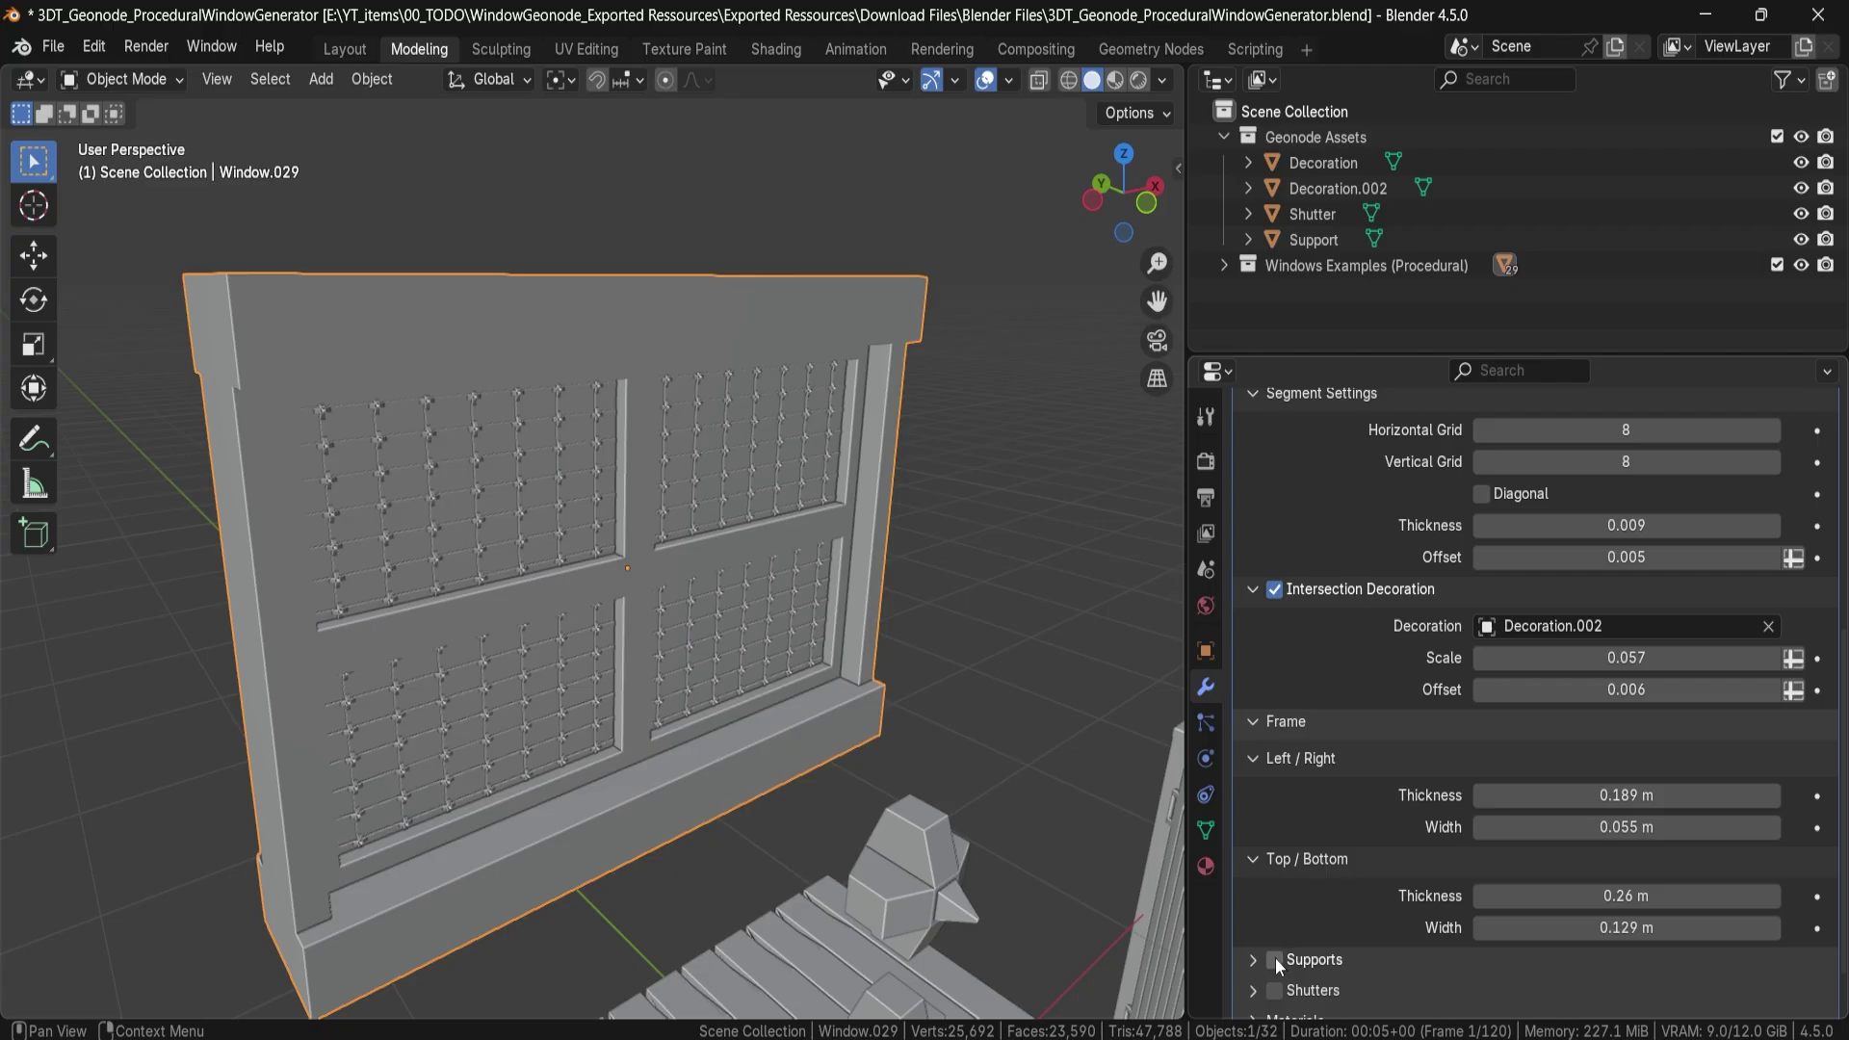
click(1275, 960)
click(1252, 960)
scroll(1337, 957, down, 5)
middle_drag(1153, 911, 719, 627)
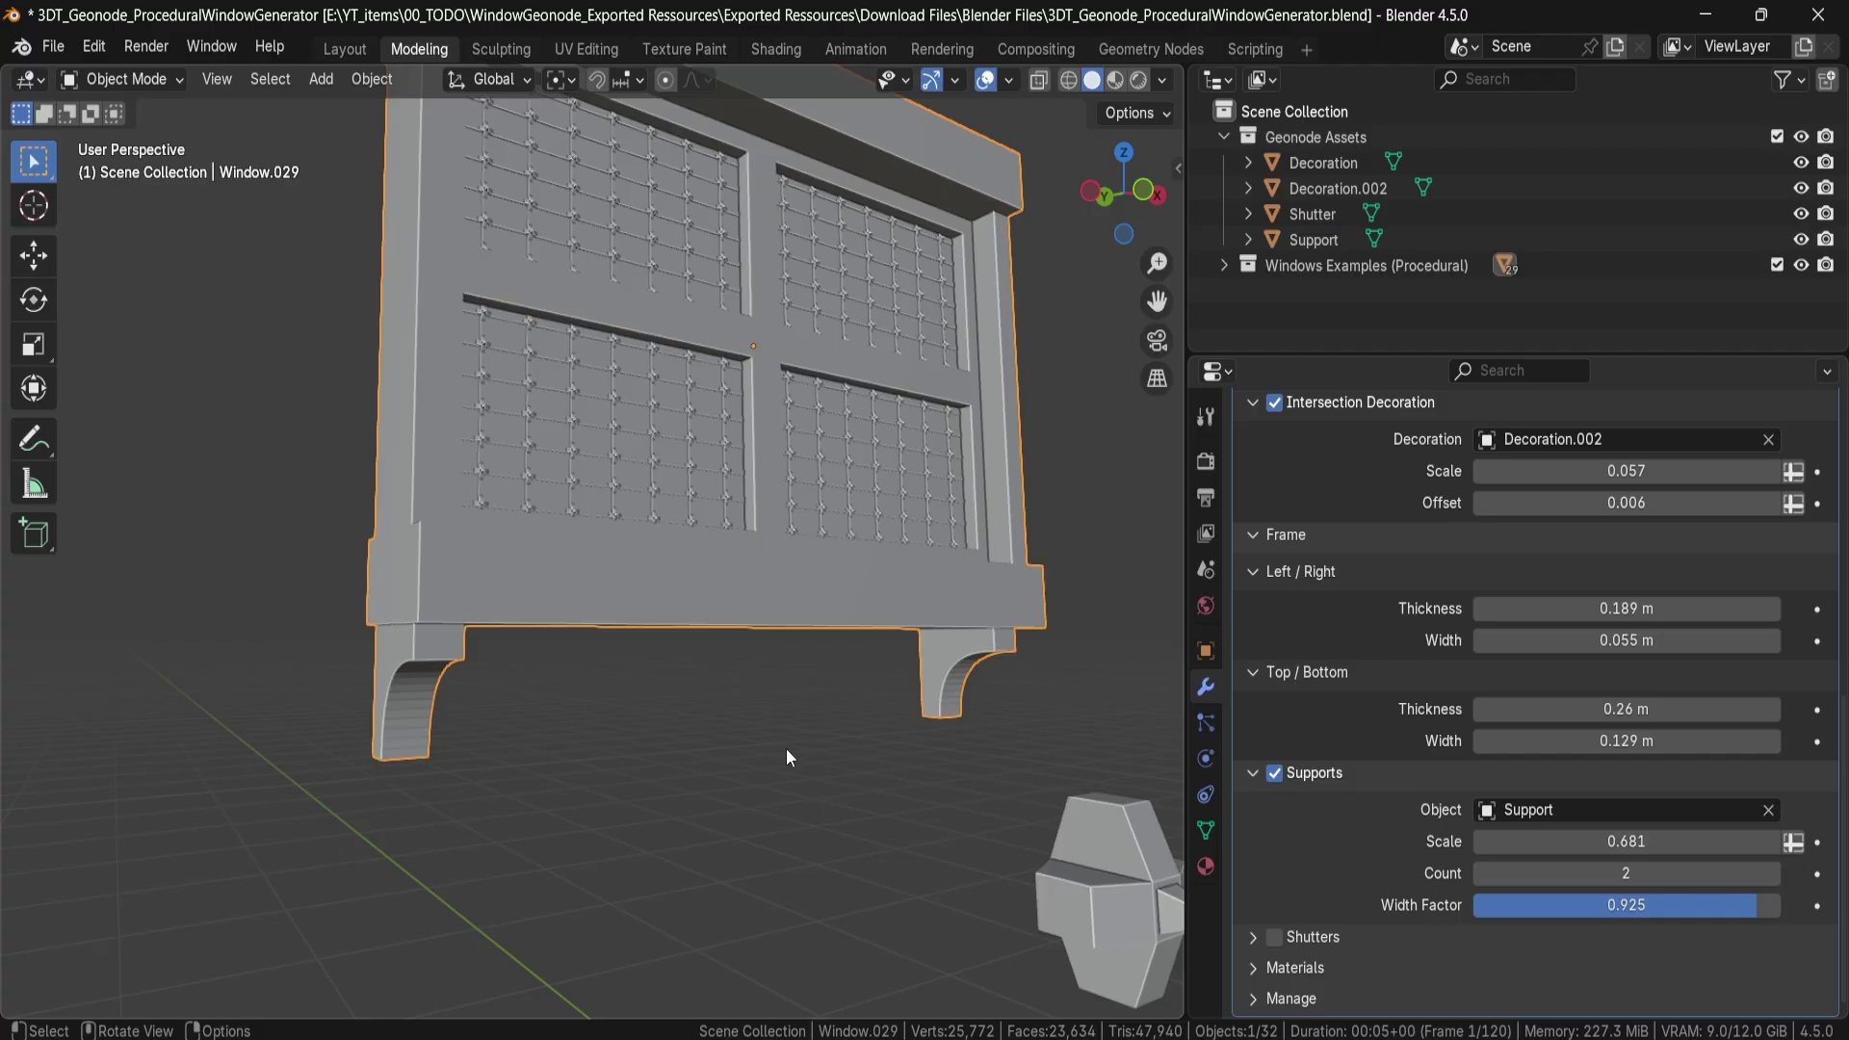
Set the support count to 6 and the support scale to 0.661.
scroll(786, 748, up, 1)
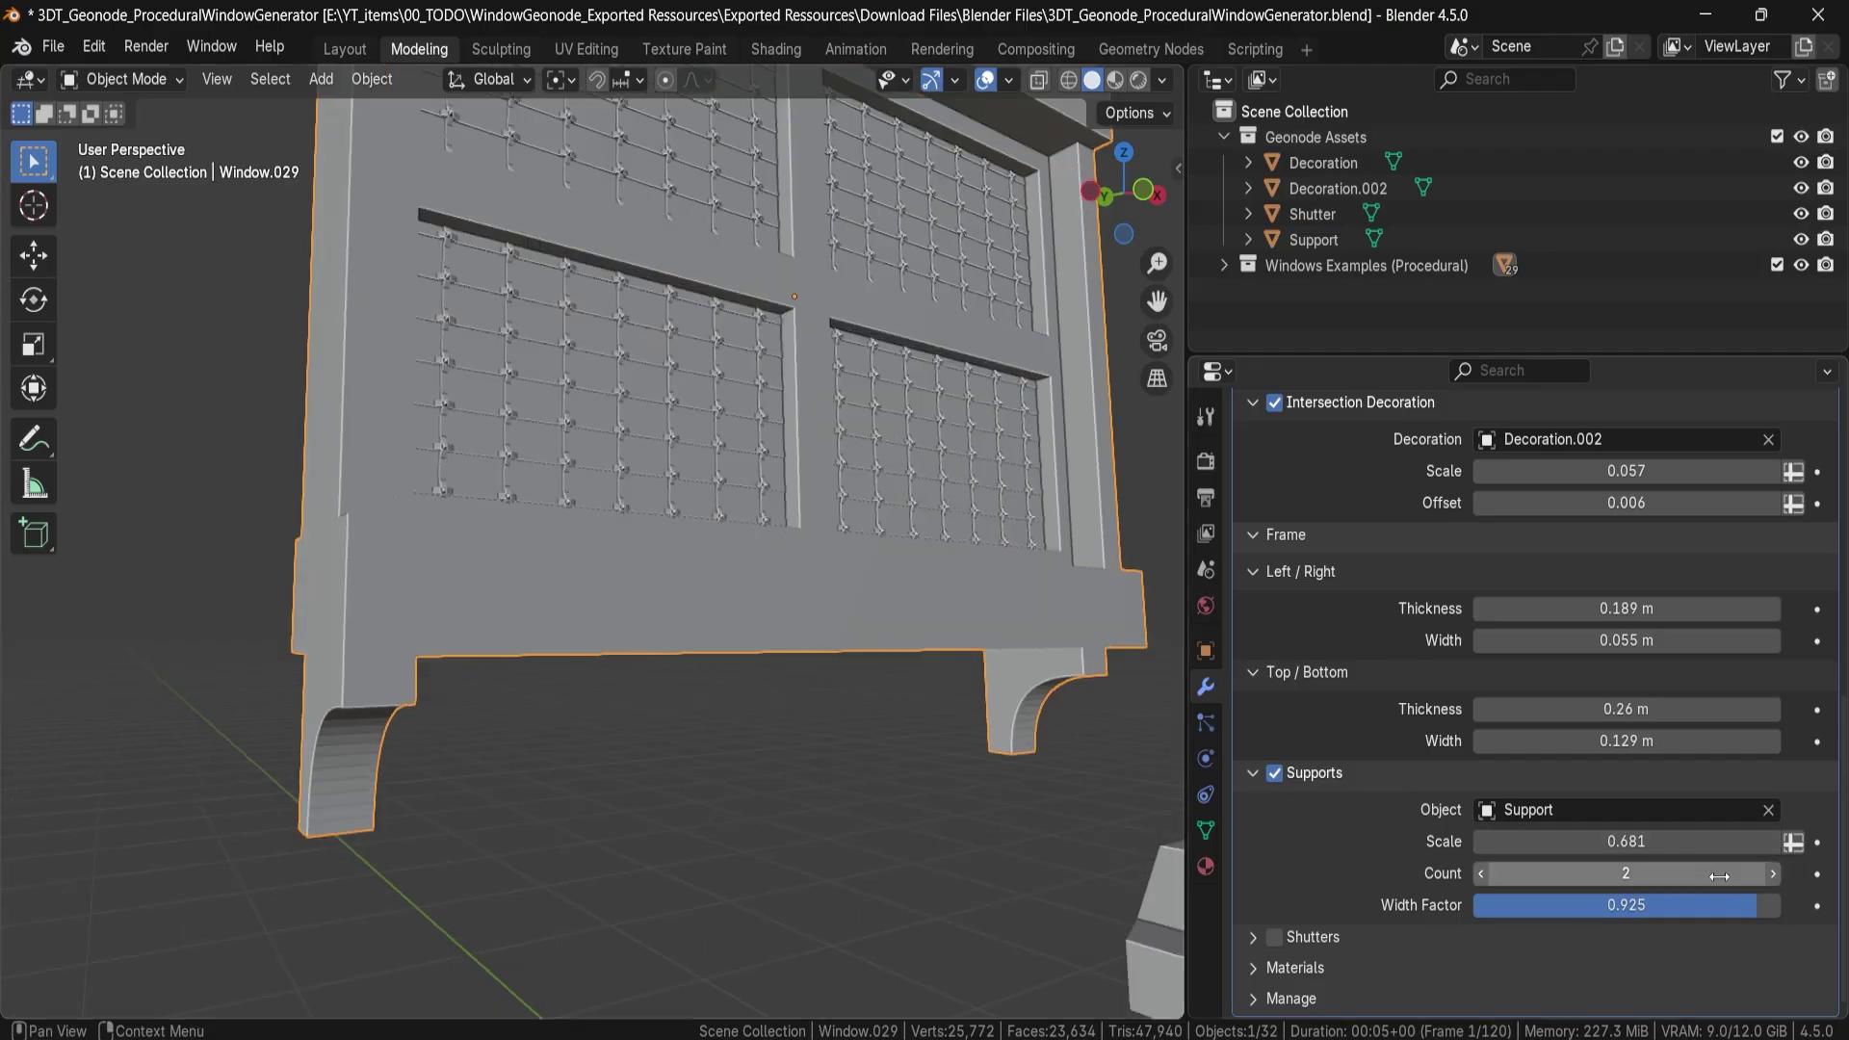
click(1771, 876)
click(1772, 876)
click(1772, 875)
click(1772, 875)
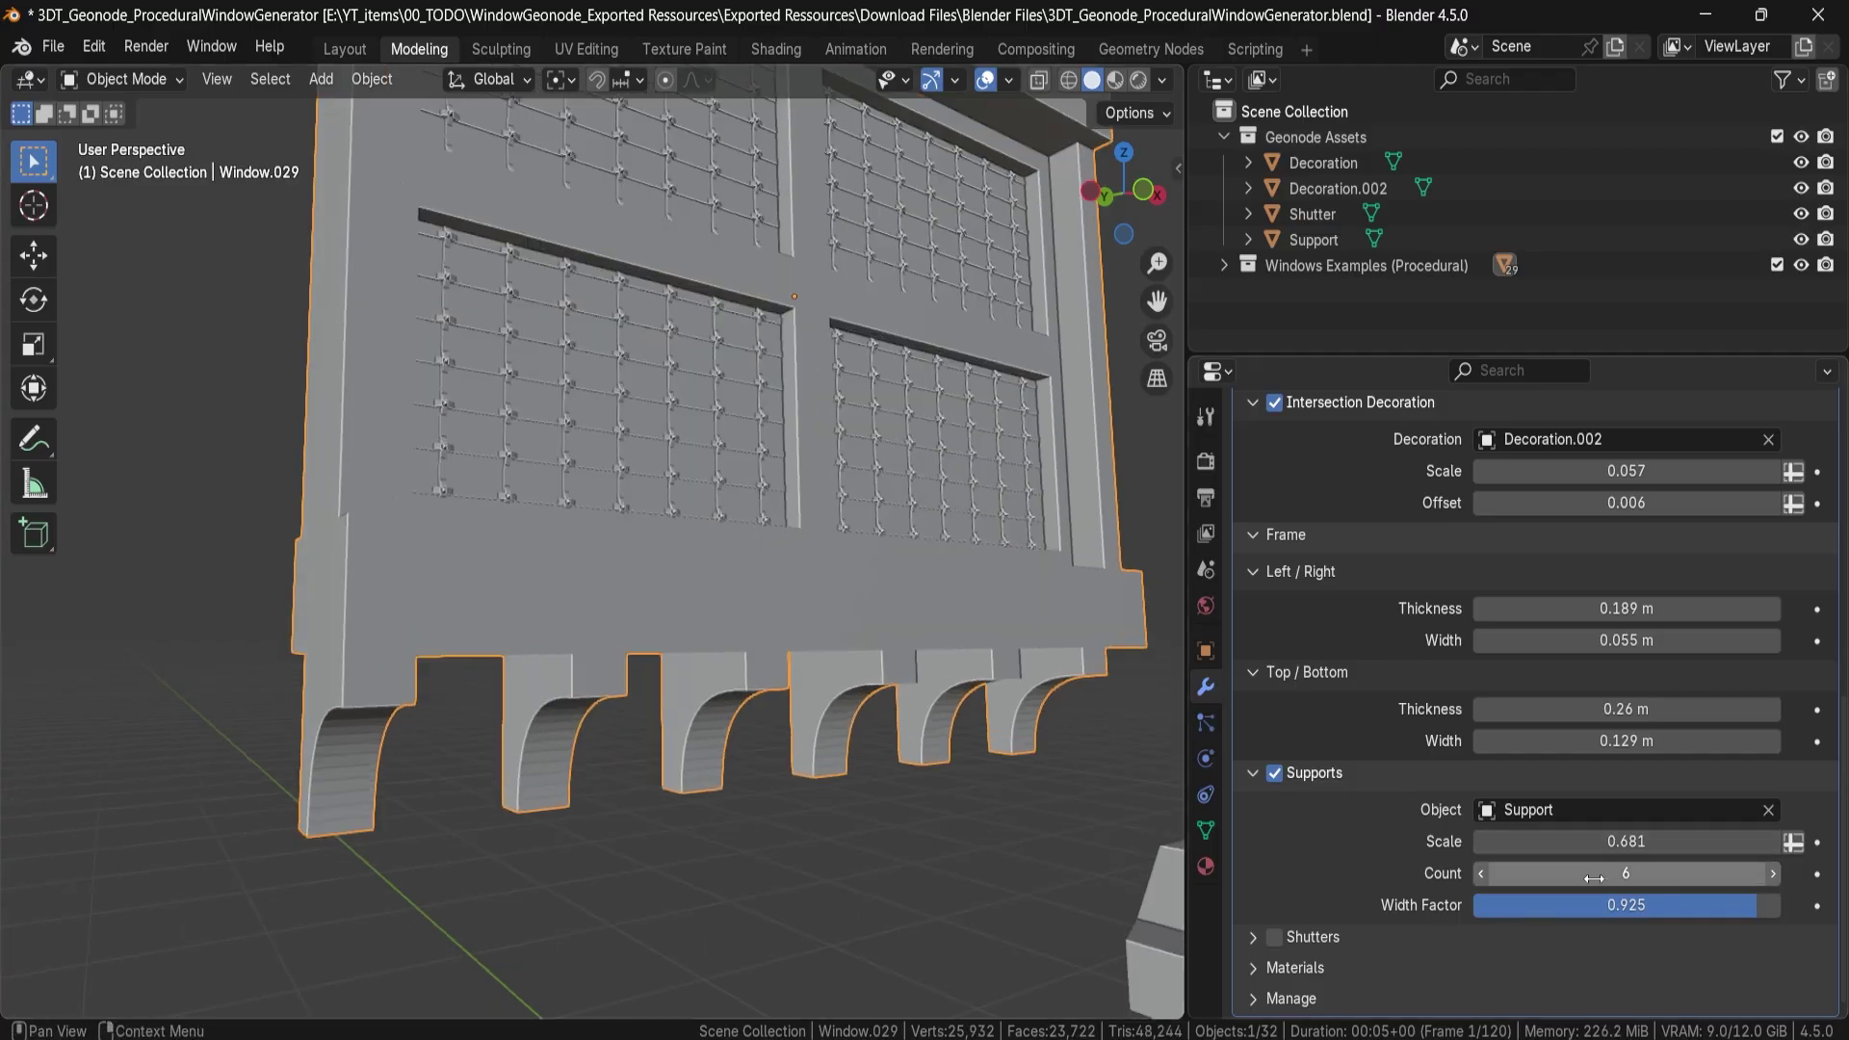
mouse_move(612, 539)
middle_down()
mouse_move(568, 534)
mouse_move(562, 508)
middle_up()
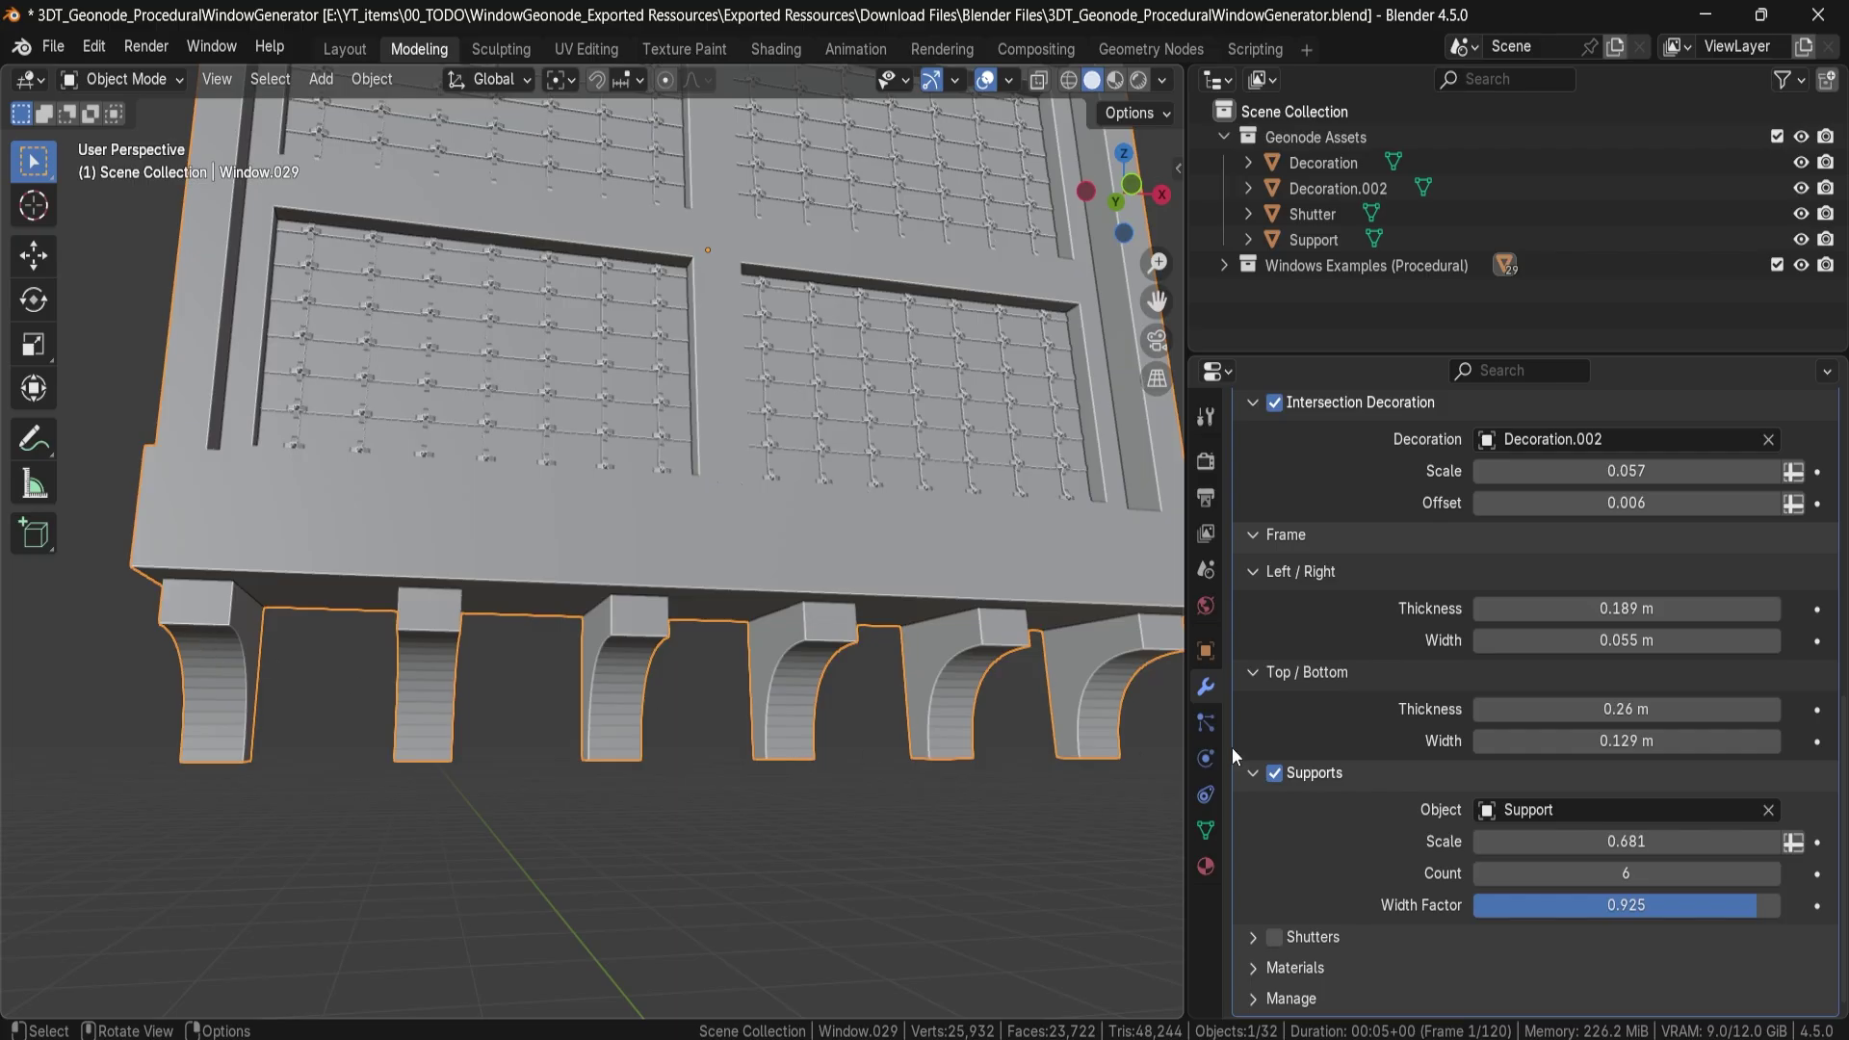
mouse_move(1628, 842)
mouse_down()
mouse_move(1560, 842)
mouse_move(1623, 842)
mouse_up()
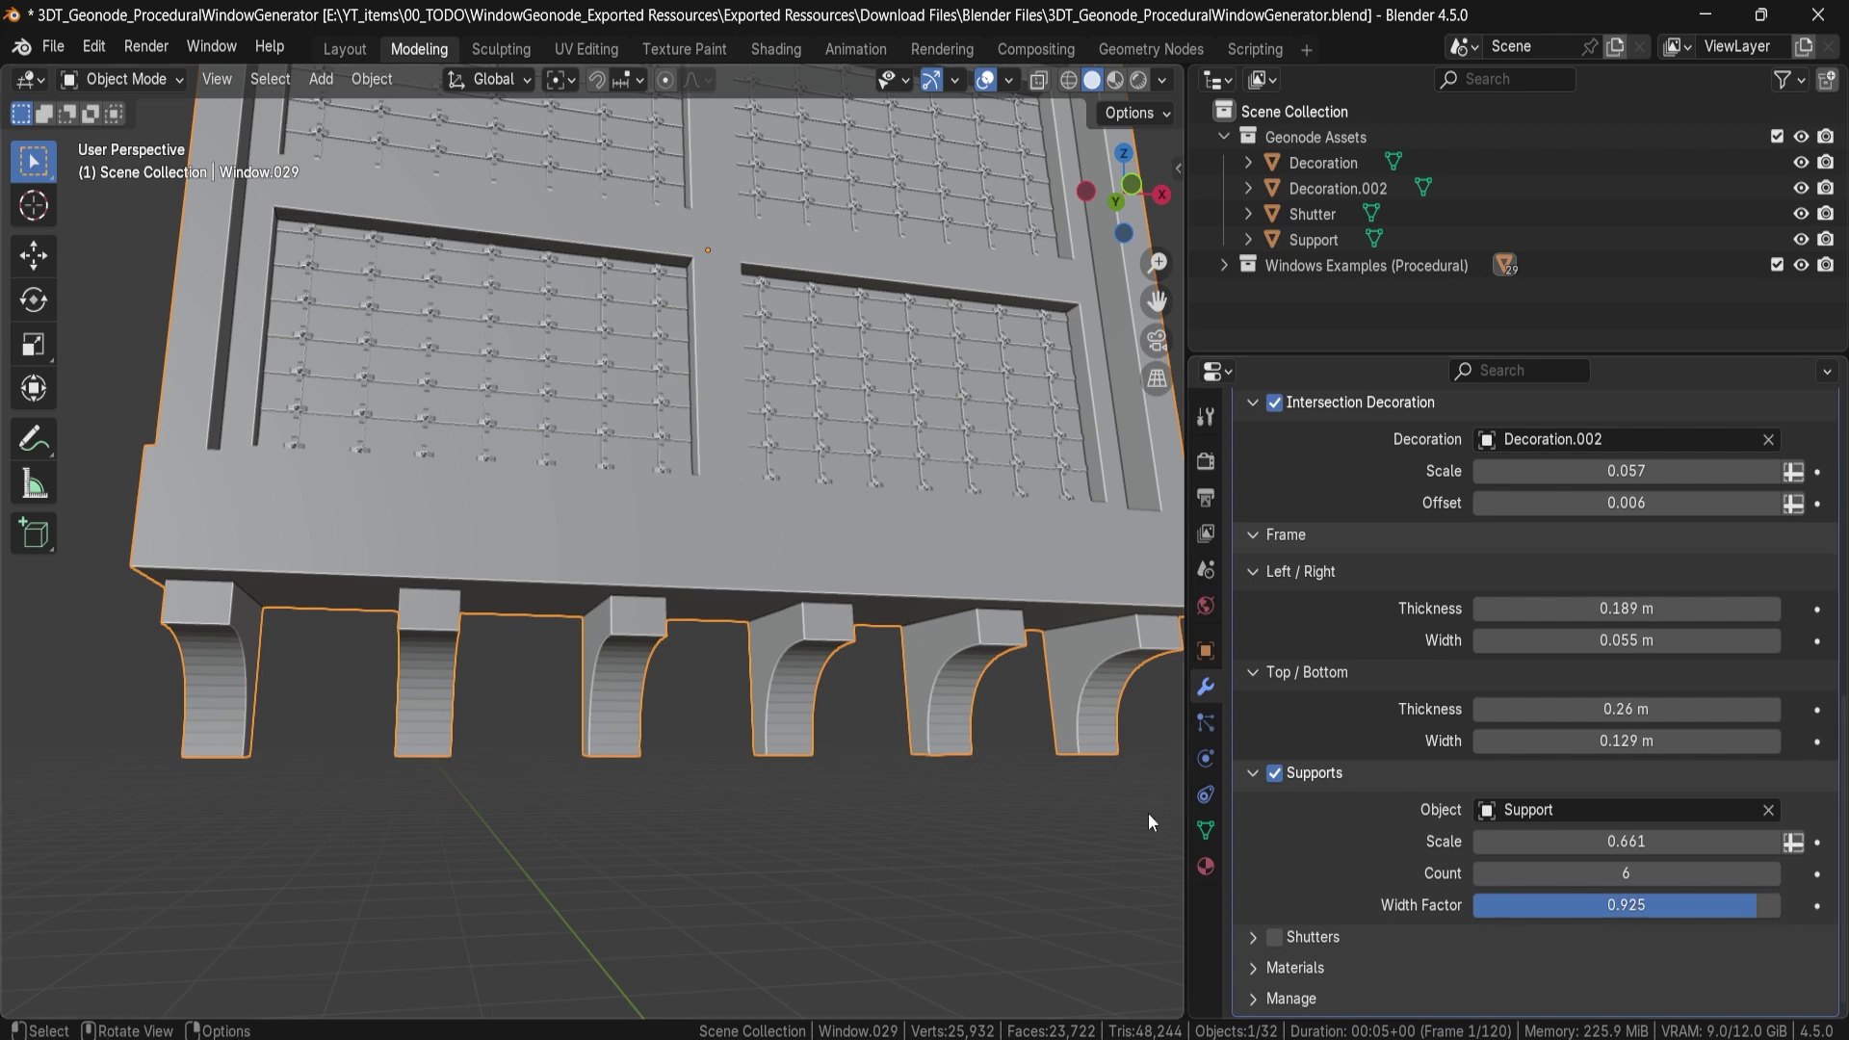
Set the width factor of the window's supports to 0.623.
scroll(1107, 801, down, 3)
shift+middle_drag(932, 743, 871, 742)
drag(1590, 915, 1782, 905)
middle_drag(882, 414, 853, 414)
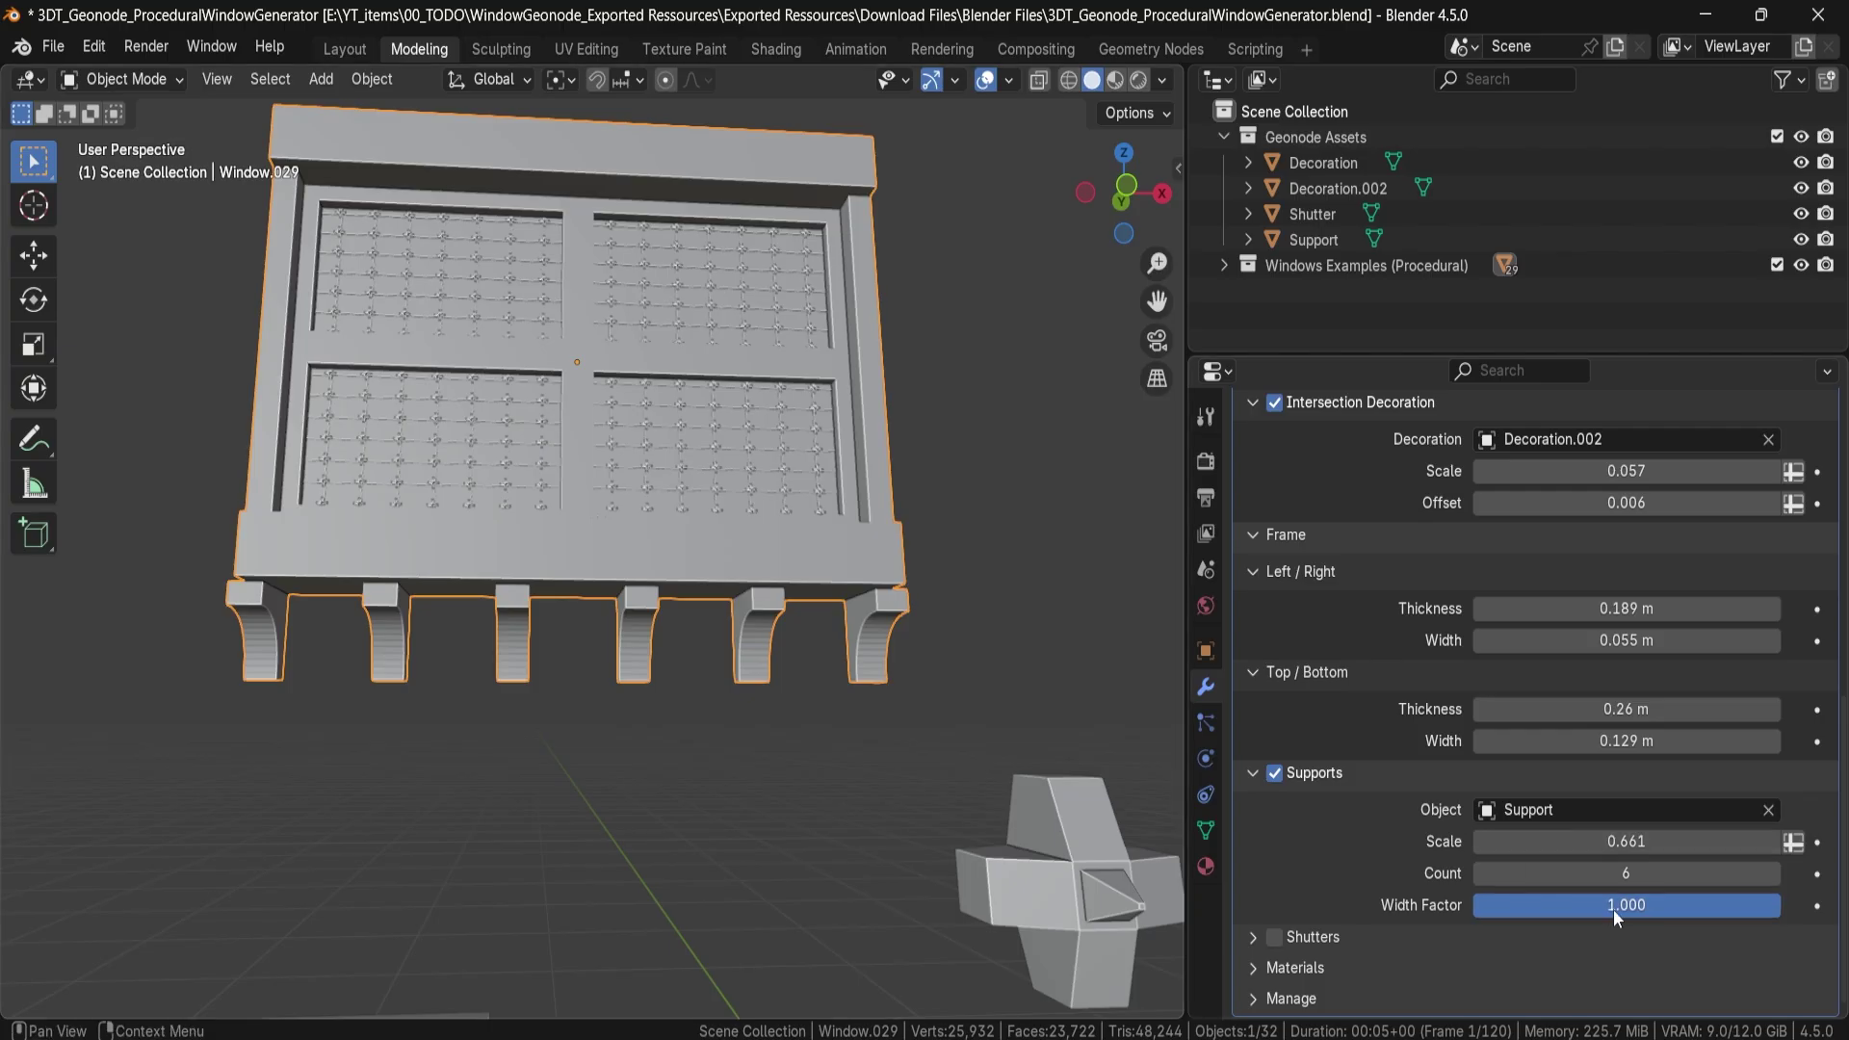
drag(1614, 905, 1526, 905)
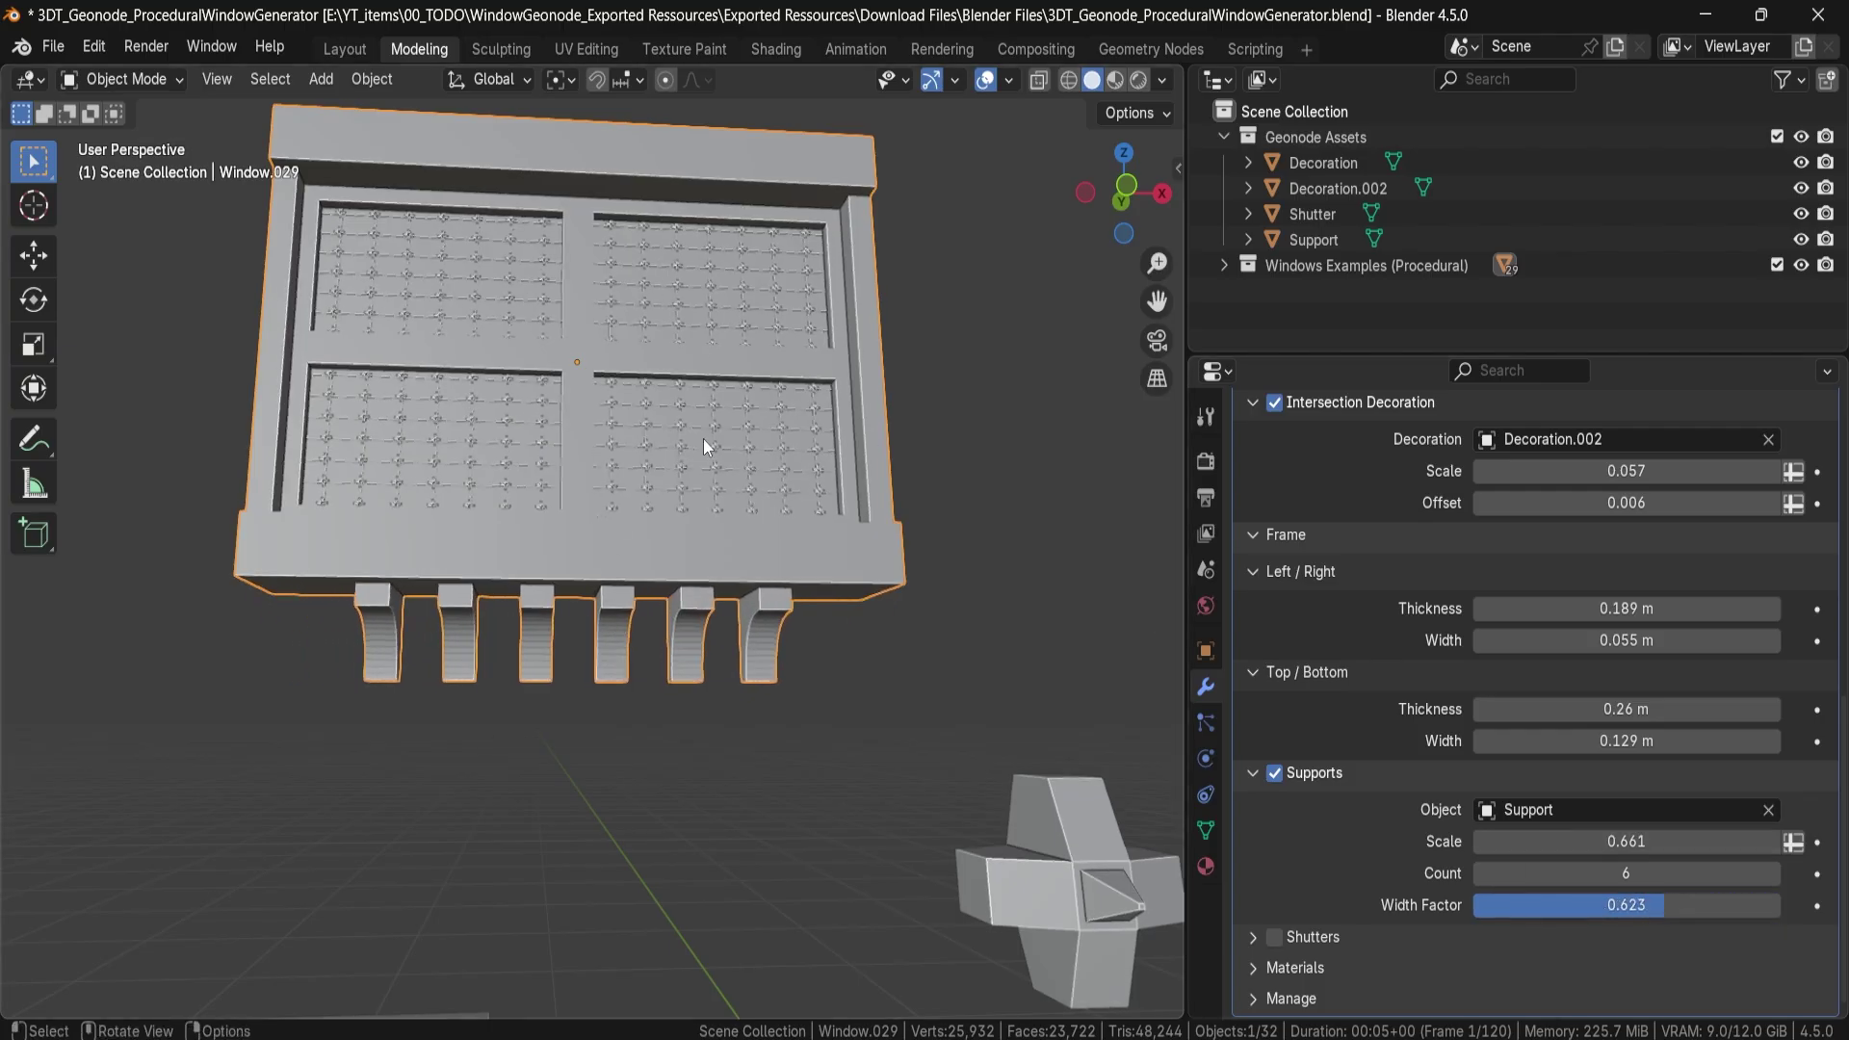
middle_drag(704, 440, 660, 448)
middle_drag(592, 810, 508, 751)
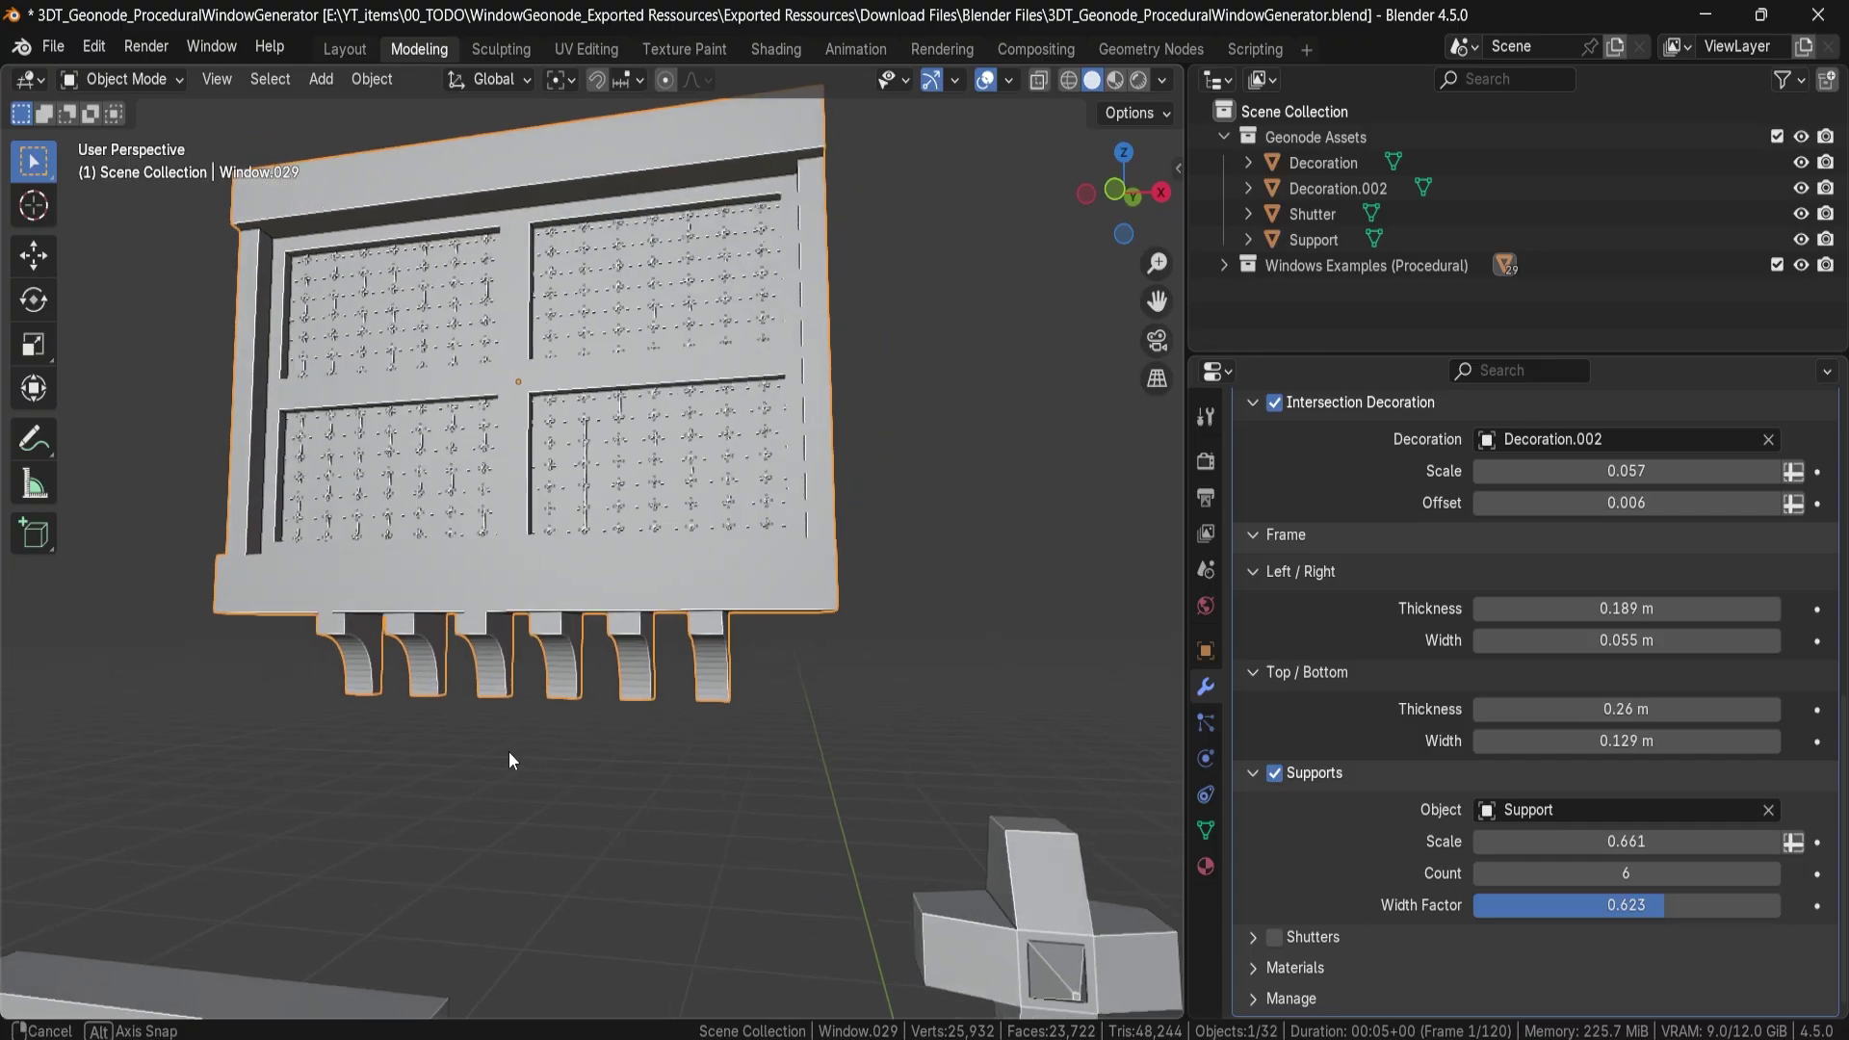
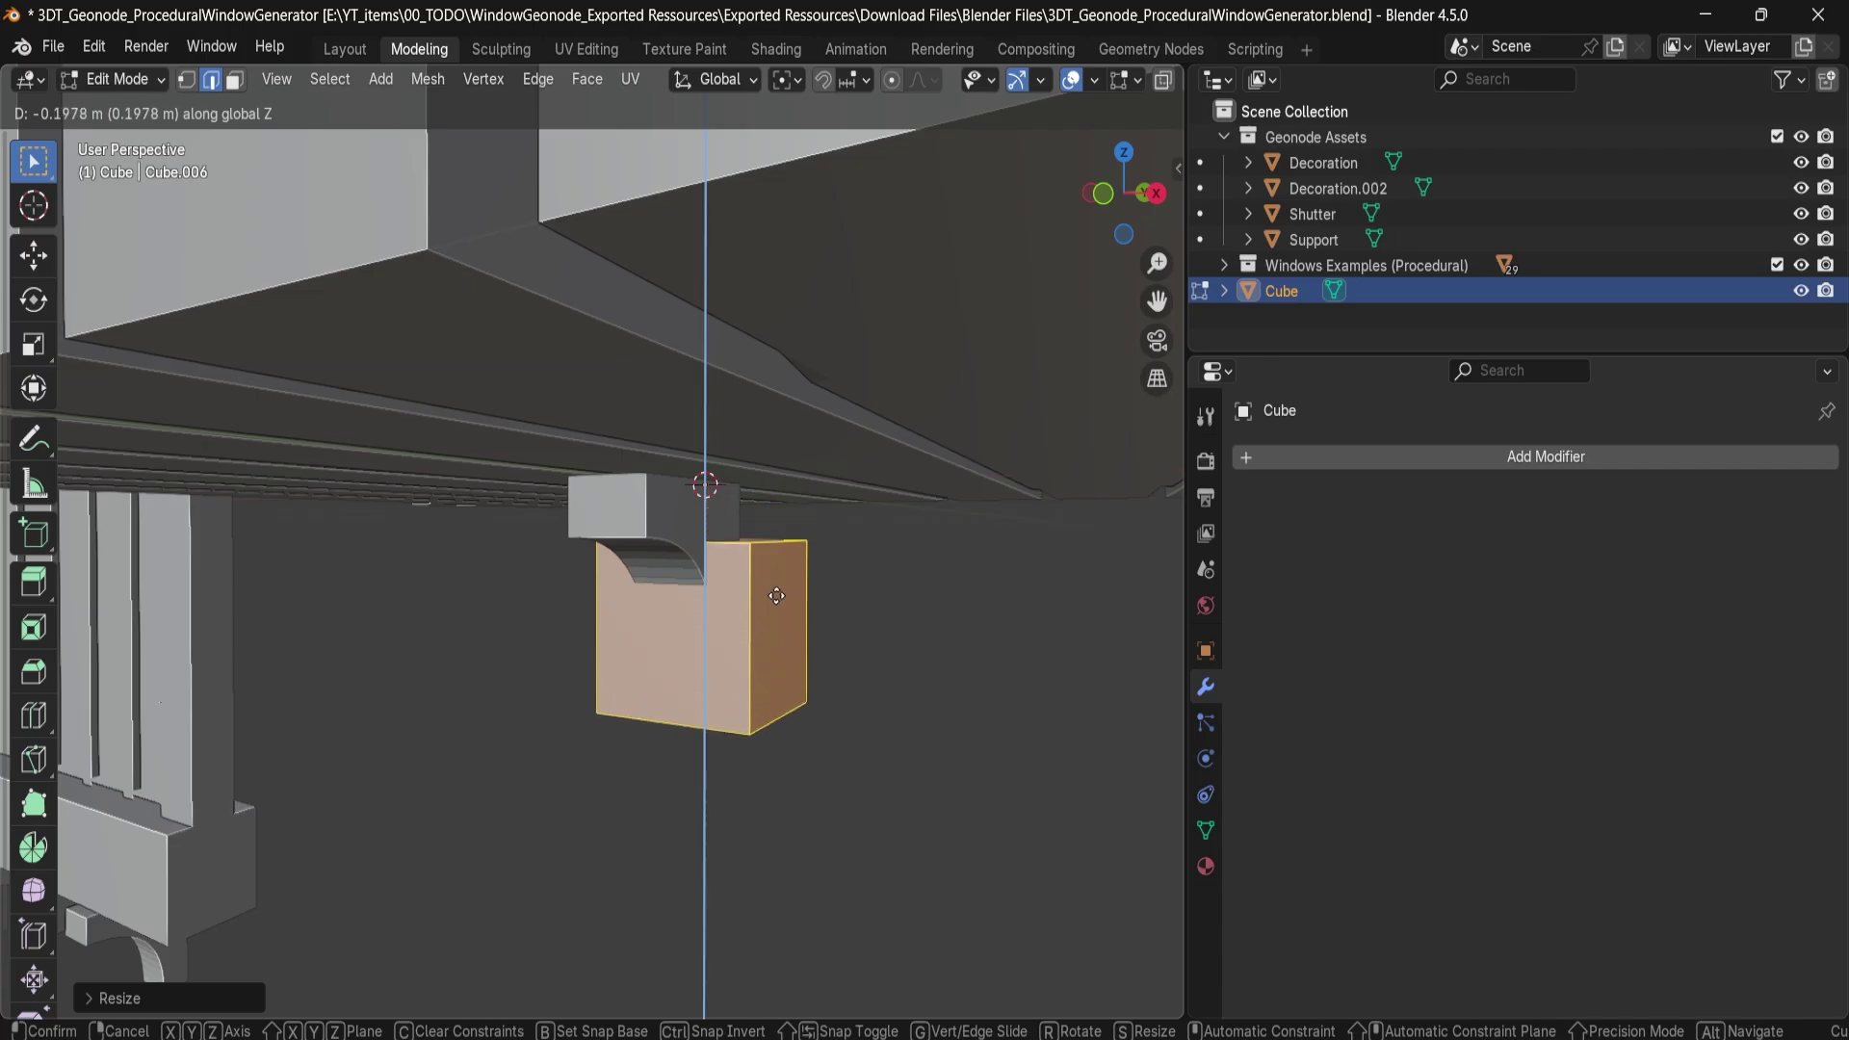
Move the cube's geometry down along Z and isolate the cube in local view to model it as a custom support.
click(771, 542)
key(Tab)
key(KP_Divide)
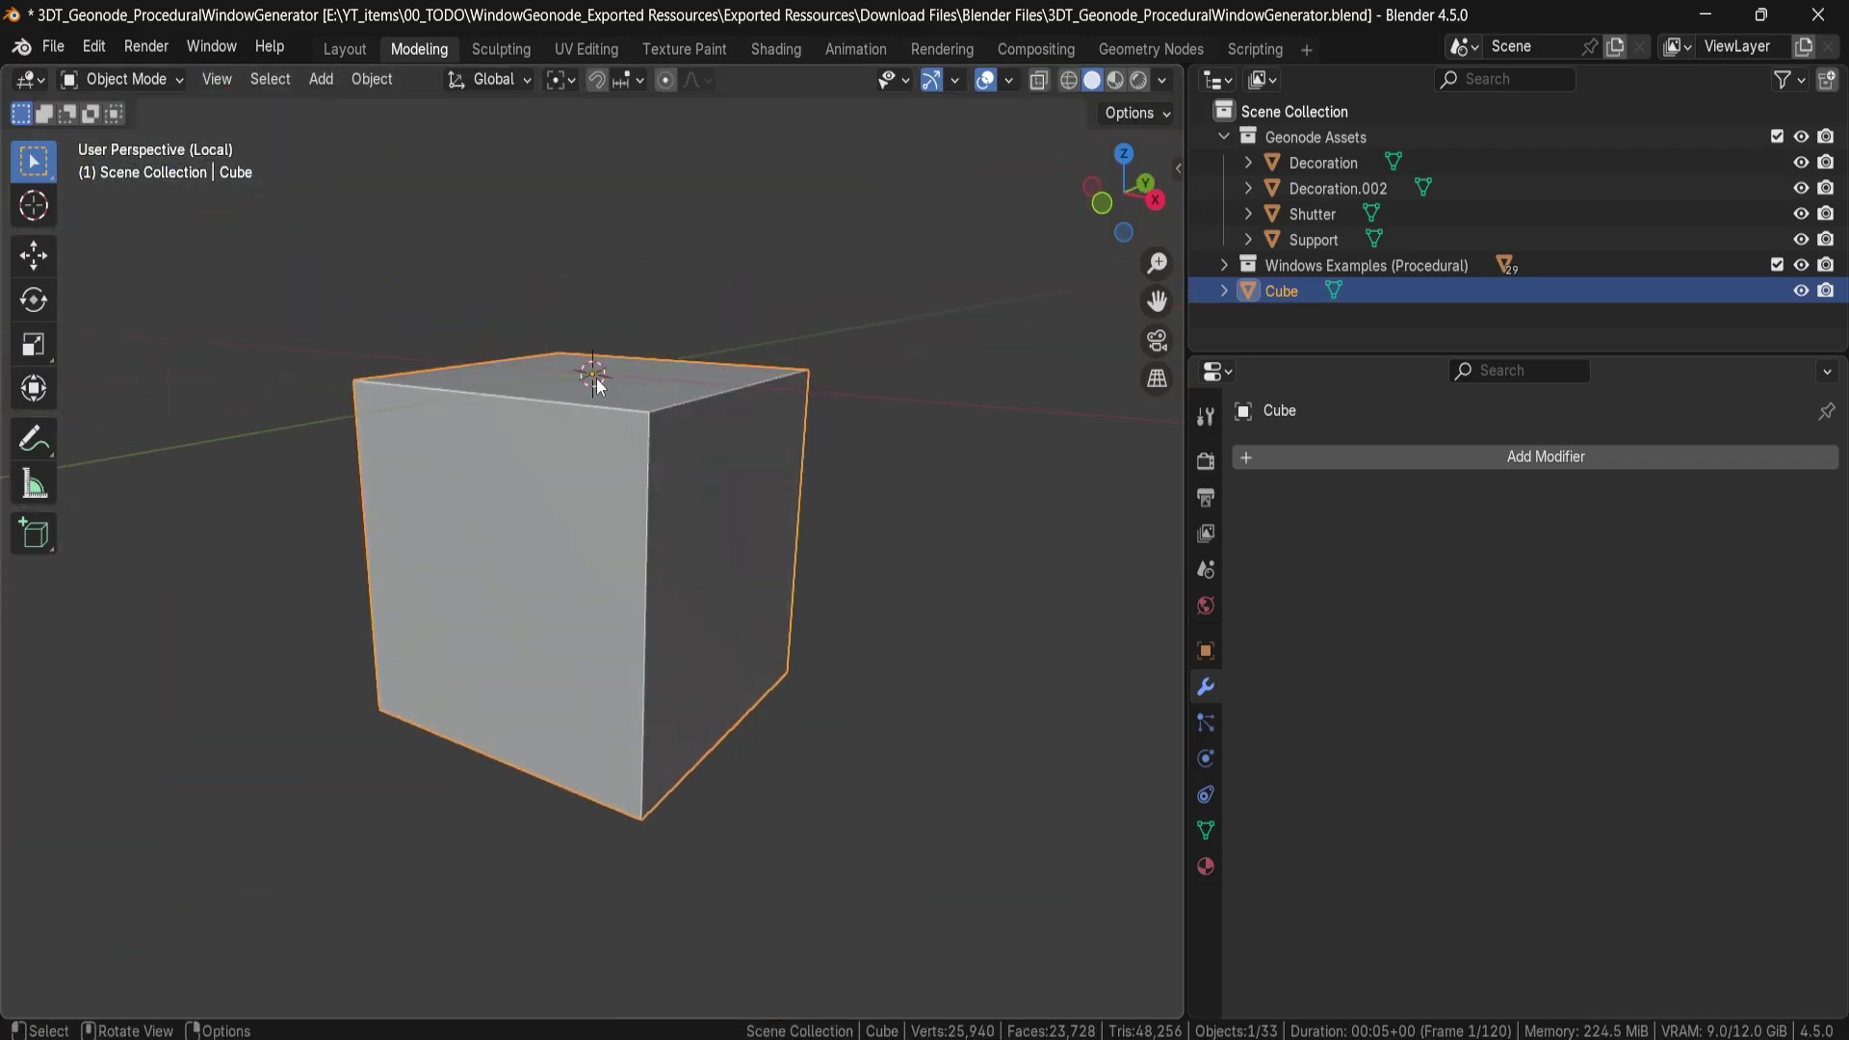
key(Tab)
middle_drag(696, 425, 726, 639)
key(g)
key(z)
click(702, 433)
Bevel the cube's lower front edge by 0.2 m with 8 segments, using a custom profile with an added curve point.
click(514, 758)
key(ctrl+b)
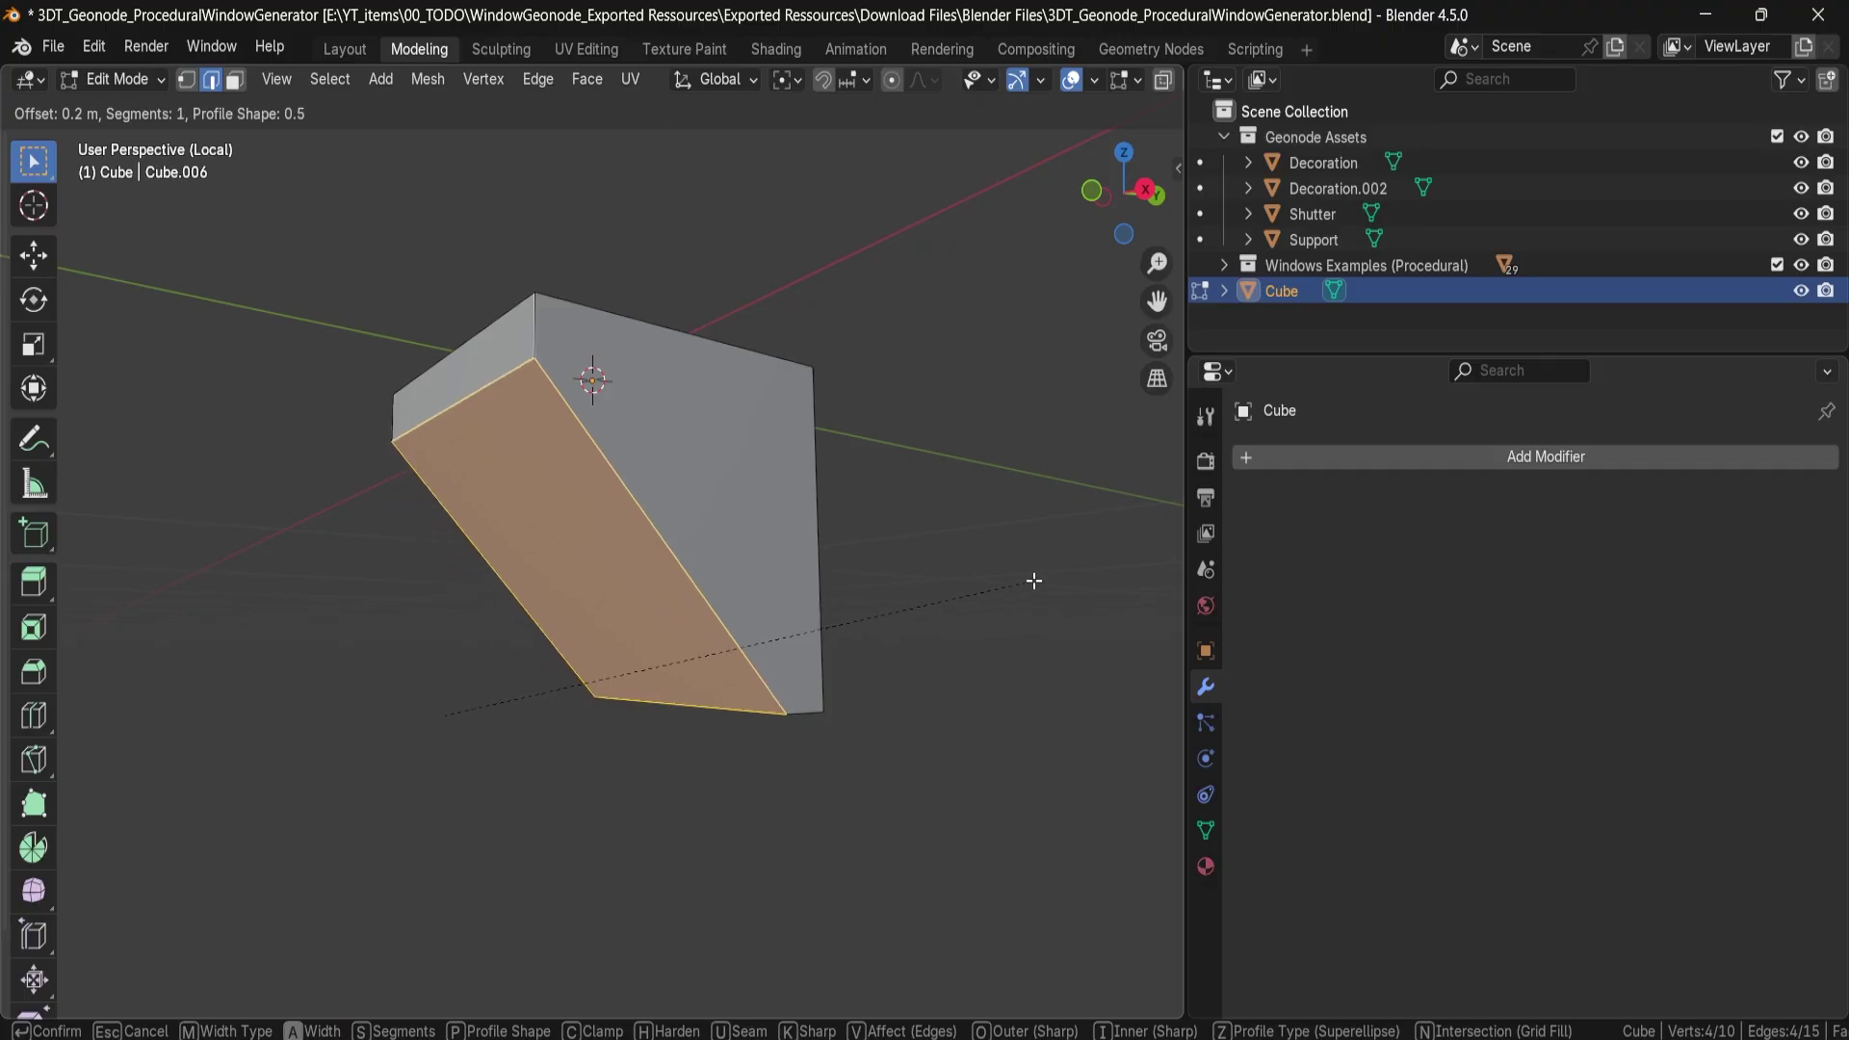
click(1032, 578)
click(169, 994)
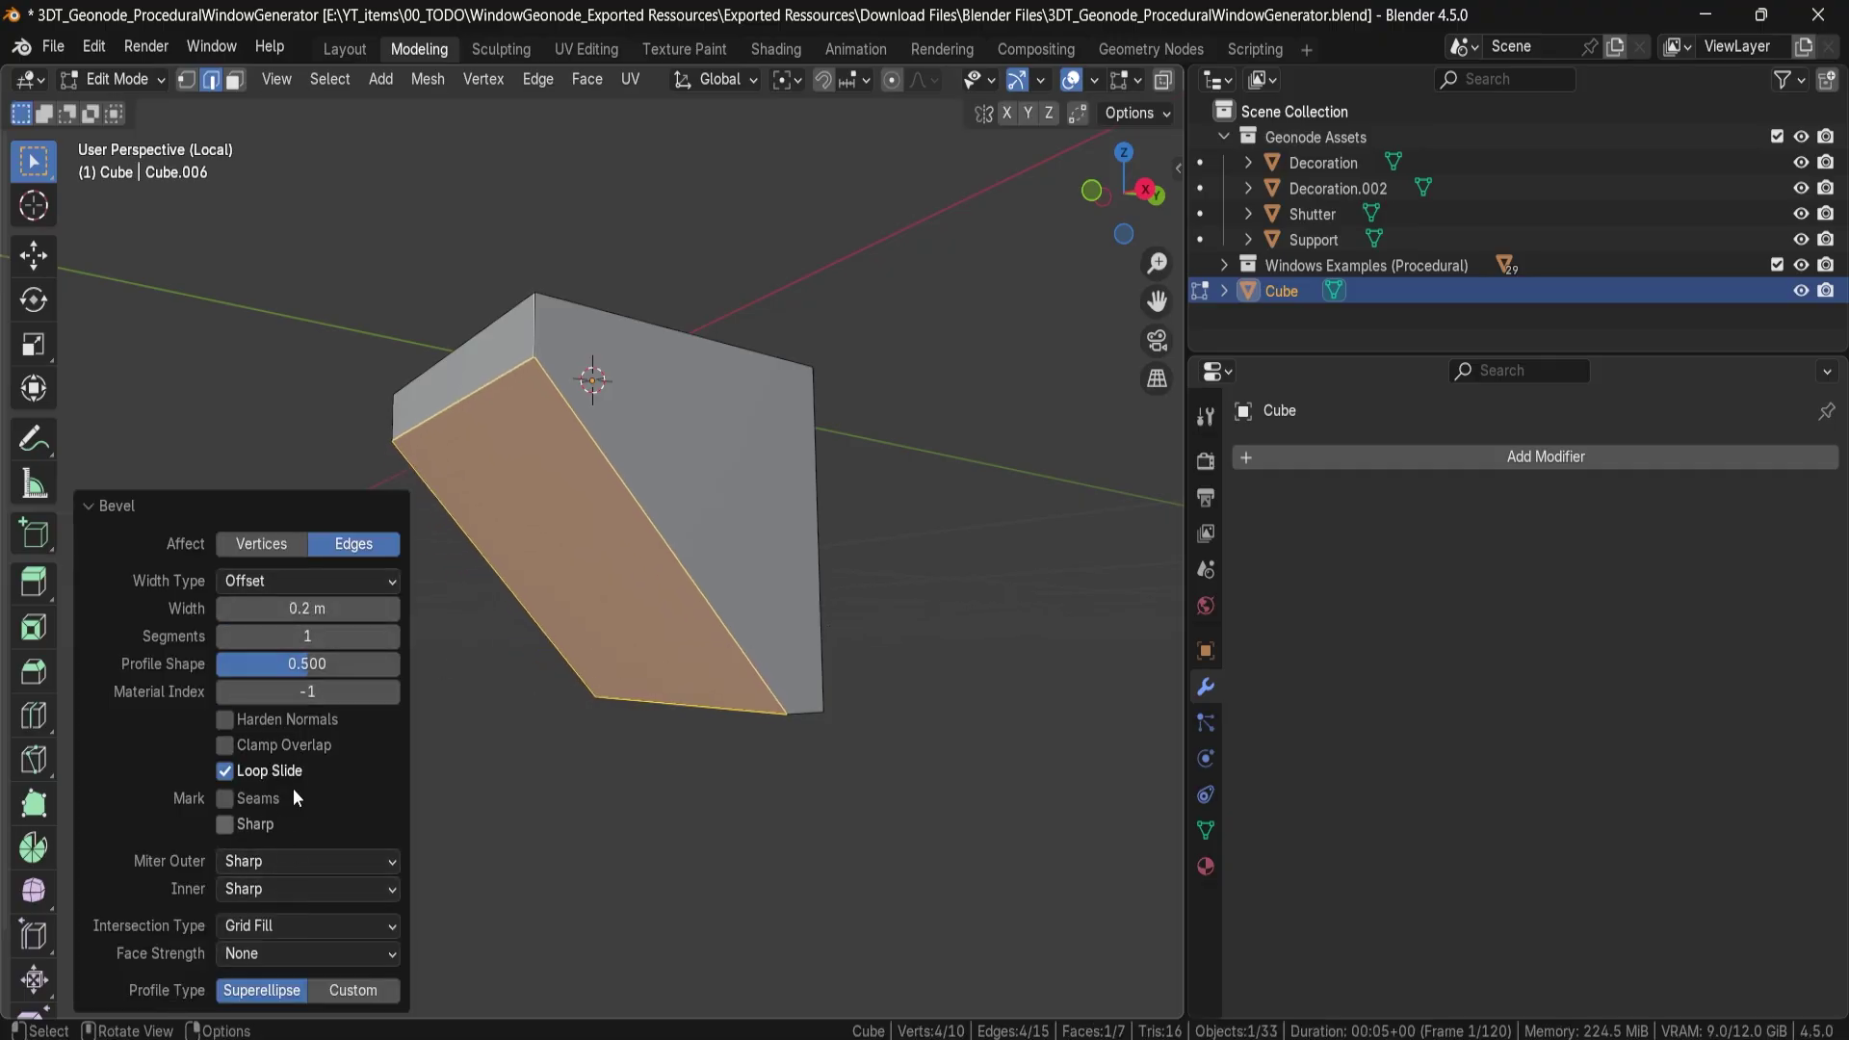
click(333, 992)
click(177, 822)
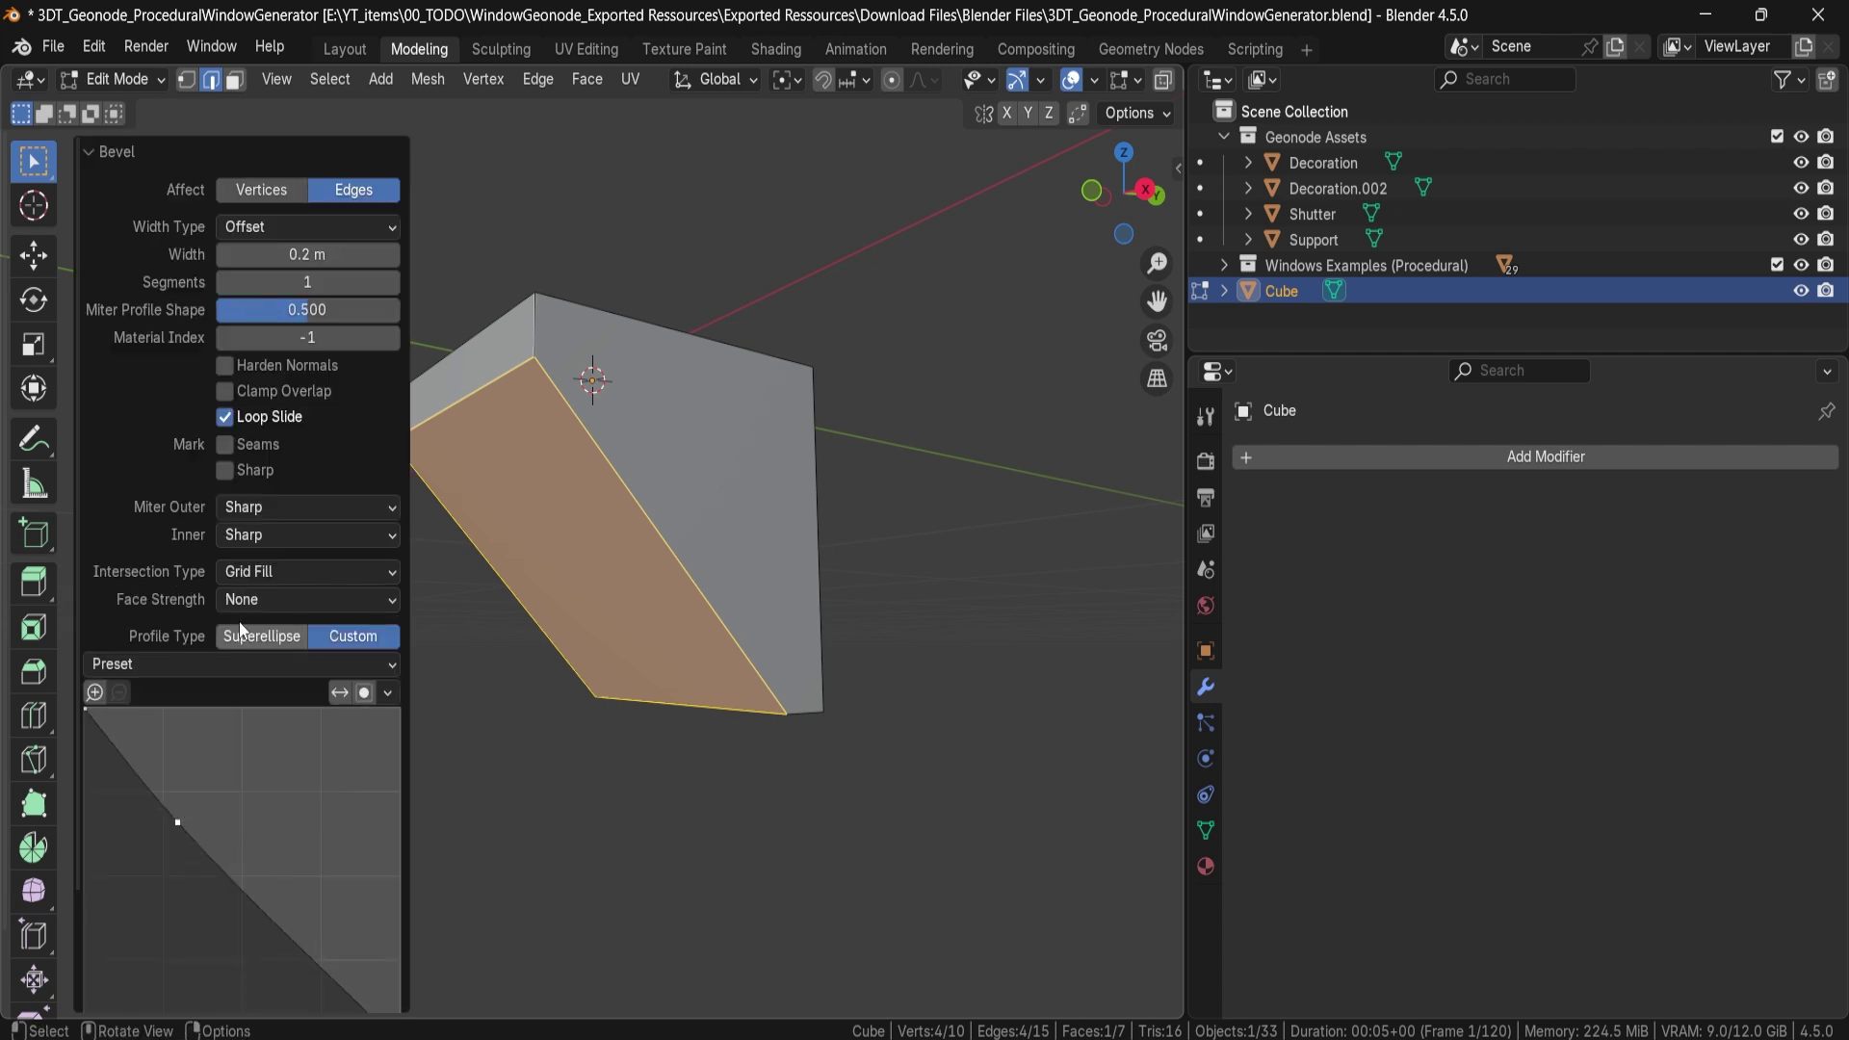
drag(389, 287, 407, 287)
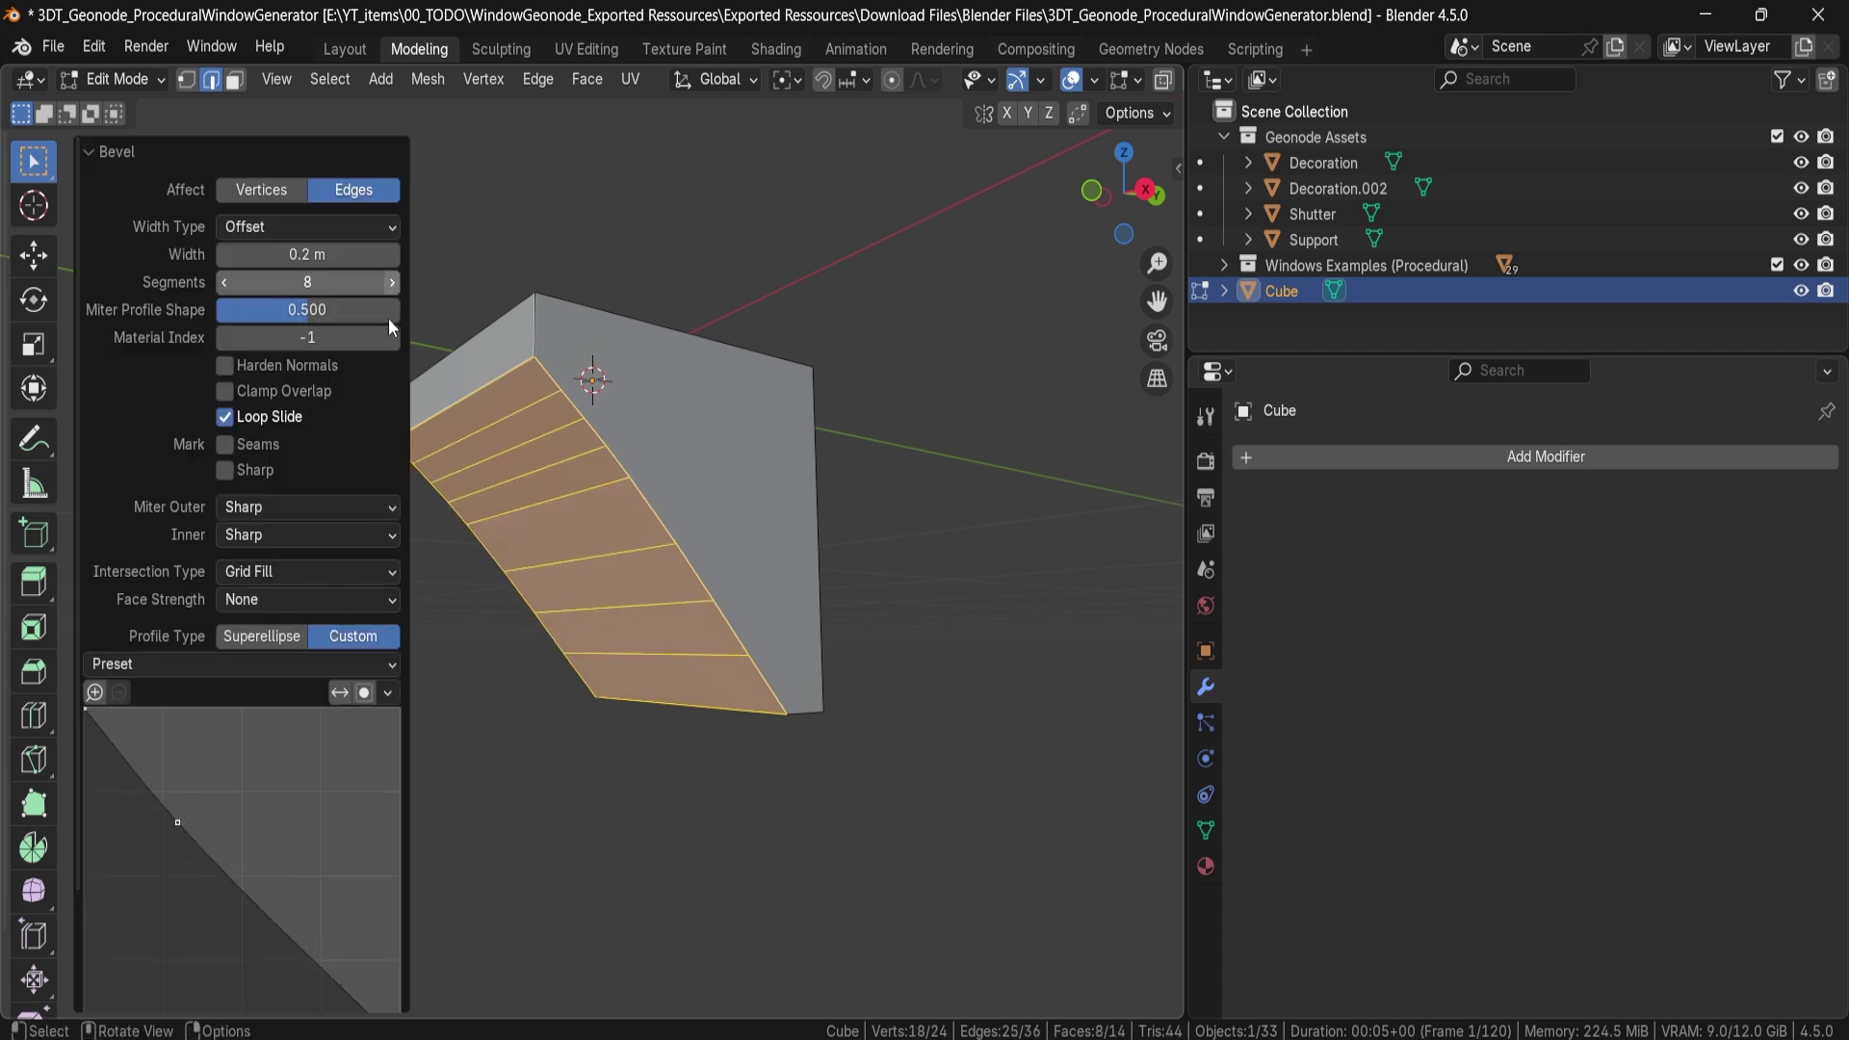
Reshape the custom bevel profile into a wavy, stepped bracket curve, and return to the full scene in Object Mode.
drag(180, 825, 204, 779)
drag(245, 829, 302, 918)
scroll(746, 601, down, 2)
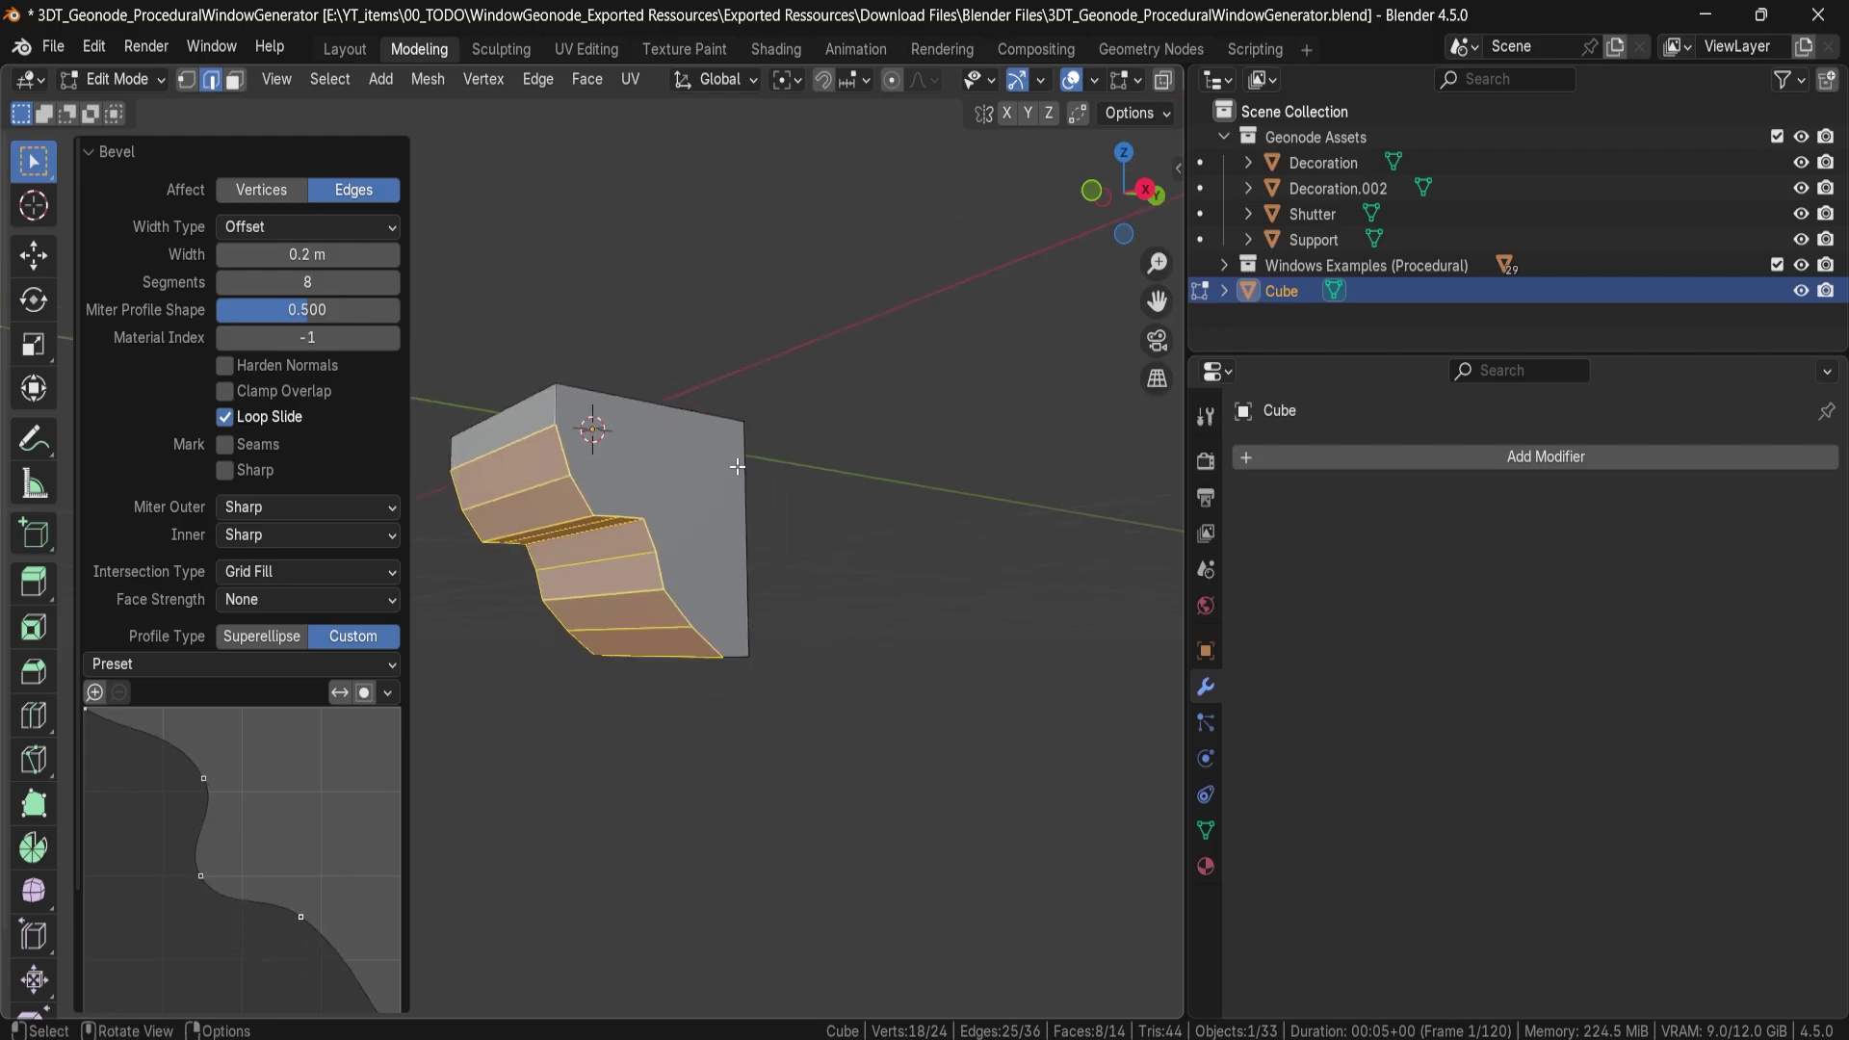
middle_drag(718, 481, 661, 533)
key(Tab)
scroll(659, 508, down, 3)
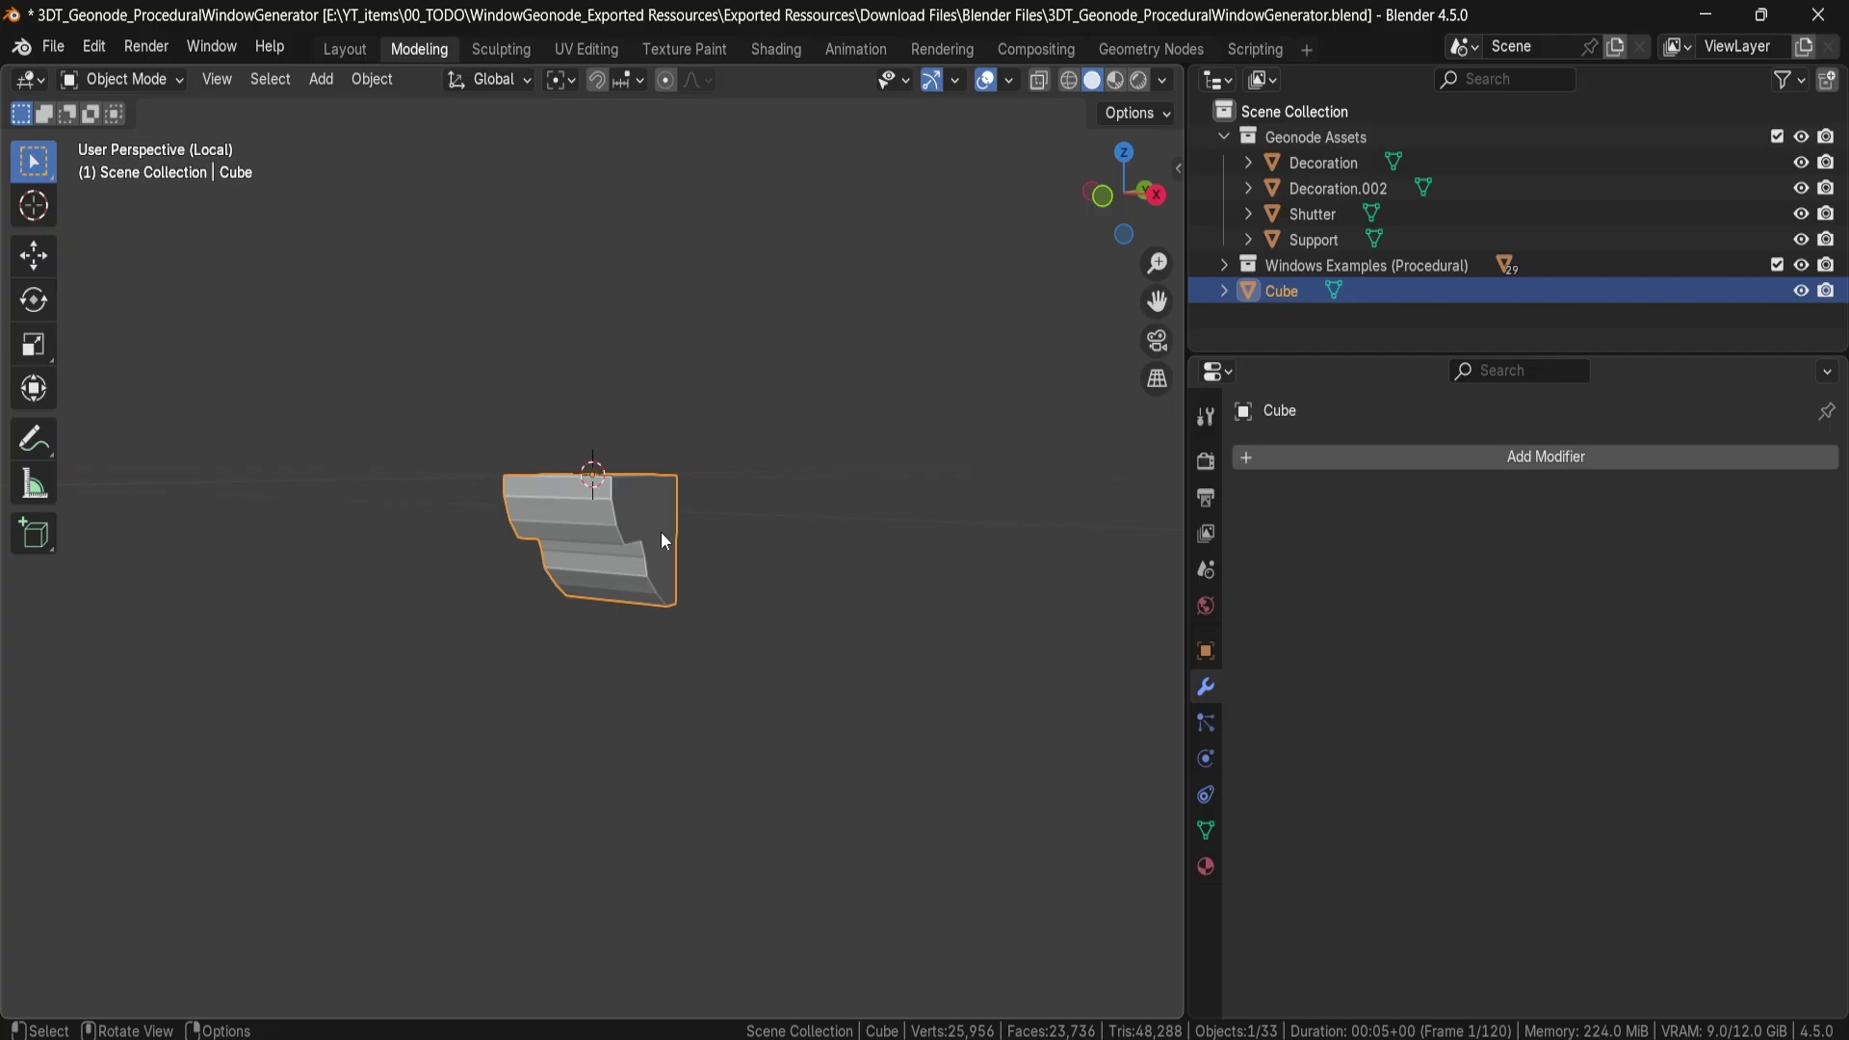
key(KP_Divide)
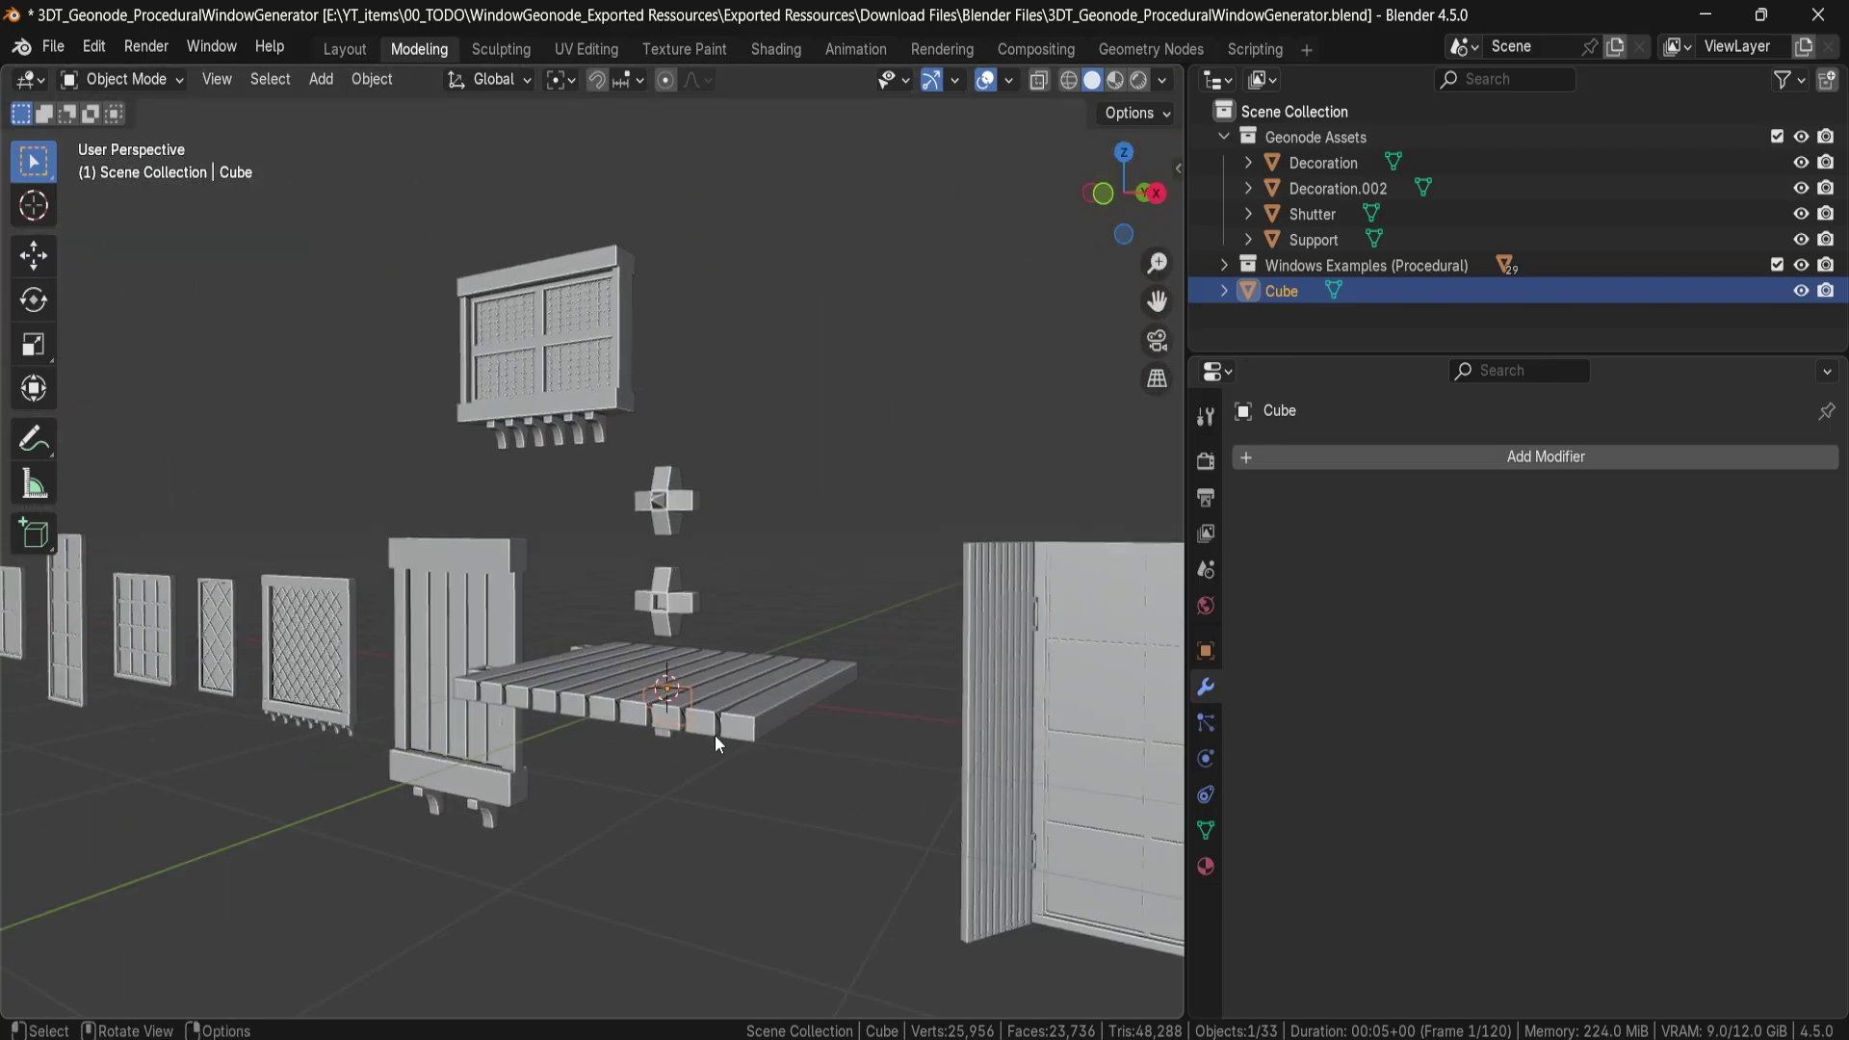
Select the gridded window and assign Cube as its support object.
click(599, 355)
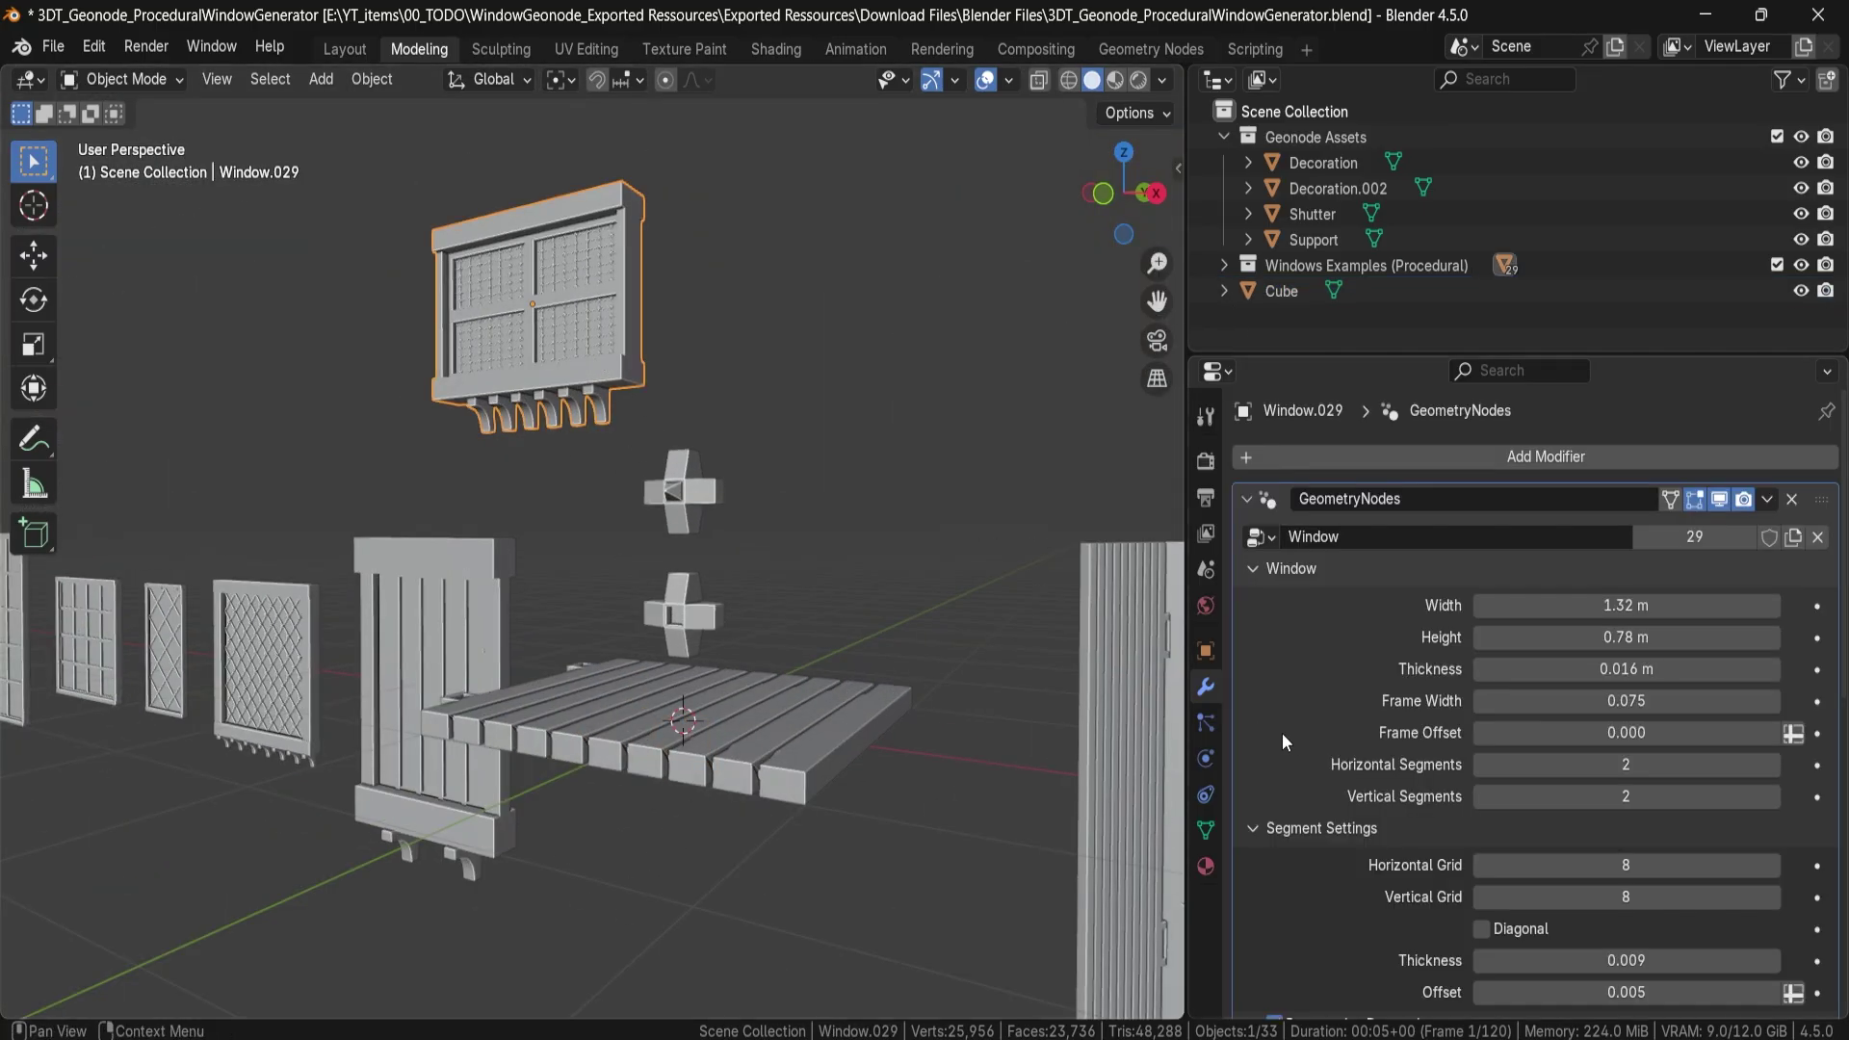
scroll(1447, 857, down, 12)
click(1491, 809)
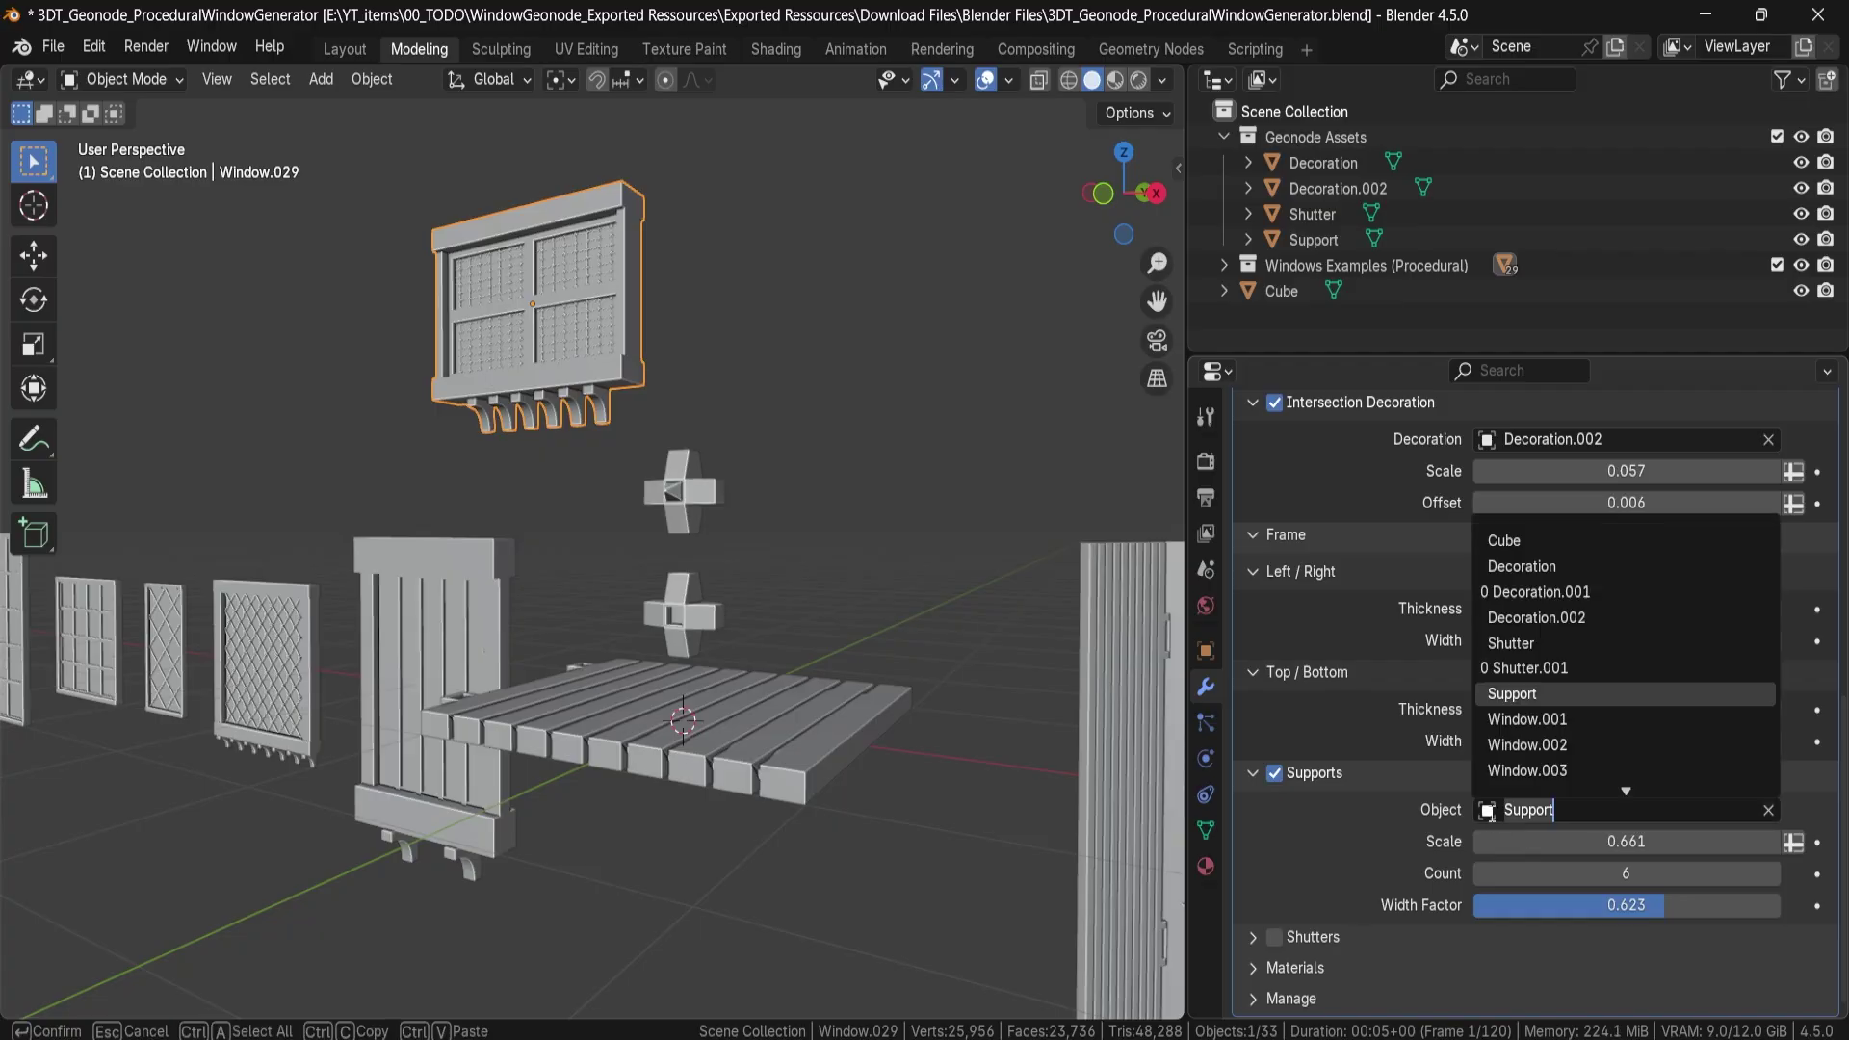
click(1504, 541)
middle_drag(501, 735, 583, 395)
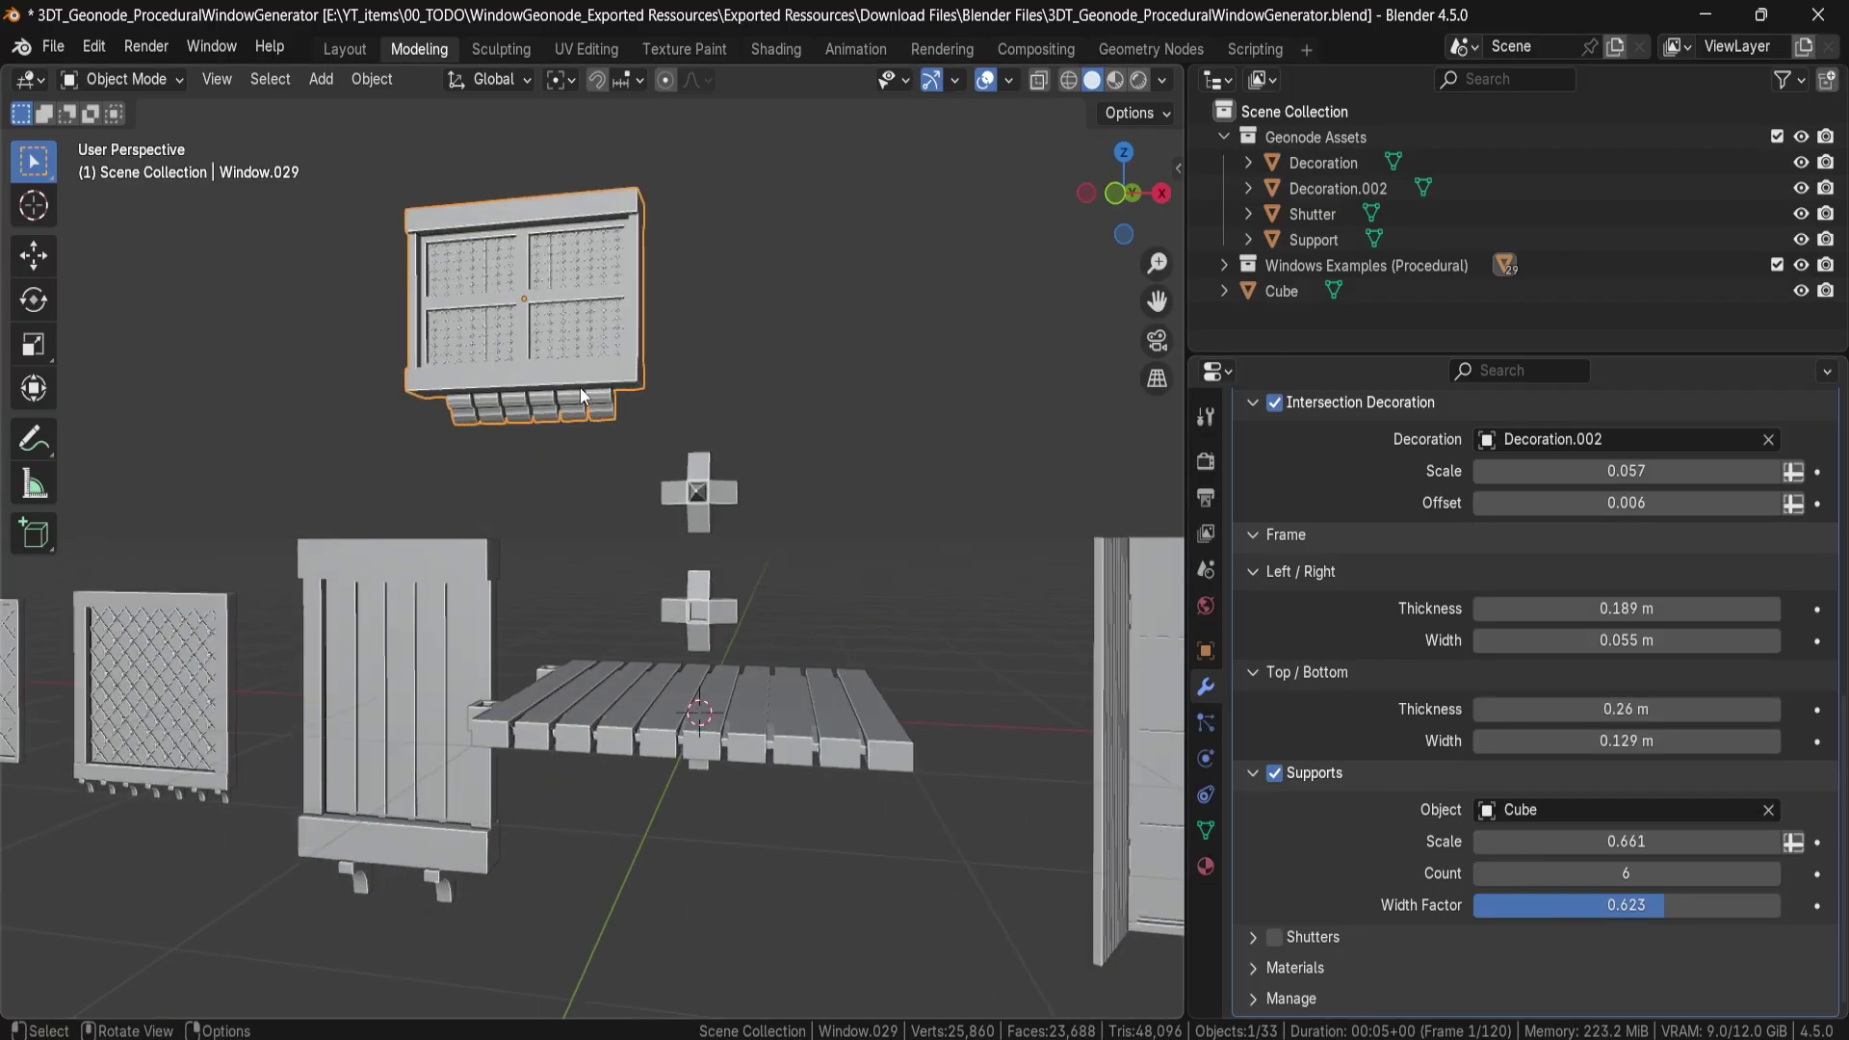
key(KP_Decimal)
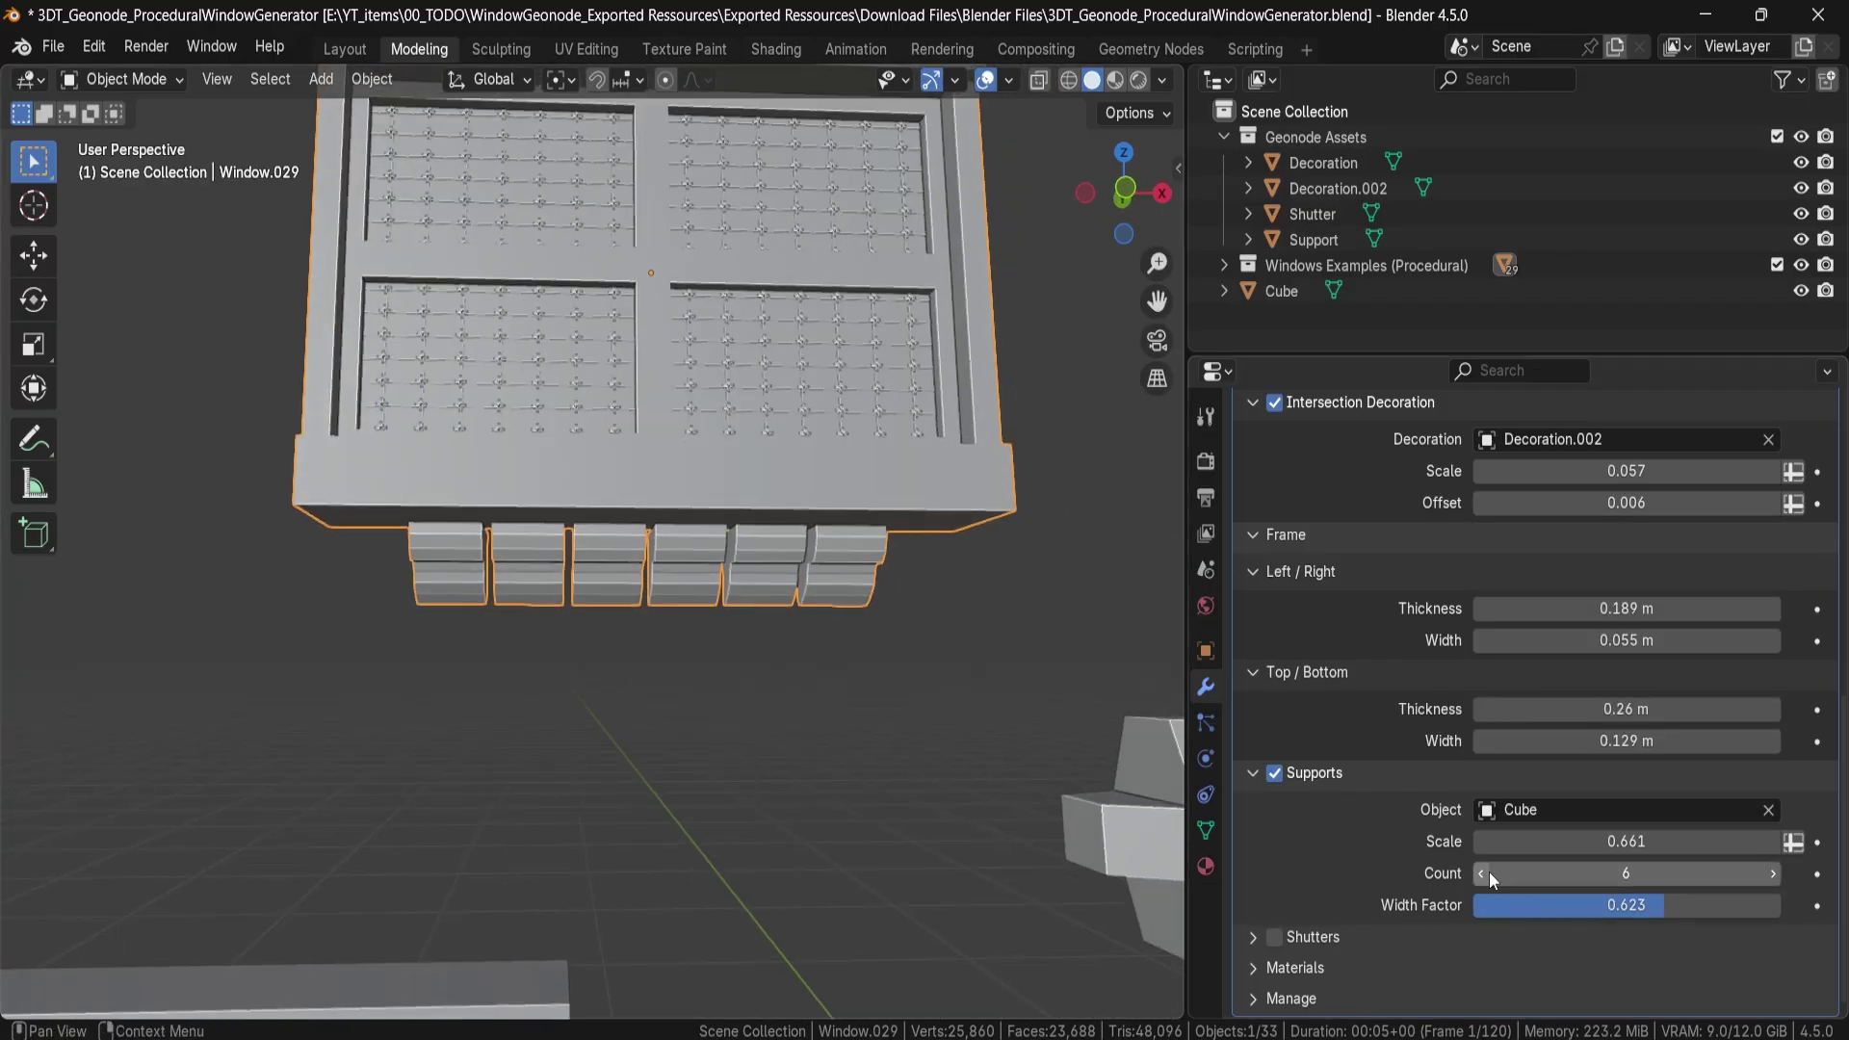
Set the support count to 3 and the scale to 0.601, and restore Support as the support object.
click(1489, 871)
click(1489, 871)
click(1489, 871)
middle_drag(777, 678, 962, 716)
click(962, 716)
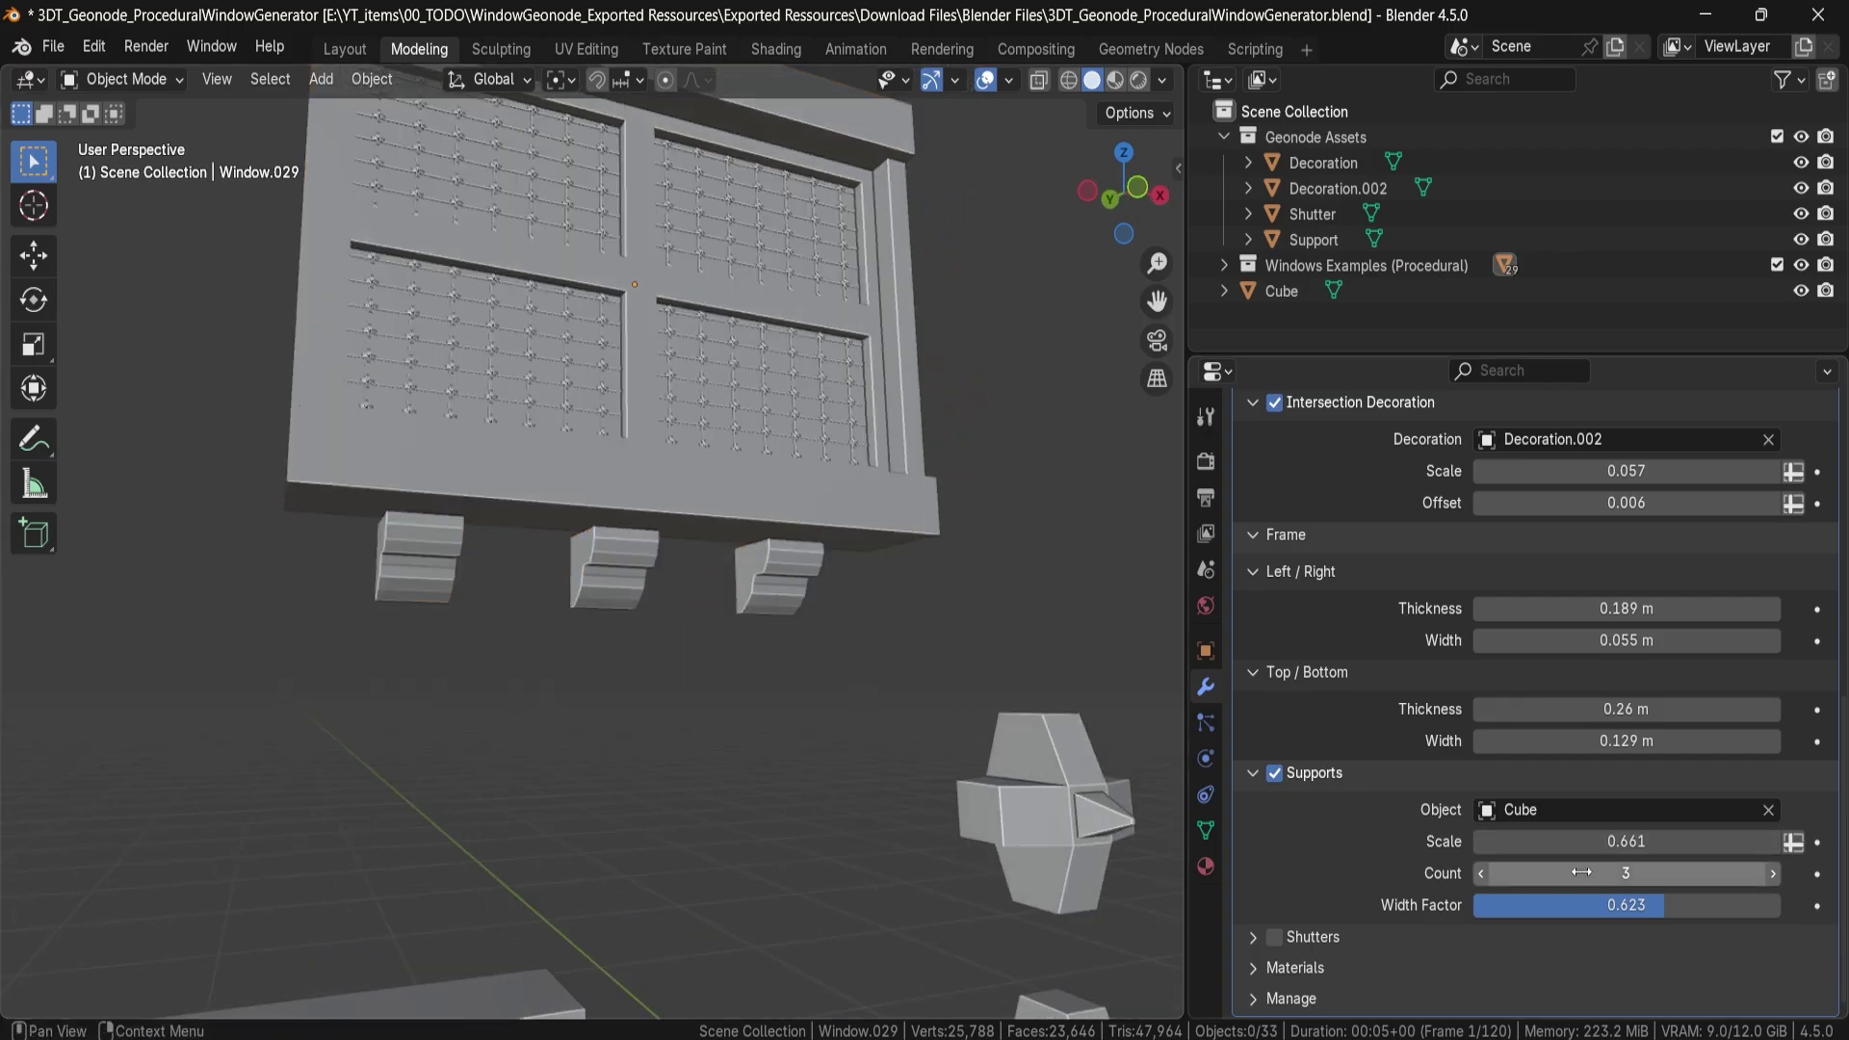
drag(1581, 843, 1685, 842)
middle_drag(852, 605, 799, 607)
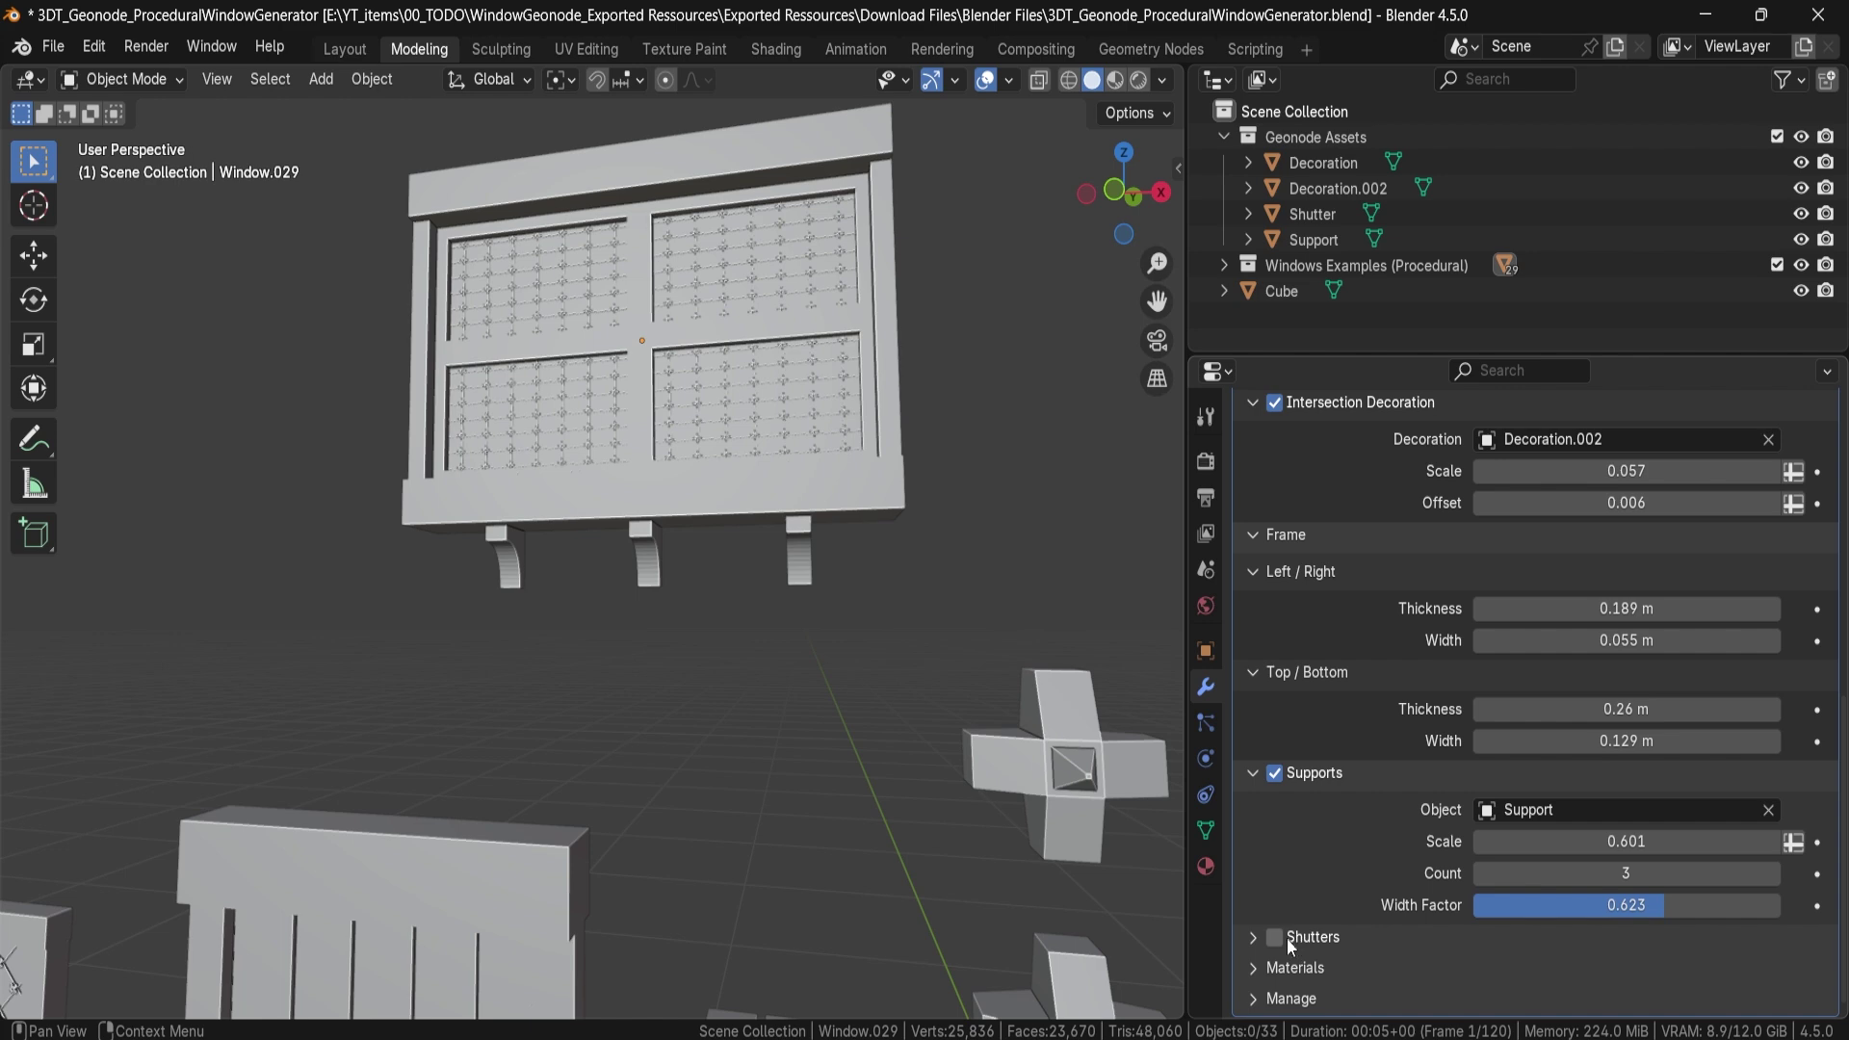
Enable the window's Shutters and expand their settings.
click(1287, 938)
middle_drag(1044, 795, 337, 528)
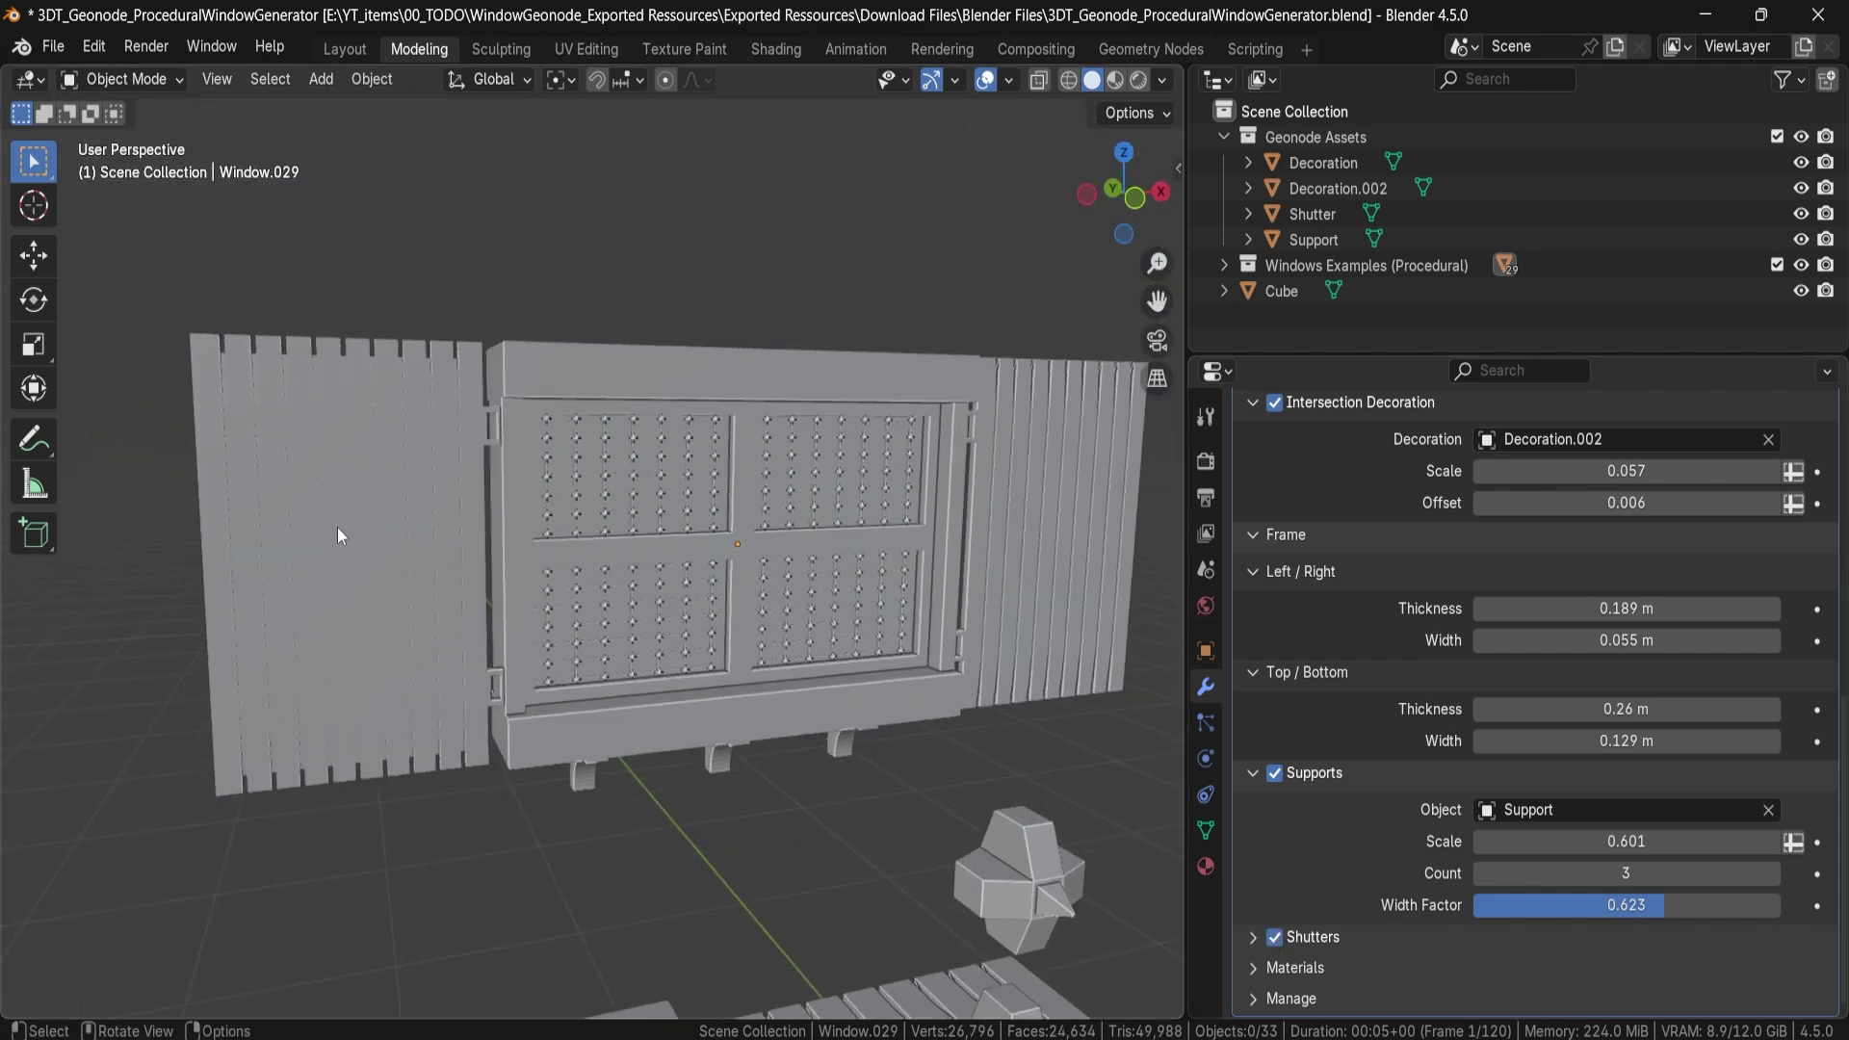
click(1300, 938)
click(1280, 937)
click(1252, 939)
scroll(1256, 938, down, 4)
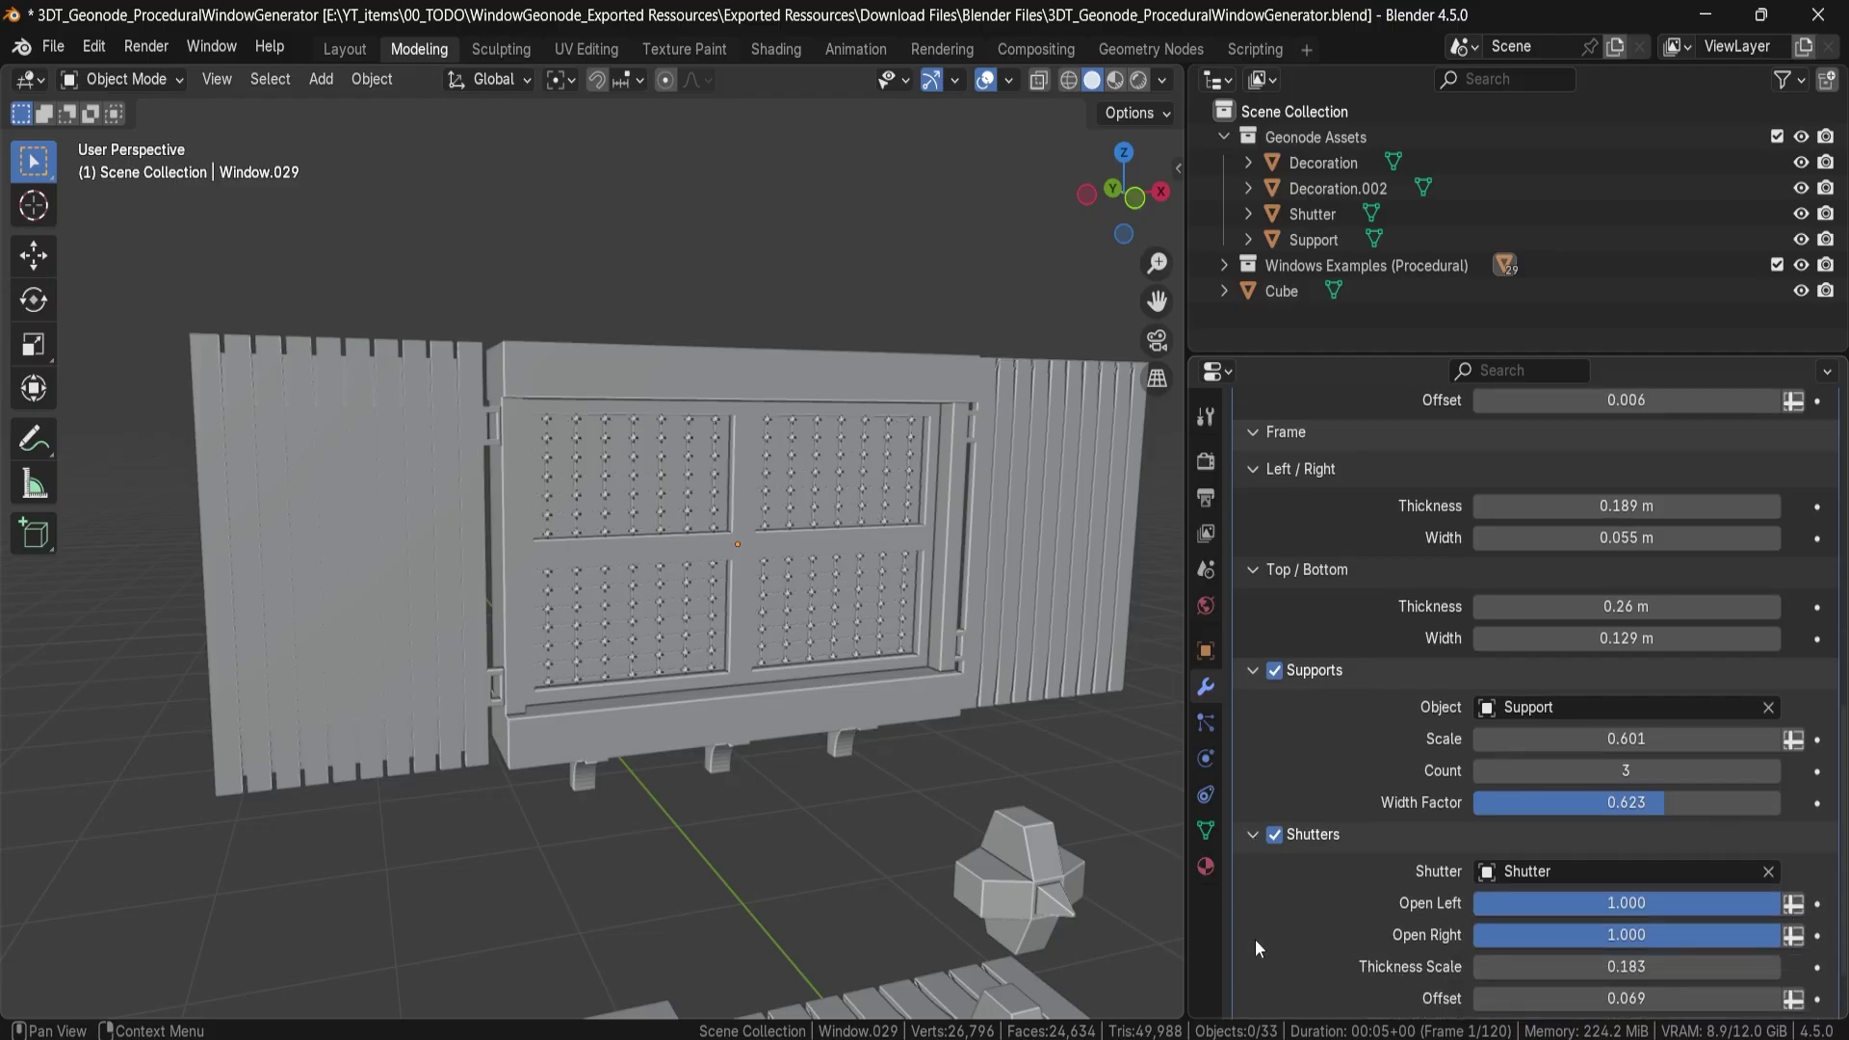
shift+middle_drag(921, 824, 857, 671)
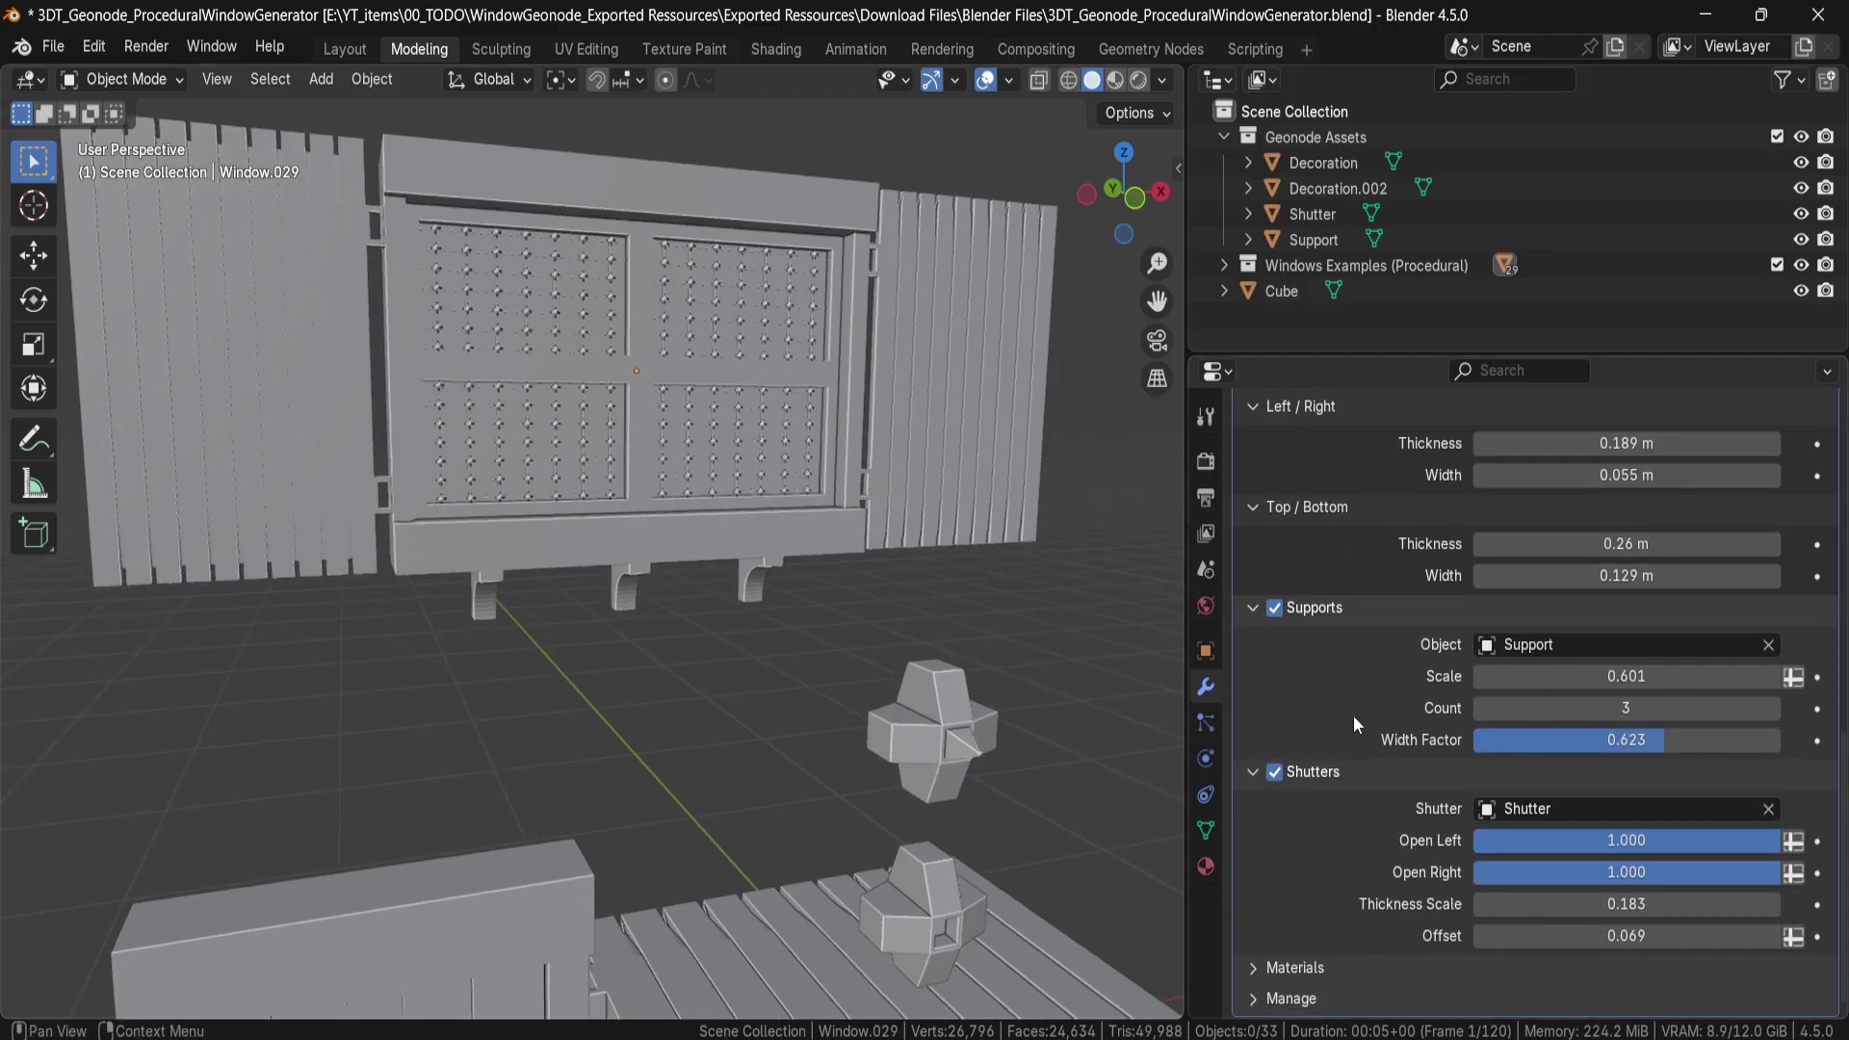
Duplicate the Shutter object and place the copy 1.4207 m above it along global Z.
shift+middle_drag(784, 755, 713, 470)
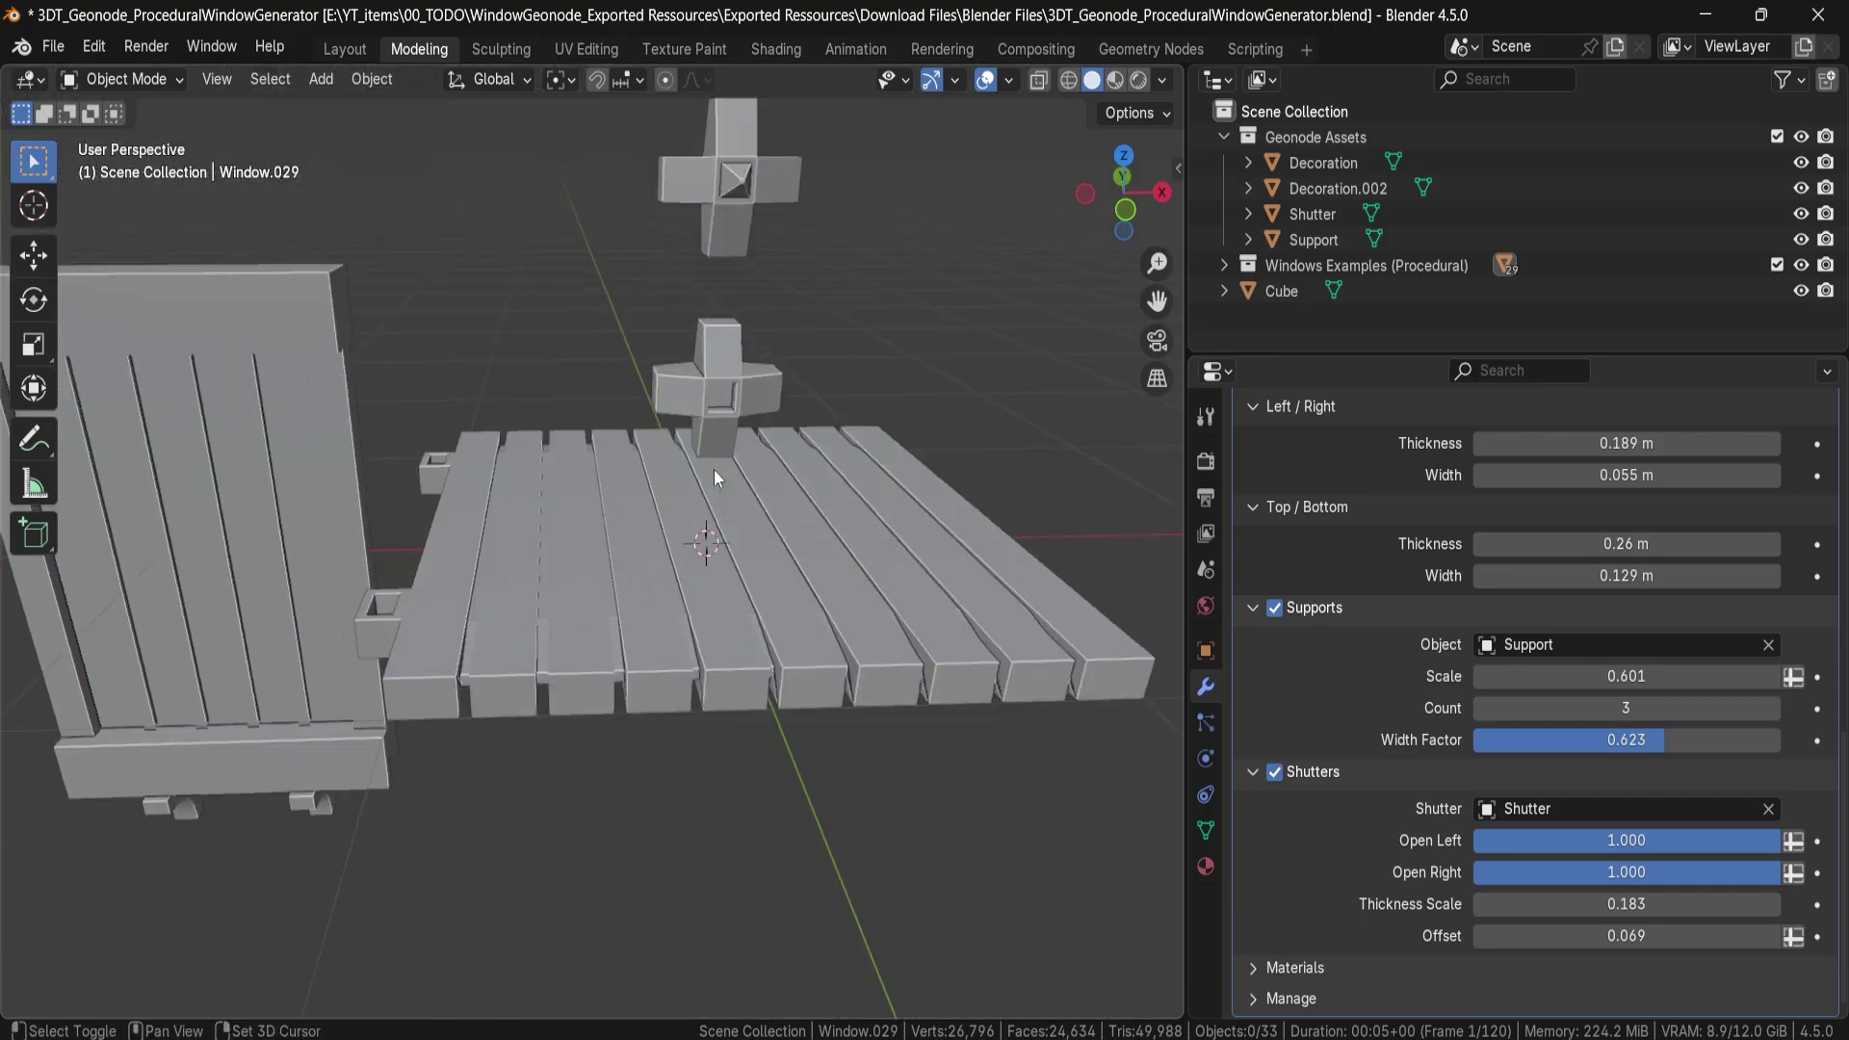
click(664, 510)
scroll(630, 541, down, 3)
scroll(656, 570, up, 1)
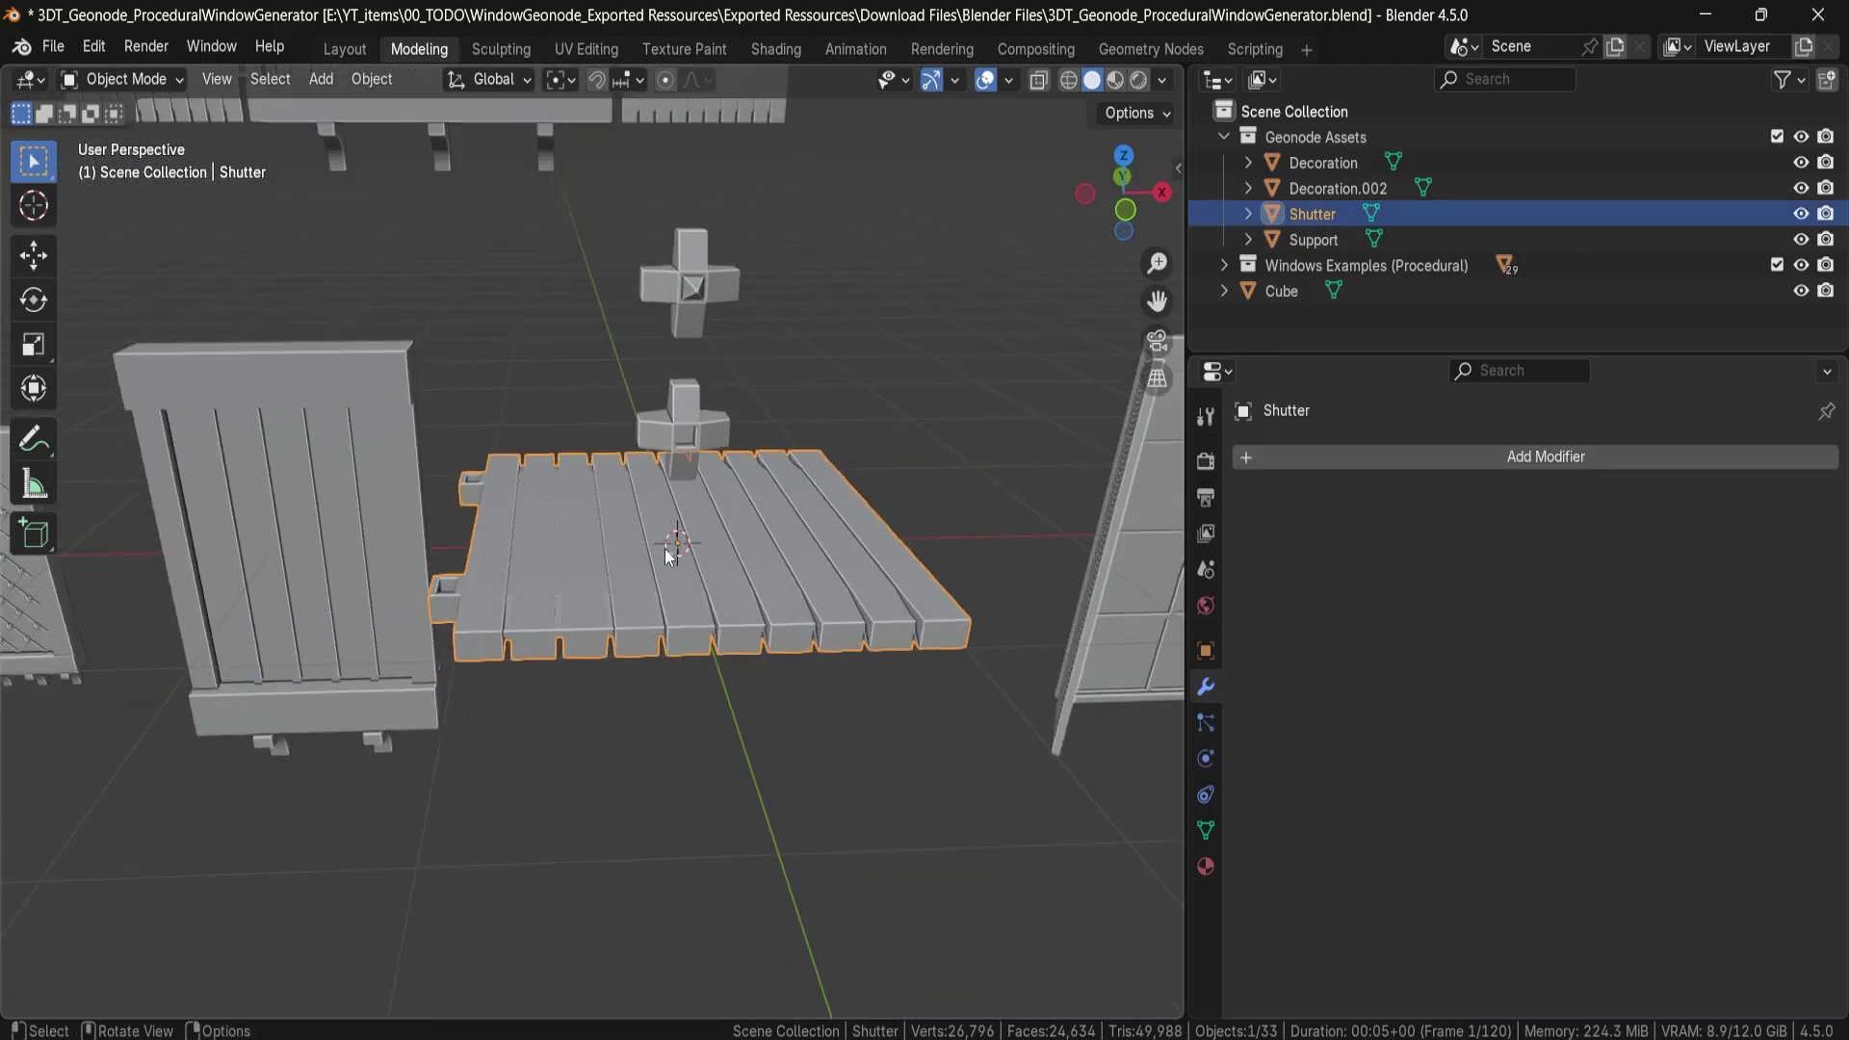
scroll(669, 557, down, 2)
scroll(661, 569, up, 5)
middle_drag(713, 635, 724, 538)
scroll(730, 638, up, 2)
scroll(730, 638, down, 2)
key(shift+d)
key(z)
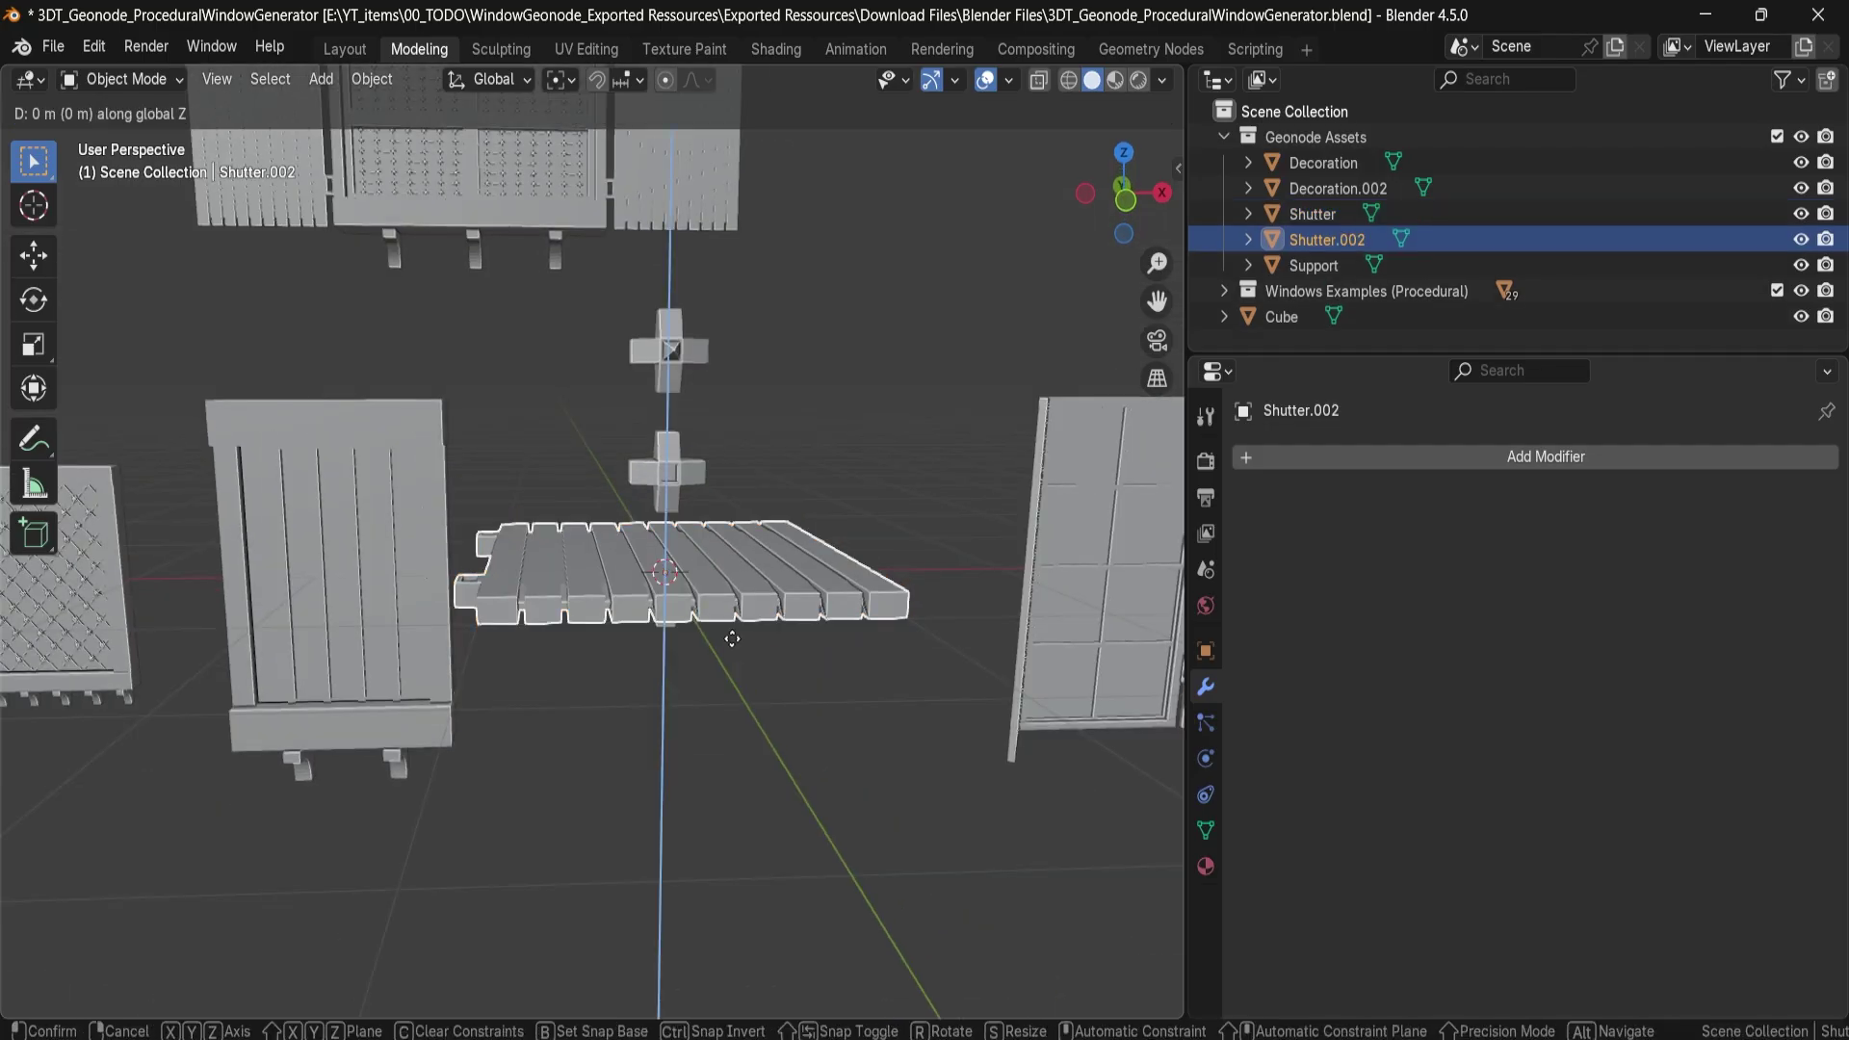
click(700, 246)
middle_drag(700, 246, 671, 443)
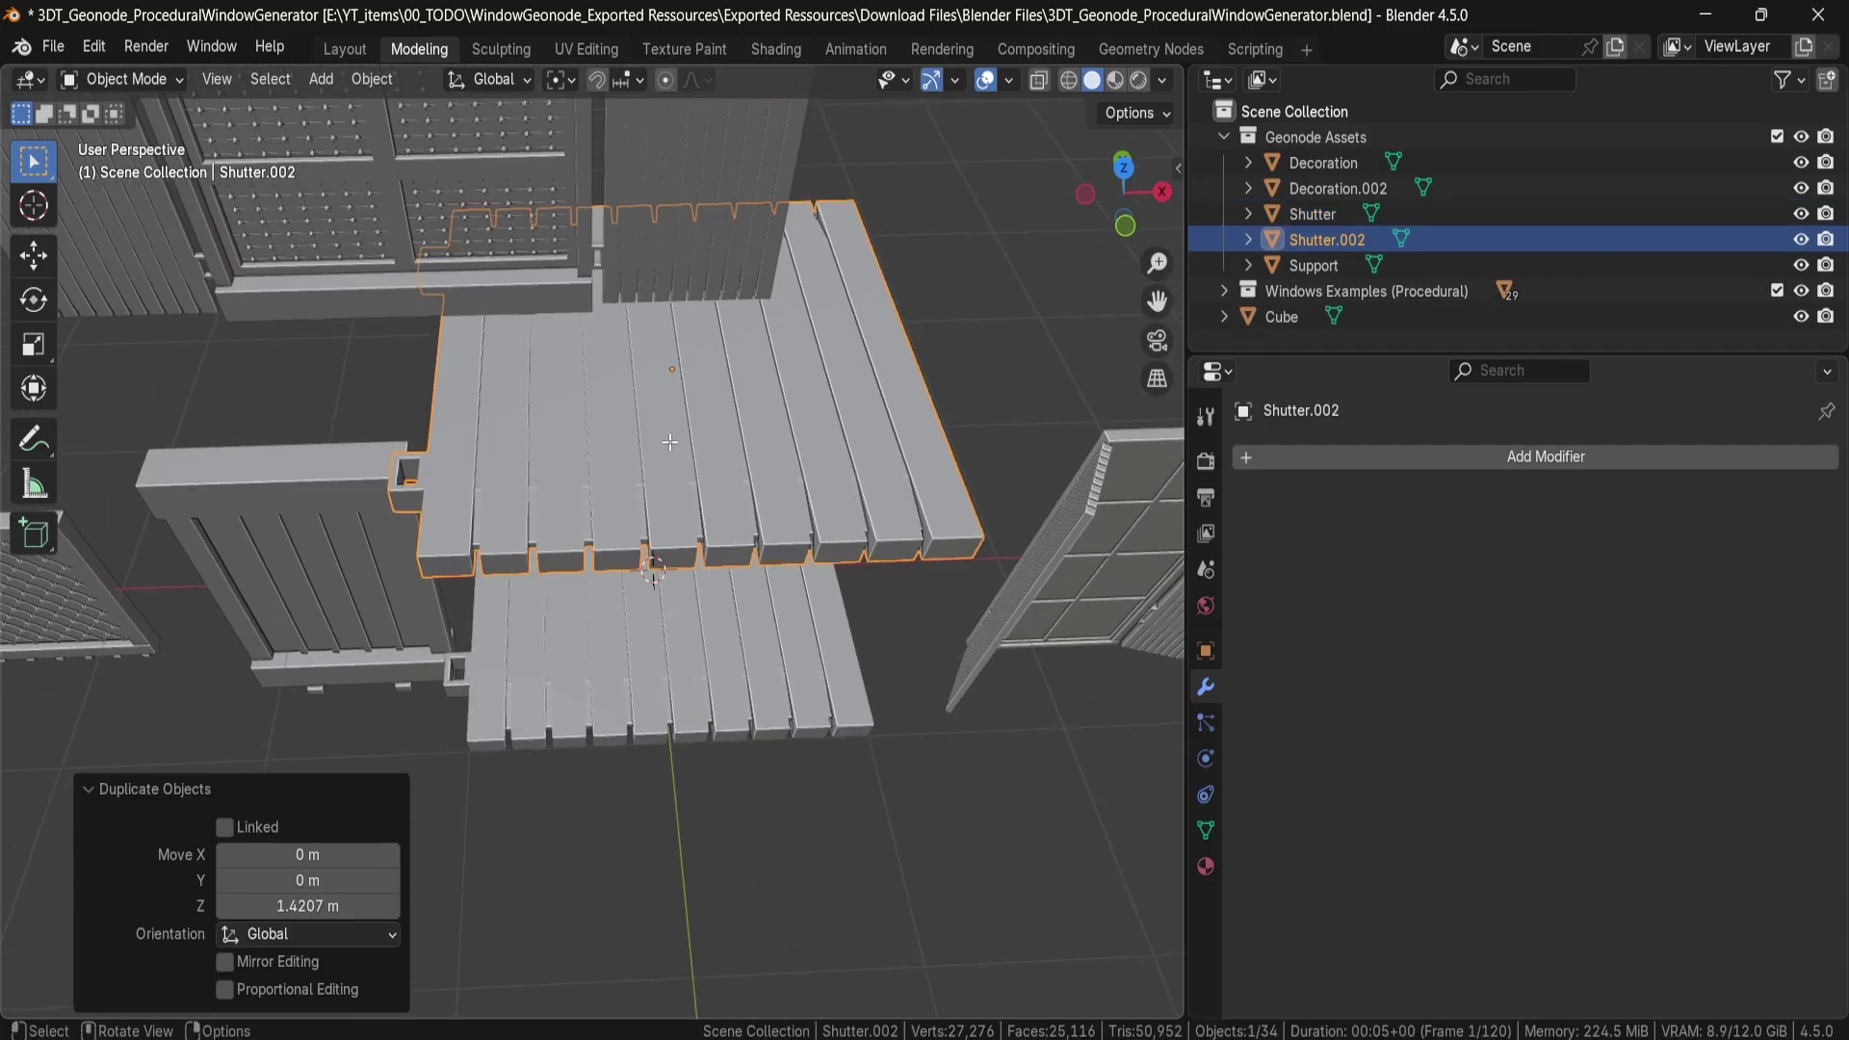
Form raised tapered blocks from the crossing rows of plank faces near both ends of the duplicated shutter.
scroll(668, 445, up, 1)
key(Tab)
click(466, 502)
click(482, 446)
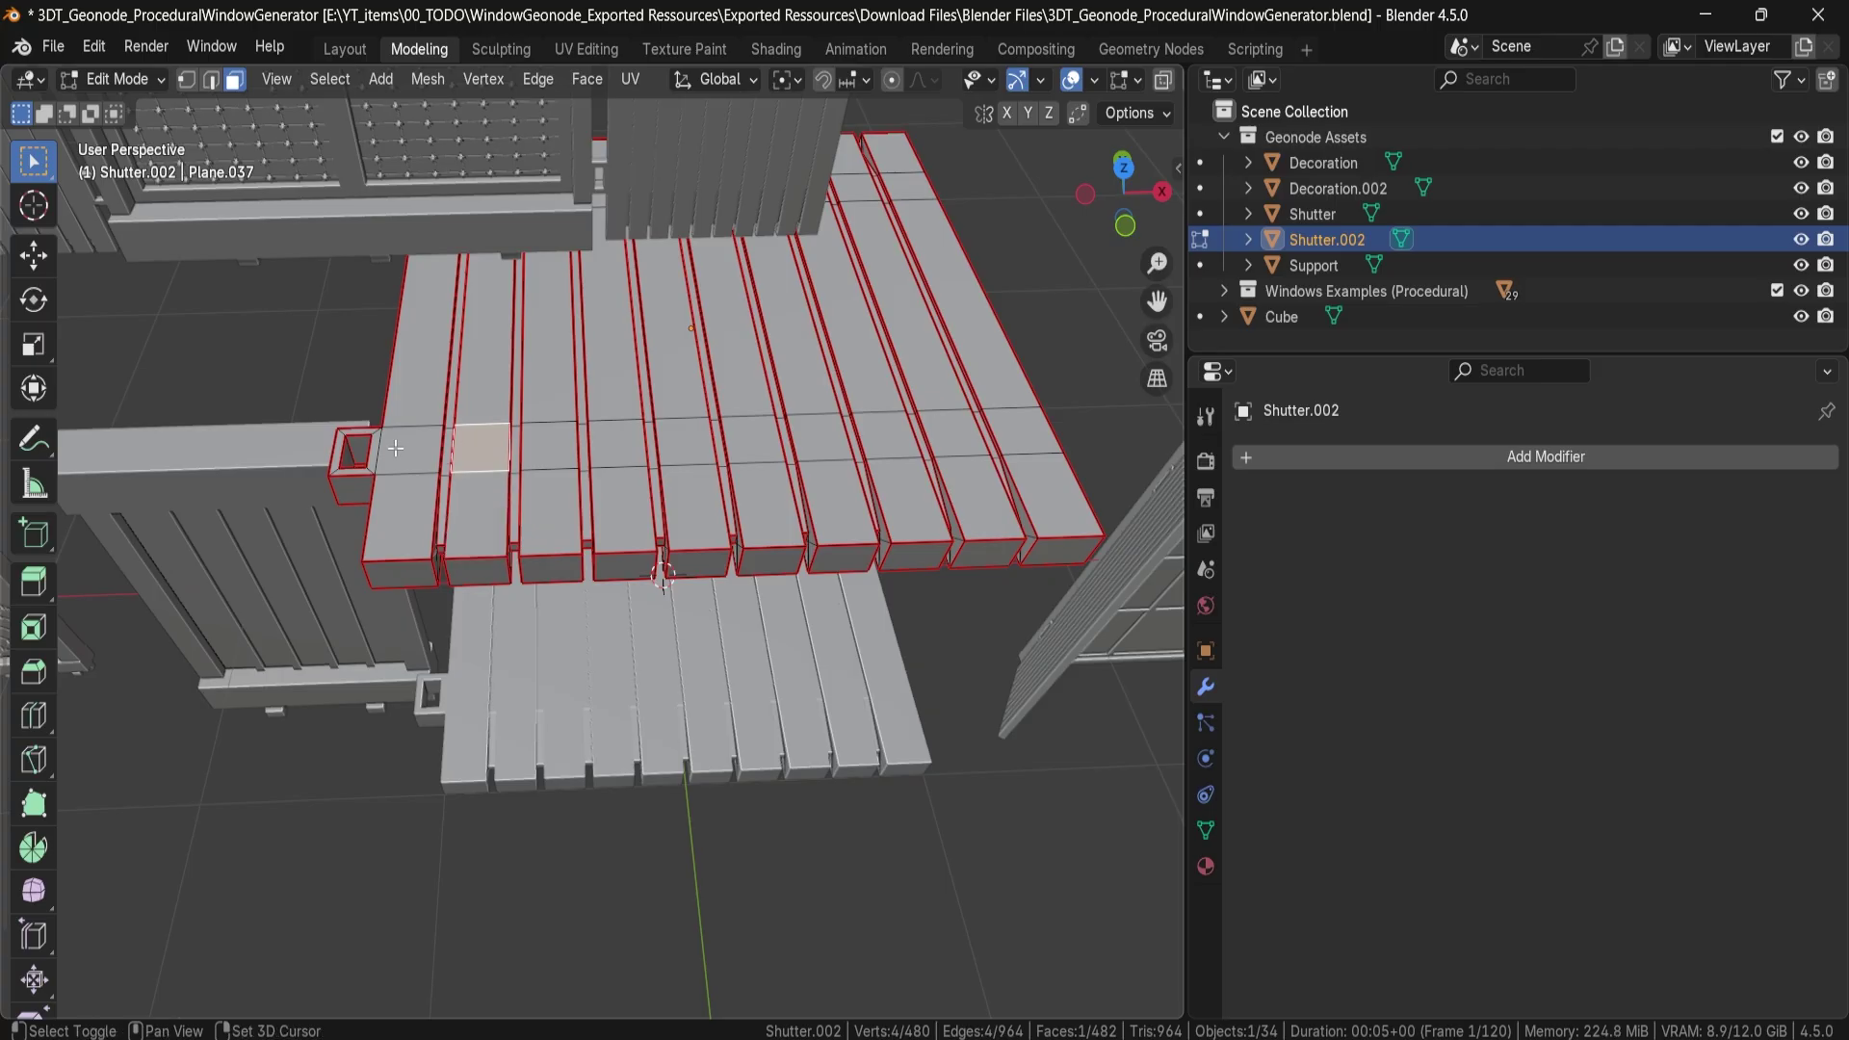
shift+click(409, 448)
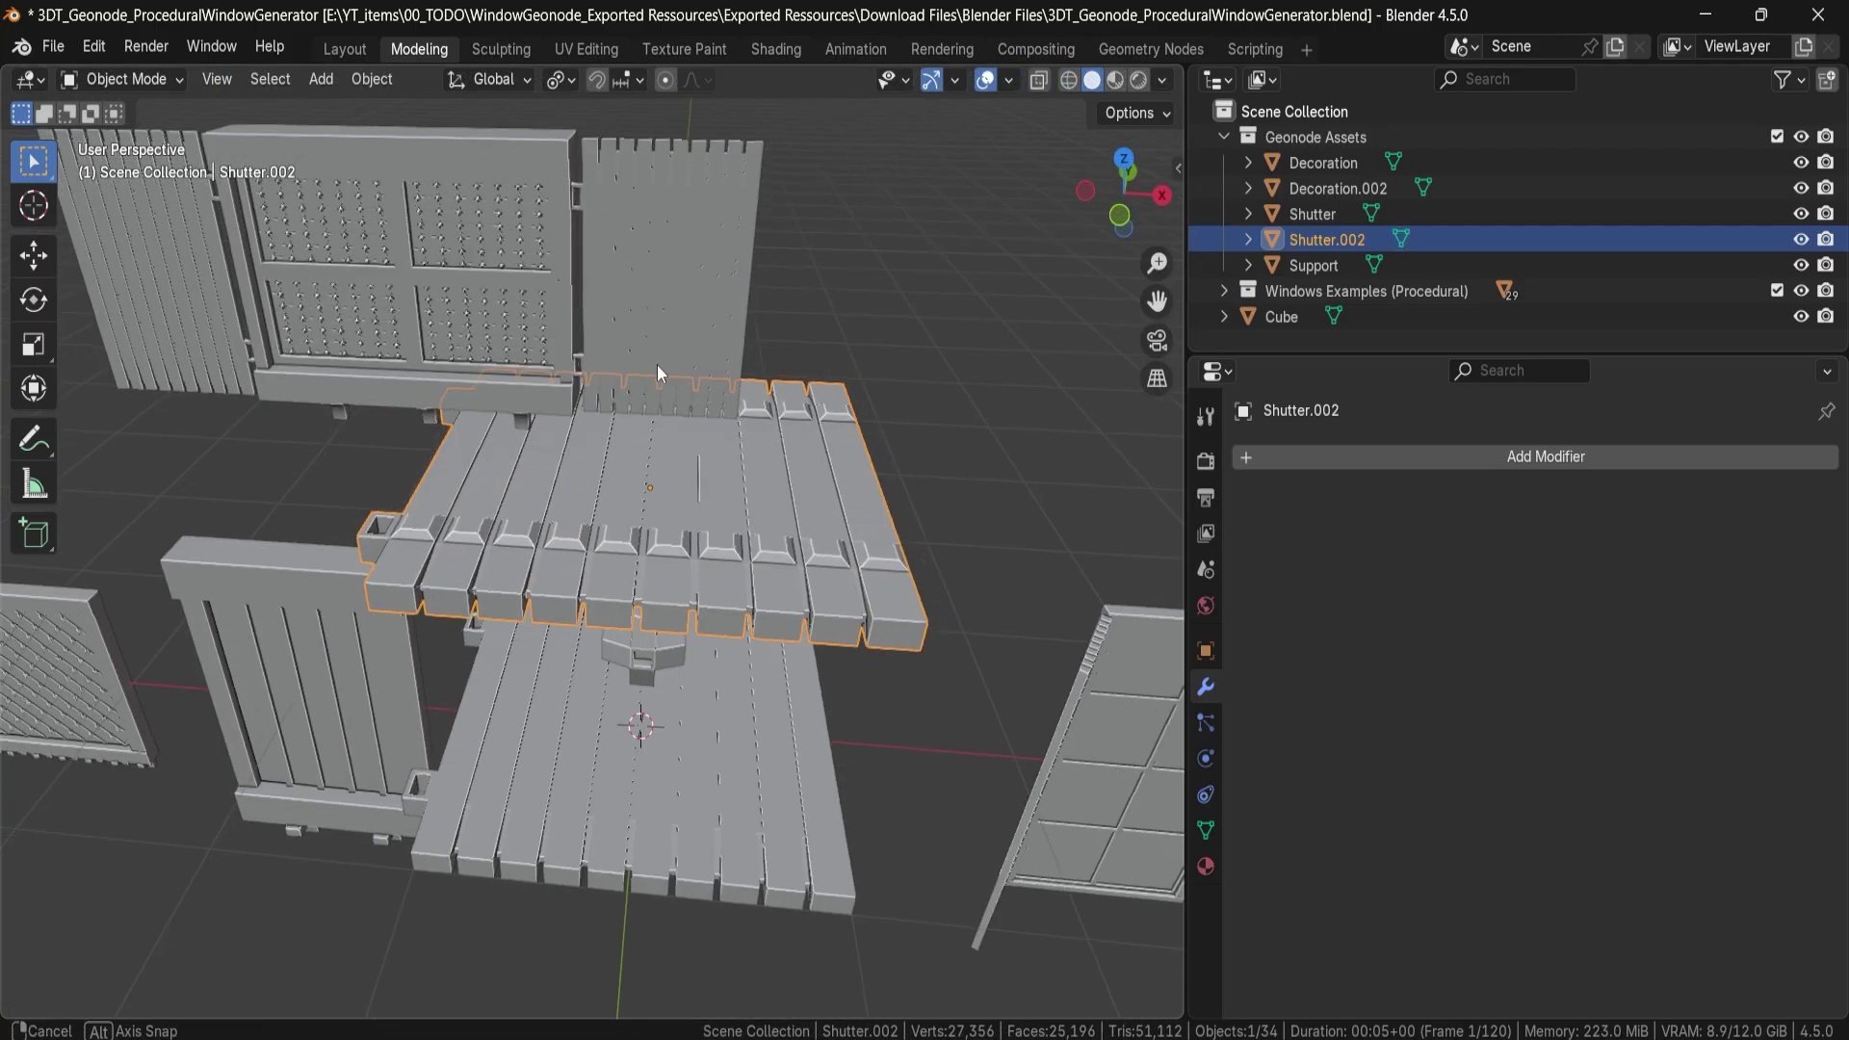
scroll(657, 364, up, 3)
shift+middle_drag(634, 449, 758, 712)
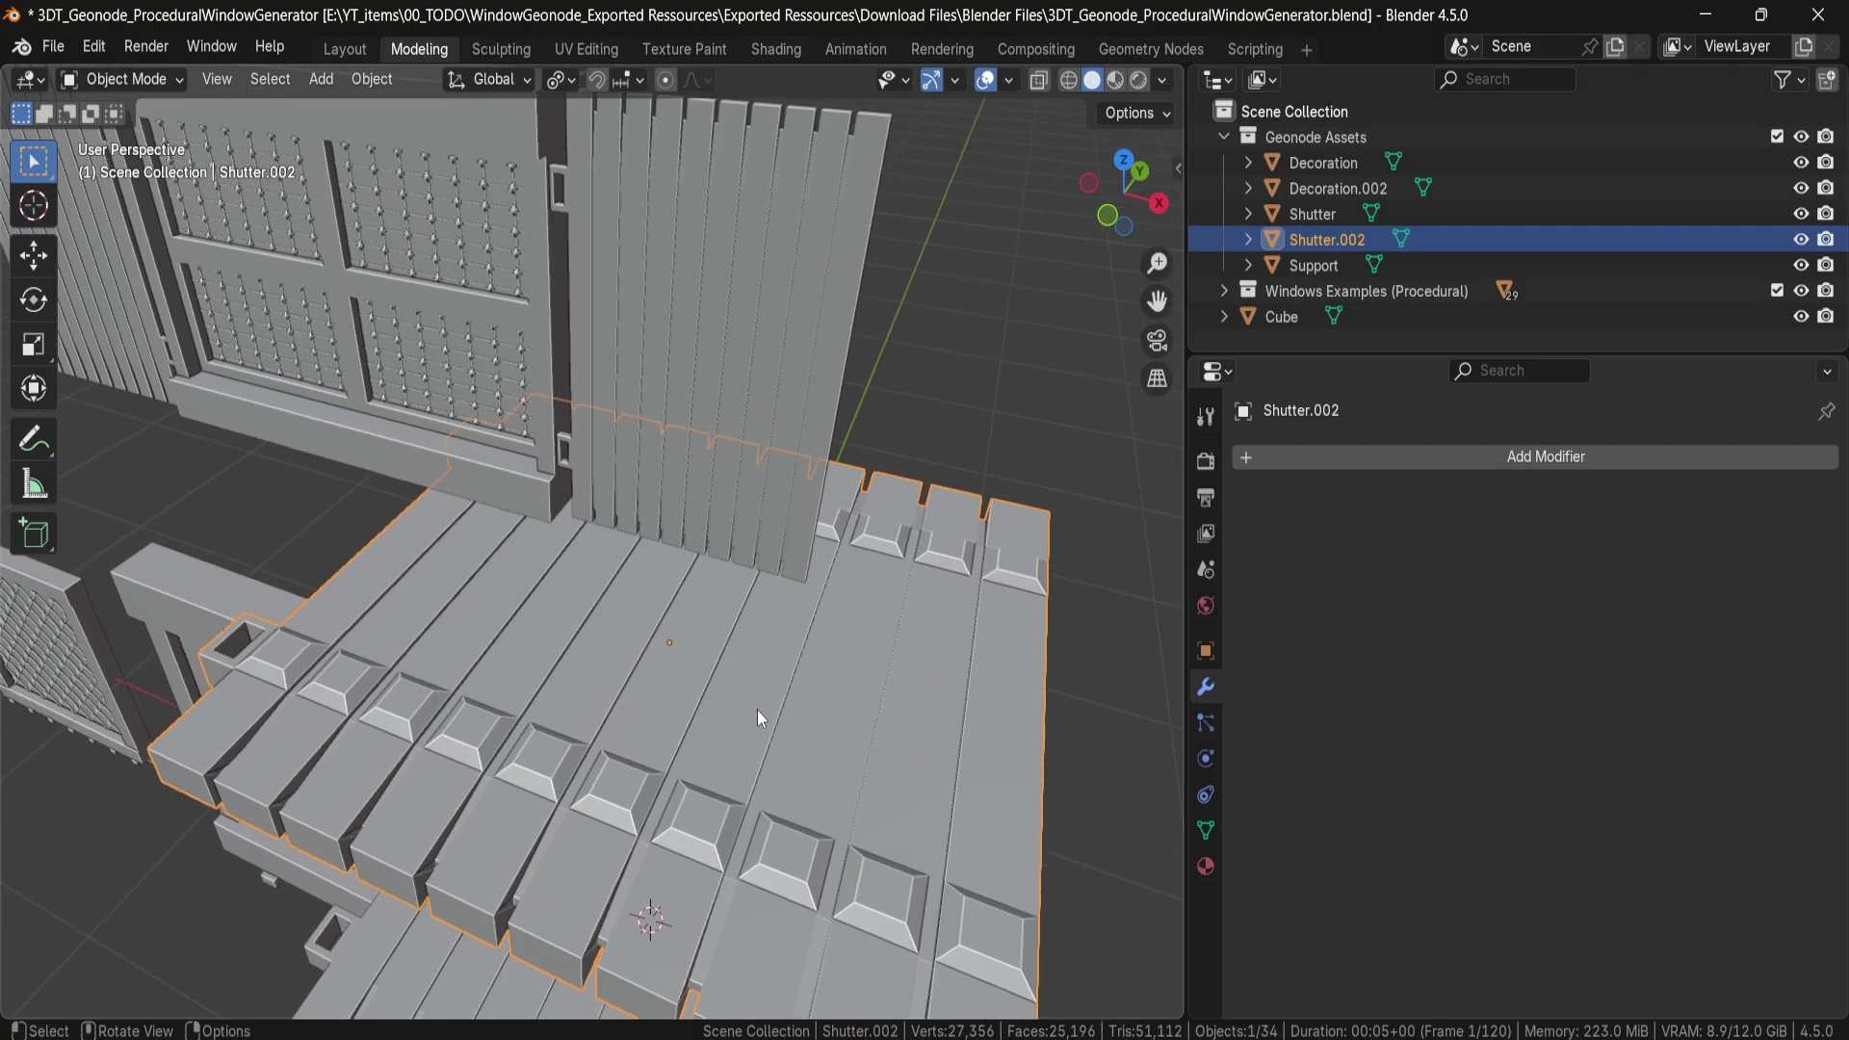
scroll(350, 707, down, 3)
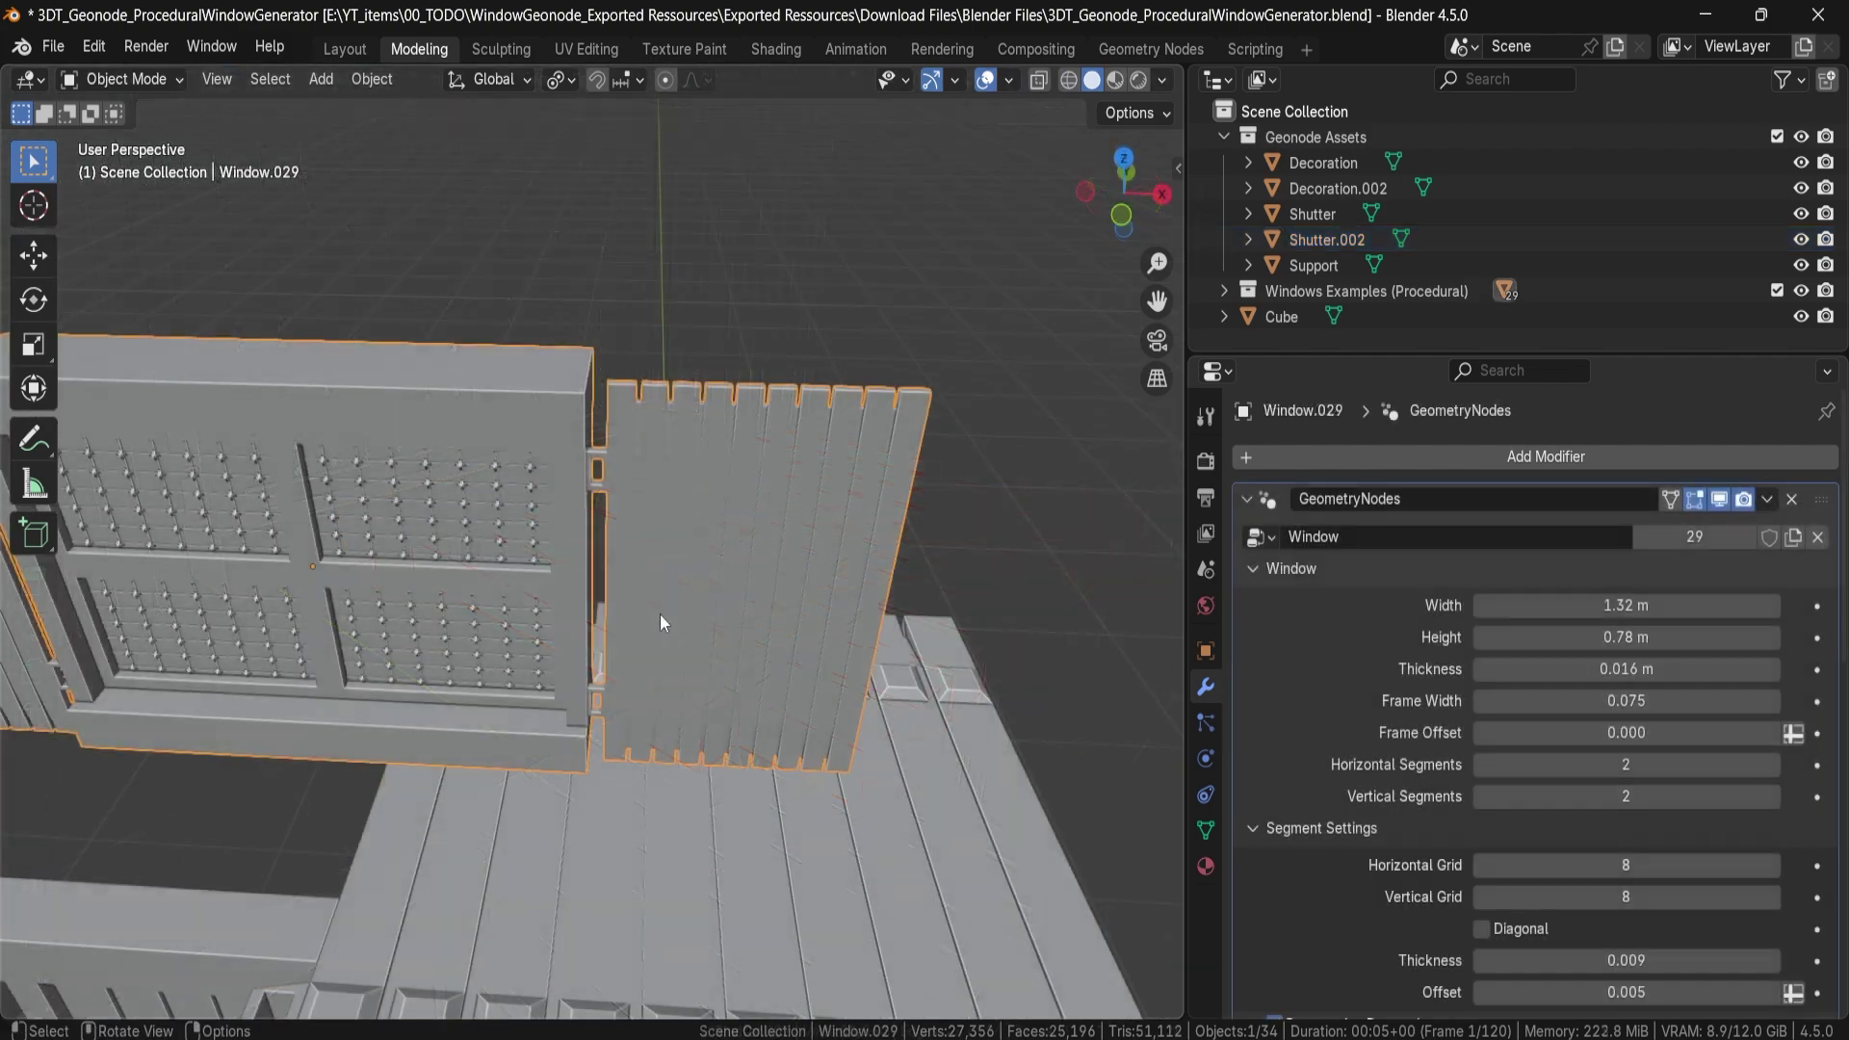
Assign Shutter.002 as the shutter object of the window.
scroll(1495, 834, down, 8)
scroll(1494, 834, down, 10)
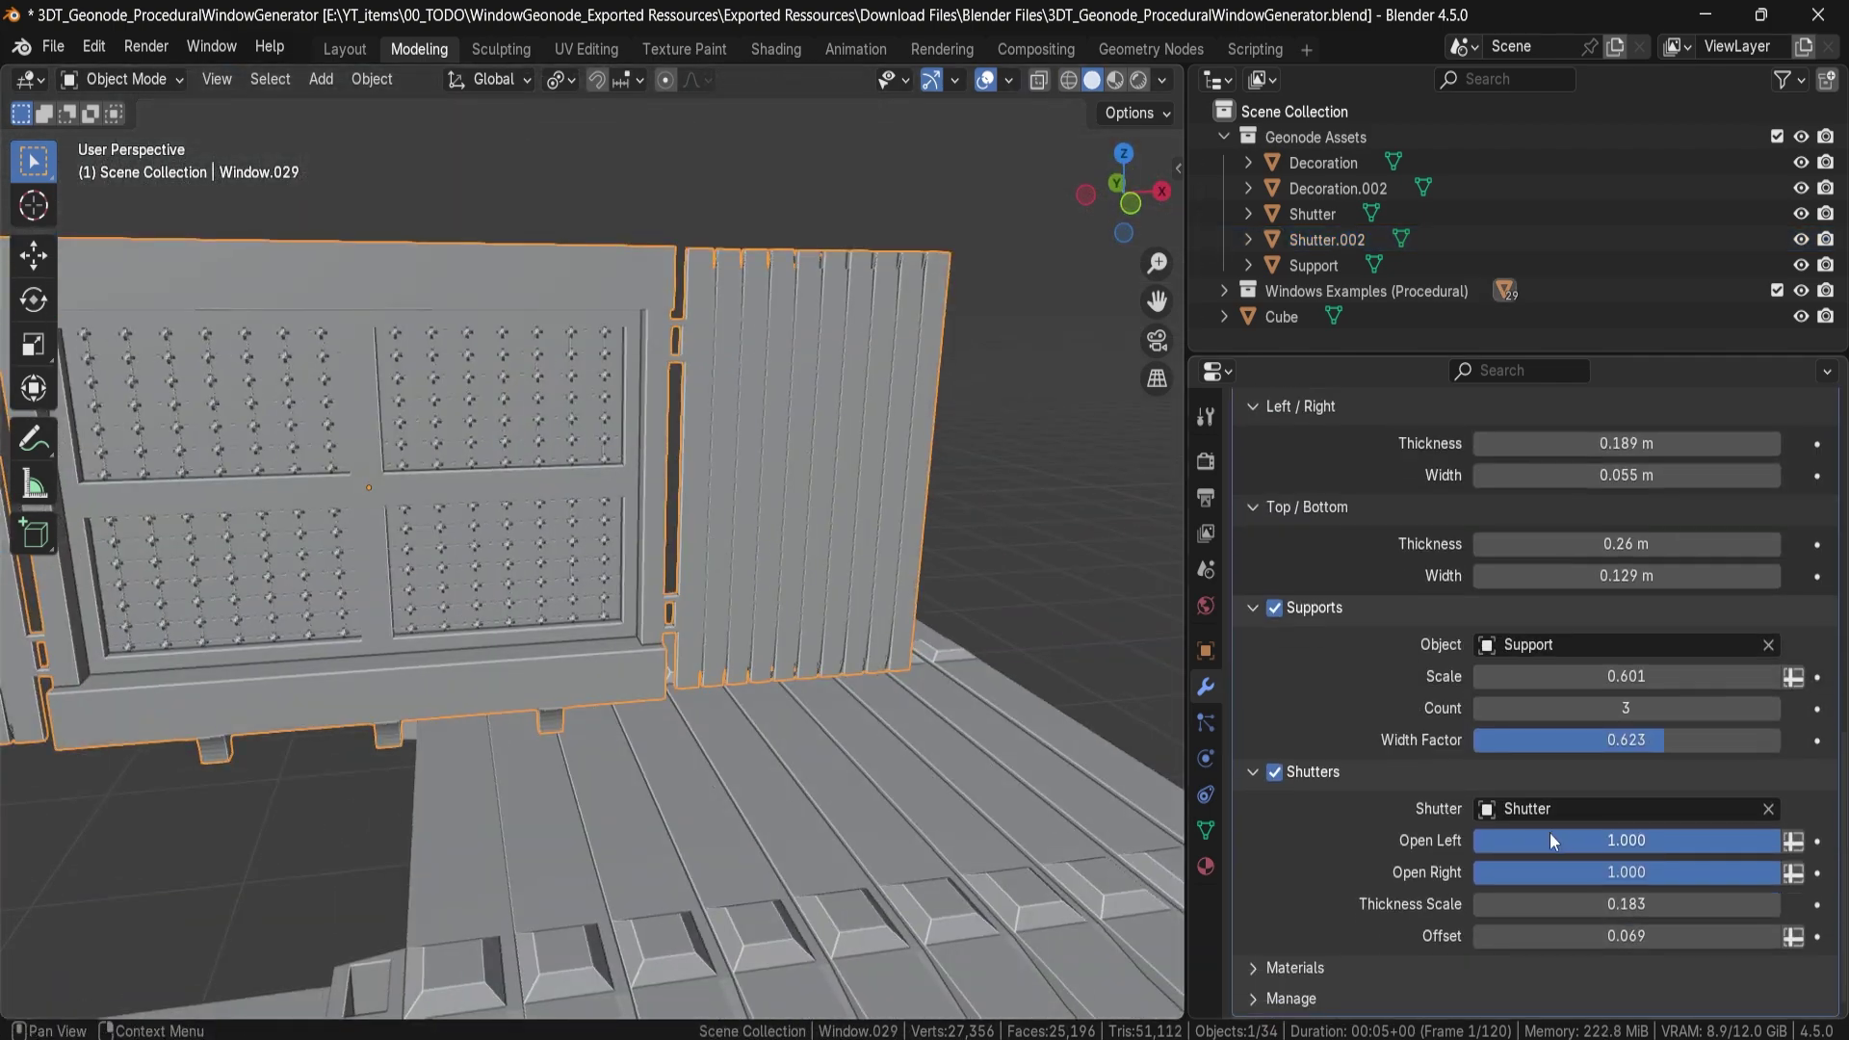
click(1494, 812)
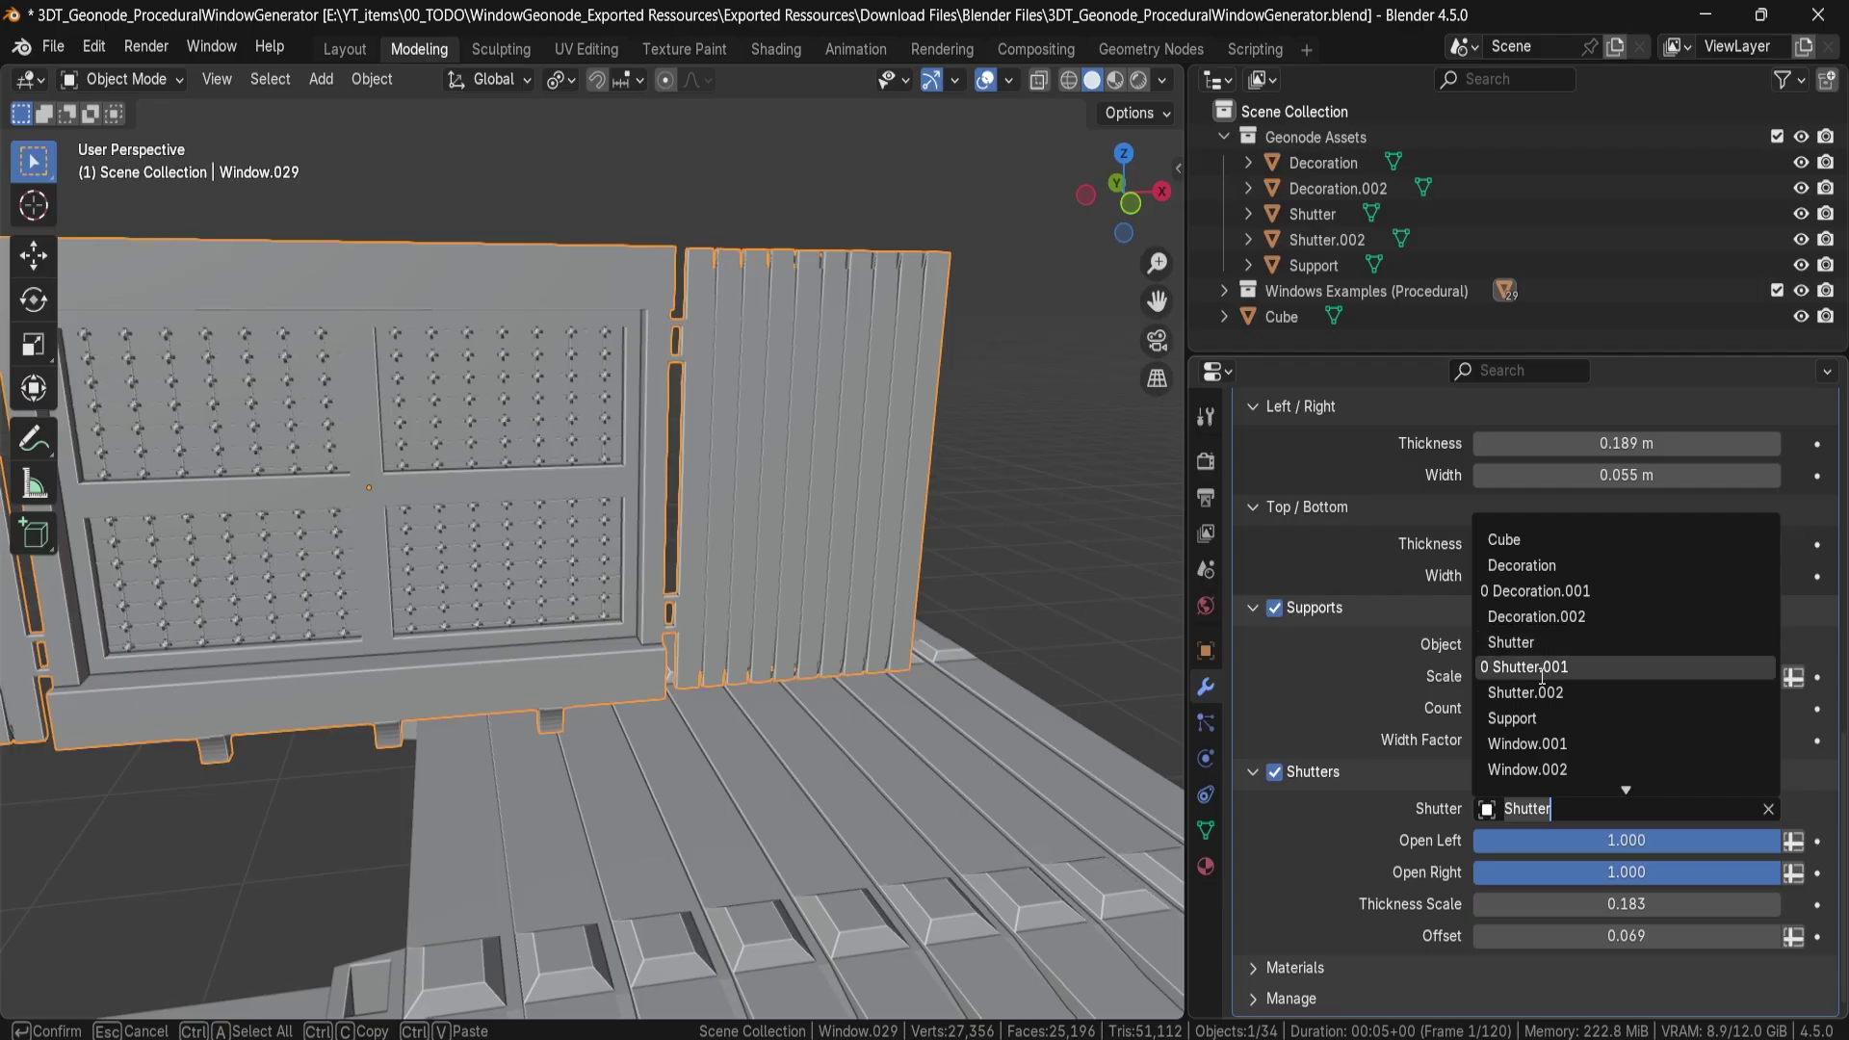
click(1487, 812)
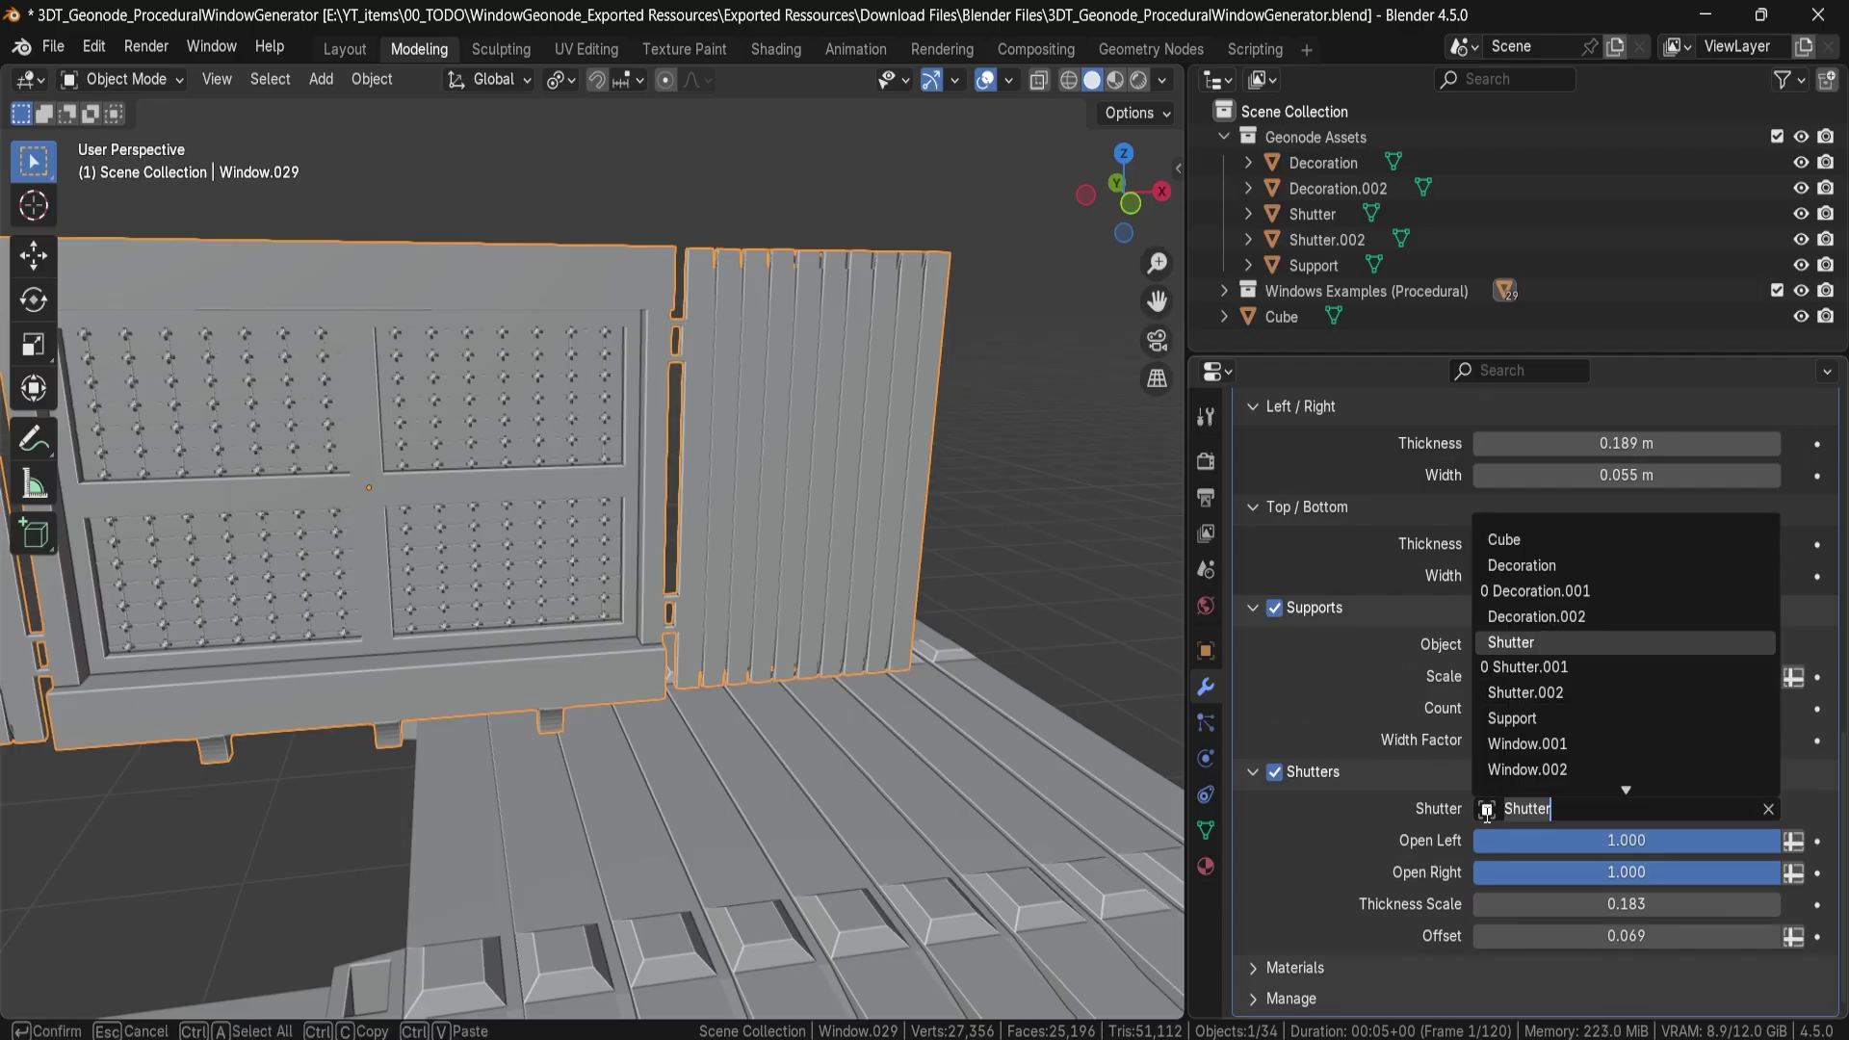
click(1560, 690)
middle_drag(433, 635, 974, 686)
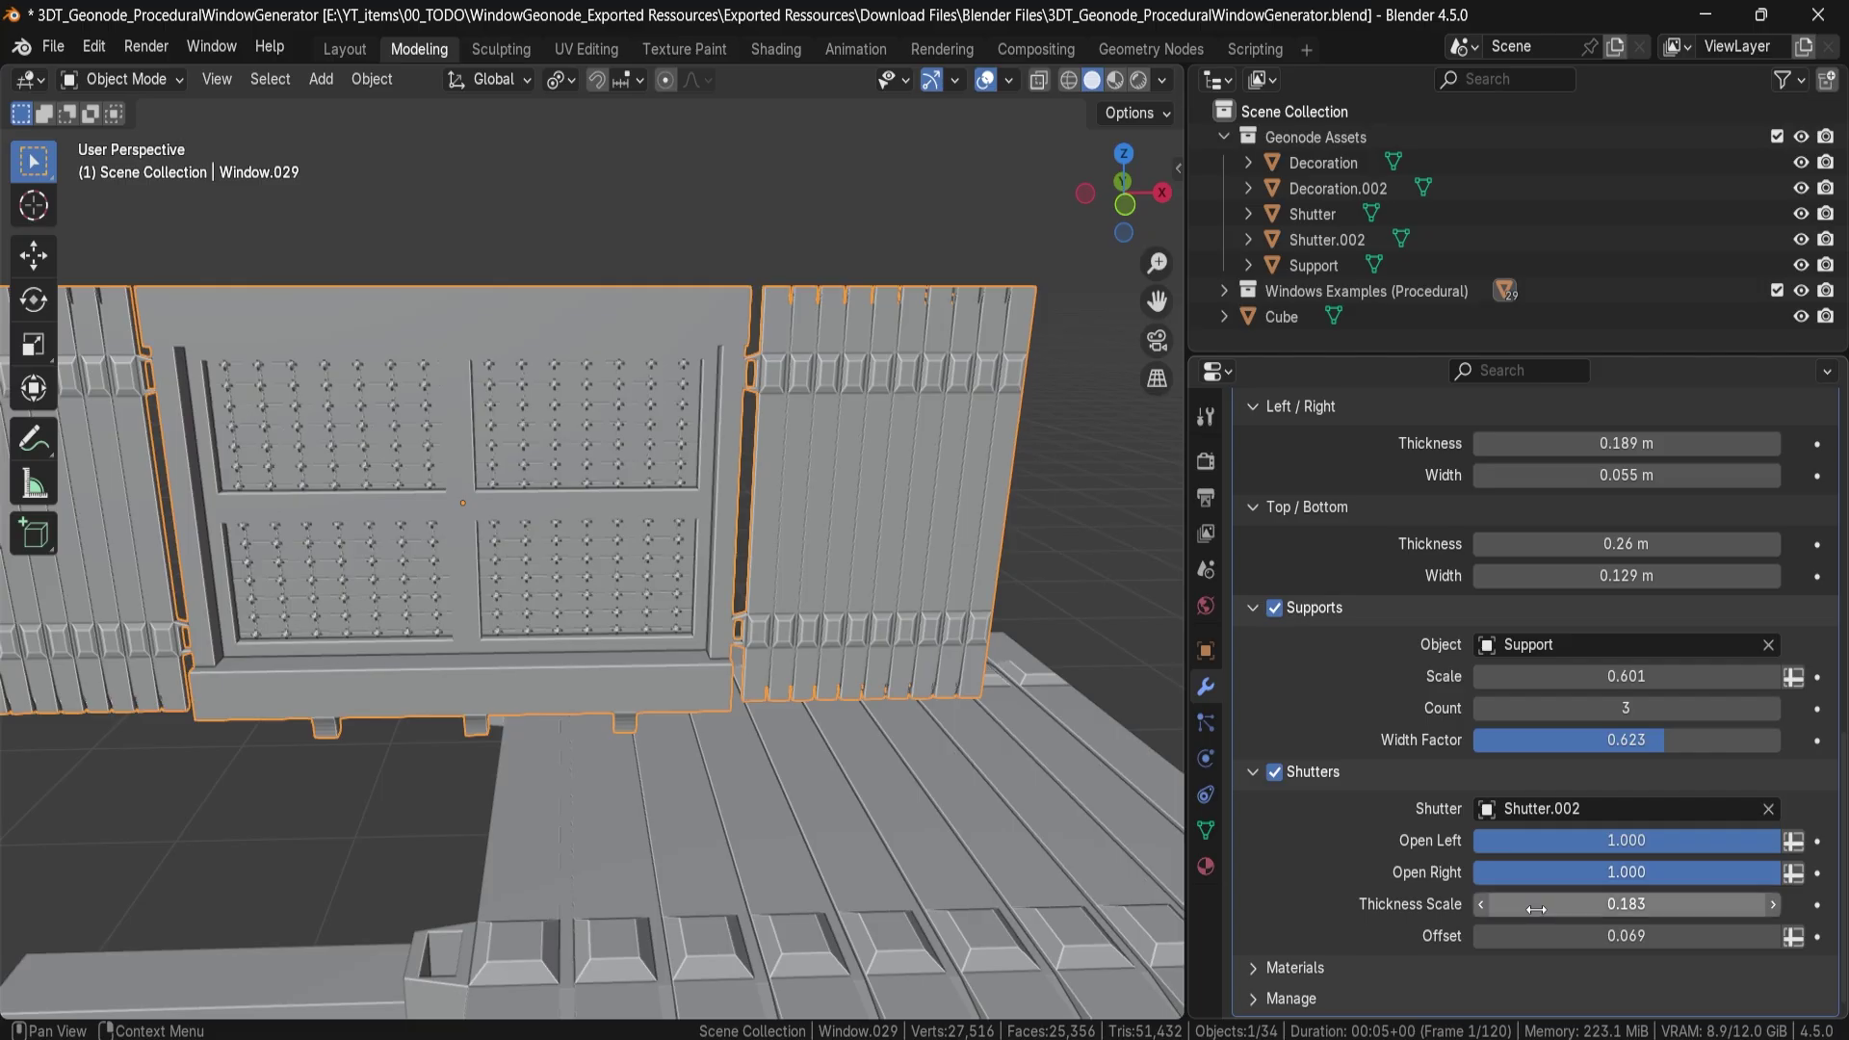
Close both shutters by setting Open Left and Open Right to 0, and set the shutter Offset to 0.129.
middle_drag(638, 587, 709, 638)
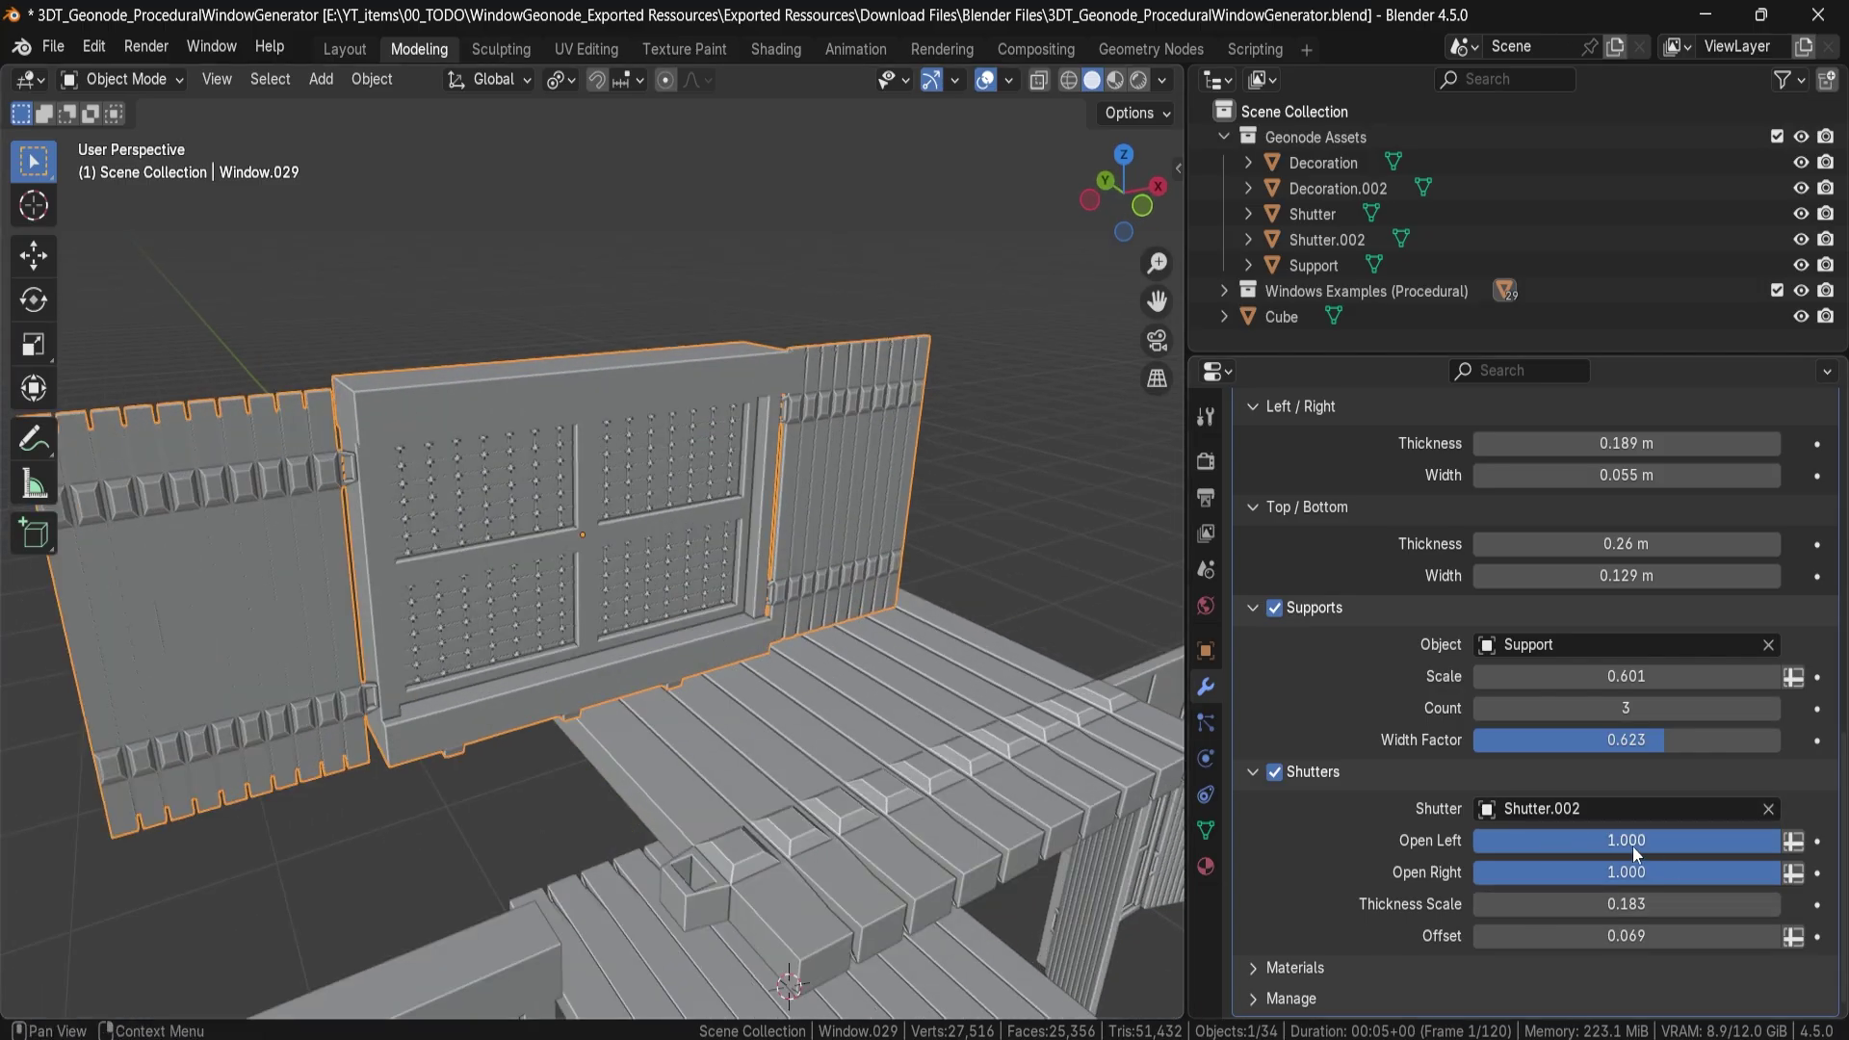
drag(1619, 842, 1310, 841)
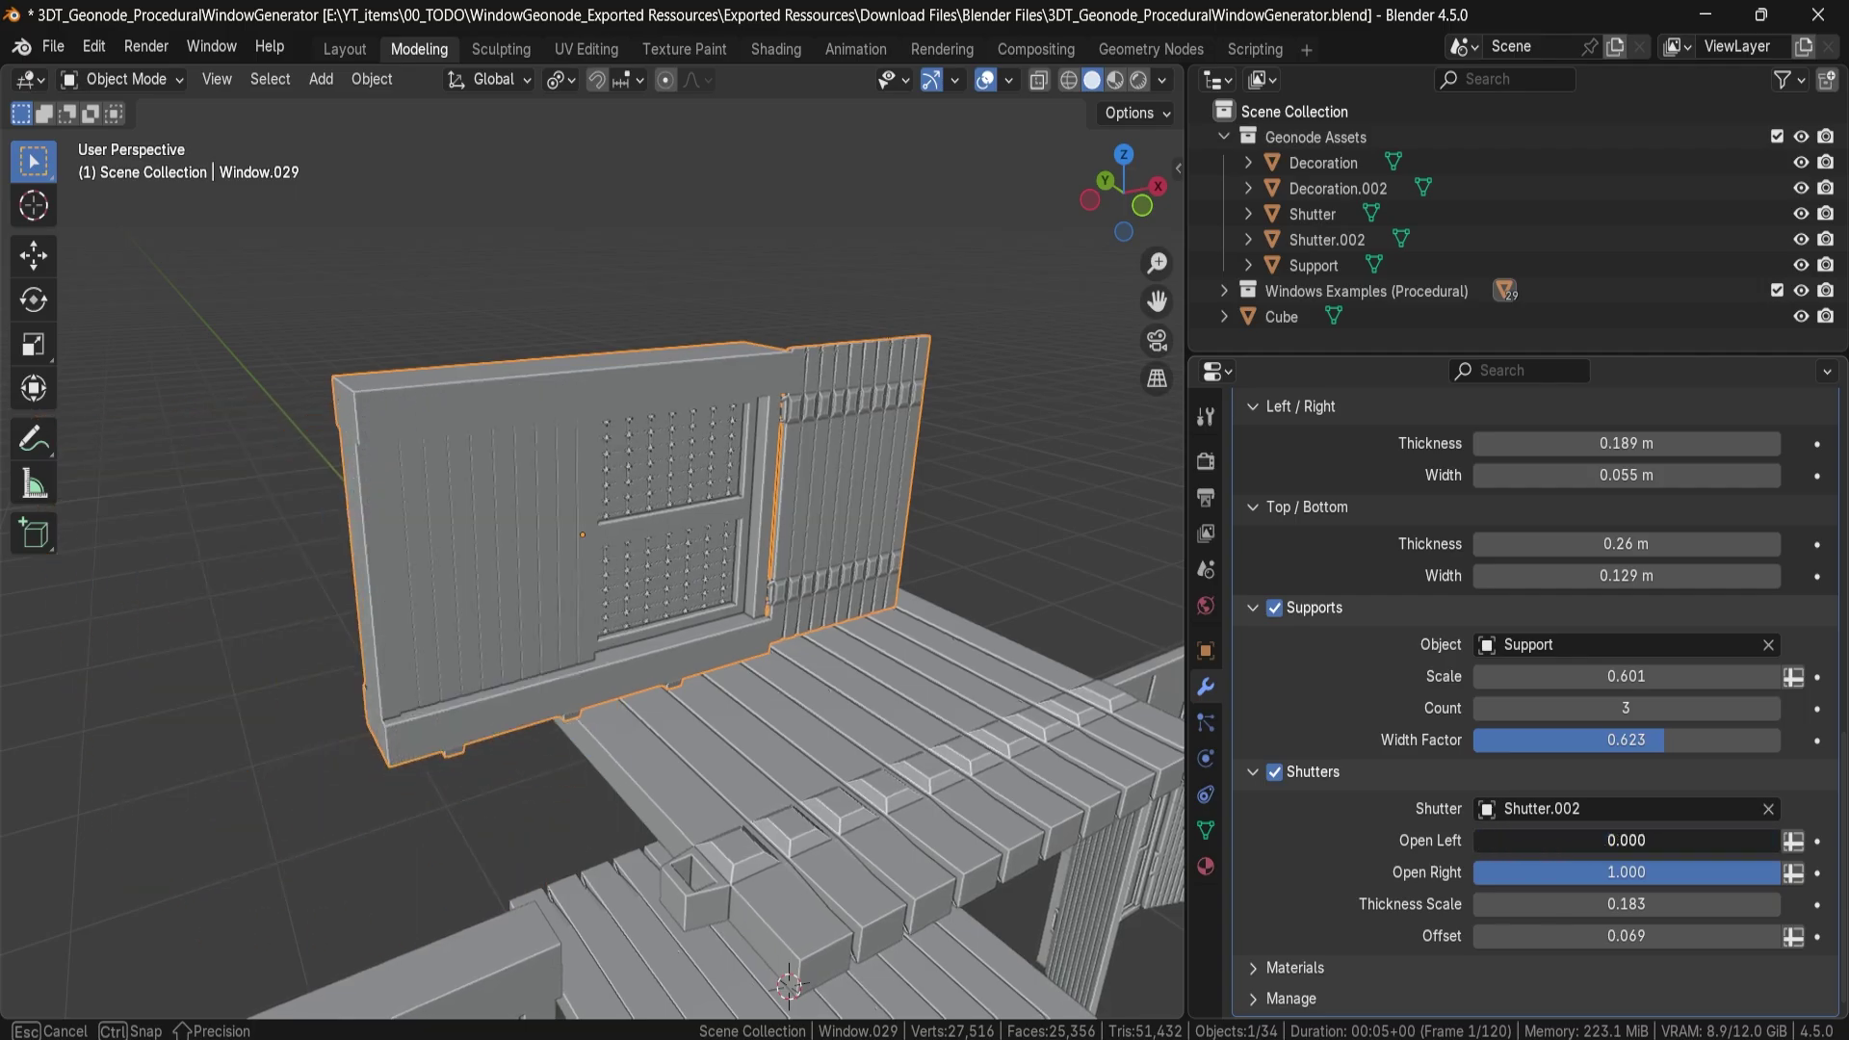
drag(1504, 872, 1474, 842)
key(KP_Decimal)
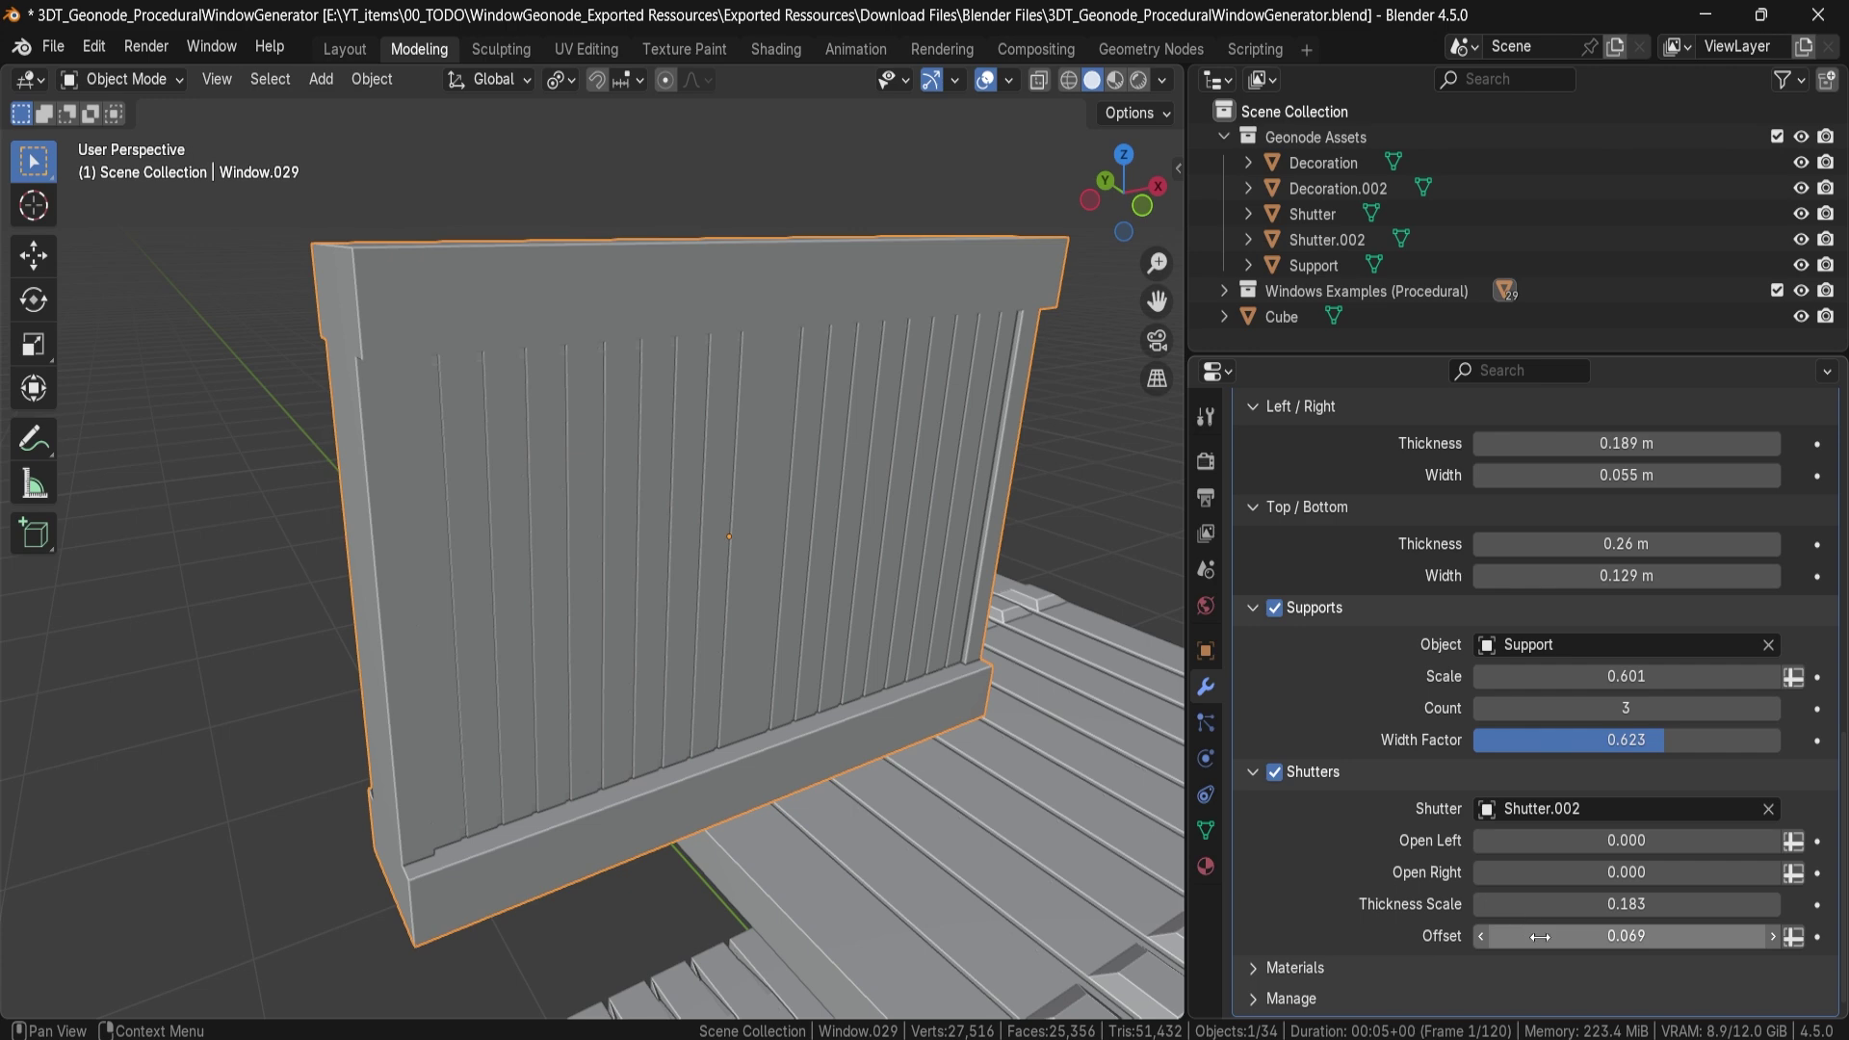
drag(1558, 942, 1599, 942)
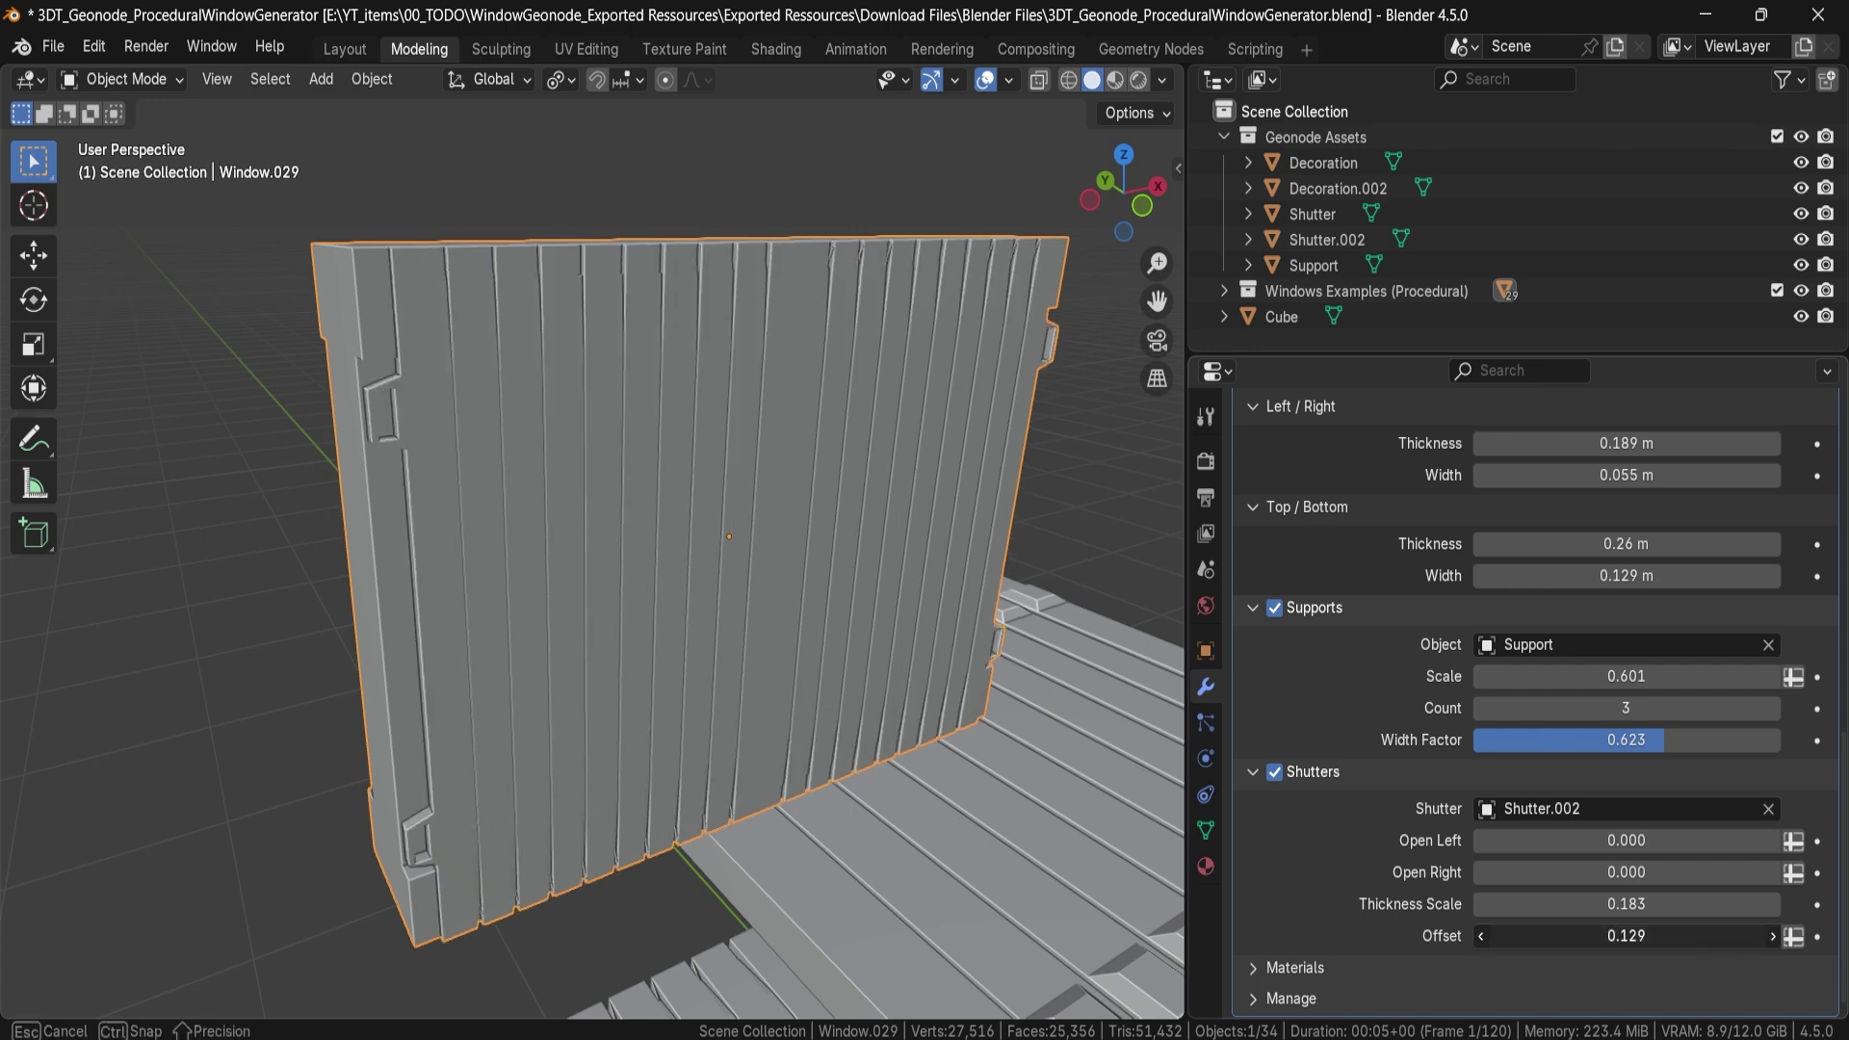
middle_drag(953, 761, 938, 770)
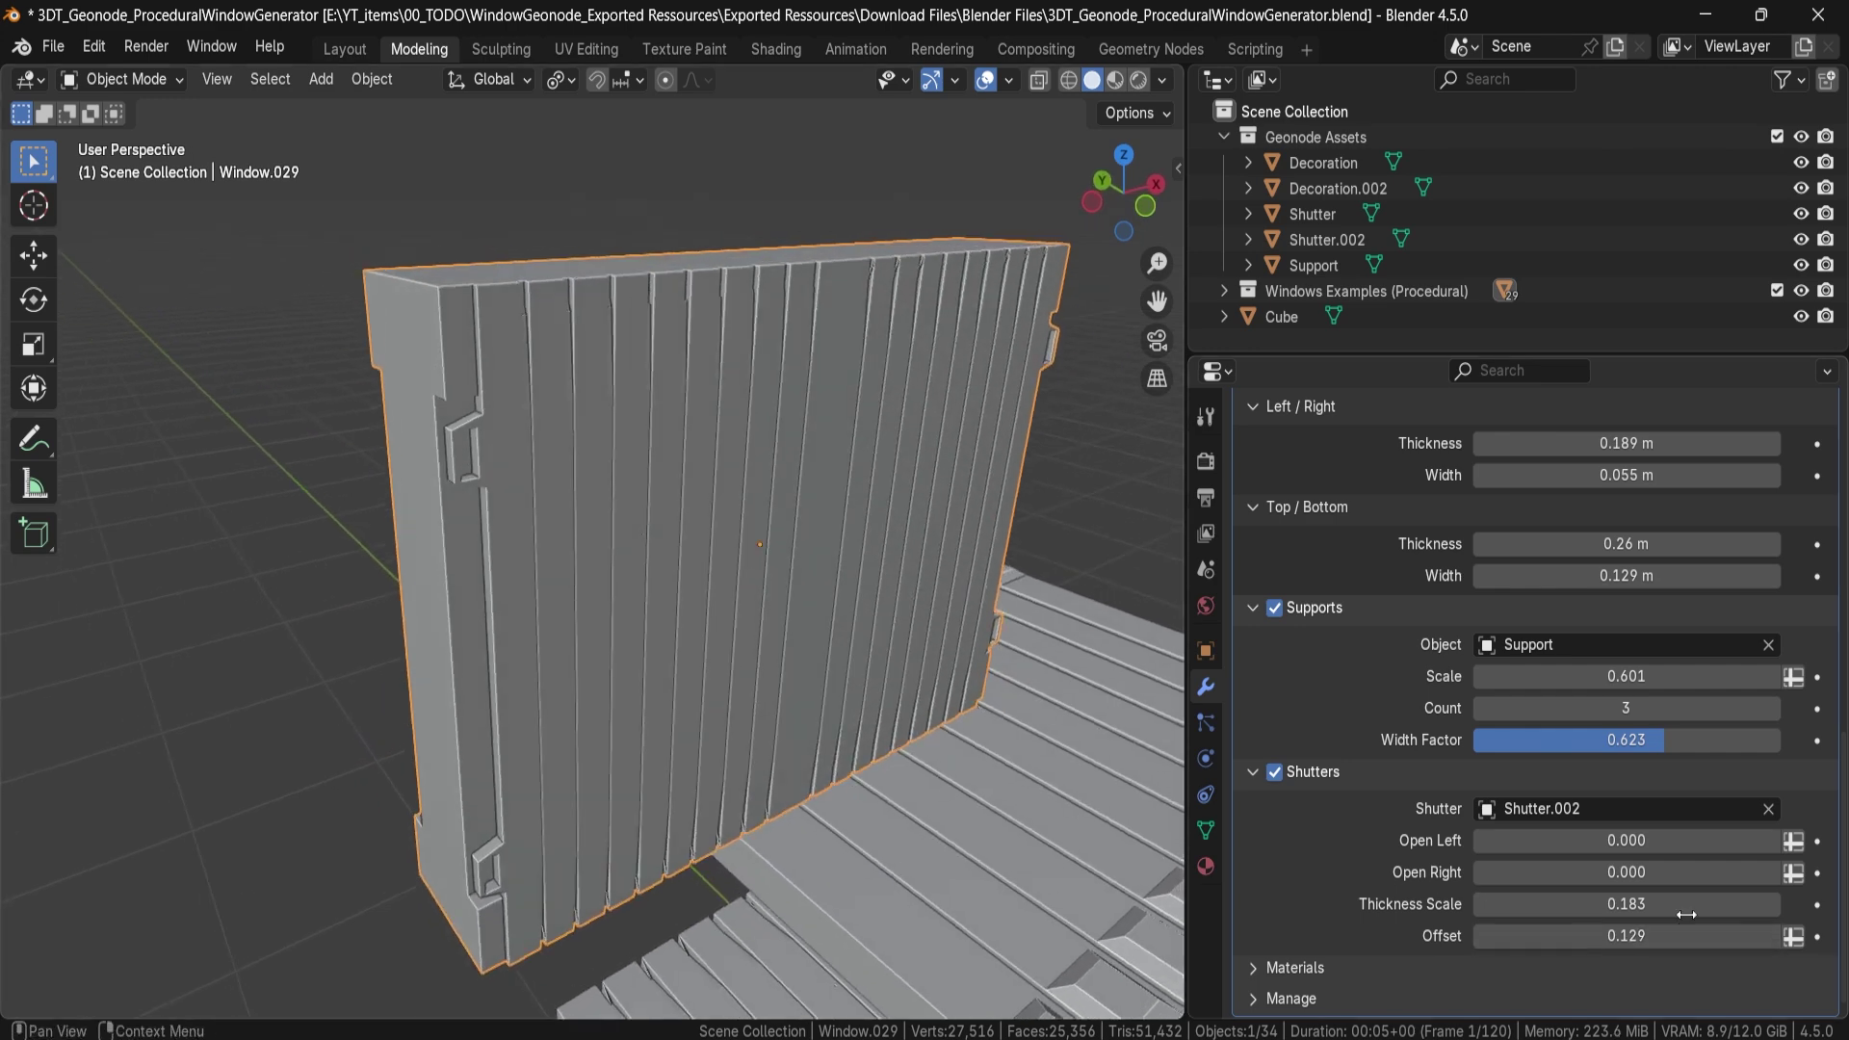
Partly open the shutters with Open Left at 0.318 and Open Right at 0.343.
drag(1478, 841, 1718, 839)
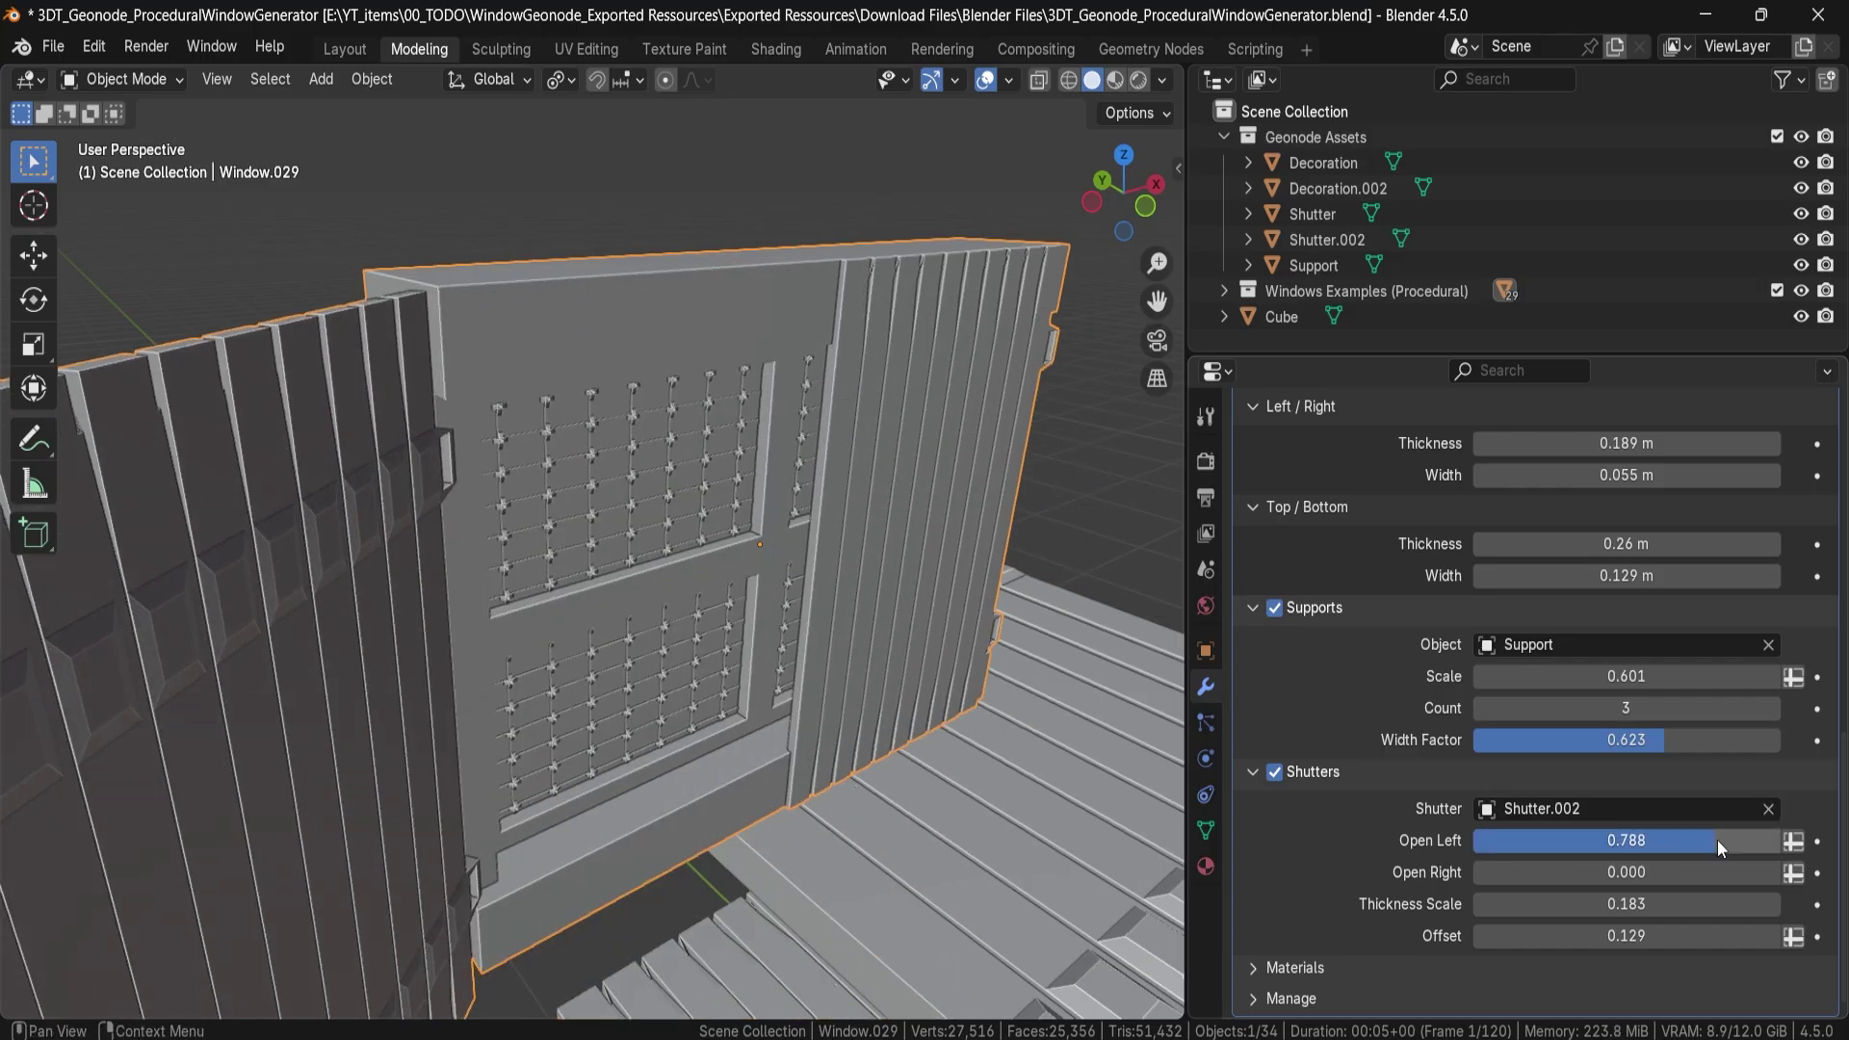
middle_drag(621, 668, 385, 789)
drag(1567, 835, 1533, 839)
drag(1637, 873, 1738, 872)
scroll(905, 659, down, 5)
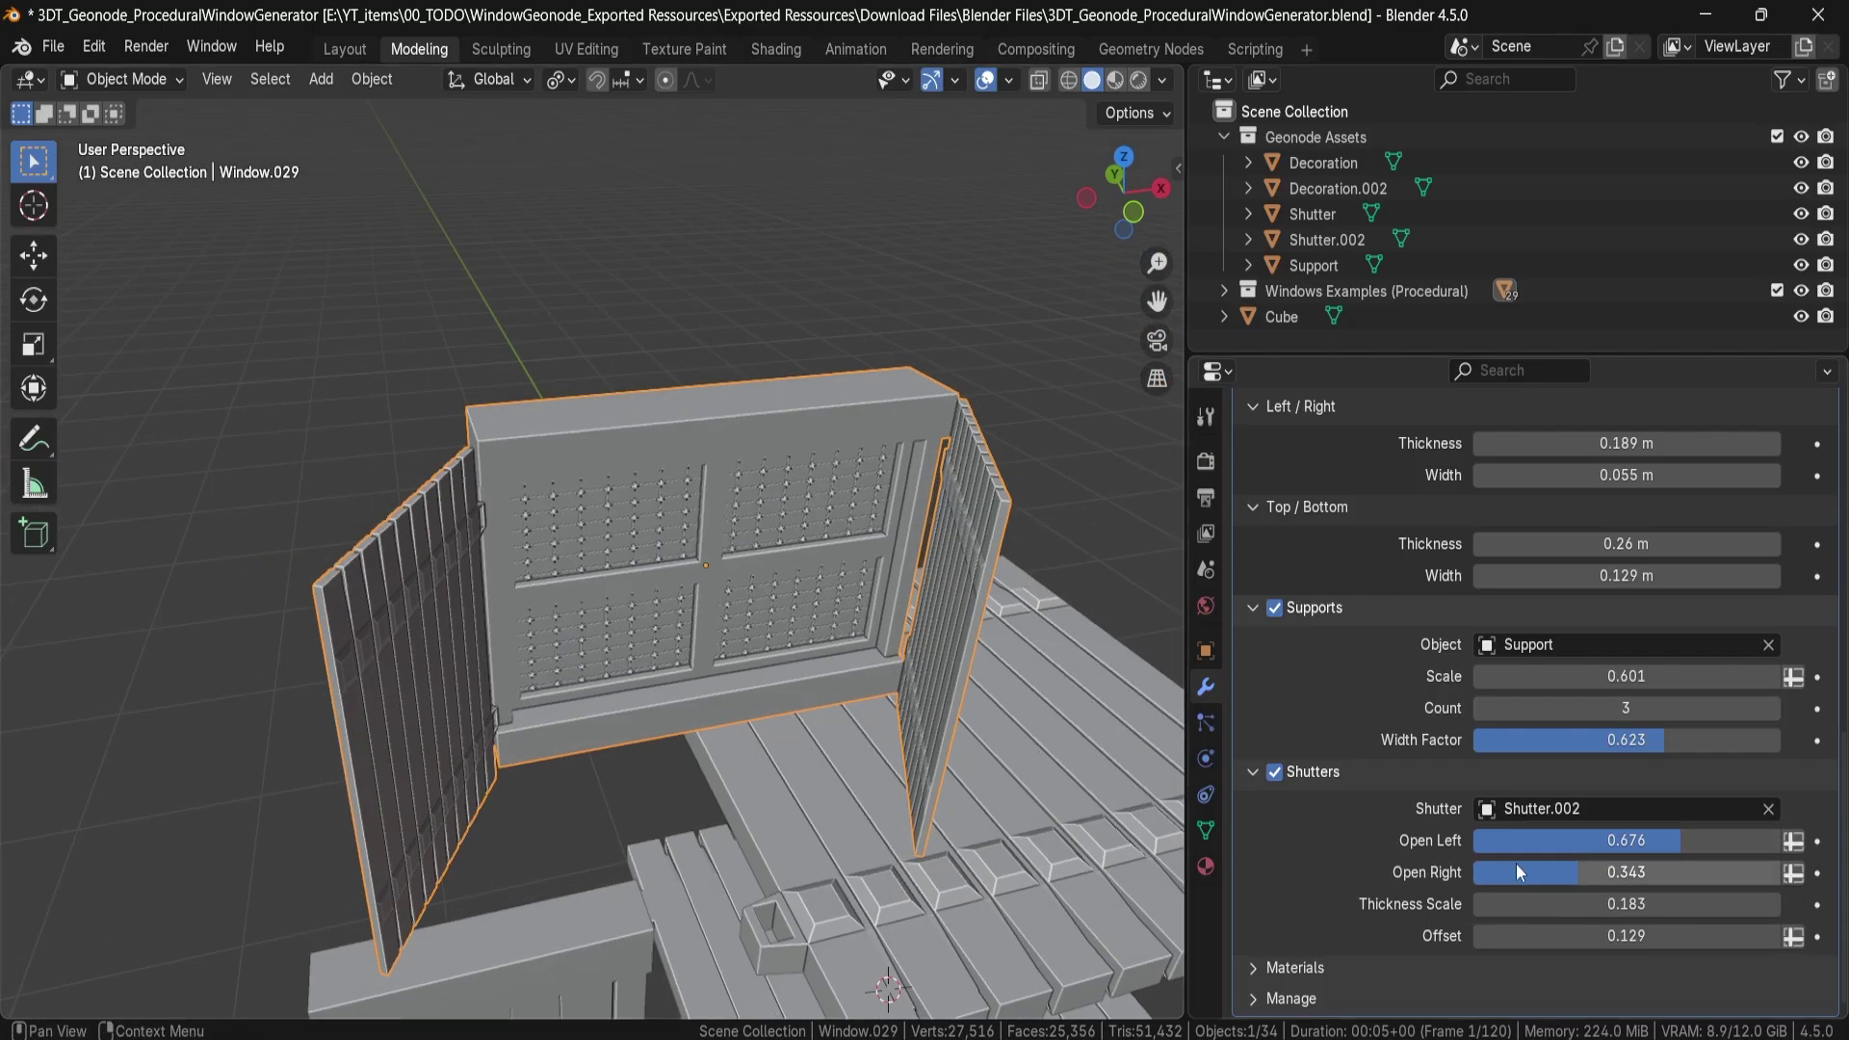
drag(1583, 836, 1473, 838)
Set the shutters' Thickness Scale to 0.233 and check them from both sides.
middle_drag(720, 645, 688, 644)
drag(1621, 904, 1666, 903)
scroll(886, 582, up, 4)
middle_drag(886, 582, 1089, 818)
drag(1560, 903, 1488, 903)
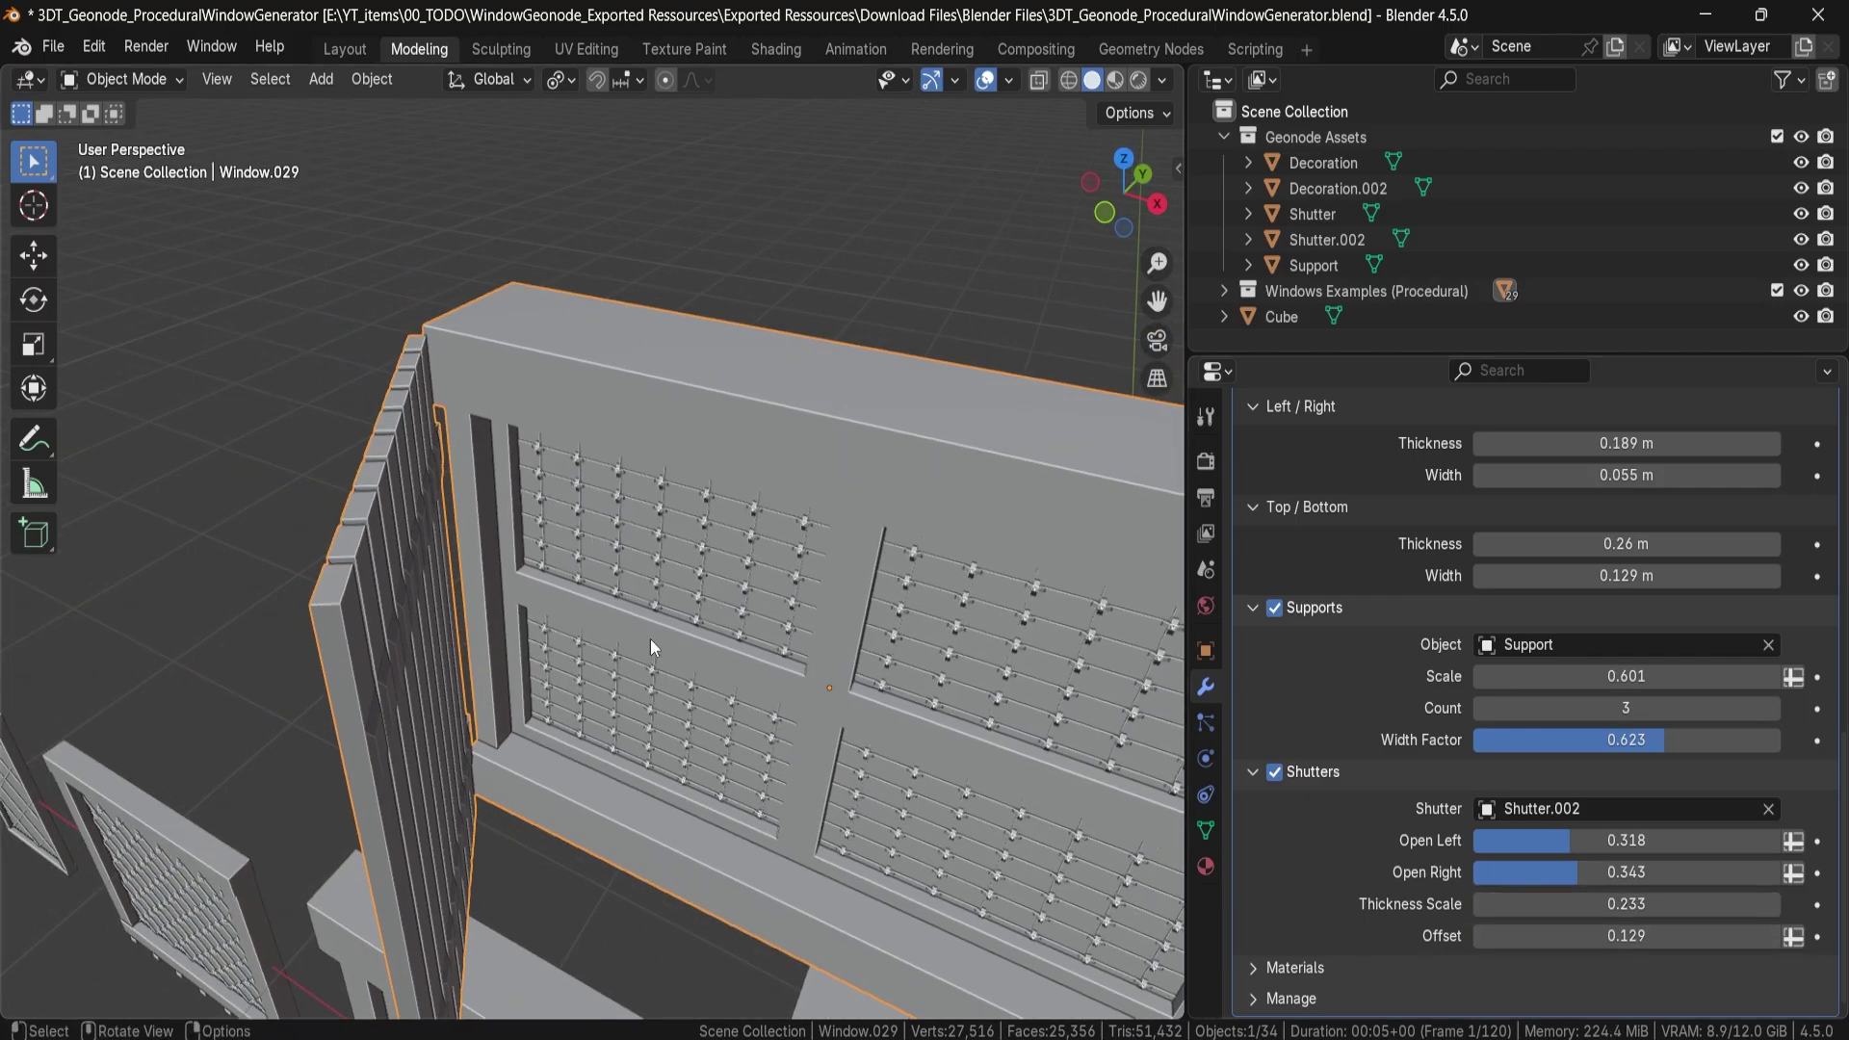
middle_drag(650, 638, 725, 575)
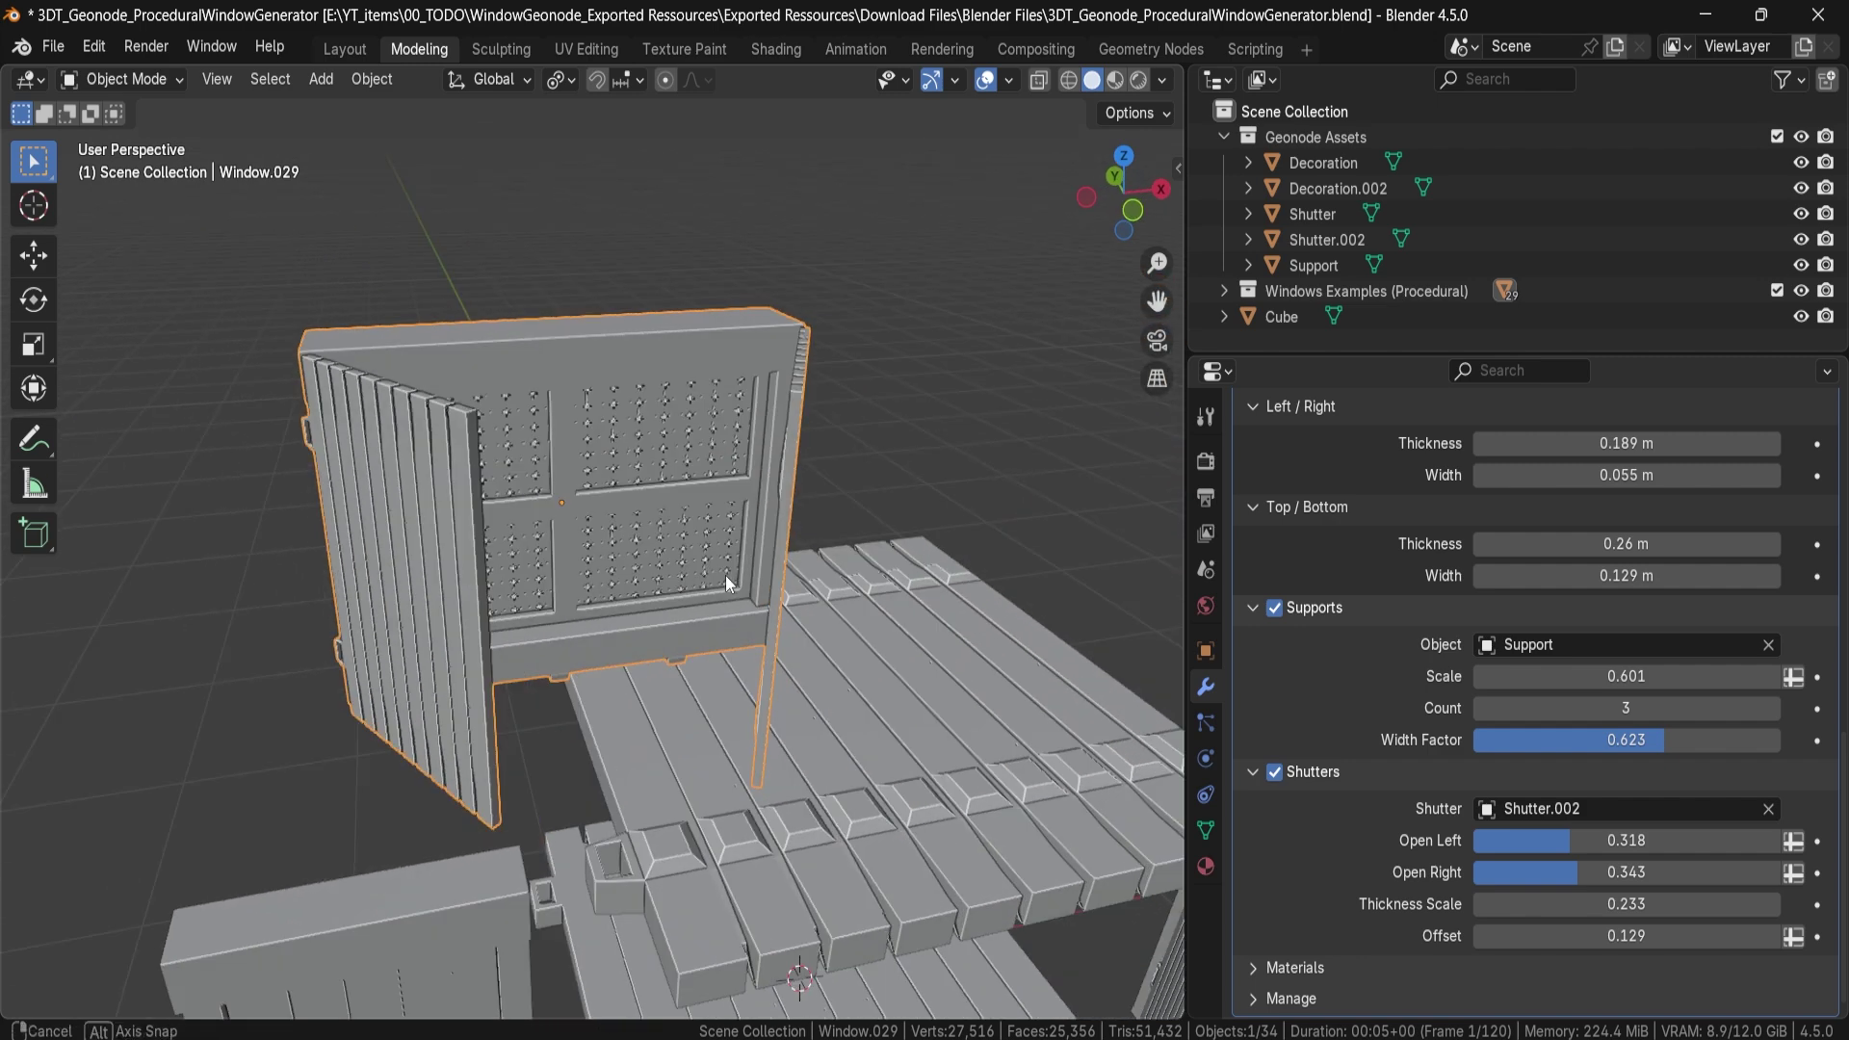
Expand the window's Materials settings and switch to the Shading workspace.
click(1275, 962)
scroll(1348, 885, down, 4)
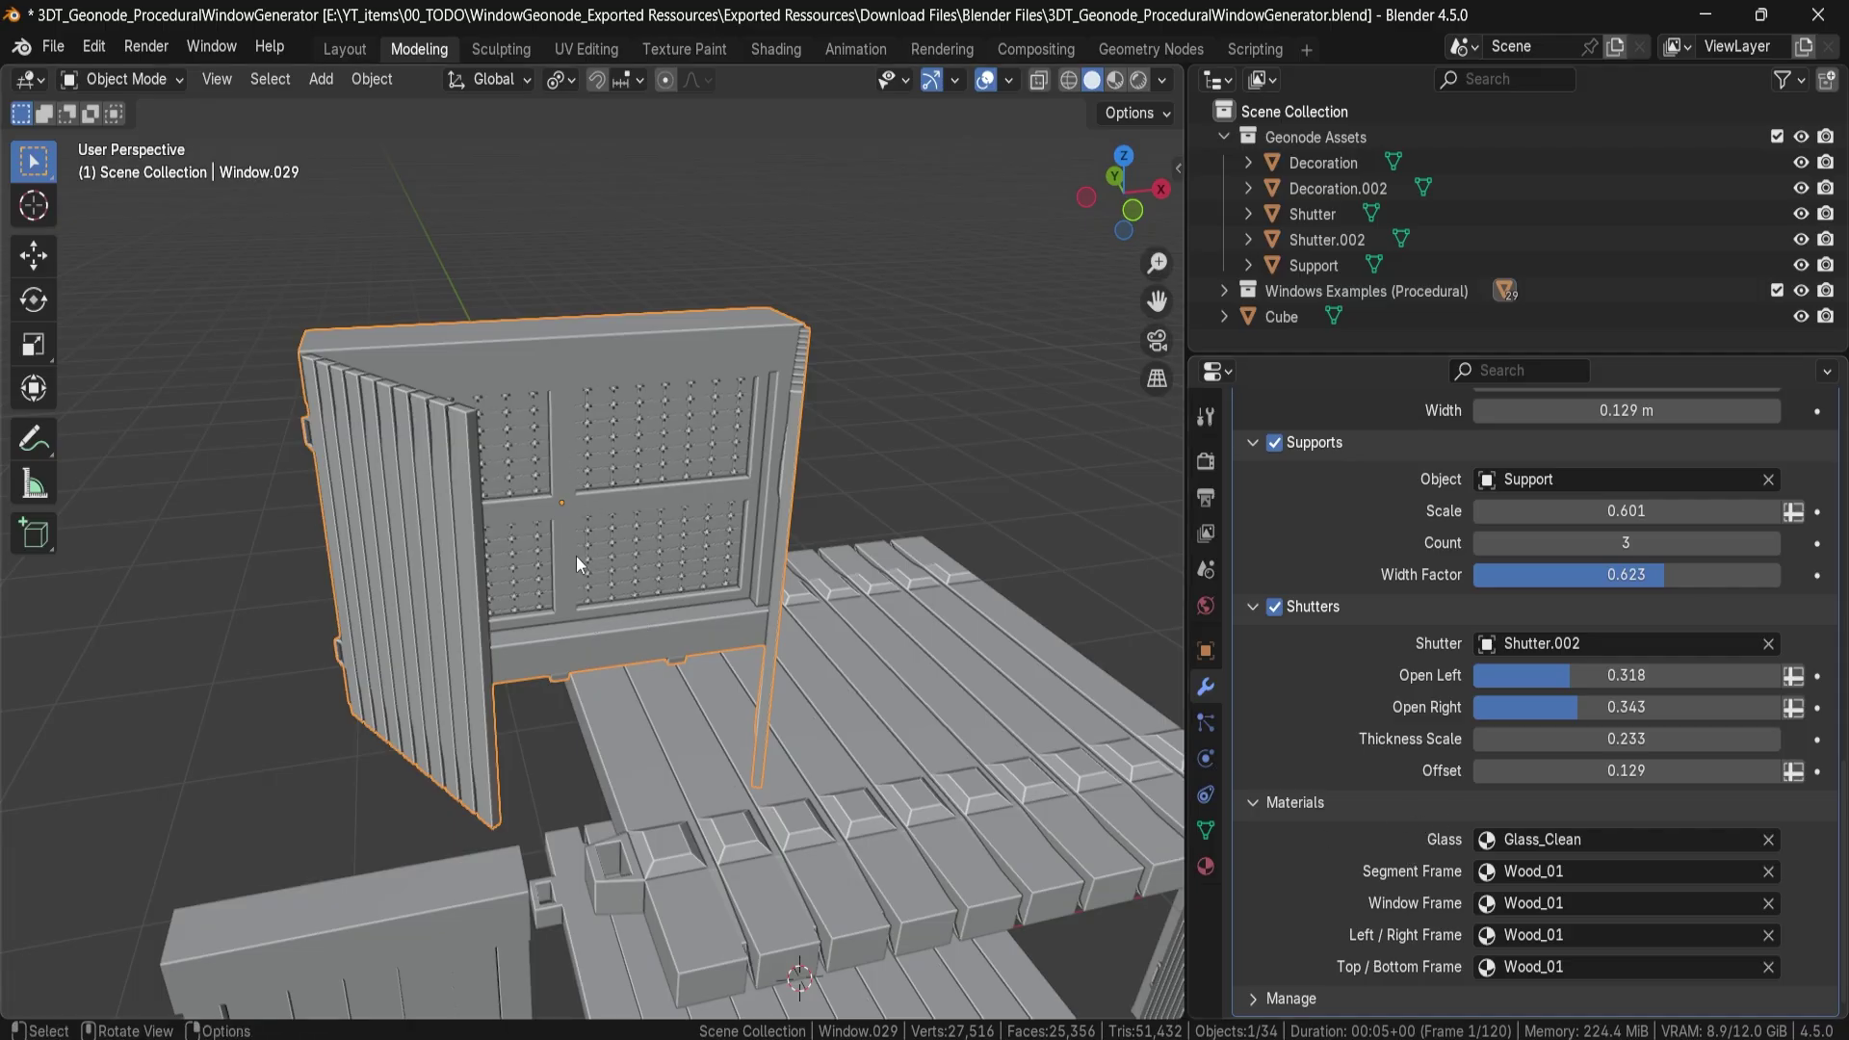
middle_drag(576, 556, 645, 505)
scroll(674, 530, up, 2)
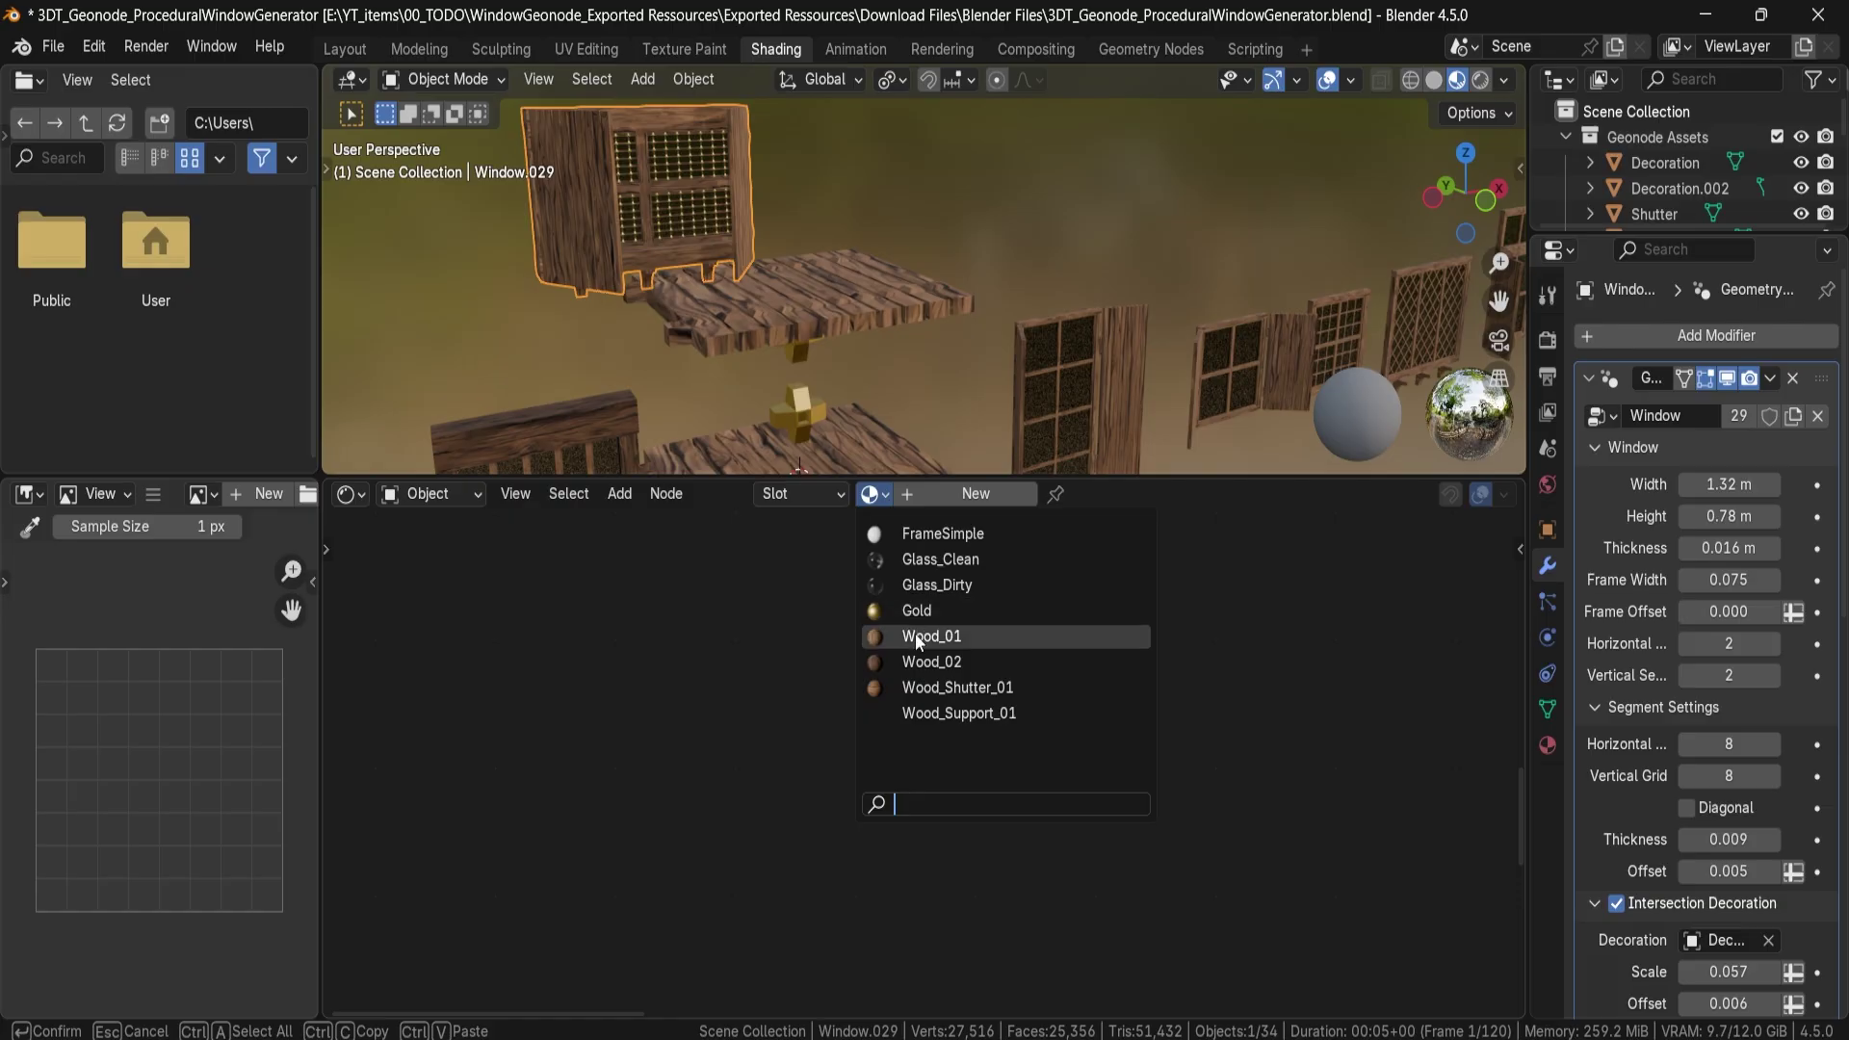
Load the Wood_01 material in an enlarged shader editor and examine its Textures, Normal Map and Mapping nodes.
click(917, 638)
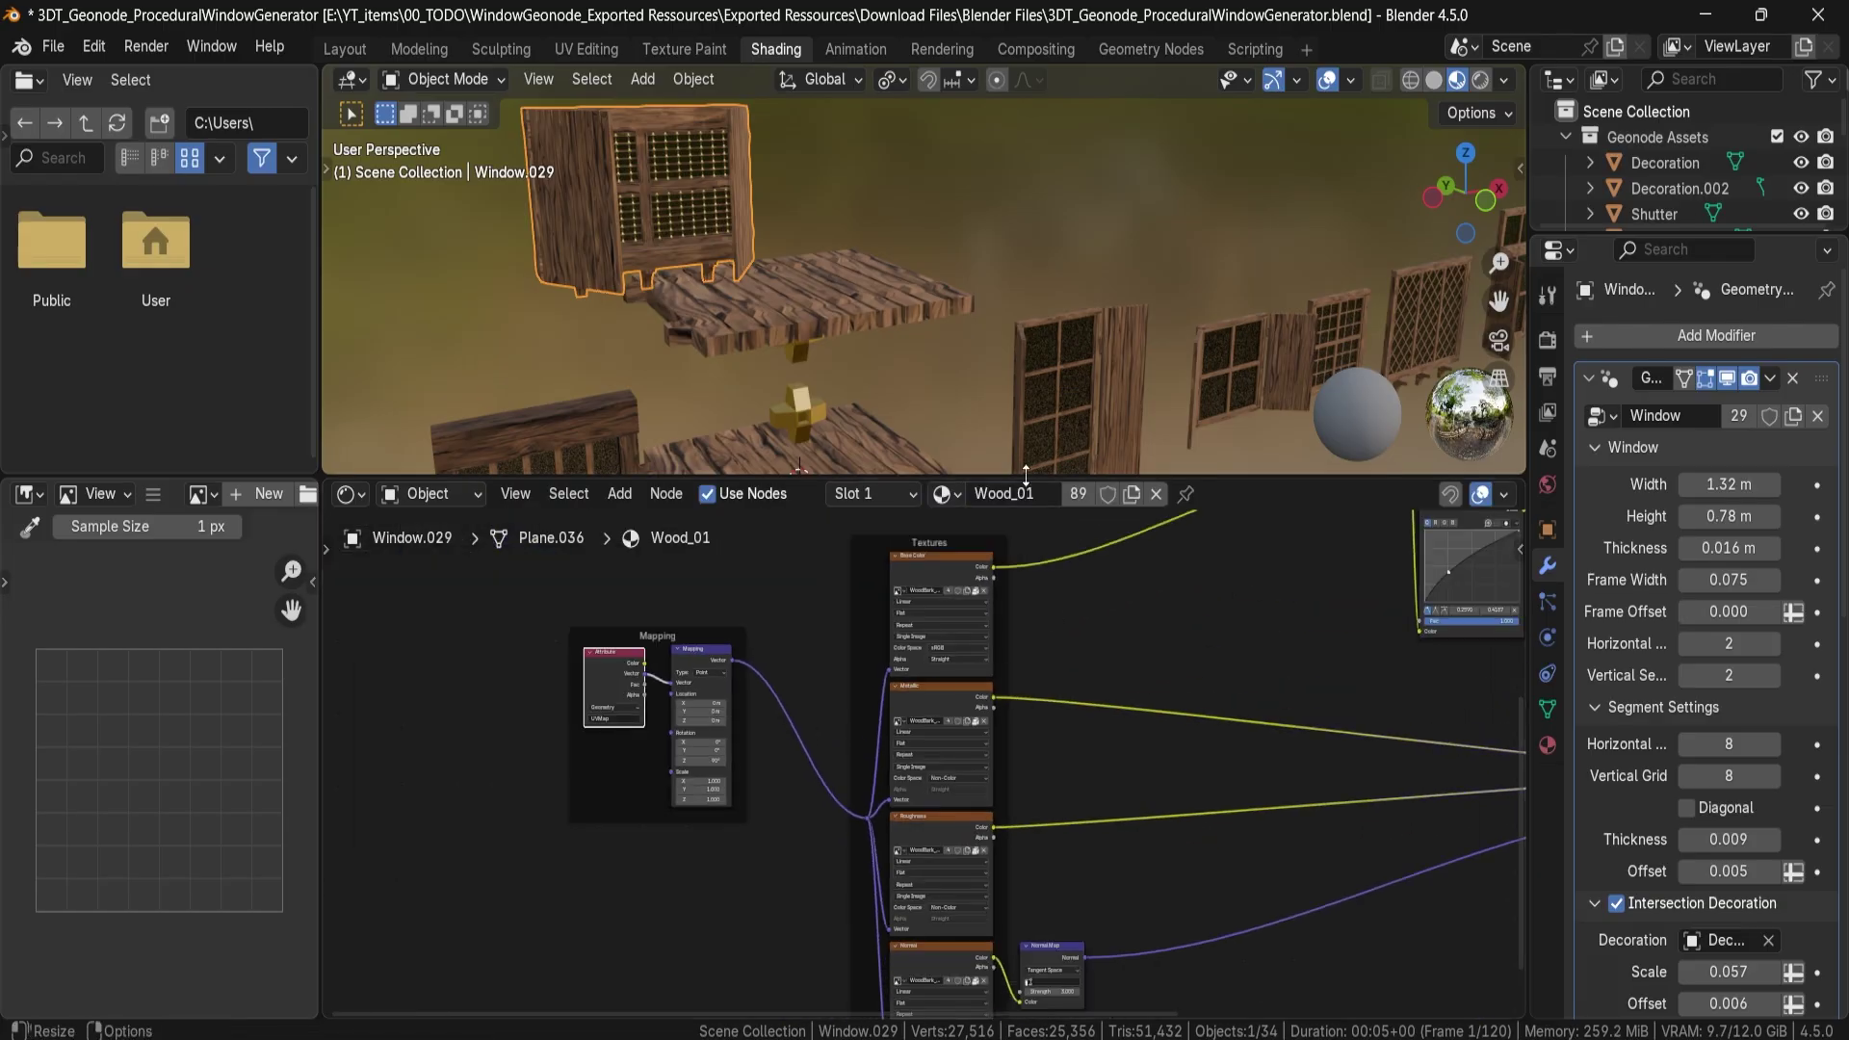
drag(1024, 477, 1035, 187)
middle_drag(1070, 395, 780, 402)
drag(508, 363, 815, 932)
scroll(764, 863, up, 3)
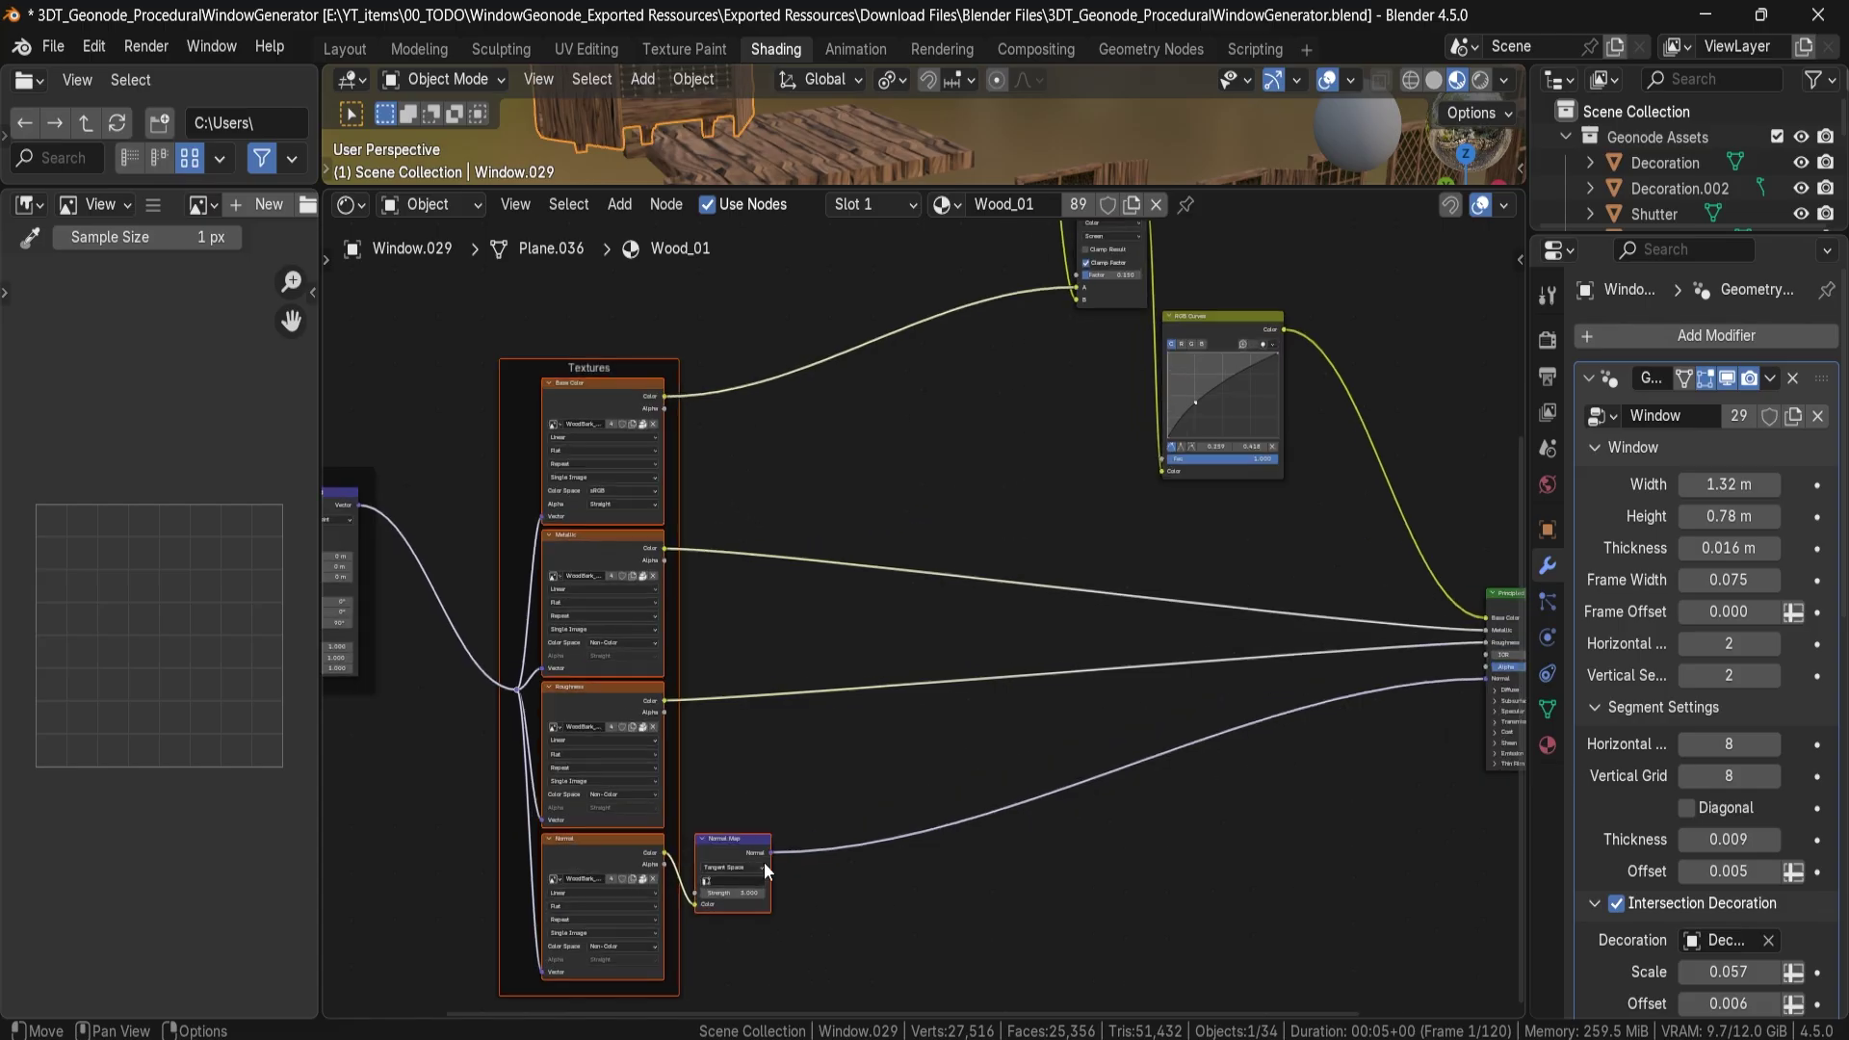
middle_drag(686, 640, 1039, 648)
scroll(949, 597, up, 4)
middle_drag(741, 487, 1074, 533)
scroll(1075, 533, up, 3)
scroll(816, 450, down, 2)
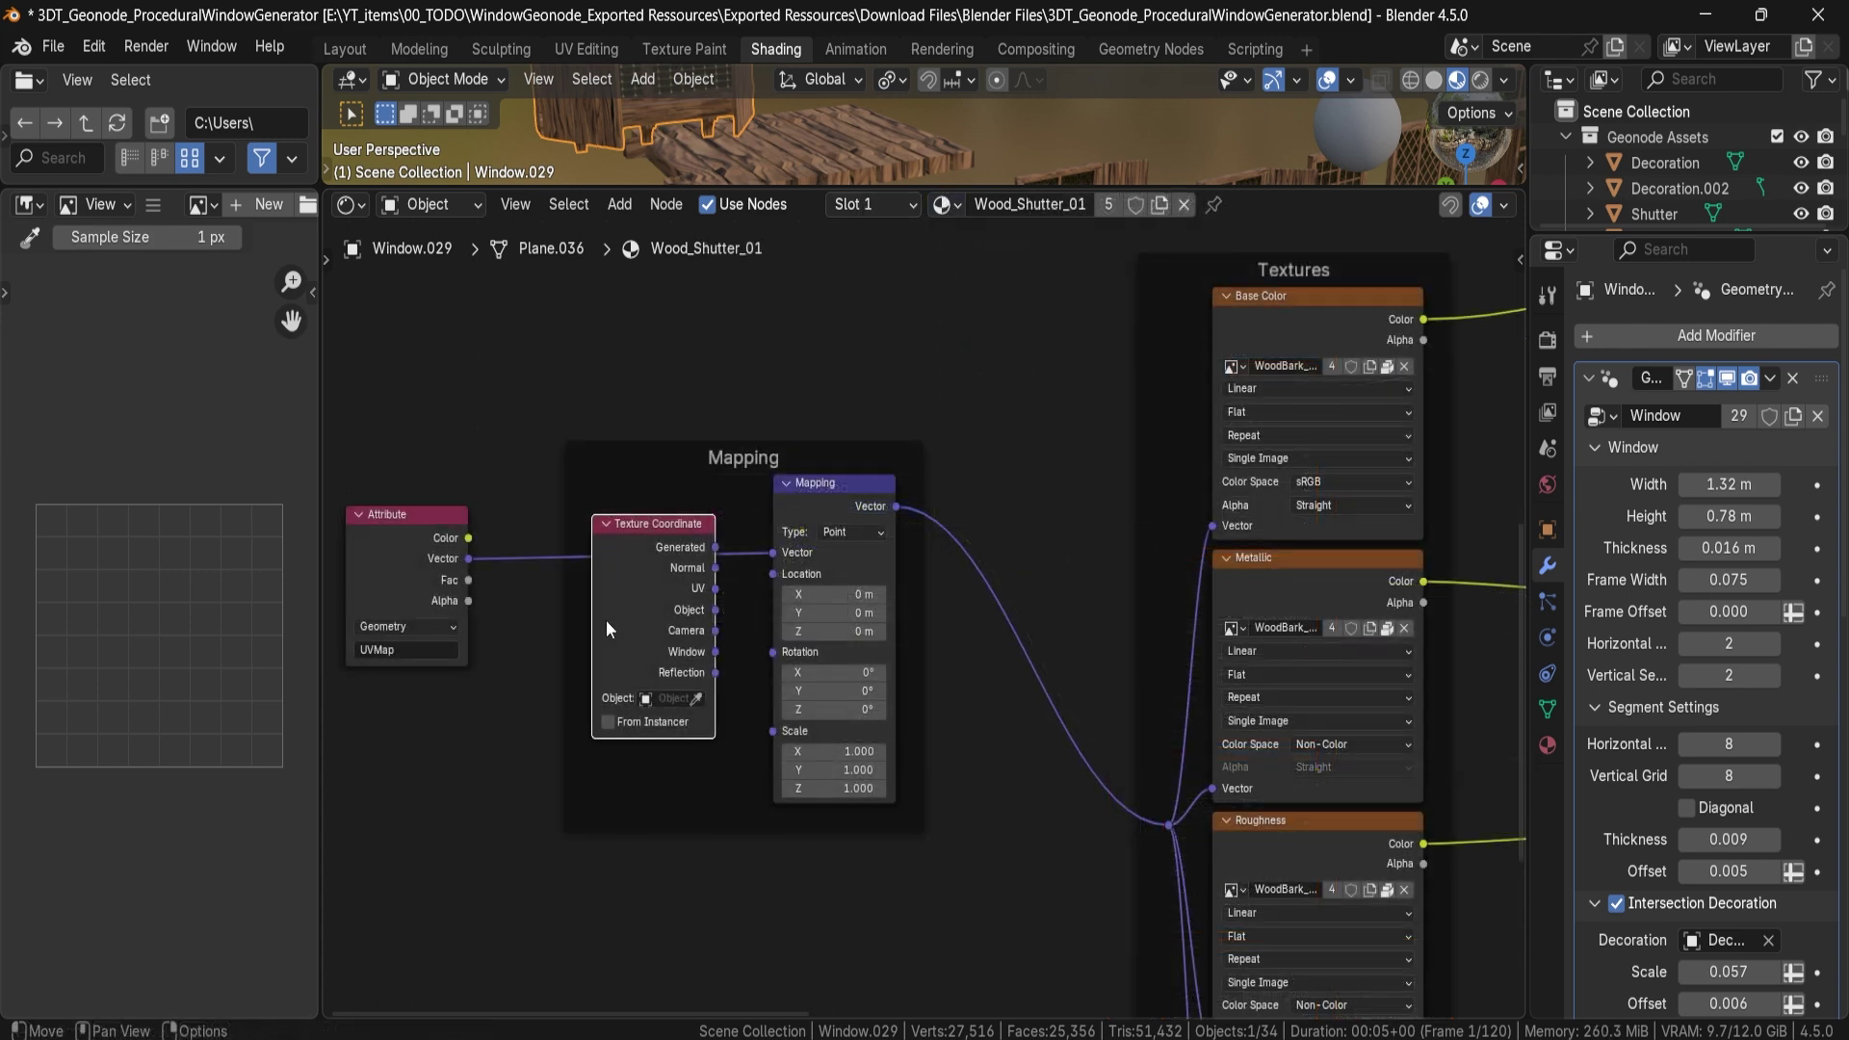
Examine how the Attribute node reads UVMap and feeds the Mapping node in the Wood_Shutter_01 material.
scroll(1059, 515, down, 6)
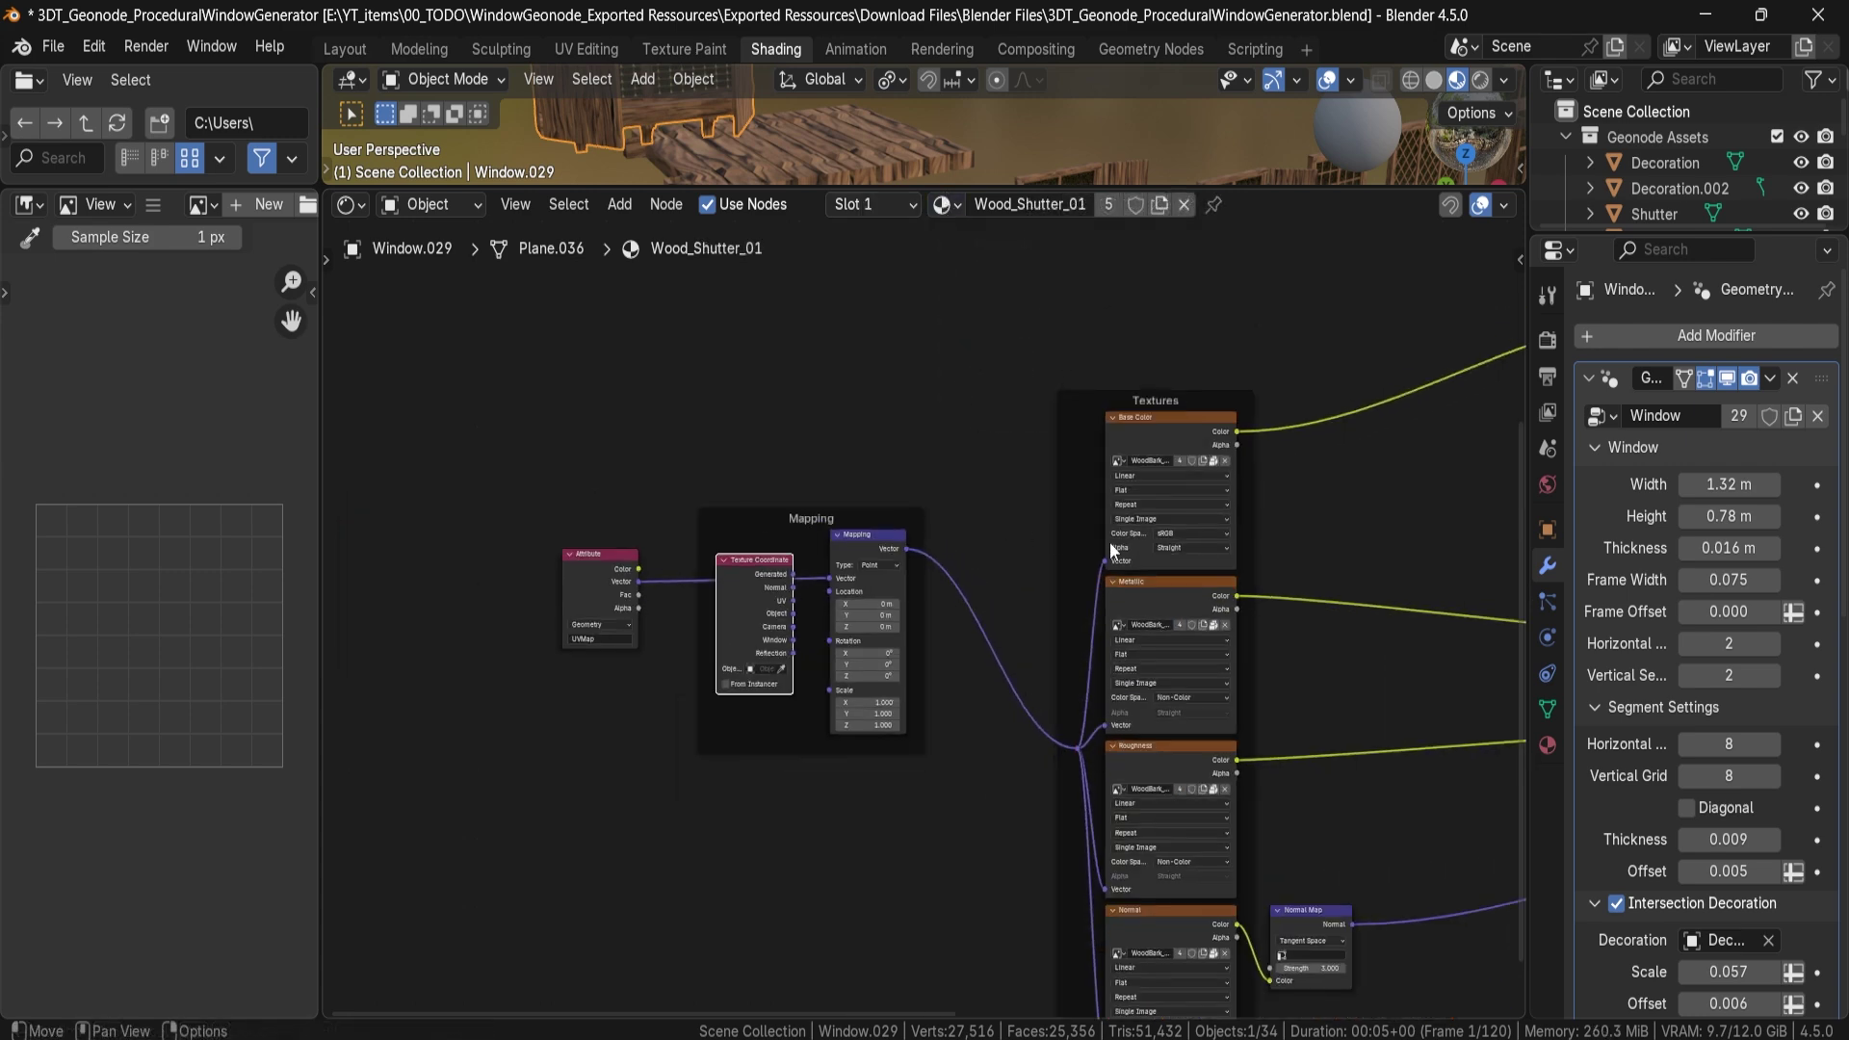
middle_drag(1114, 549, 1163, 522)
scroll(1044, 553, up, 5)
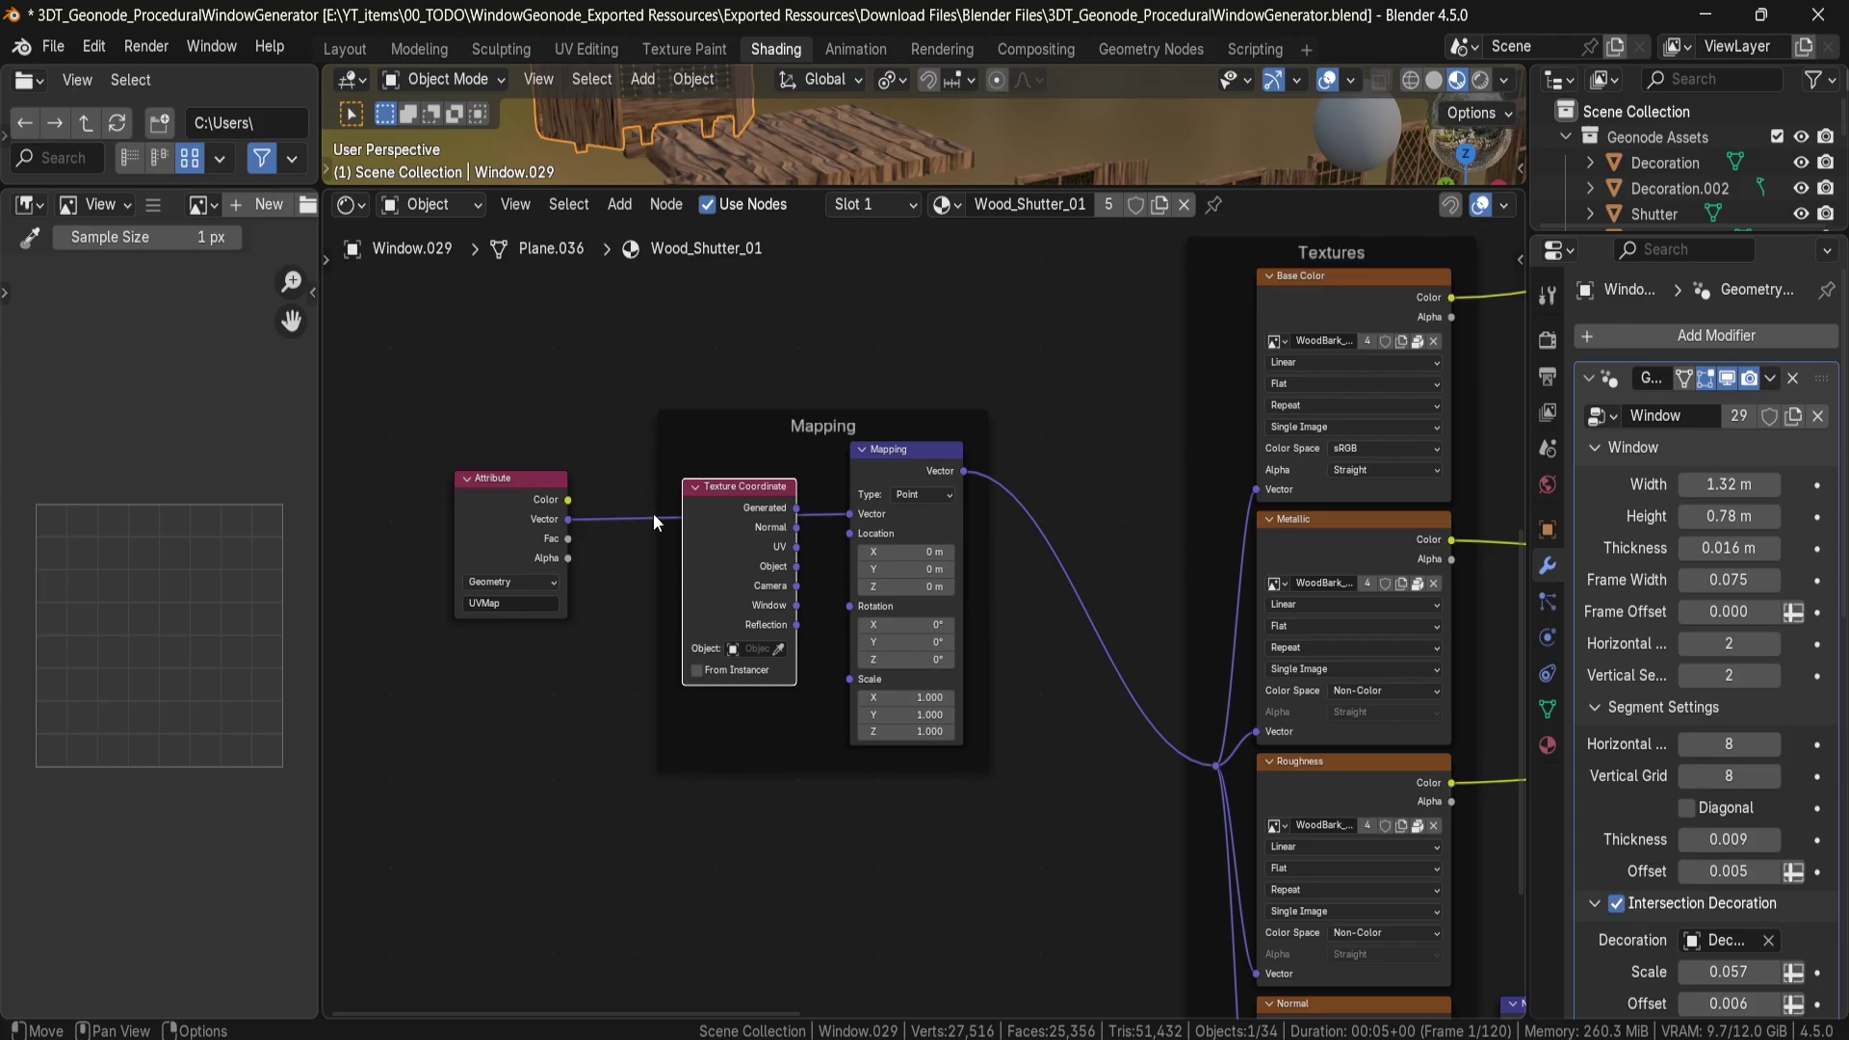
scroll(653, 512, up, 1)
drag(541, 420, 679, 693)
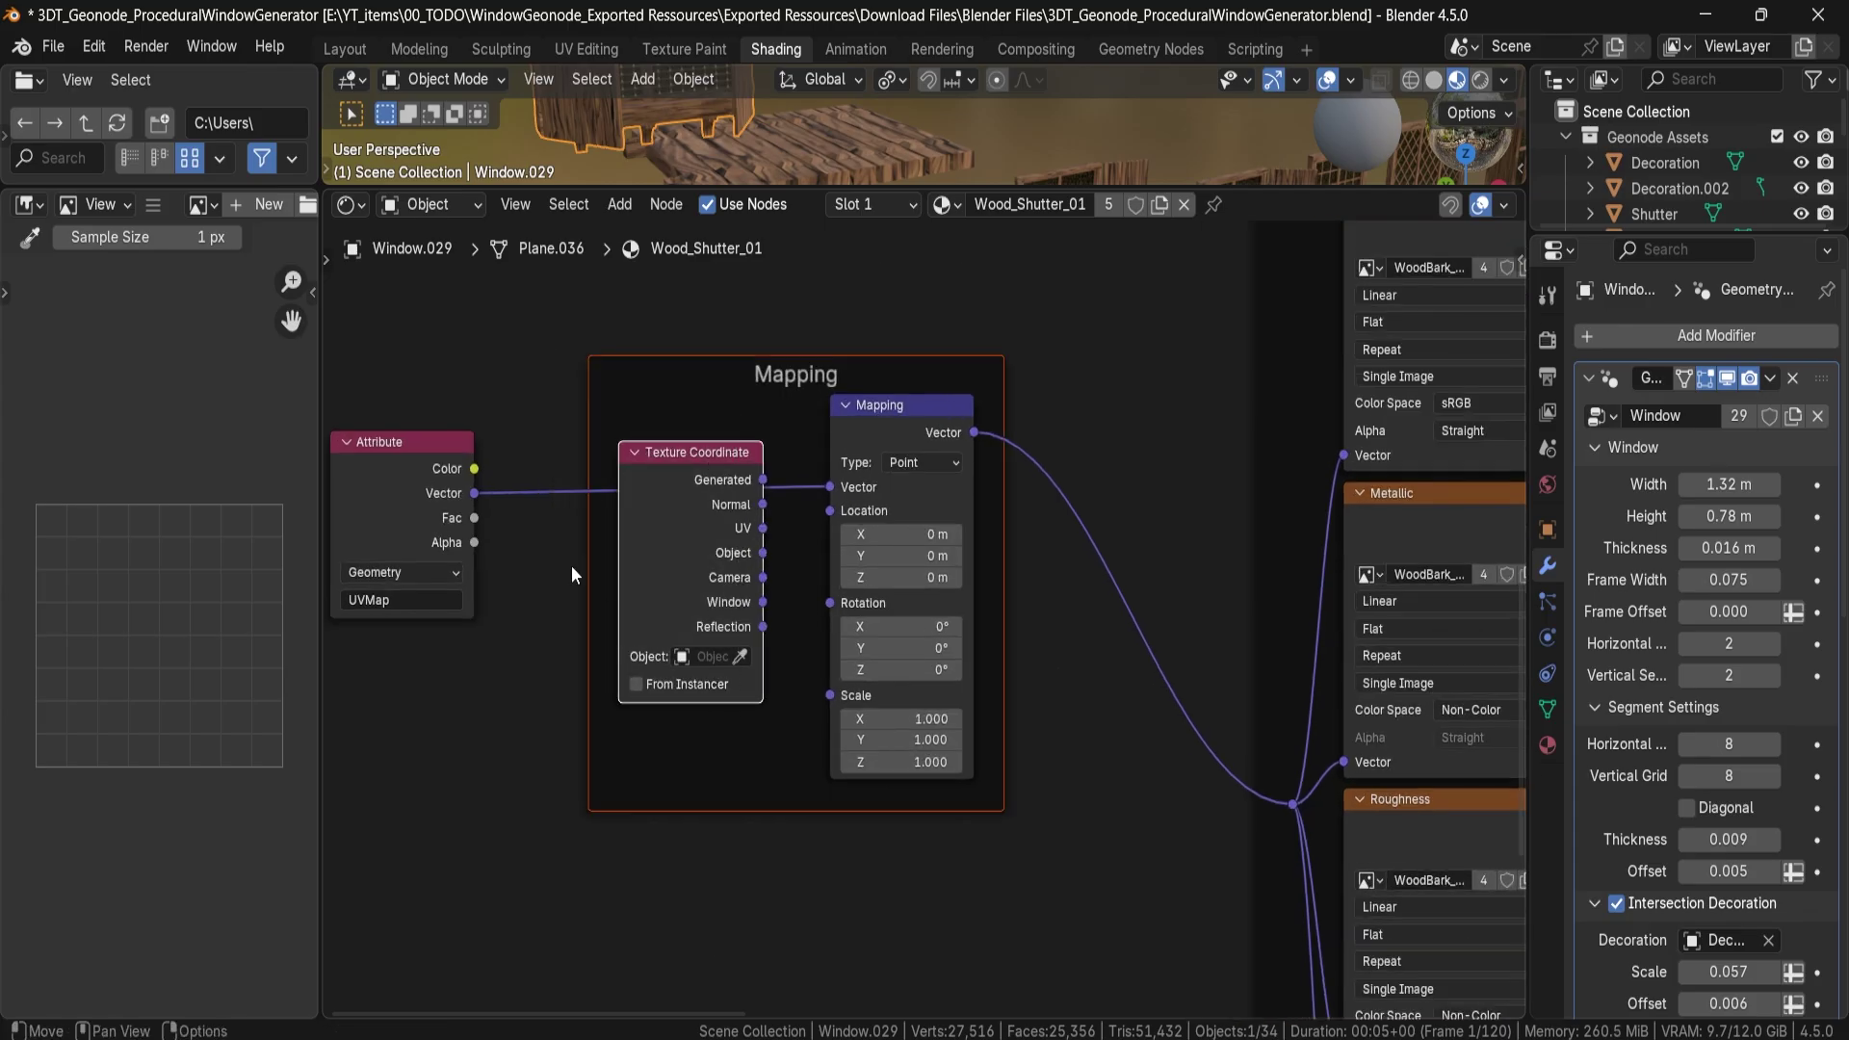
click(526, 528)
middle_drag(510, 555, 690, 554)
click(605, 480)
scroll(530, 593, up, 1)
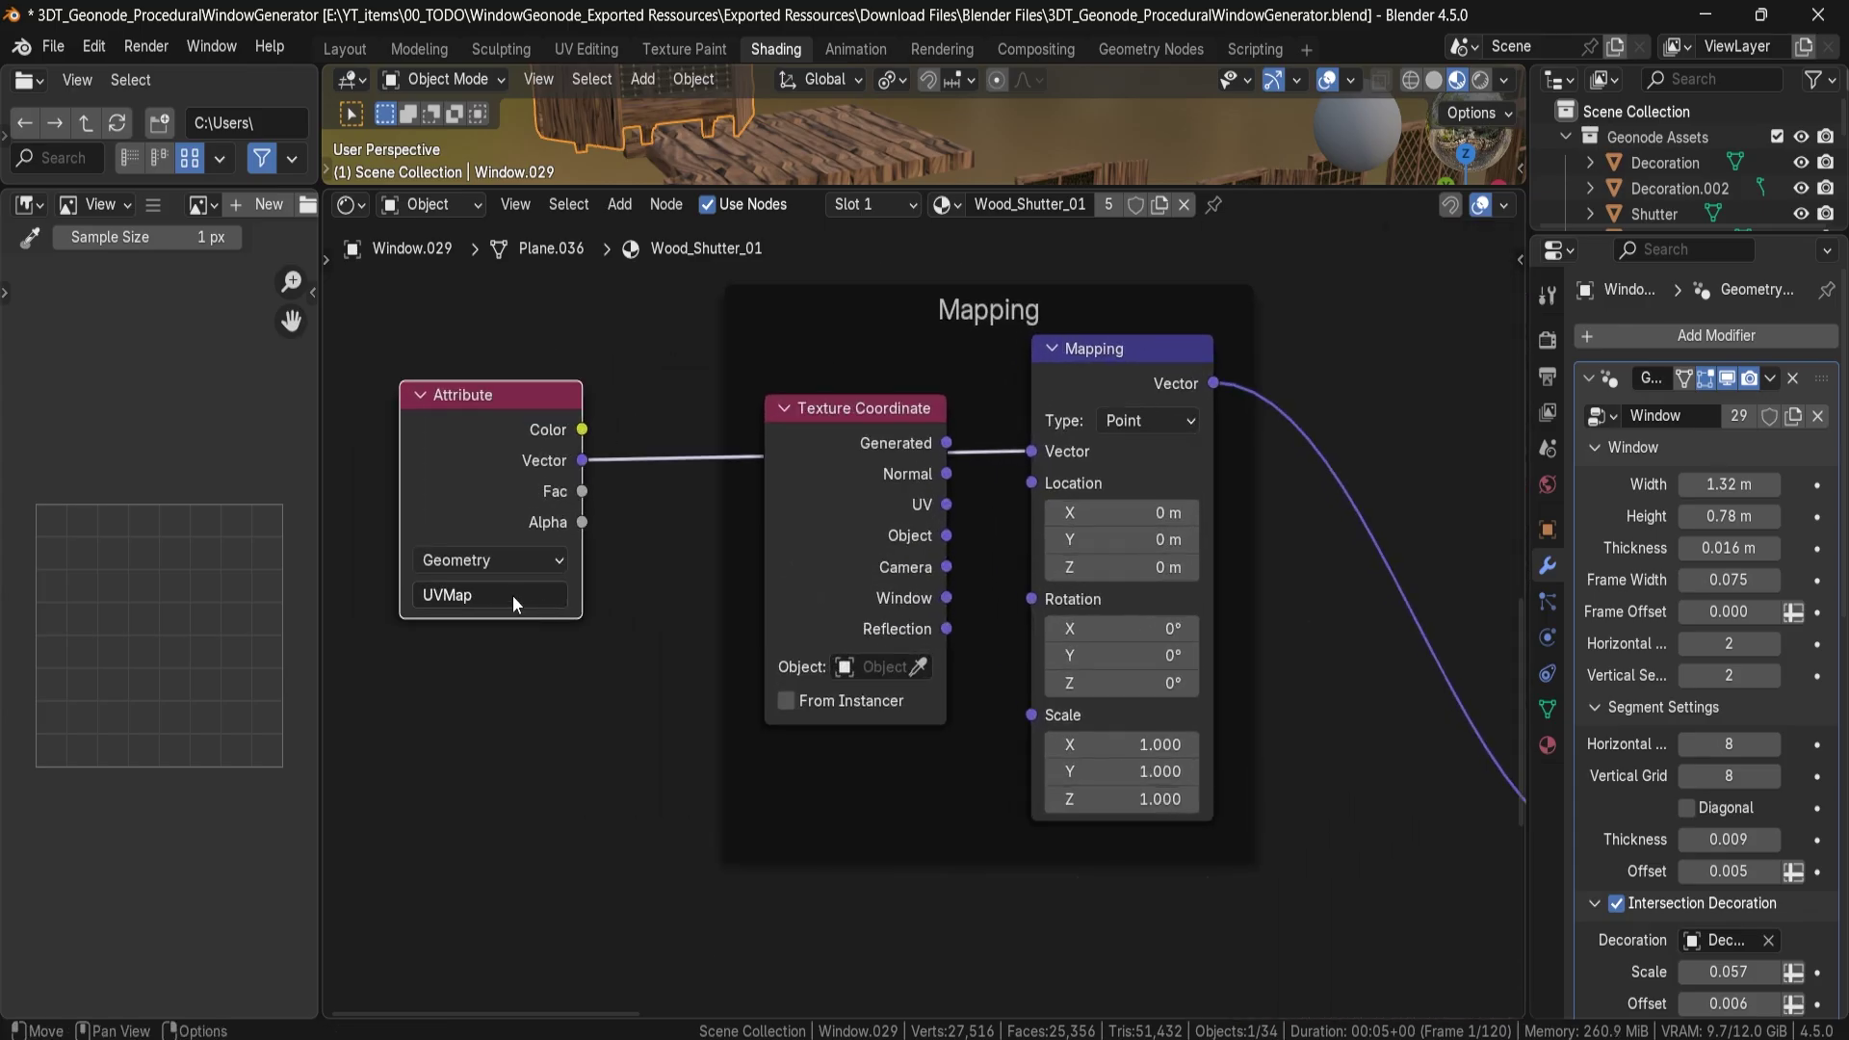
click(513, 595)
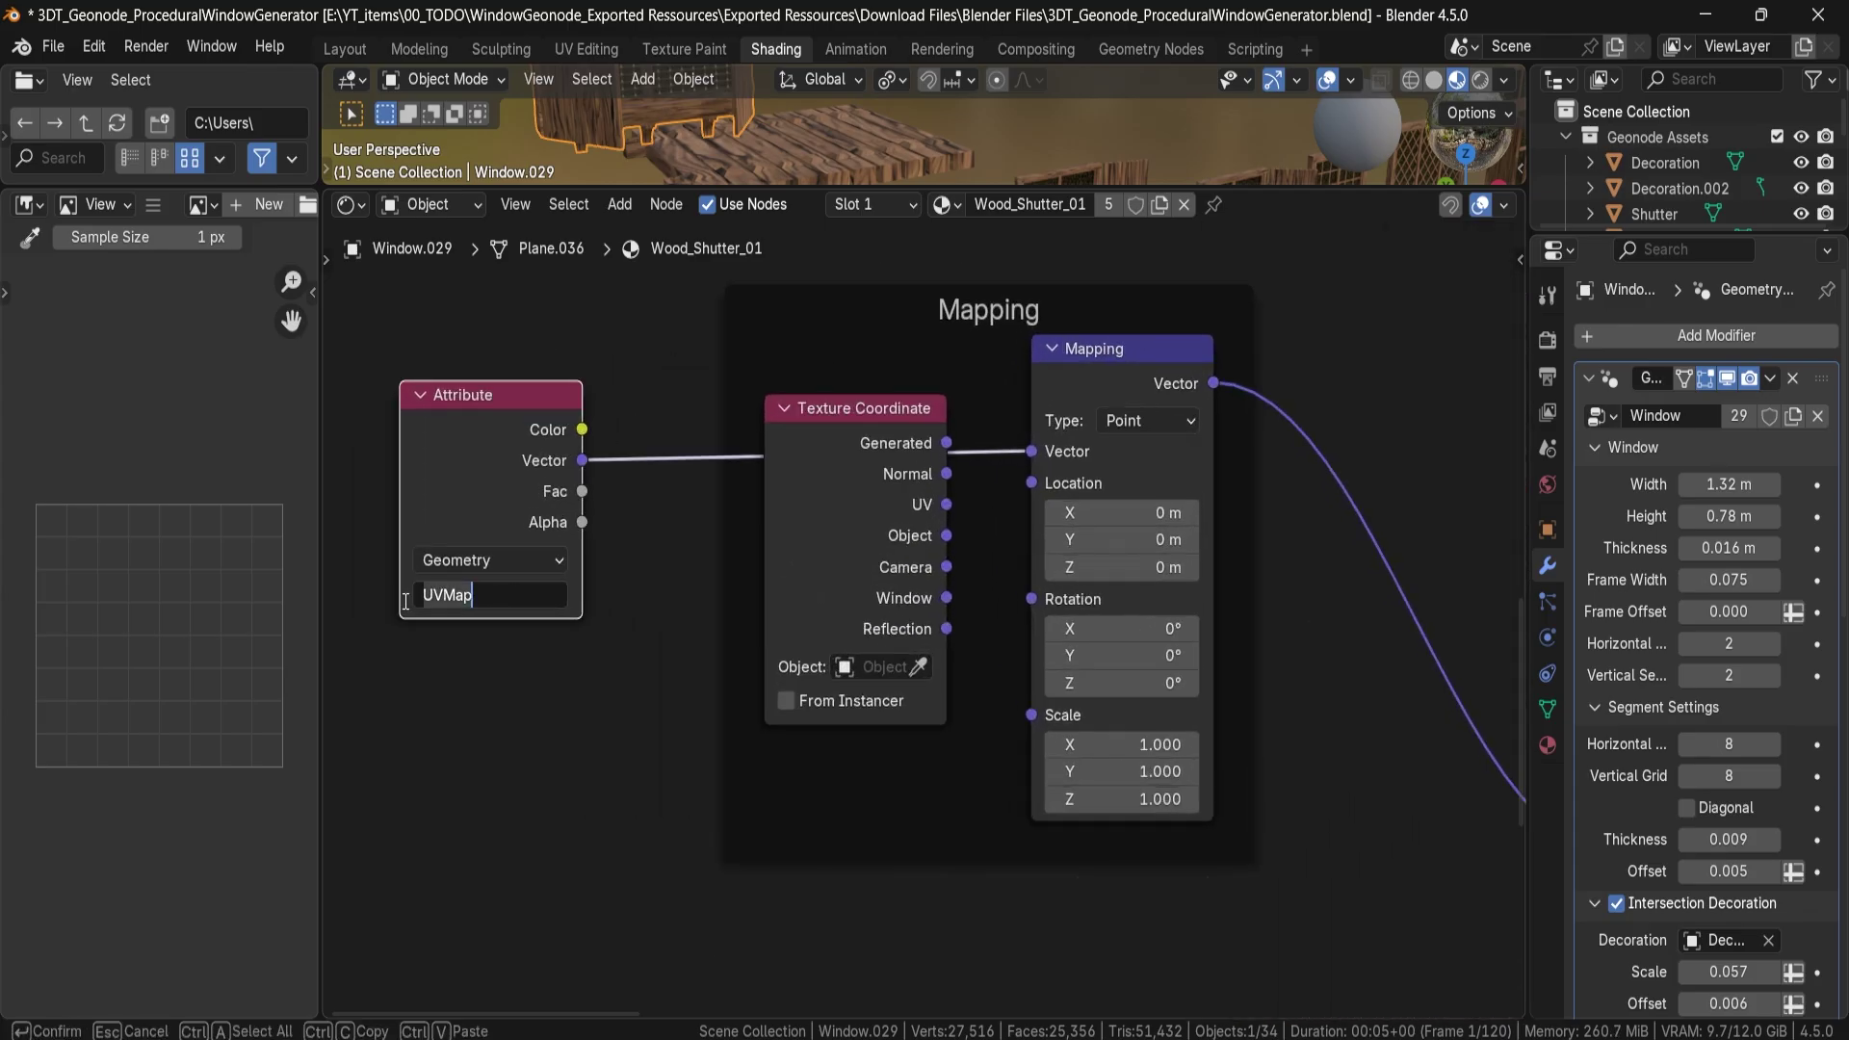
click(480, 597)
key(Return)
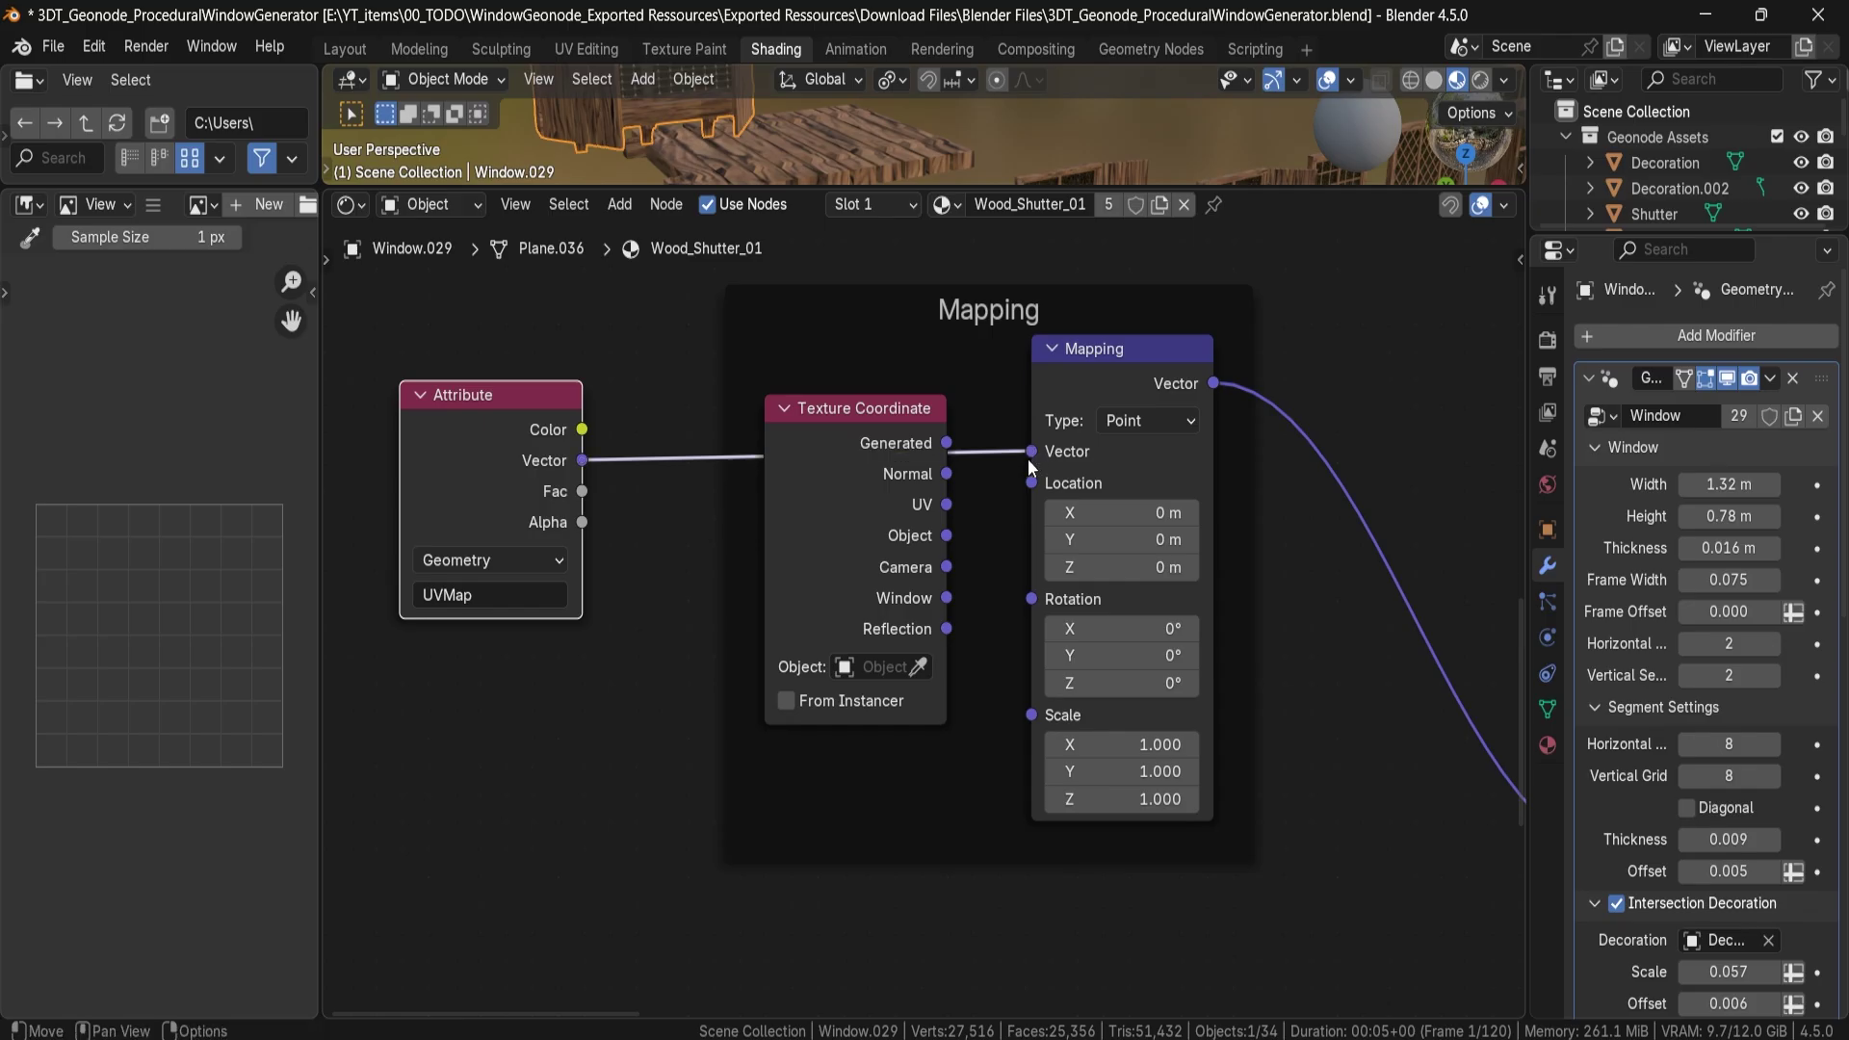
Enlarge the 3D view and inspect the wood grain on the window's shutters and frame up close.
drag(878, 190, 847, 634)
scroll(639, 372, up, 5)
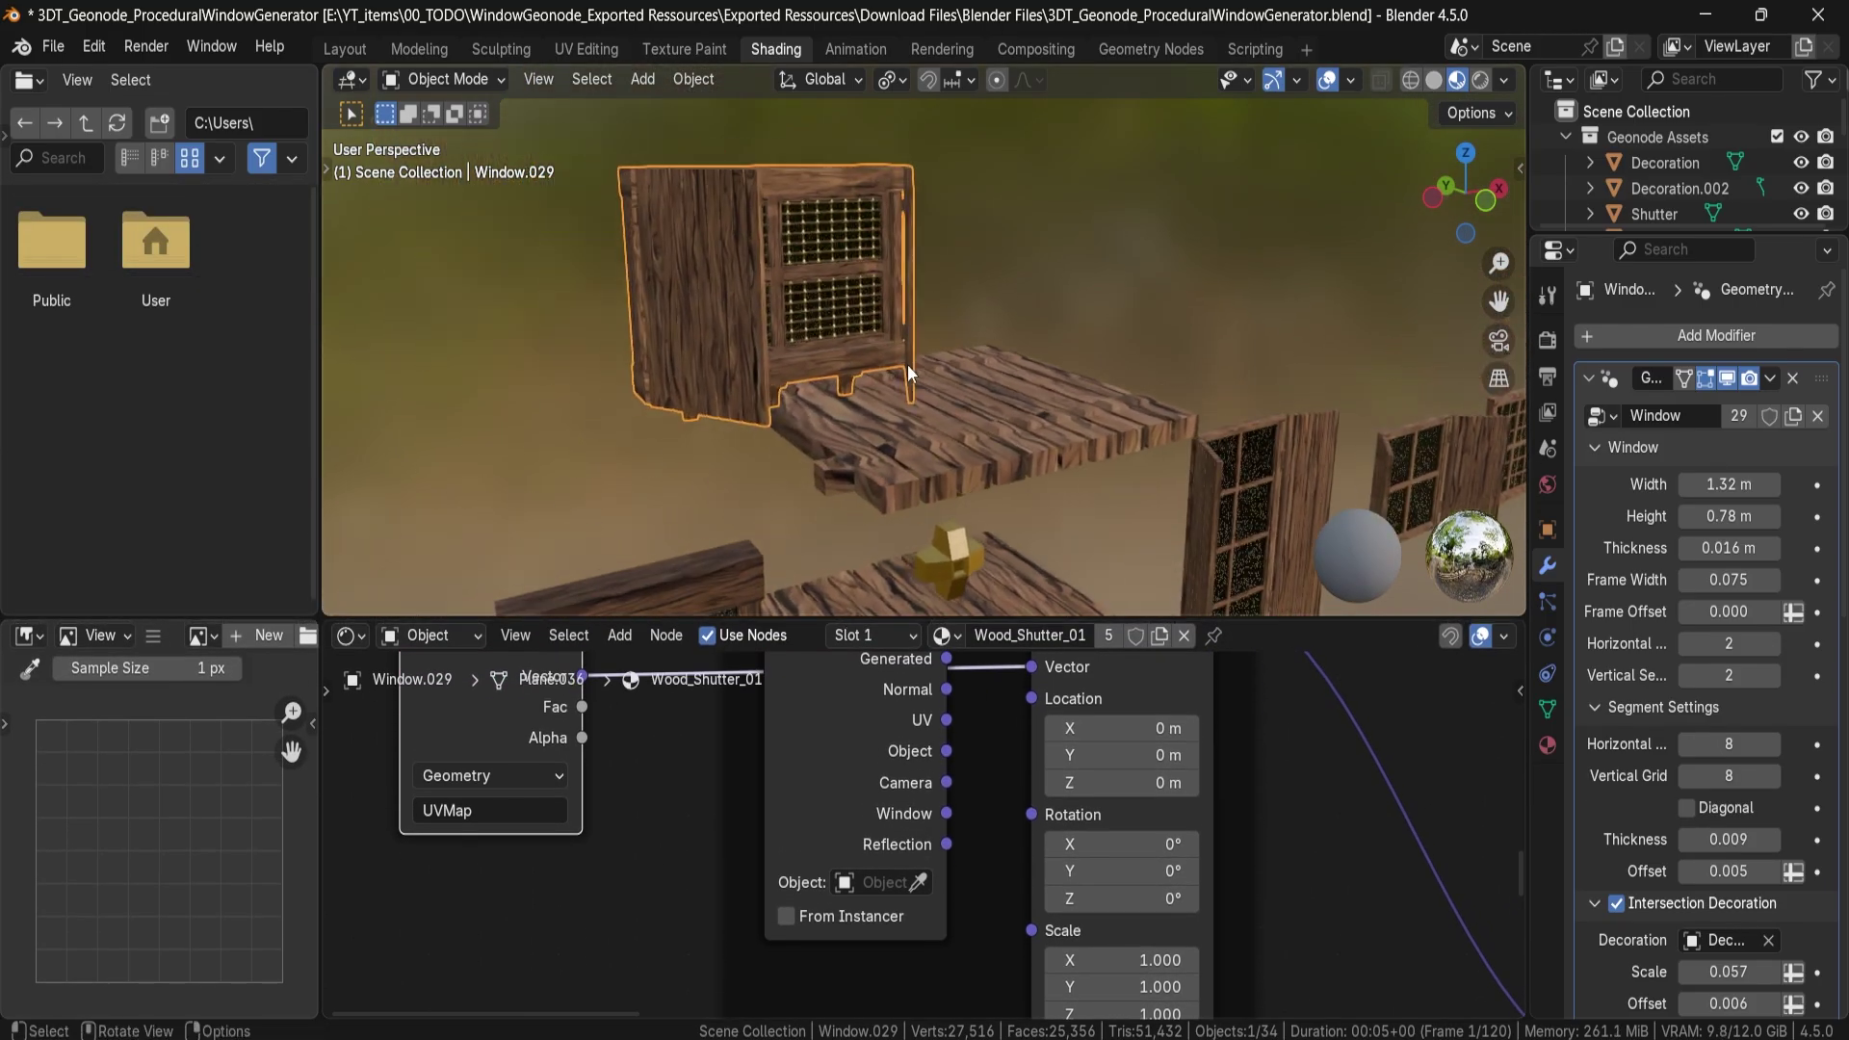
middle_drag(672, 321, 928, 351)
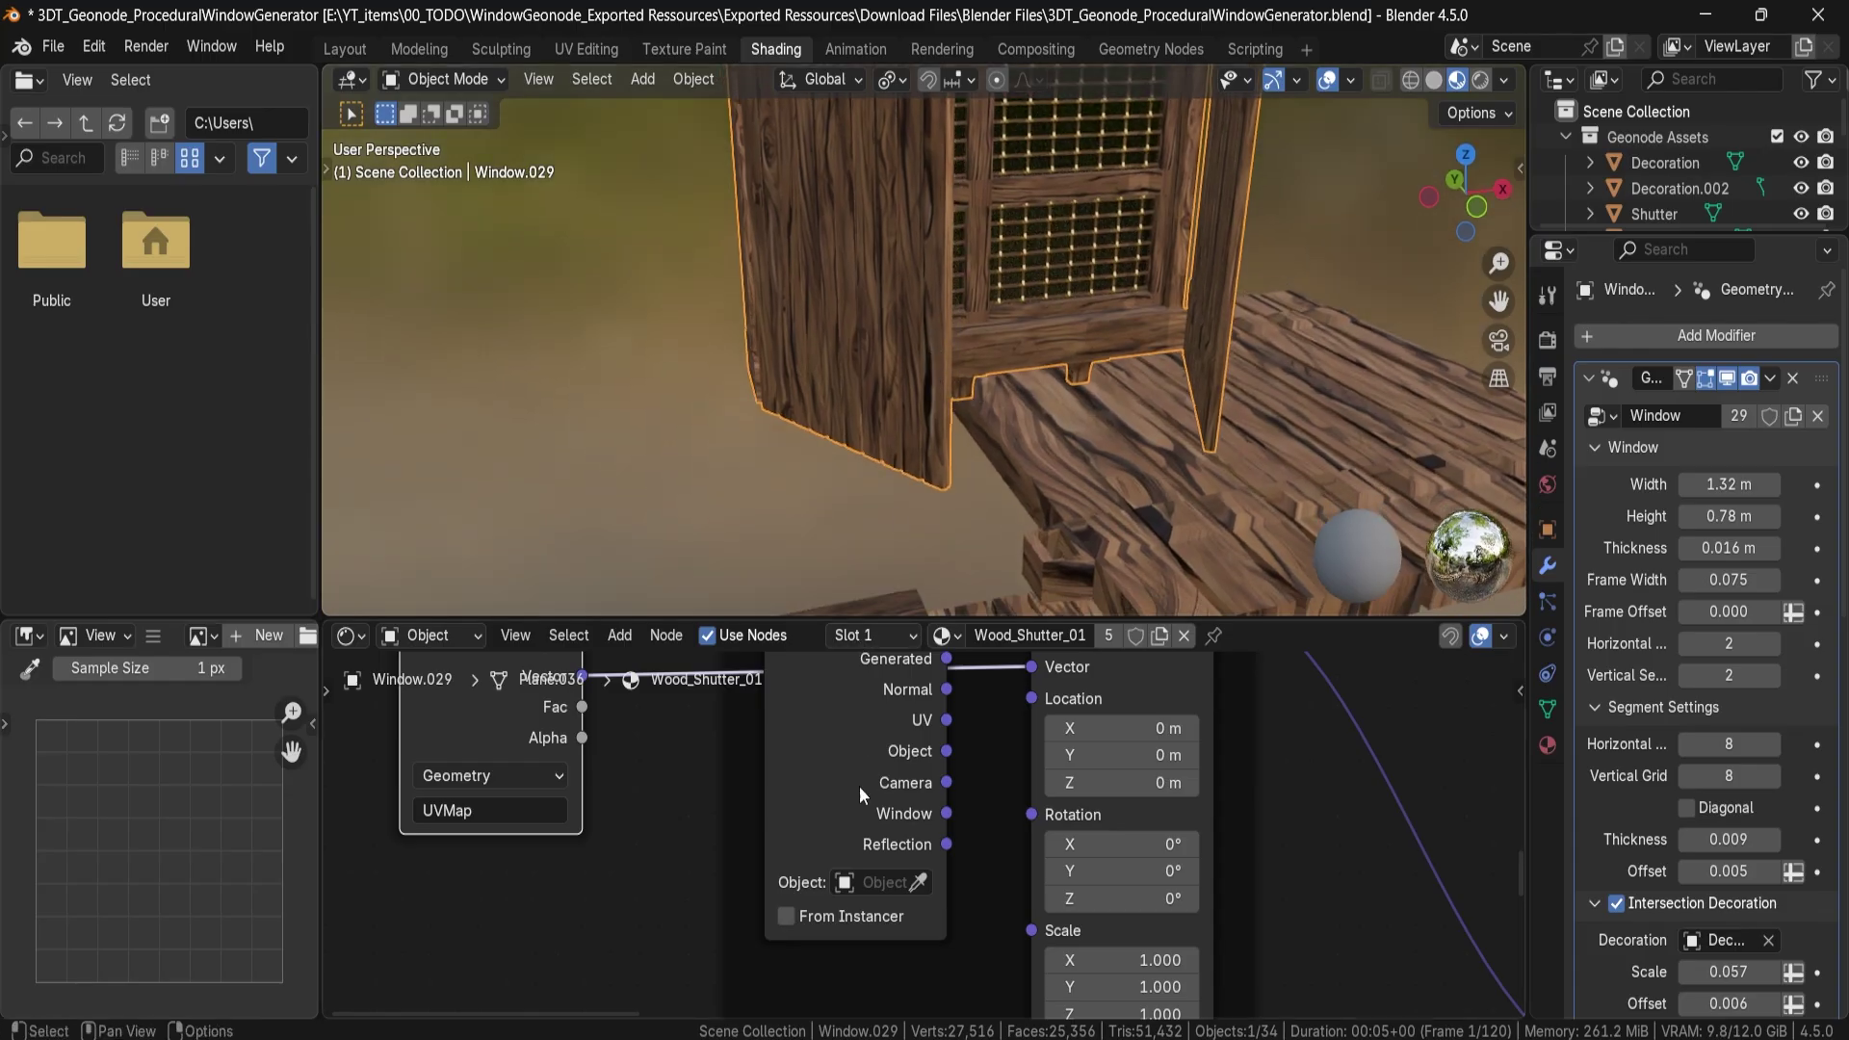
Select the two Bevel nodes, the Difference node and the Color Ramp in Wood_Shutter_01.
scroll(871, 792, down, 12)
middle_drag(1128, 722, 771, 898)
drag(1145, 616, 1107, 281)
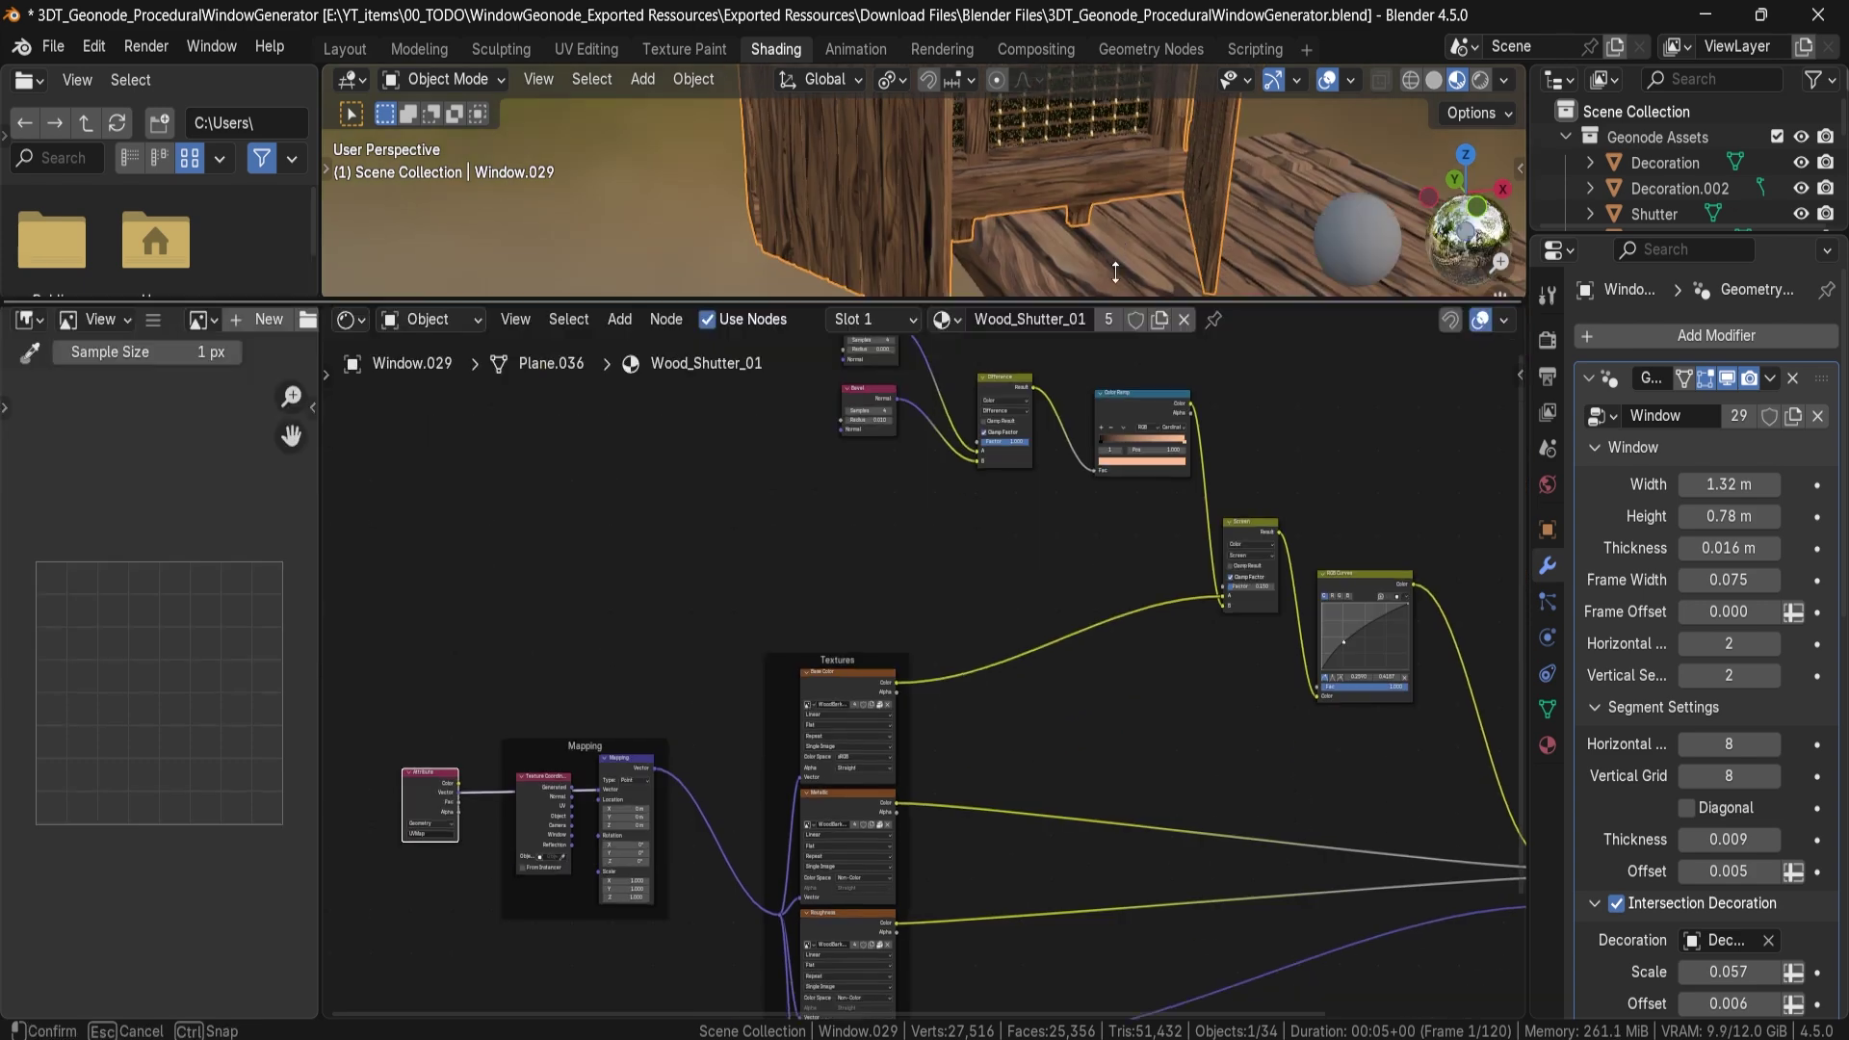
scroll(897, 676, up, 3)
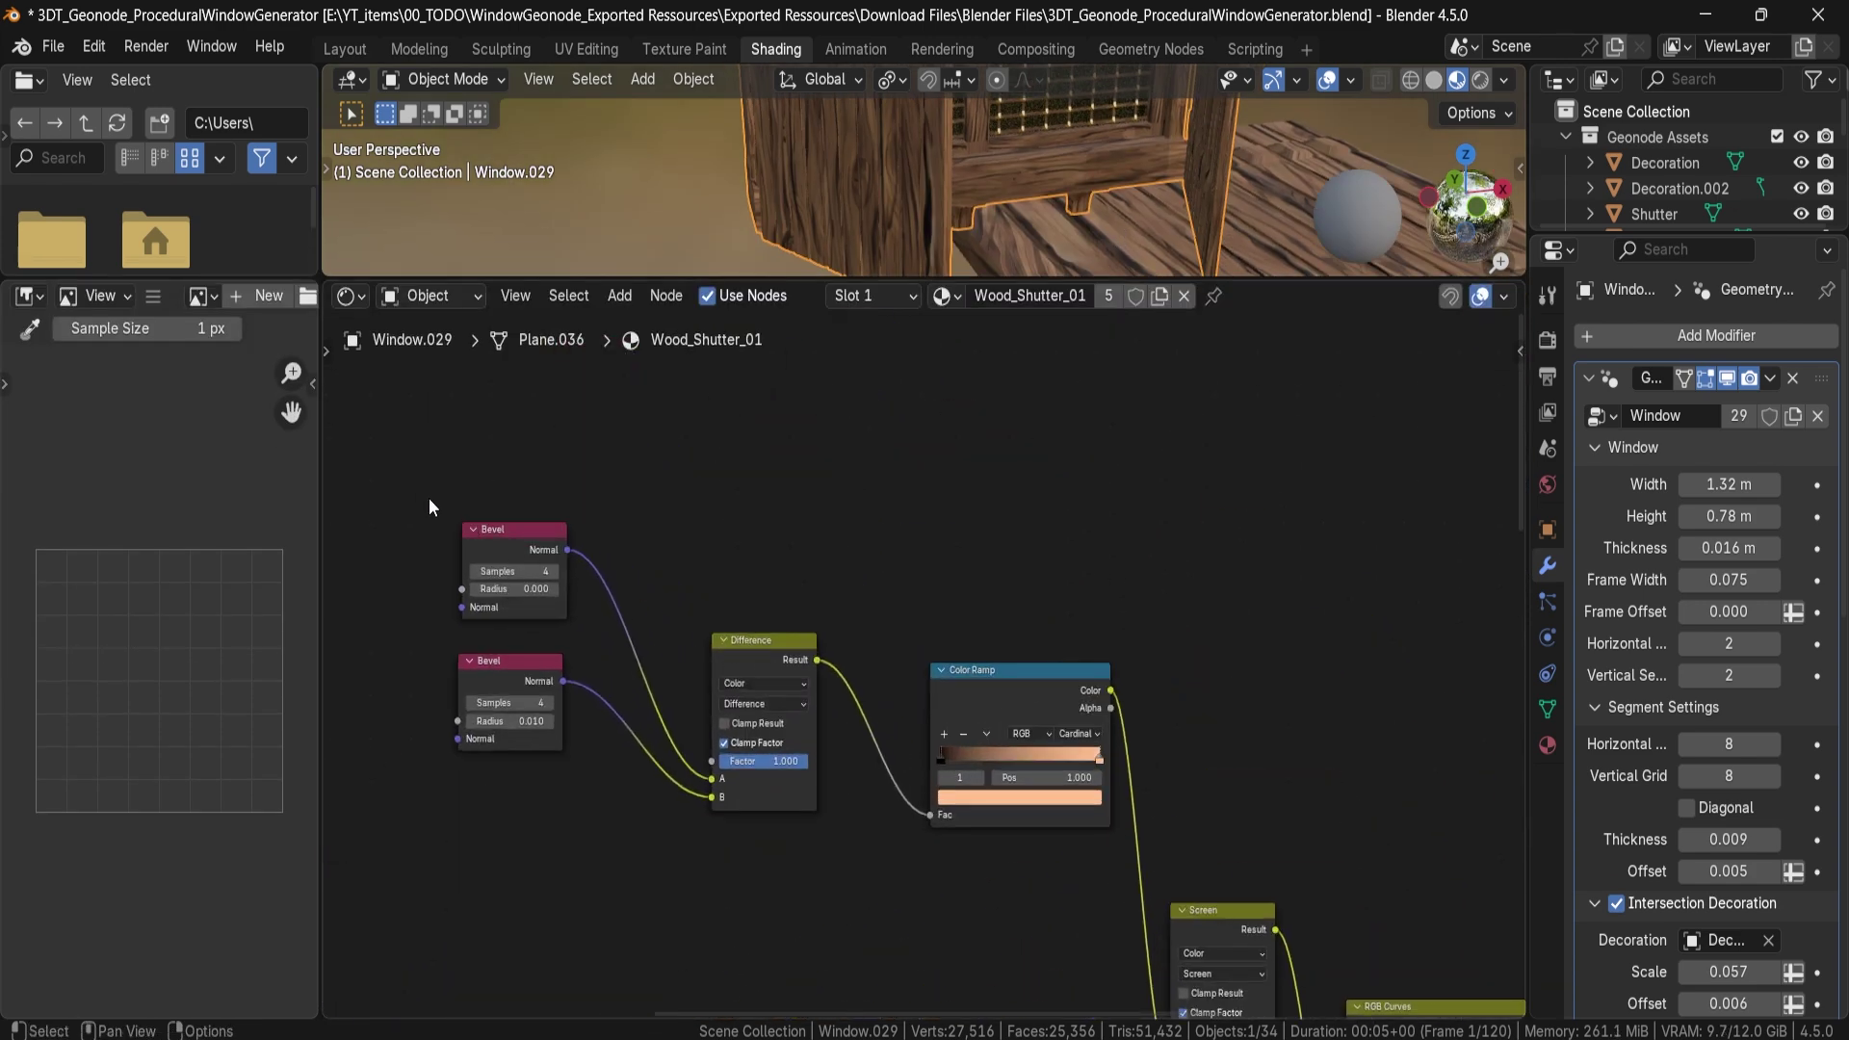
drag(429, 499, 1090, 840)
Display the window with rendered shading in an enlarged 3D view and inspect the edges of its wood.
click(1480, 81)
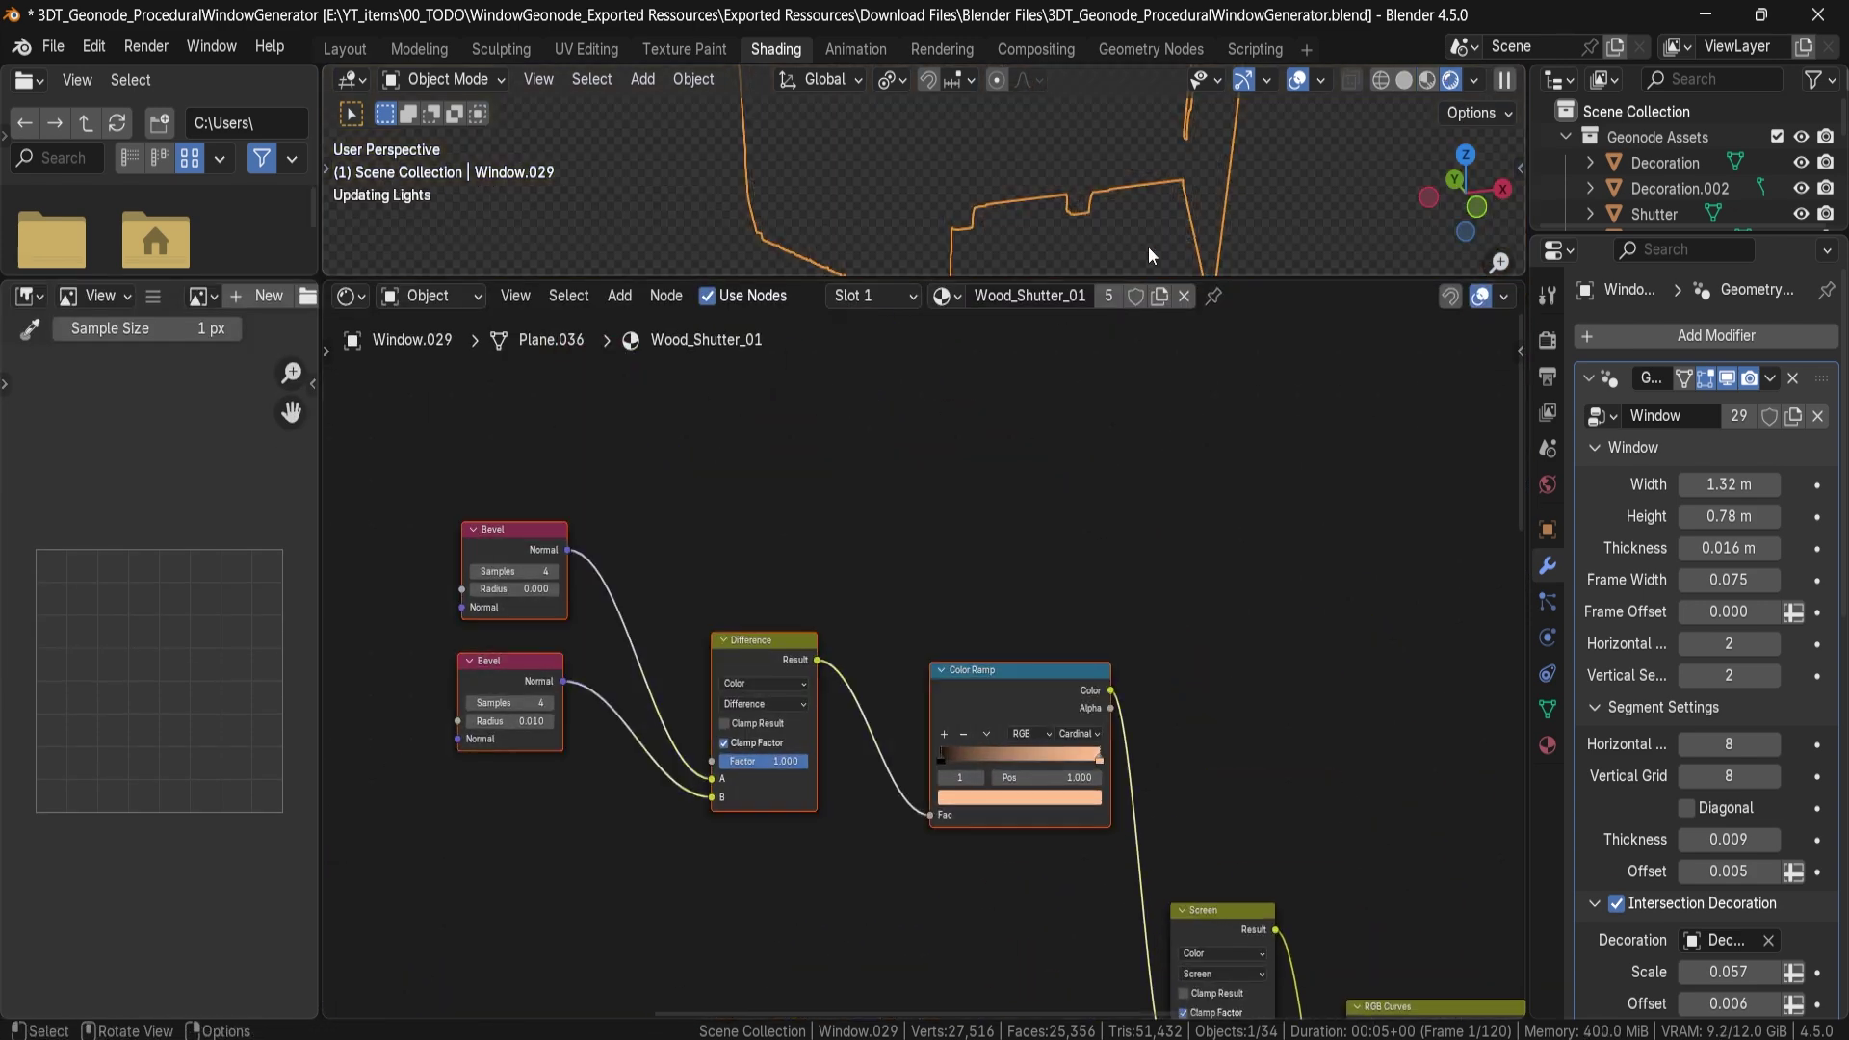
drag(1083, 278, 1040, 698)
scroll(945, 372, up, 5)
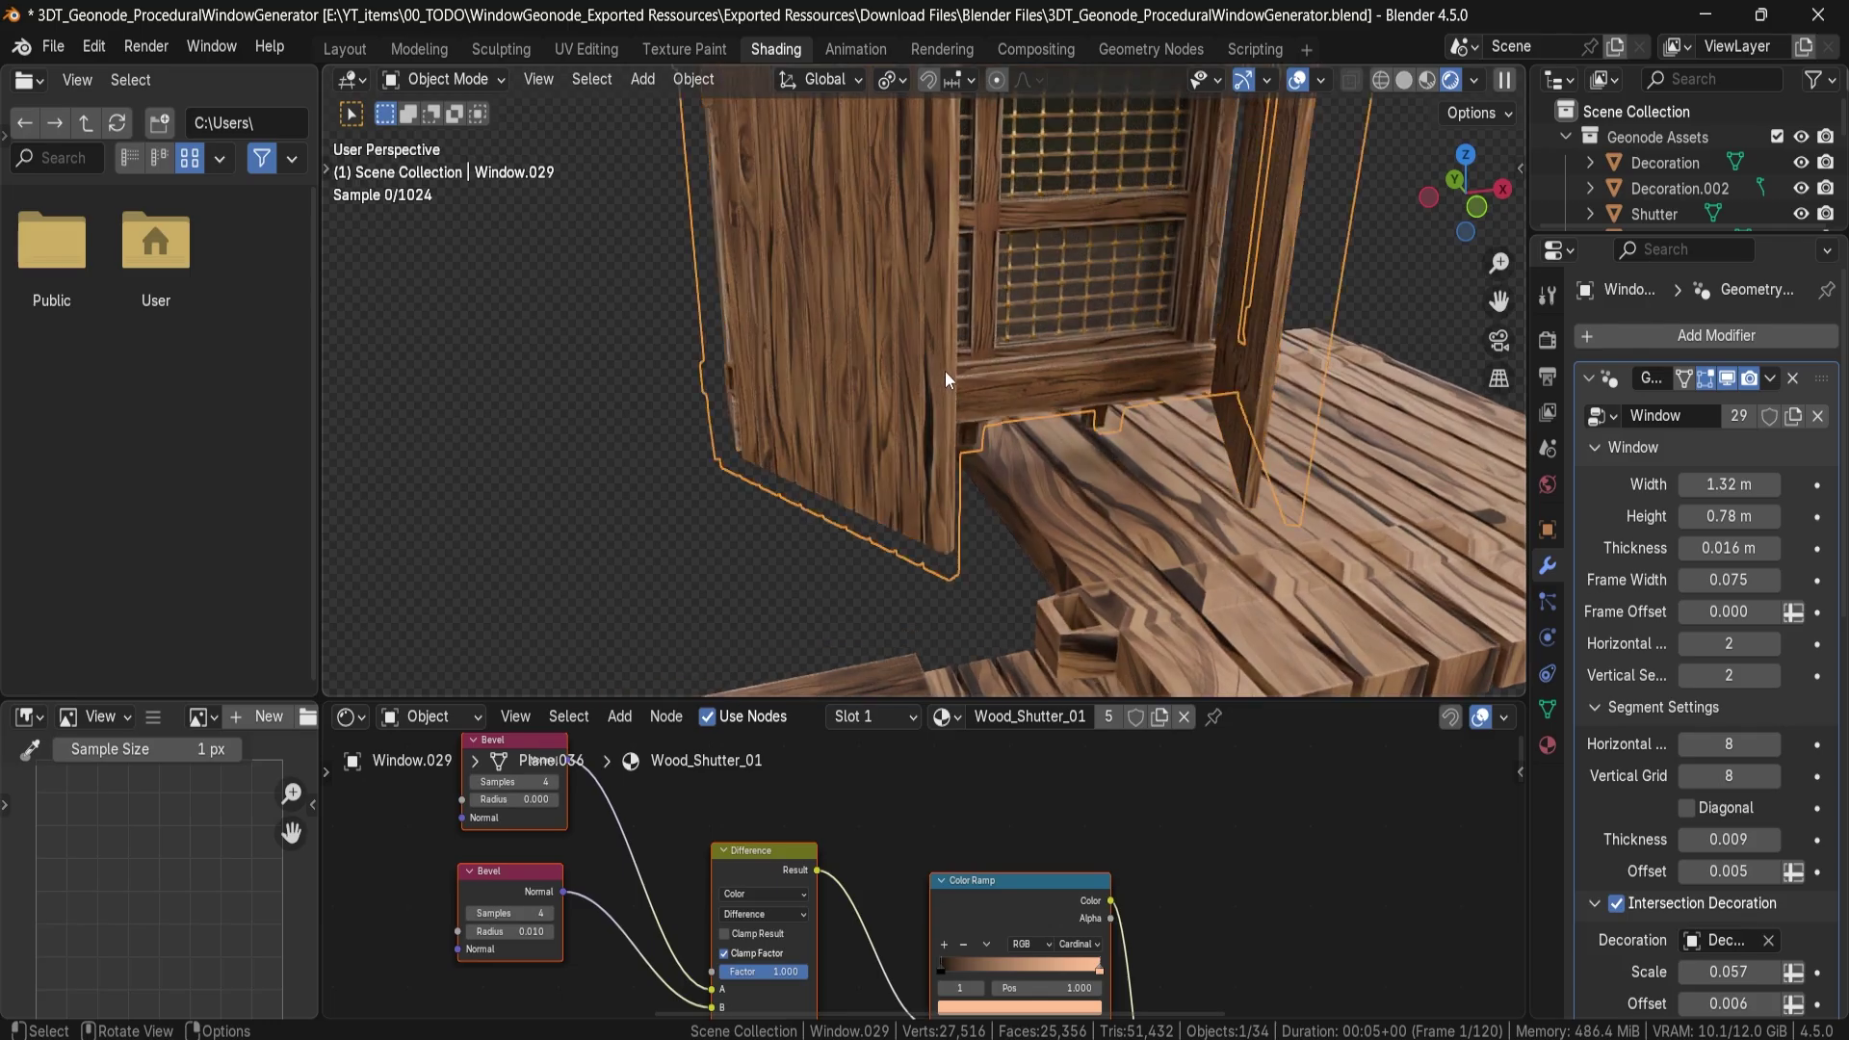
shift+middle_drag(1024, 368, 704, 407)
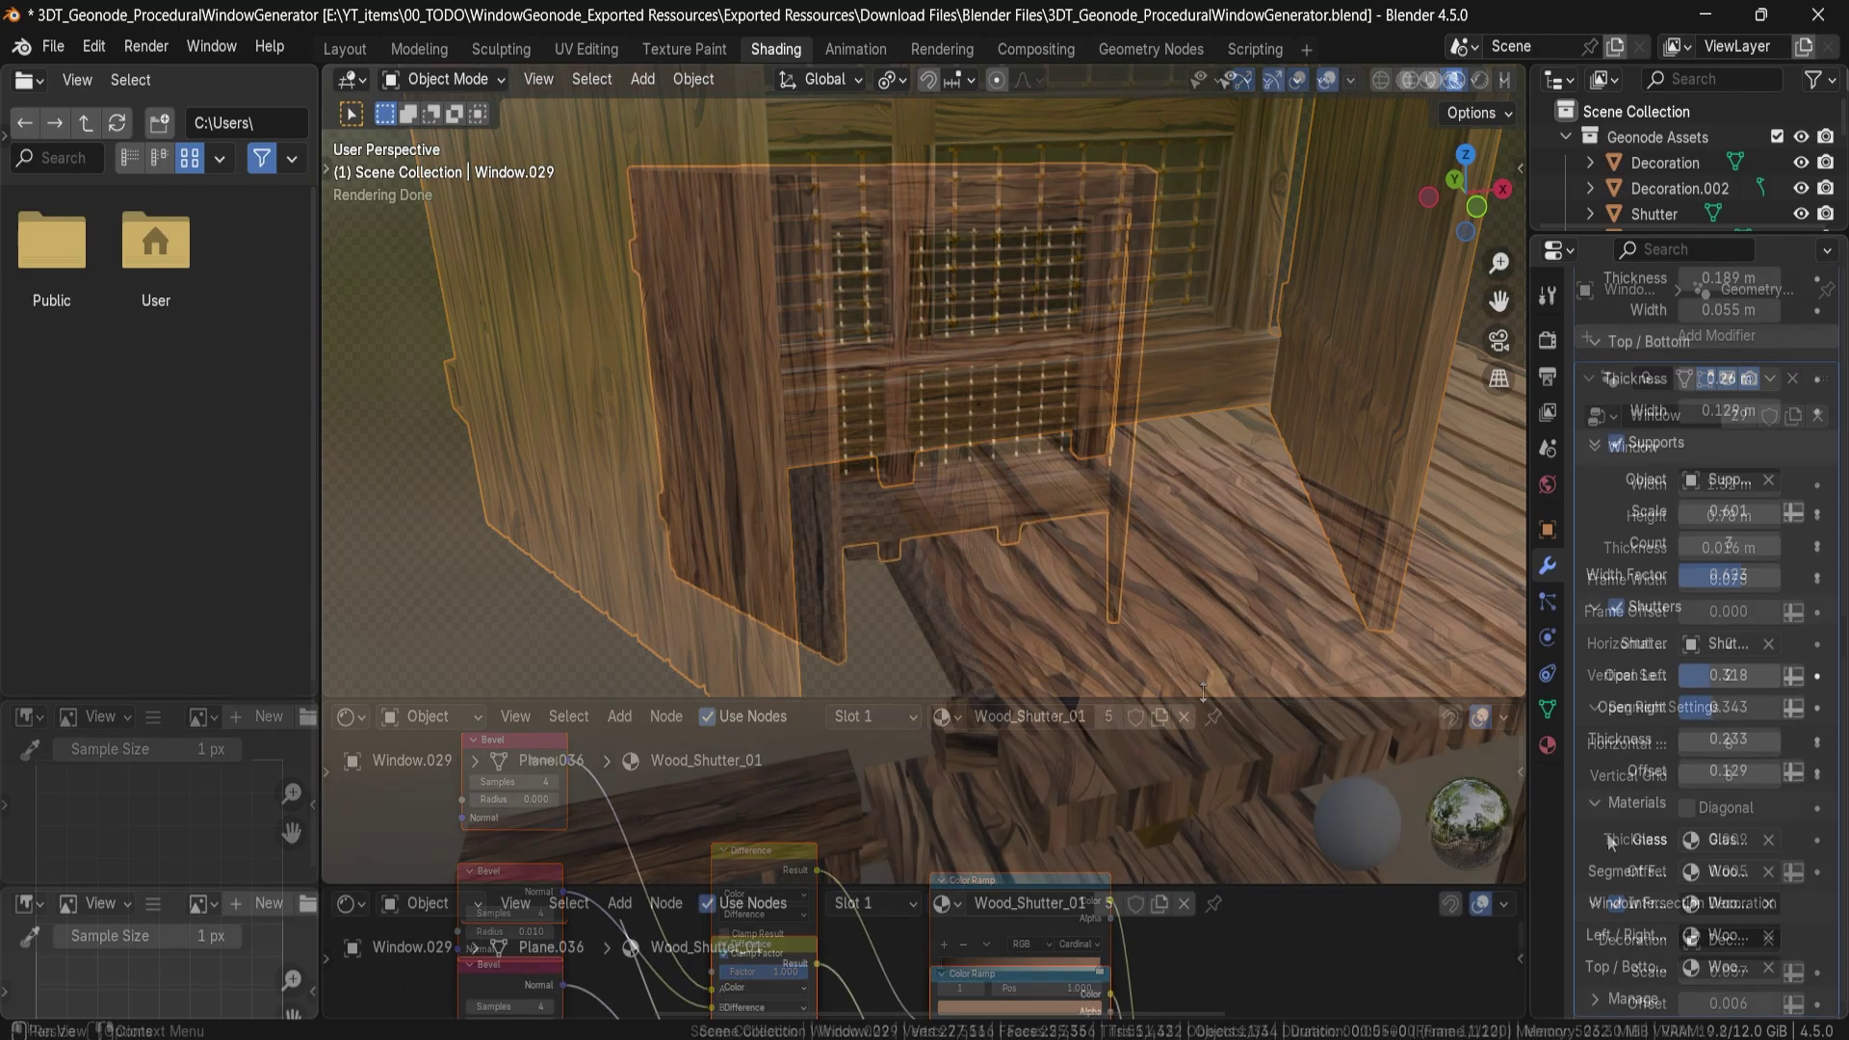
Widen the modifier properties and assign Wood_02 to the Segment Frame and the Top / Bottom Frame.
drag(1528, 743, 1425, 693)
middle_drag(828, 405, 689, 365)
middle_drag(1033, 464, 911, 528)
scroll(1140, 644, up, 4)
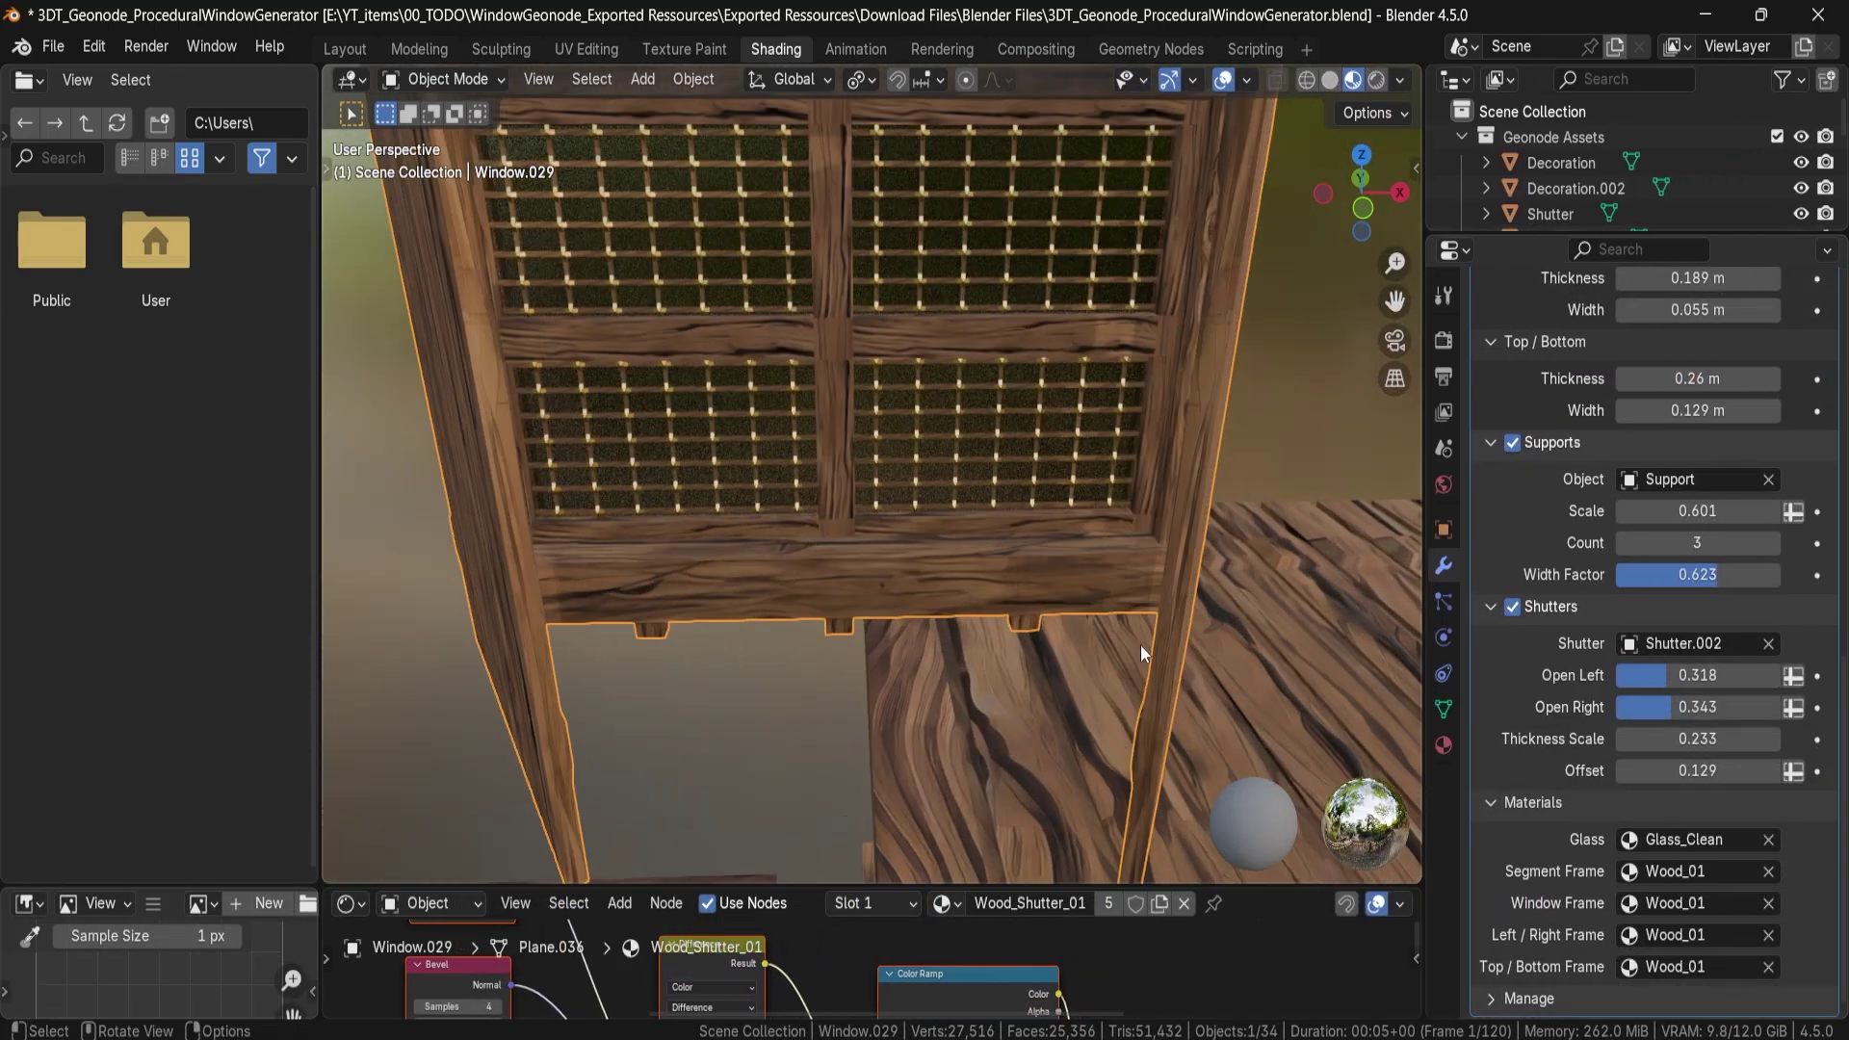
click(1631, 873)
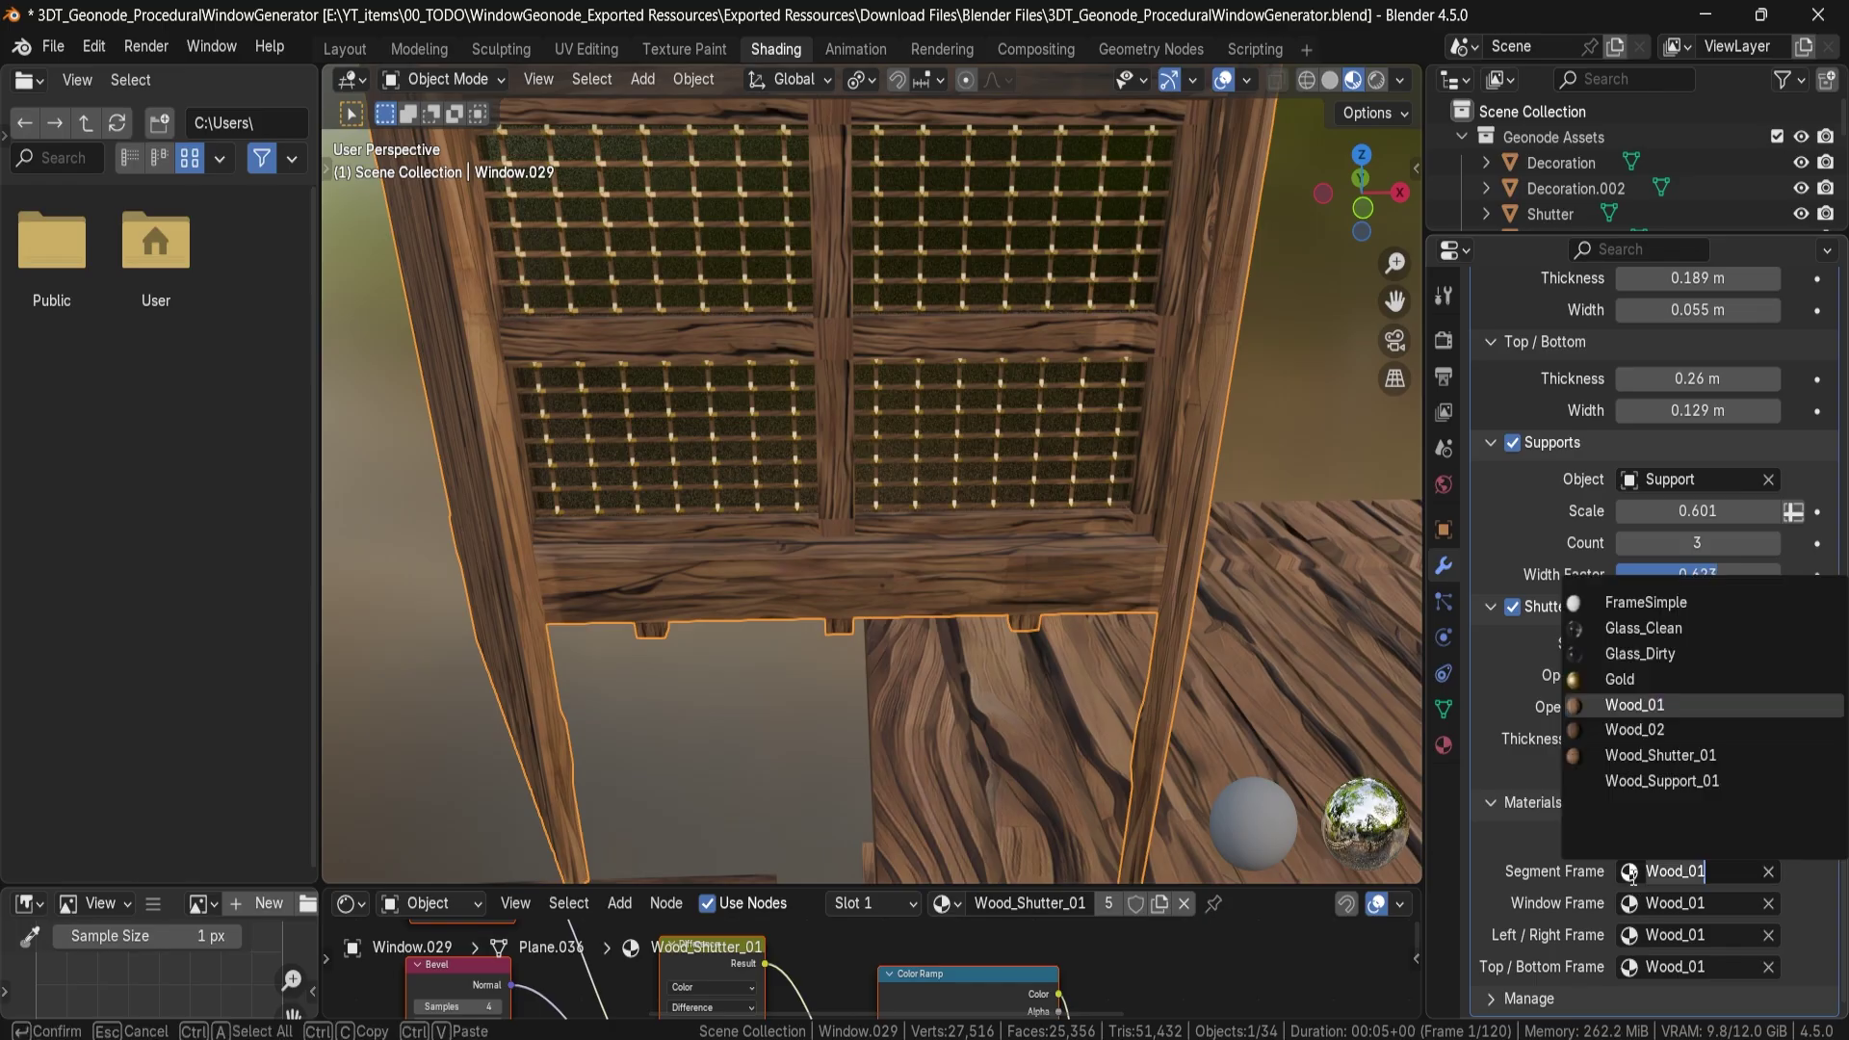
click(1634, 730)
middle_drag(1078, 655, 1234, 693)
click(1629, 966)
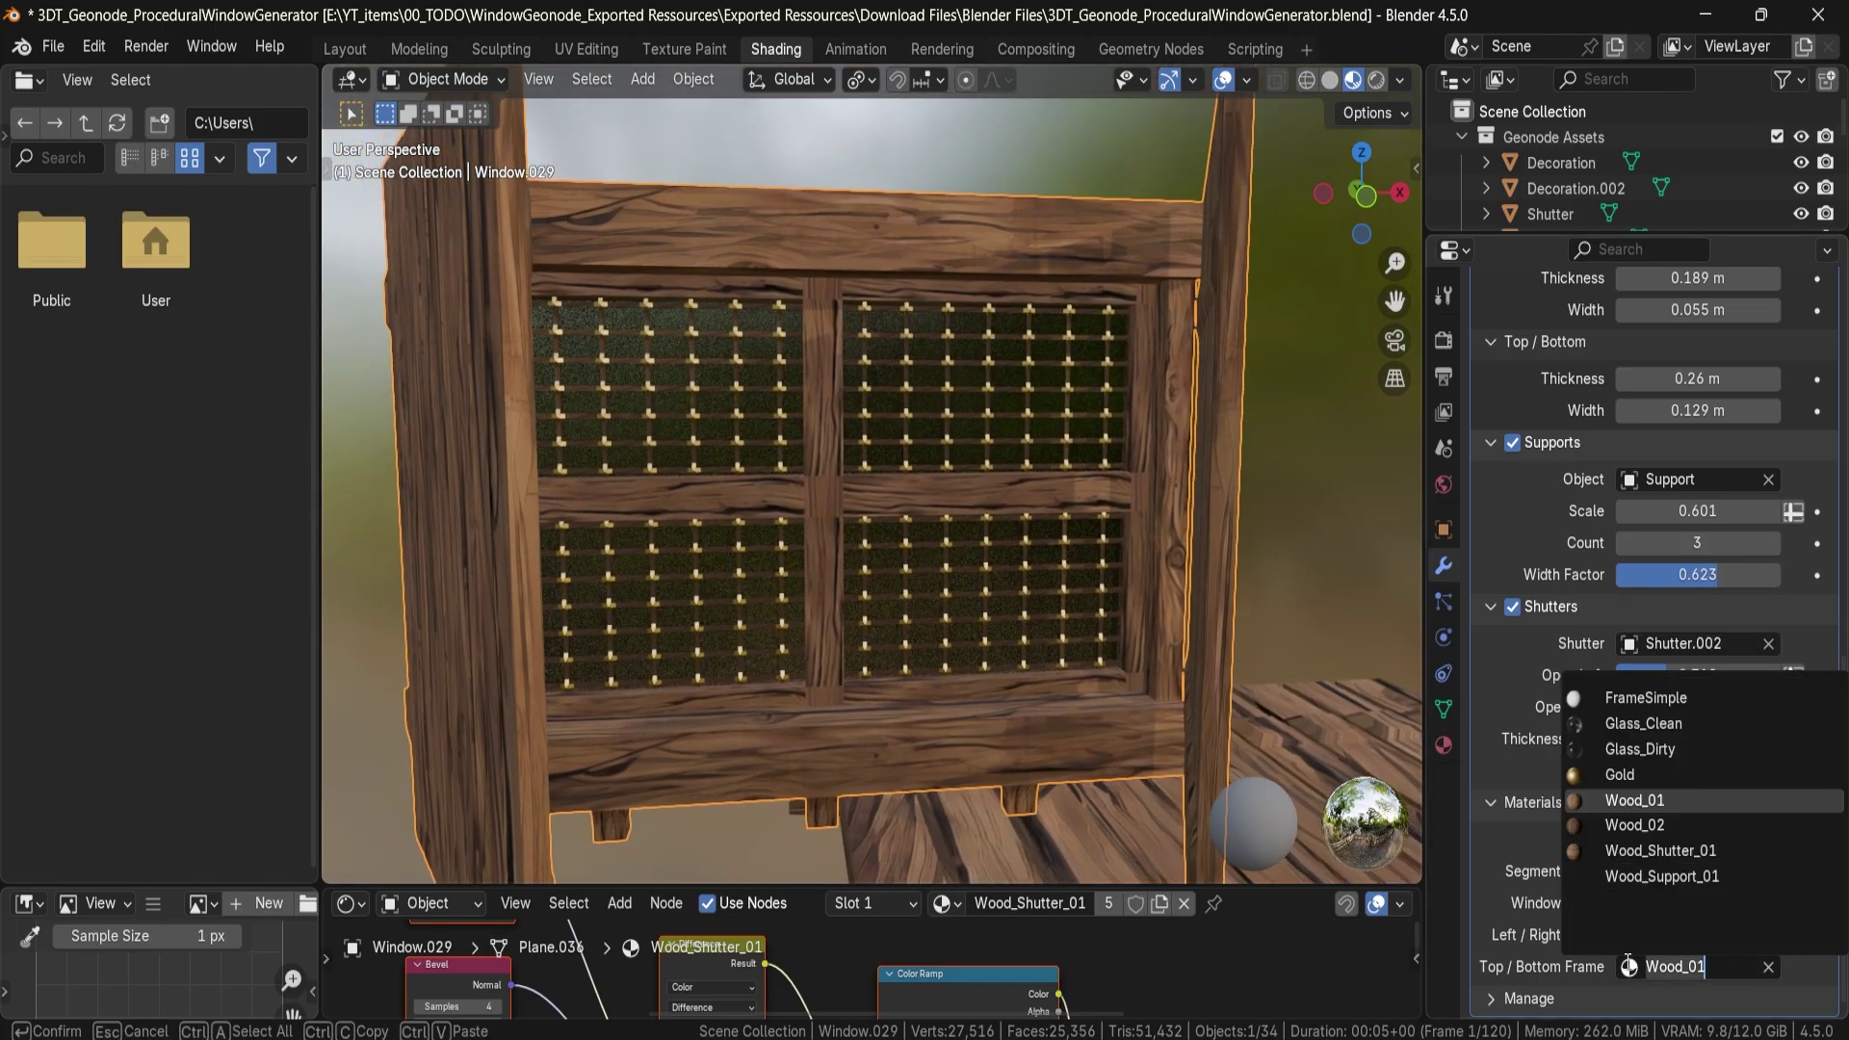
click(1600, 826)
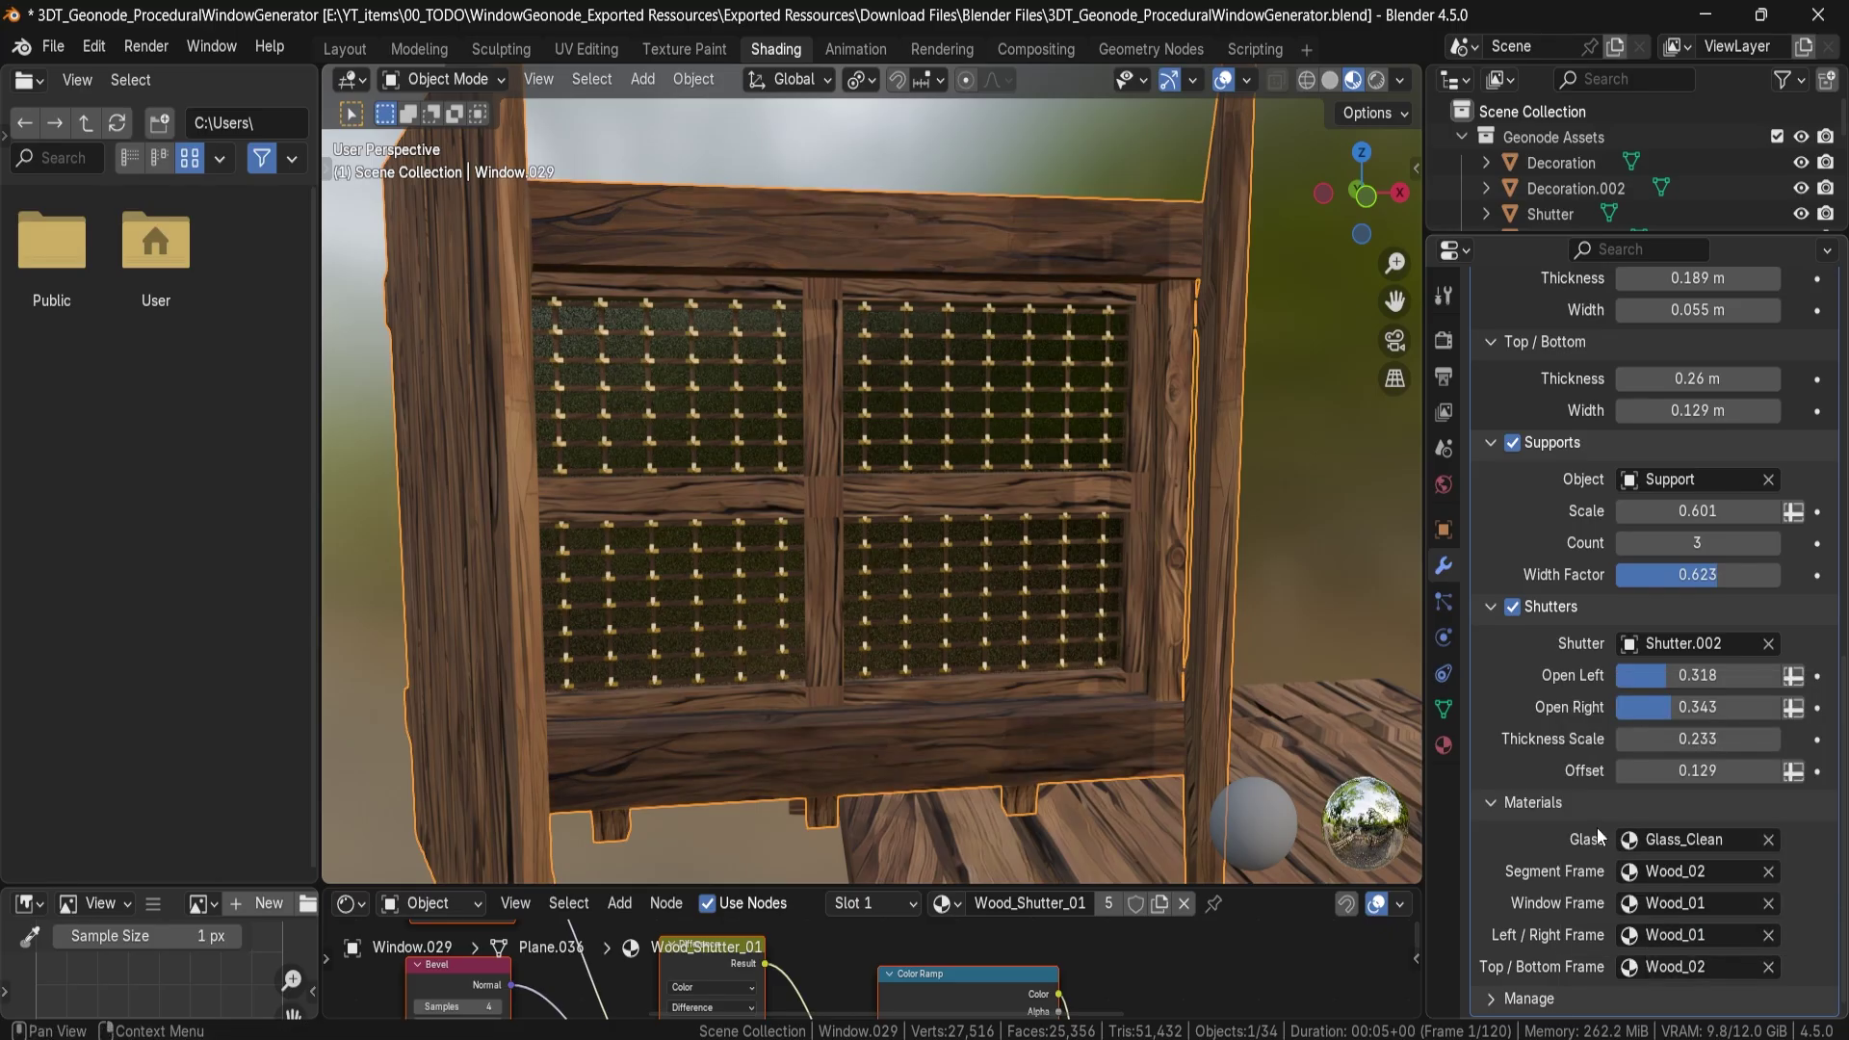
Show the window in rendered shading and assign the Gold material to its Top / Bottom Frame.
middle_drag(818, 674, 1079, 412)
click(1376, 81)
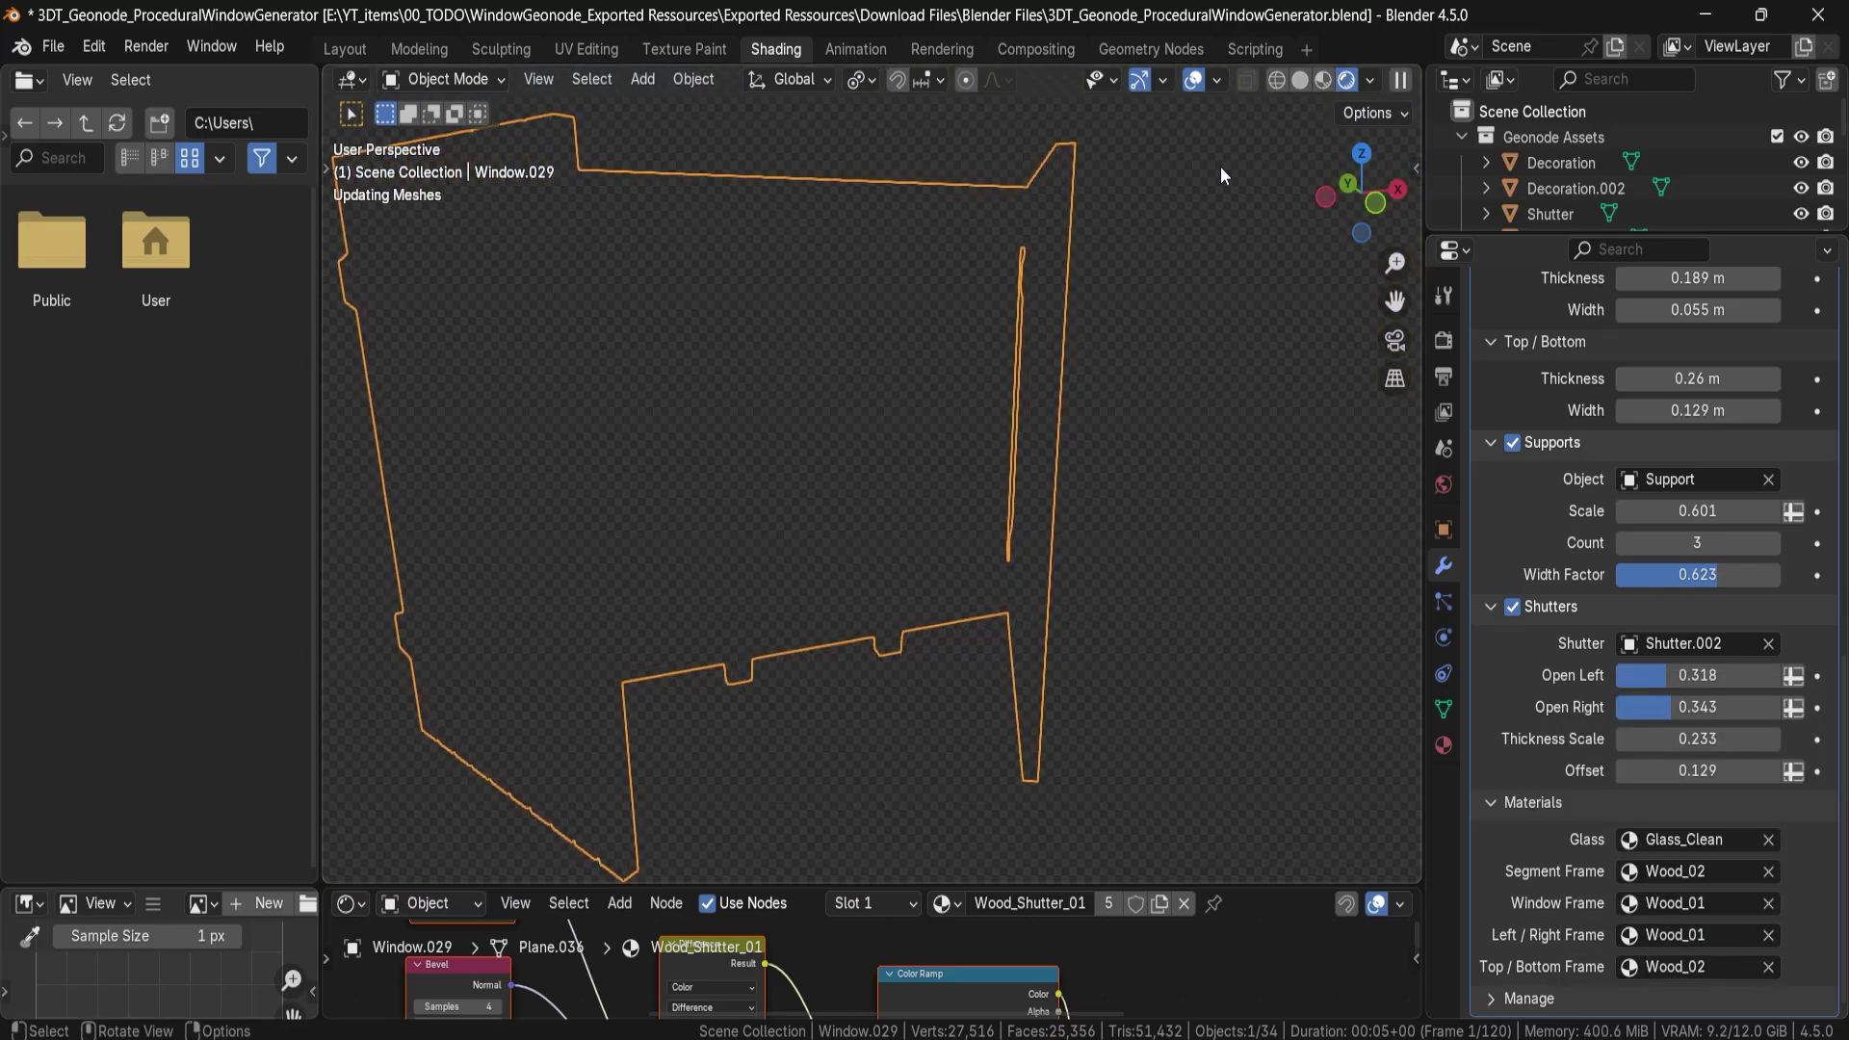
middle_drag(944, 374, 749, 589)
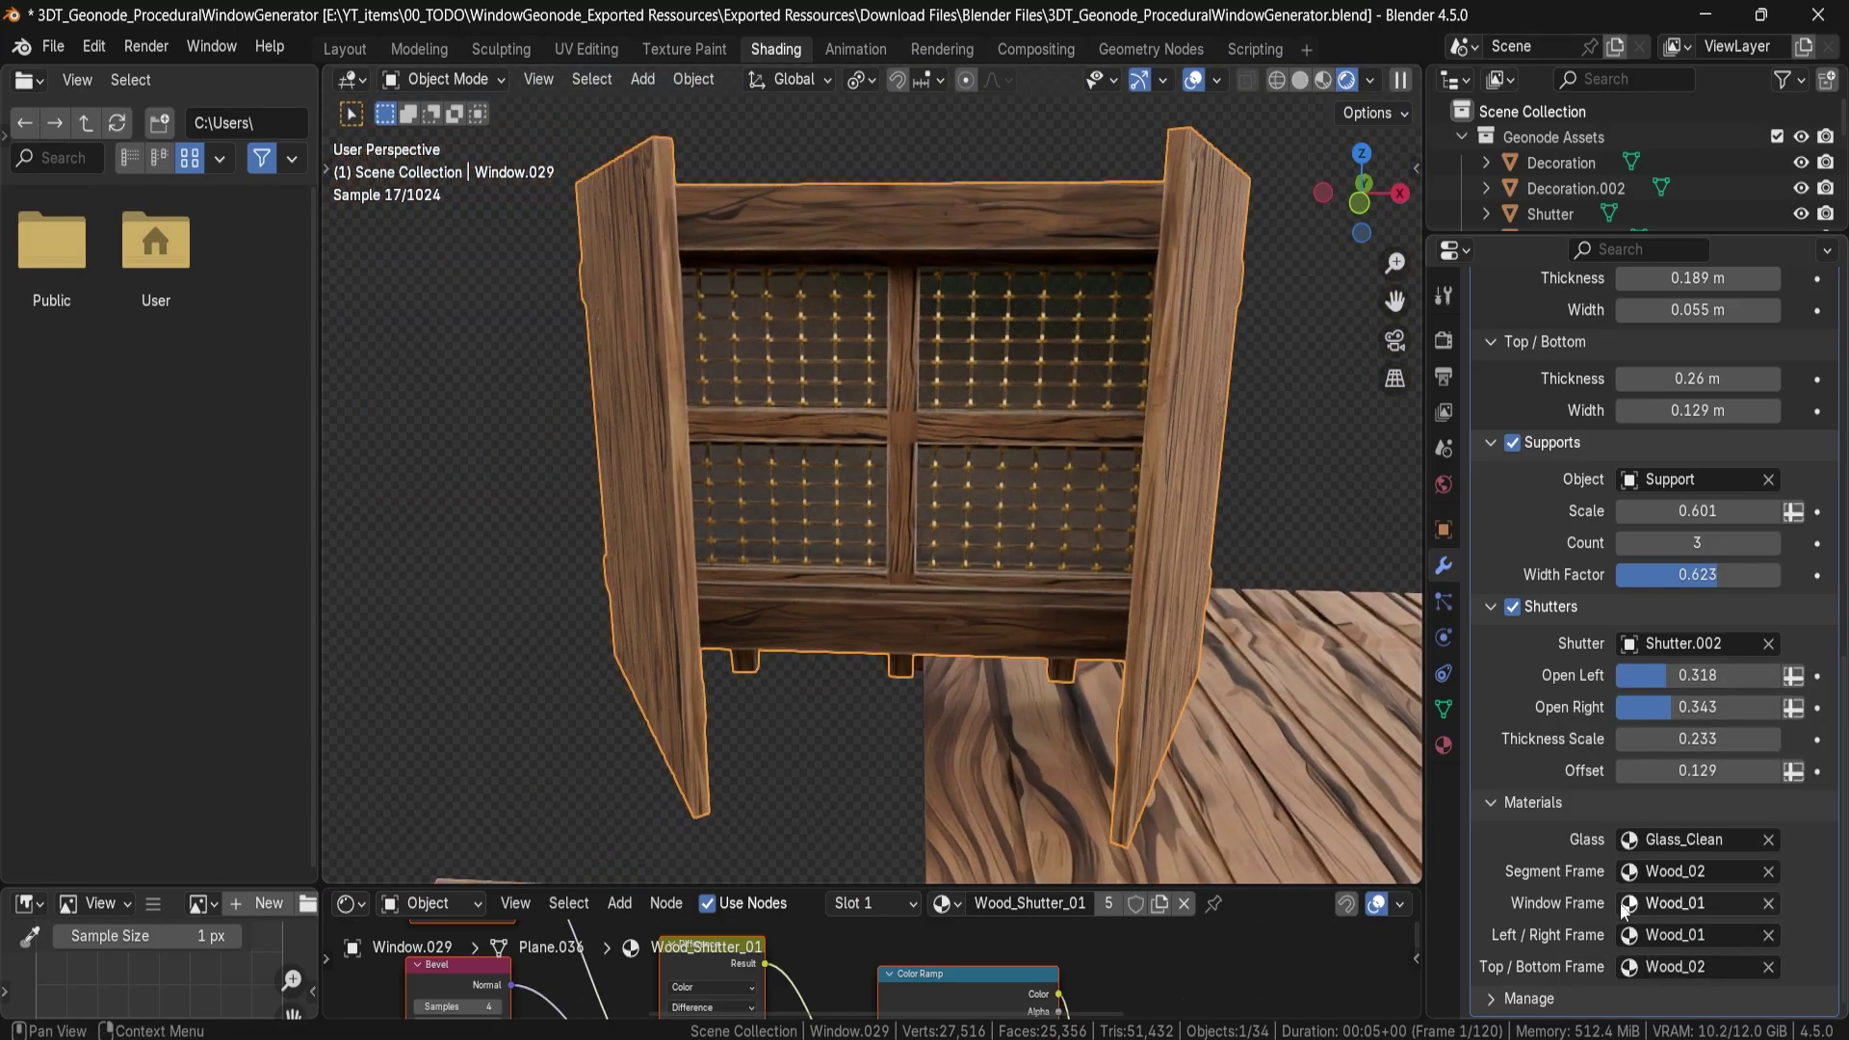
click(1628, 967)
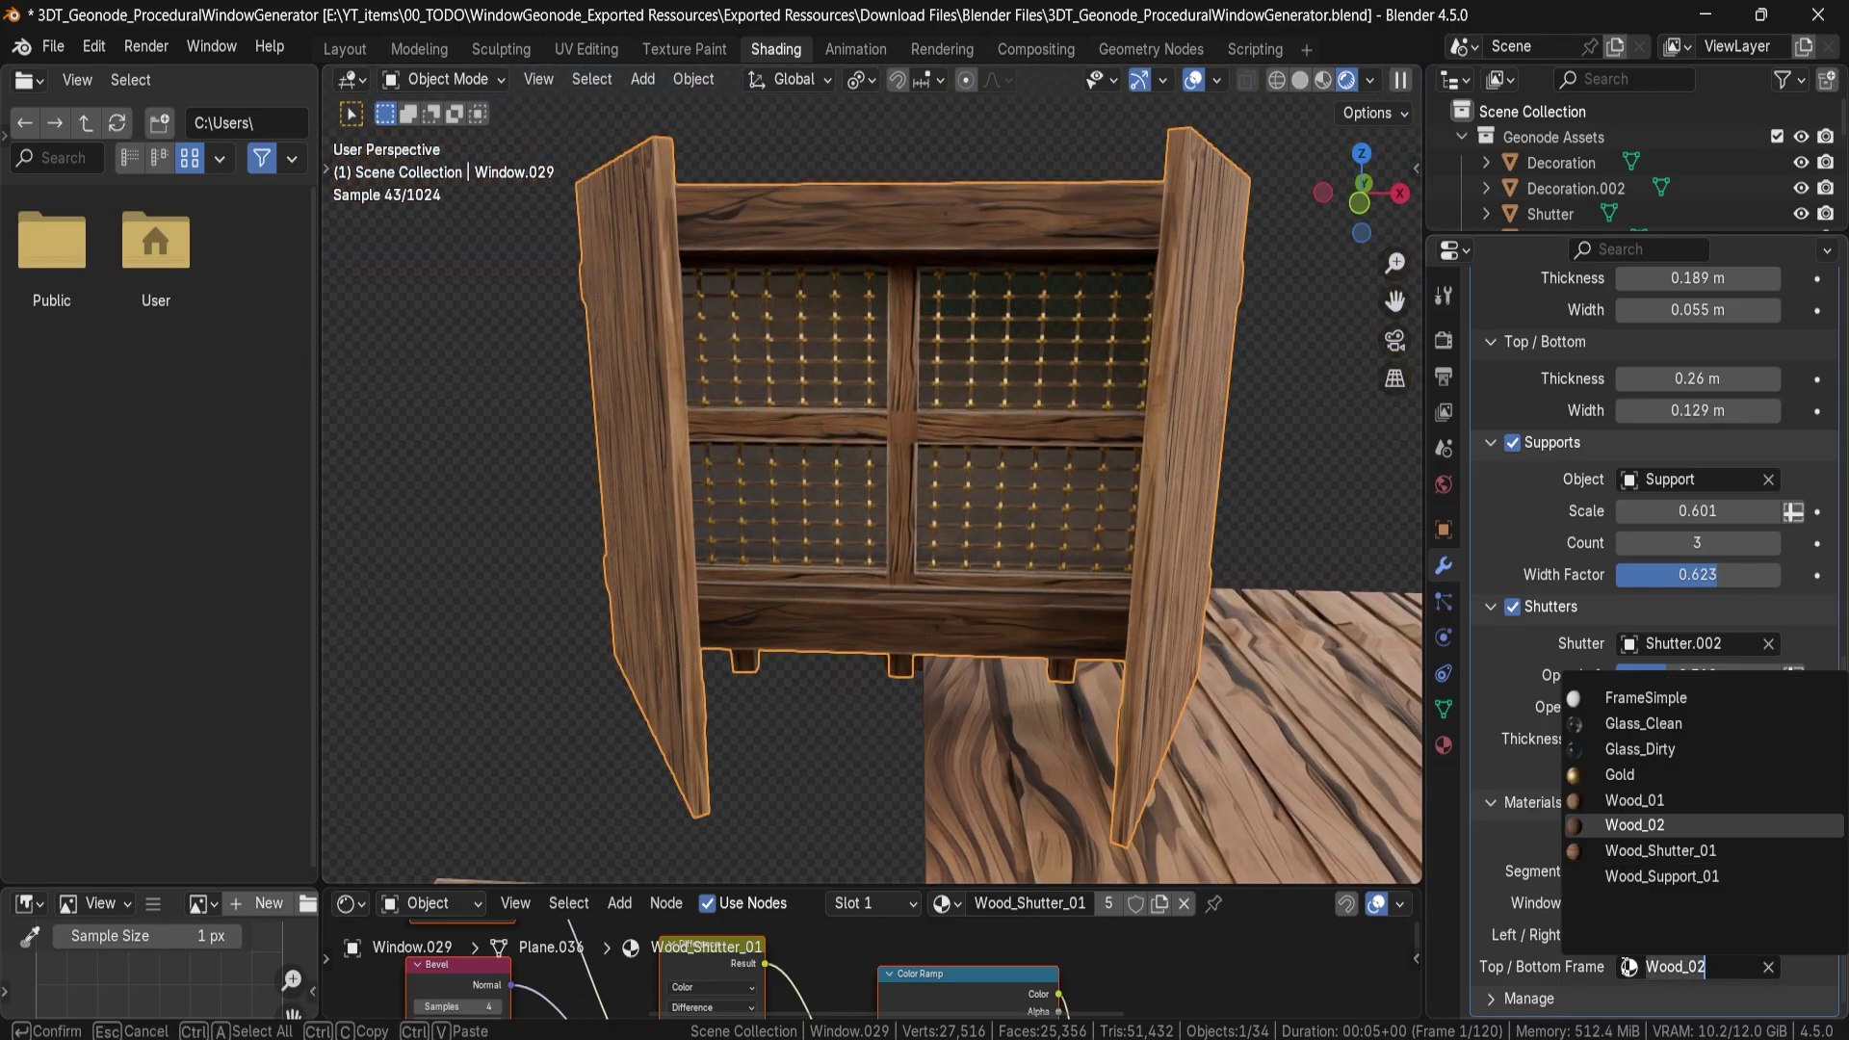
click(1619, 775)
middle_drag(897, 561, 1618, 920)
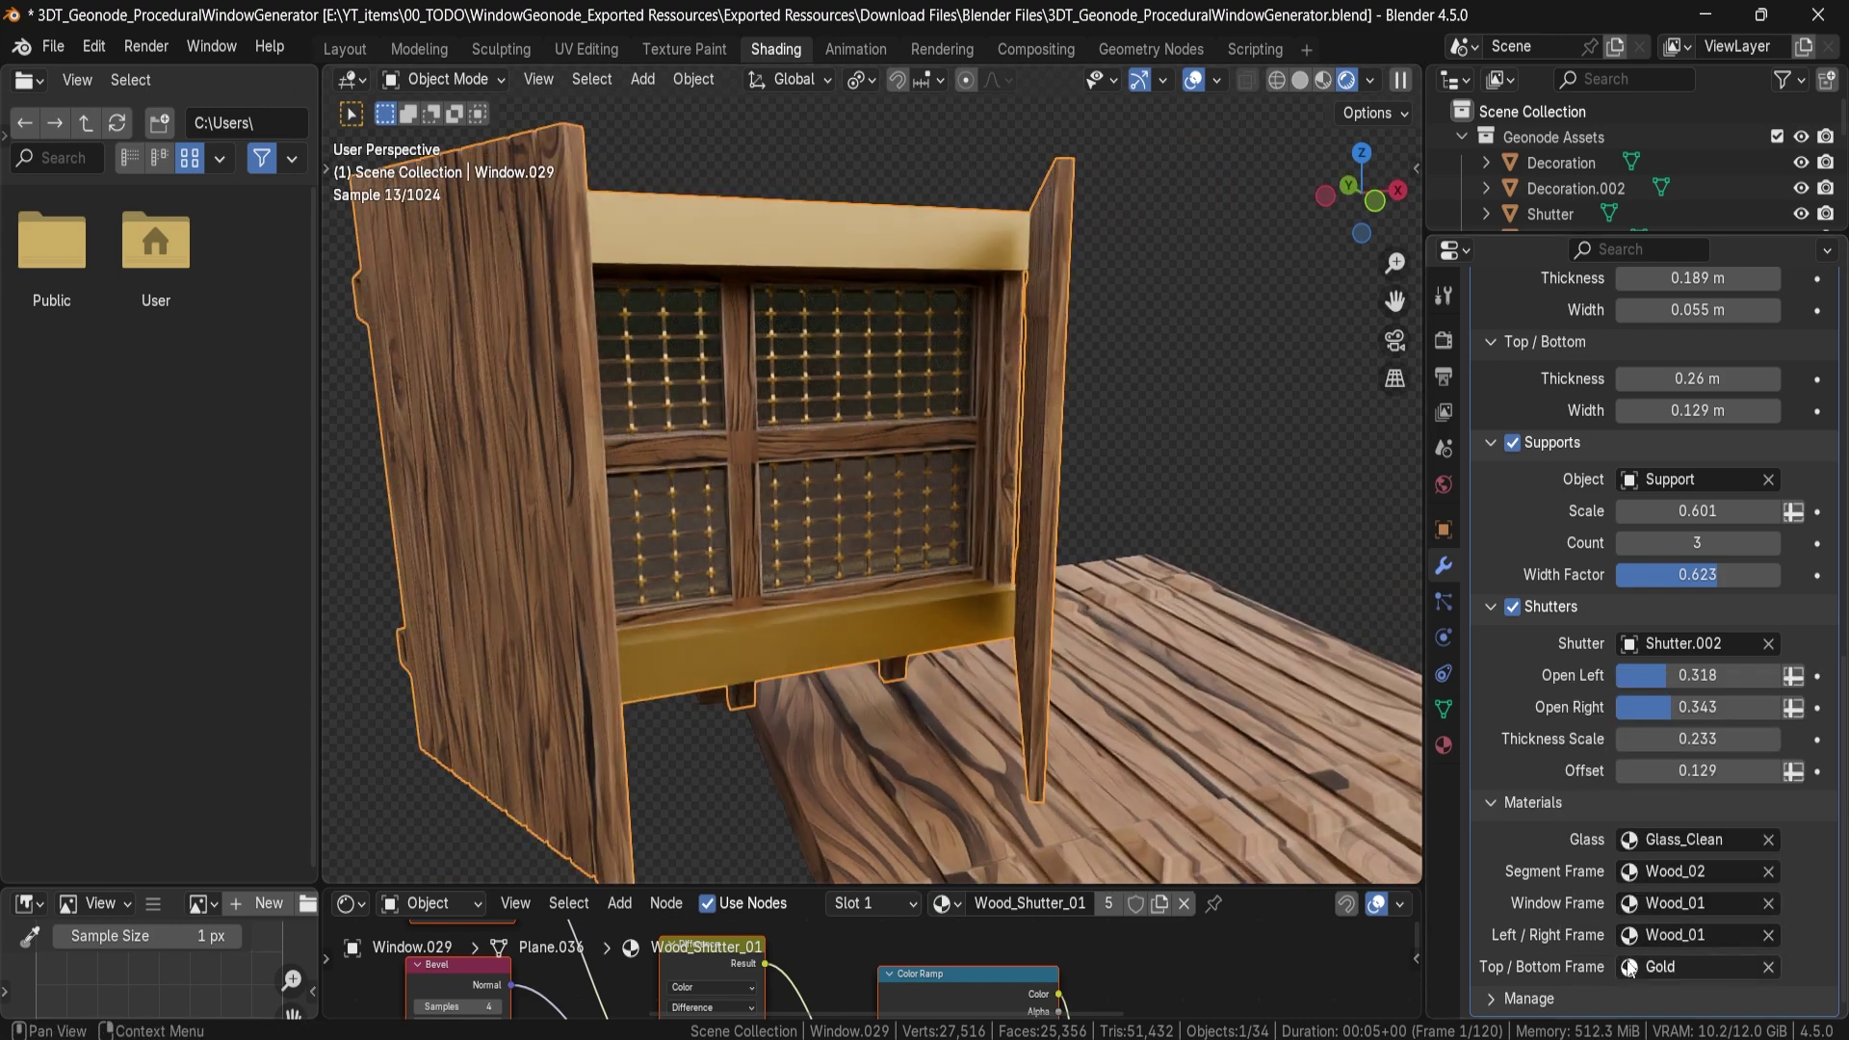
Assign the Wood_Support material to the window's Top / Bottom Frame and switch the 3D view to material preview.
click(1630, 968)
click(1632, 874)
scroll(1336, 130, down, 2)
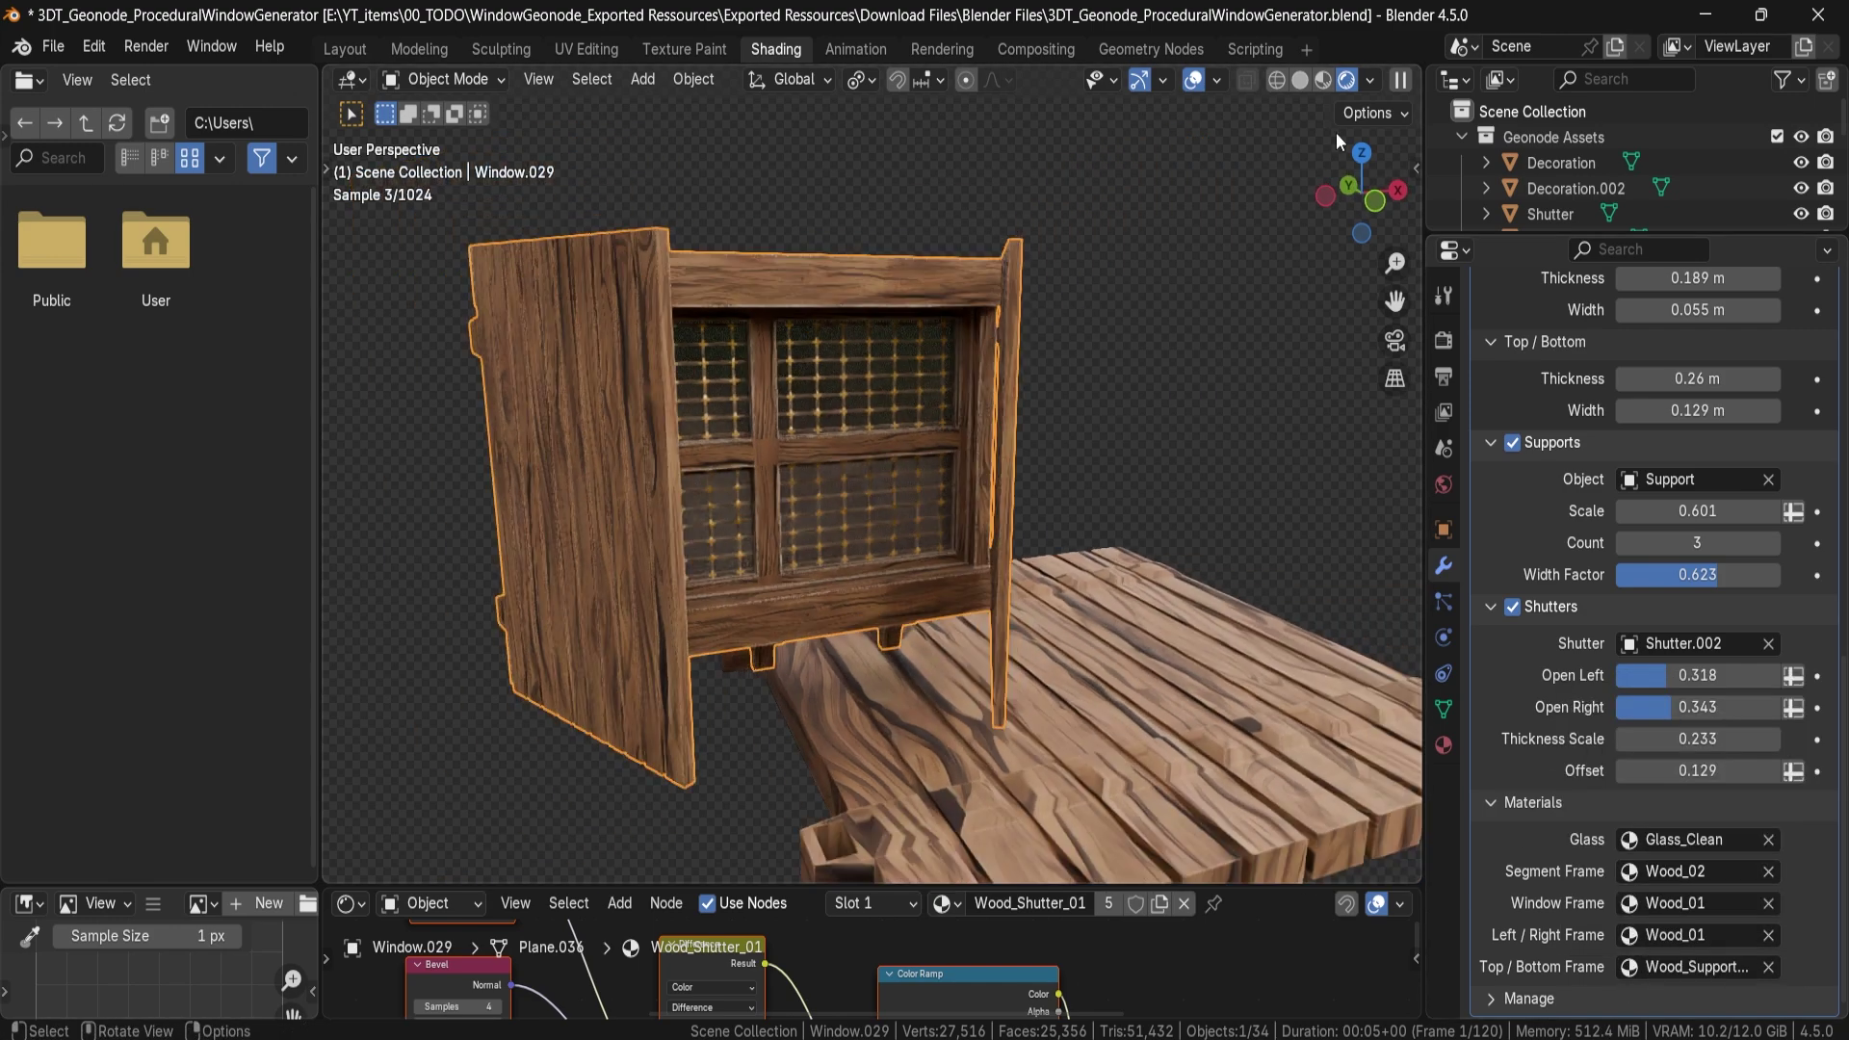
click(1322, 85)
scroll(1020, 535, down, 3)
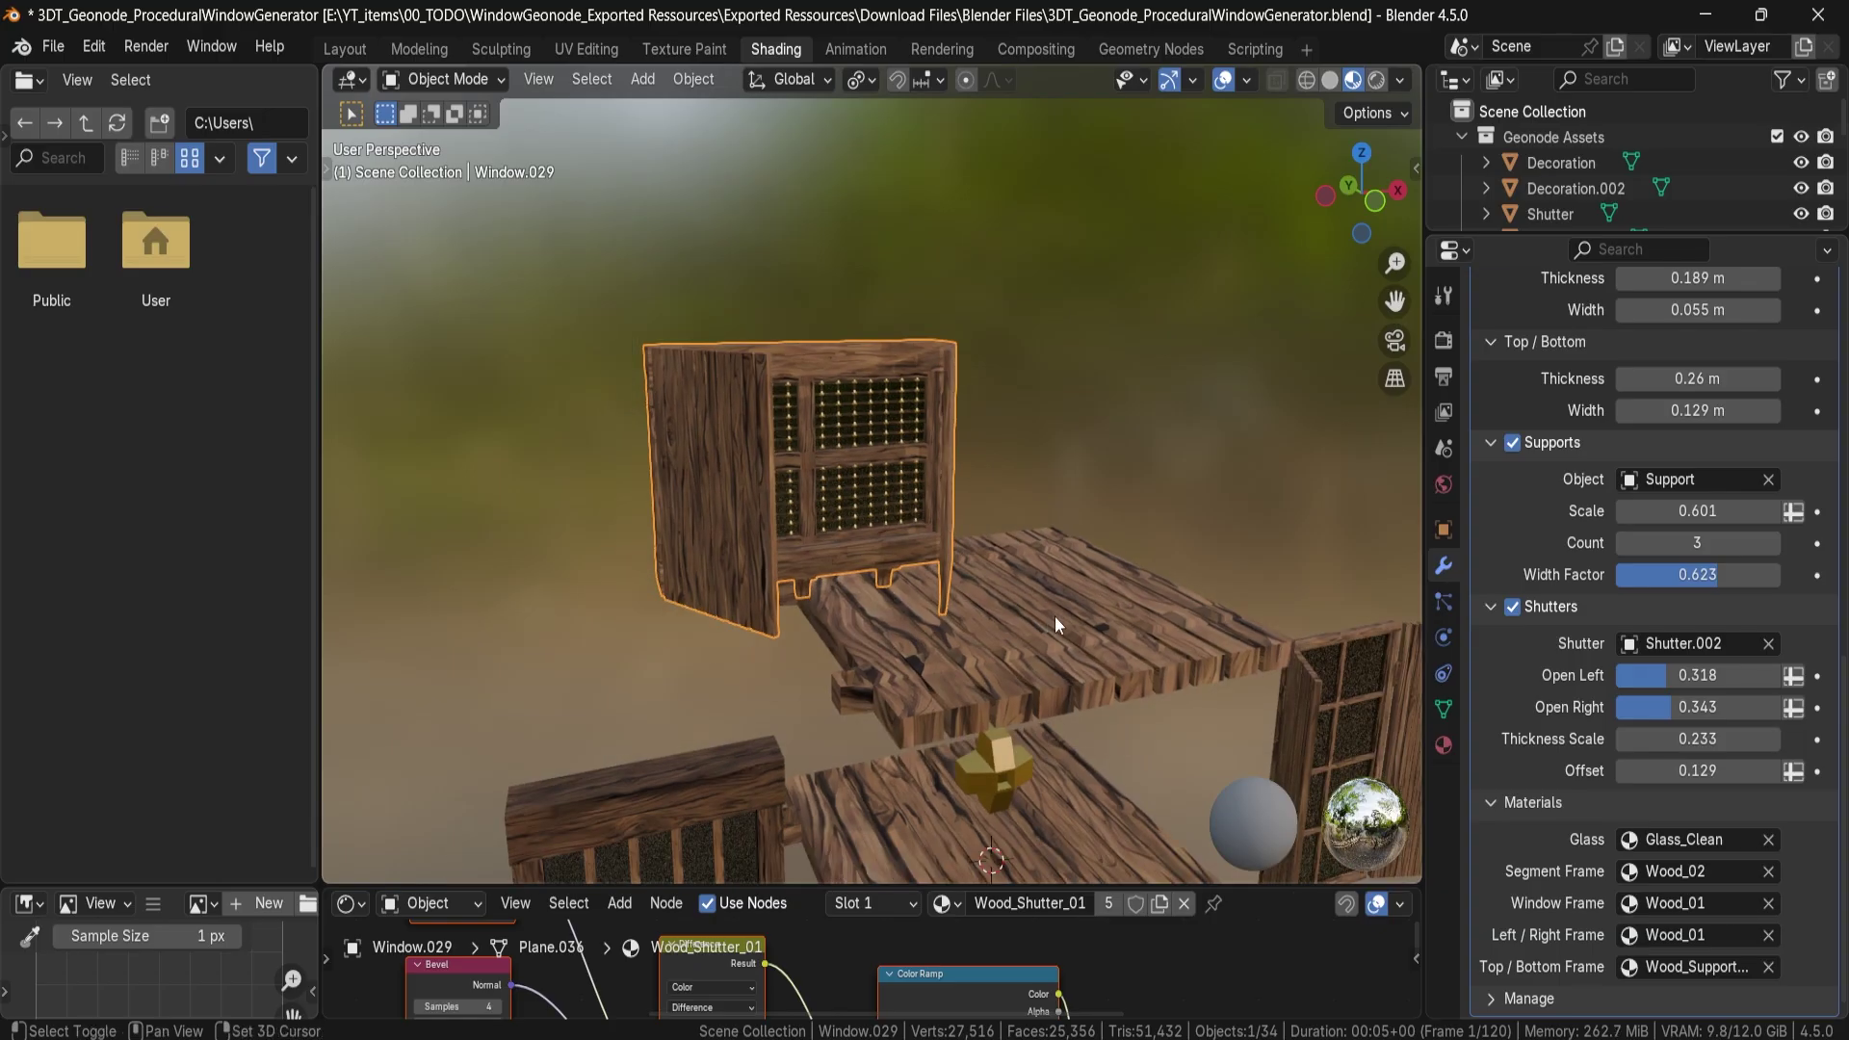
Open the material settings of the lower Shutter object, and select Shutter.002 above it to show its material.
shift+middle_drag(1055, 615, 996, 491)
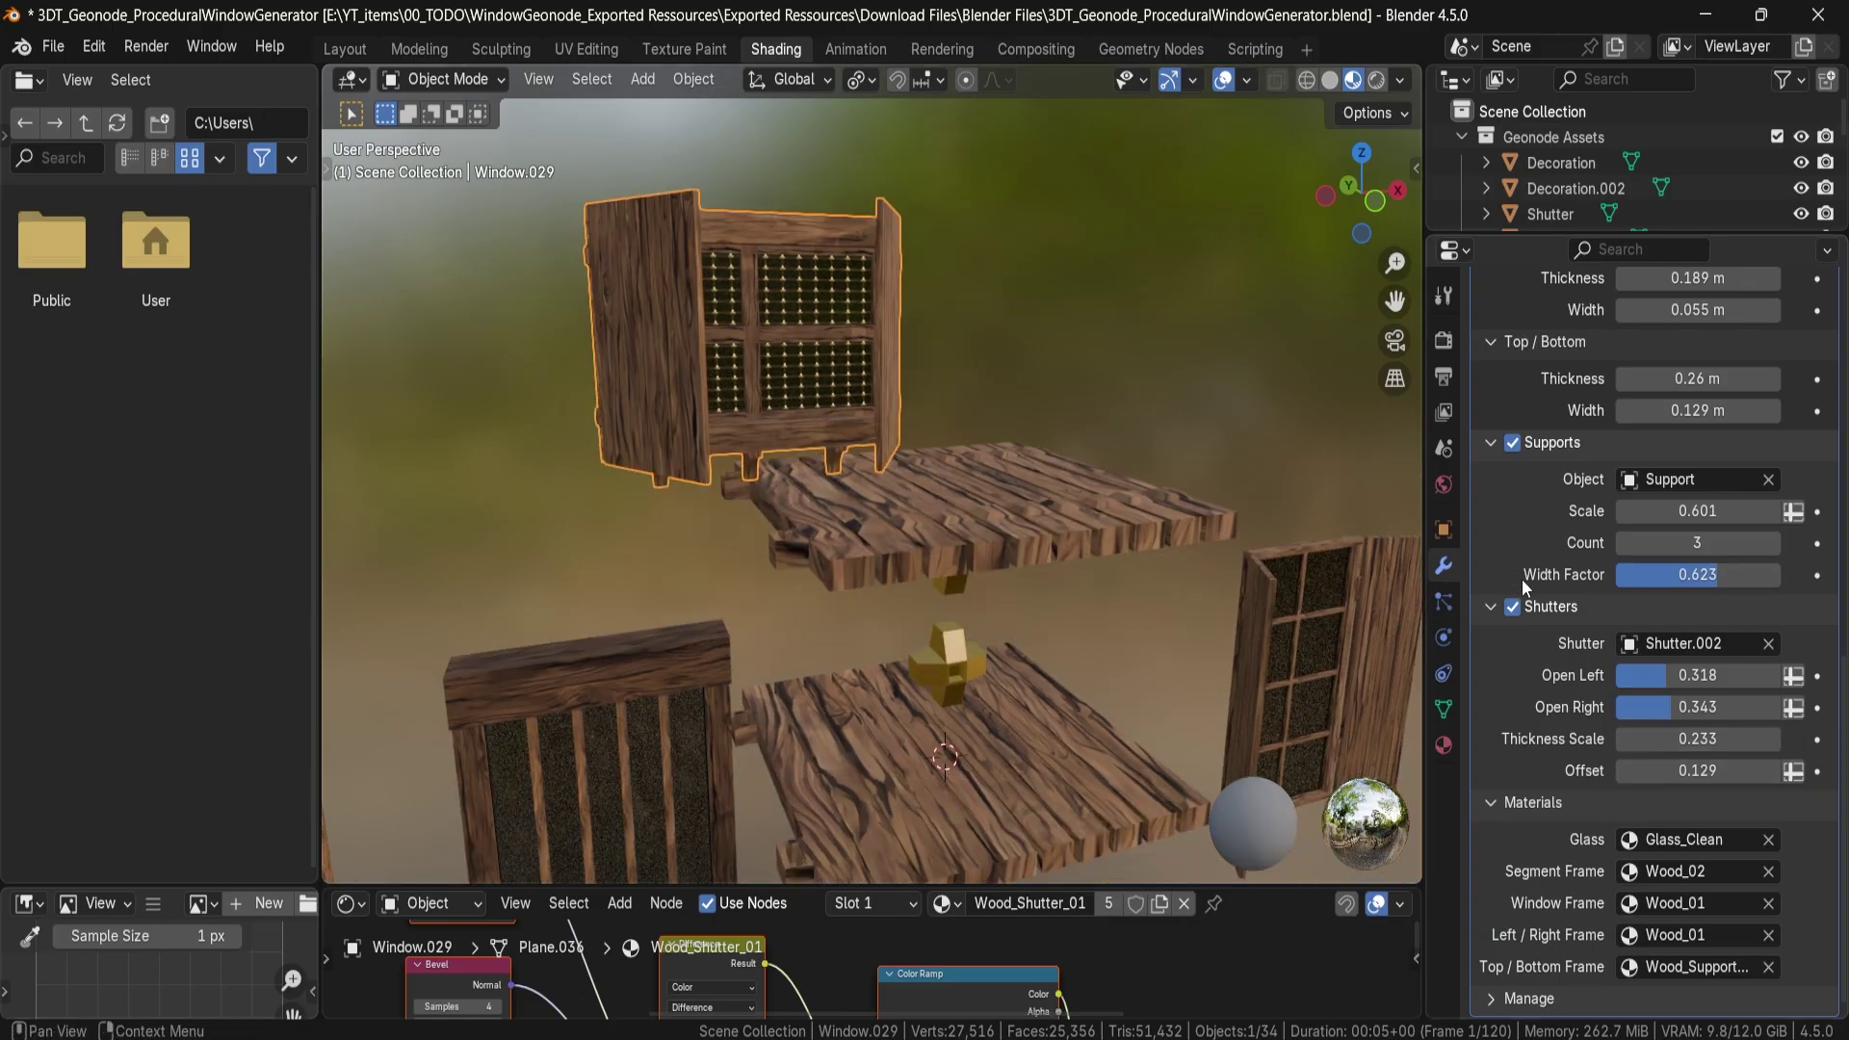
scroll(1550, 588, up, 3)
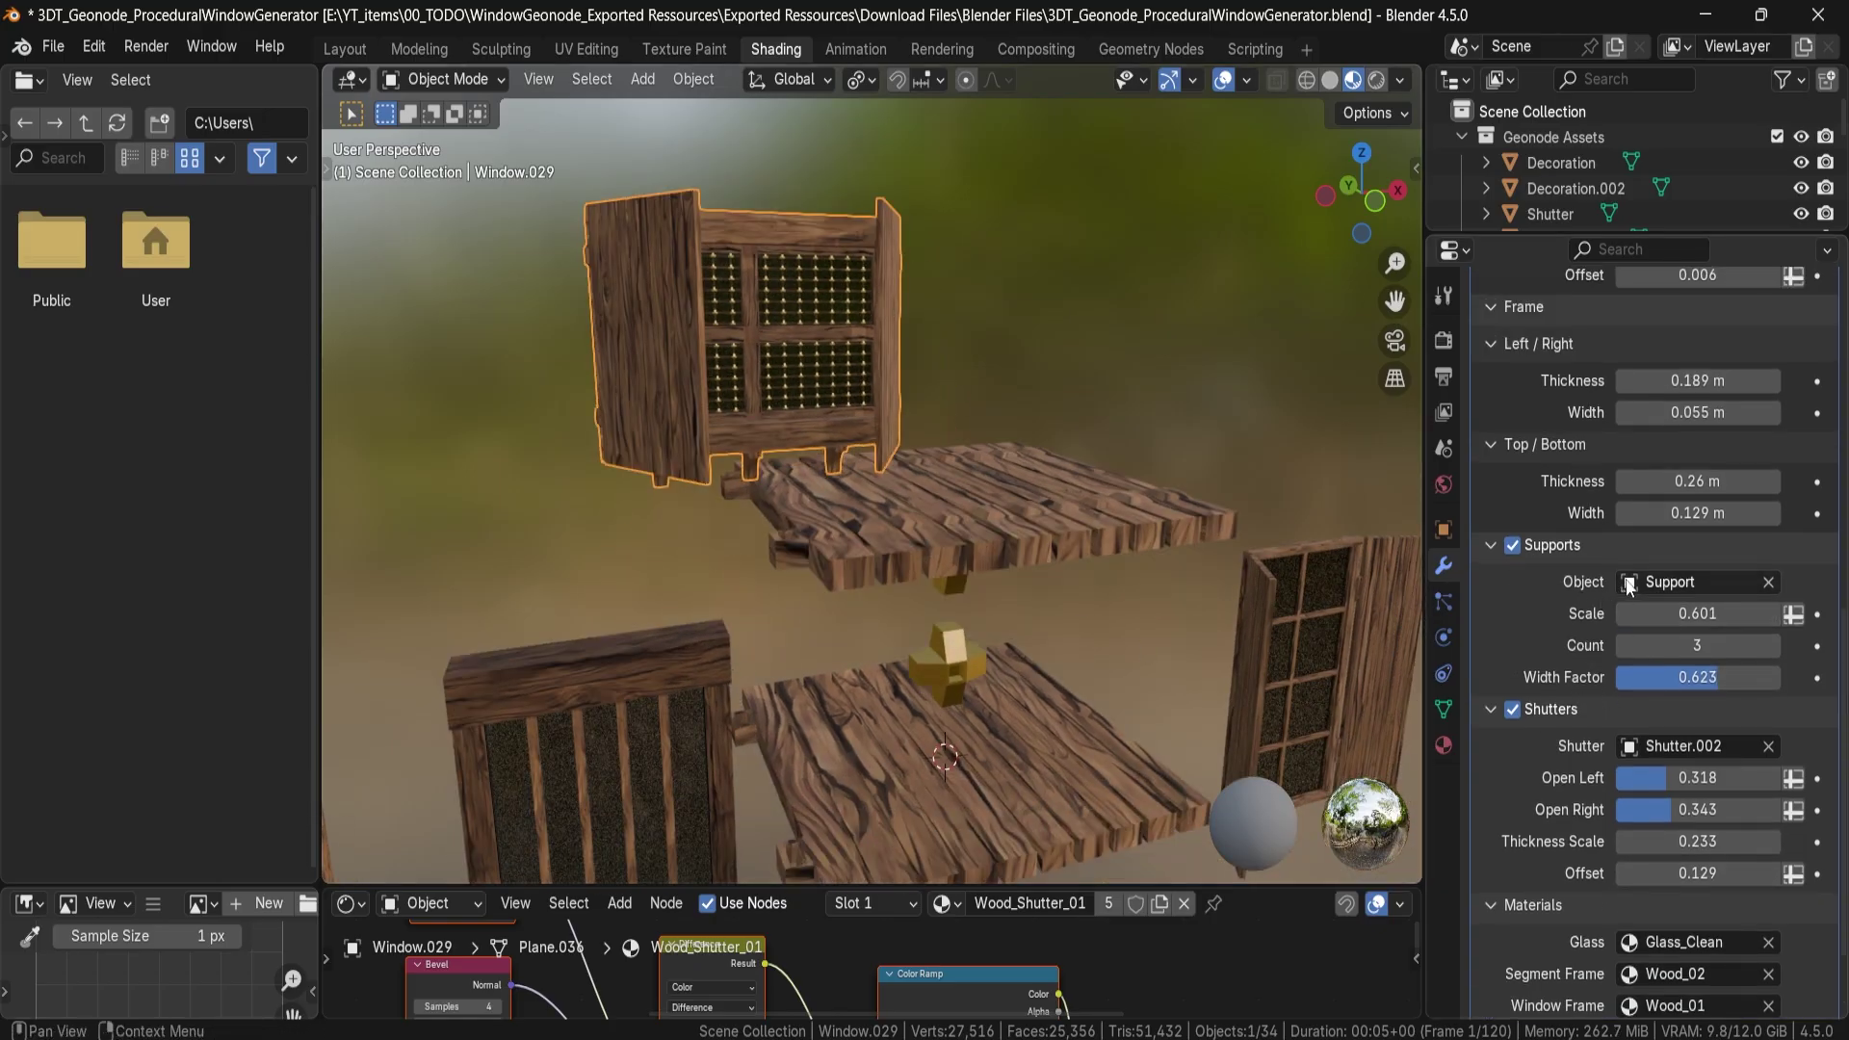
middle_drag(938, 496, 857, 308)
click(1086, 627)
click(1443, 746)
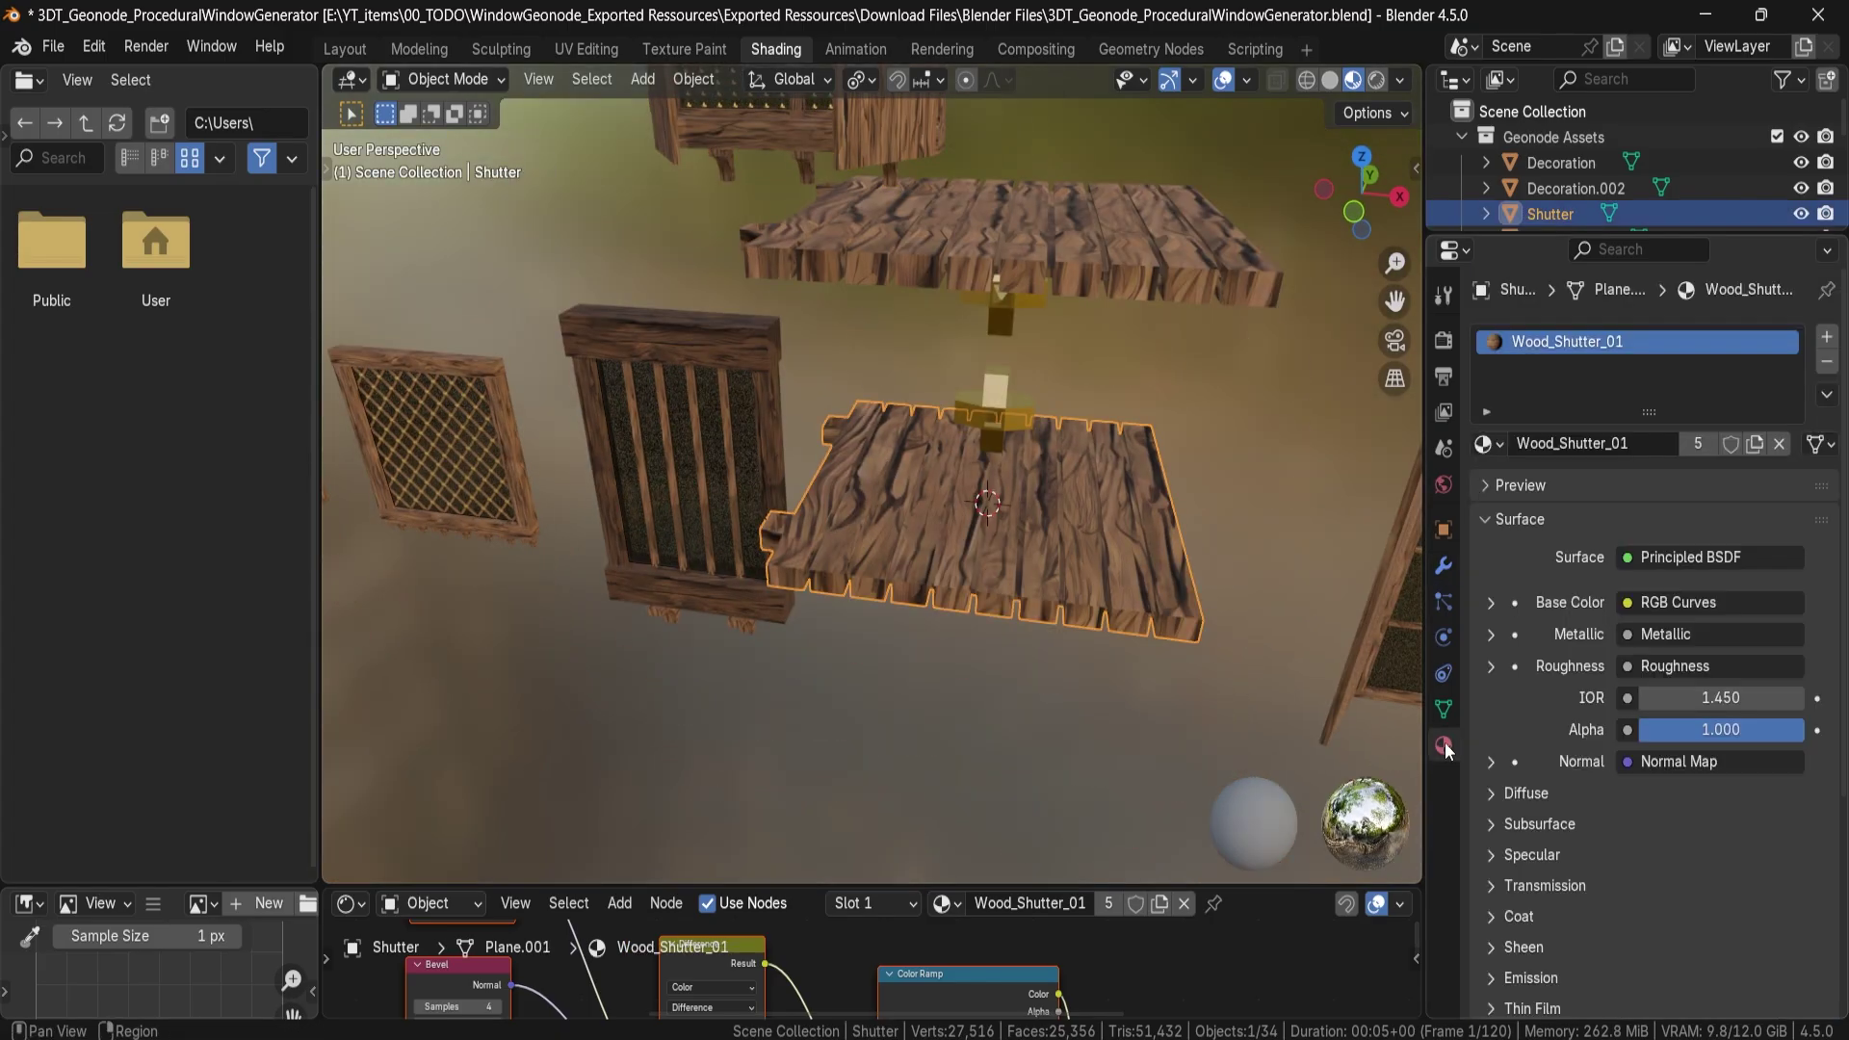
middle_drag(1035, 424, 1170, 526)
click(893, 478)
scroll(971, 516, up, 2)
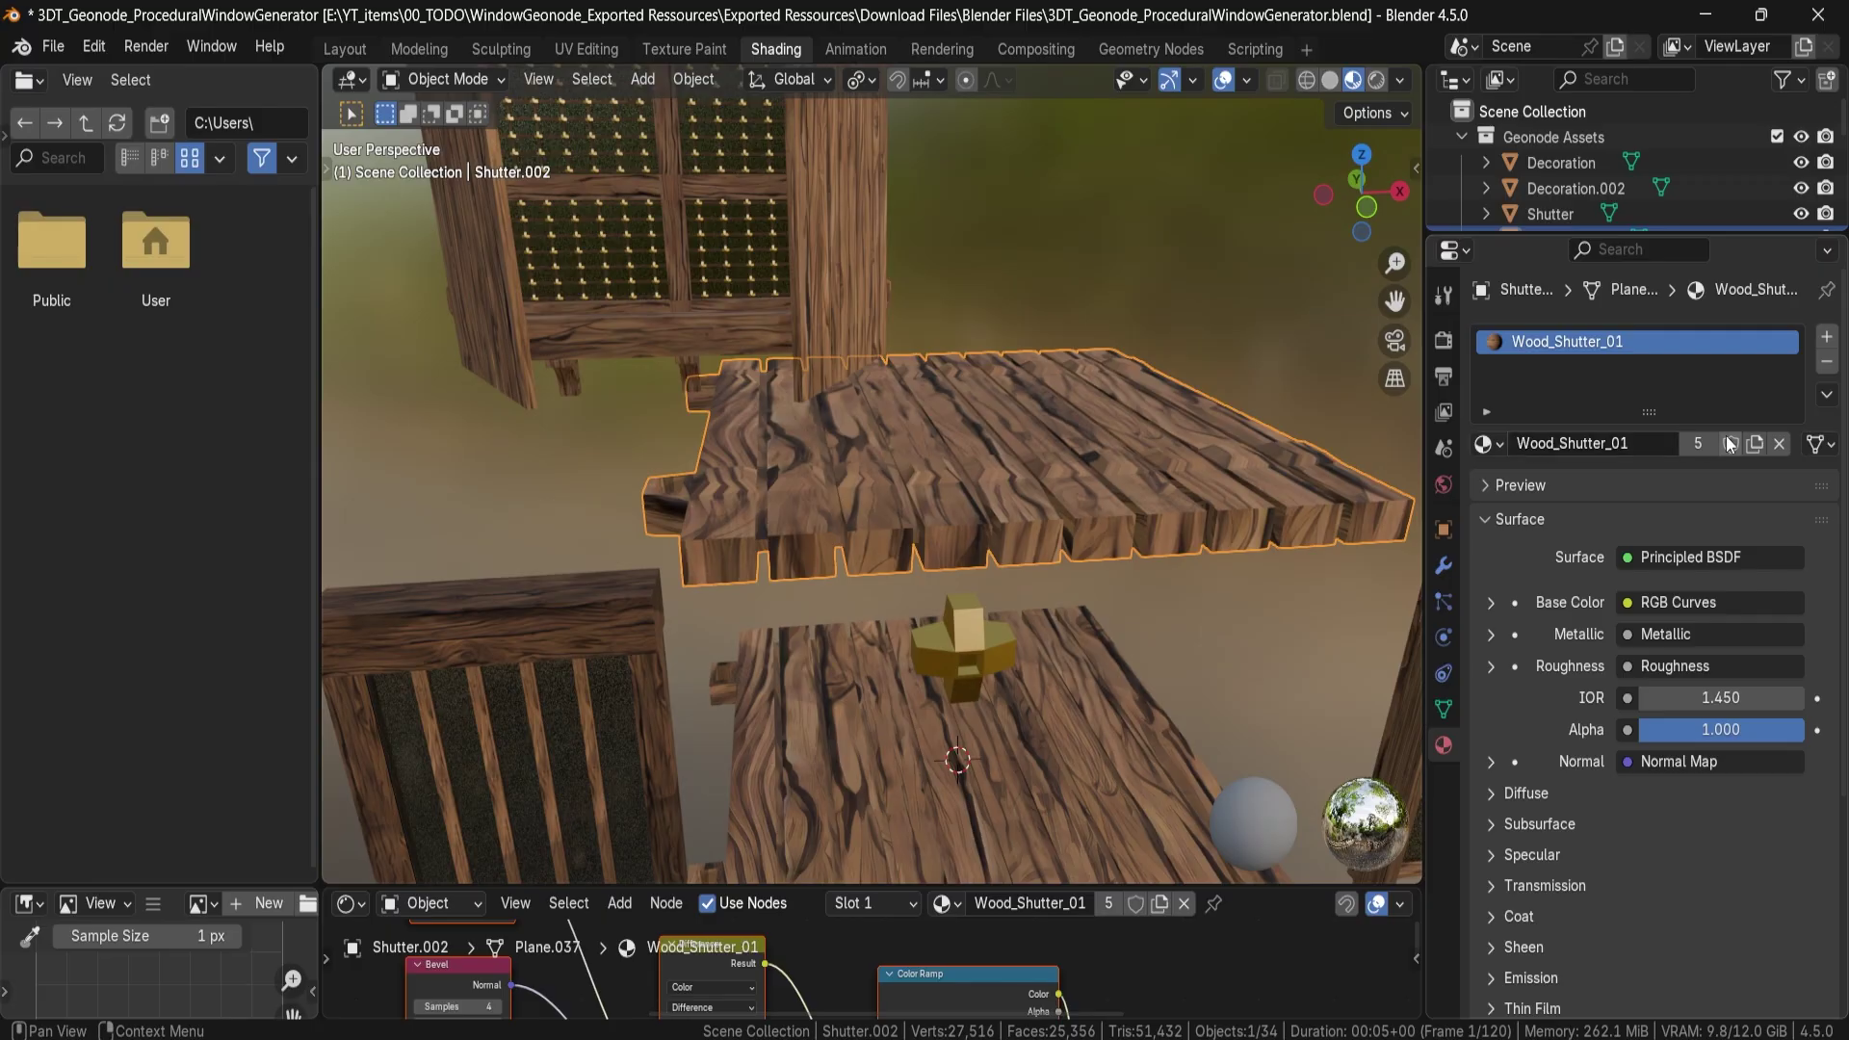
Remove the Wood_Shutter_01 material slot from Shutter.002, check the window's shutters, and undo the removal.
click(1827, 363)
middle_drag(932, 430, 1094, 647)
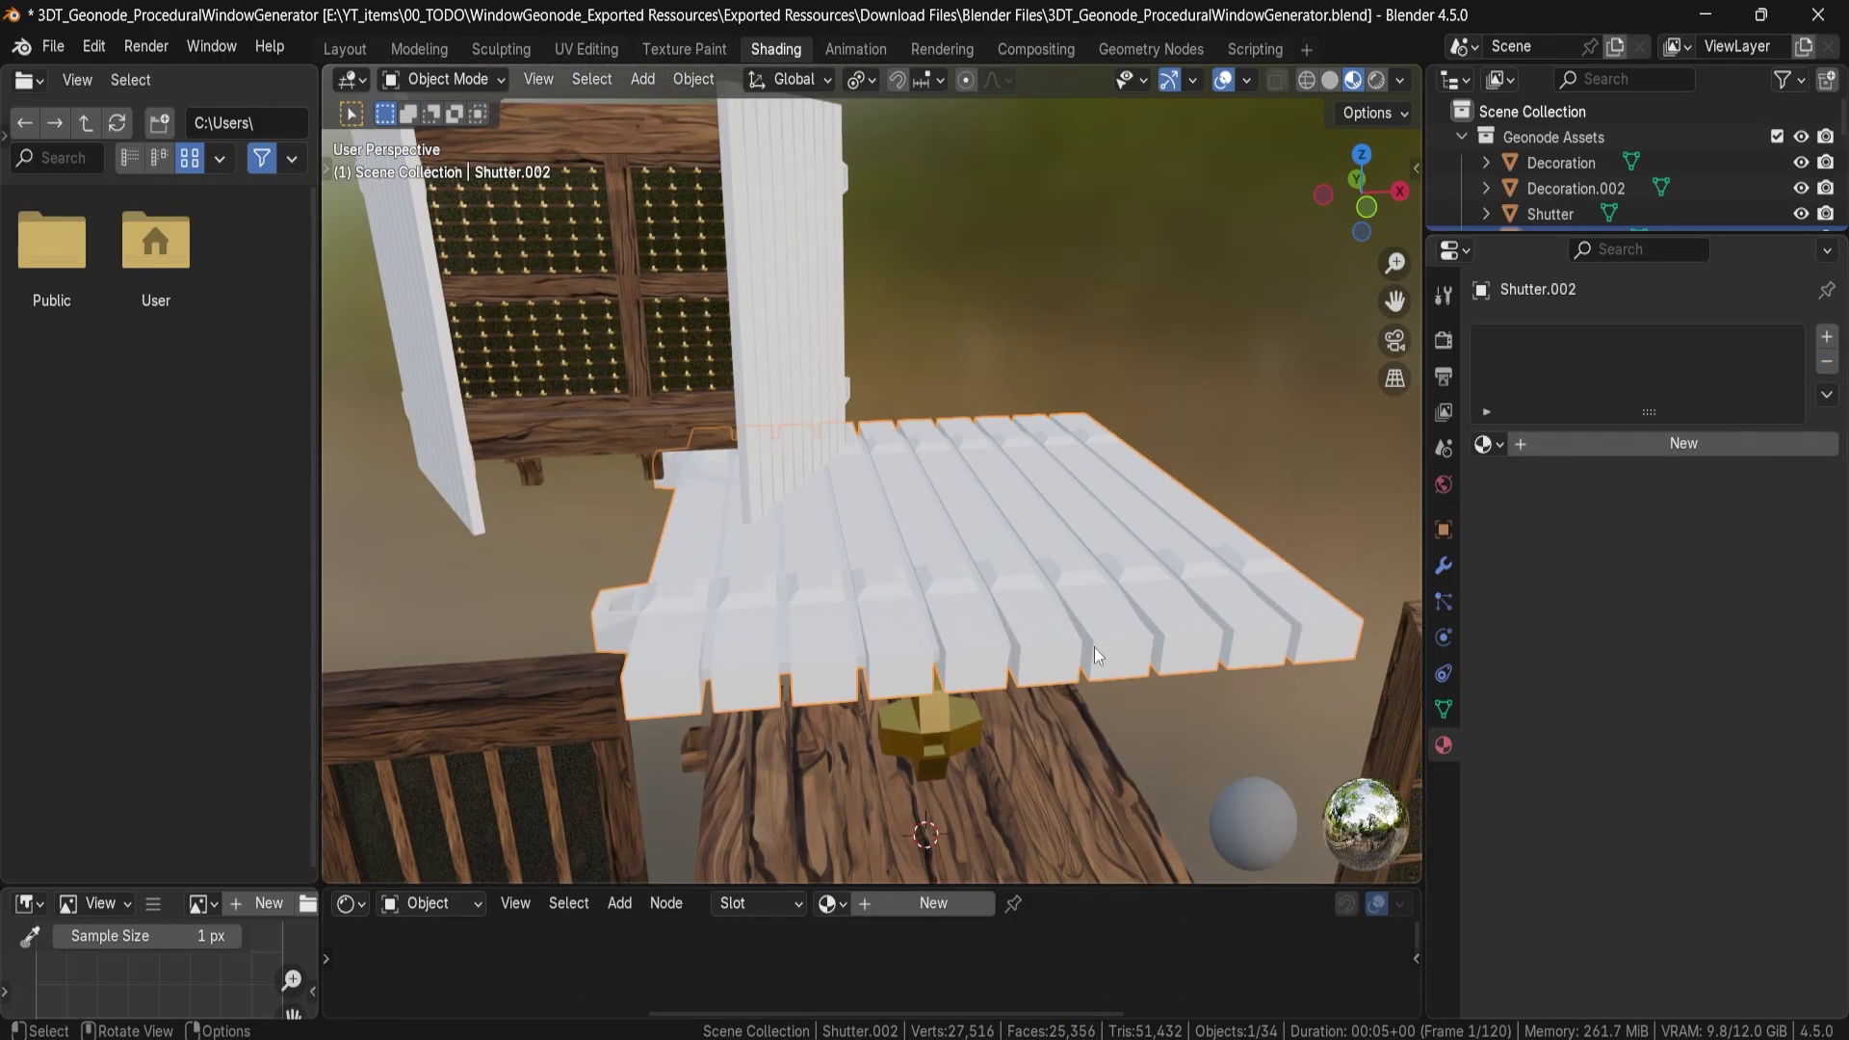
key(ctrl+z)
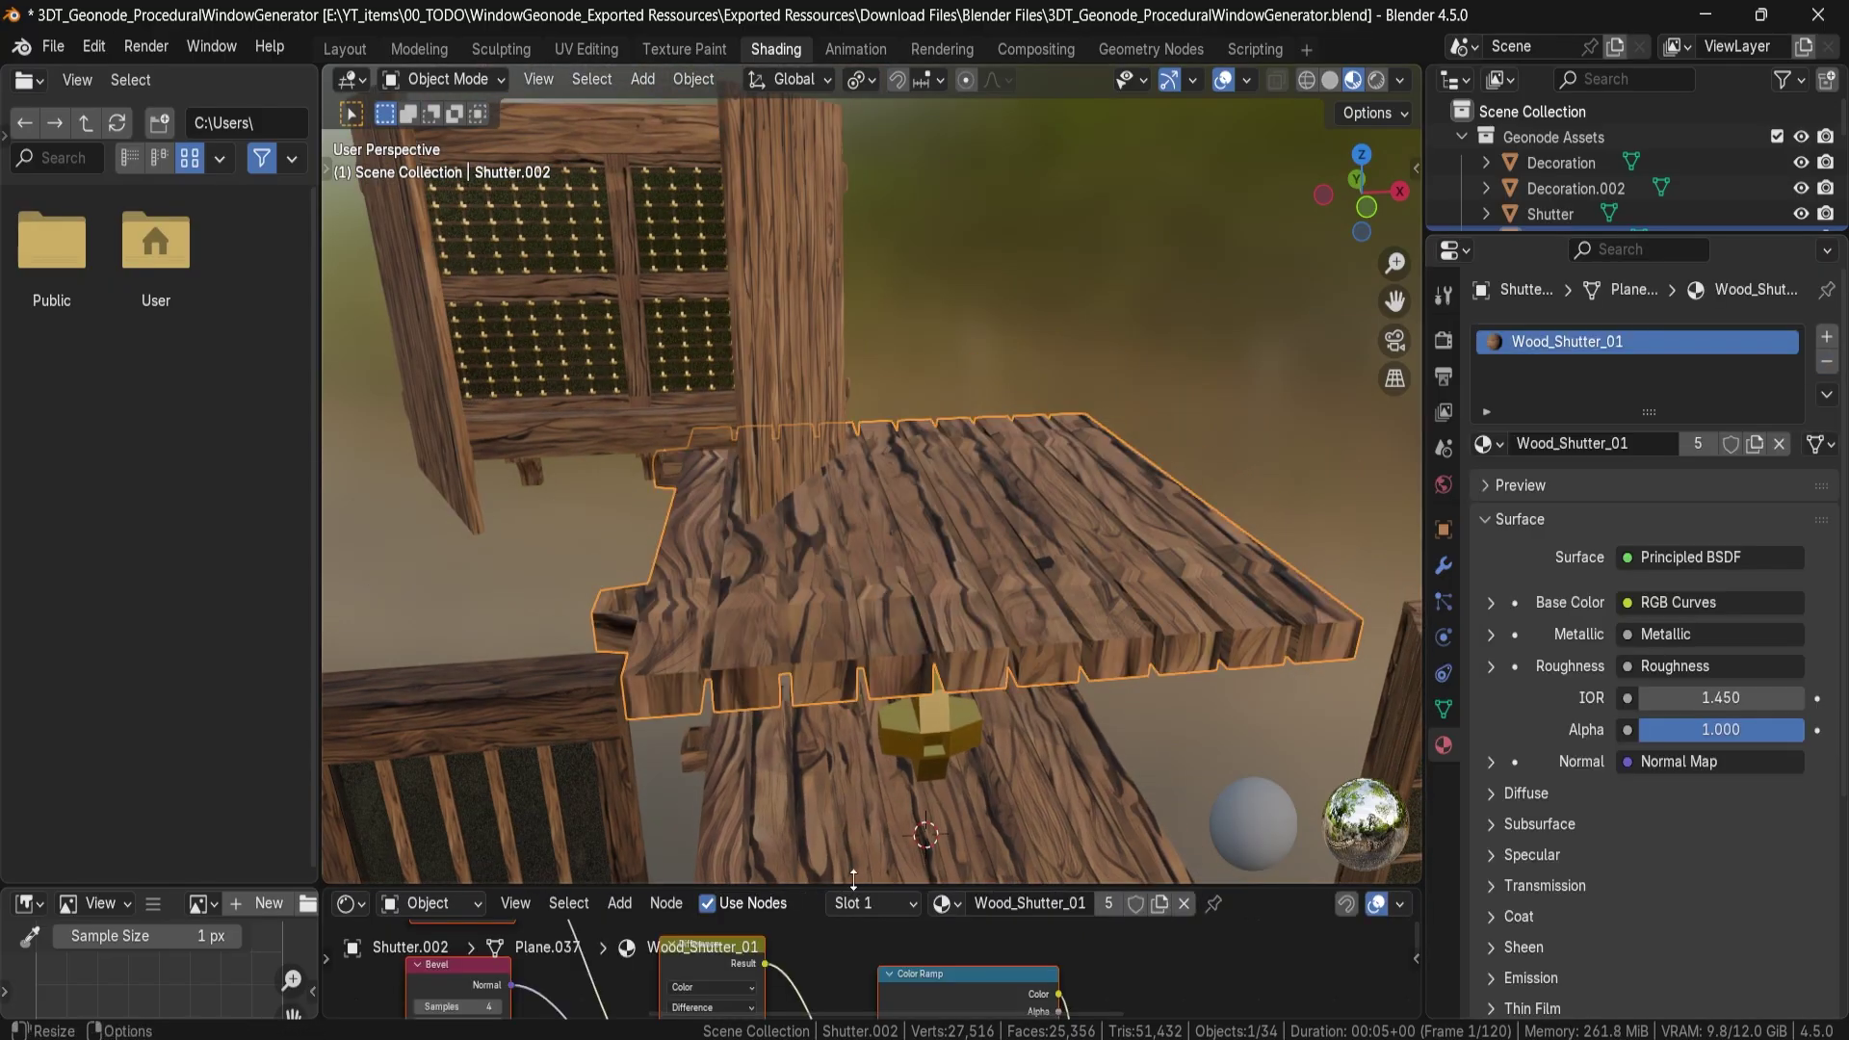
Enlarge the shader node editor and connect the Texture Coordinate node's UV output to the Mapping node's Vector input in Wood_Shutter_01.
drag(854, 880, 836, 350)
scroll(672, 639, down, 6)
middle_drag(672, 639, 861, 570)
scroll(733, 848, down, 3)
middle_drag(734, 847, 997, 499)
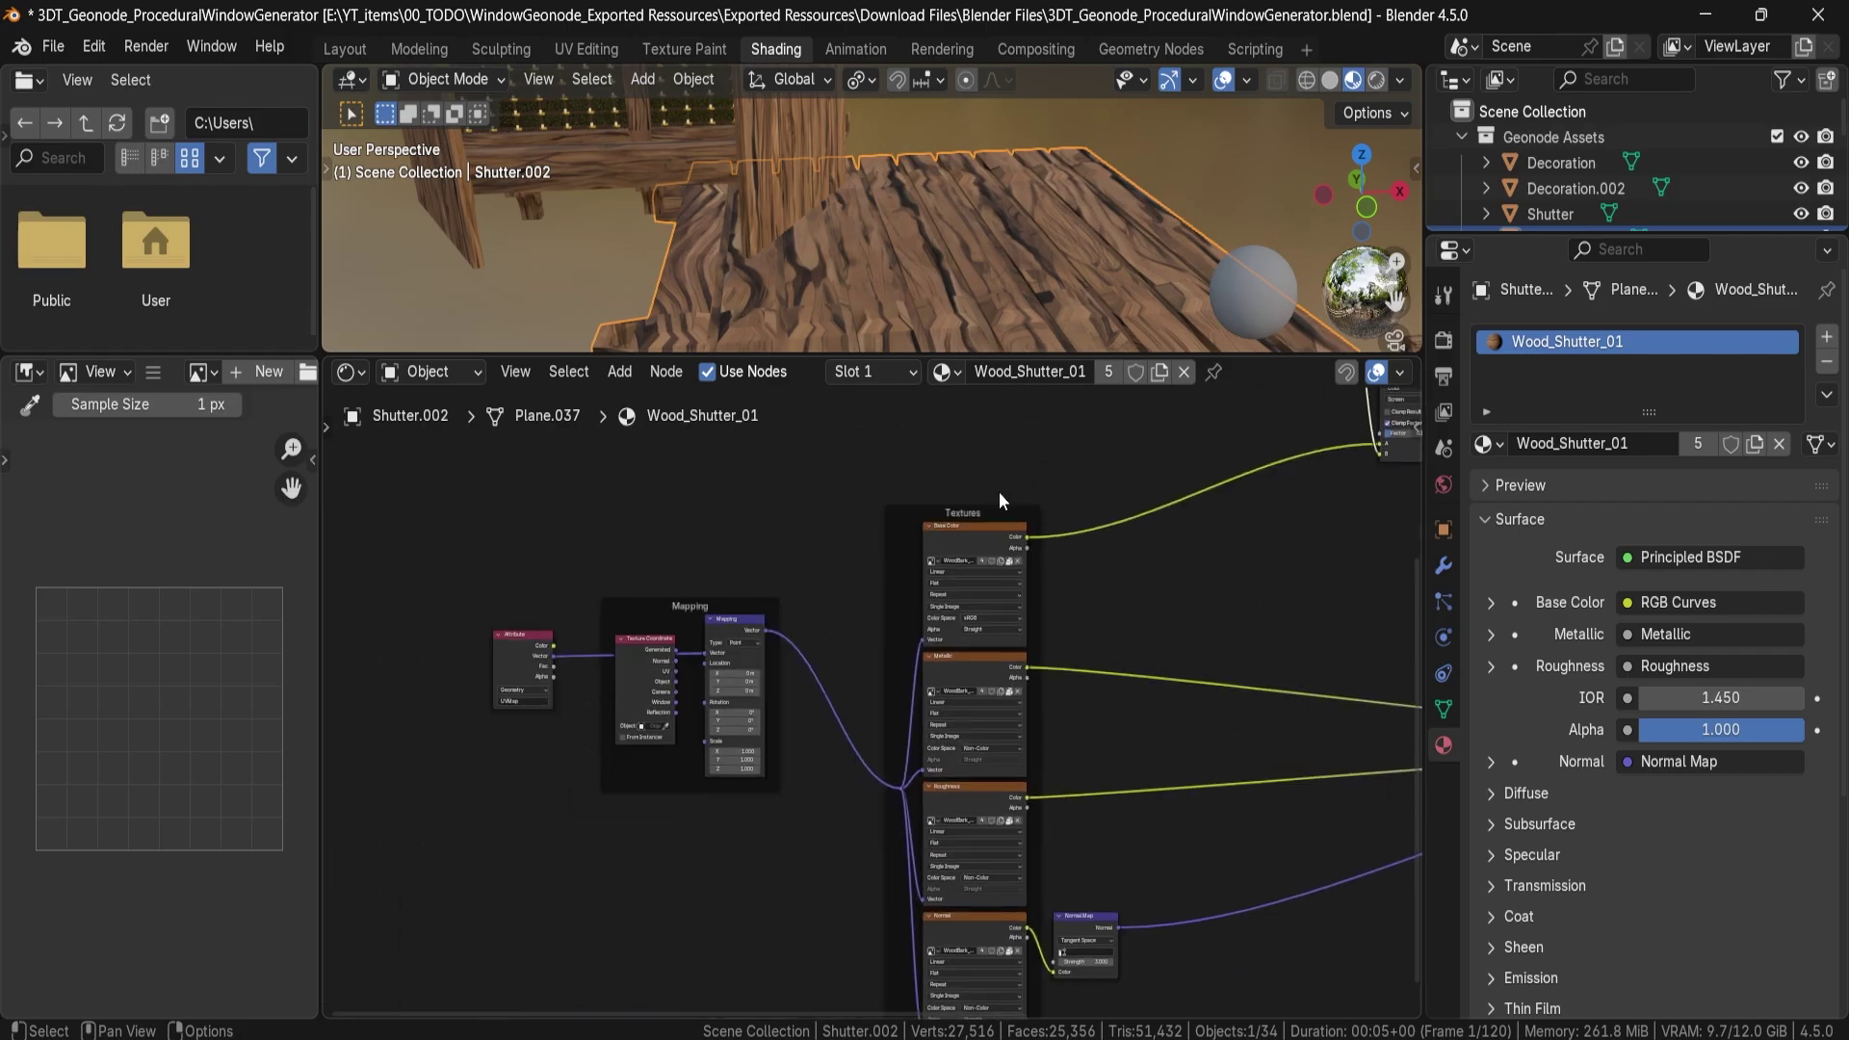
scroll(771, 645, up, 4)
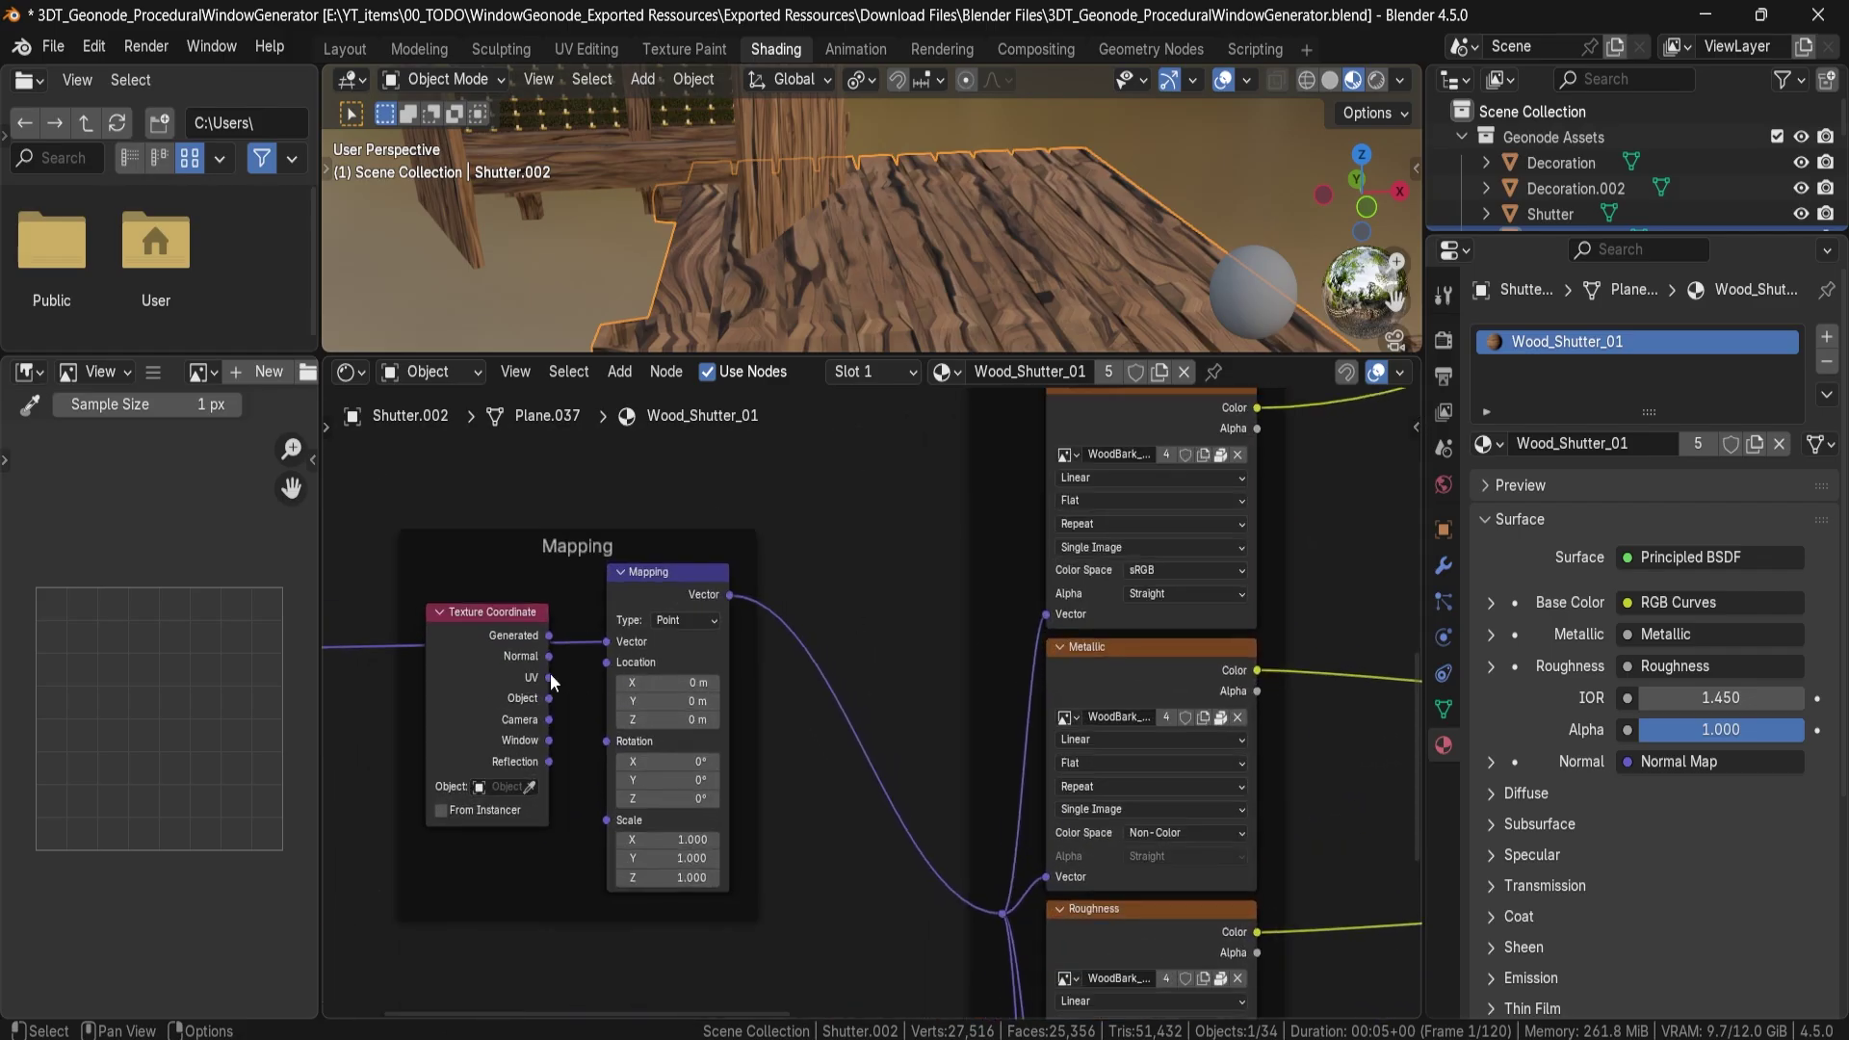
drag(549, 677, 589, 643)
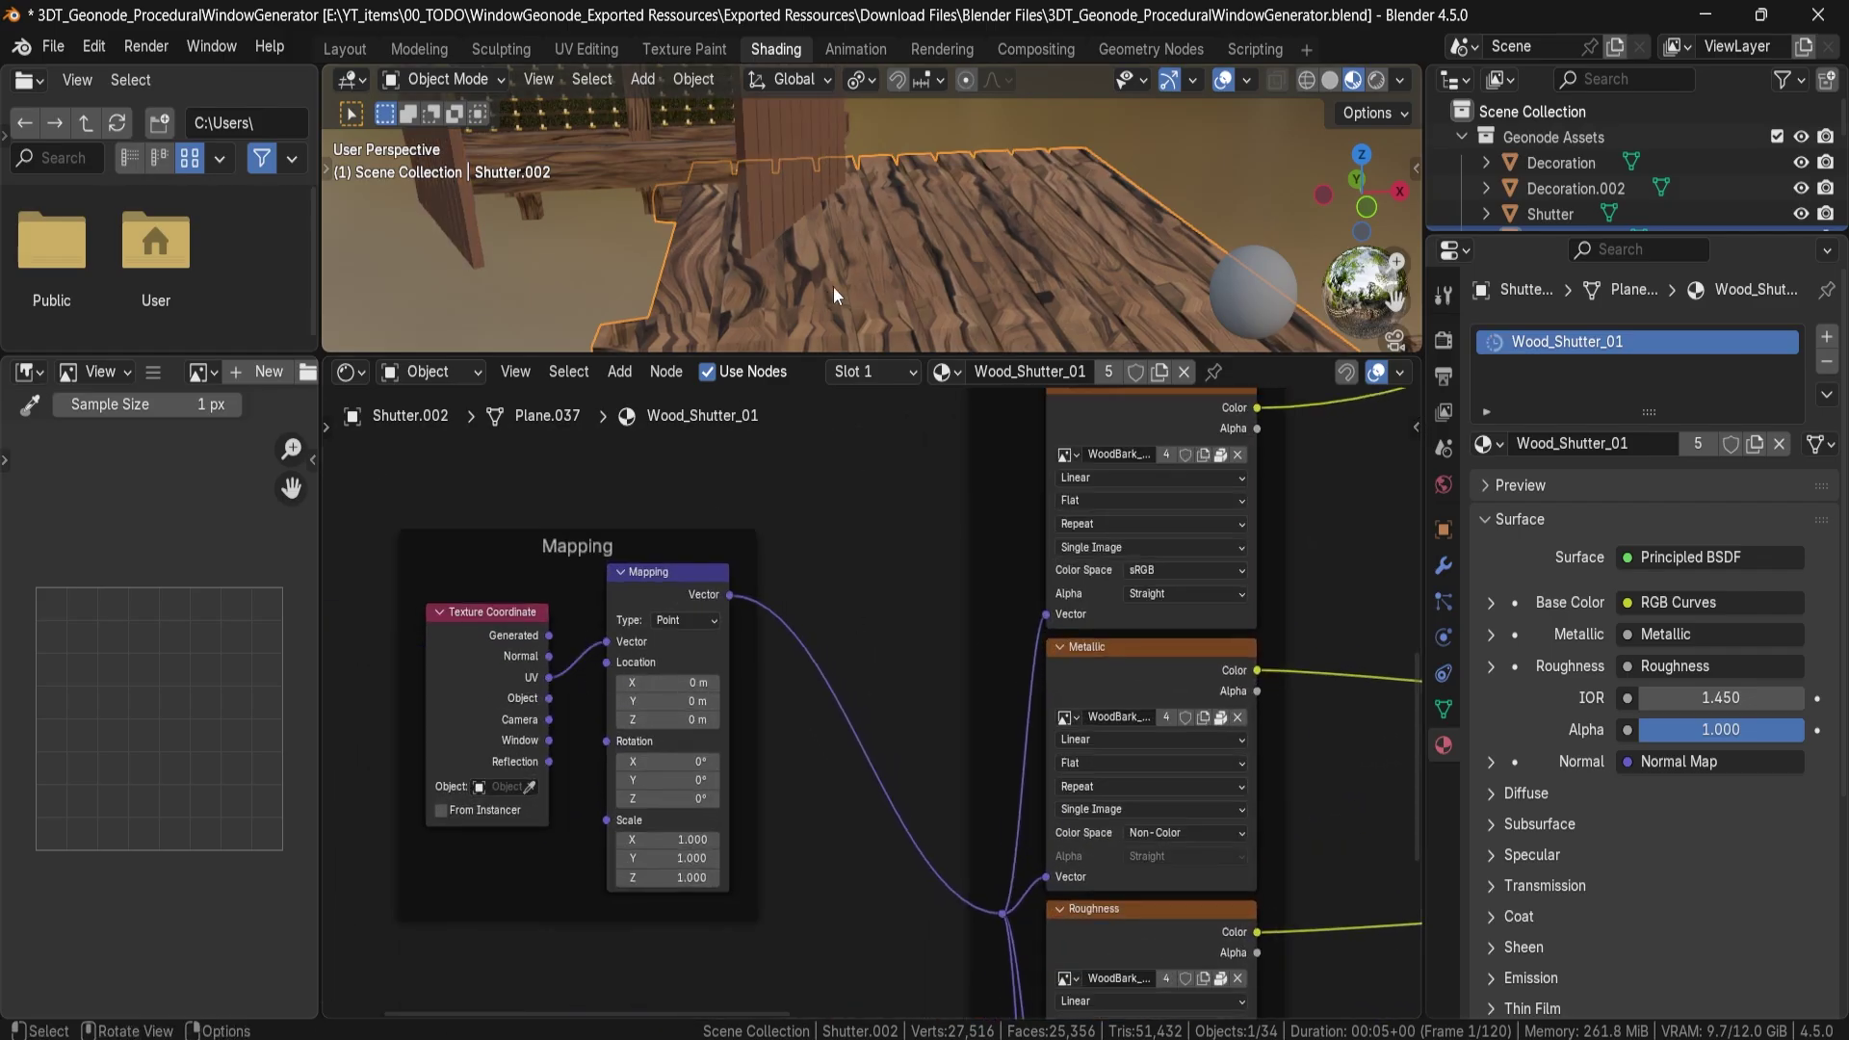
Enlarge the 3D view and examine how the wood texture maps onto the window's shutters and Shutter.002.
shift+middle_drag(834, 286, 855, 187)
scroll(855, 187, down, 3)
scroll(915, 240, up, 4)
shift+middle_drag(915, 240, 887, 338)
drag(890, 354, 929, 878)
middle_drag(839, 285, 776, 857)
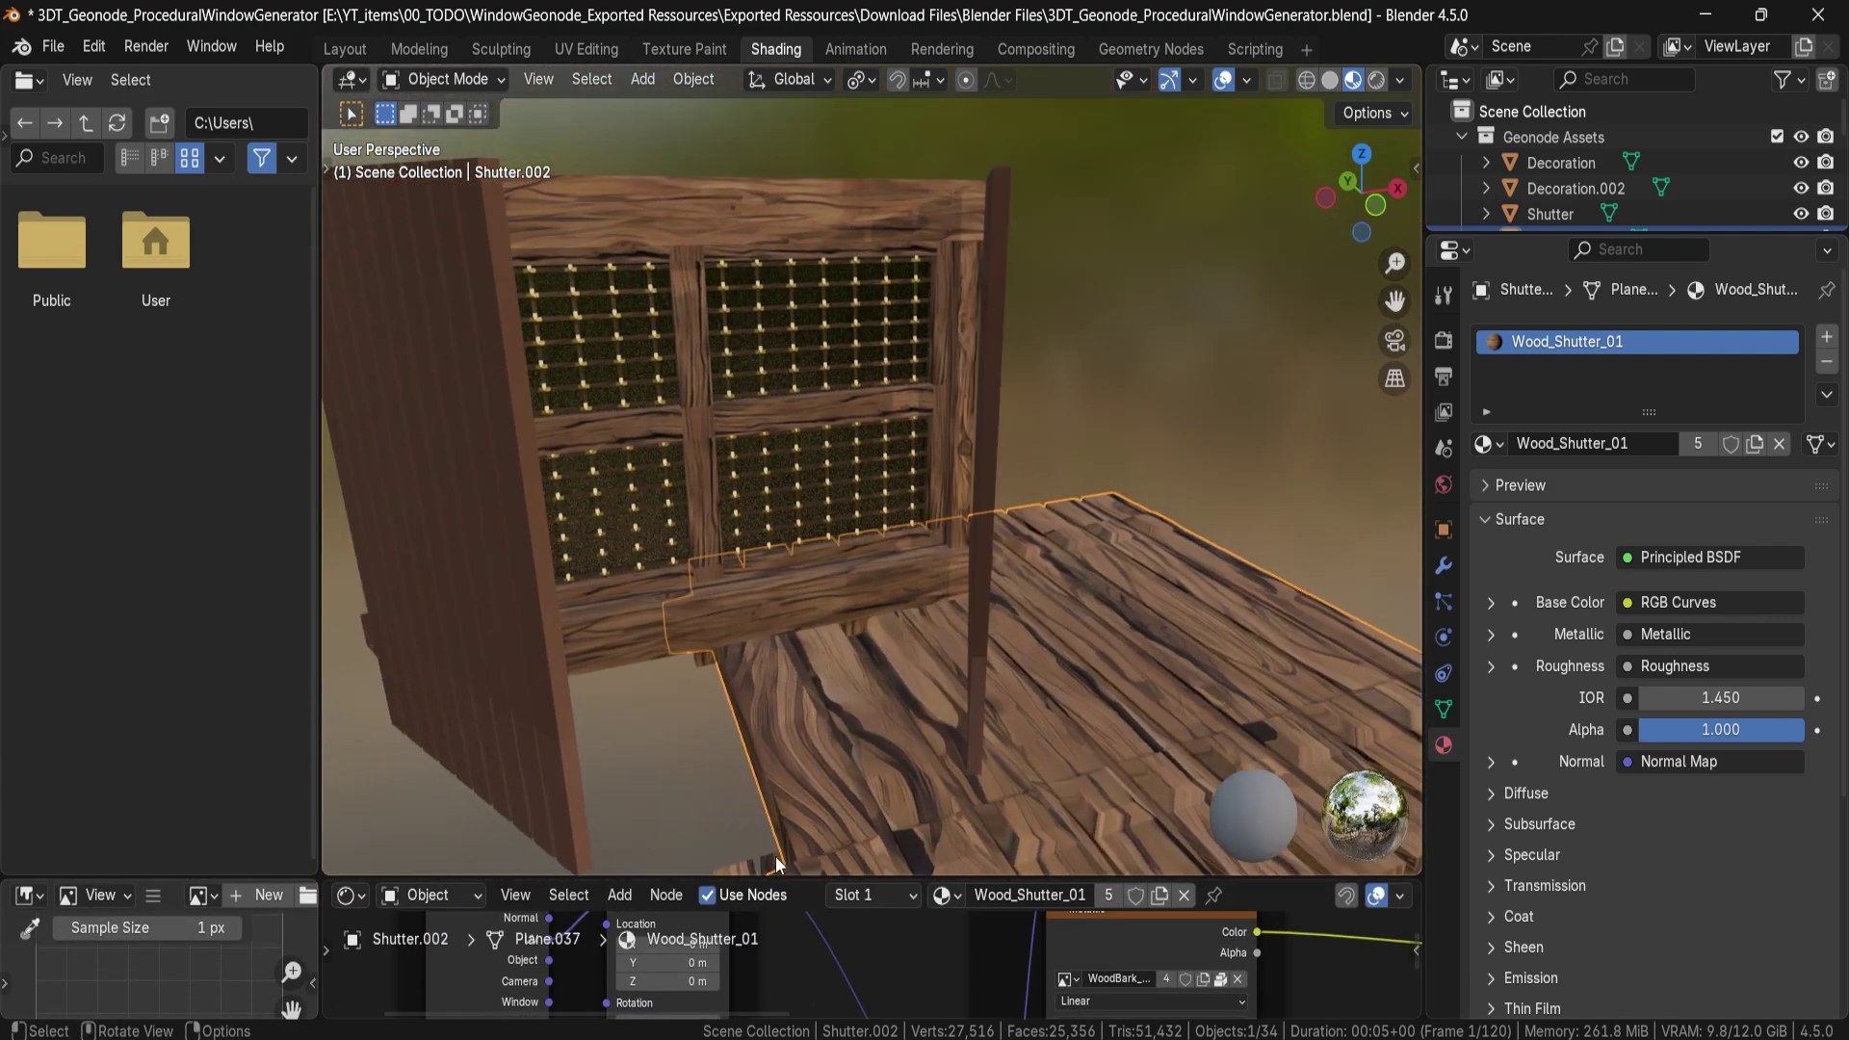
Reconnect the UVMap Attribute node's Vector output to the Mapping node's Vector input and enlarge the 3D view again.
drag(784, 878, 665, 408)
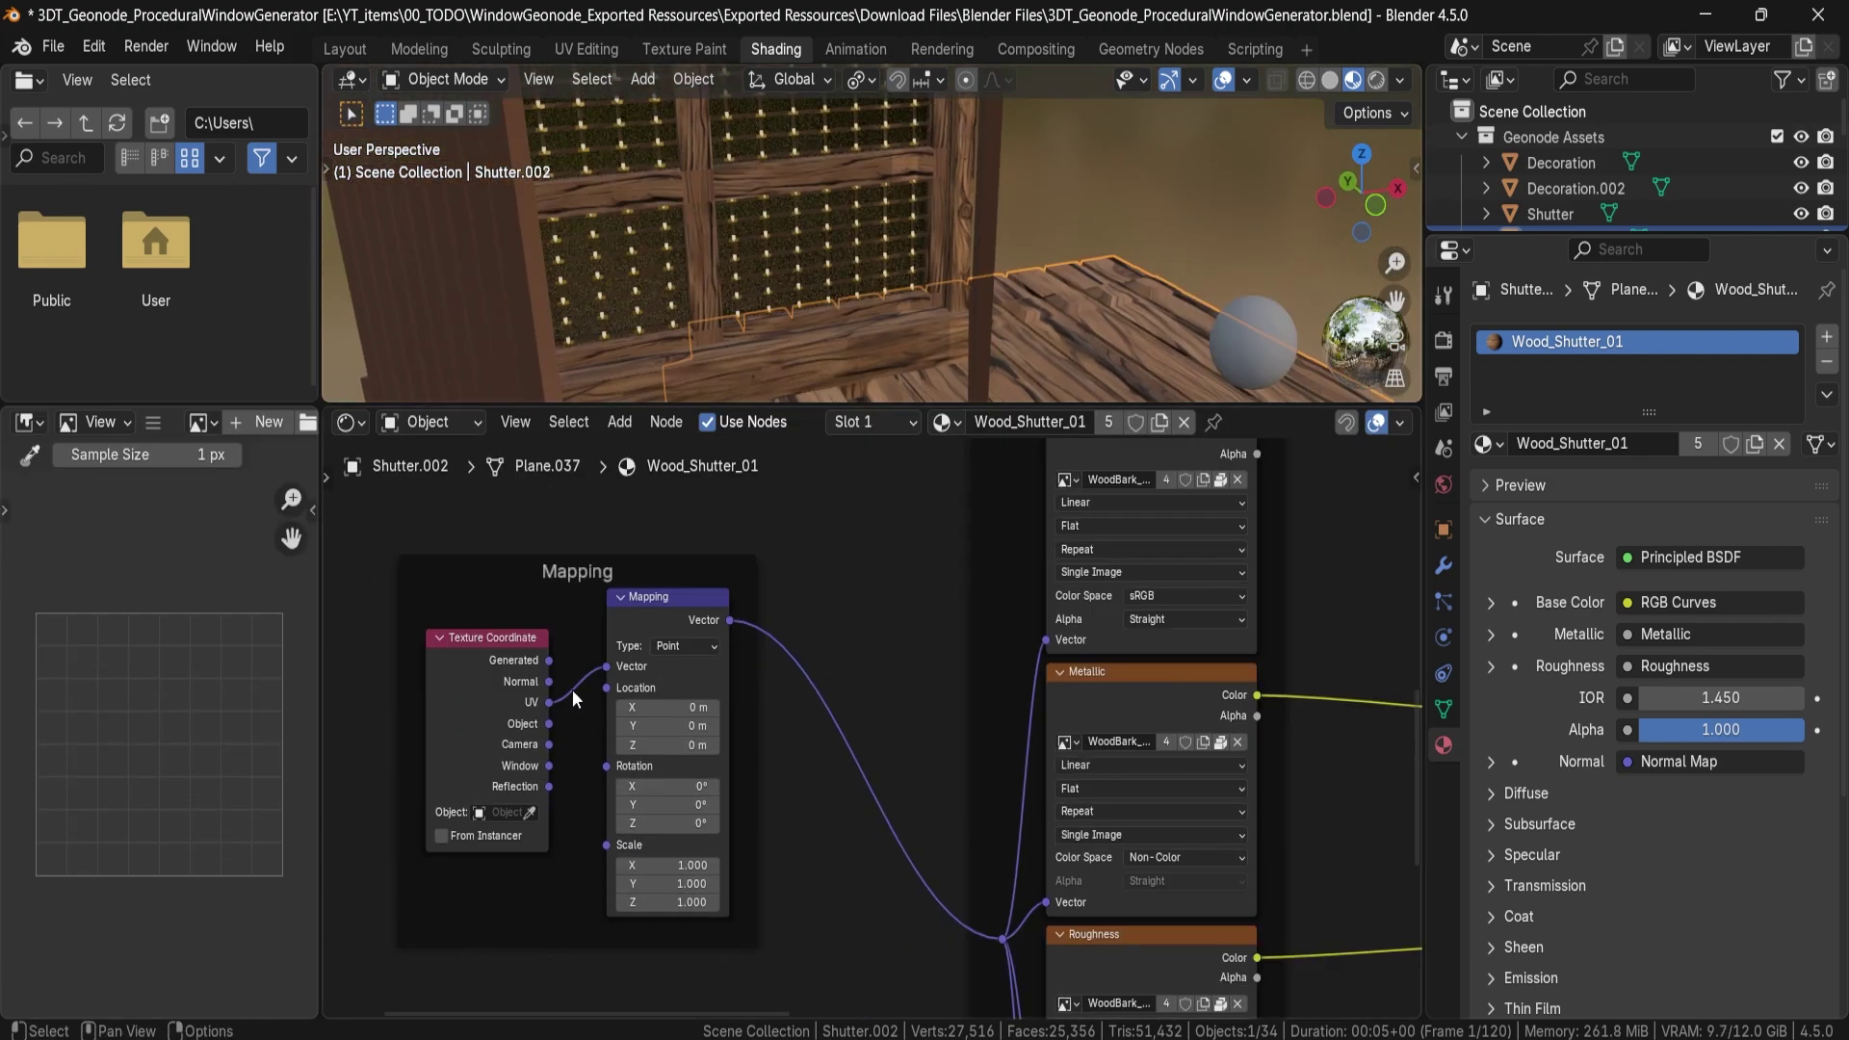
middle_drag(572, 689, 882, 644)
drag(613, 628, 916, 621)
drag(854, 412, 730, 932)
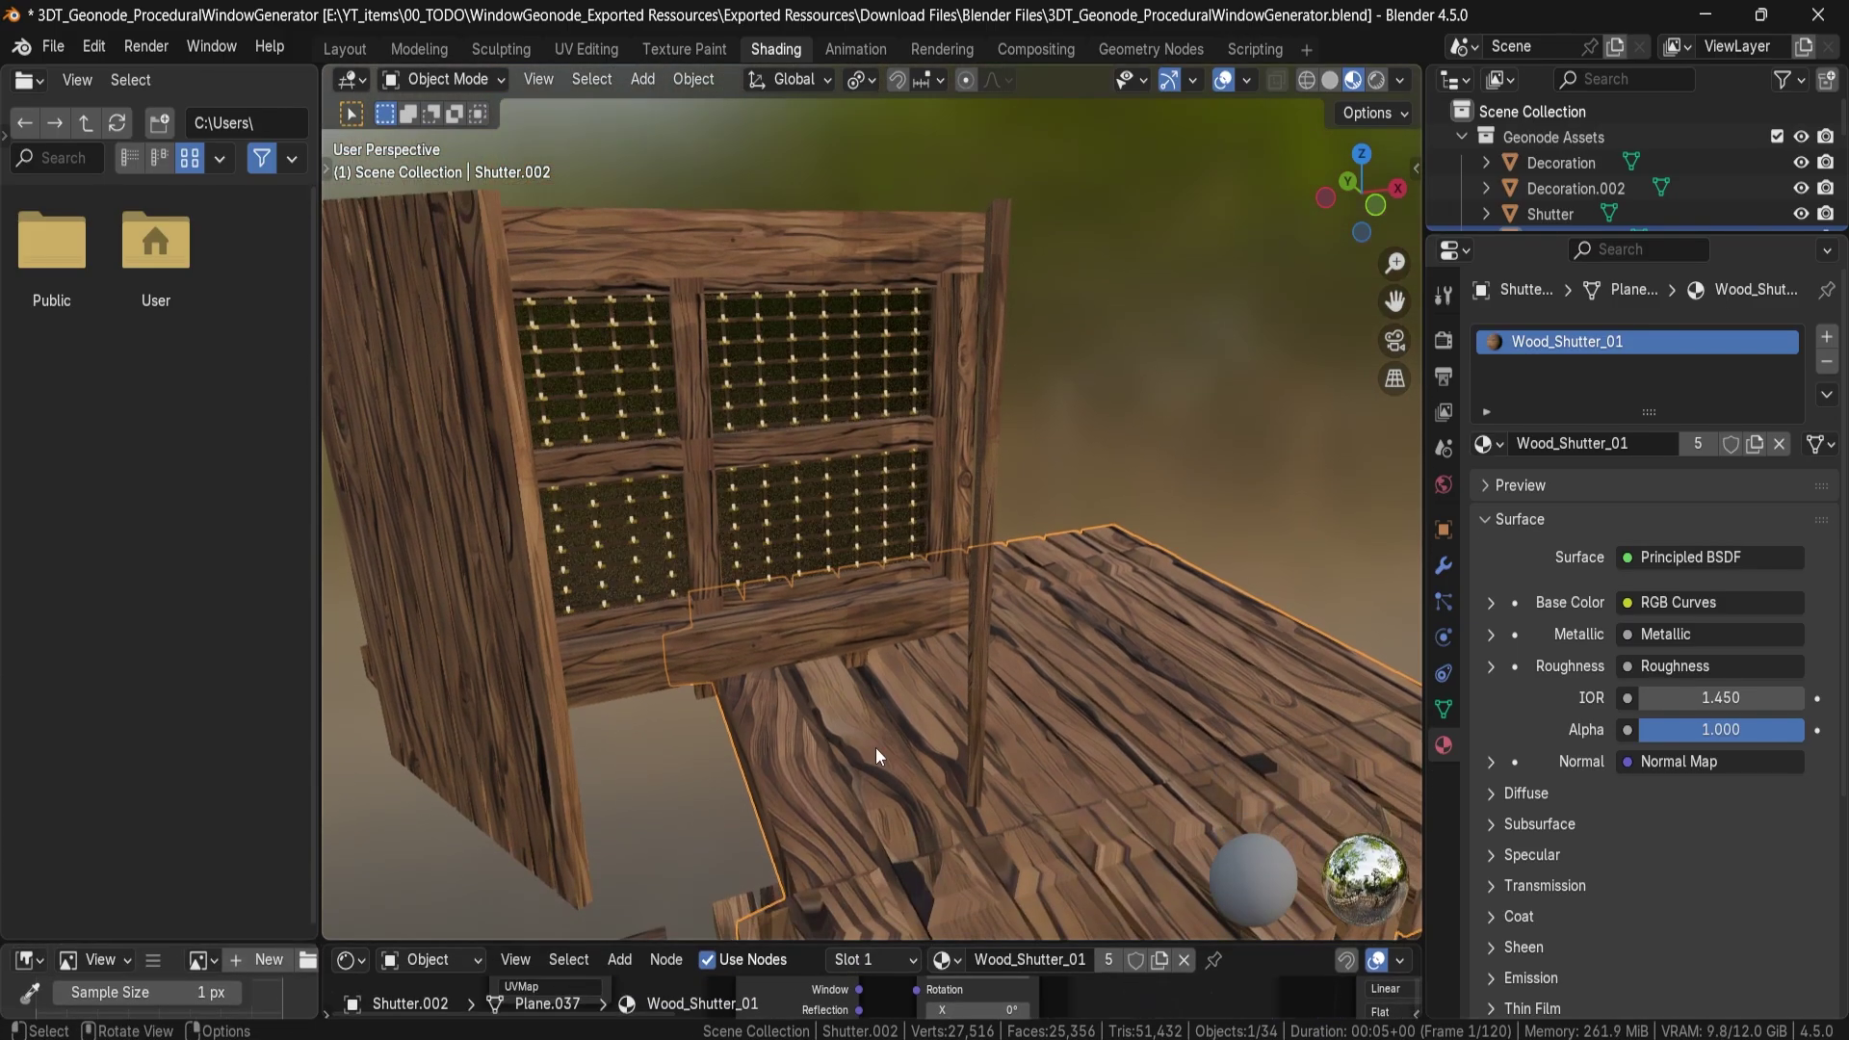